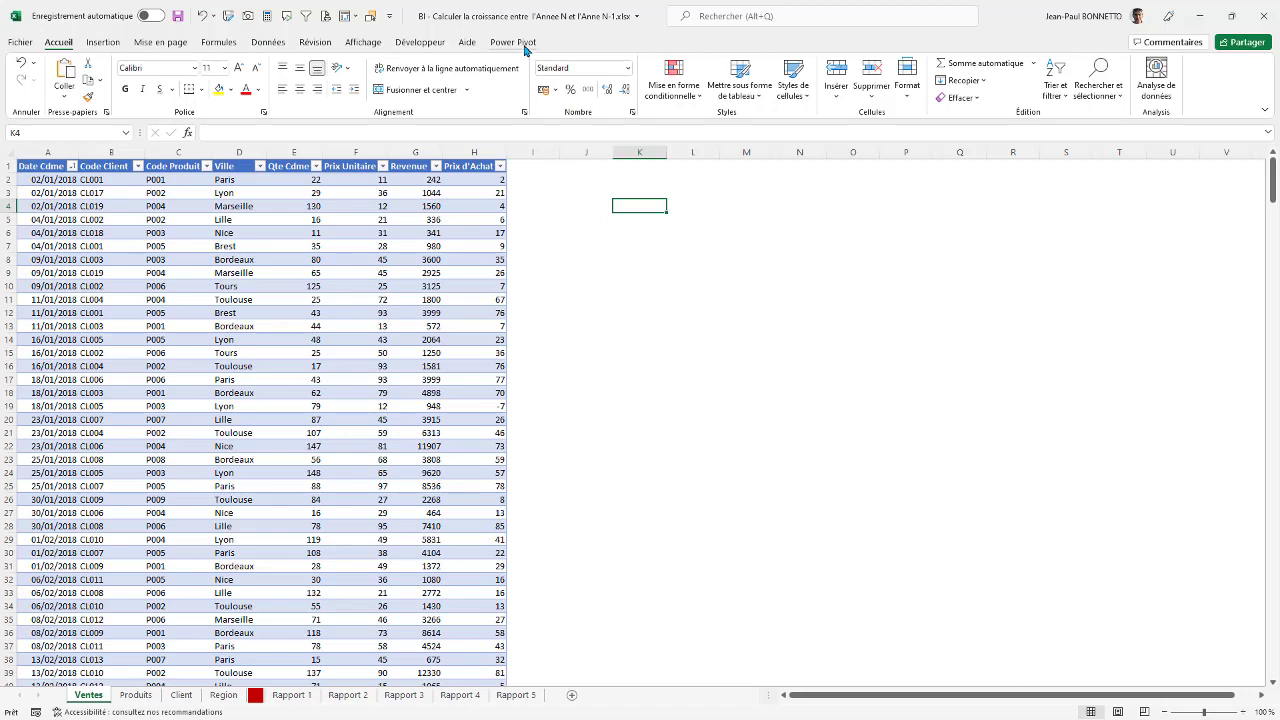
Step: Look over the workbook's source tables on the Ventes, Produits, Client and Region sheets
click(516, 43)
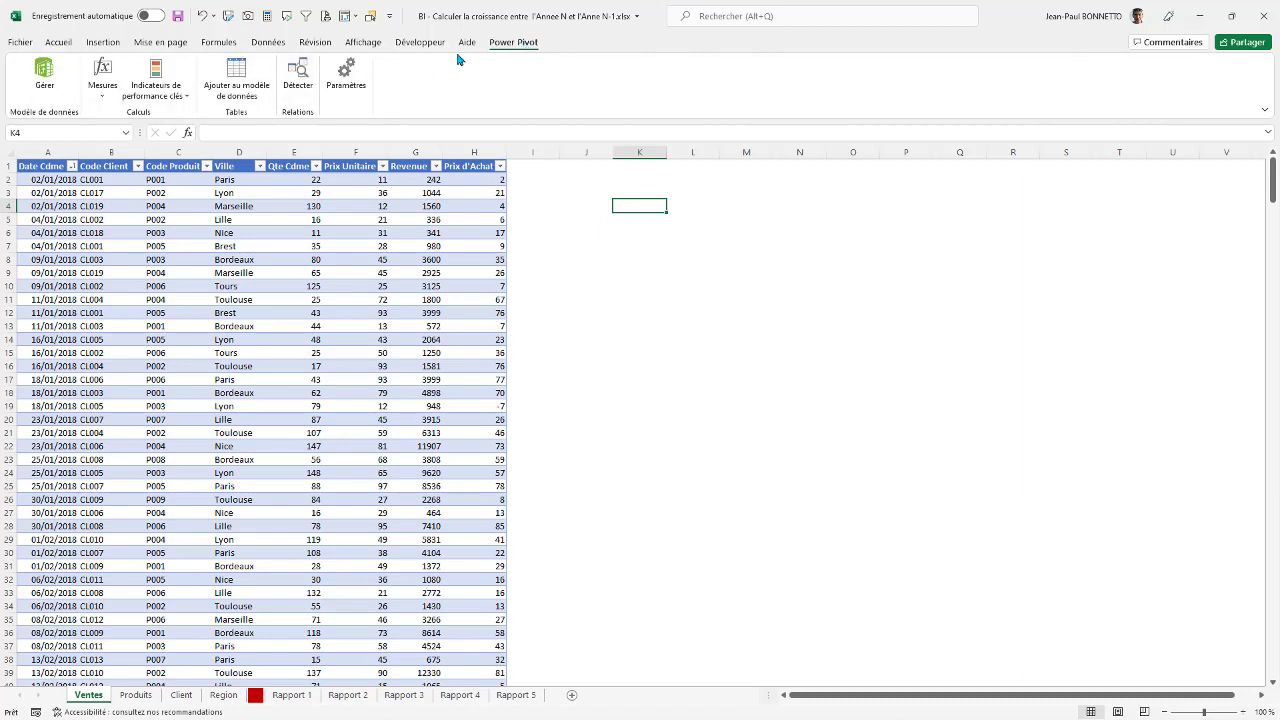
click(595, 180)
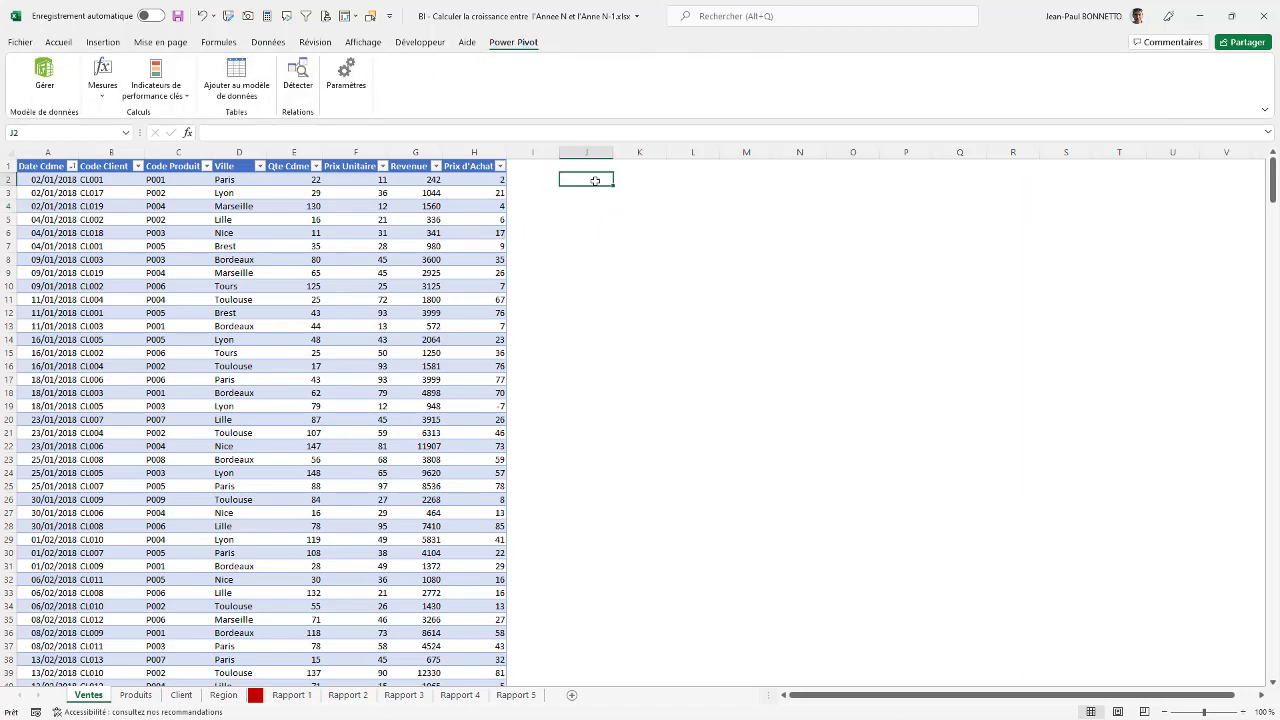
click(180, 204)
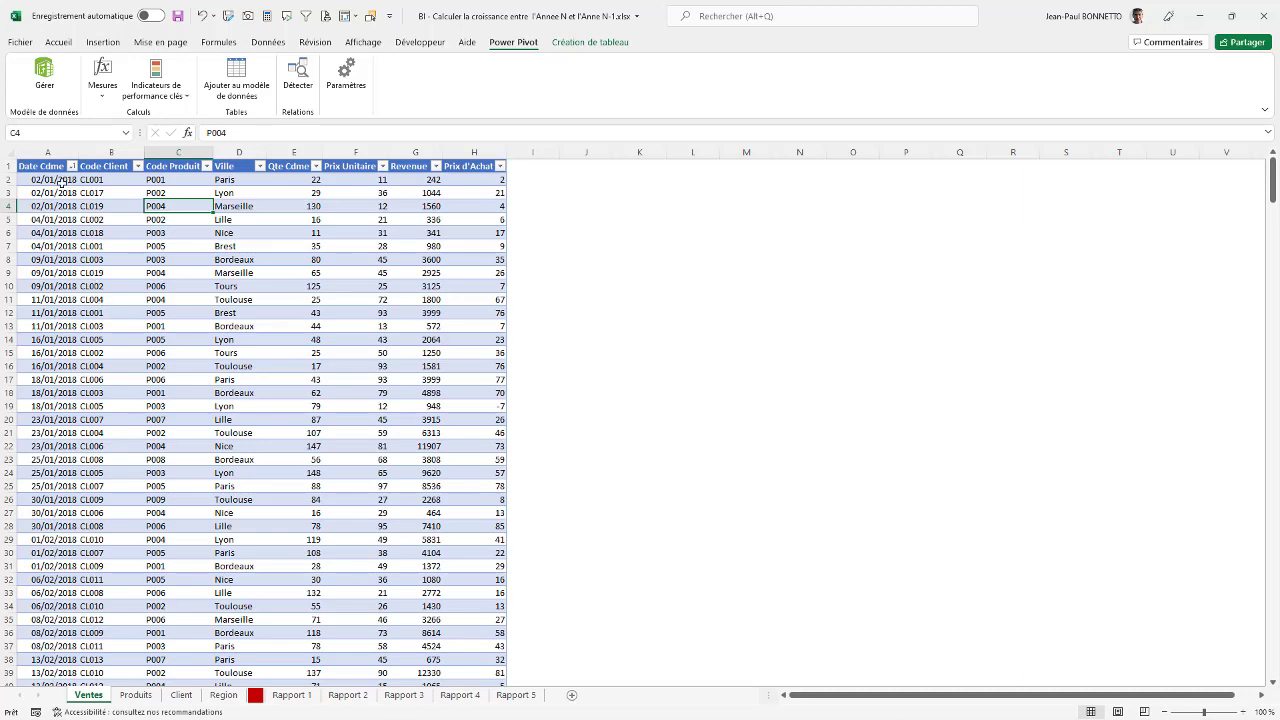
click(135, 694)
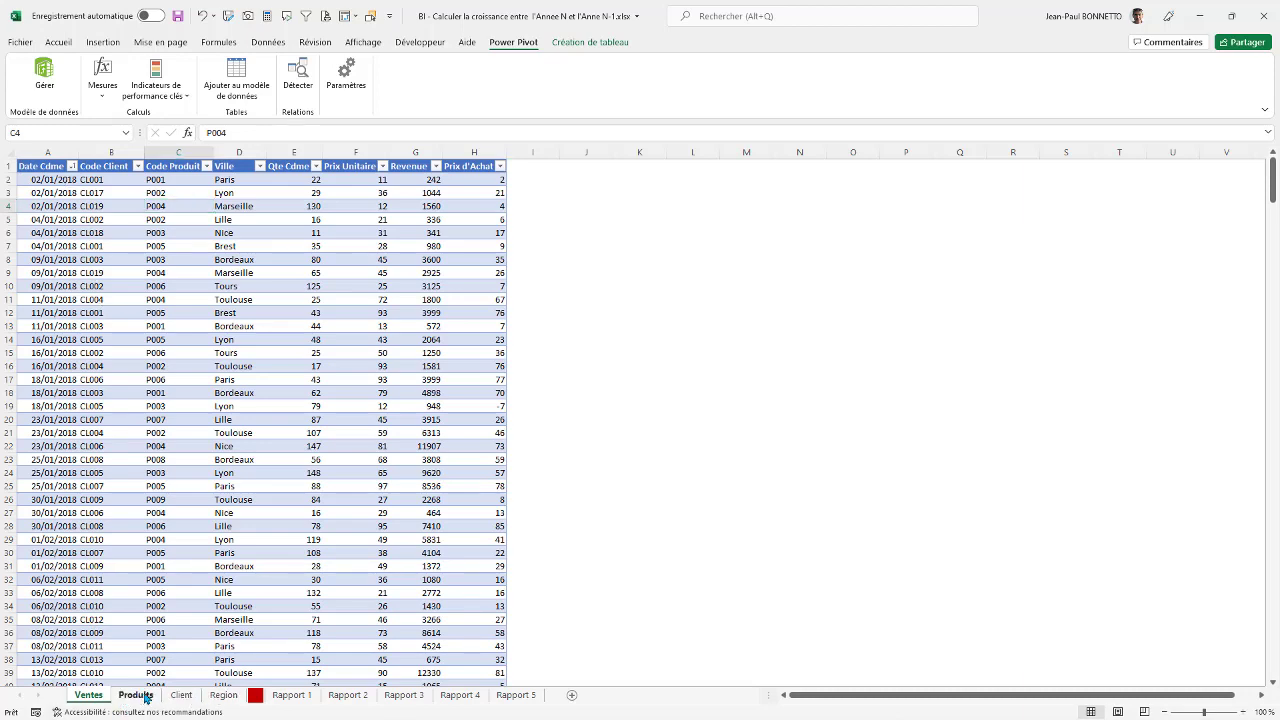
click(181, 695)
click(223, 695)
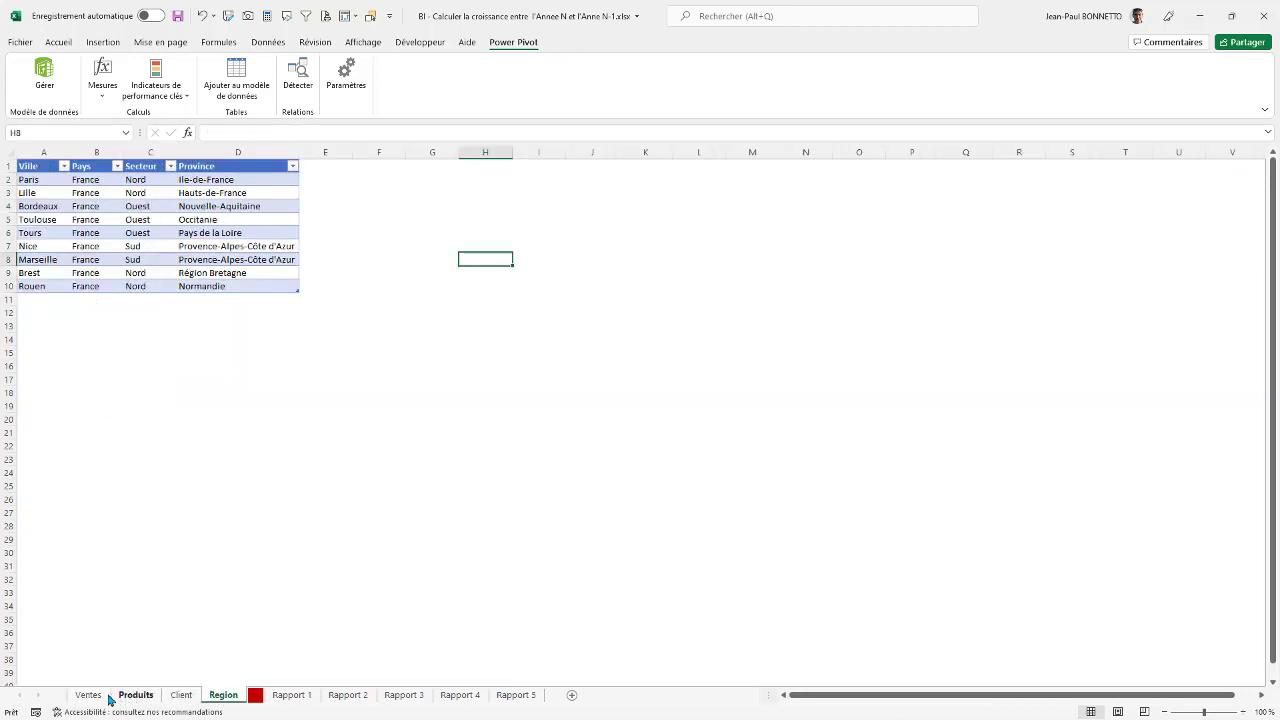
click(88, 695)
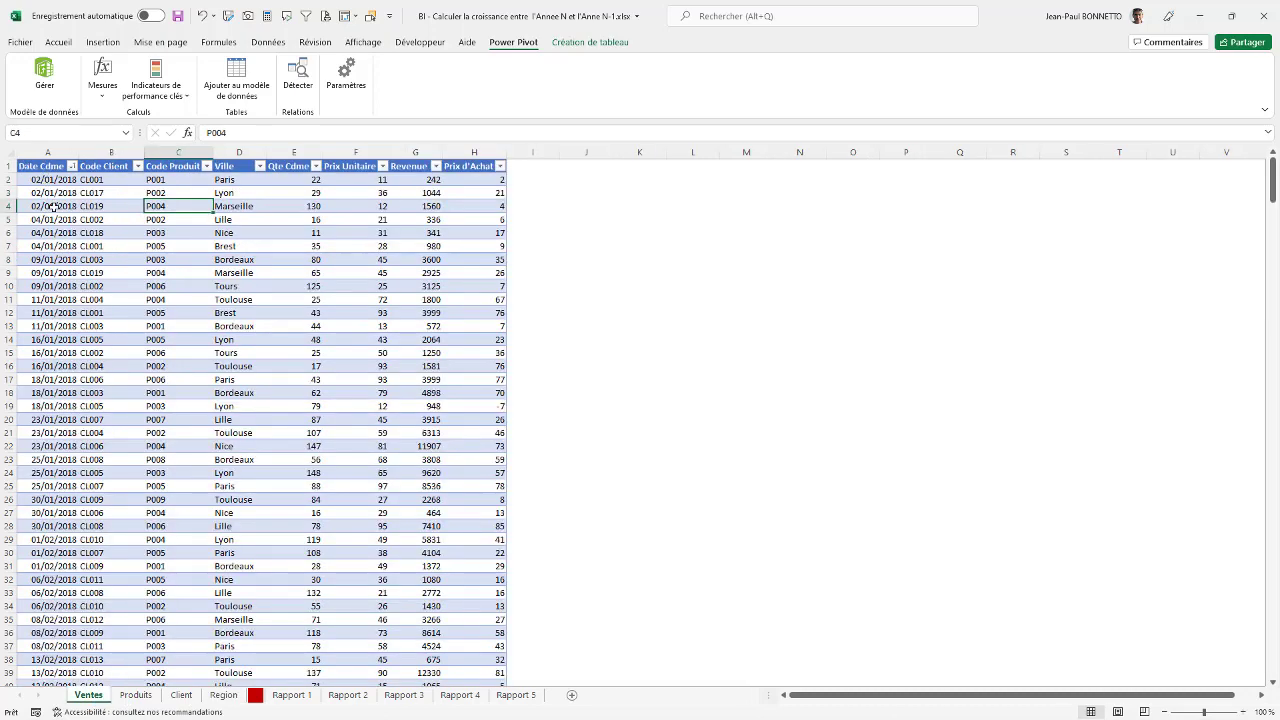
Step: Examine the order dates in the Date Cdme column of the Ventes table from the first to the last row
scroll(62, 246, down, 20)
scroll(66, 263, down, 20)
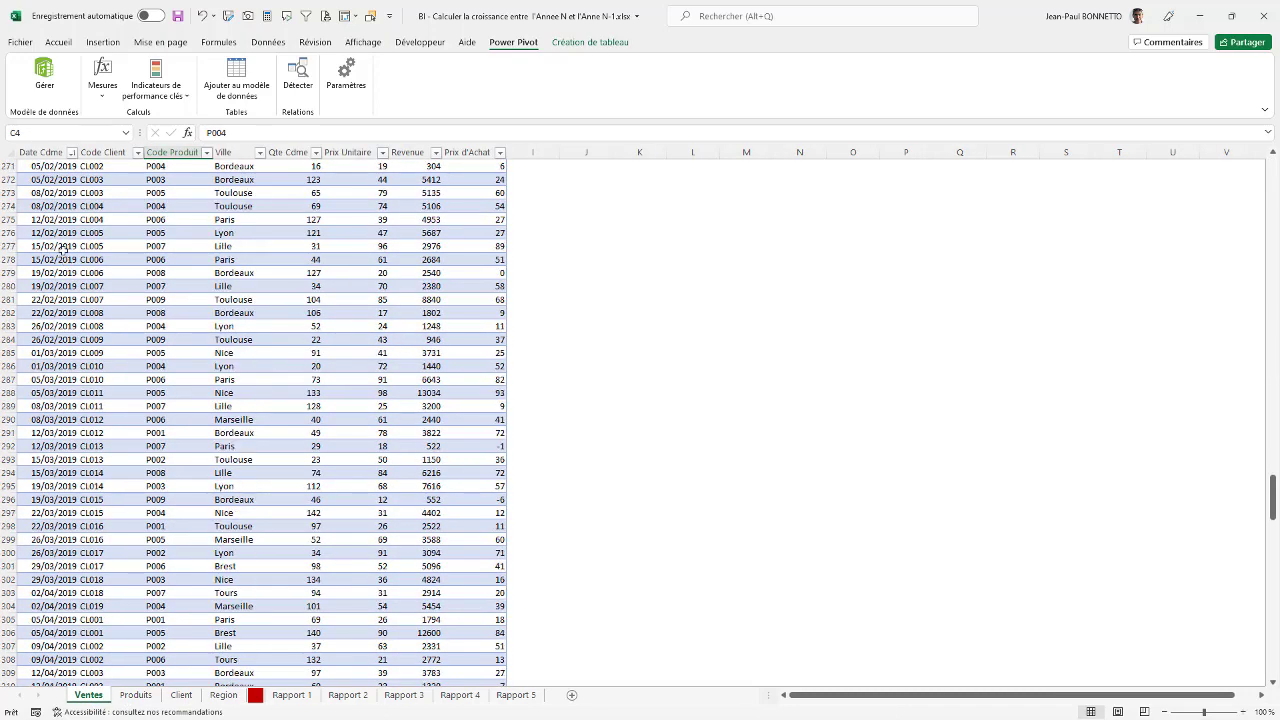
scroll(50, 232, up, 20)
click(45, 180)
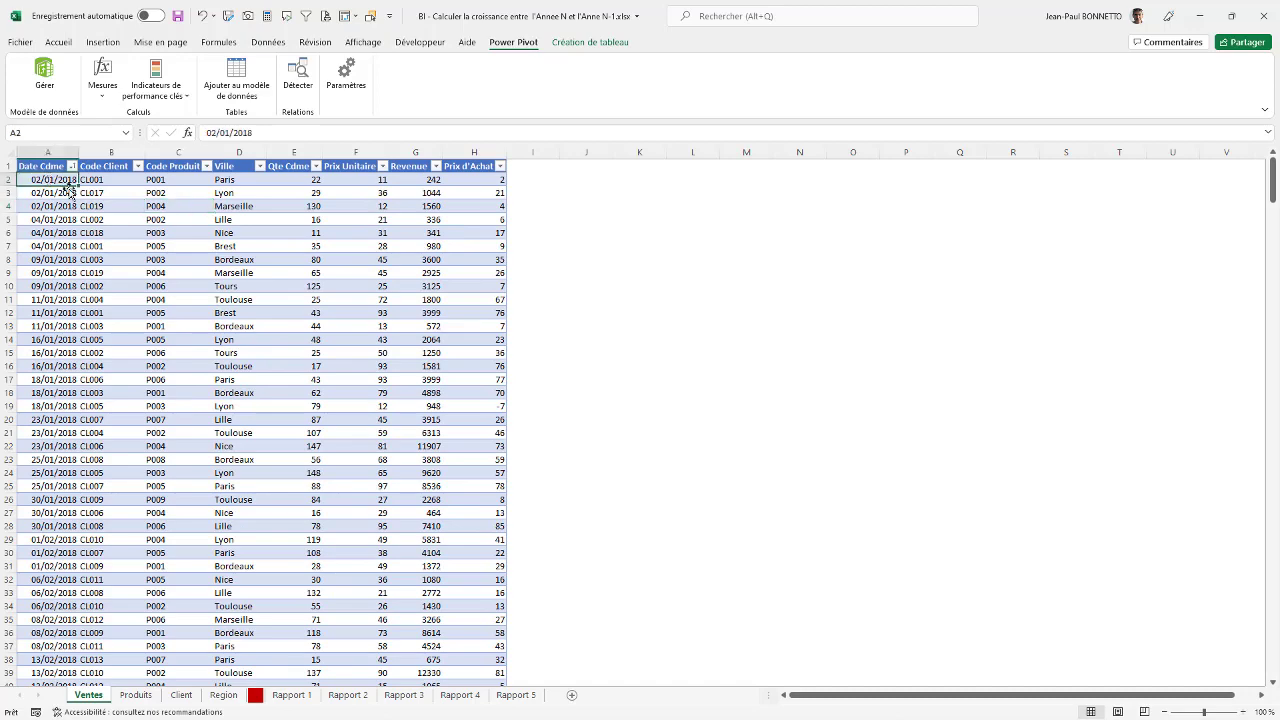
scroll(78, 290, down, 20)
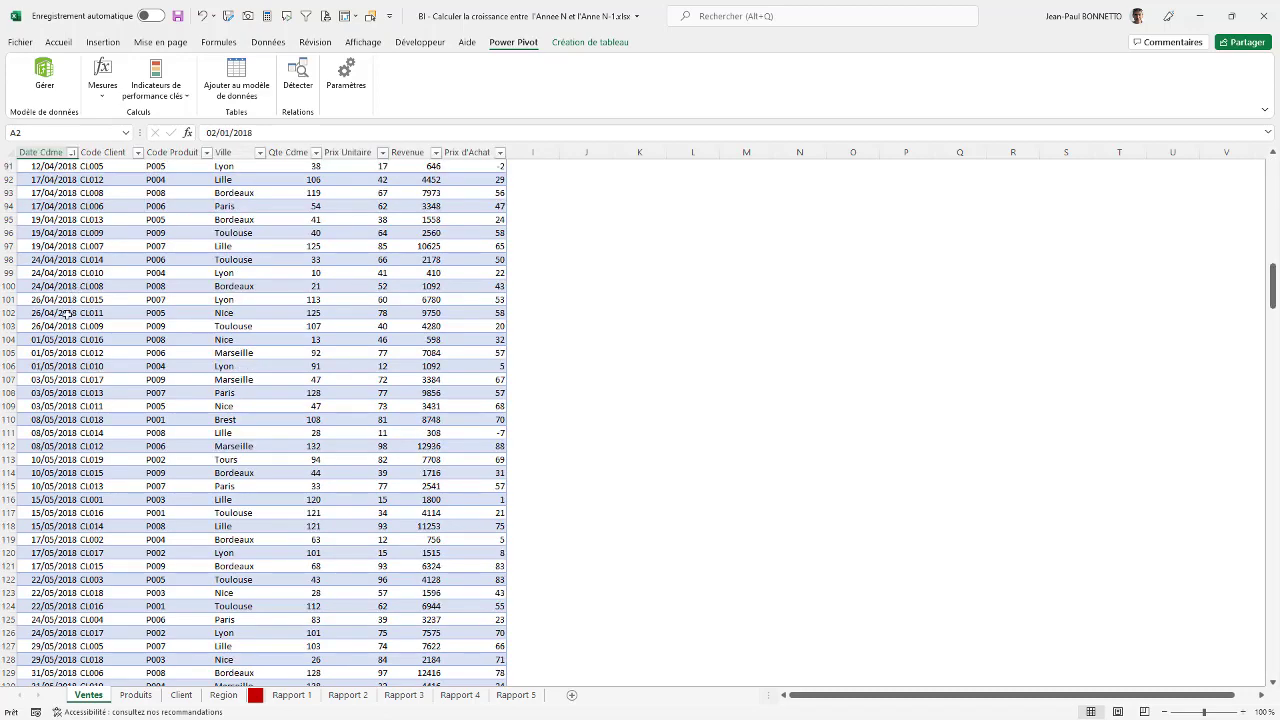
scroll(82, 349, down, 20)
scroll(68, 326, up, 20)
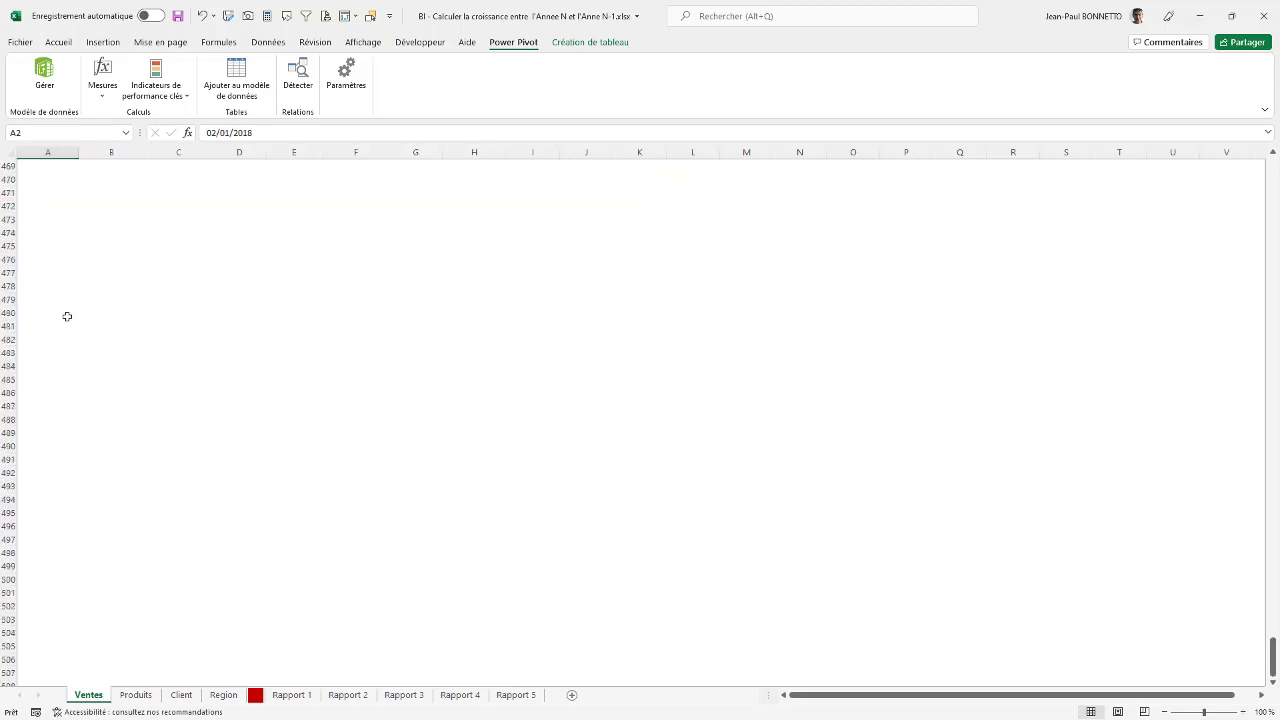
scroll(67, 316, up, 20)
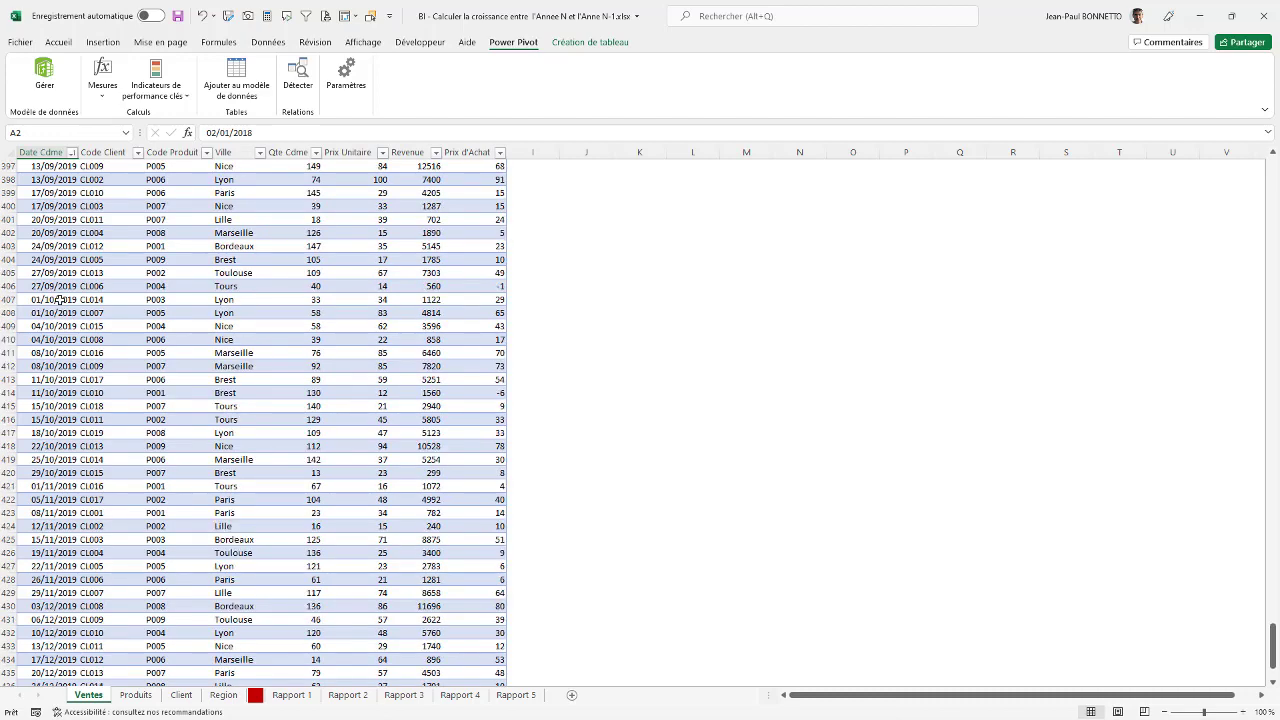
scroll(57, 293, up, 20)
Step: Examine the remaining Ventes columns, from Code Client across to Prix d'Achat
click(90, 195)
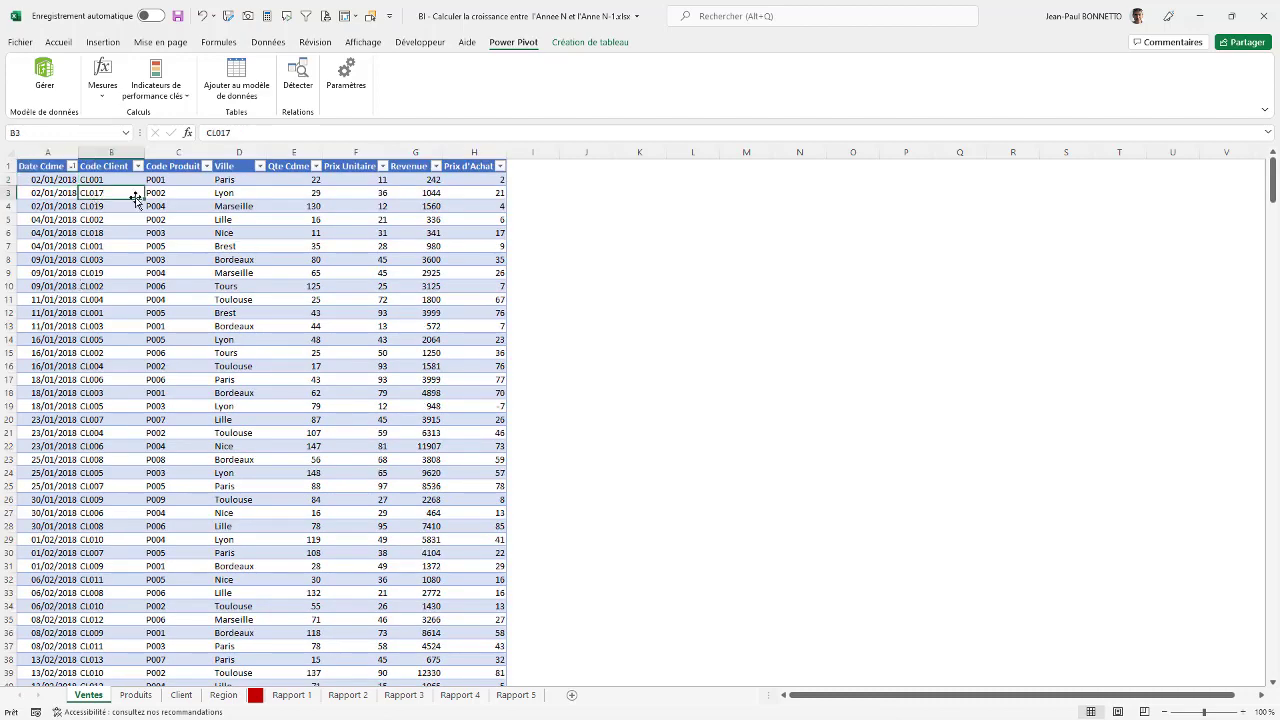
click(162, 191)
click(231, 192)
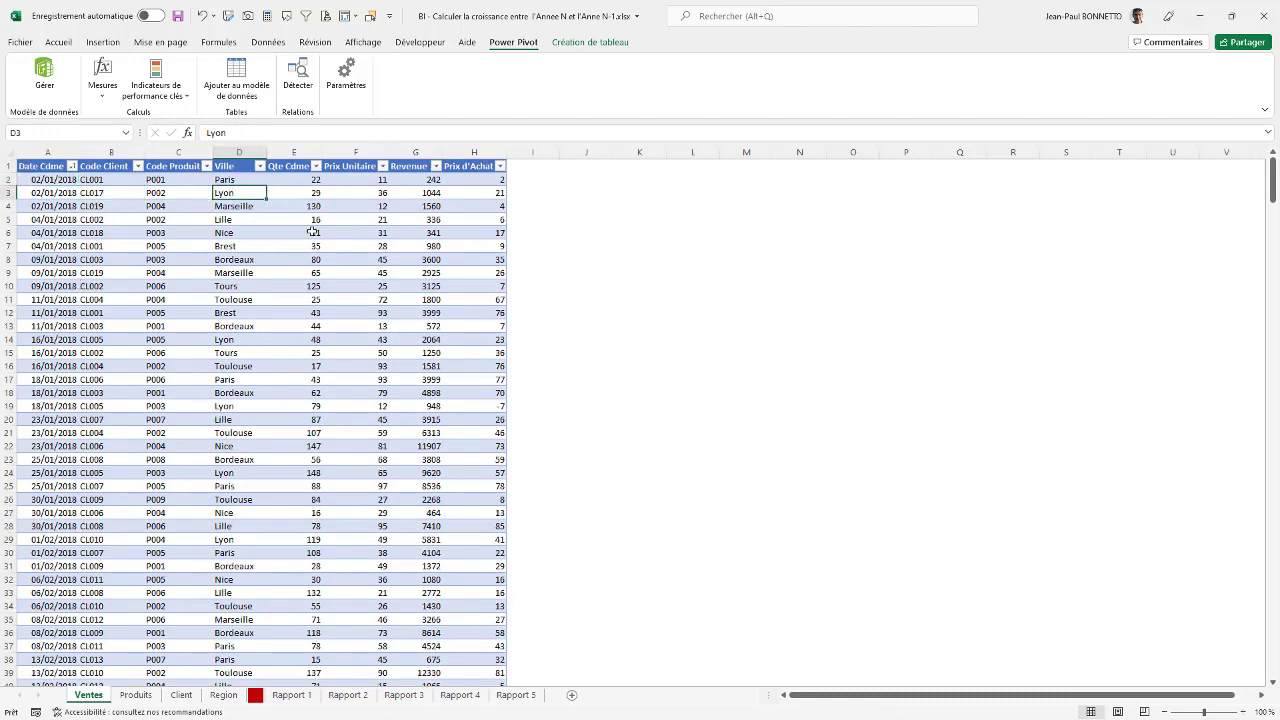
key(Right)
key(Right)
key(Right)
key(Right)
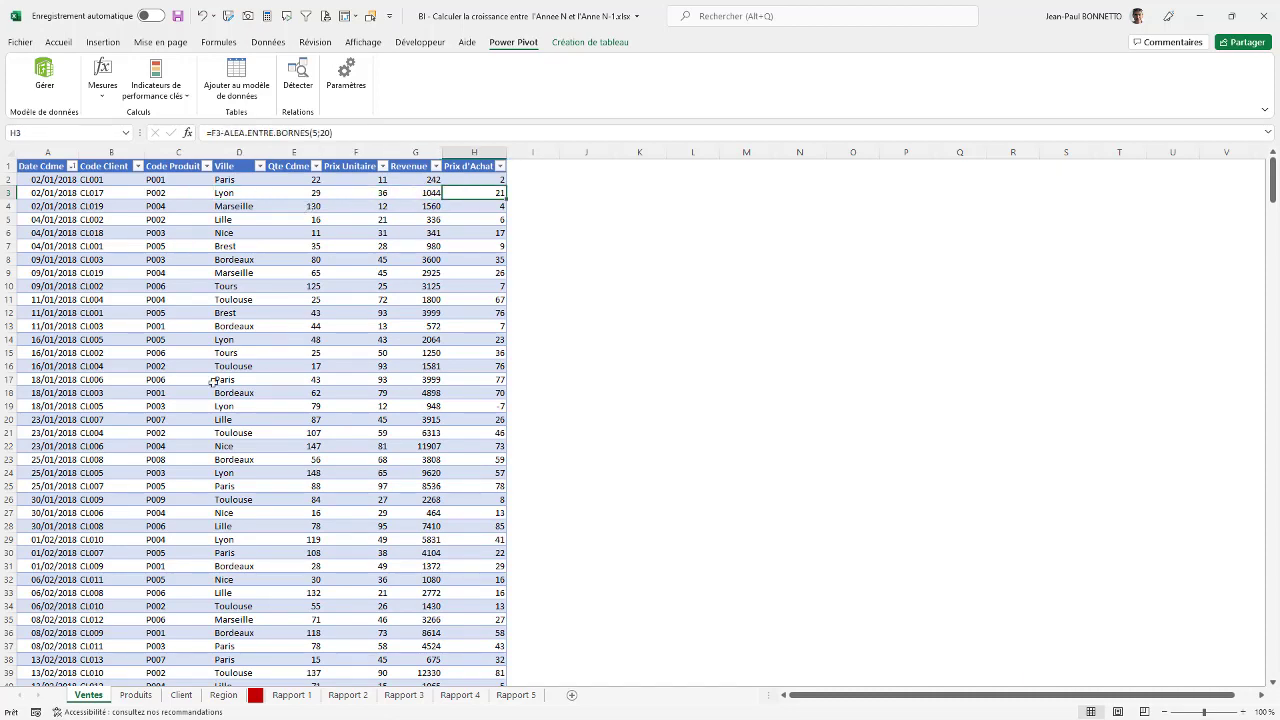
Step: Review the code and name columns of the product and client tables, and view the Region table
click(135, 694)
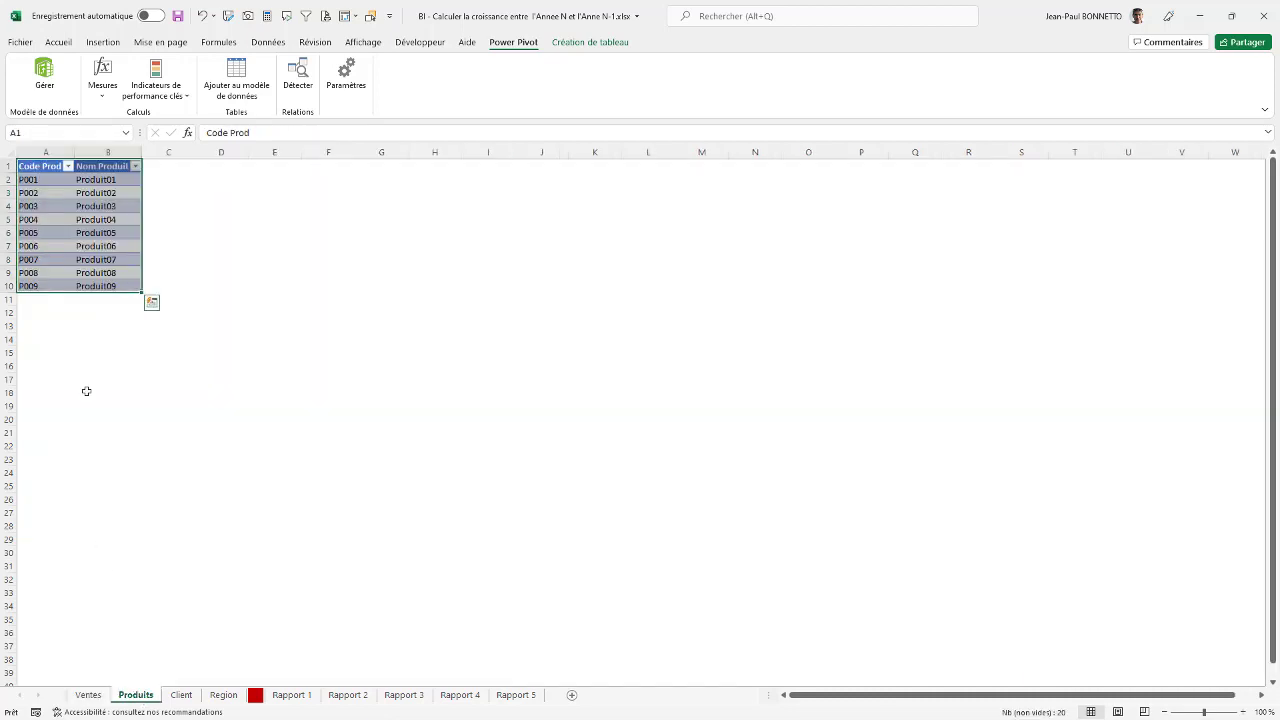
drag(75, 152, 50, 272)
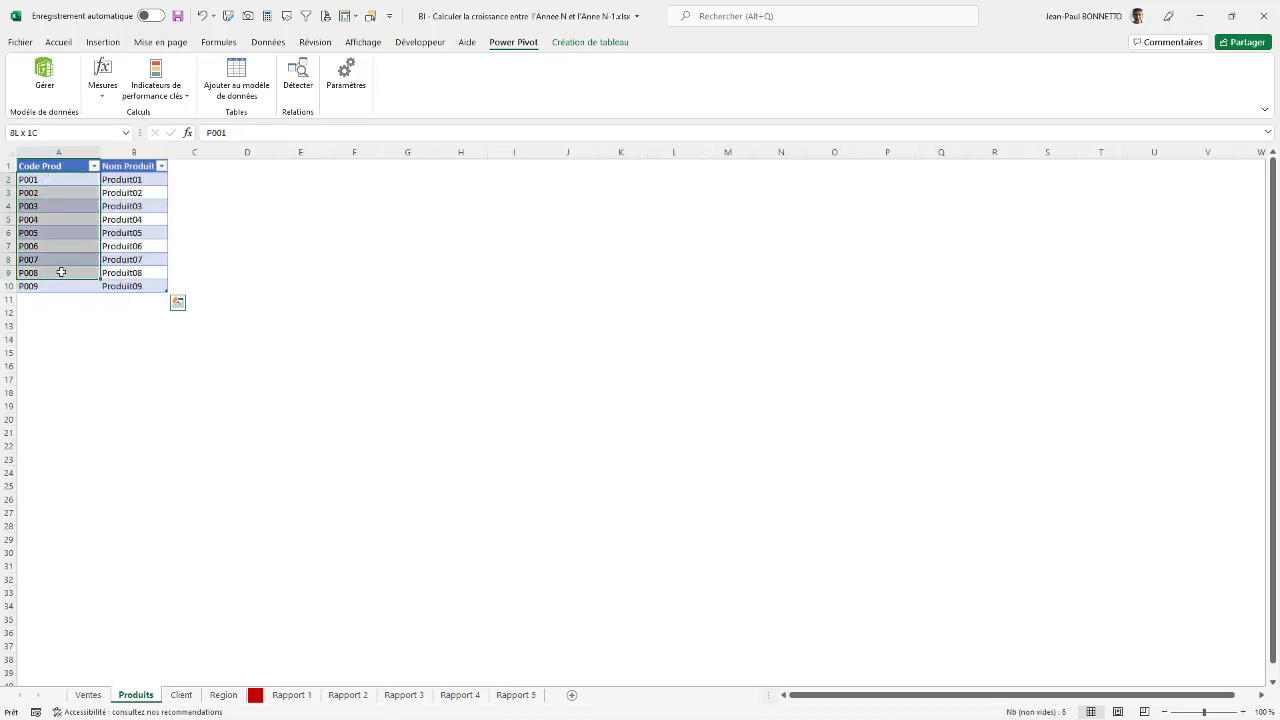
drag(150, 178, 150, 272)
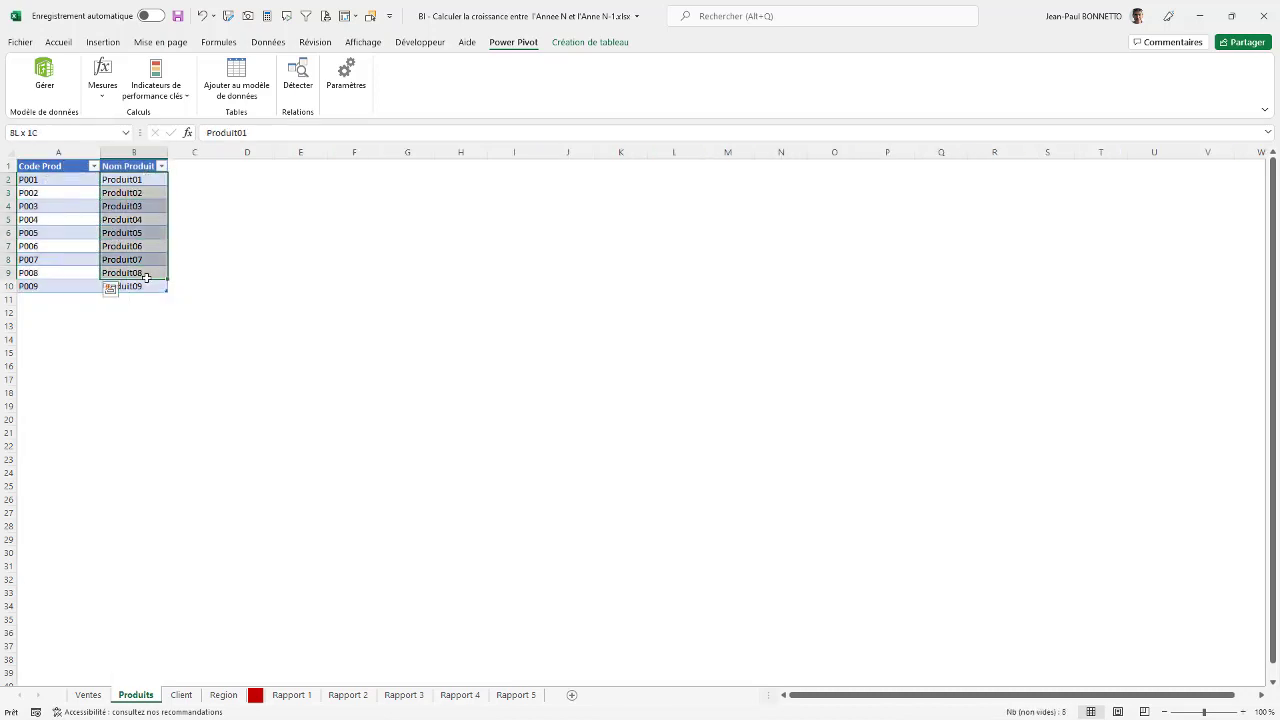
click(180, 694)
drag(37, 180, 68, 404)
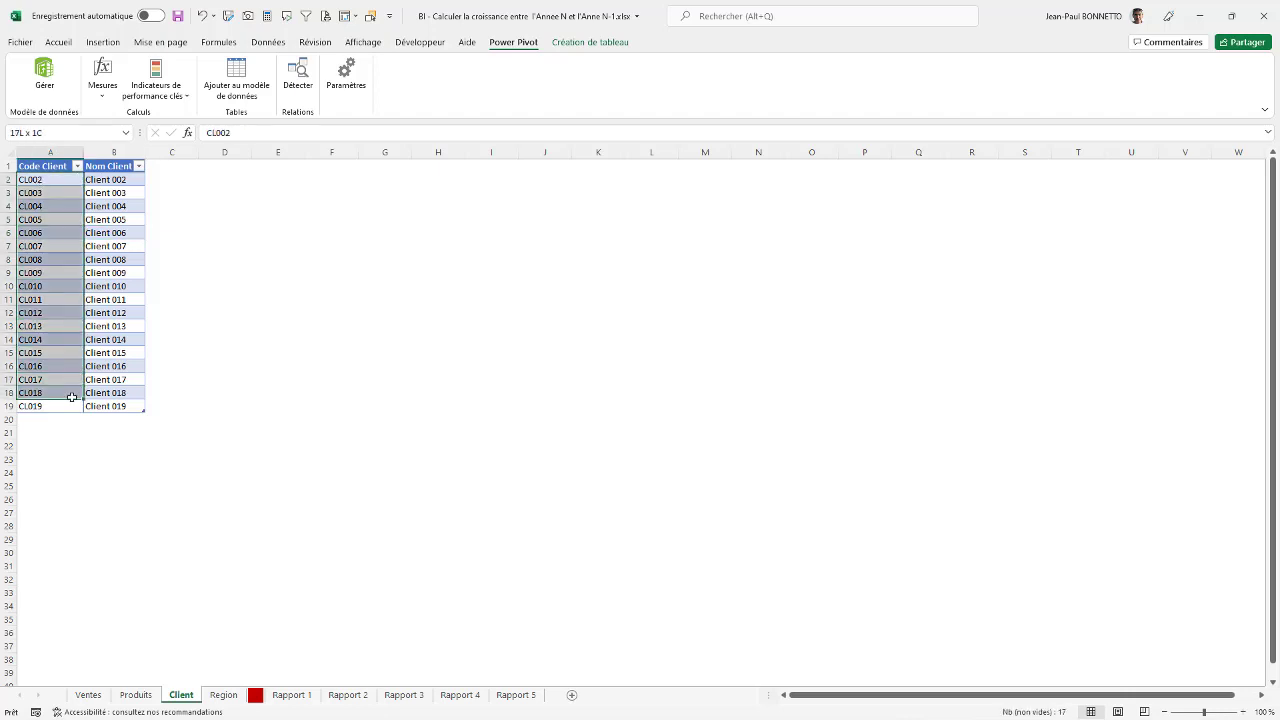
drag(118, 180, 124, 400)
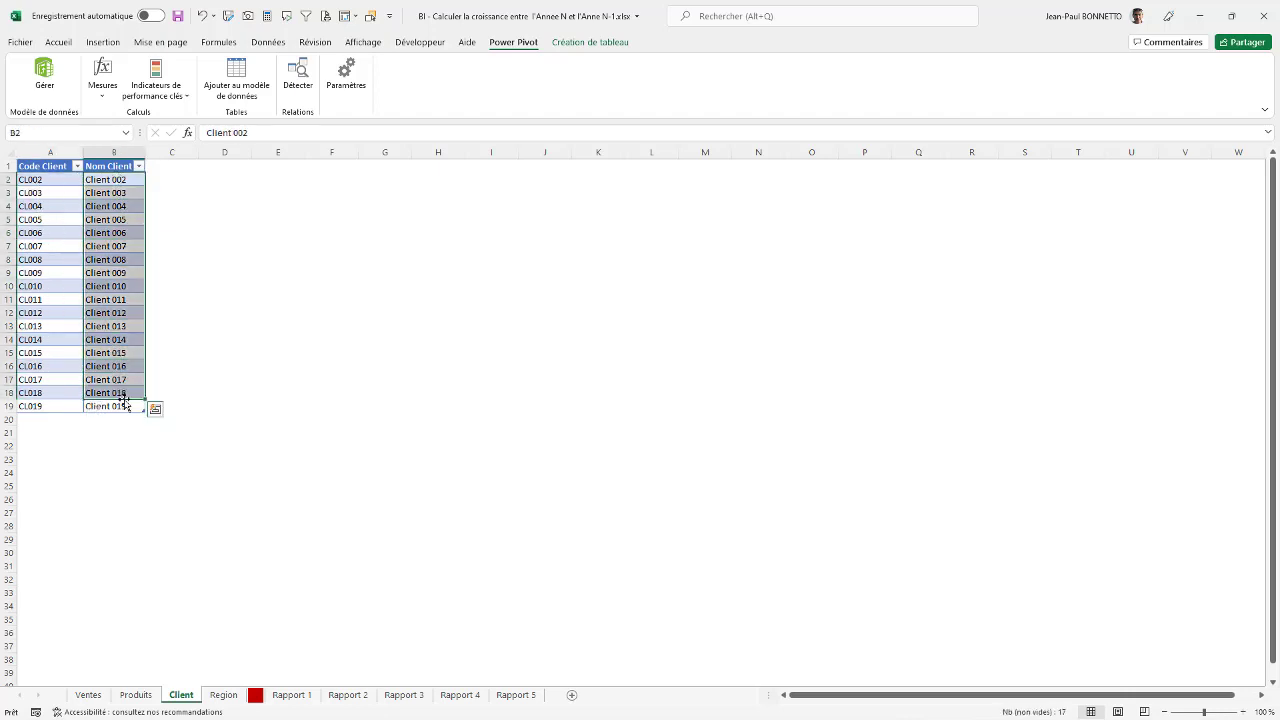
click(223, 694)
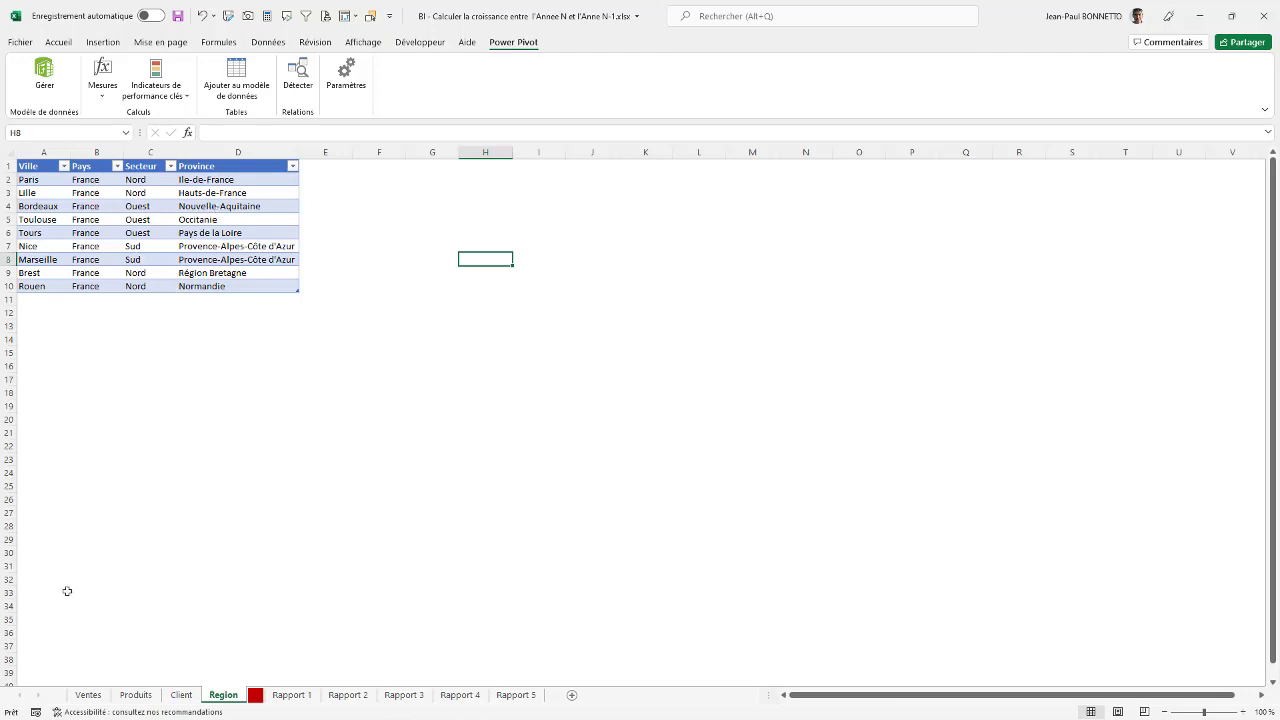
Step: Return to the Ventes sheet and check its Code Produit and Ville columns
click(88, 694)
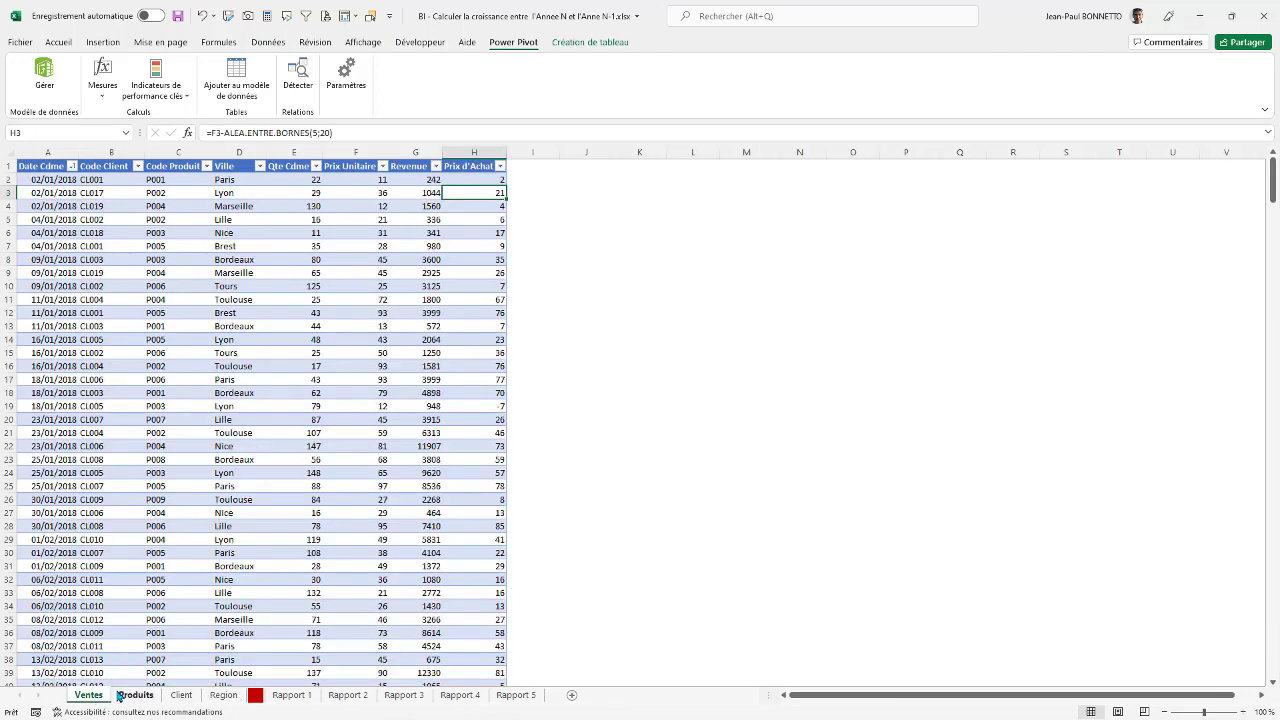
click(186, 220)
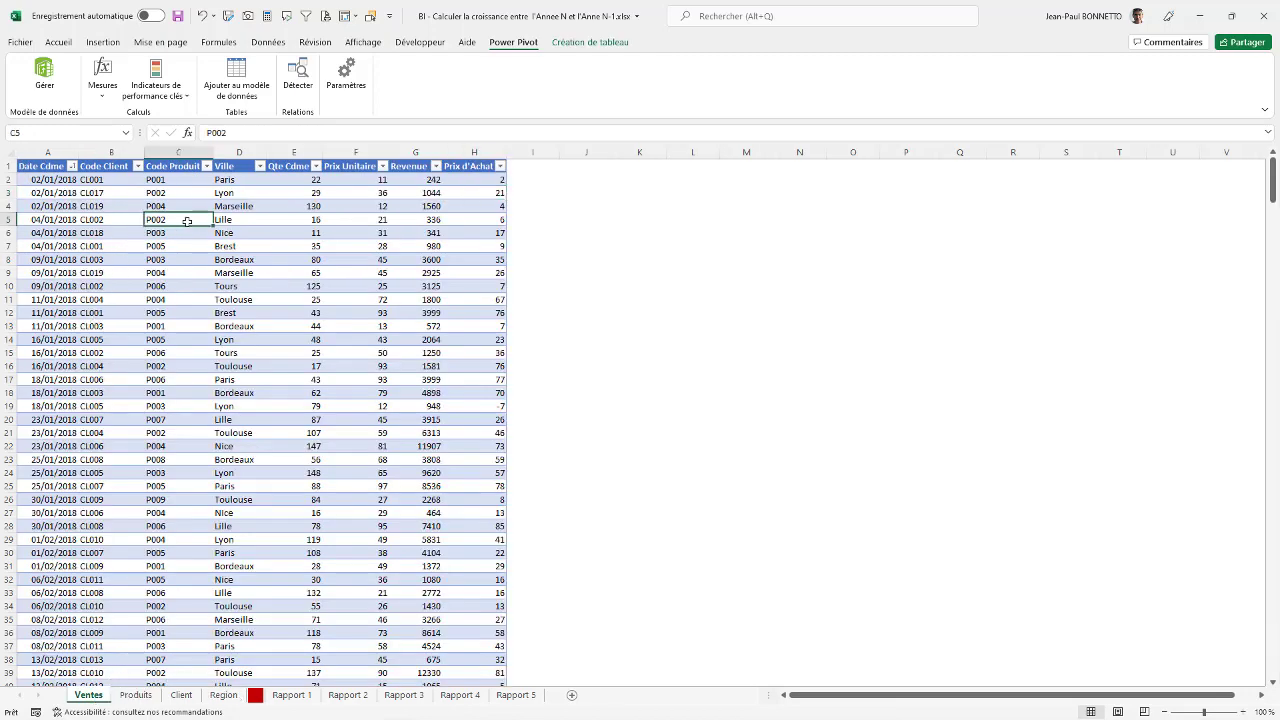
click(256, 236)
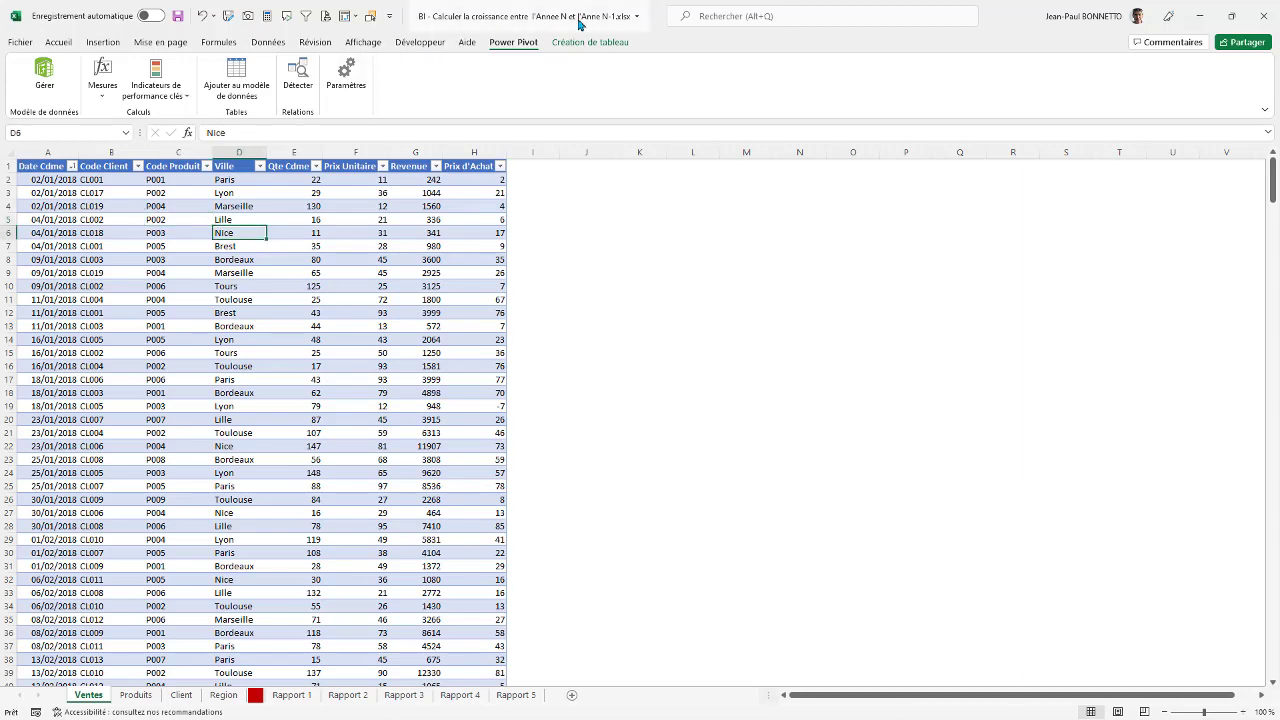
Step: Go through the TVentes, TProduit, TClient and TRegion tables in the Power Pivot data model and slightly enlarge TRegion's calculation area
click(138, 206)
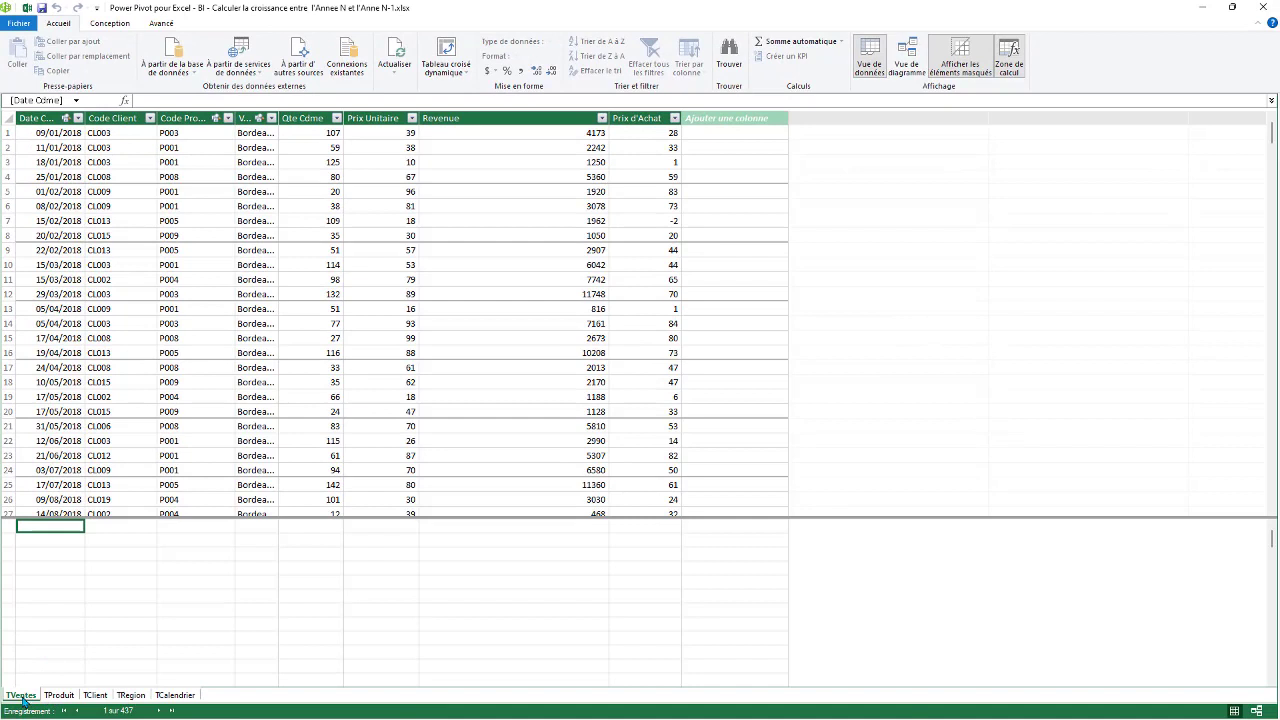
click(59, 695)
click(95, 695)
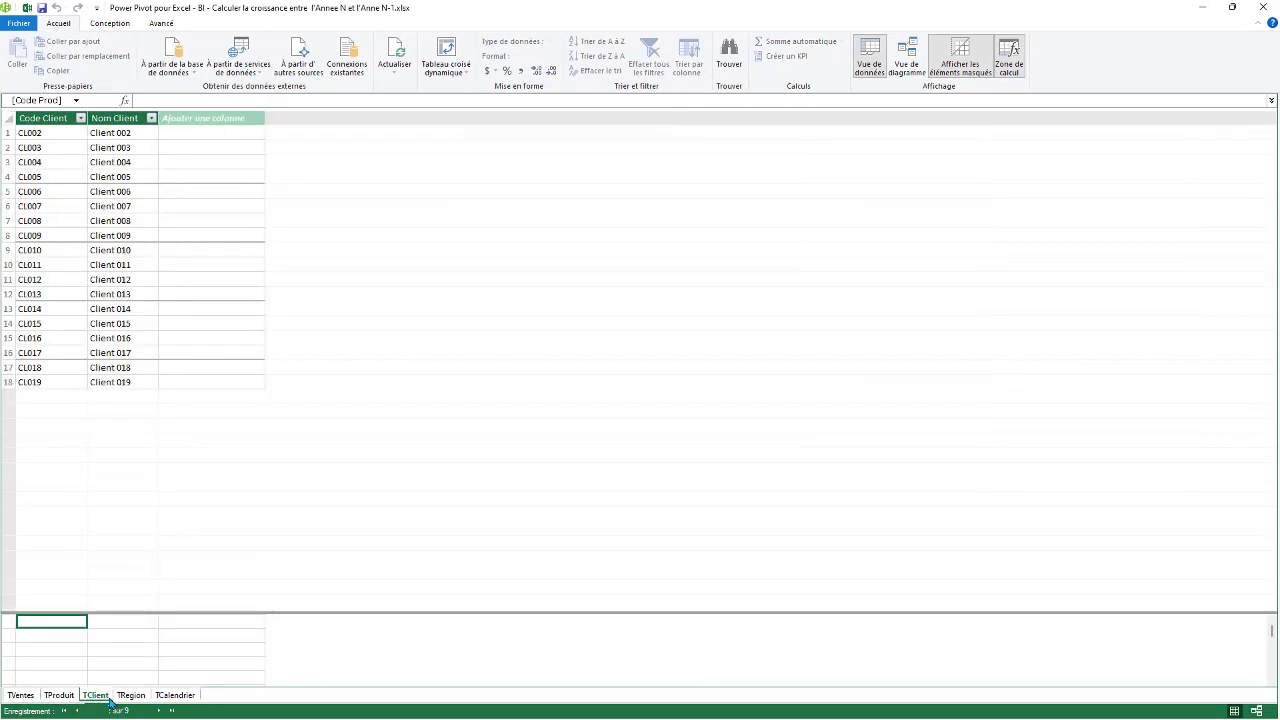
click(126, 697)
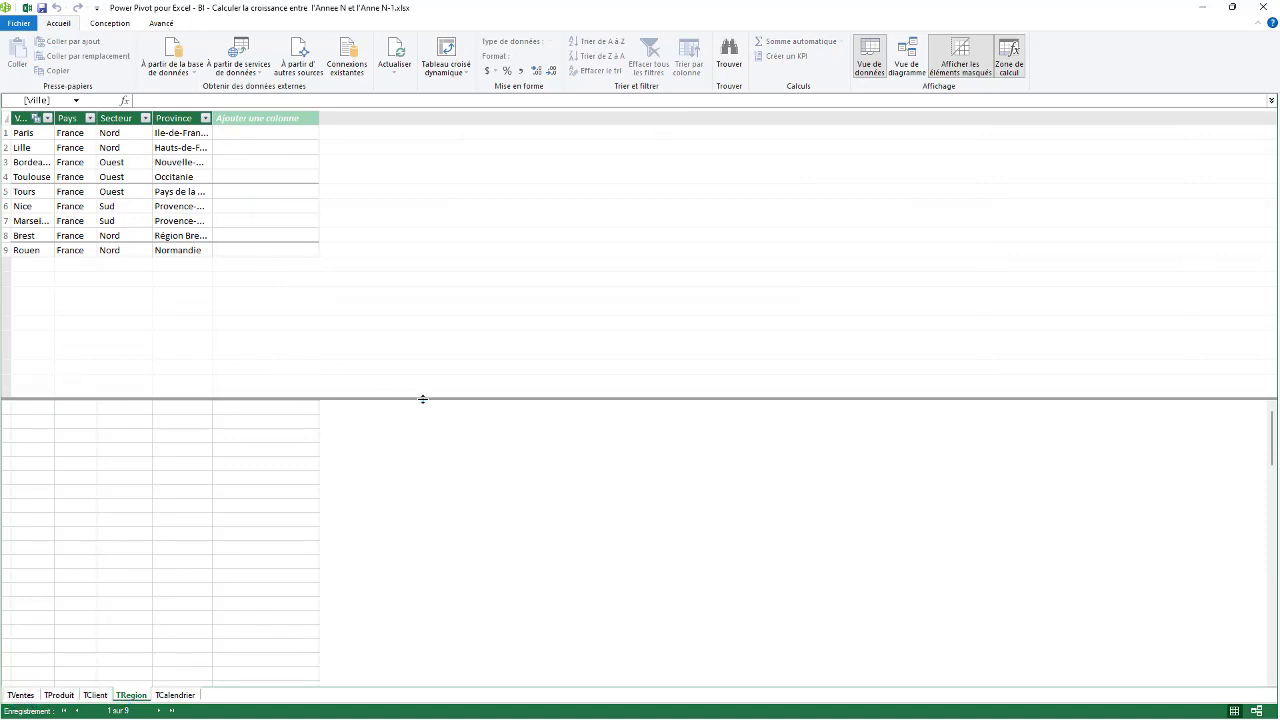
drag(423, 399, 371, 378)
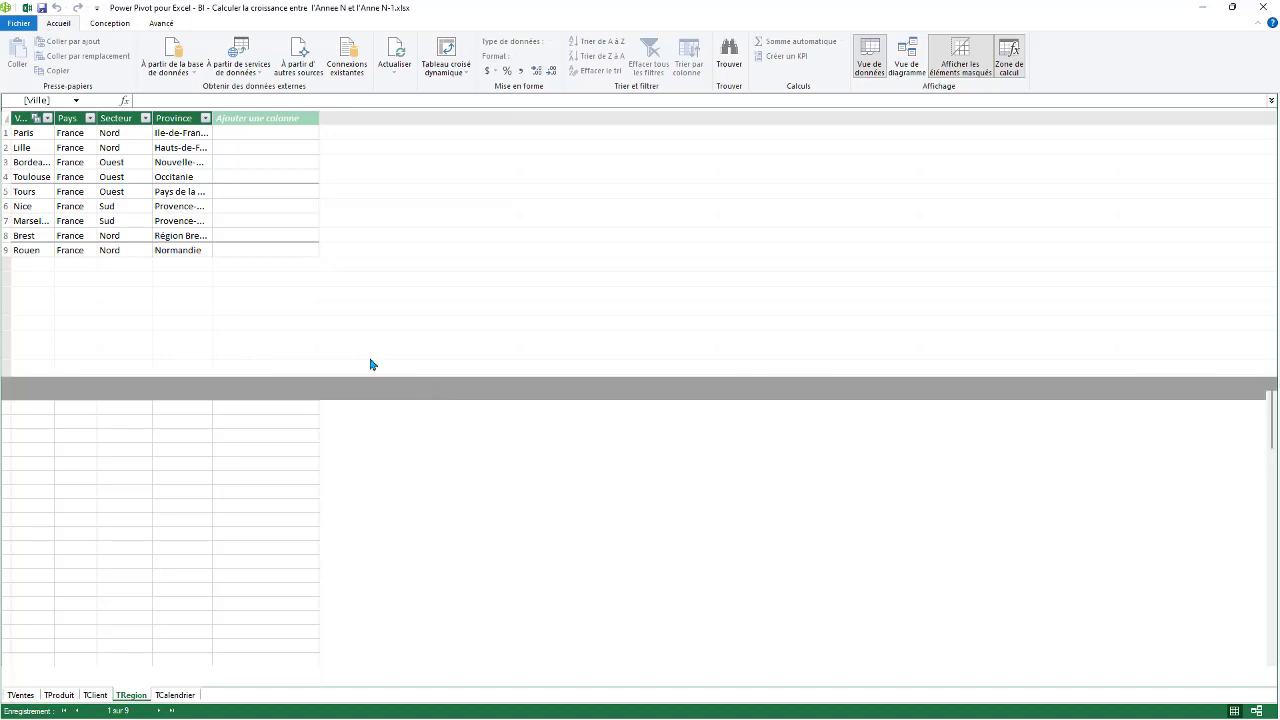
Step: Show the data model as a diagram and slightly reposition the TVentes, TClient, TProduit and TRegion tables
click(907, 52)
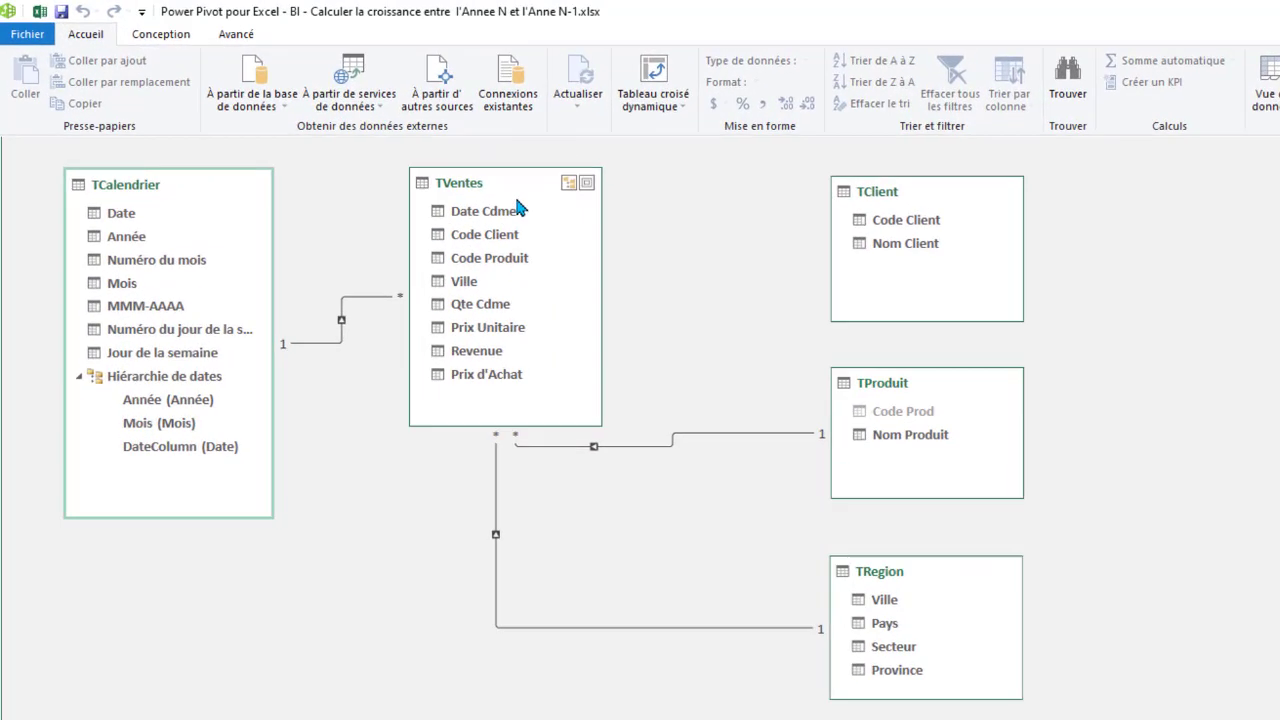
drag(502, 178, 516, 171)
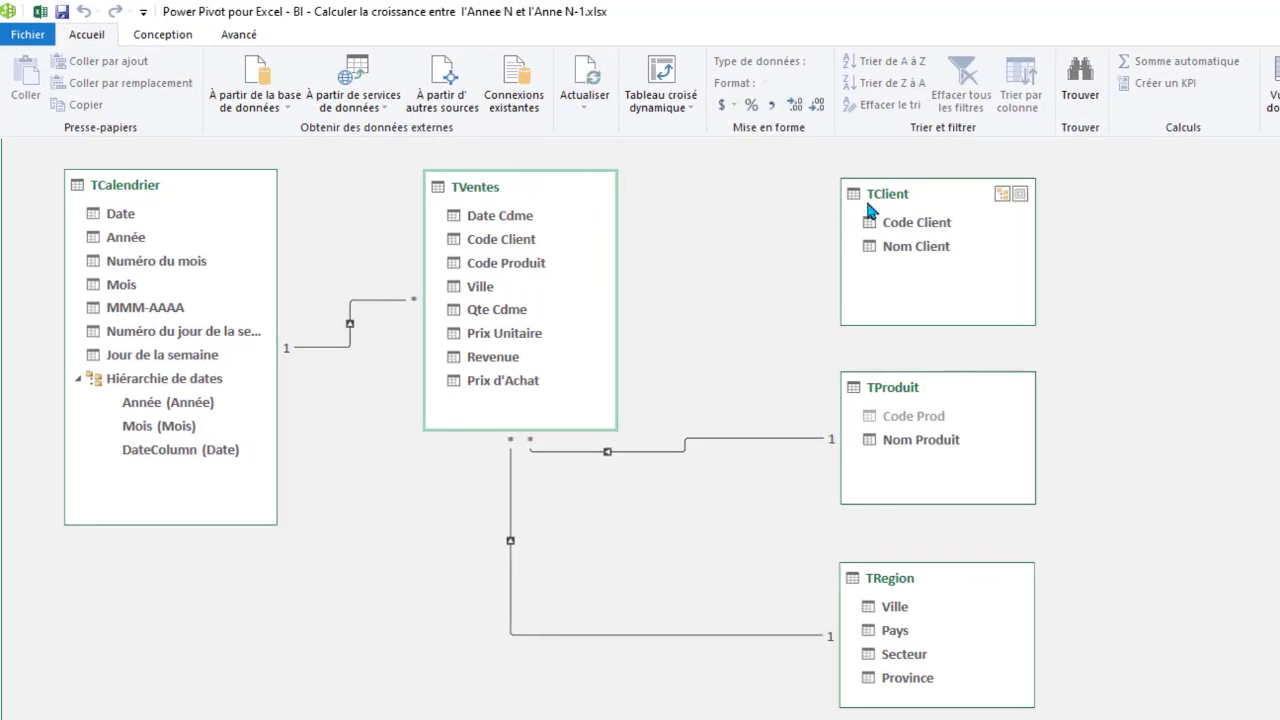
drag(919, 183, 902, 179)
click(920, 390)
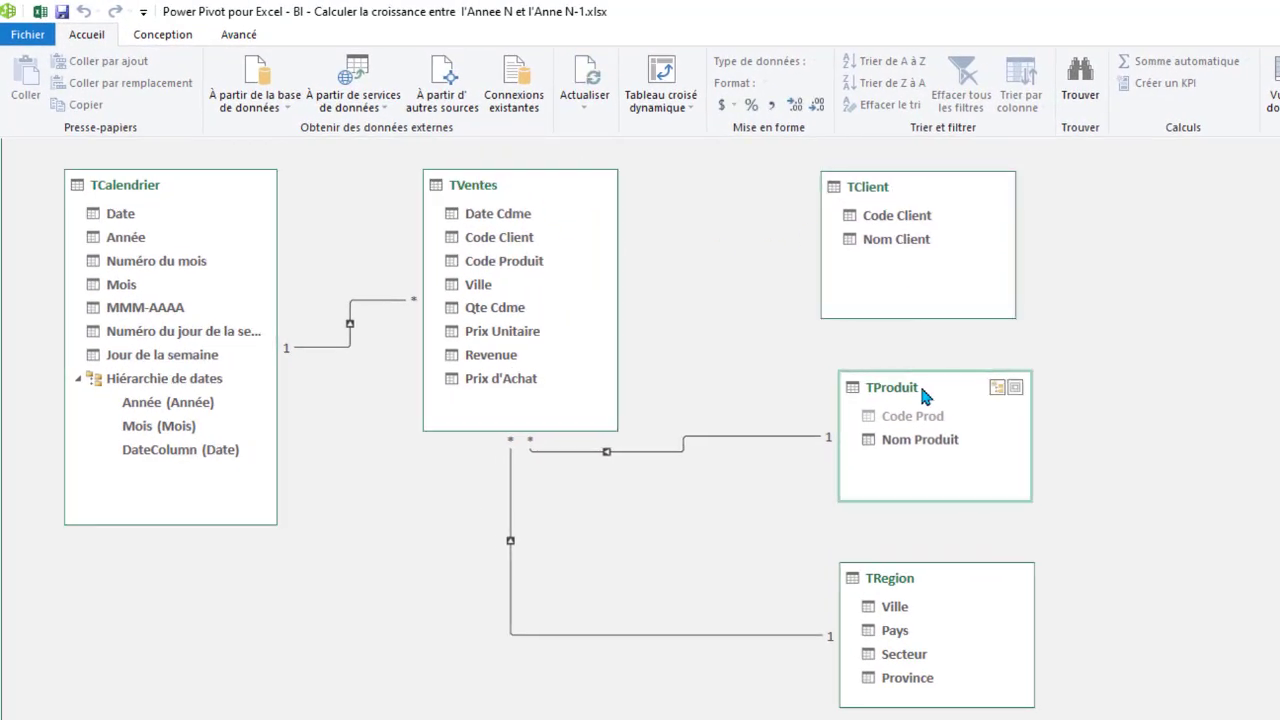
drag(921, 389, 916, 392)
drag(924, 586, 919, 589)
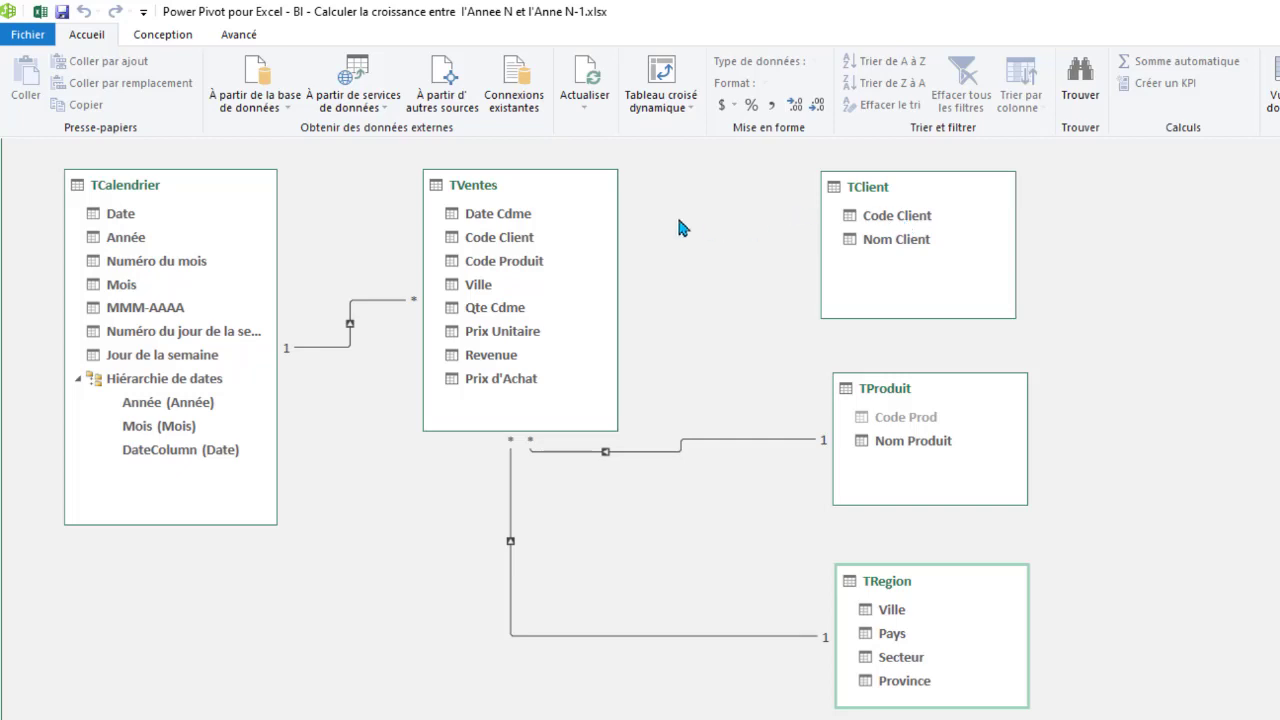
Step: Relate Code Client in TClient to Code Client in TVentes, and shorten the TVentes and TCalendrier boxes slightly
click(912, 215)
drag(912, 215, 507, 248)
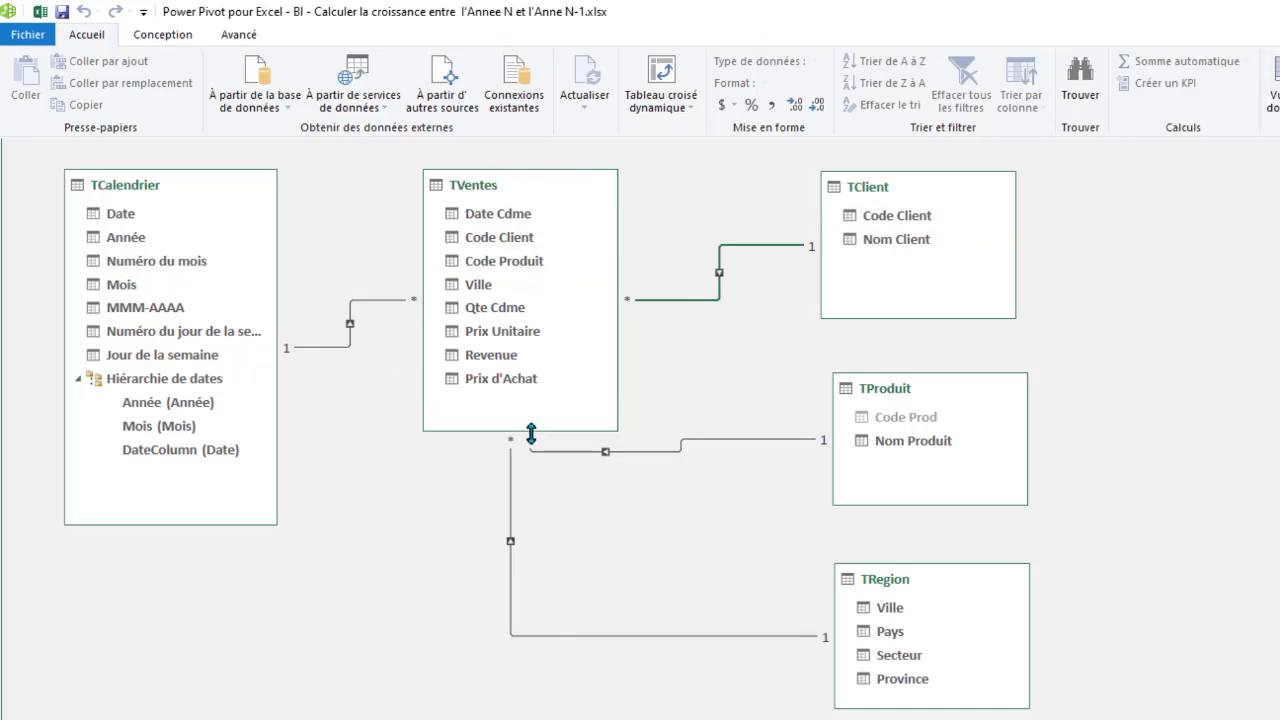
drag(531, 433, 531, 413)
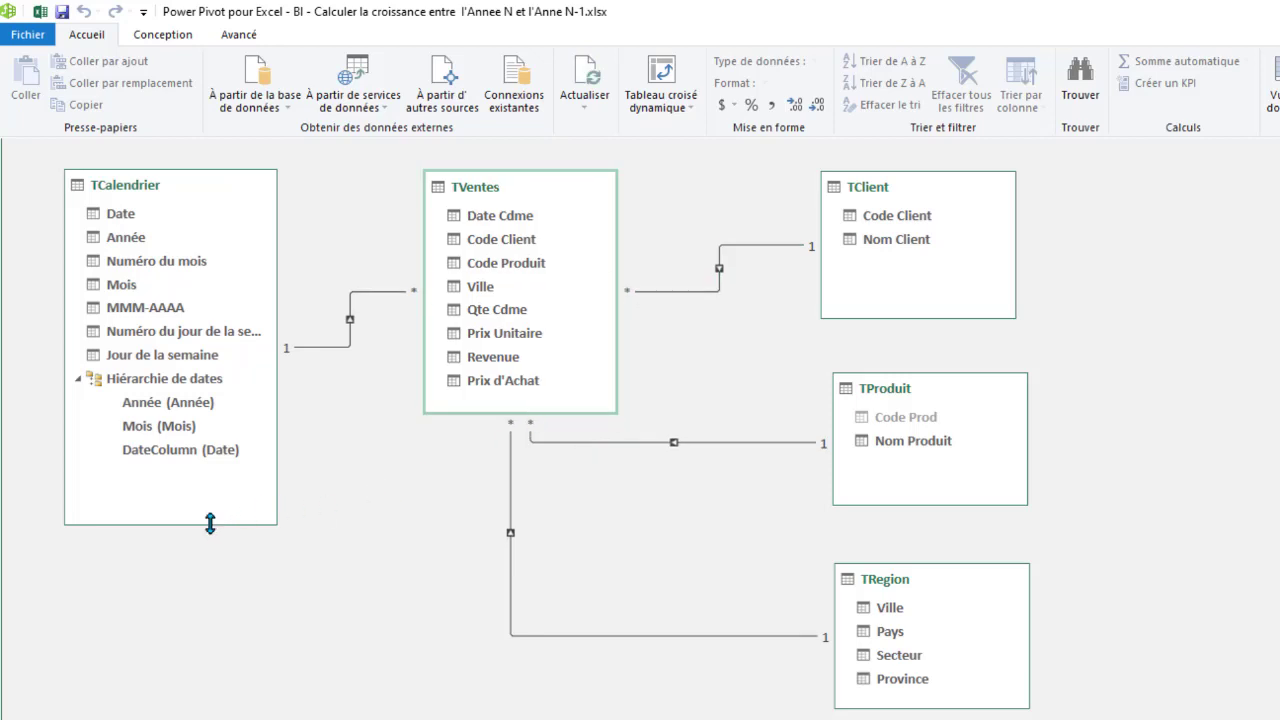
drag(210, 524, 210, 512)
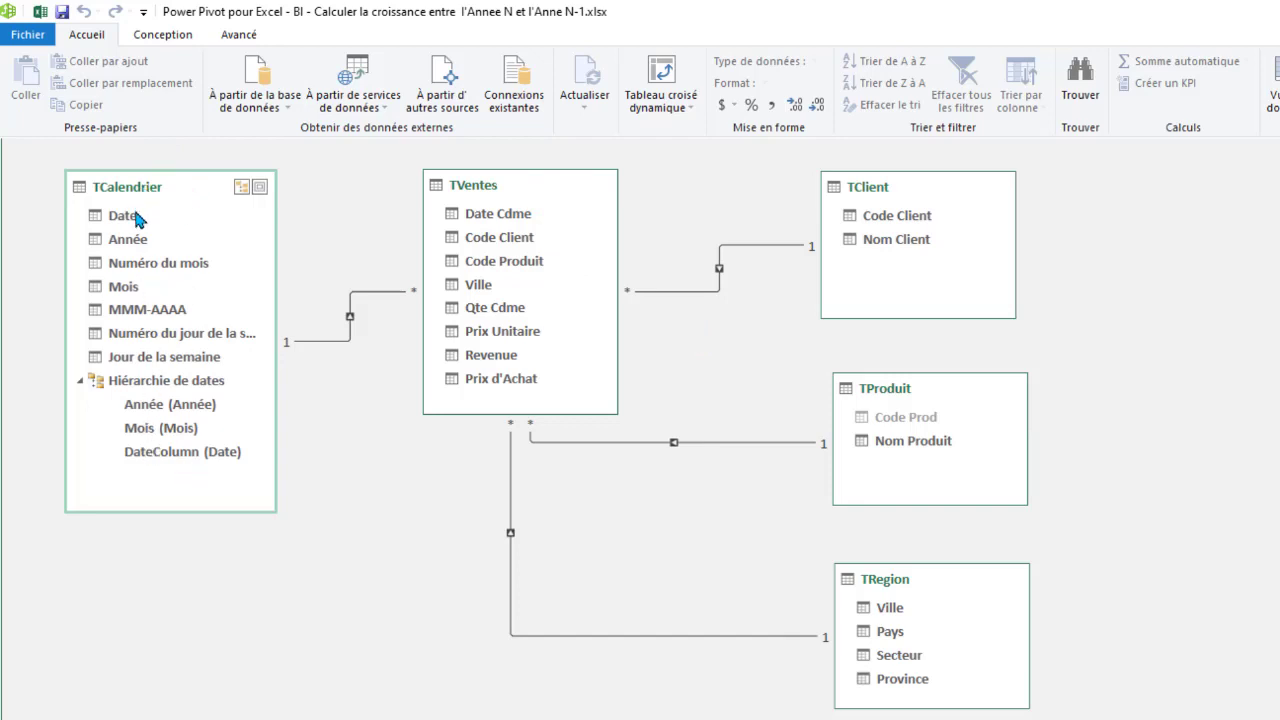
Step: Generate a new date table in the data model and enlarge its box to show all its fields
click(323, 341)
click(165, 36)
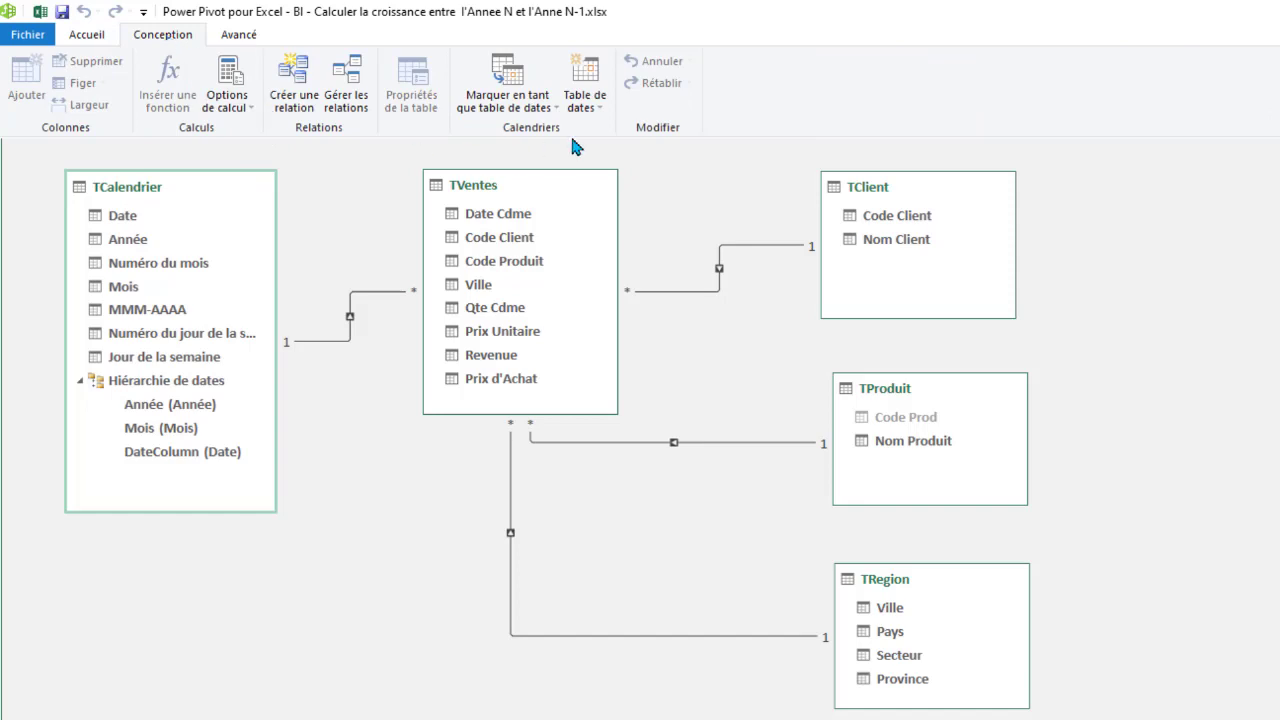
click(596, 110)
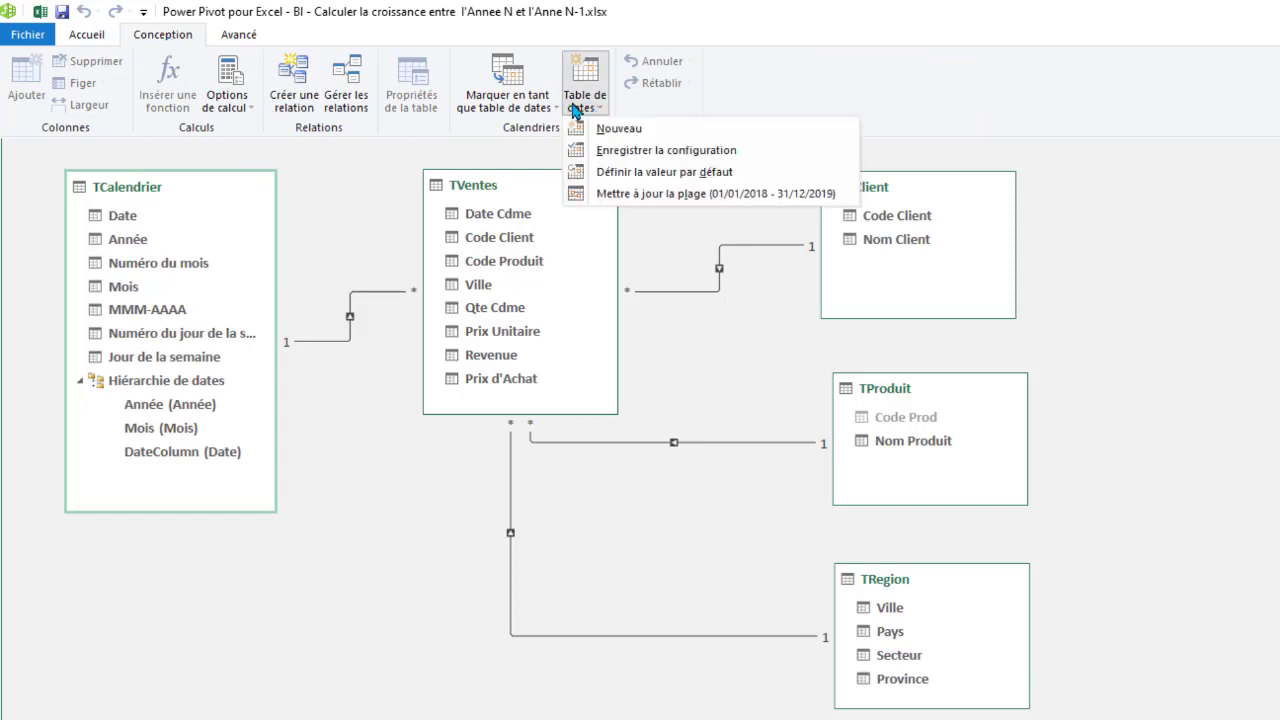
click(748, 188)
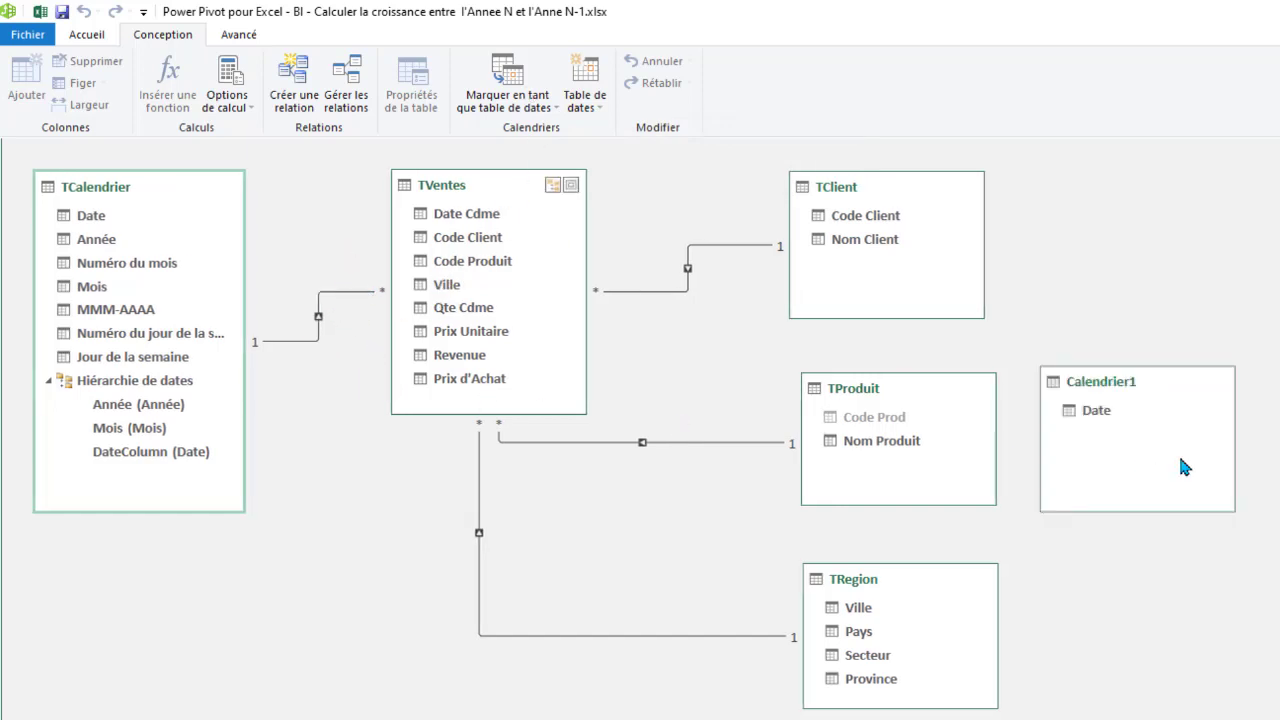
click(1131, 378)
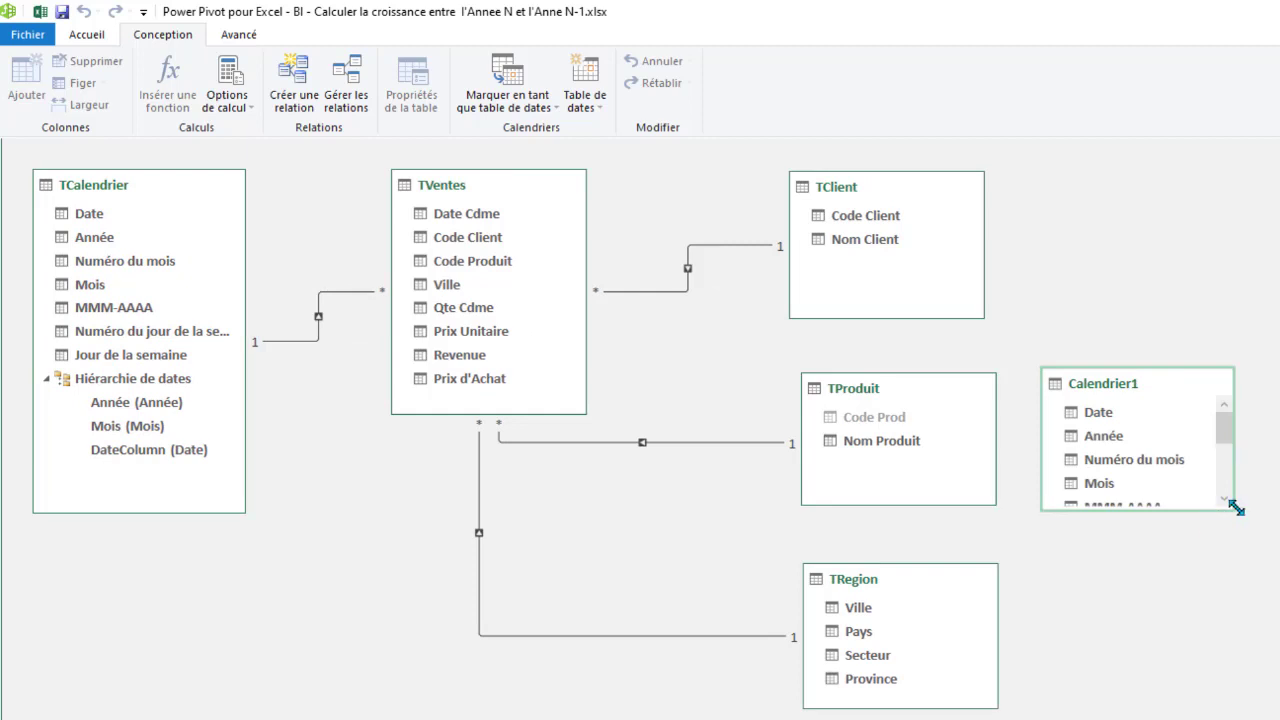
drag(1234, 510, 1279, 667)
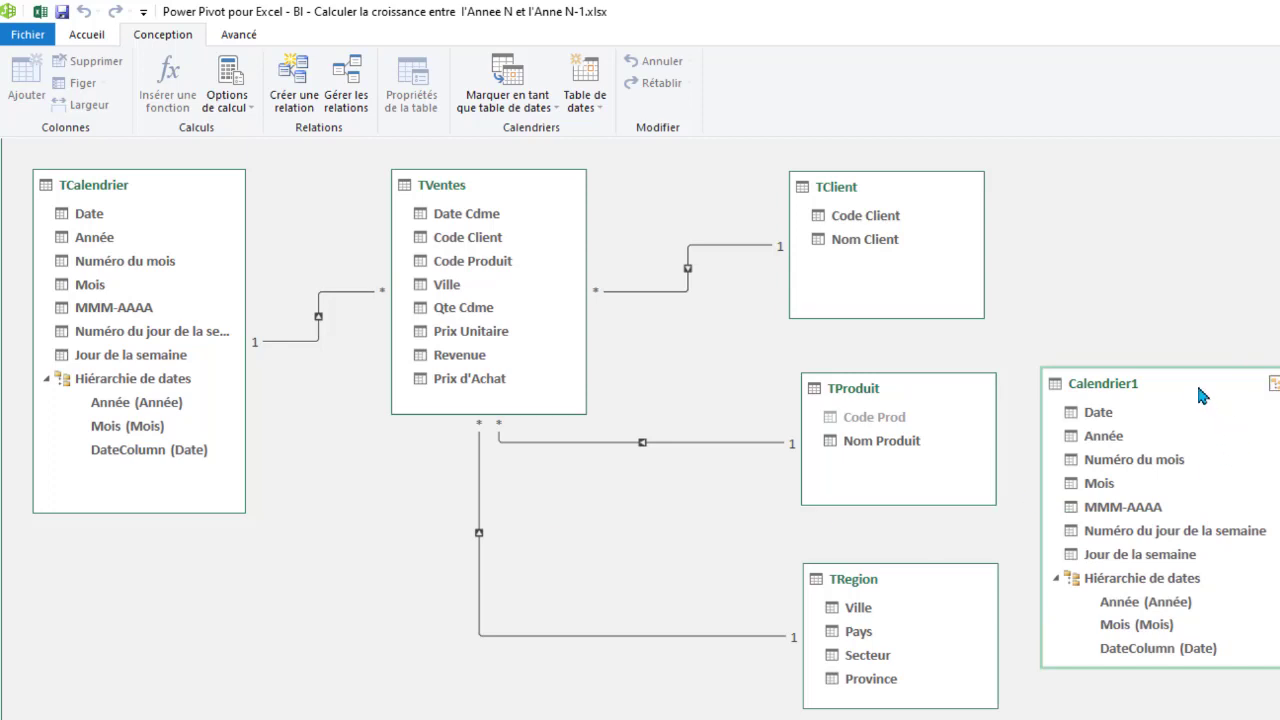
Step: Delete the Calendrier1 date table from the data model
key(Delete)
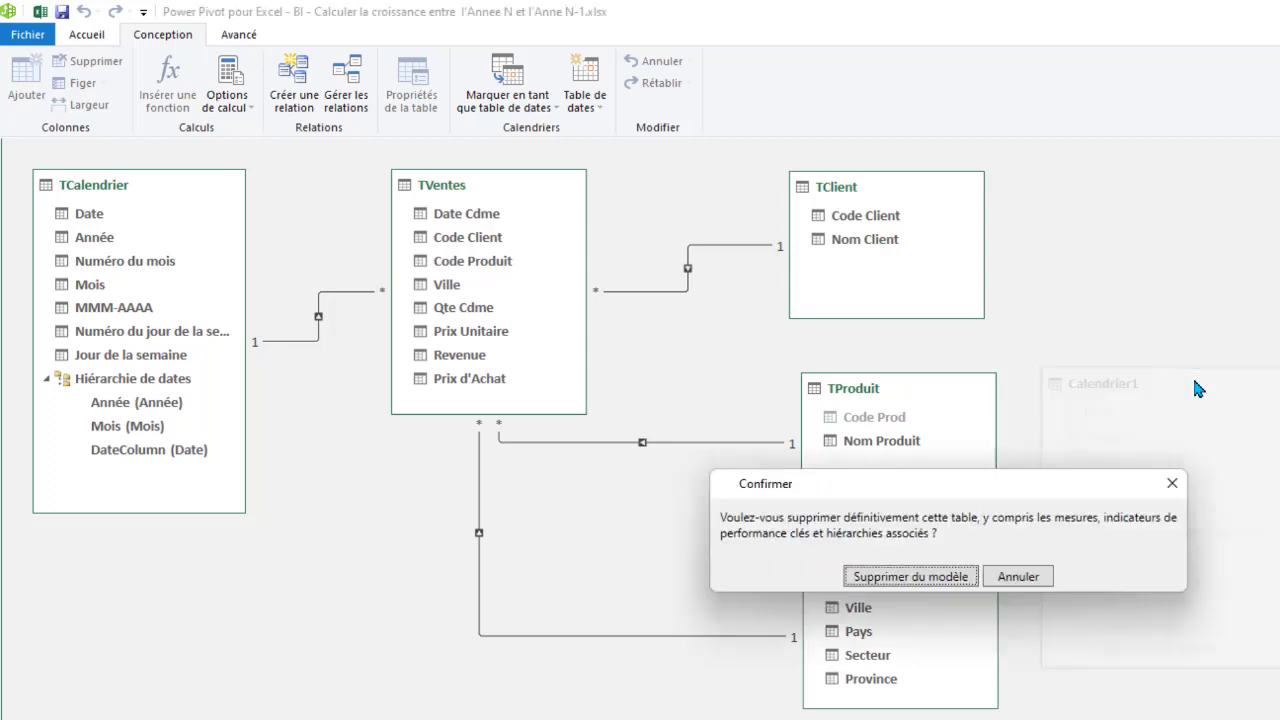
click(918, 578)
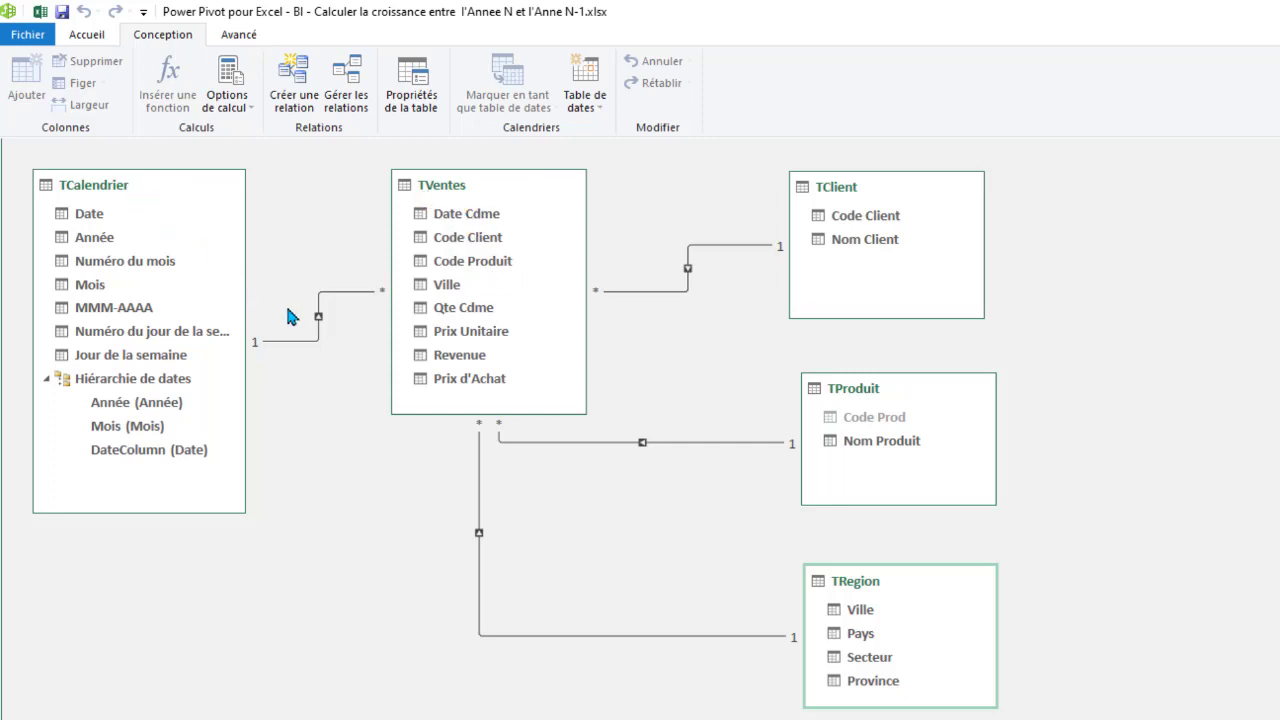
Step: Reposition the TCalendrier table slightly in the diagram and show the data model as data tables
click(319, 342)
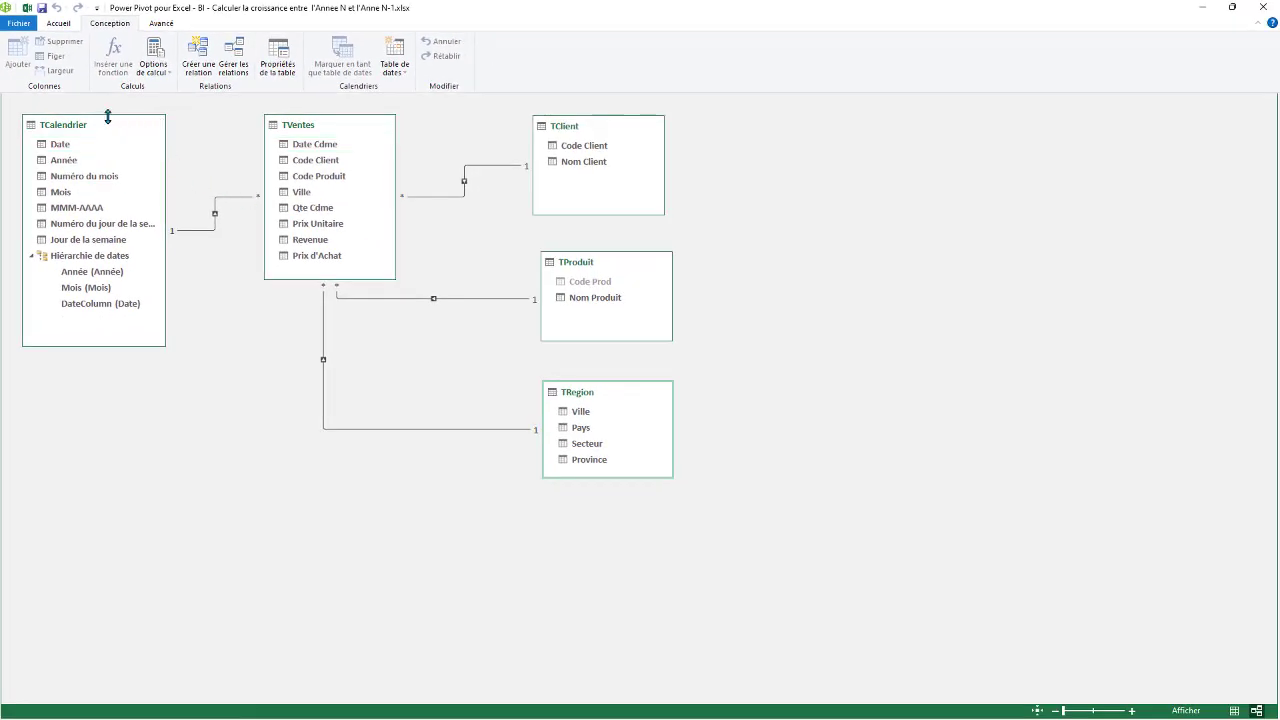
drag(109, 123, 112, 124)
click(62, 28)
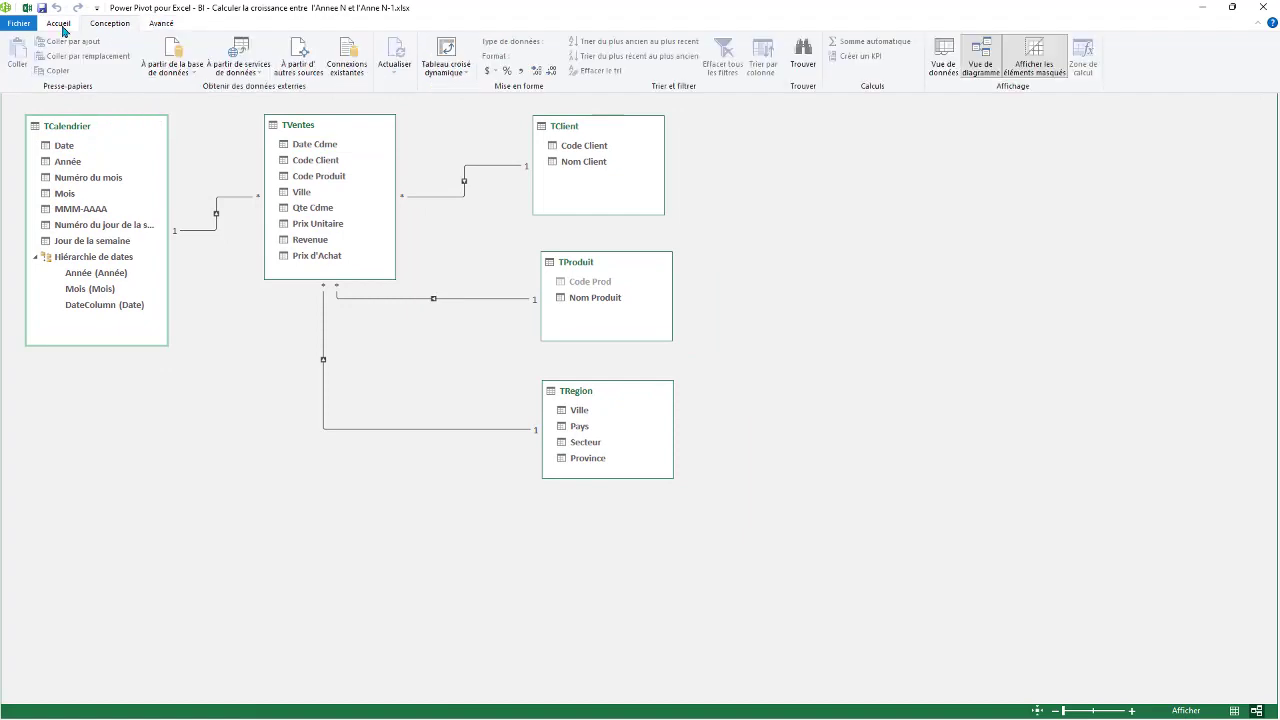
click(943, 55)
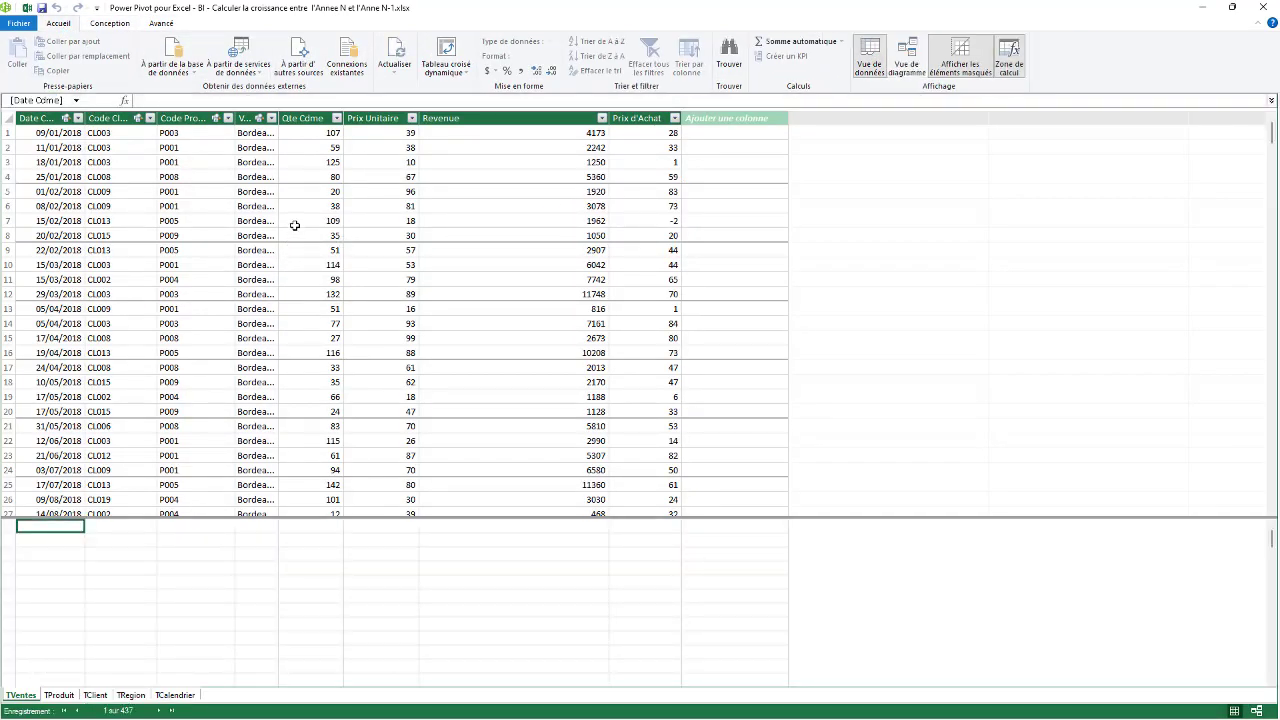
Step: Switch to Excel and review the year N-1 total revenue and variance formulas on the Rapport 1 sheet
click(1222, 14)
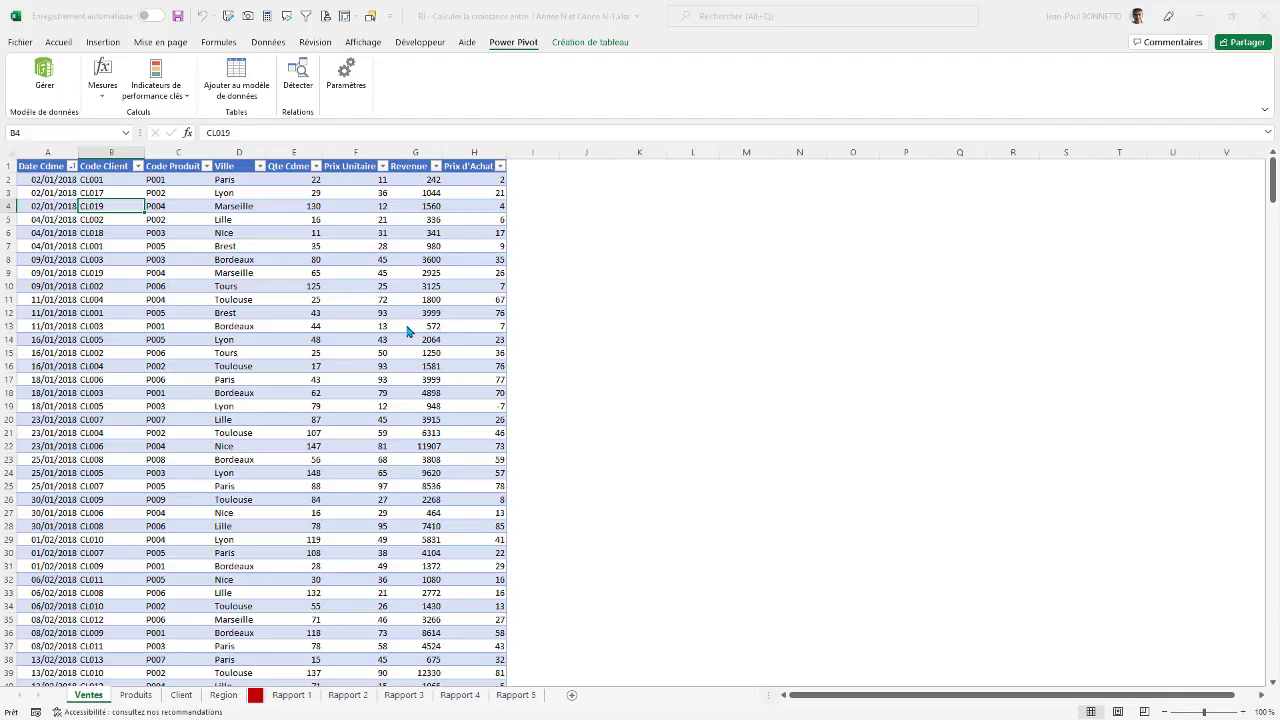
click(290, 694)
click(165, 299)
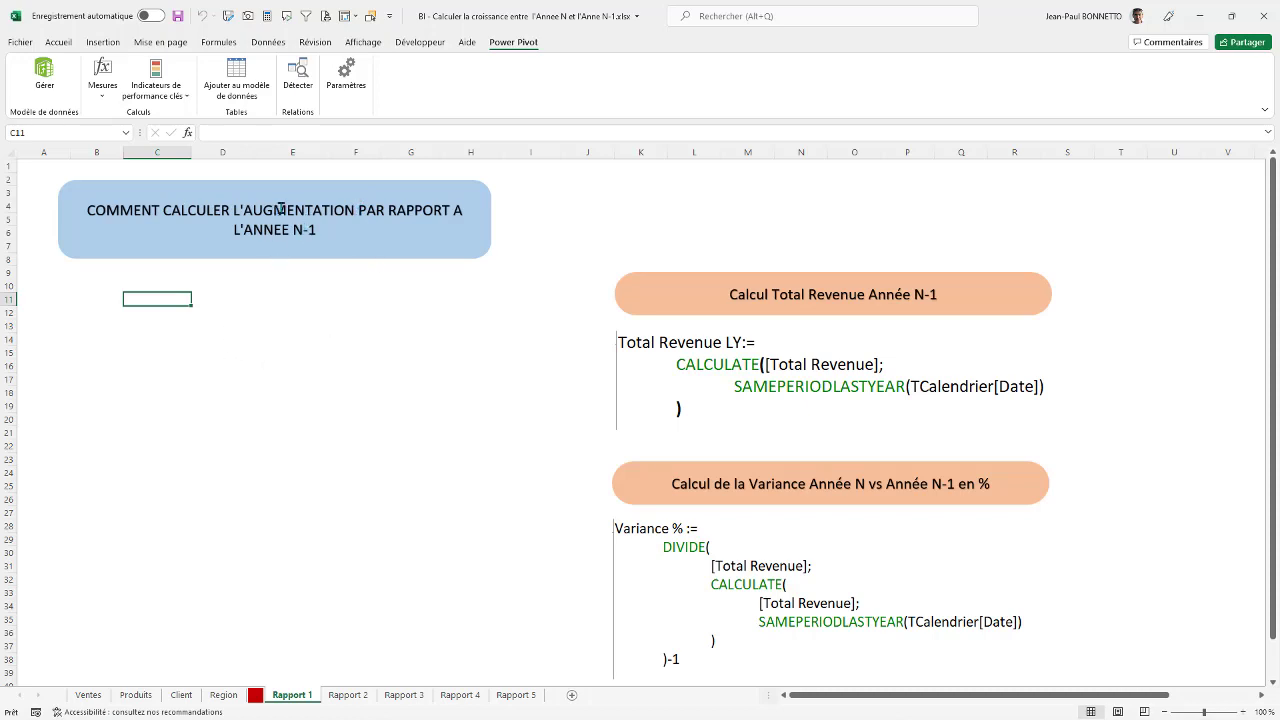
click(132, 327)
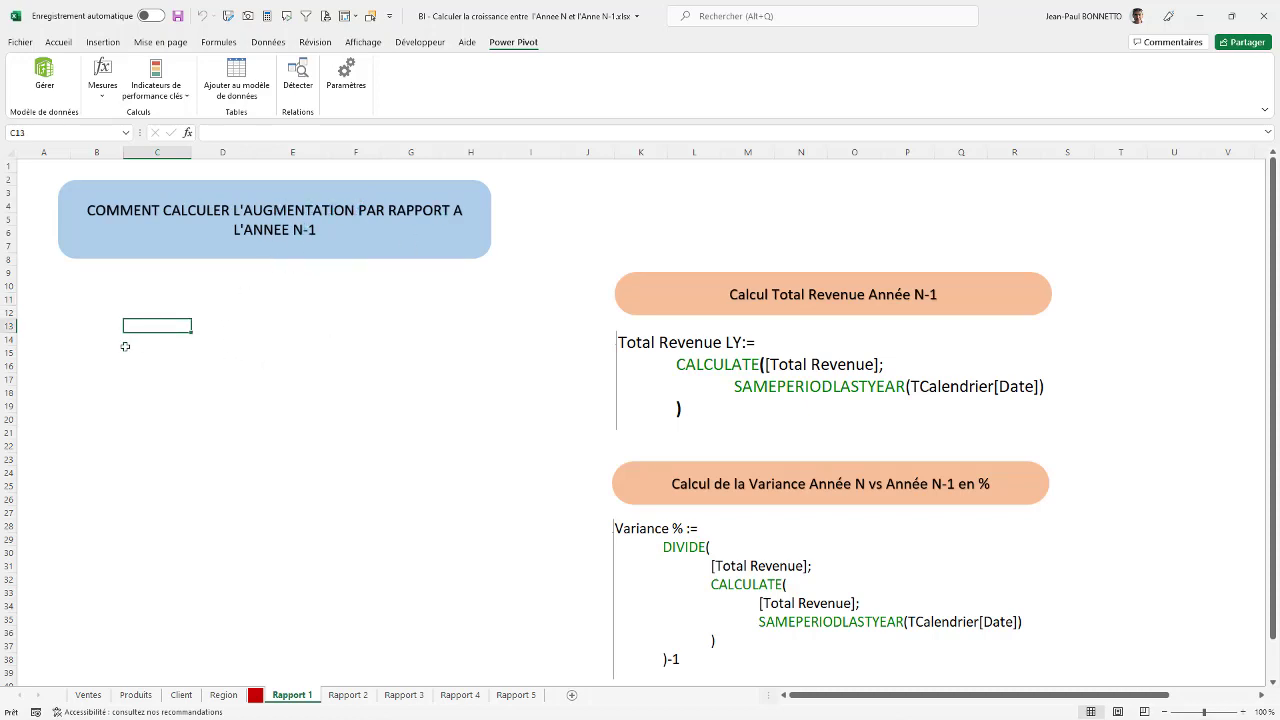
click(108, 317)
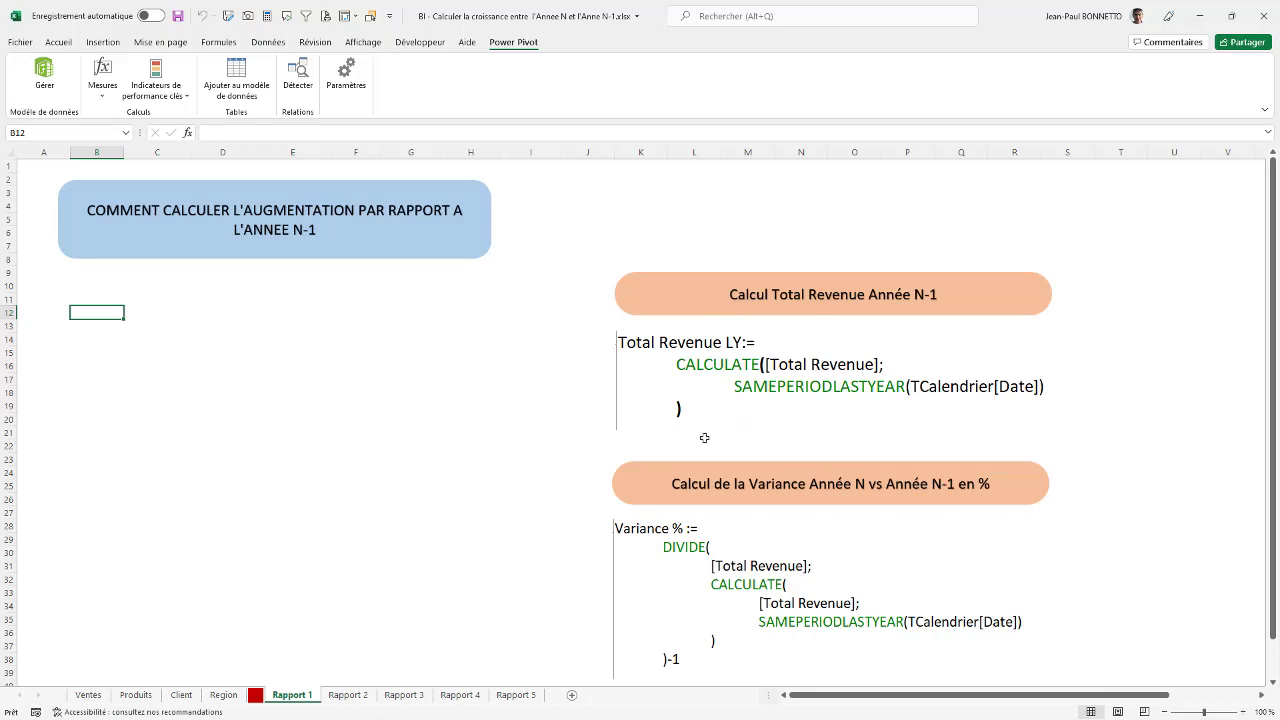
click(158, 310)
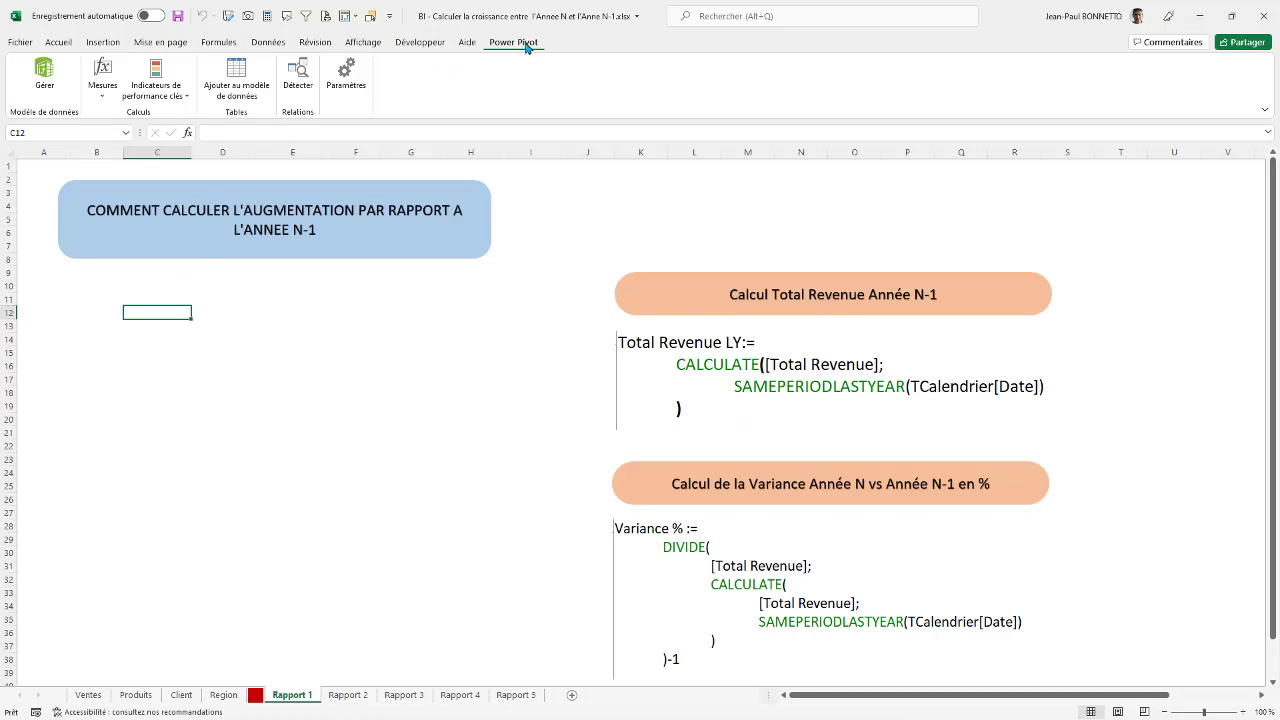
Step: Slightly enlarge TVentes's calculation area in Power Pivot and expand the formula bar for an empty cell below the Revenue column
click(44, 75)
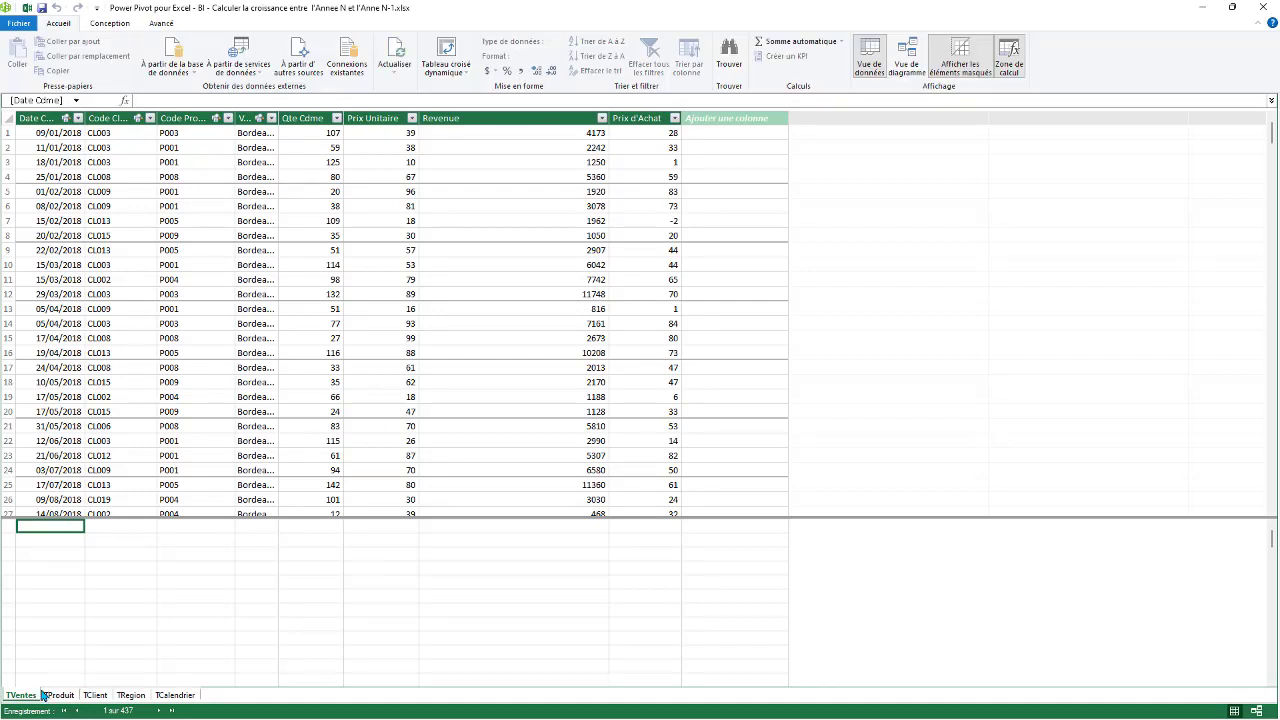
drag(637, 521, 642, 505)
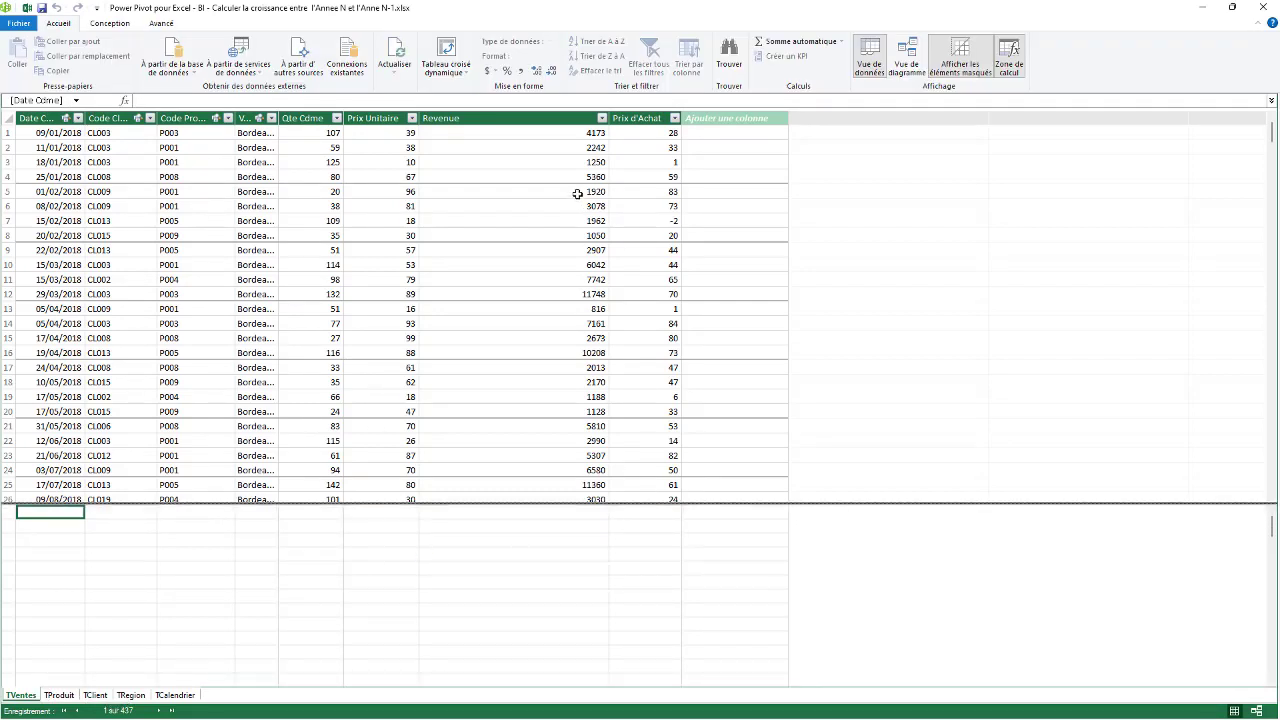
click(496, 545)
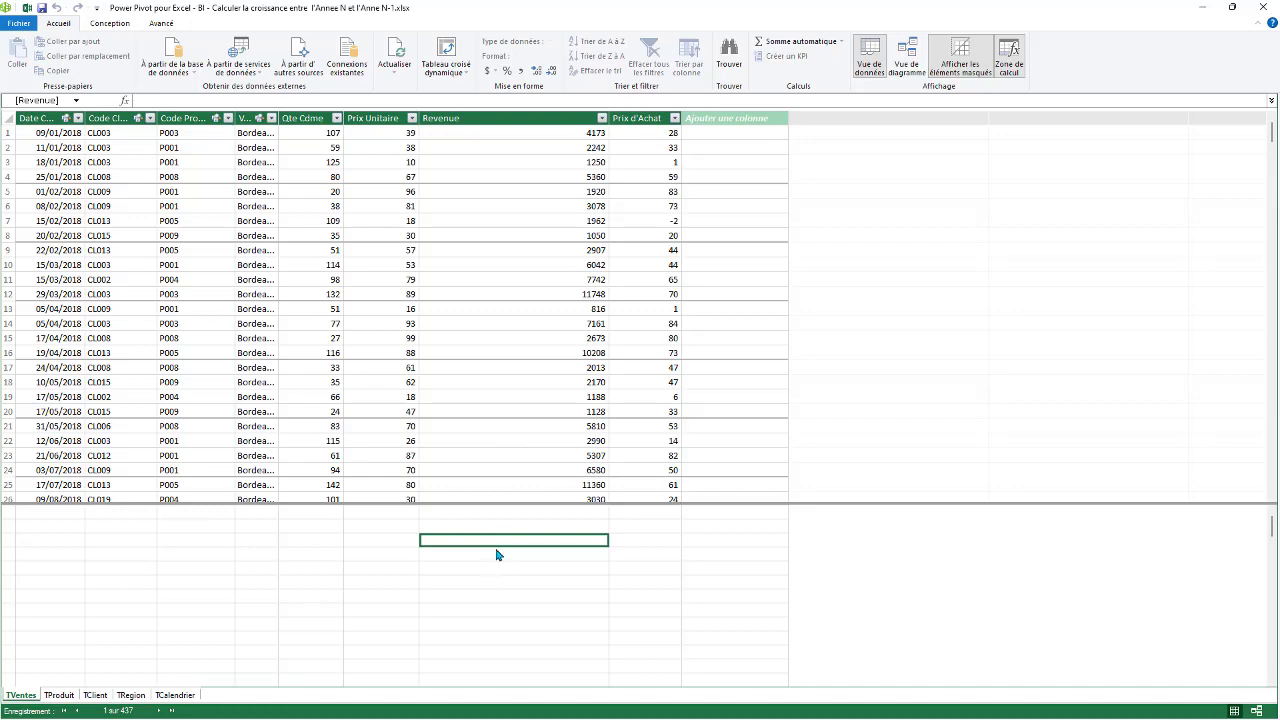
click(206, 103)
click(1271, 101)
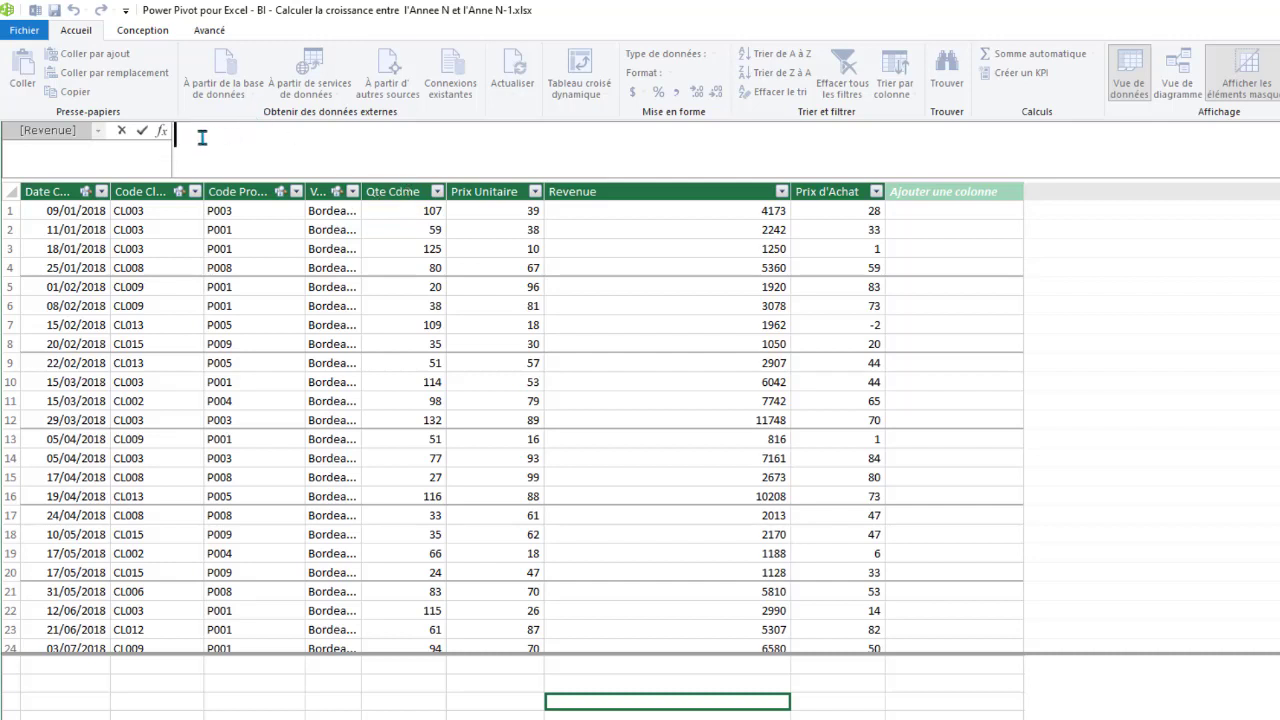
Step: Create the measure Total Revenue := SUM([Revenue]), with the SUM function on an indented second line
text(Total Revenue :=)
key(alt+Return)
key(Tab)
text(SUM)
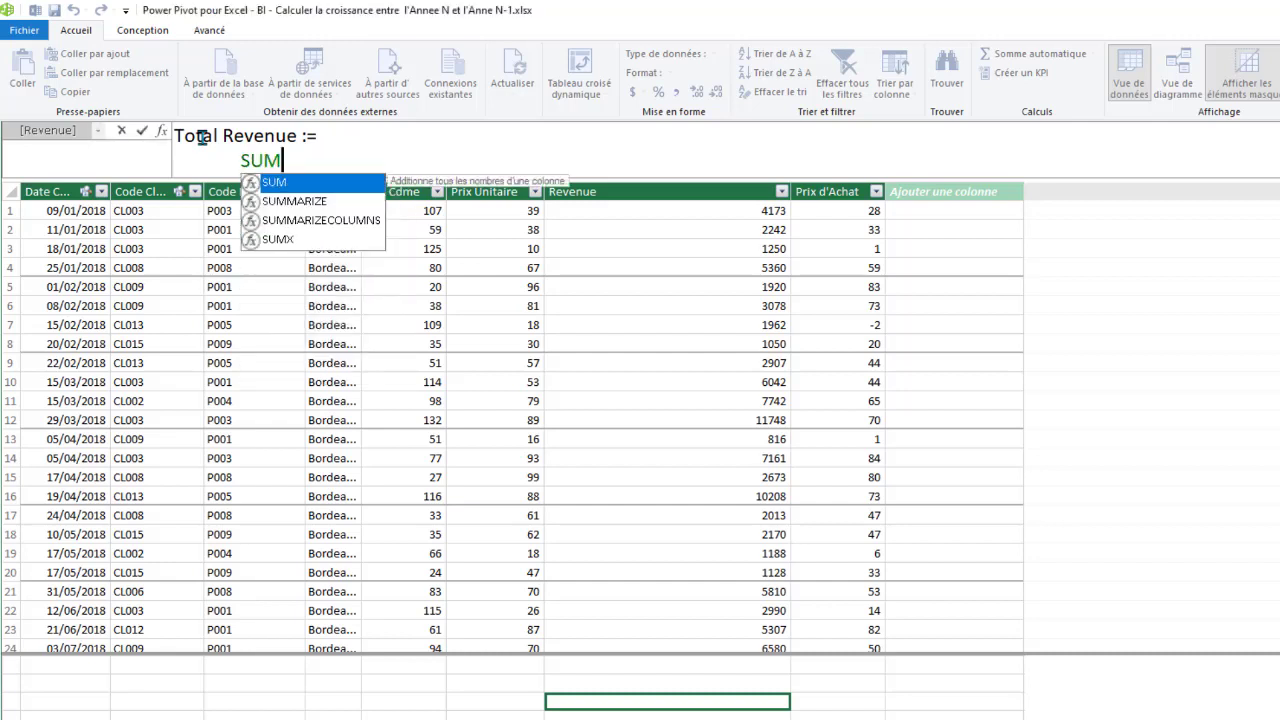
text(()
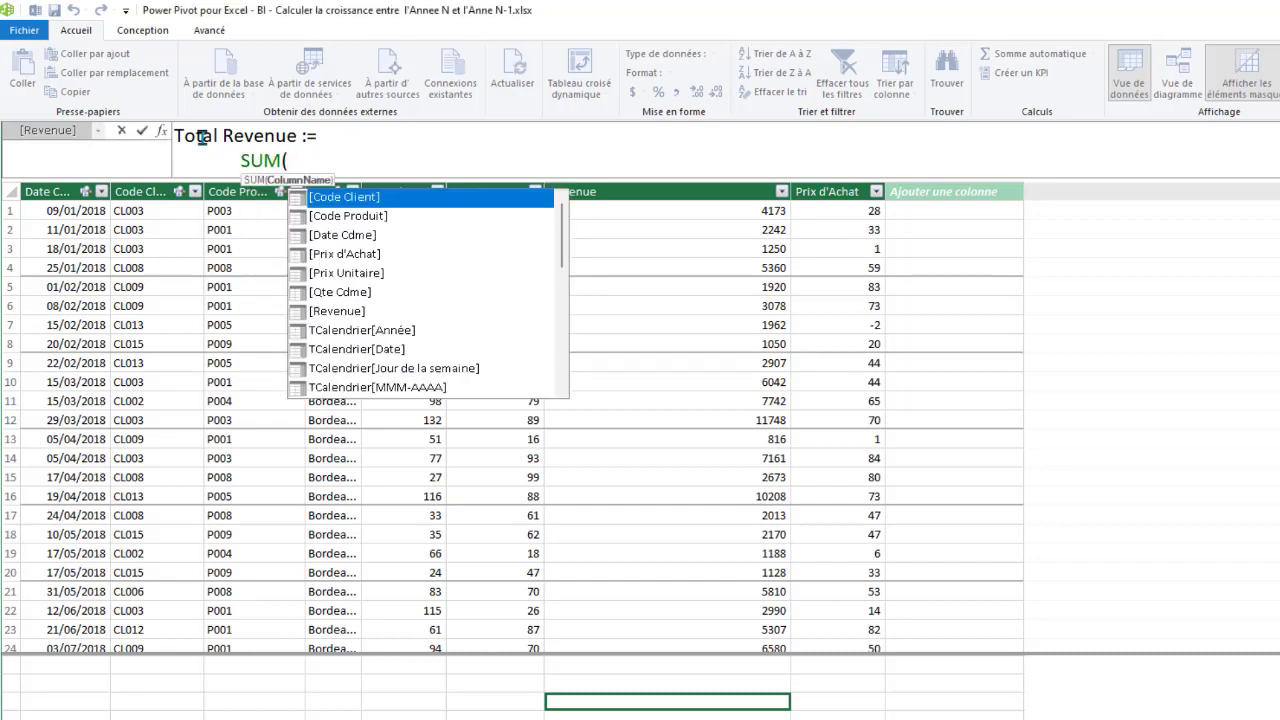
click(336, 314)
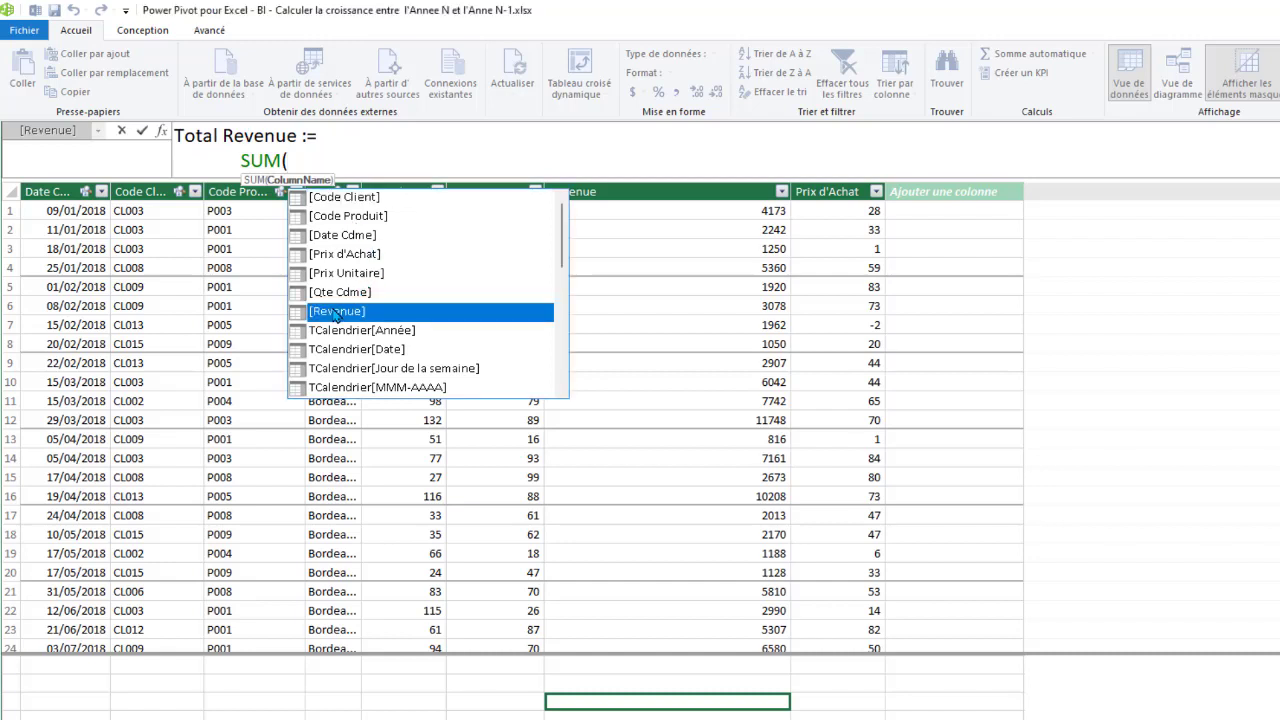
double_click(336, 314)
text())
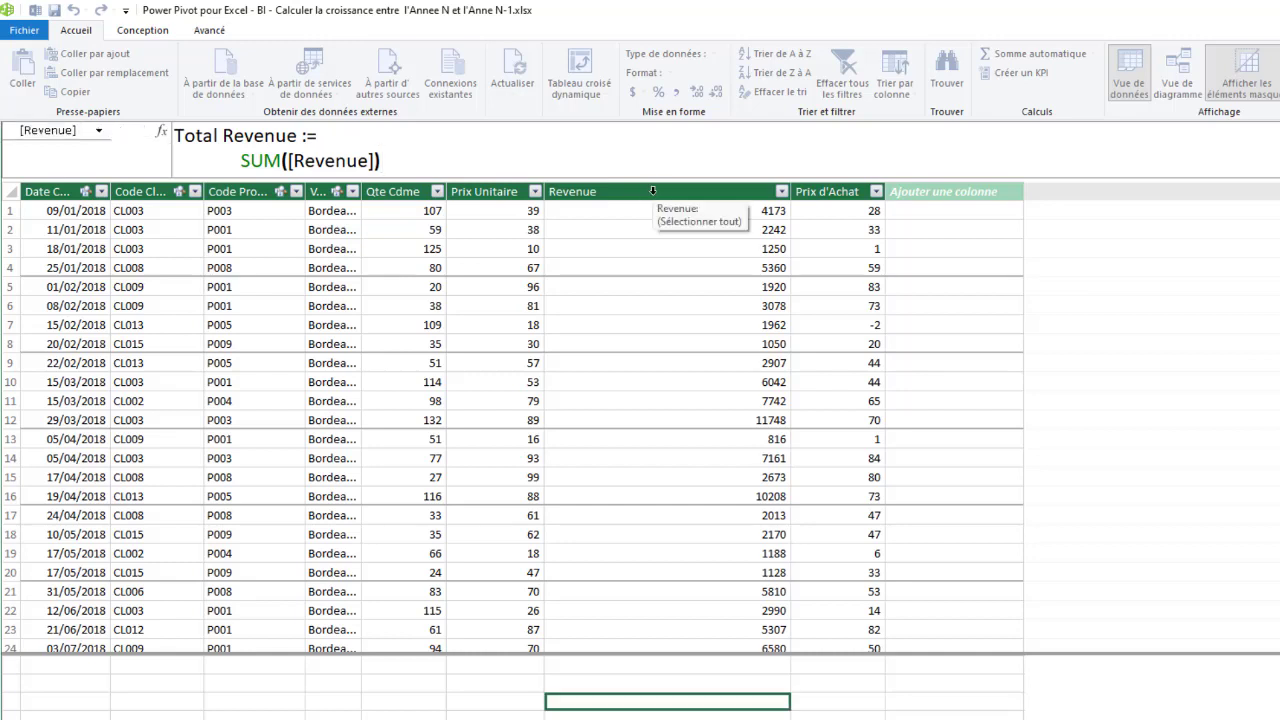
key(Return)
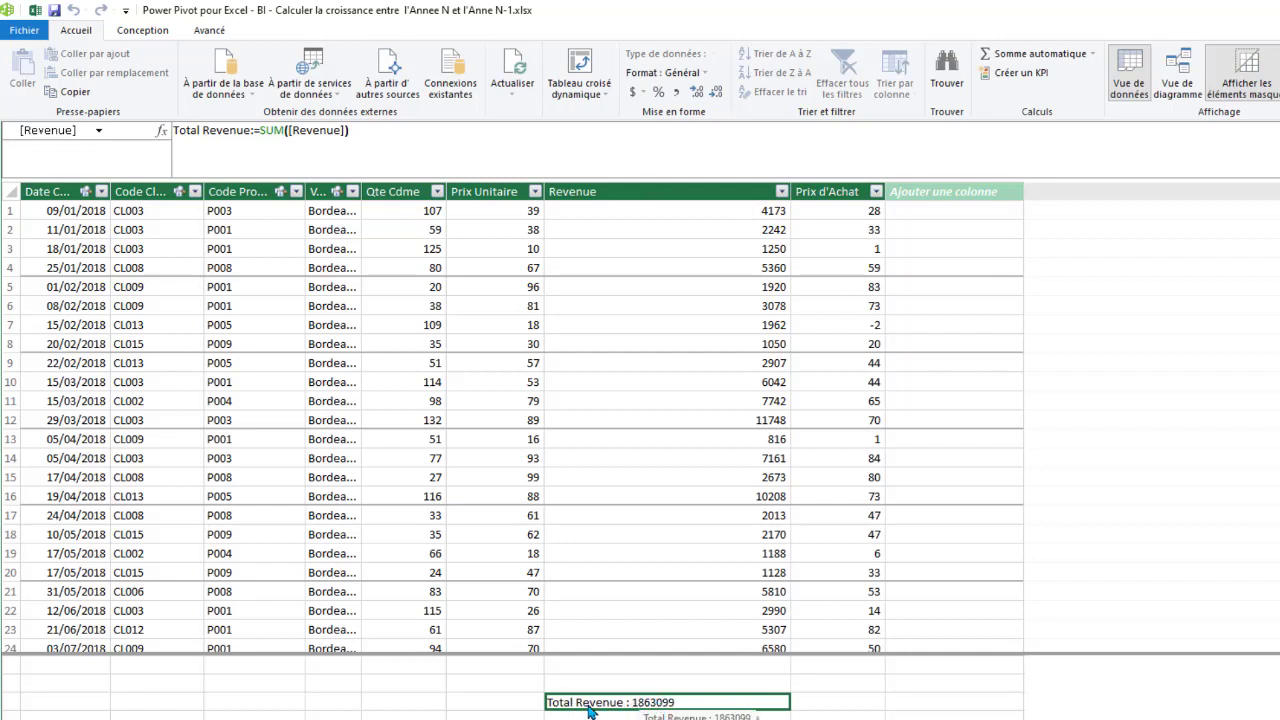
Step: Format the Total Revenue measure as euro currency with no decimals
click(643, 92)
click(665, 112)
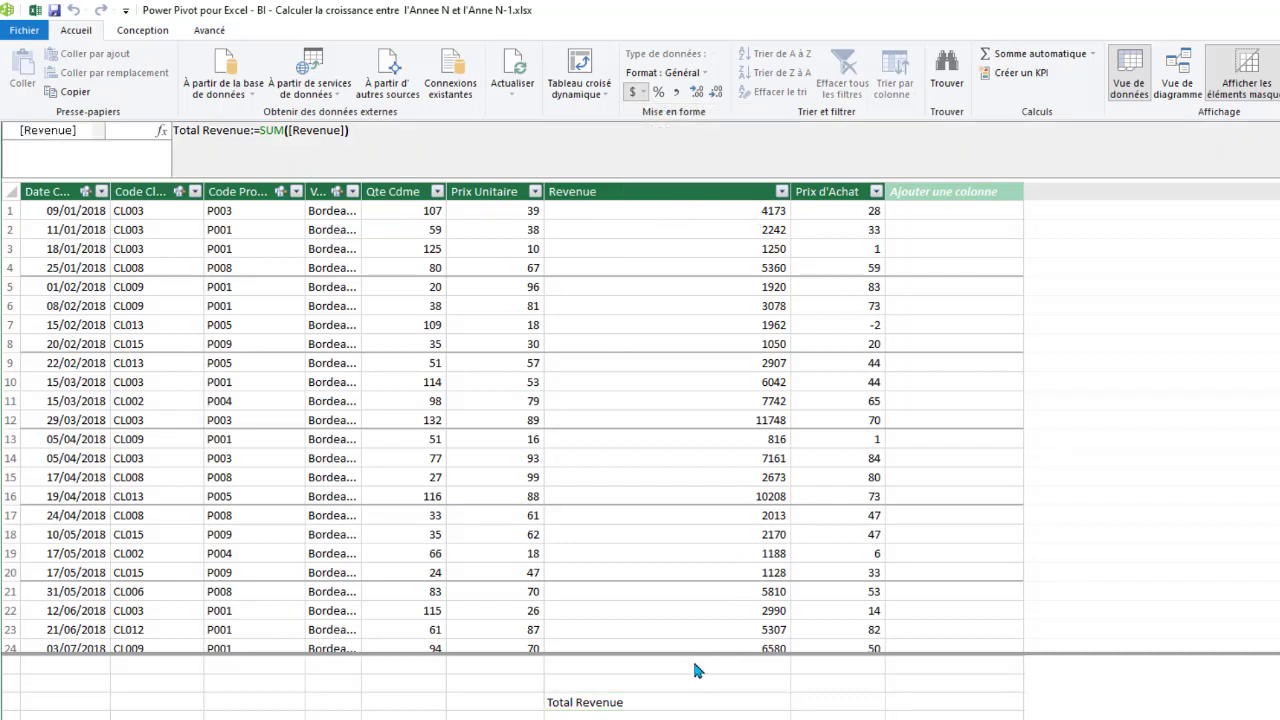
click(717, 91)
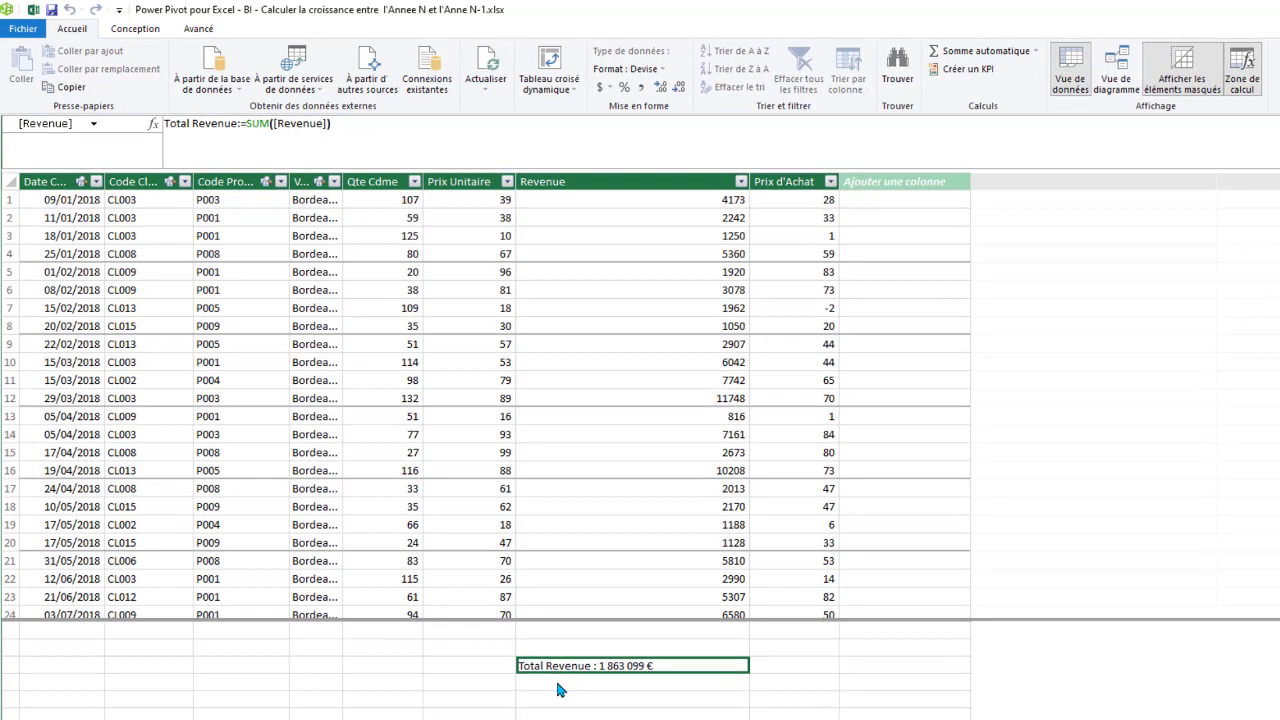
Step: Start a measure named Total Revenue LY in the cell below Total Revenue and make the formula bar taller
click(558, 684)
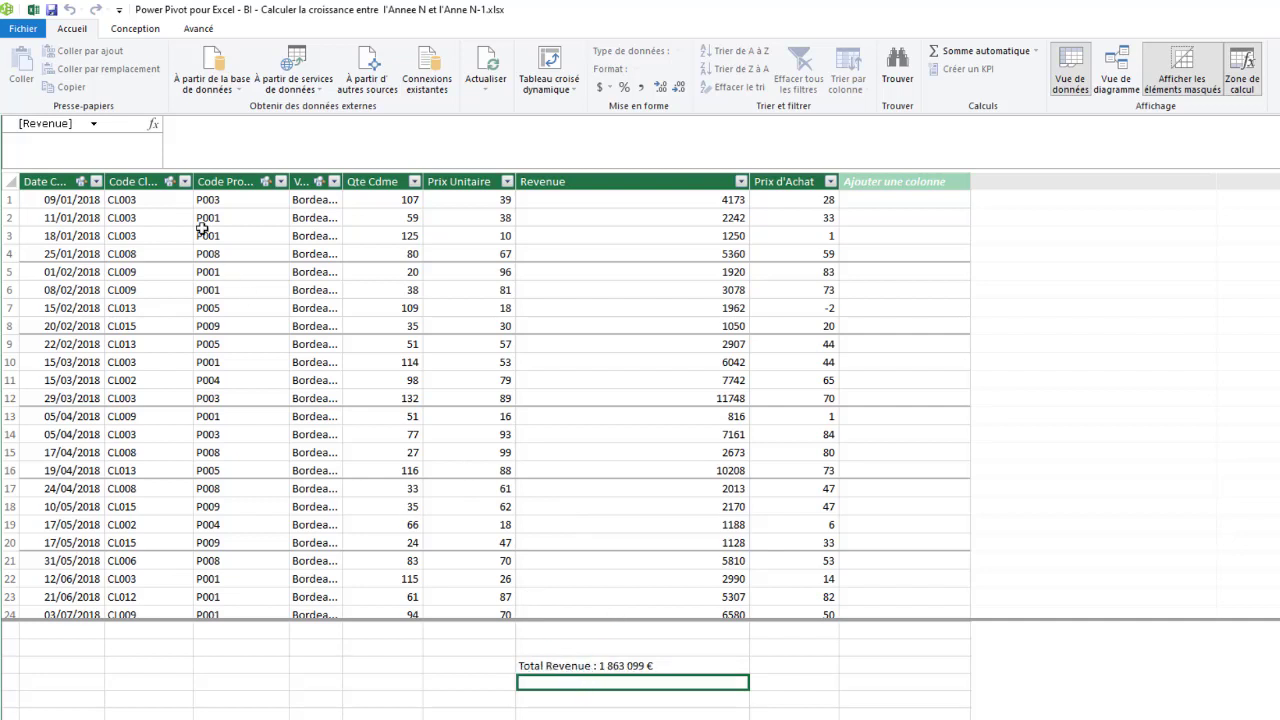
click(204, 132)
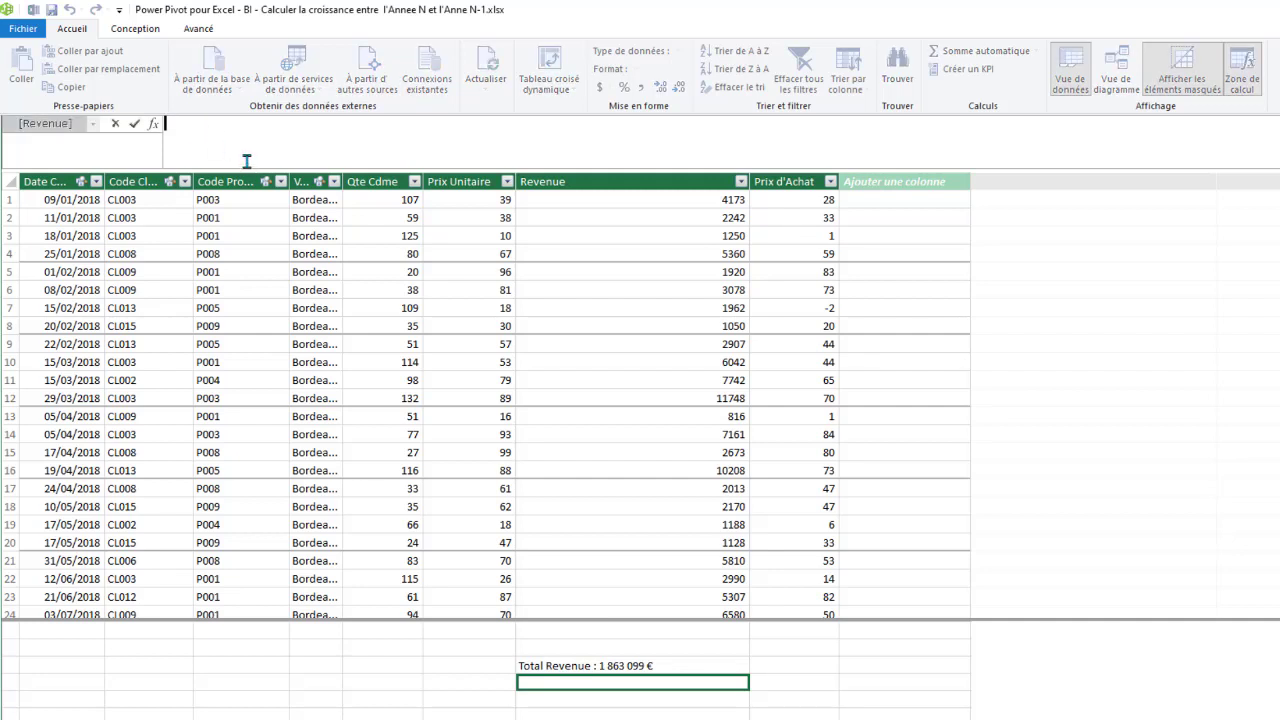
text(Total Revenue LY :=)
key(shift+Return)
drag(524, 170, 524, 228)
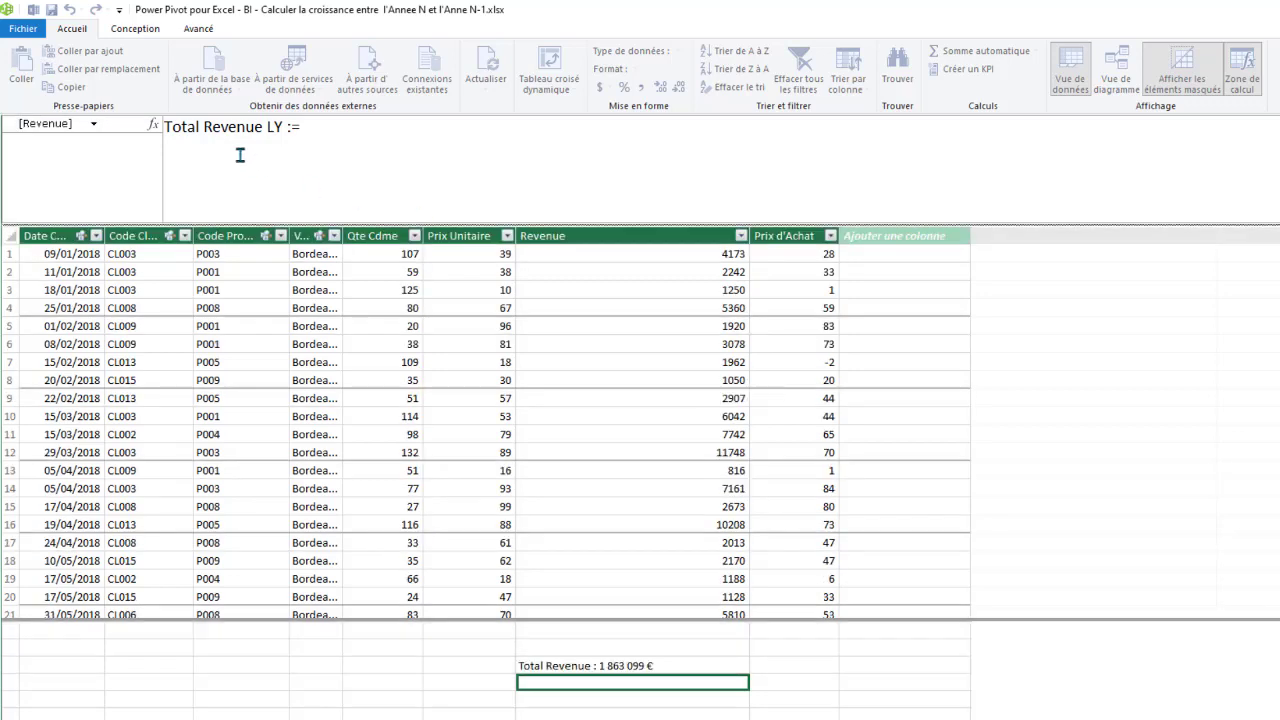
Step: Begin the Total Revenue LY formula with CALCULATE on an indented line and [Total Revenue] as its expression on the line below
click(236, 150)
text(CA)
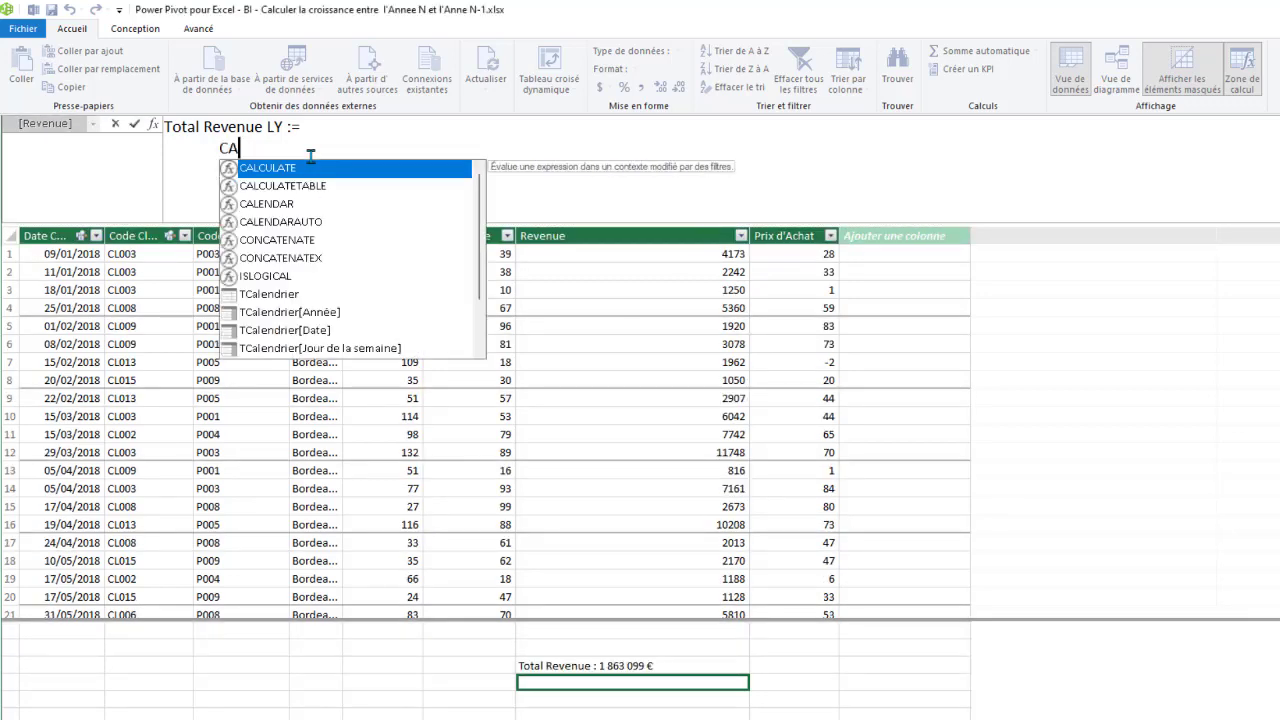
key(Tab)
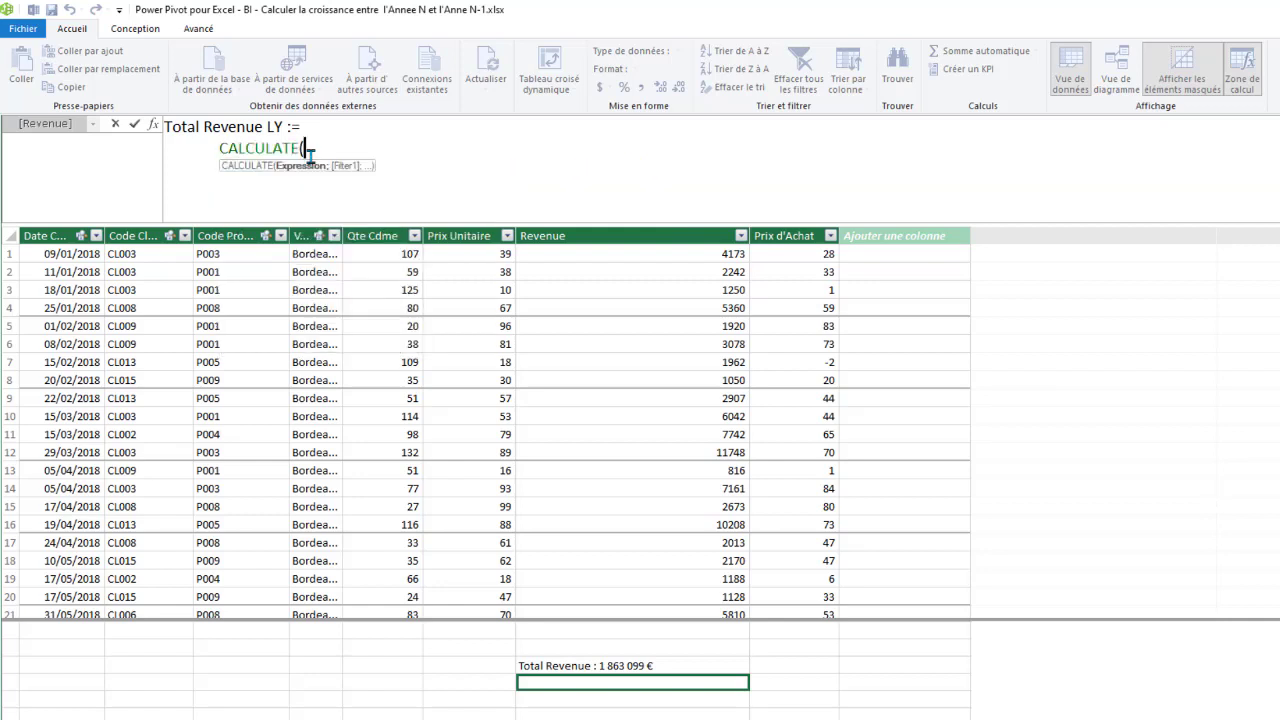
key(shift+Return)
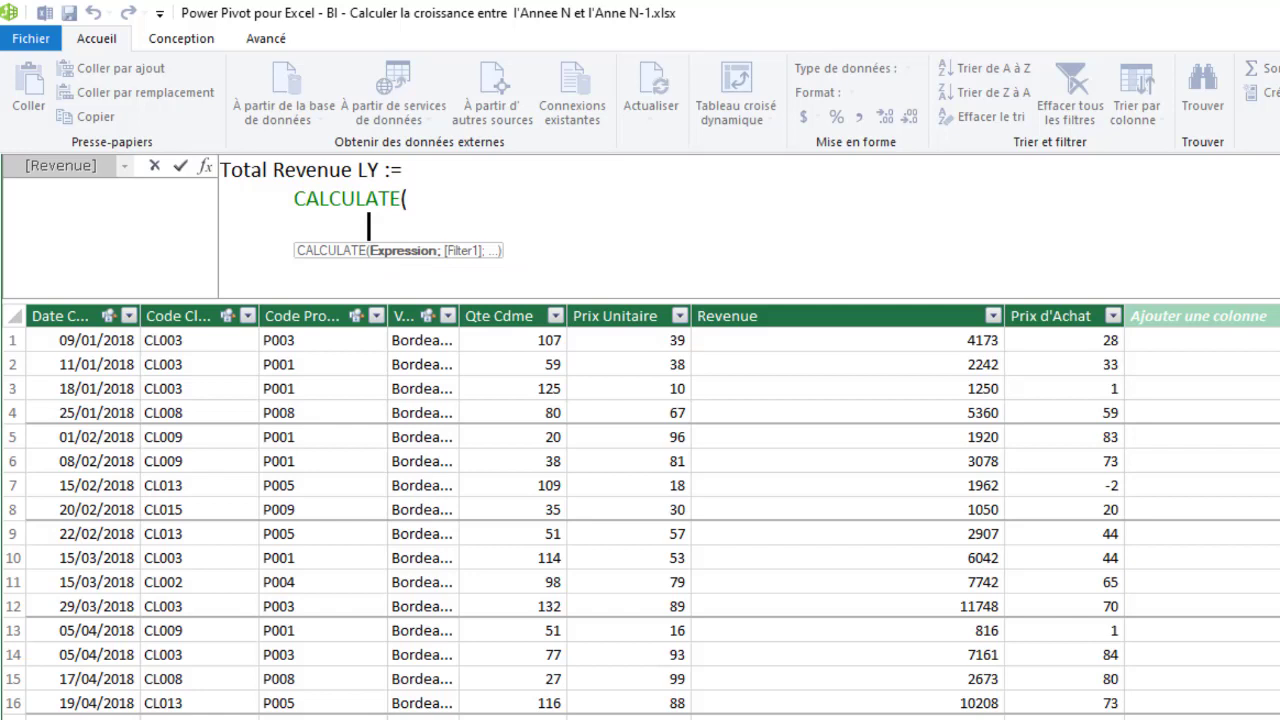
text(To)
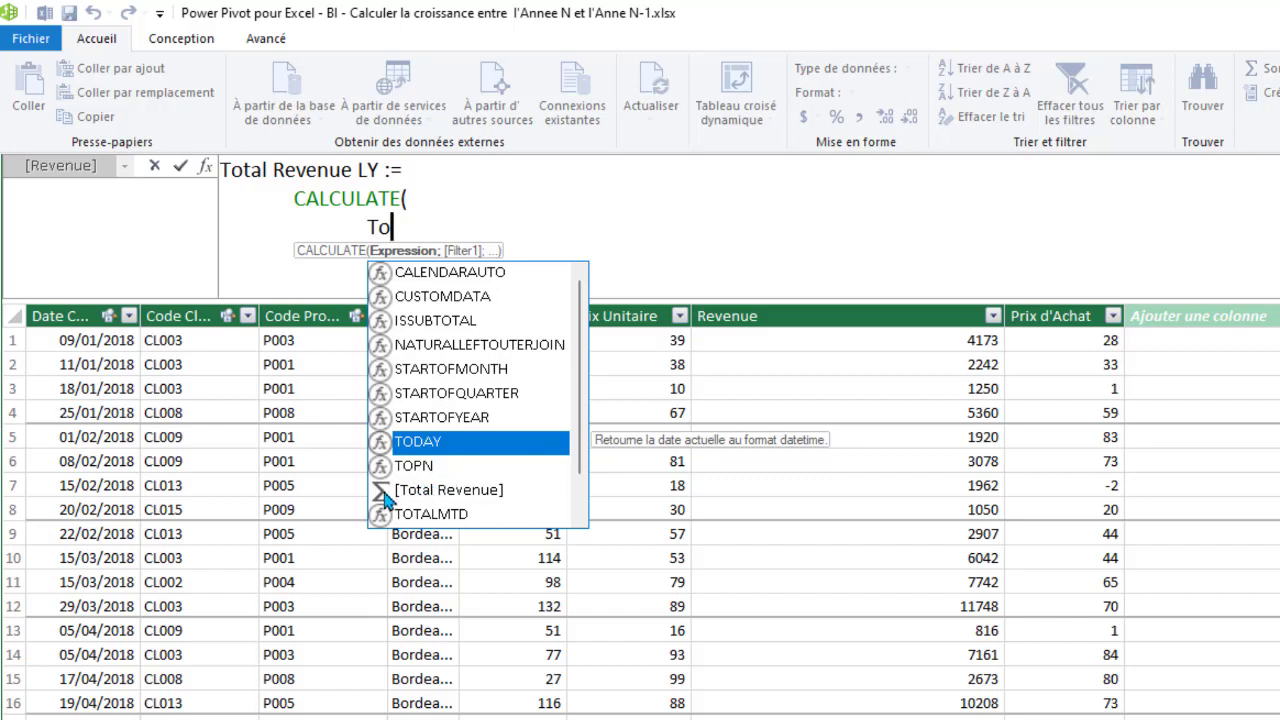
double_click(420, 490)
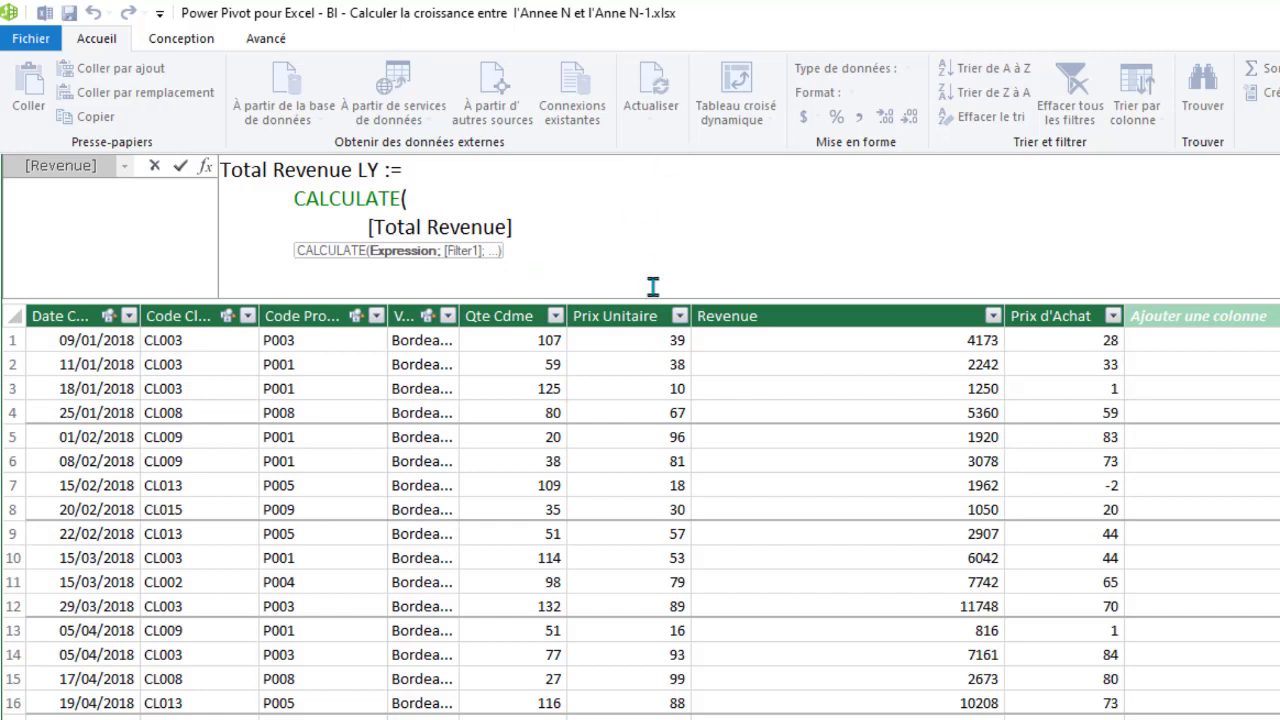
text(;)
key(shift+Return)
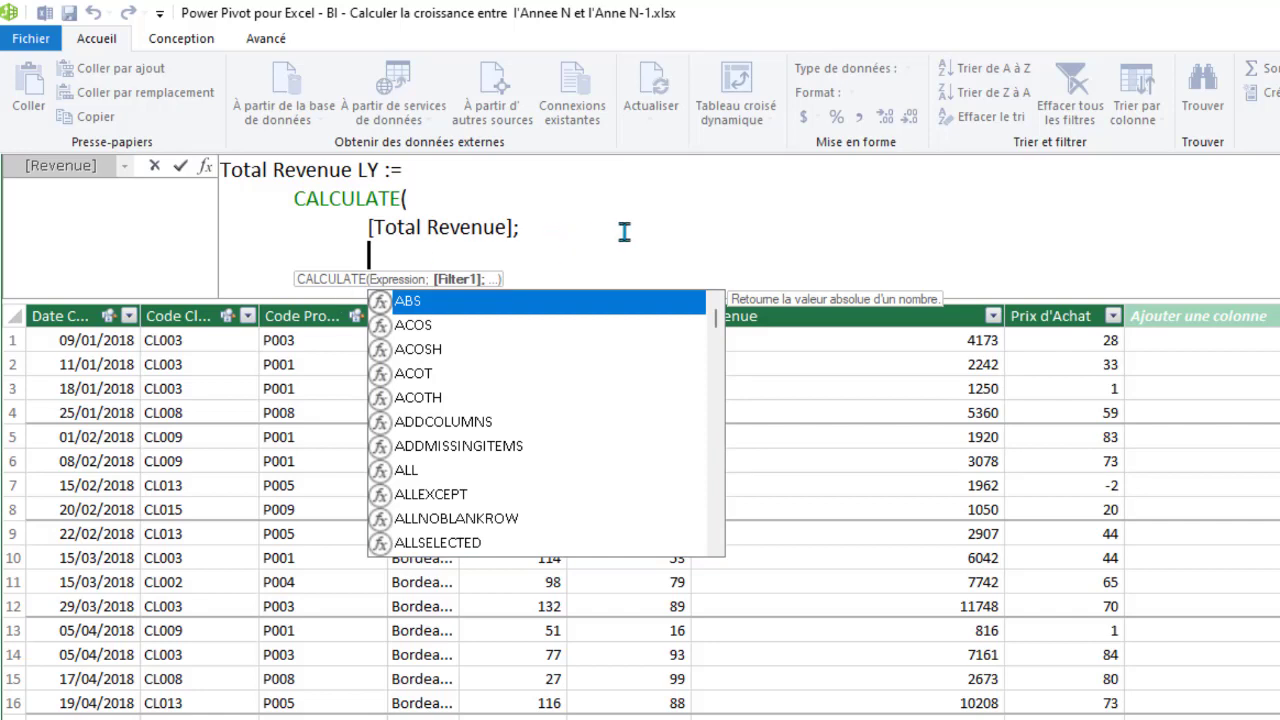
Step: Add SAMEPERIODLASTYEAR(TCalendrier[Date]) as the CALCULATE filter, close the function on its own line and commit the measure
text(SAM)
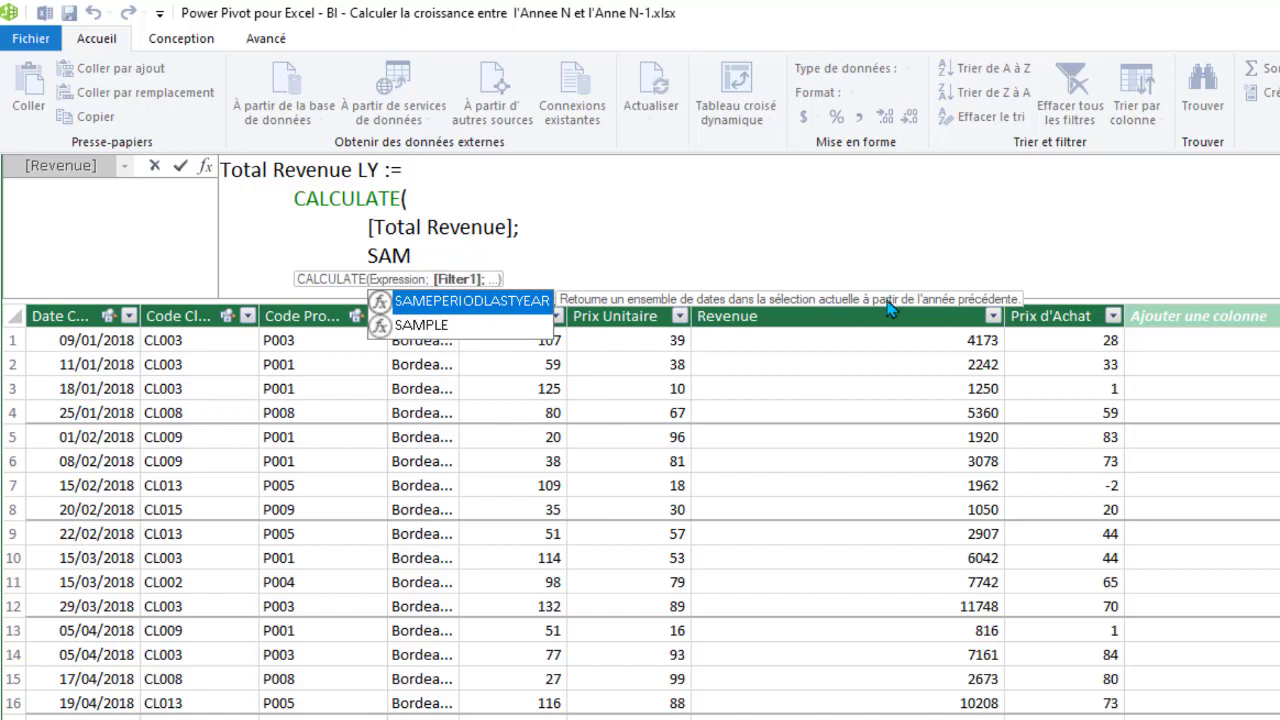
double_click(481, 311)
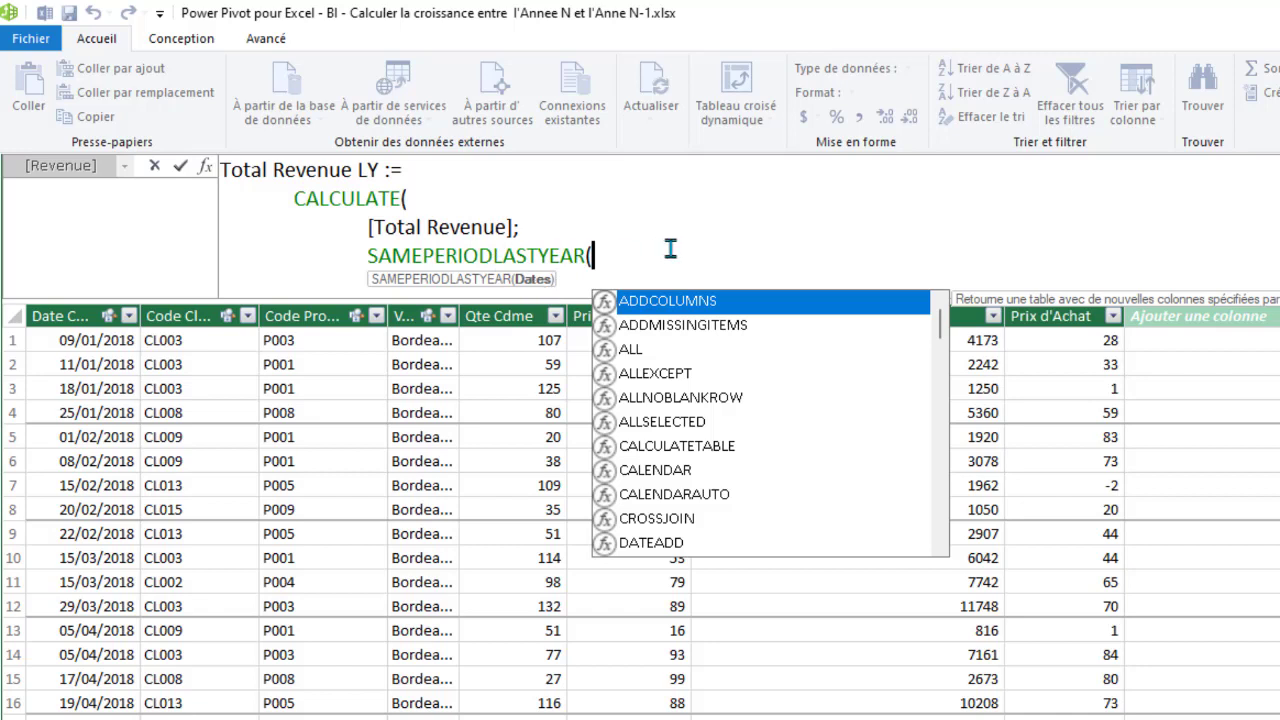
text(Ca)
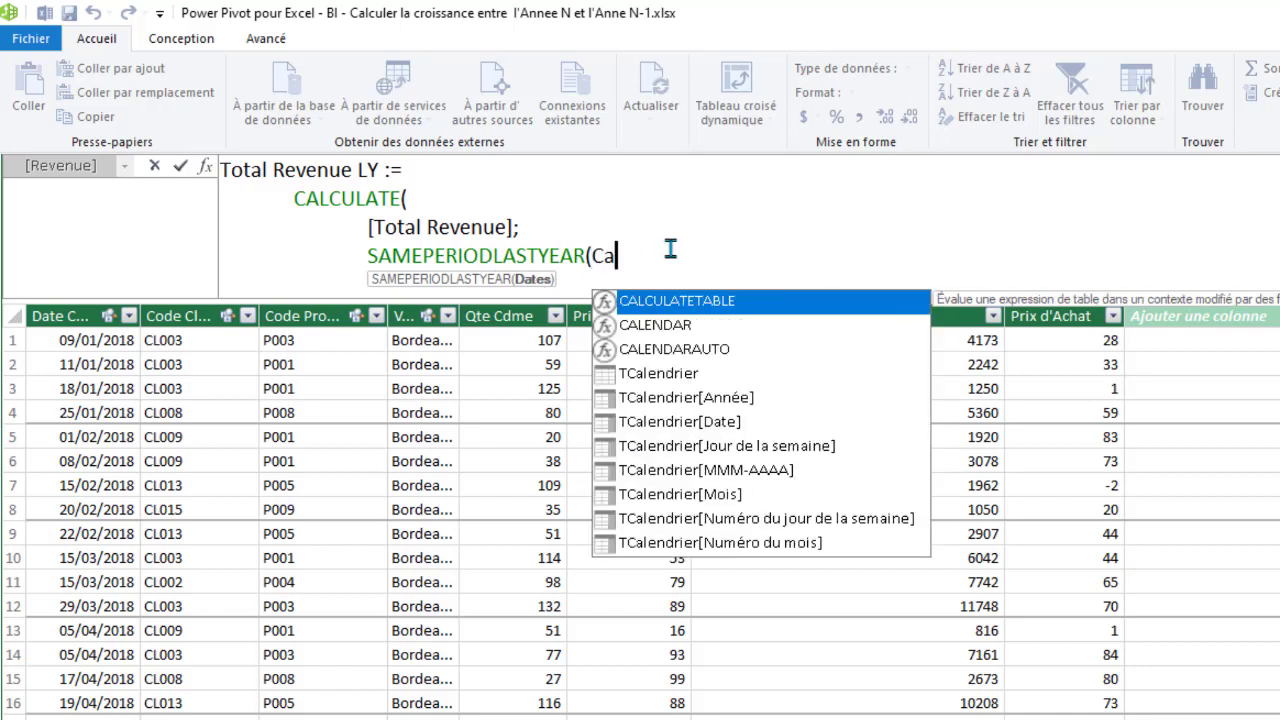
double_click(657, 428)
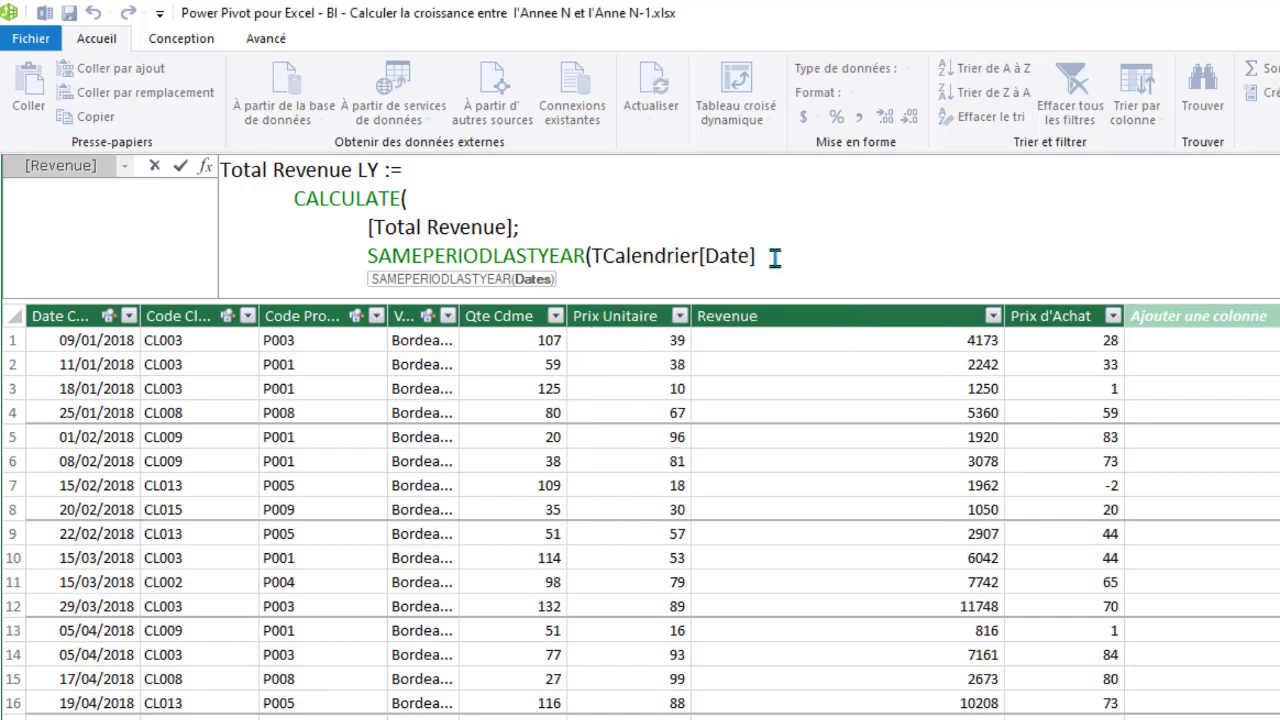
text())
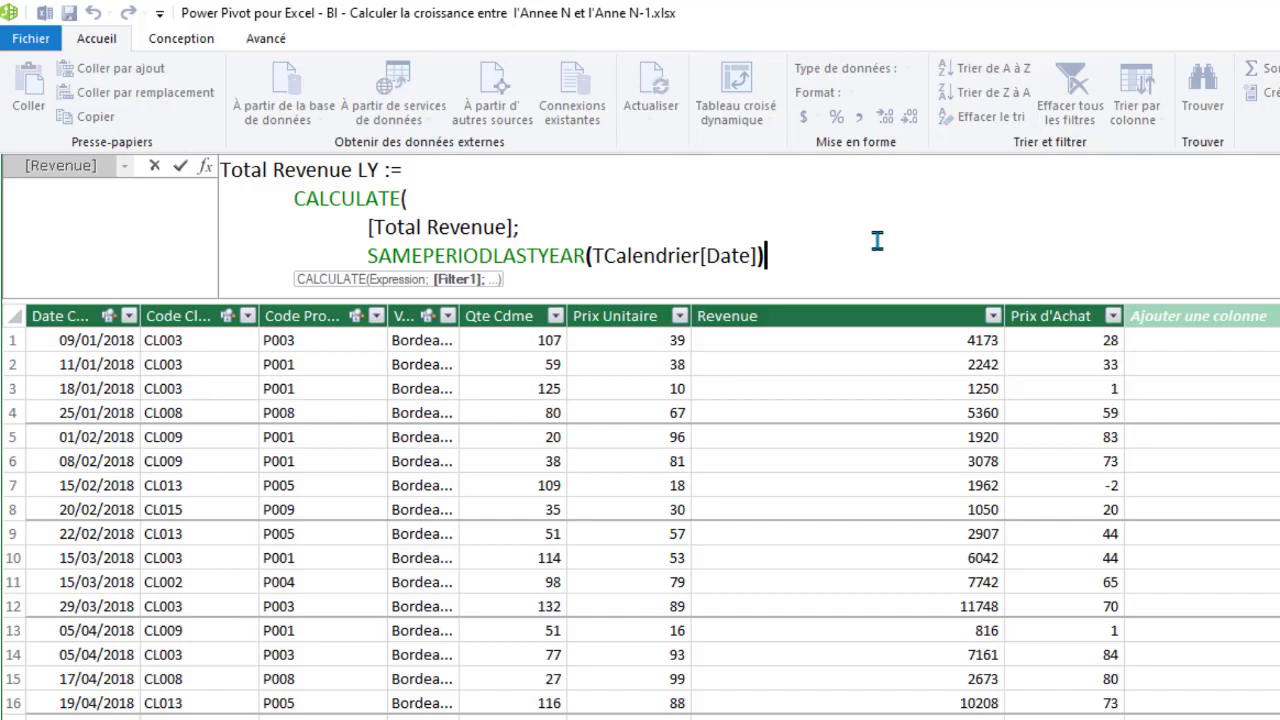
key(alt+Return)
key(BackSpace)
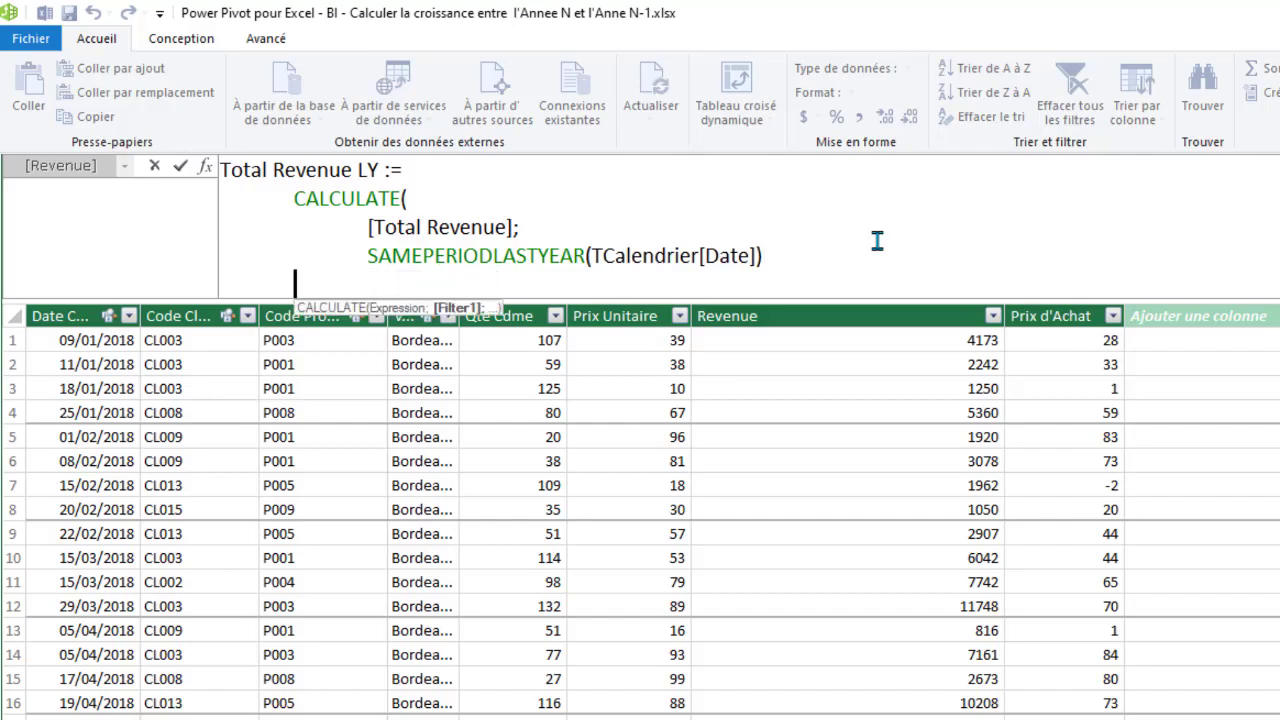
text())
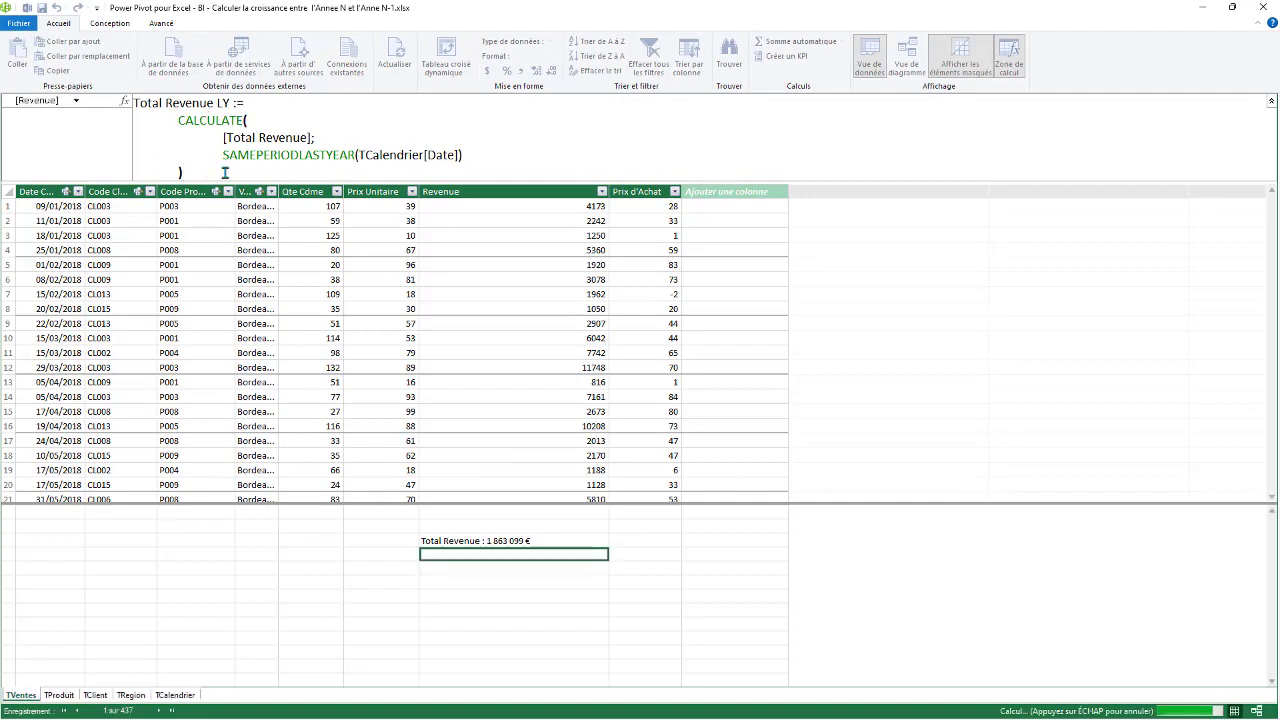
key(Return)
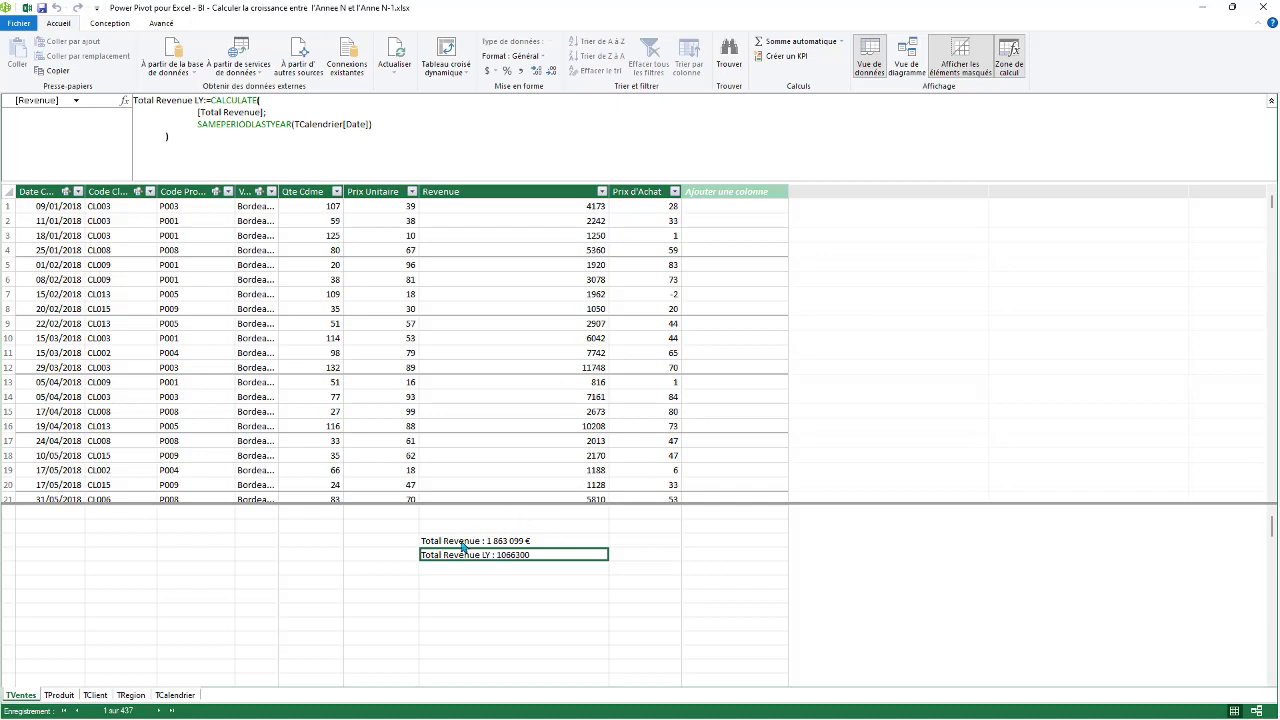
Step: Format the Total Revenue LY measure as euro currency with no decimals
click(498, 73)
click(510, 86)
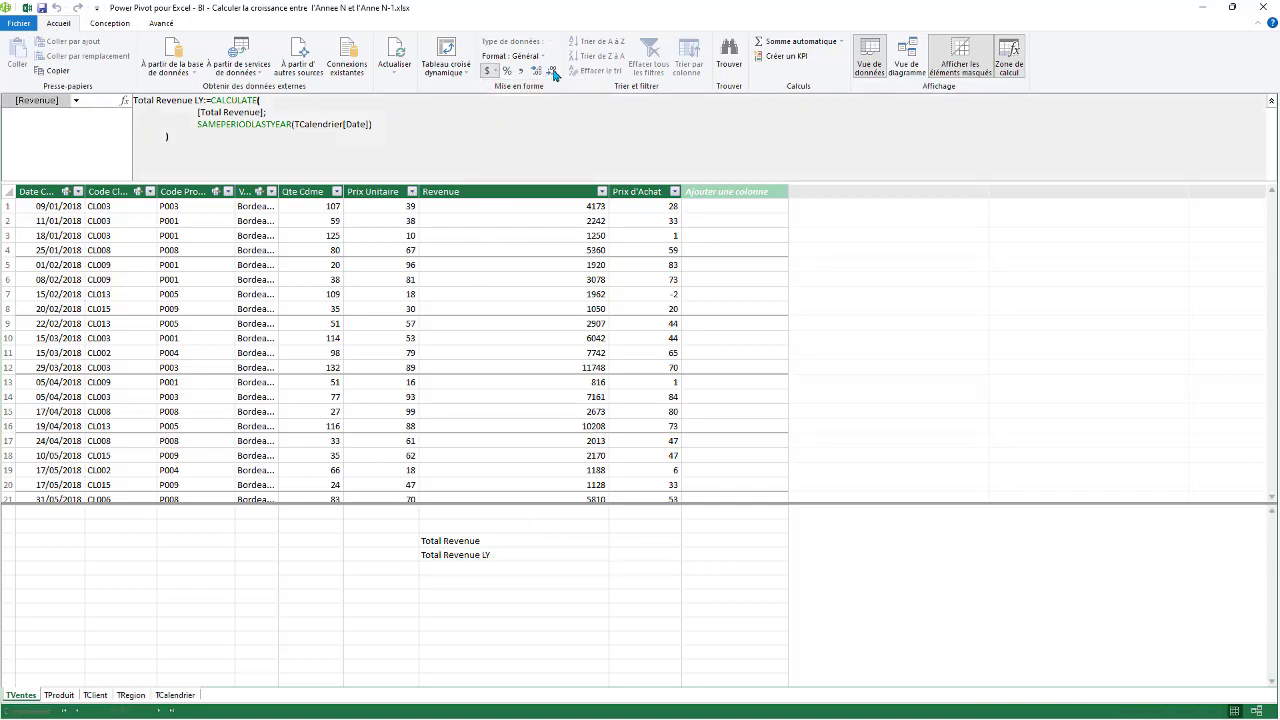
click(553, 73)
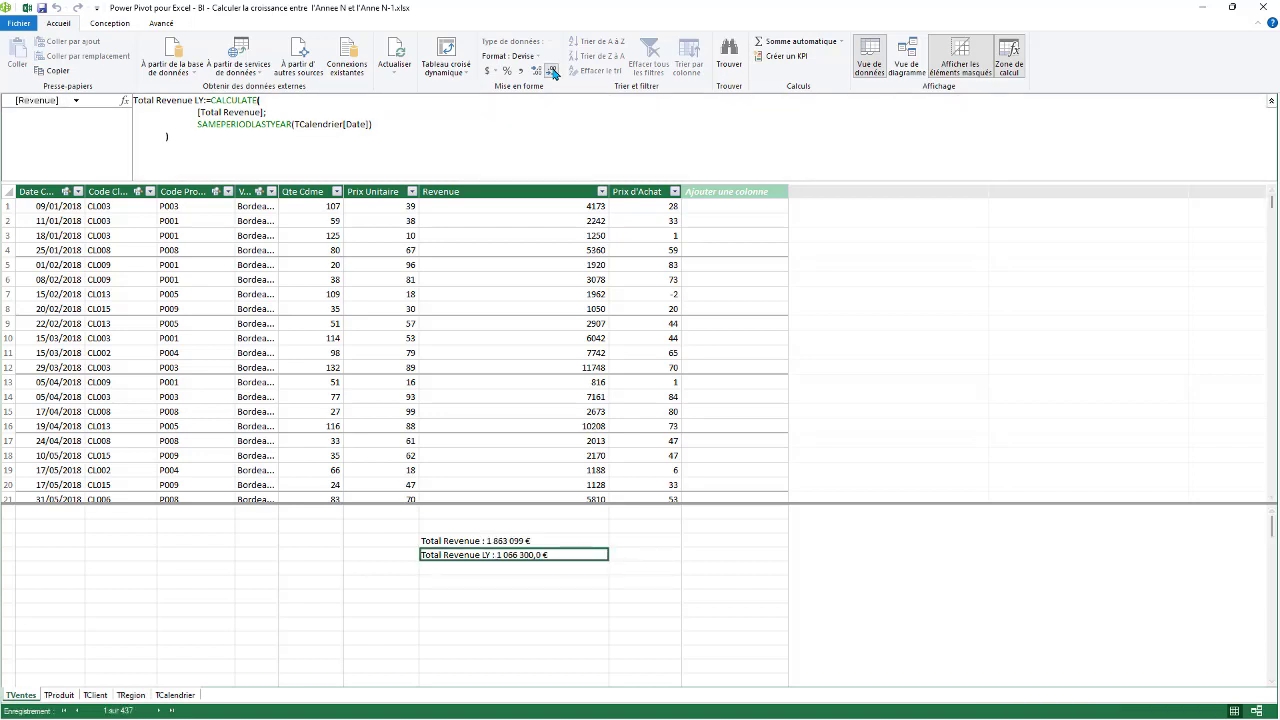
click(553, 73)
click(284, 265)
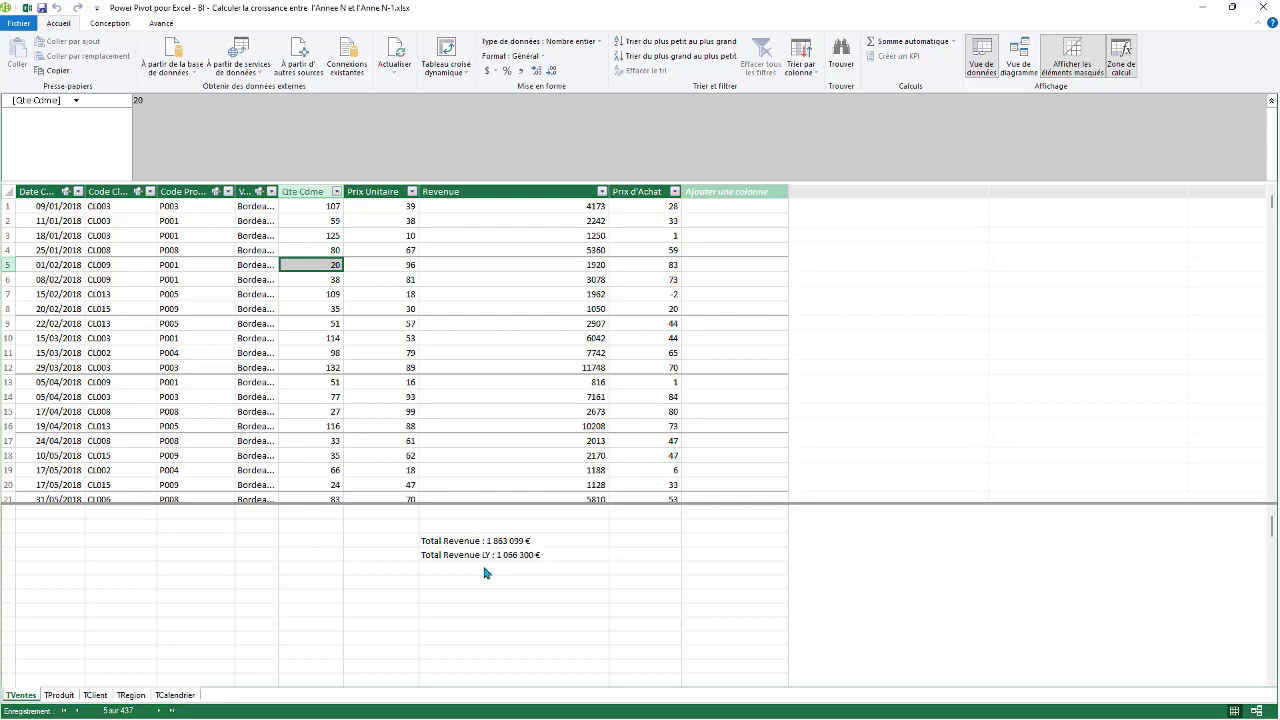
click(243, 235)
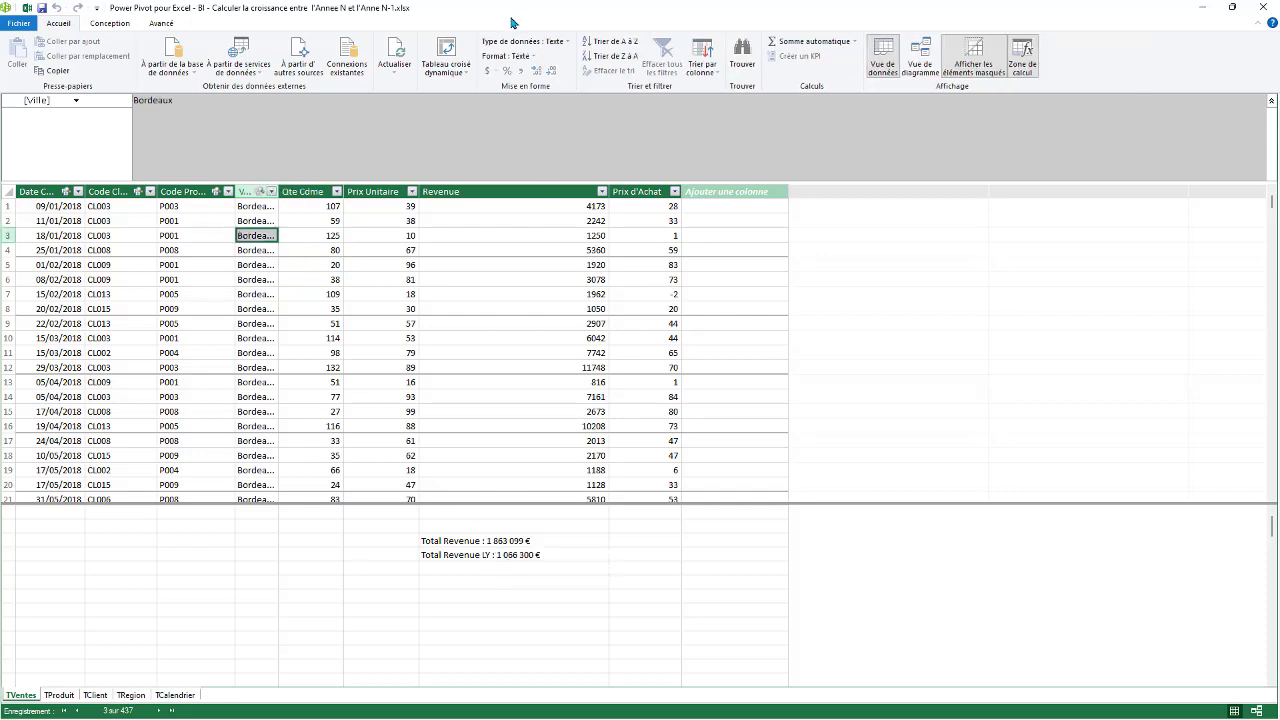
Step: Create a pivot table from the data model in the existing sheet Rapport 1 at cell B12
click(457, 72)
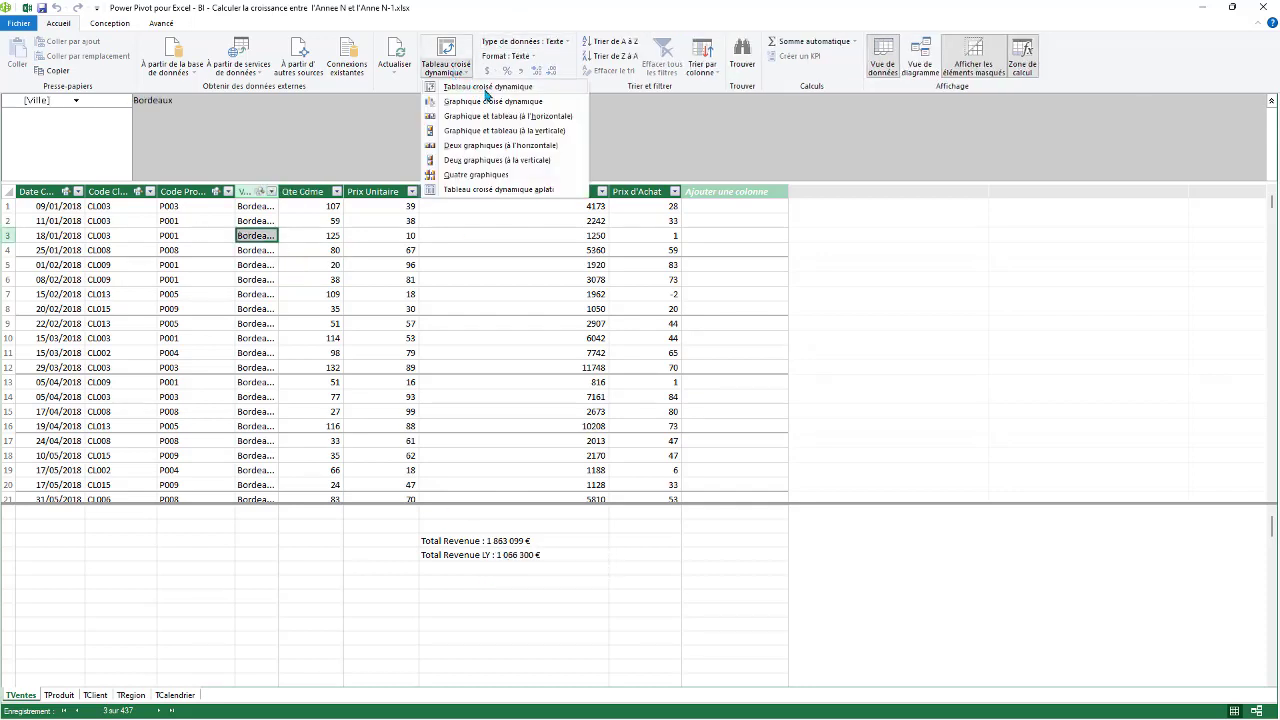
click(487, 87)
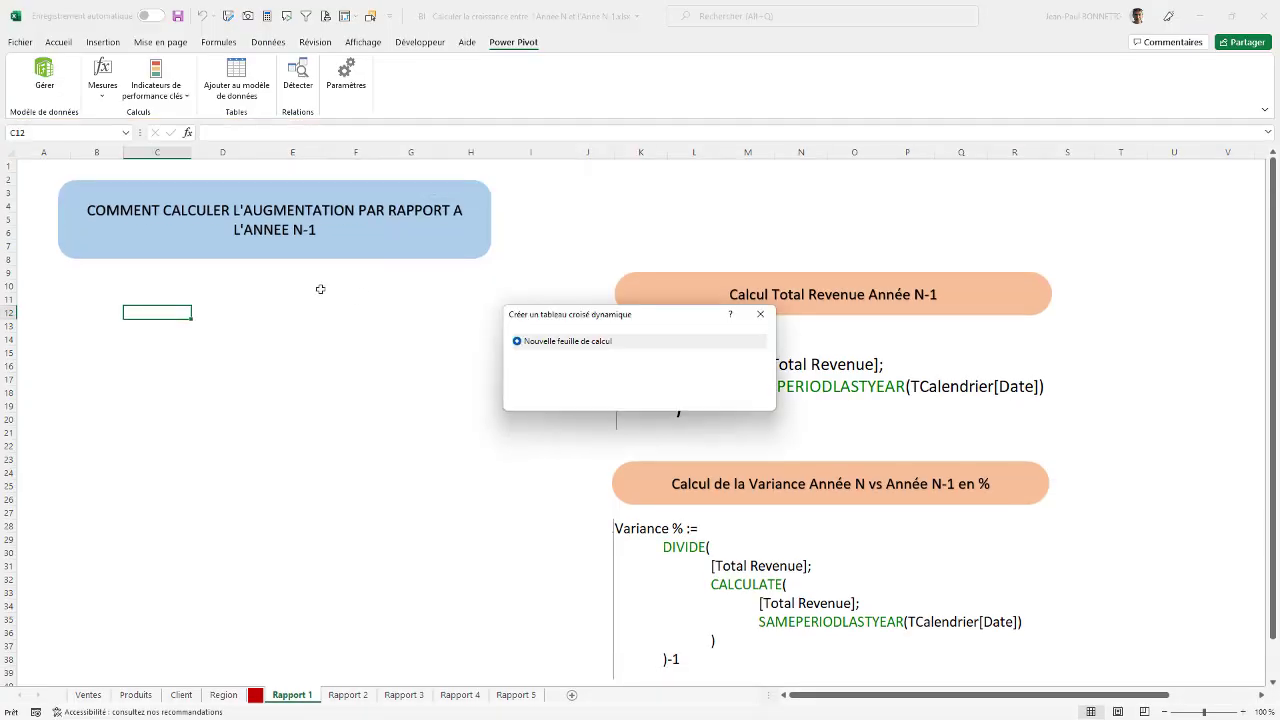
click(516, 361)
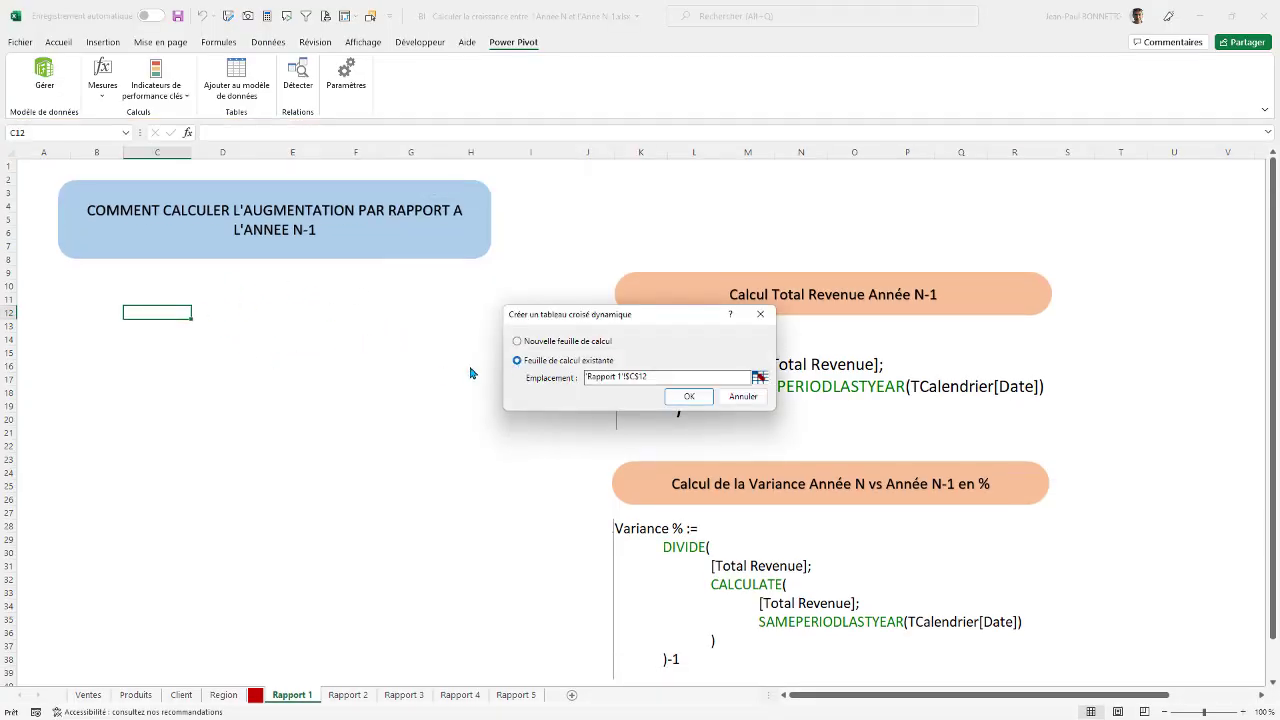
click(759, 378)
click(87, 314)
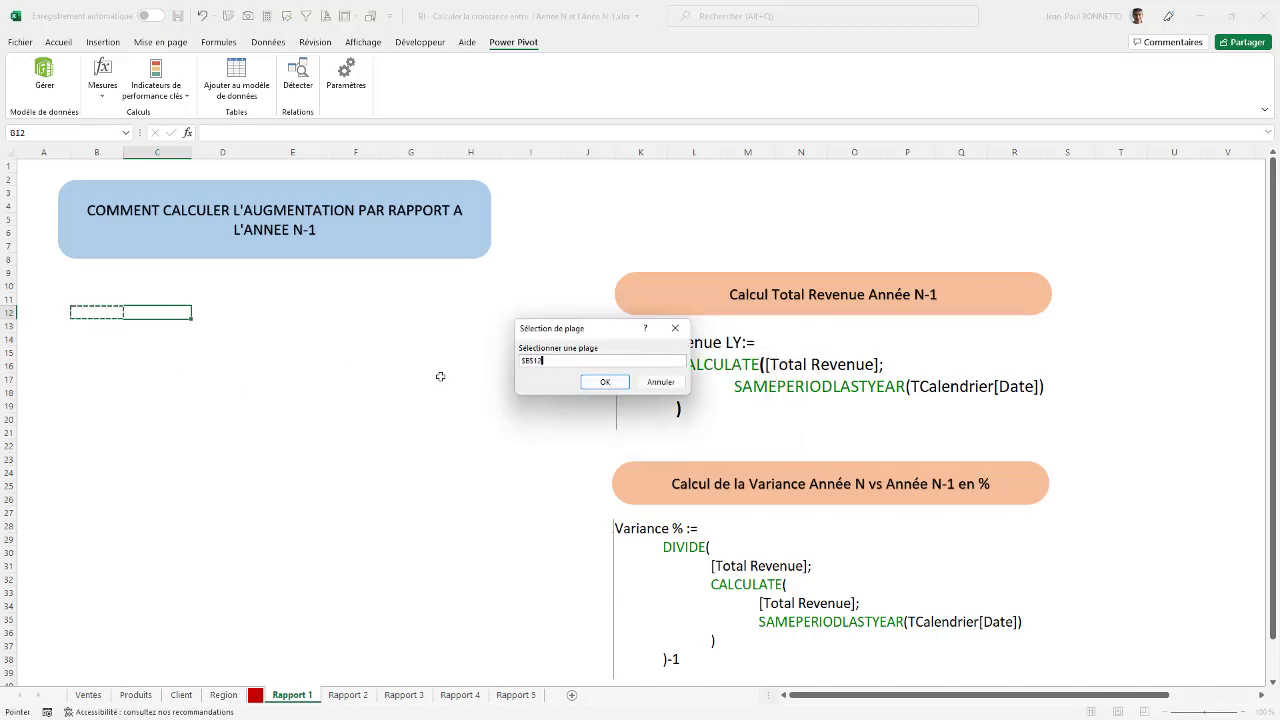
click(604, 382)
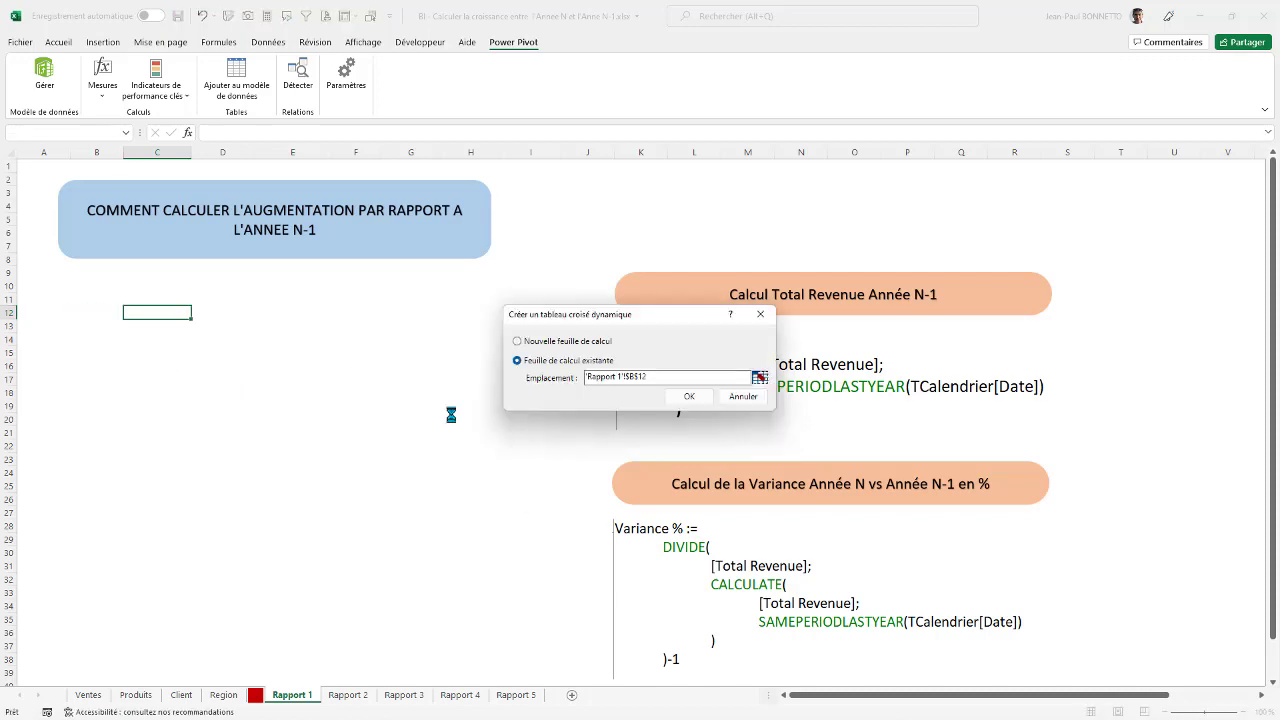
click(684, 397)
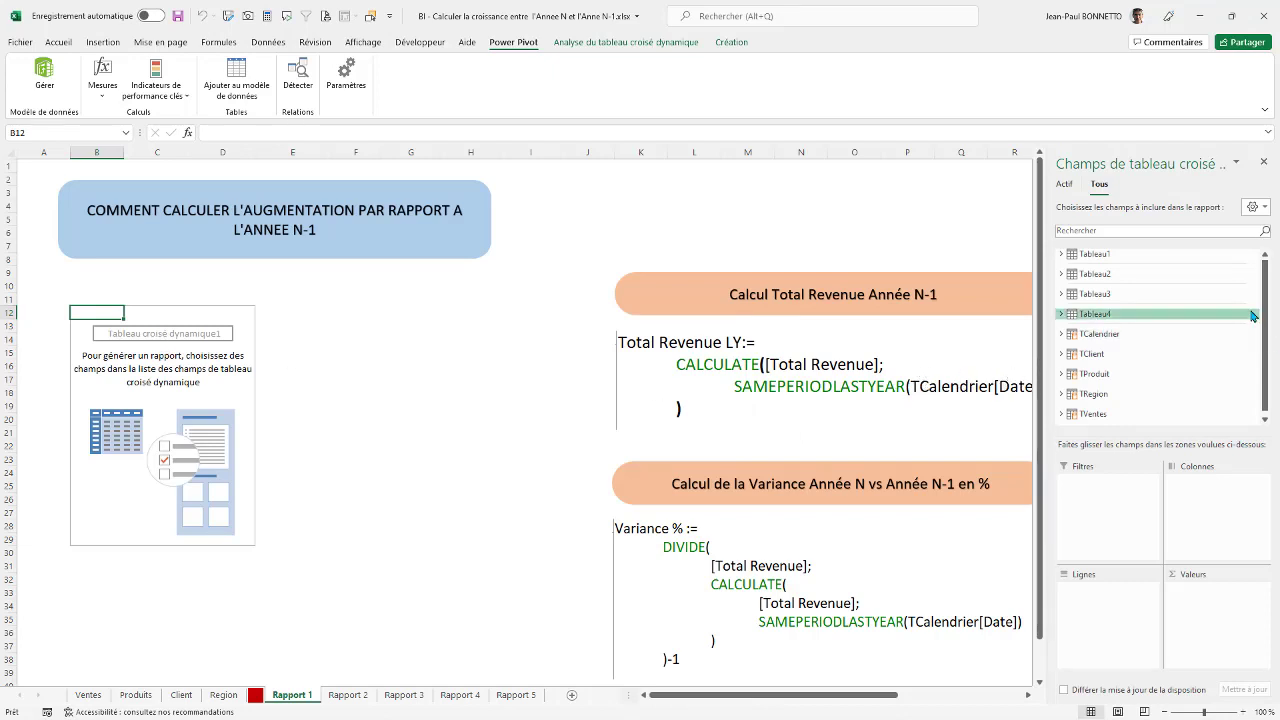
Step: Add TCalendrier's Année and Mois fields to the pivot table rows, with Année above Mois
scroll(1266, 305, down, 1)
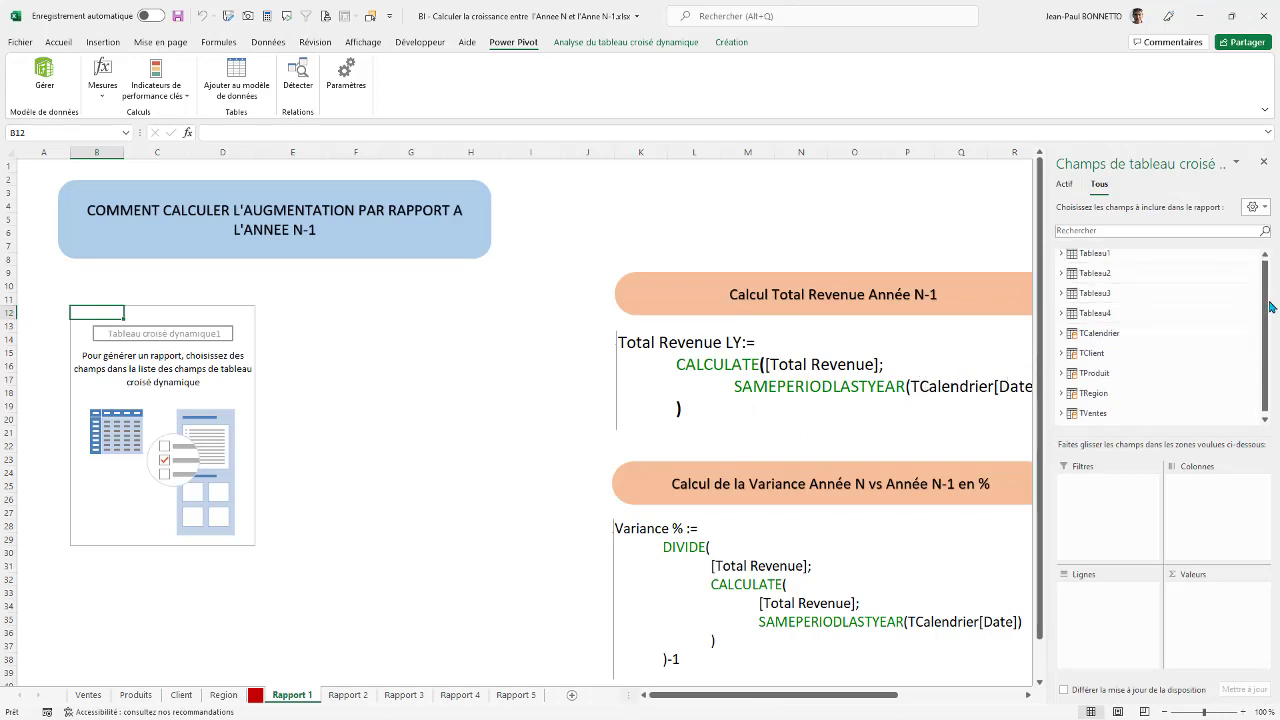
click(1061, 330)
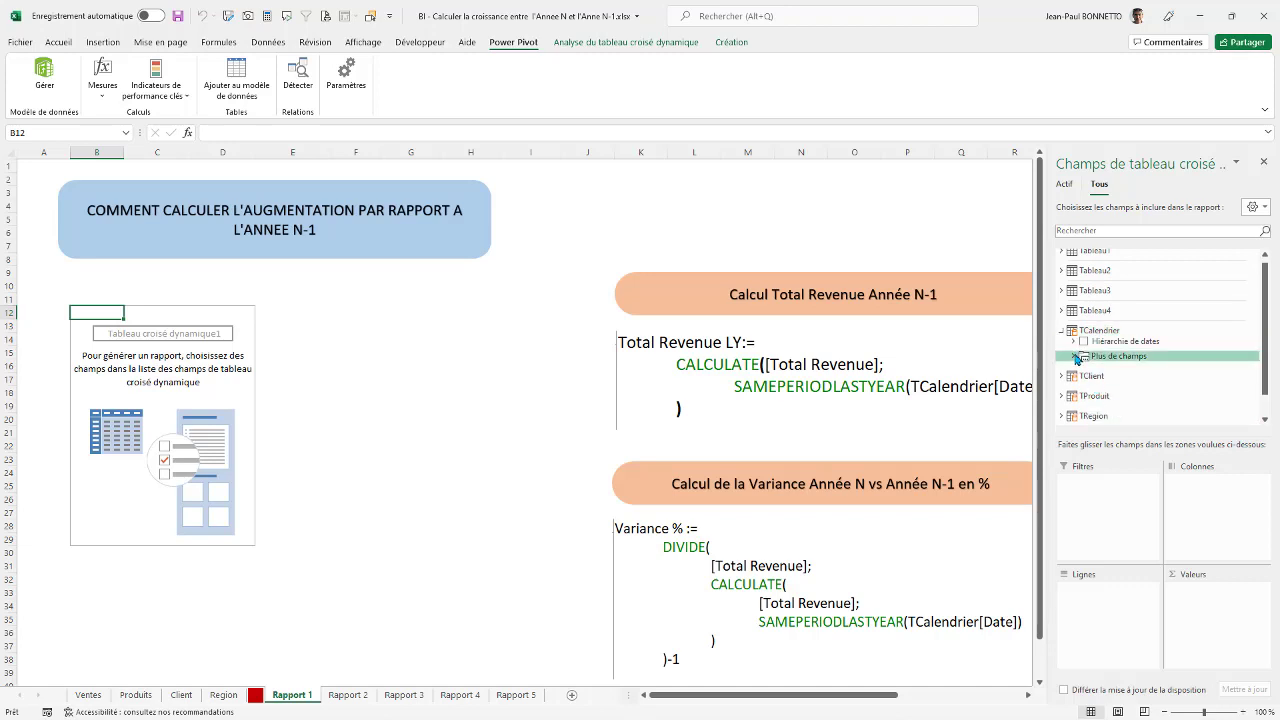
click(1088, 356)
drag(1113, 378, 1098, 592)
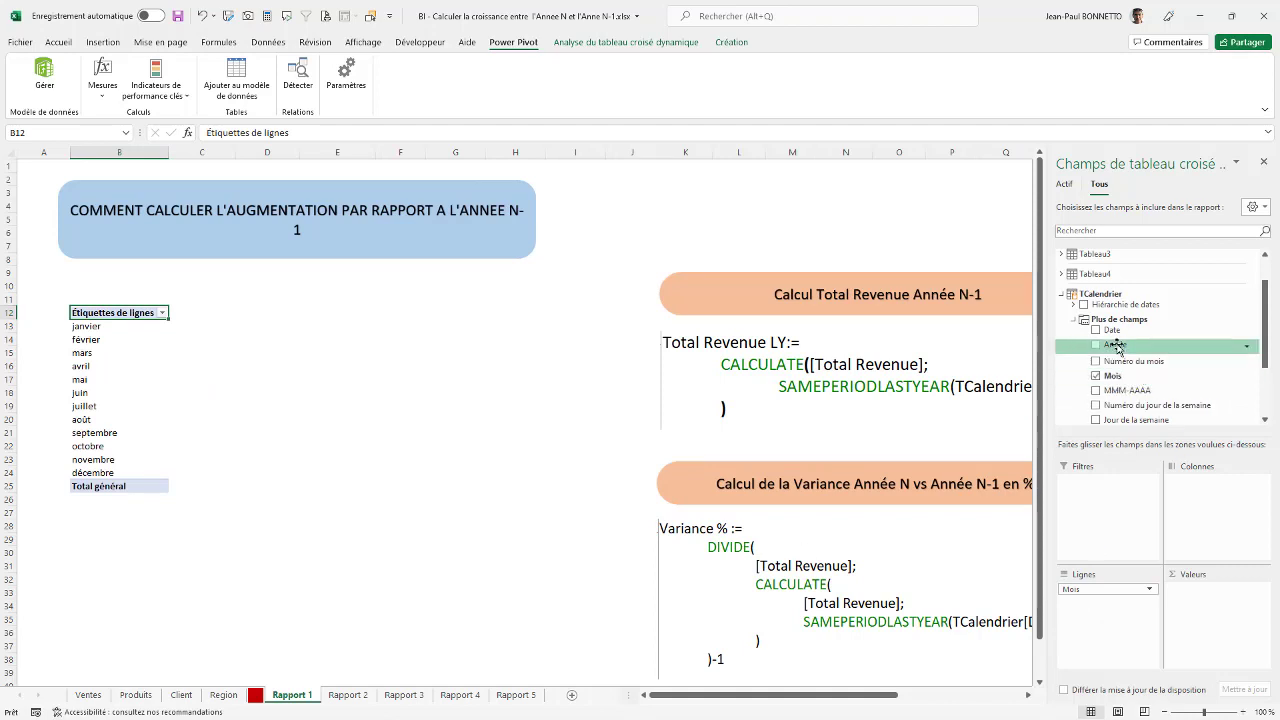
drag(1117, 347, 1095, 588)
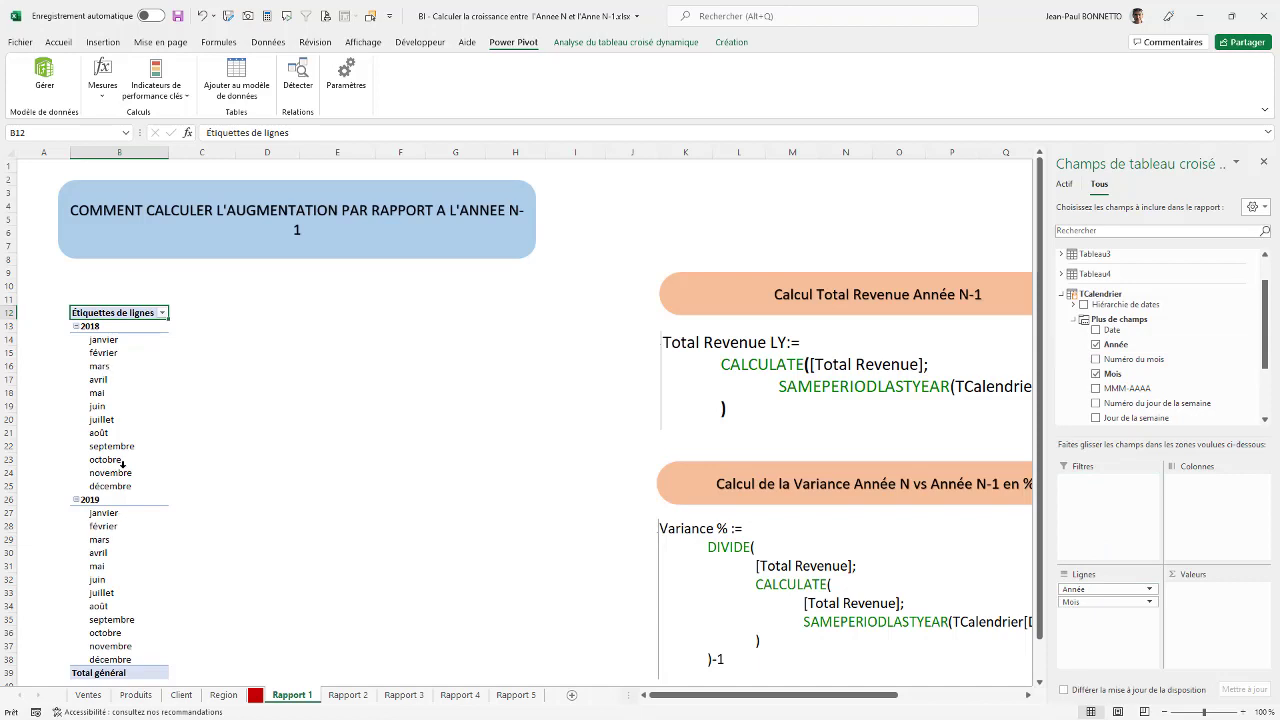
Step: Add the TVentes measures Total Revenue and Total Revenue LY to the pivot table values
click(1062, 296)
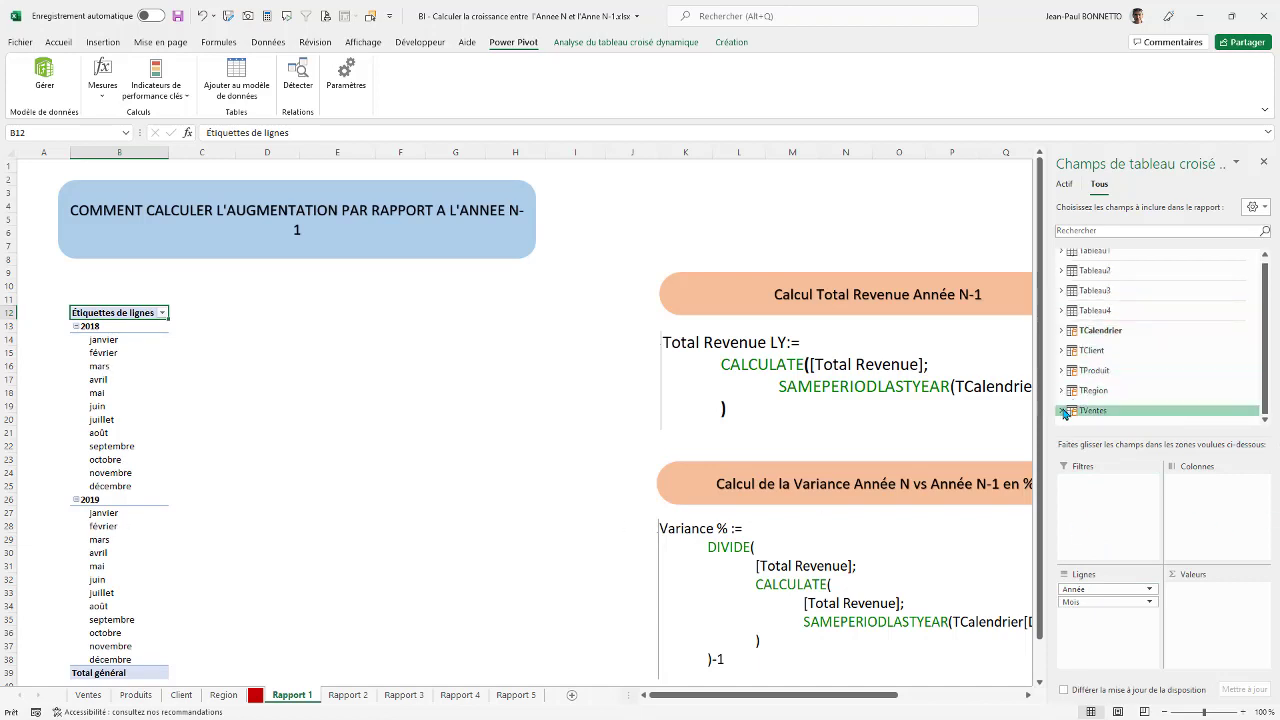
drag(1267, 360, 1276, 381)
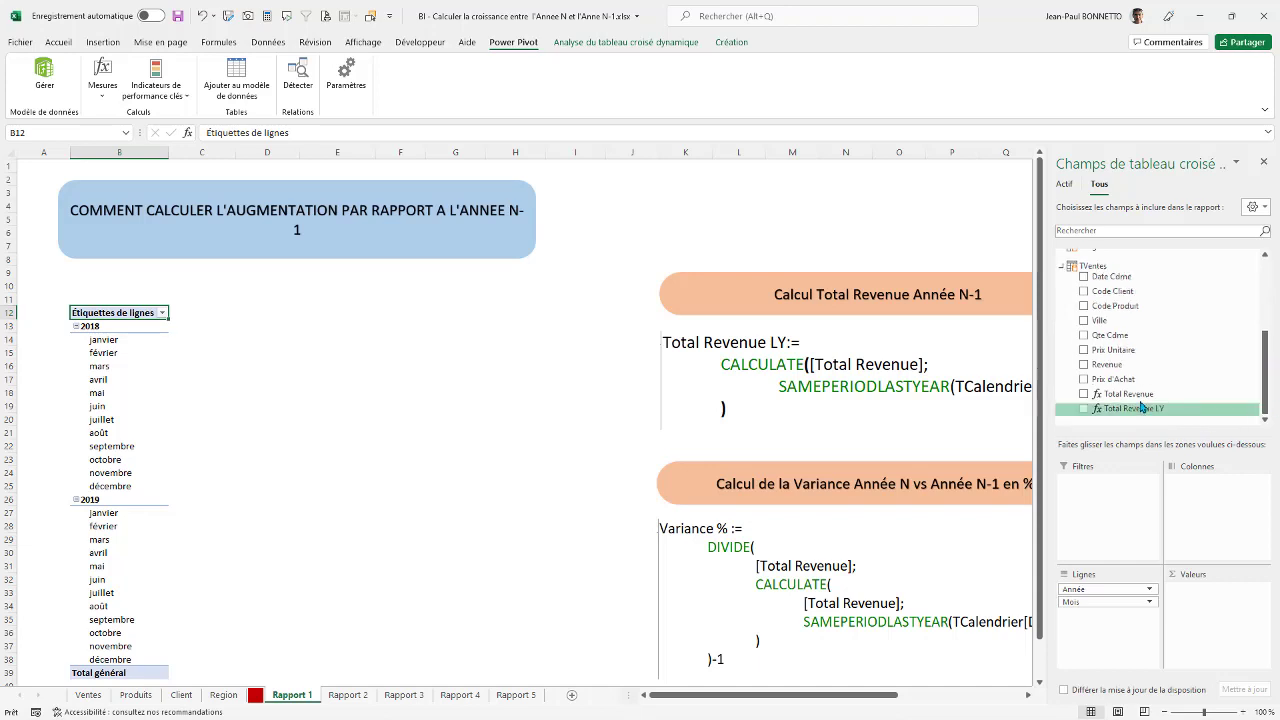
drag(1130, 395, 1214, 600)
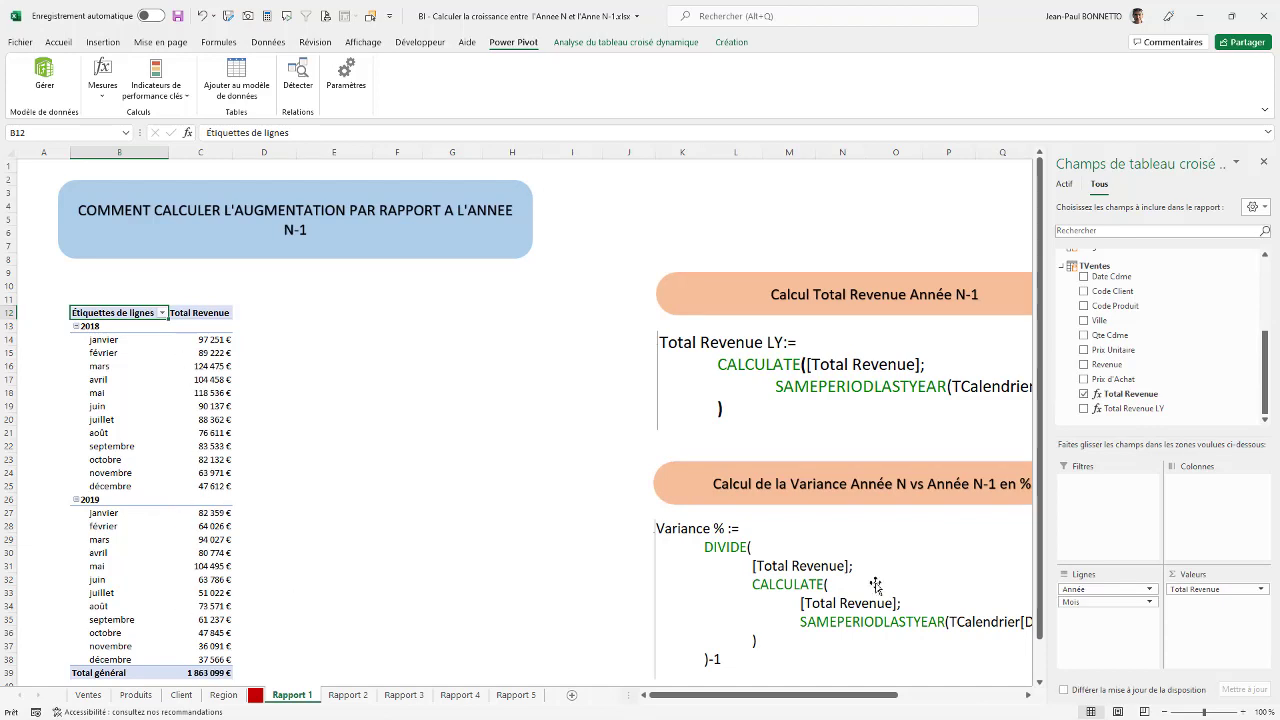
drag(1125, 413, 1200, 615)
Step: Review the pivot table, close its field list and select the January 2019 value under Total Revenue LY
scroll(364, 516, down, 6)
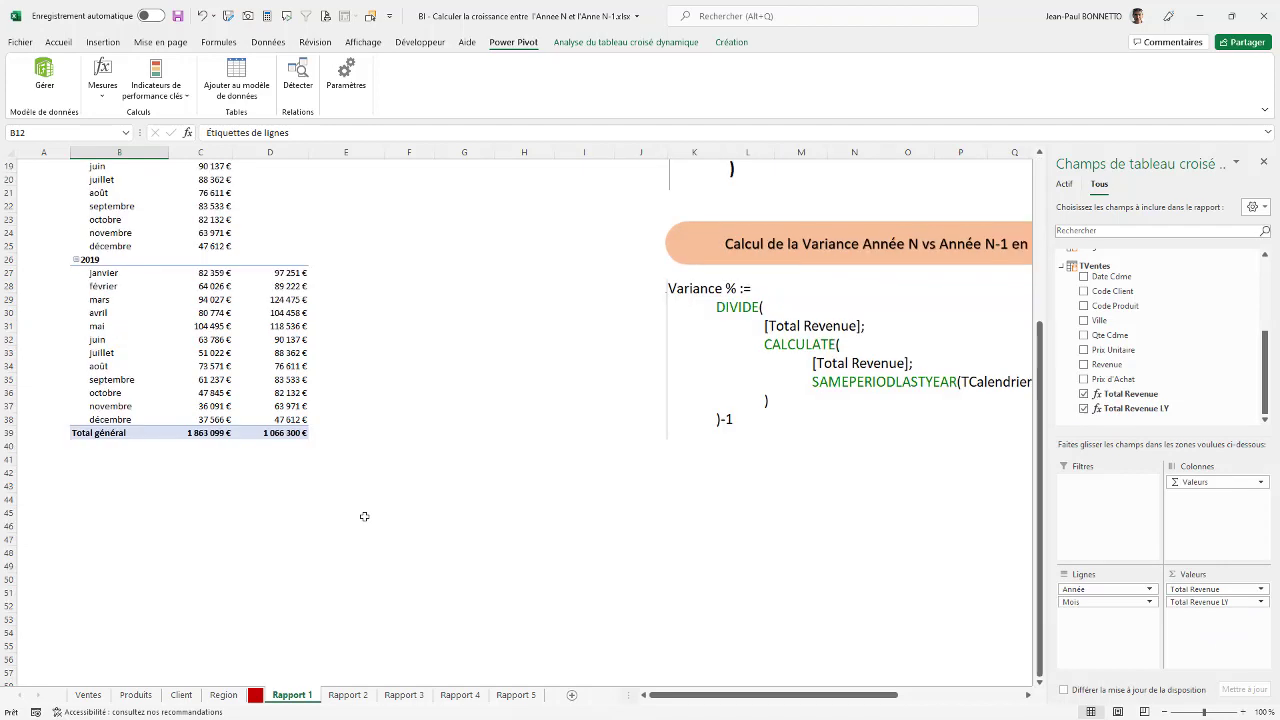
scroll(362, 478, up, 6)
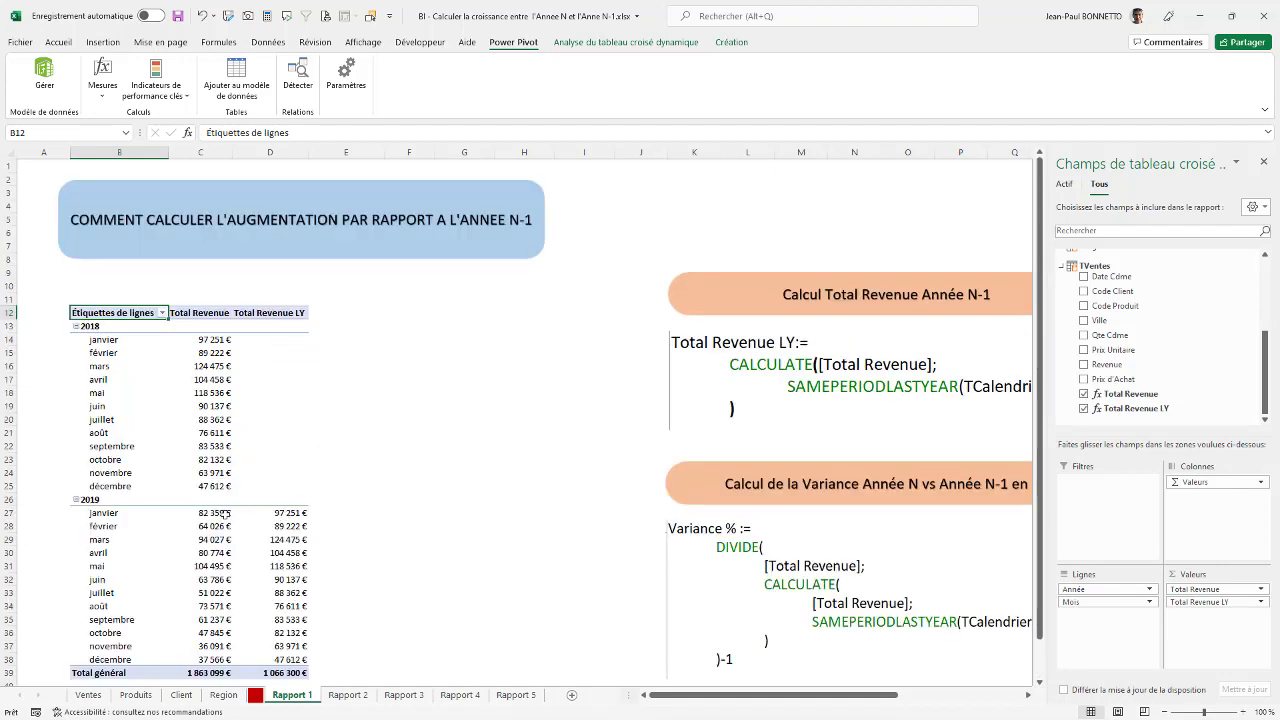
click(1263, 162)
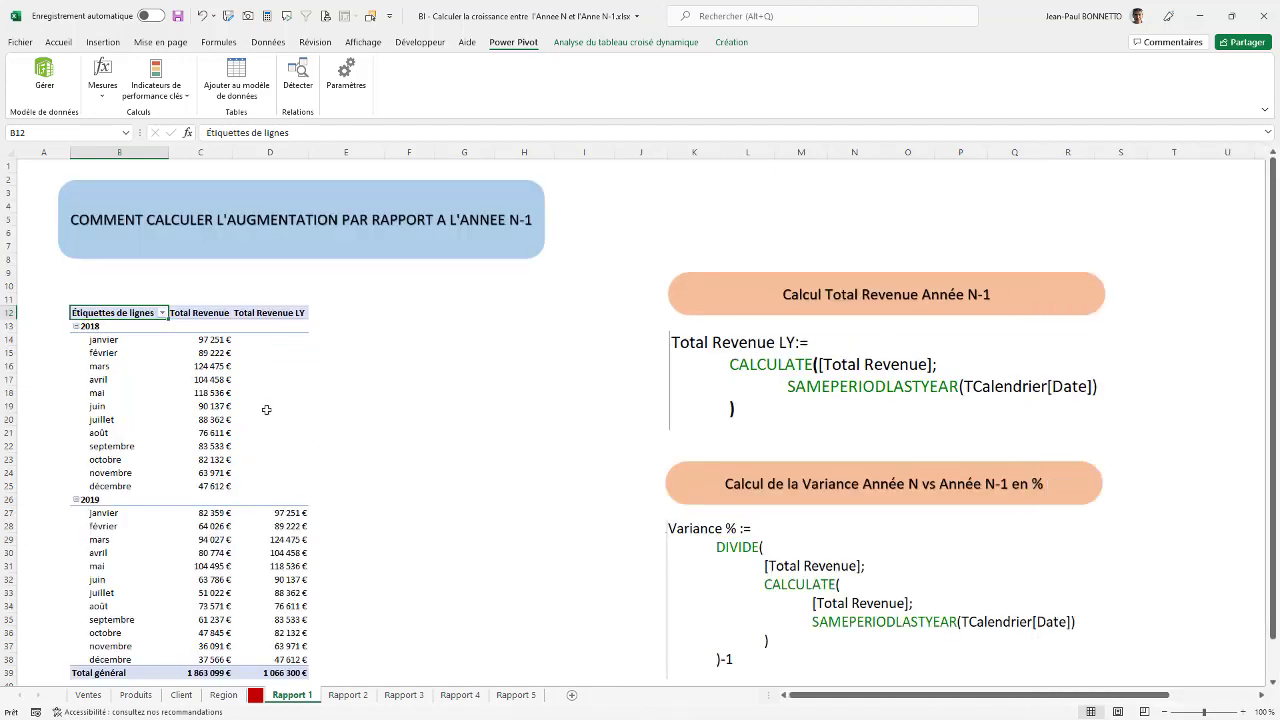
click(287, 513)
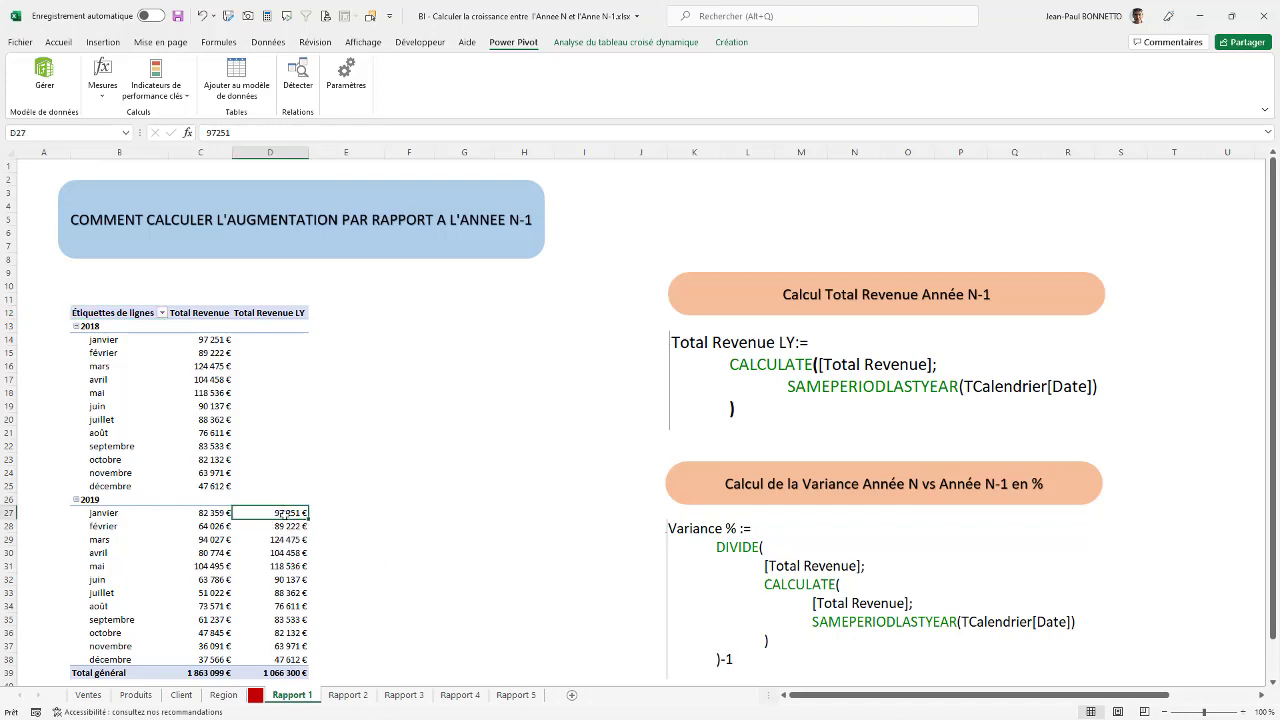
Step: Compare the 2019 Total Revenue LY values for January and May with the 2018 Total Revenue values for the same months
click(212, 338)
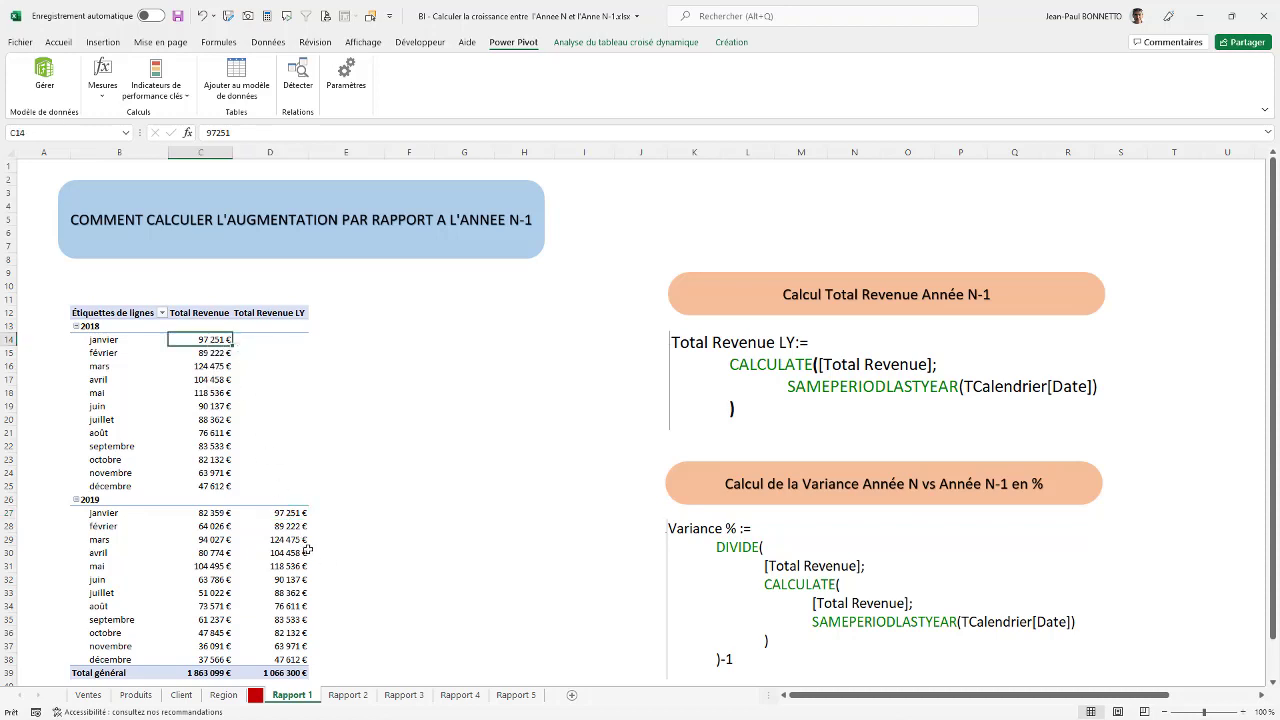
ctrl+click(287, 513)
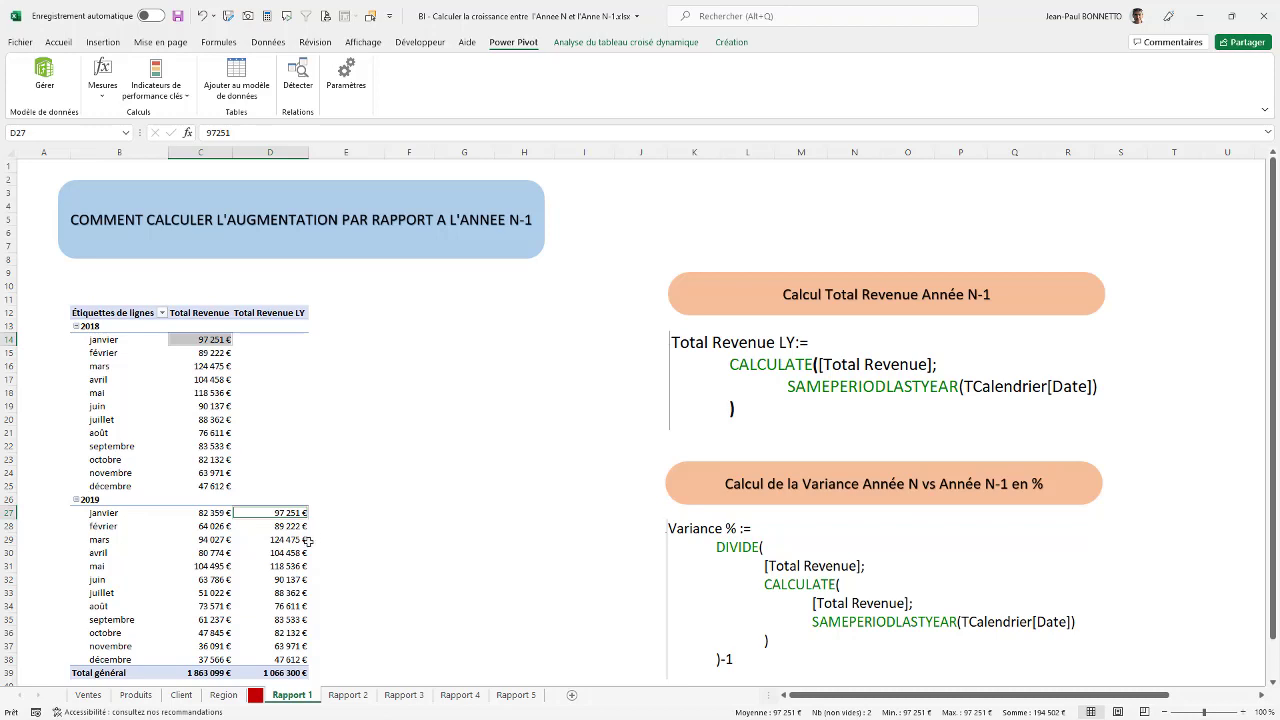
click(108, 566)
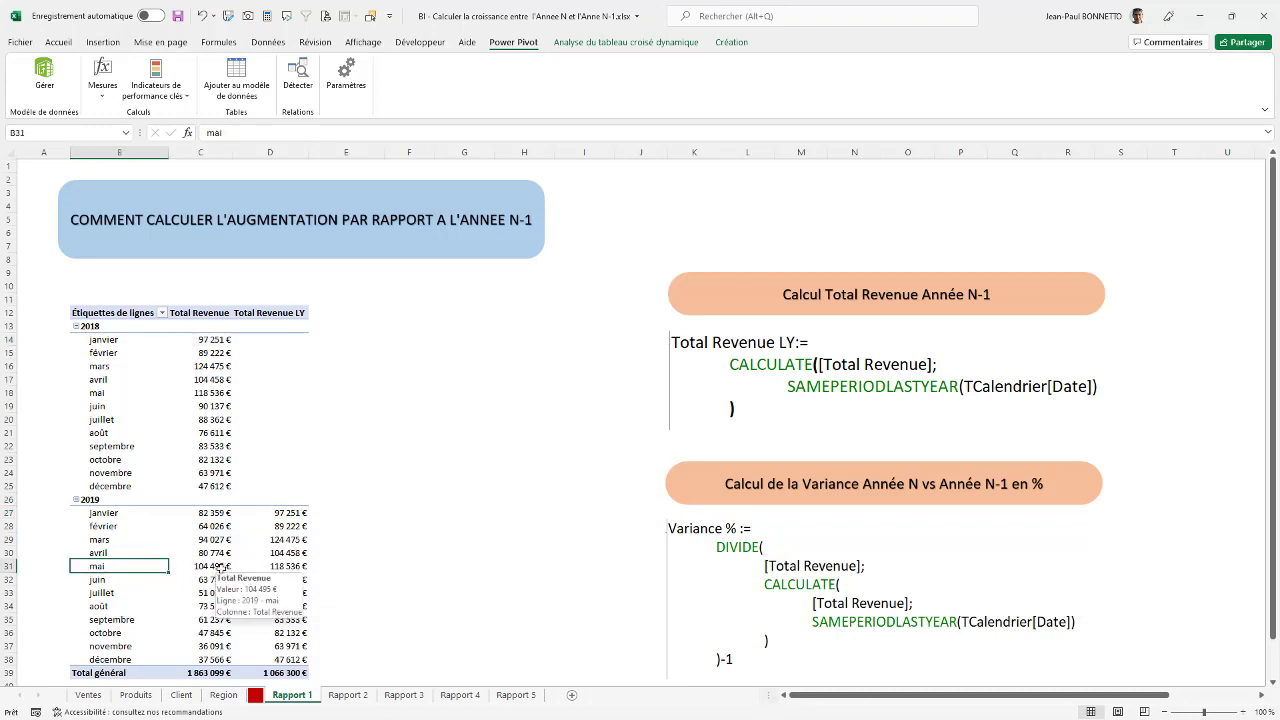
click(288, 566)
ctrl+click(206, 393)
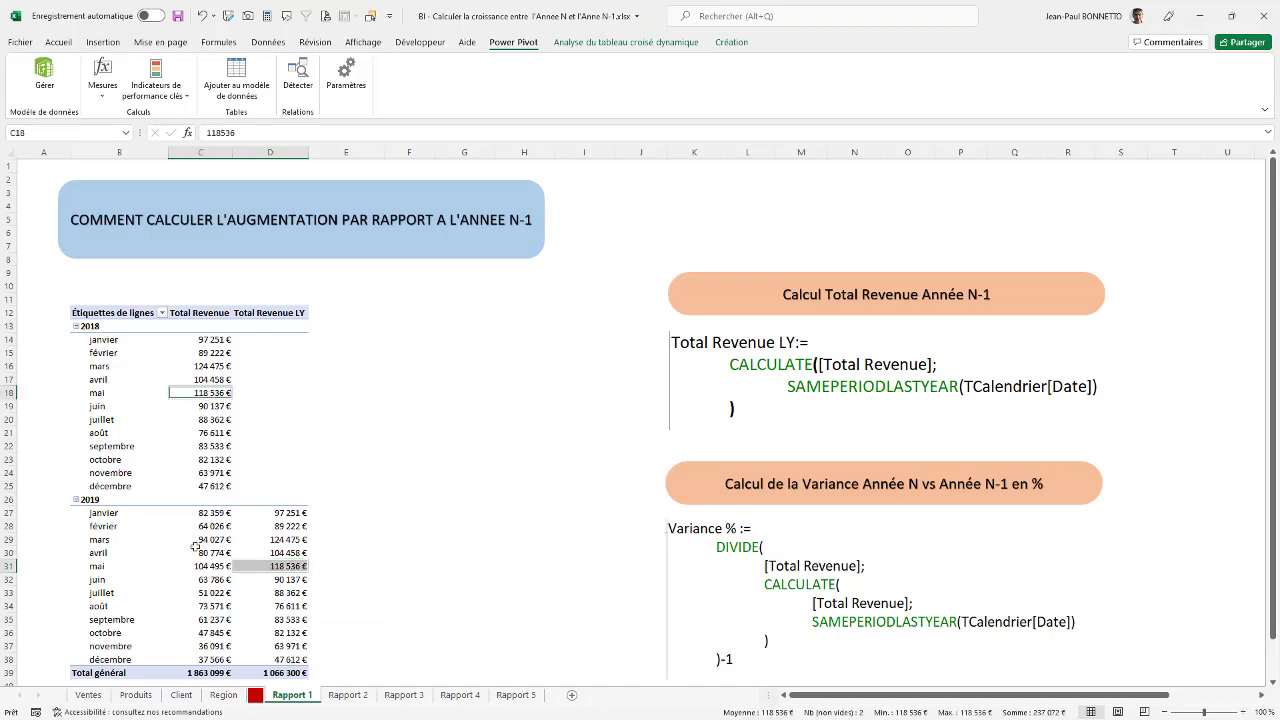
click(370, 526)
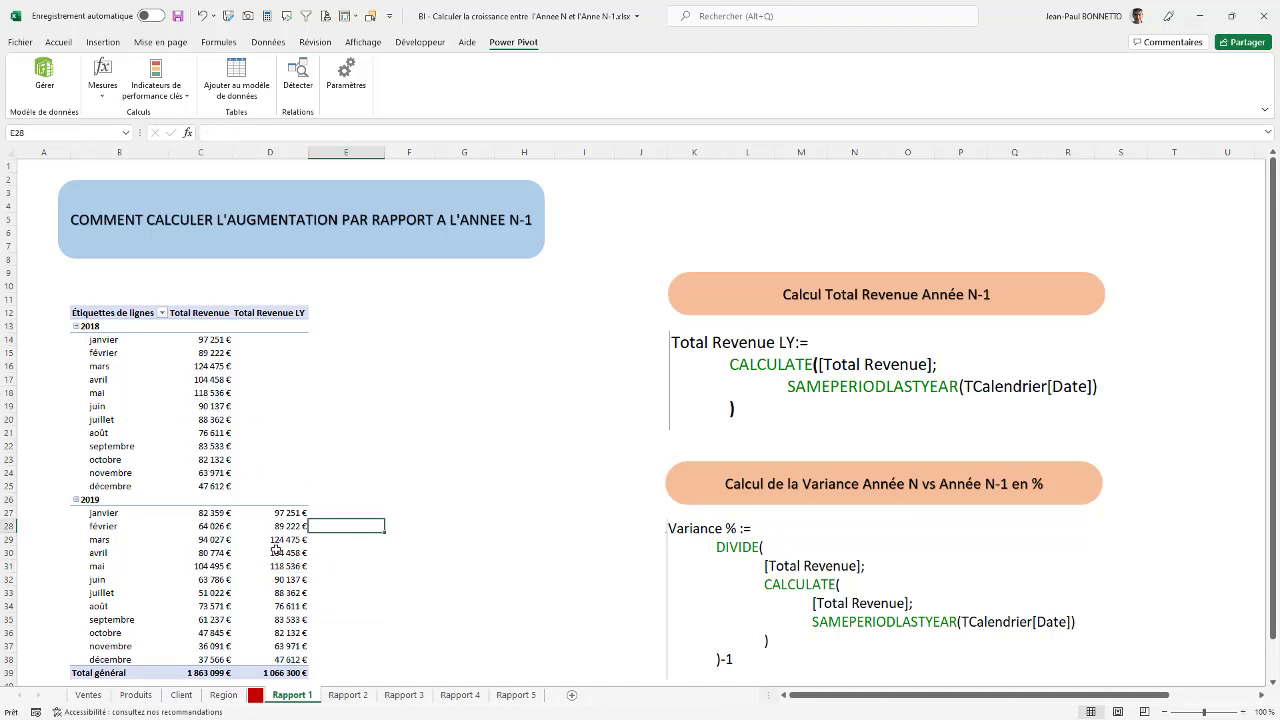
Step: Compare Total Revenue with Total Revenue LY for the 2019 months, notably March and May, in the pivot table
click(213, 564)
click(290, 566)
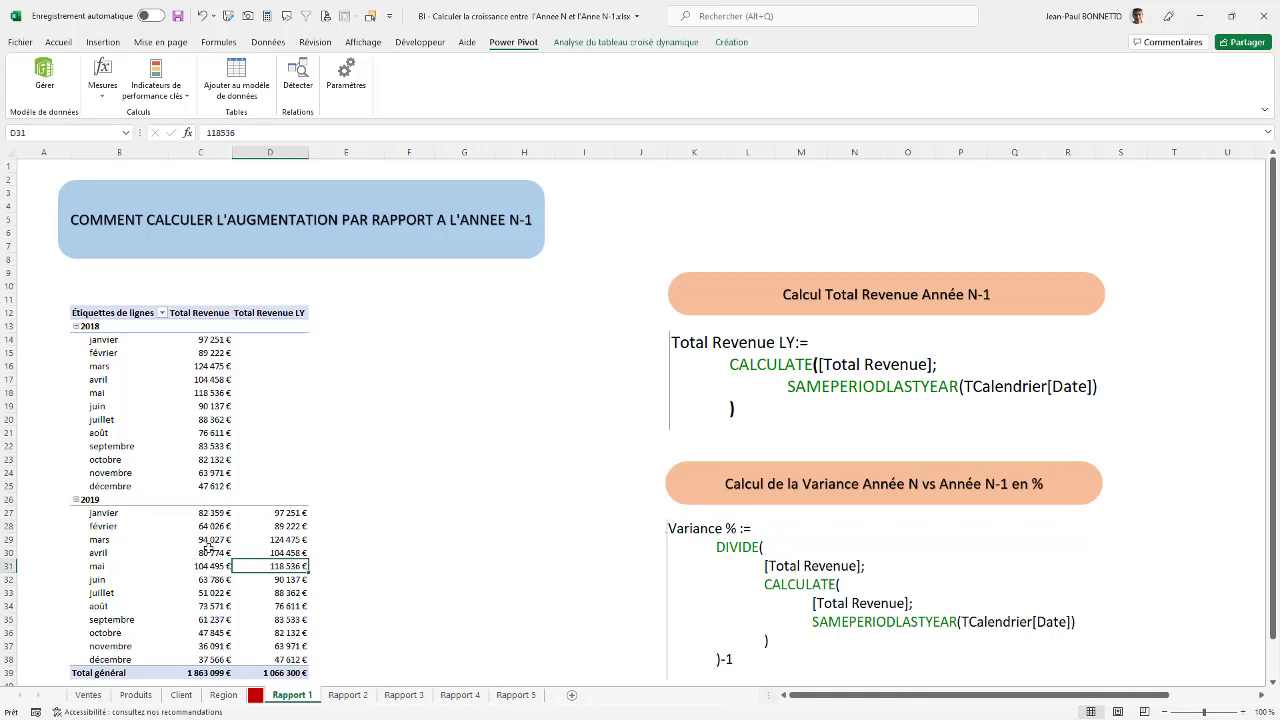
click(302, 552)
click(336, 526)
click(228, 542)
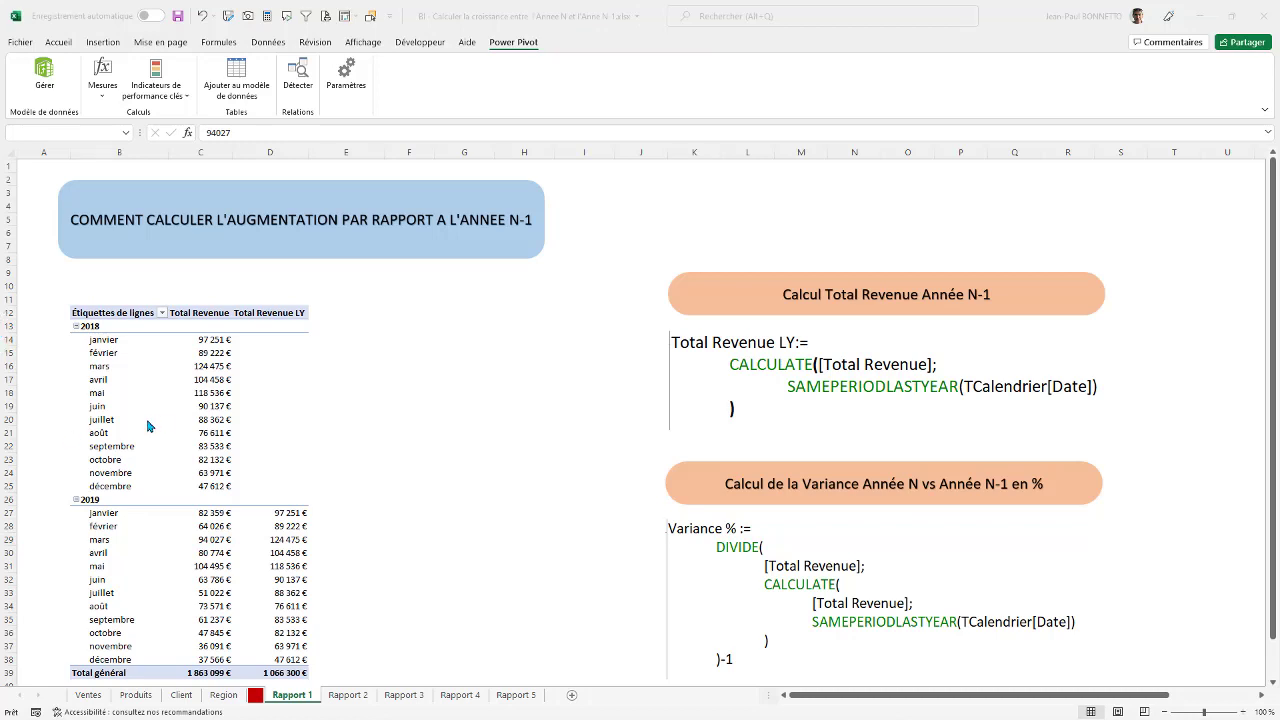
click(213, 530)
click(284, 539)
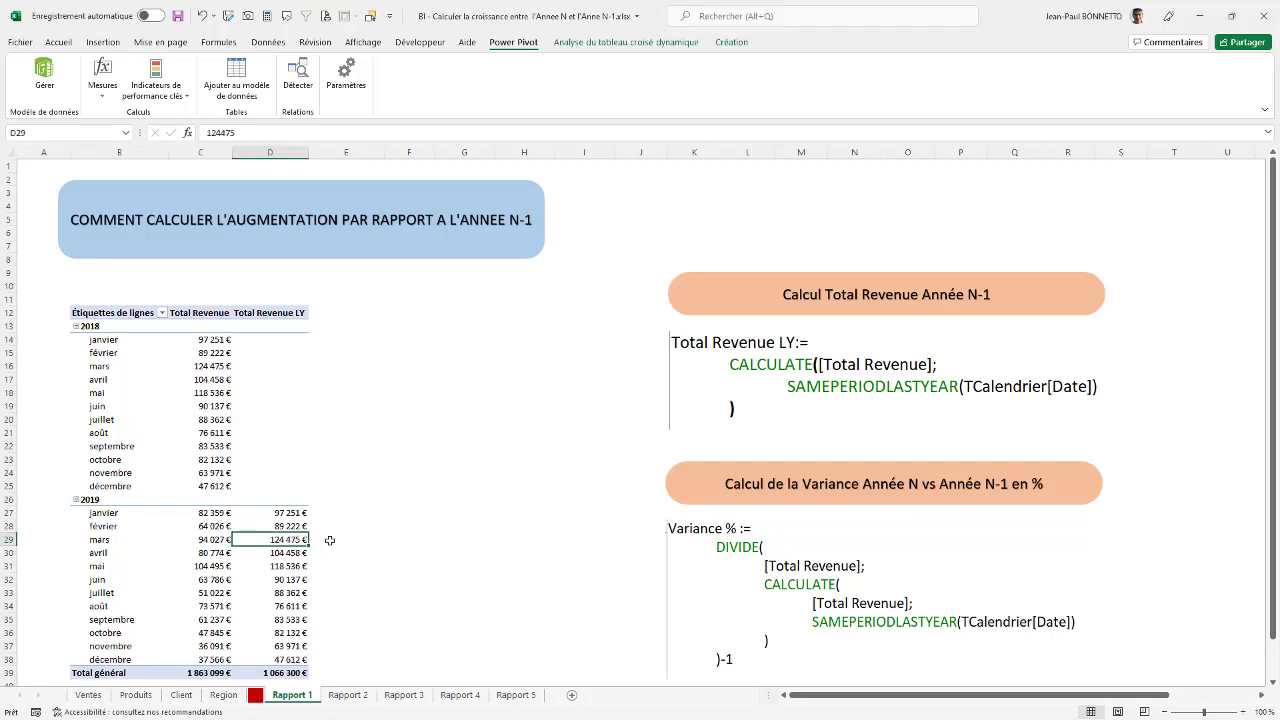
click(329, 540)
click(273, 539)
Step: Open the Power Pivot data model and start a measure named Variance % in TVentes' calculation area, below the Total Revenue LY measure
click(594, 44)
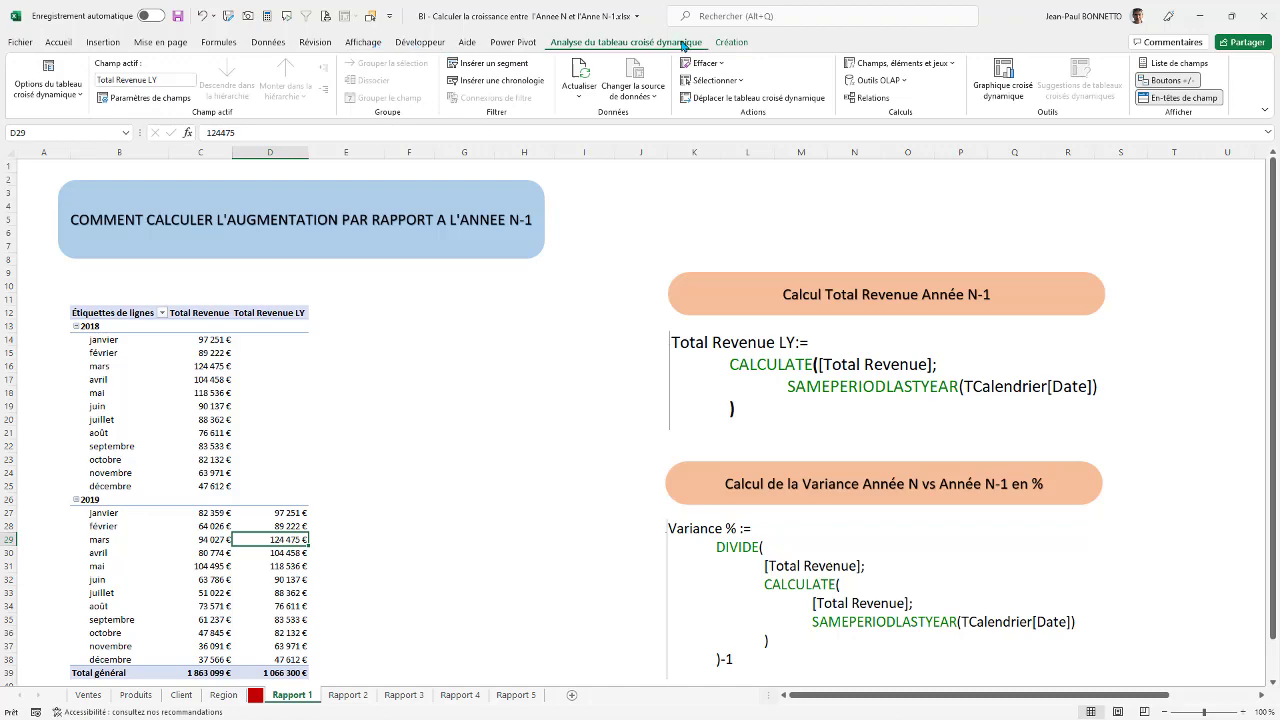
click(519, 44)
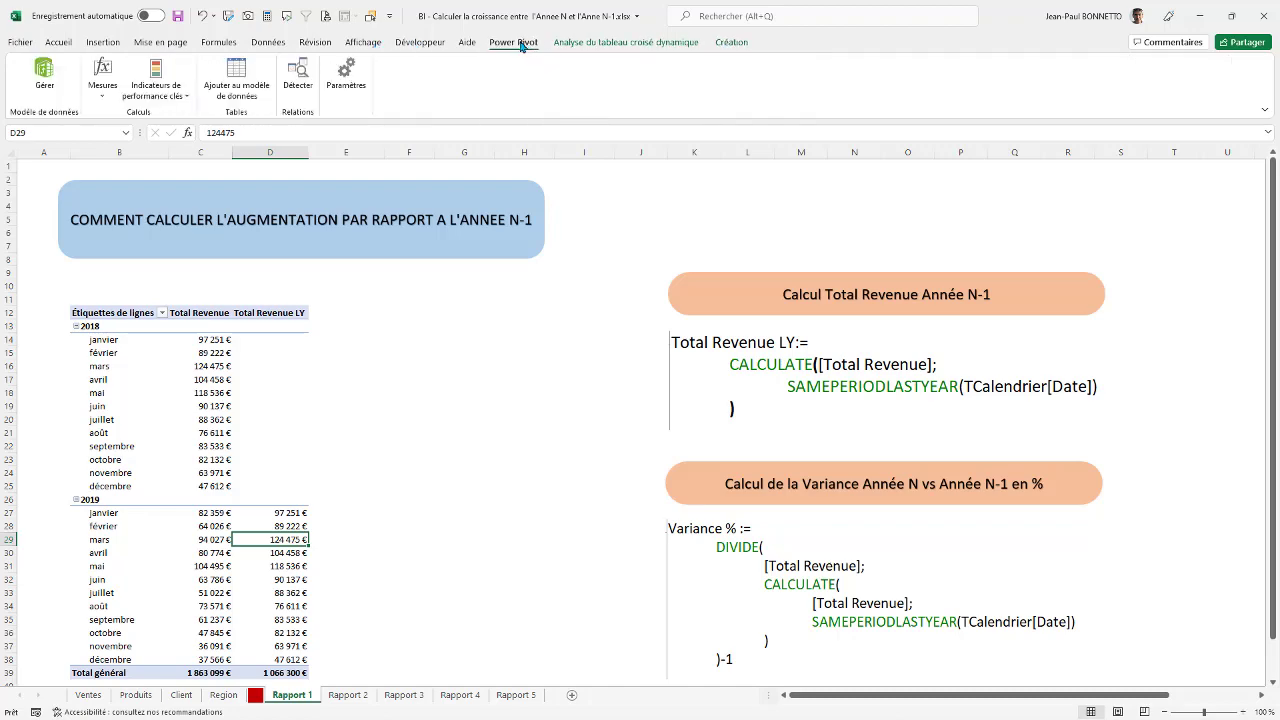
click(44, 75)
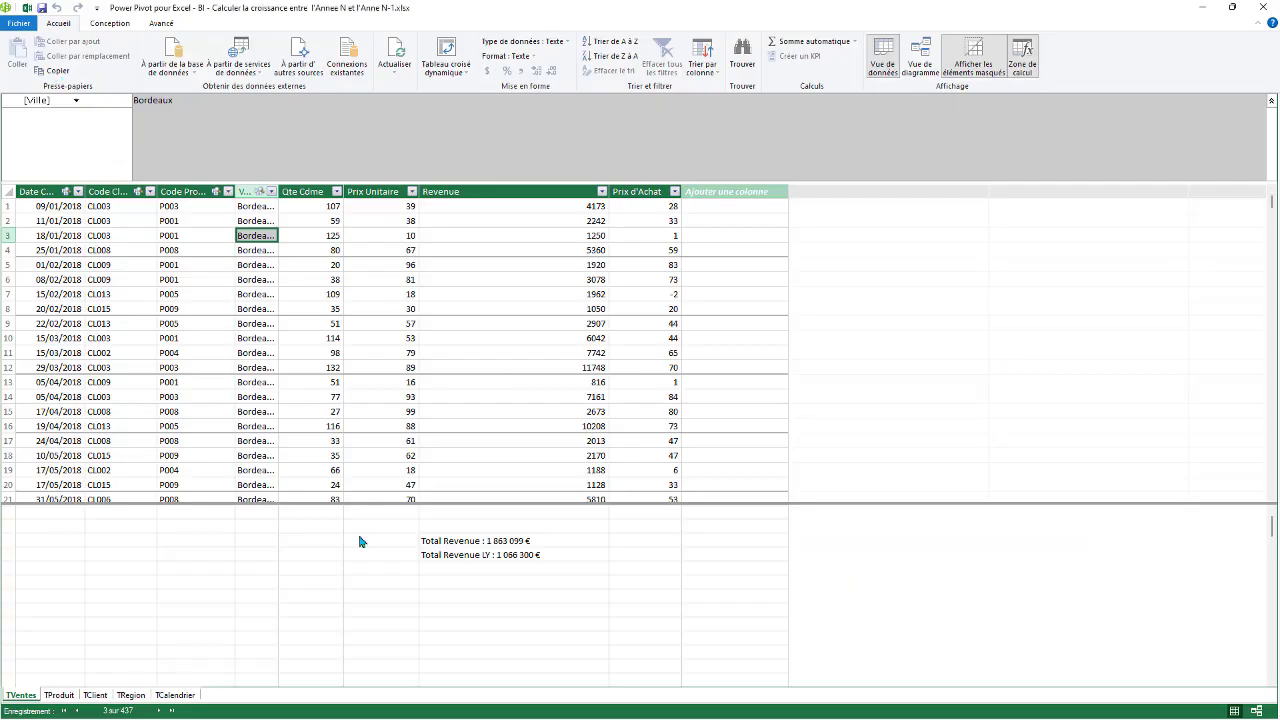
click(460, 583)
click(143, 129)
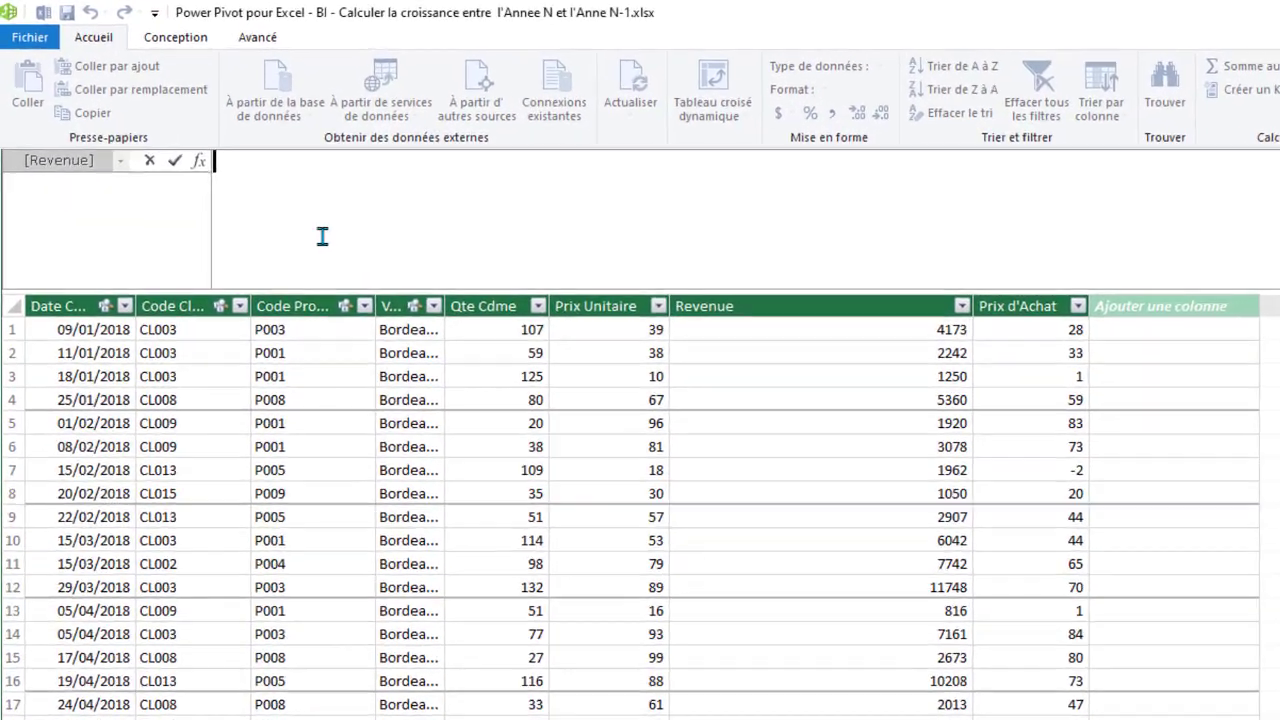
text(Variance )
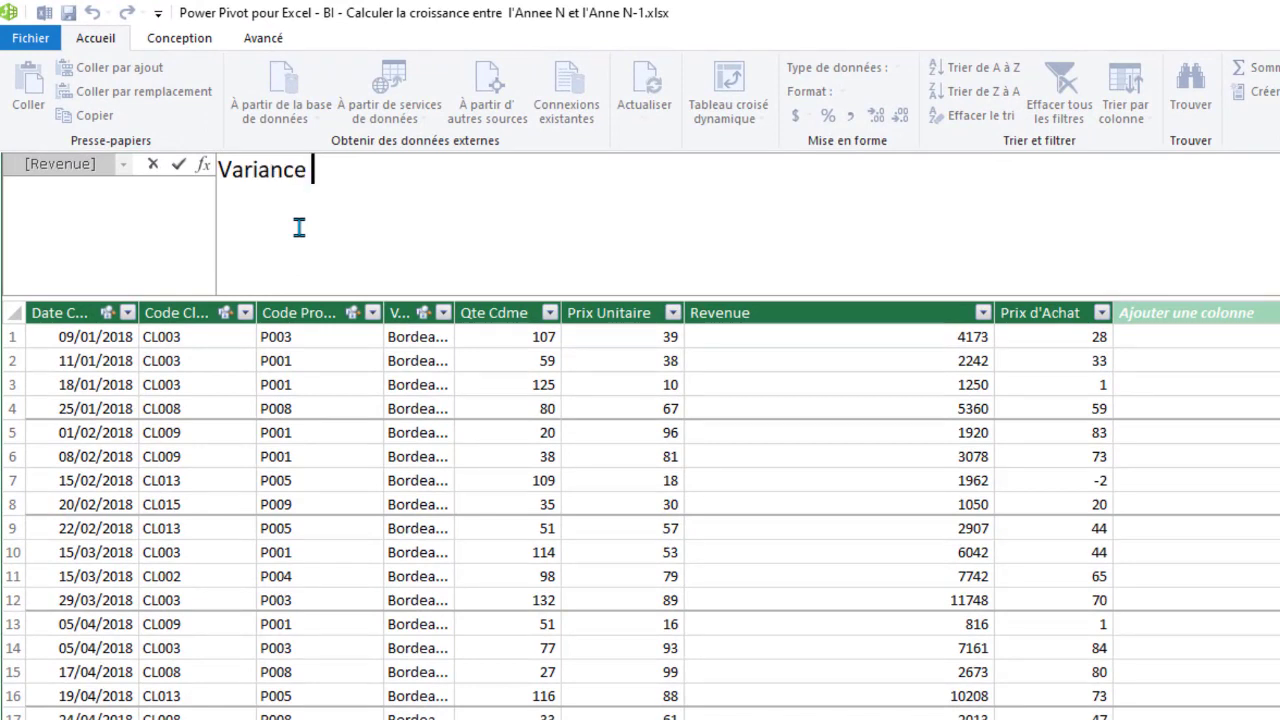
text(% :=)
key(shift+Return)
key(Tab)
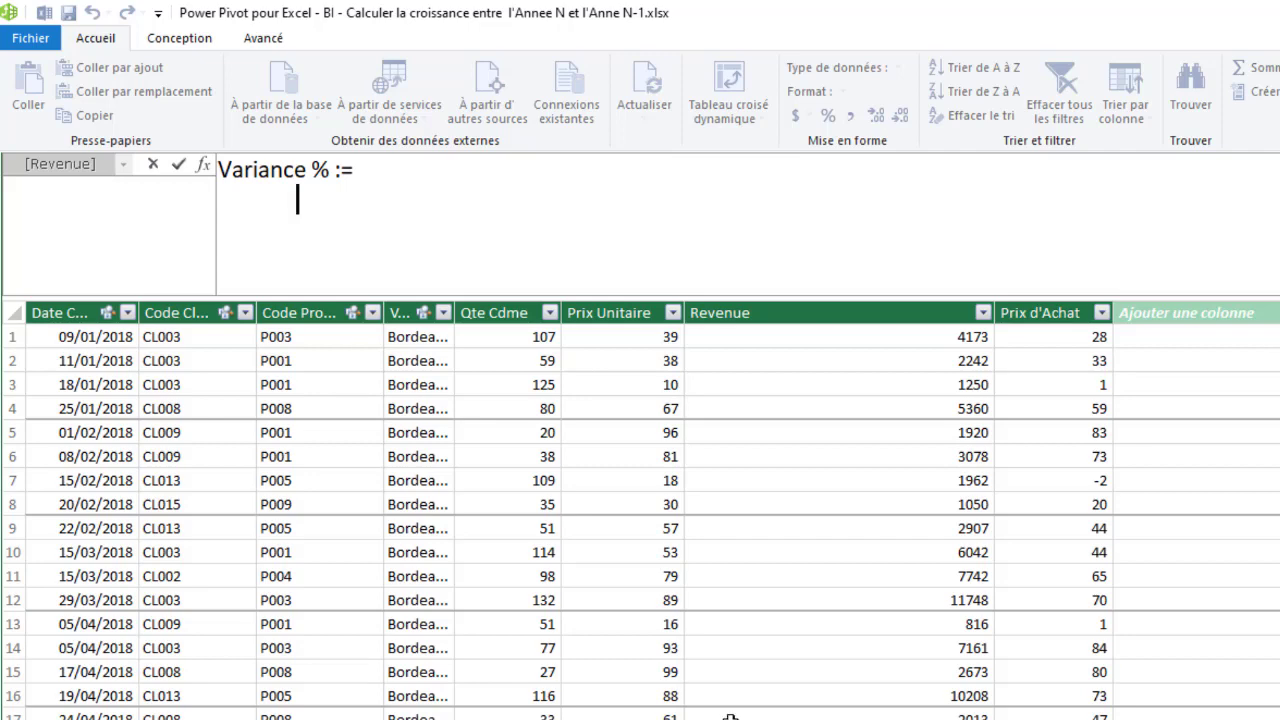
Step: Start the measure's formula with DIVIDE on an indented line and give [Total Revenue] as the numerator
text(DIV)
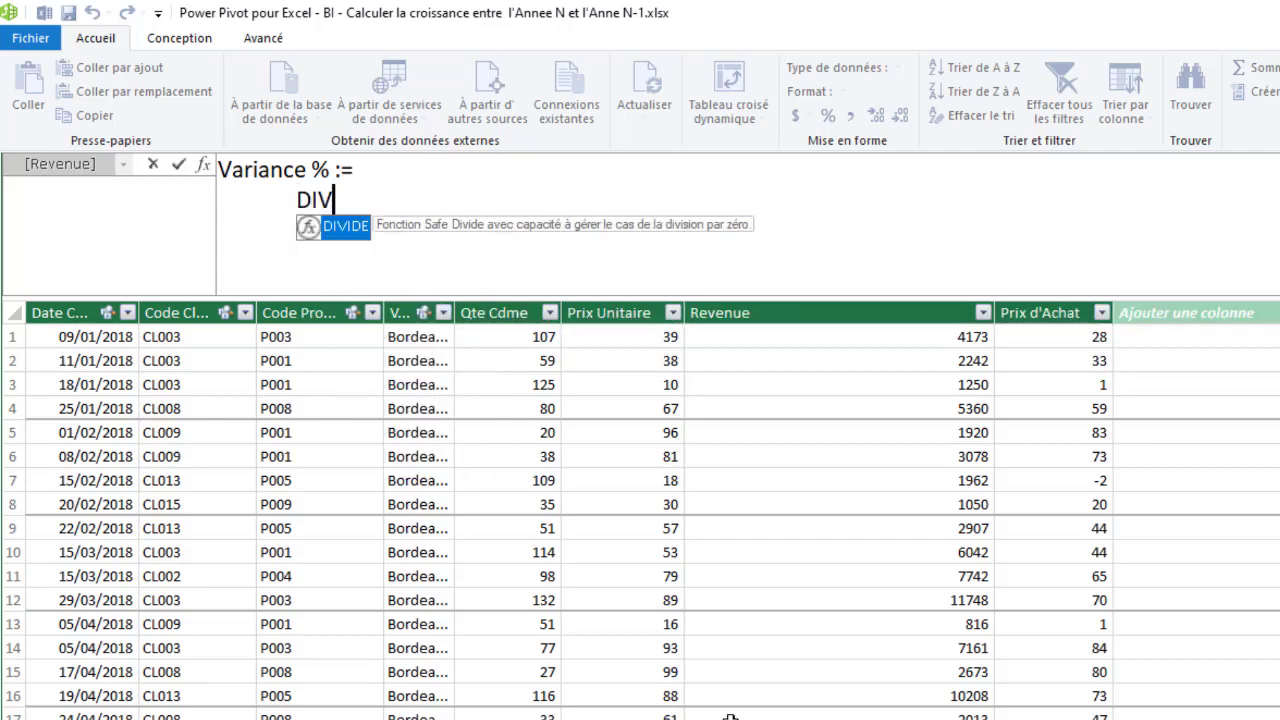
double_click(338, 229)
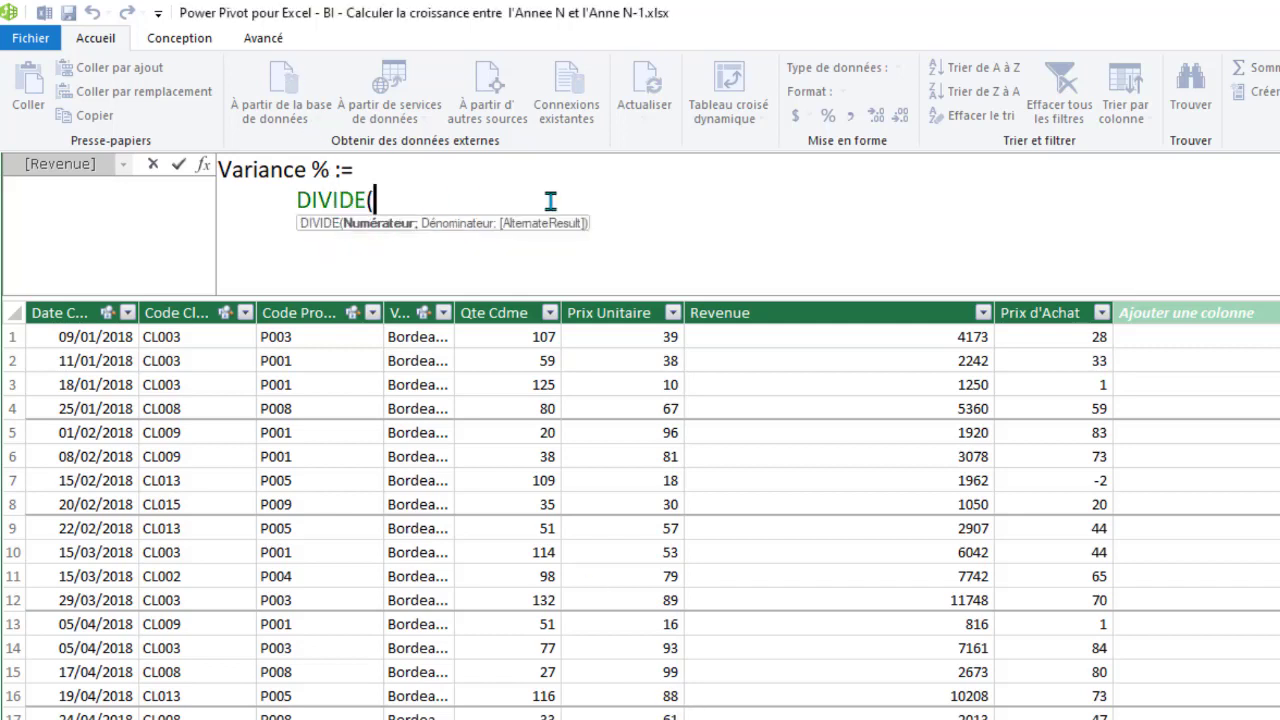
key(shift+Return)
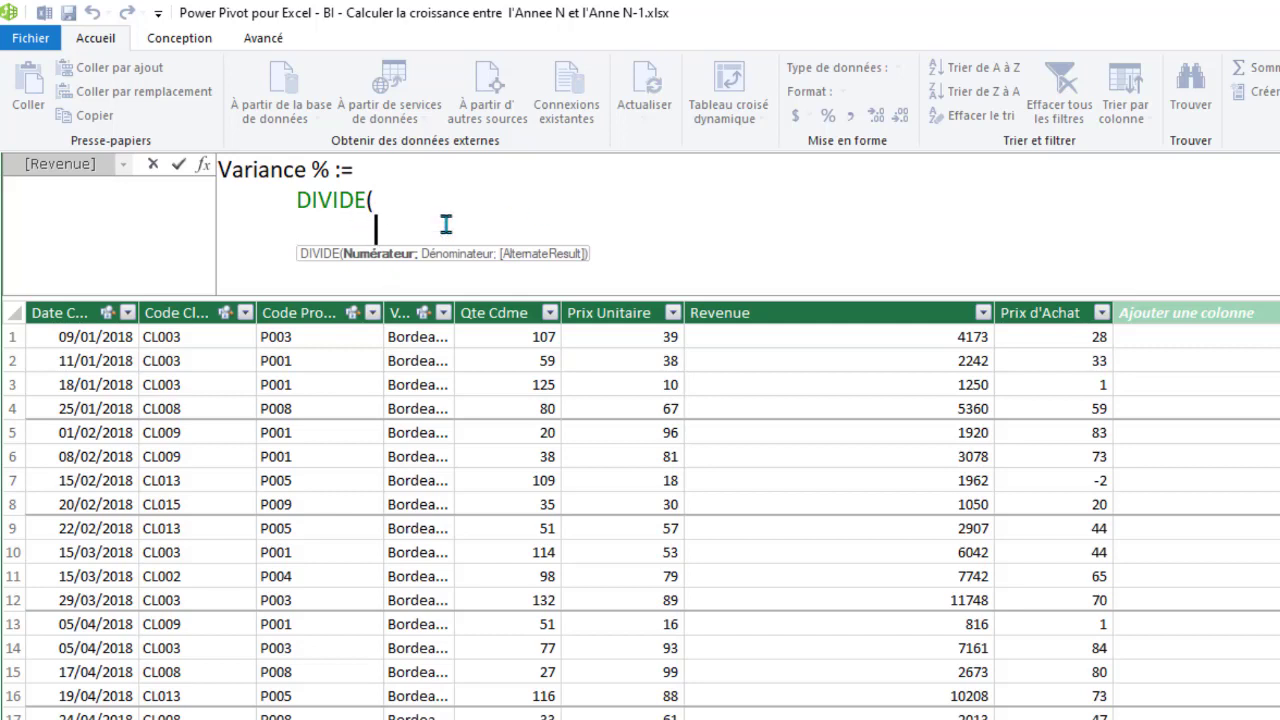
text(Tot)
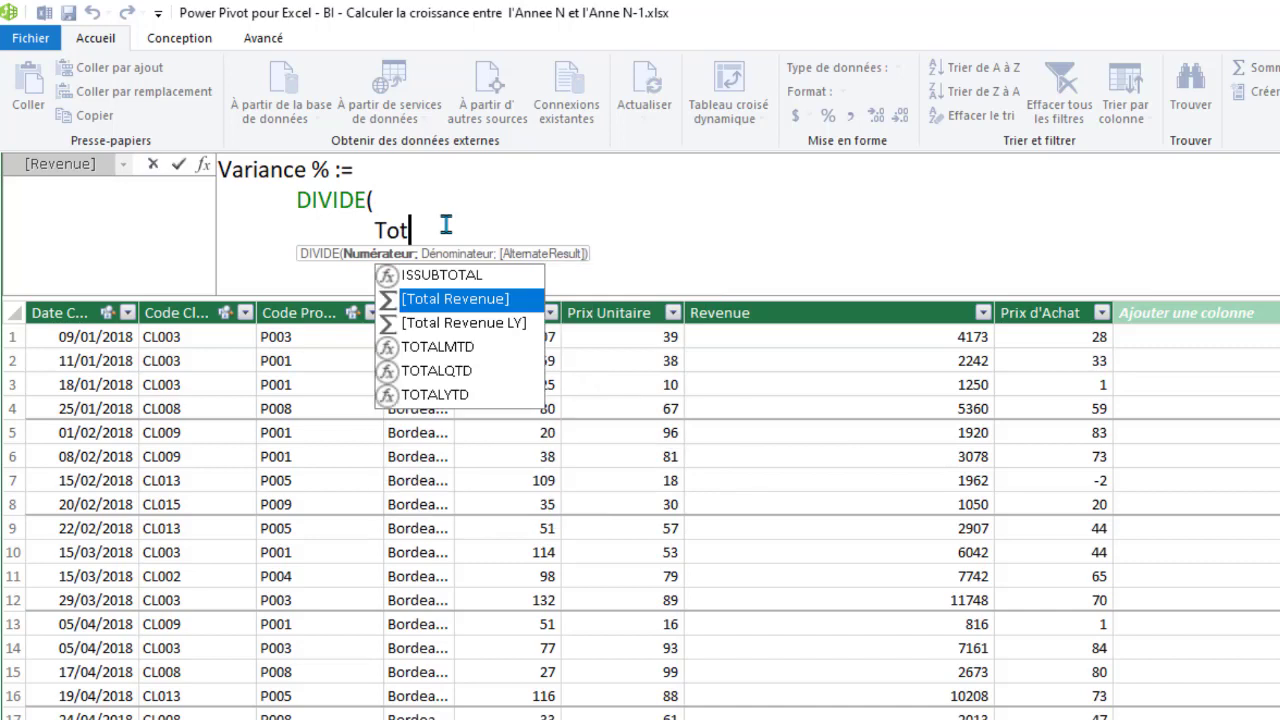
double_click(405, 302)
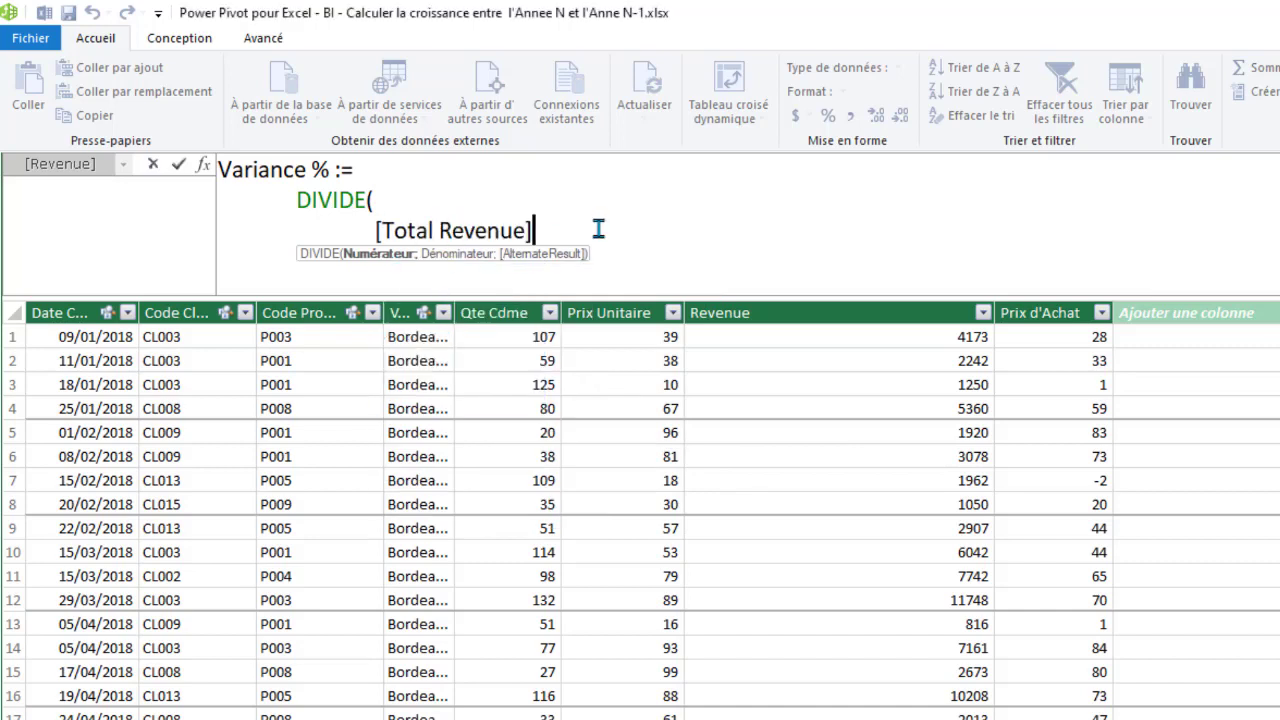
text(;)
key(shift+Return)
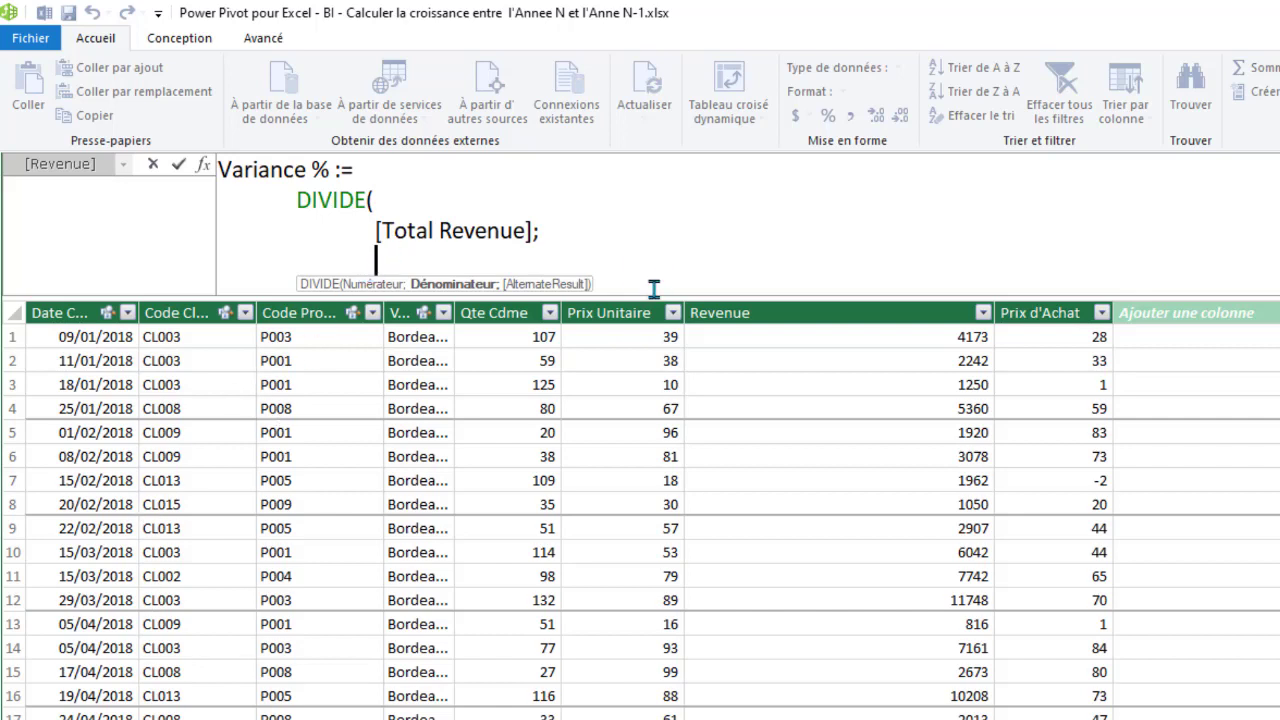
Step: Complete the DIVIDE formula with [Total Revenue LY] as the denominator, subtract 1 from the result and validate the measure
text(Tot)
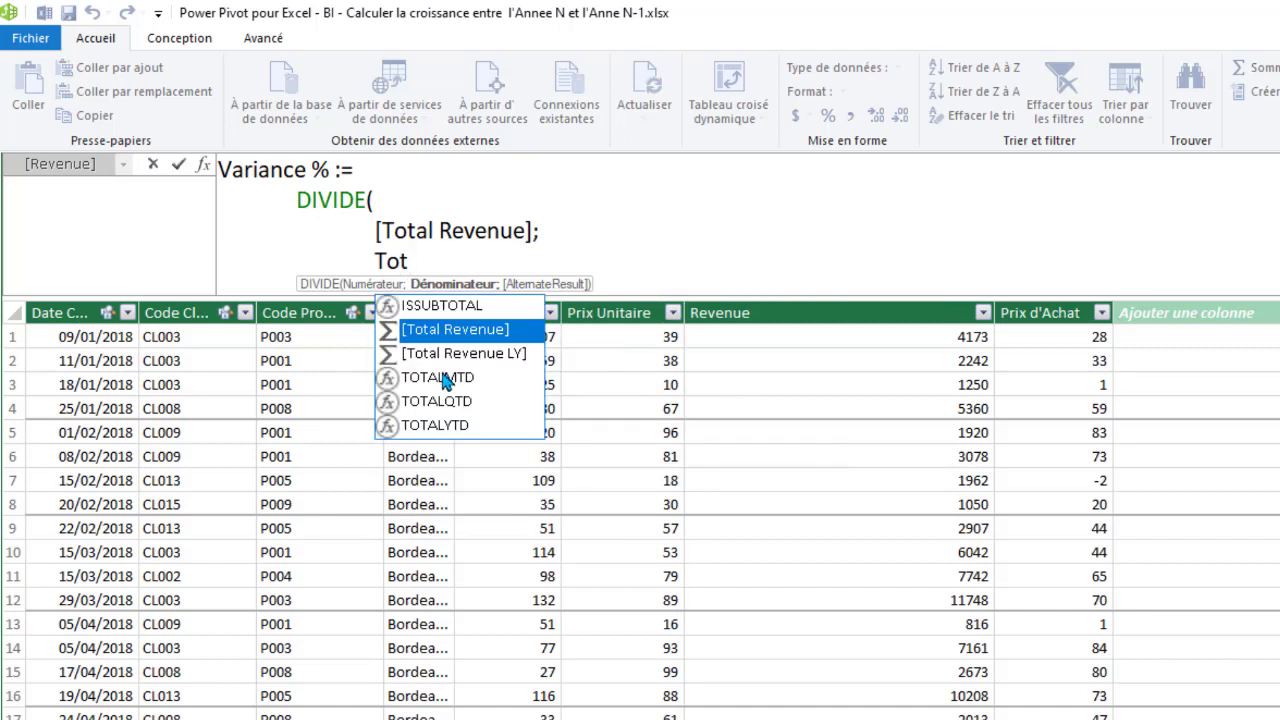
double_click(458, 356)
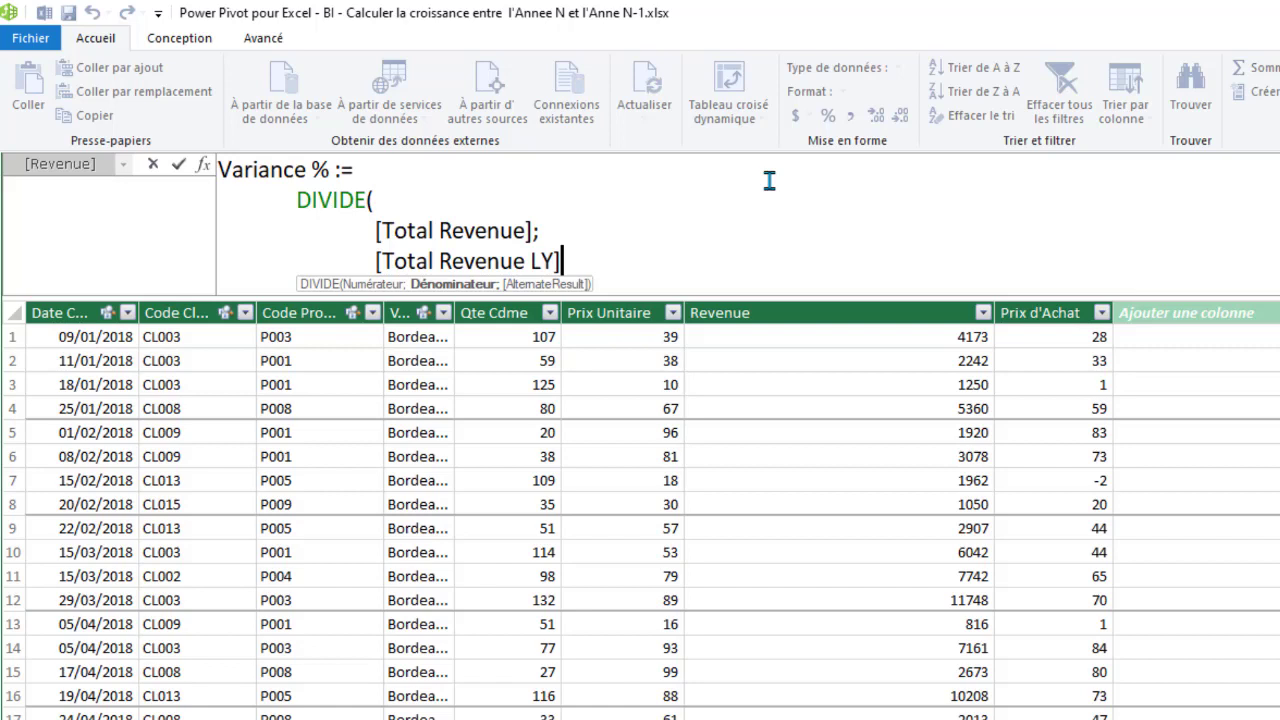
key(shift+Return)
key(BackSpace)
text())
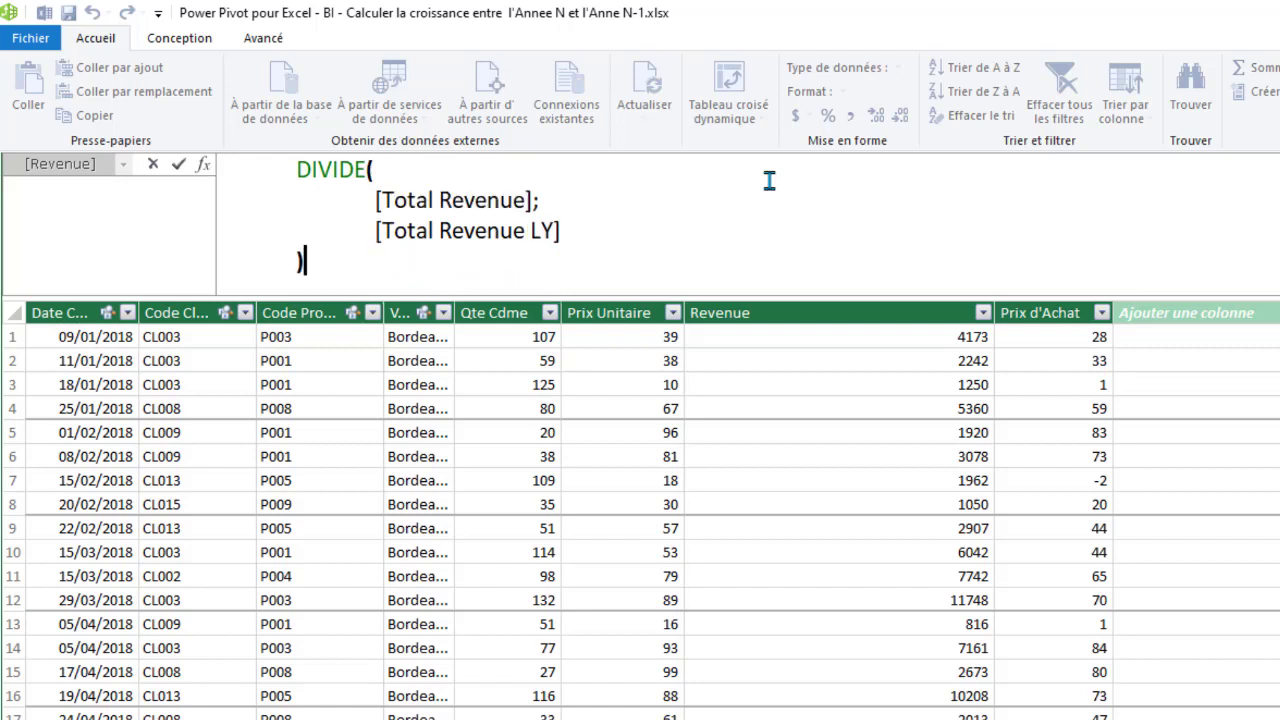
text(-1)
key(Return)
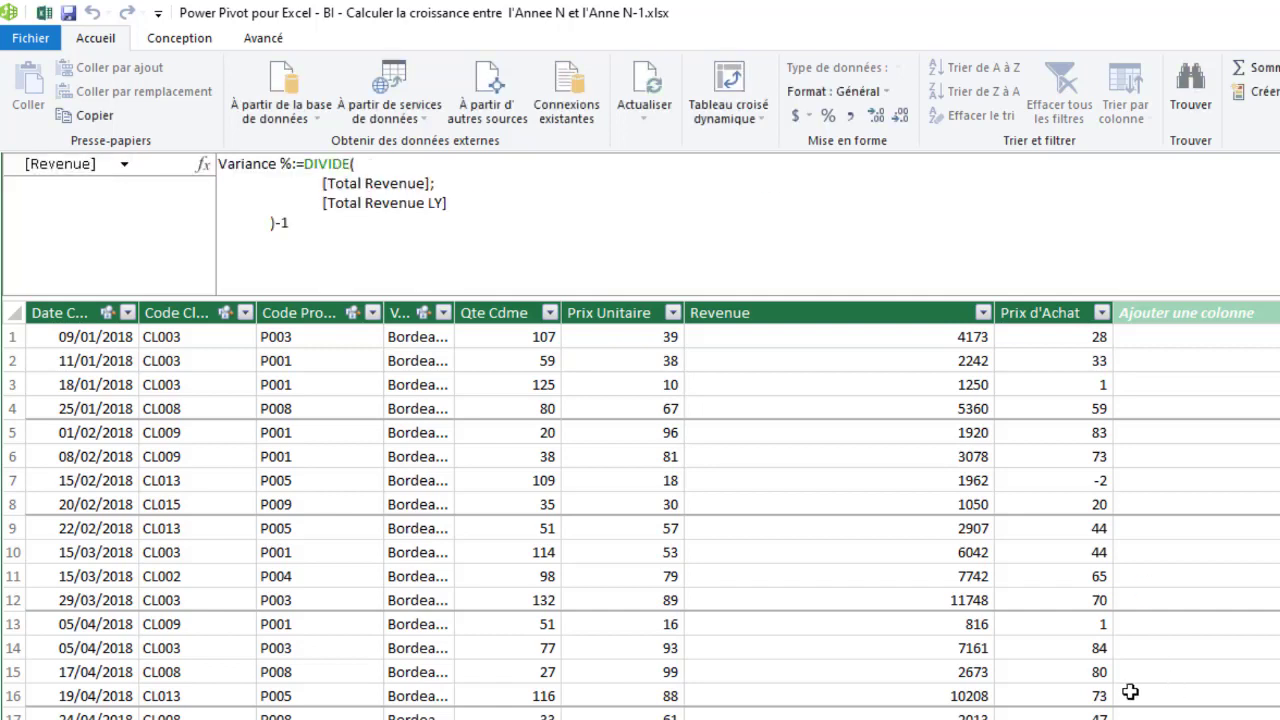
Step: Format the Variance % measure as a percentage, enlarge its formula text and return to the Excel workbook
click(828, 115)
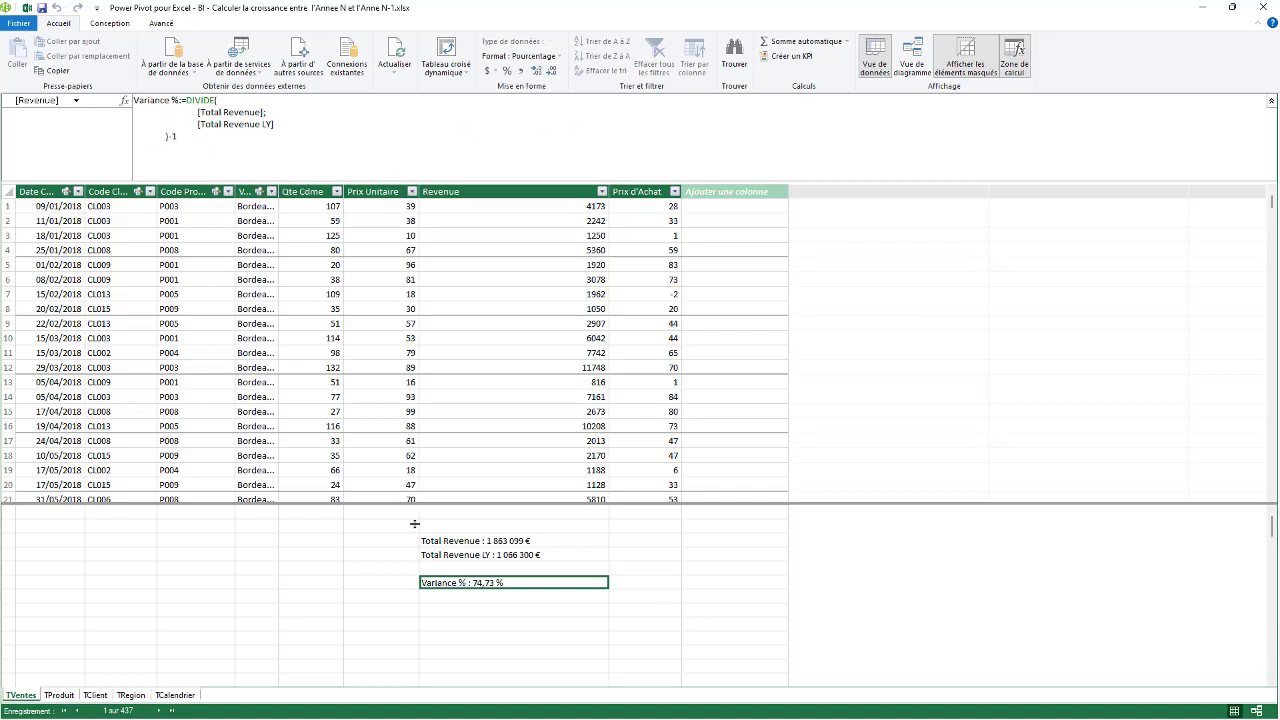
click(183, 145)
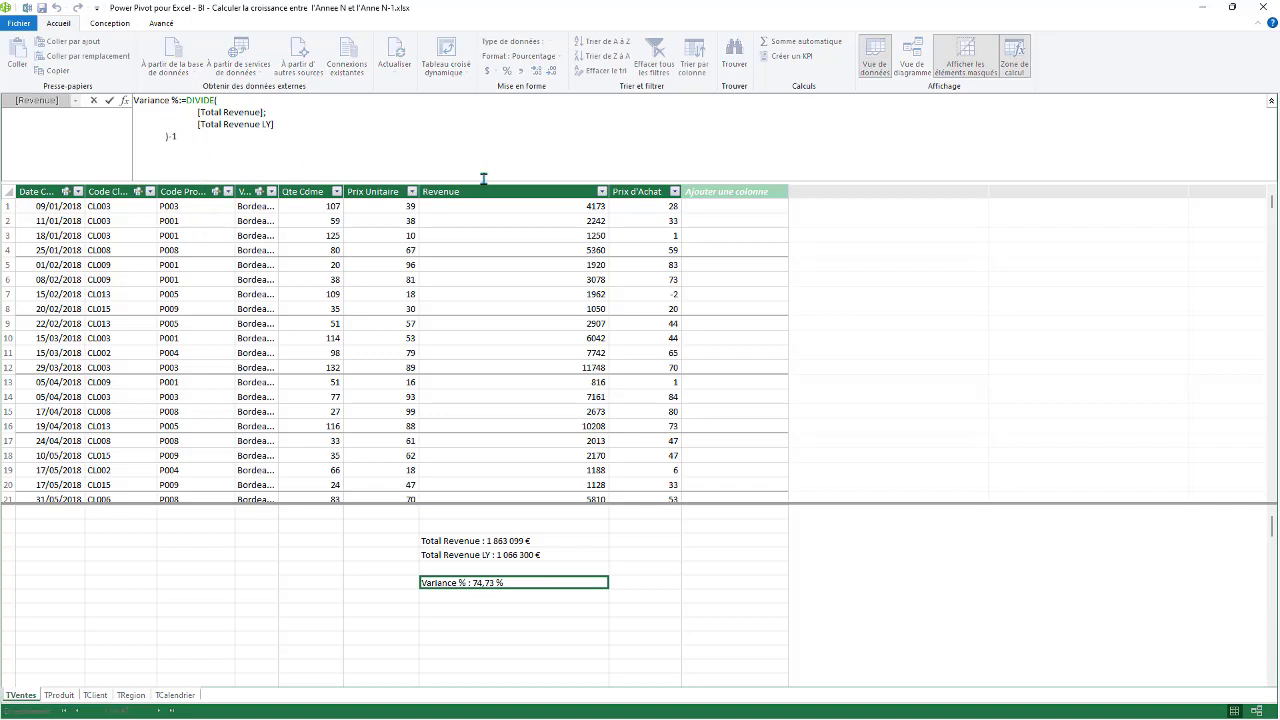
scroll(483, 178, up, 2)
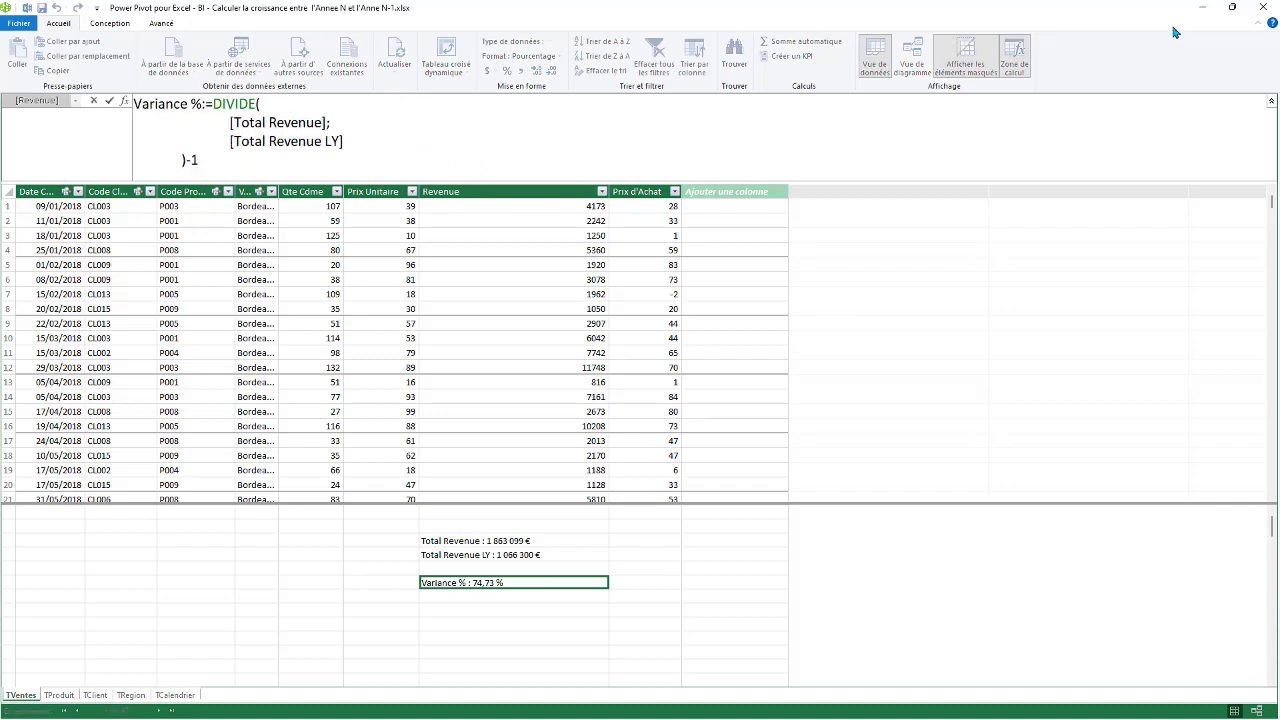
click(1263, 7)
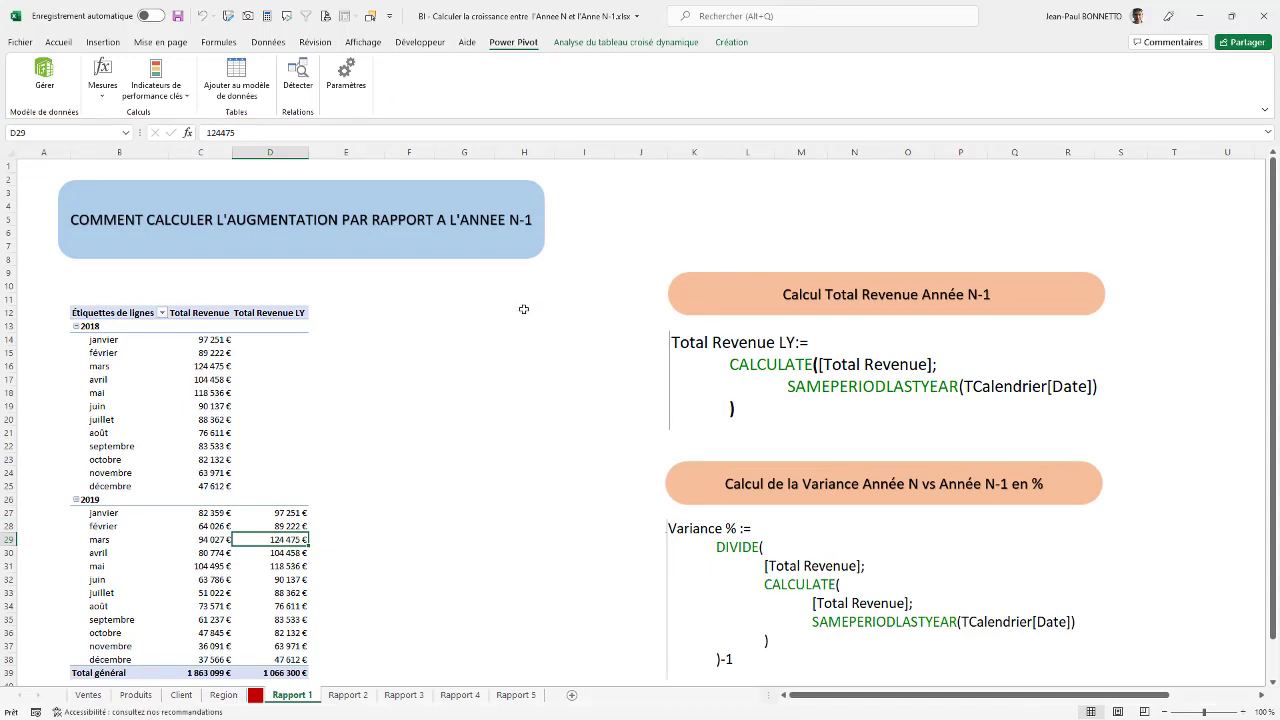
Step: Display the pivot table's field list and add the TVentes measure Variance % to the values below Total Revenue LY
click(195, 367)
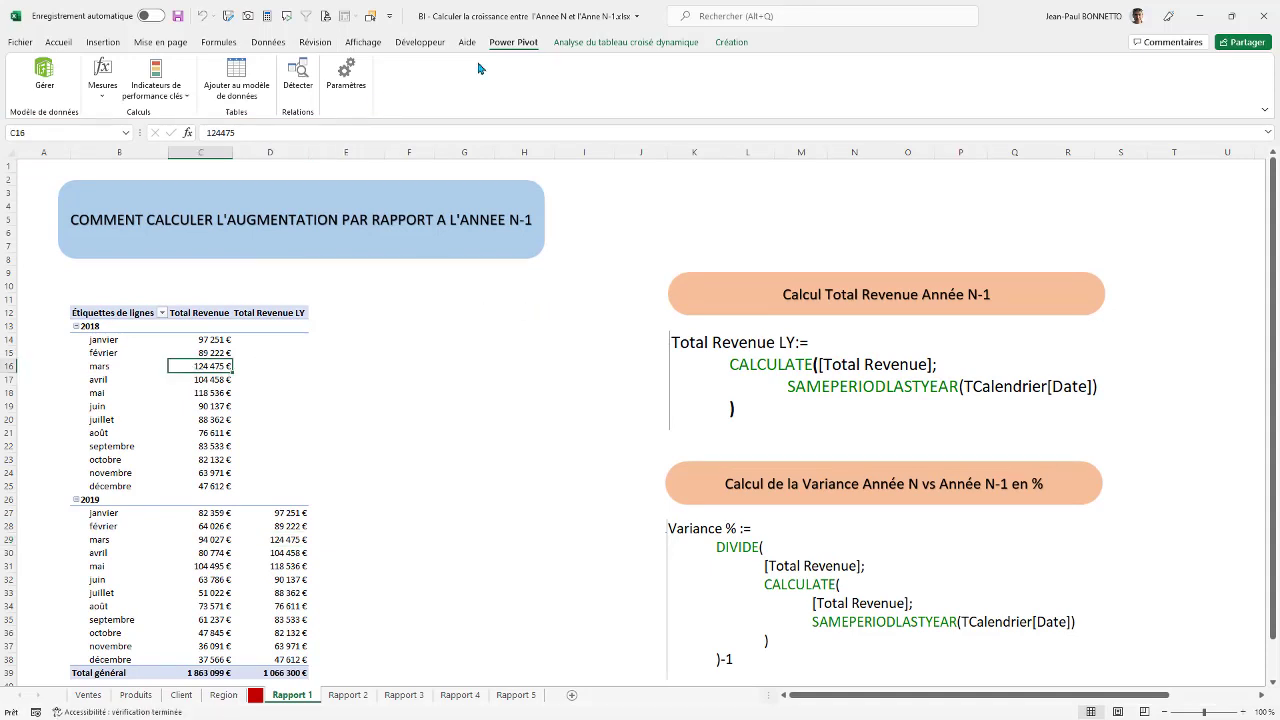
click(630, 42)
click(1179, 63)
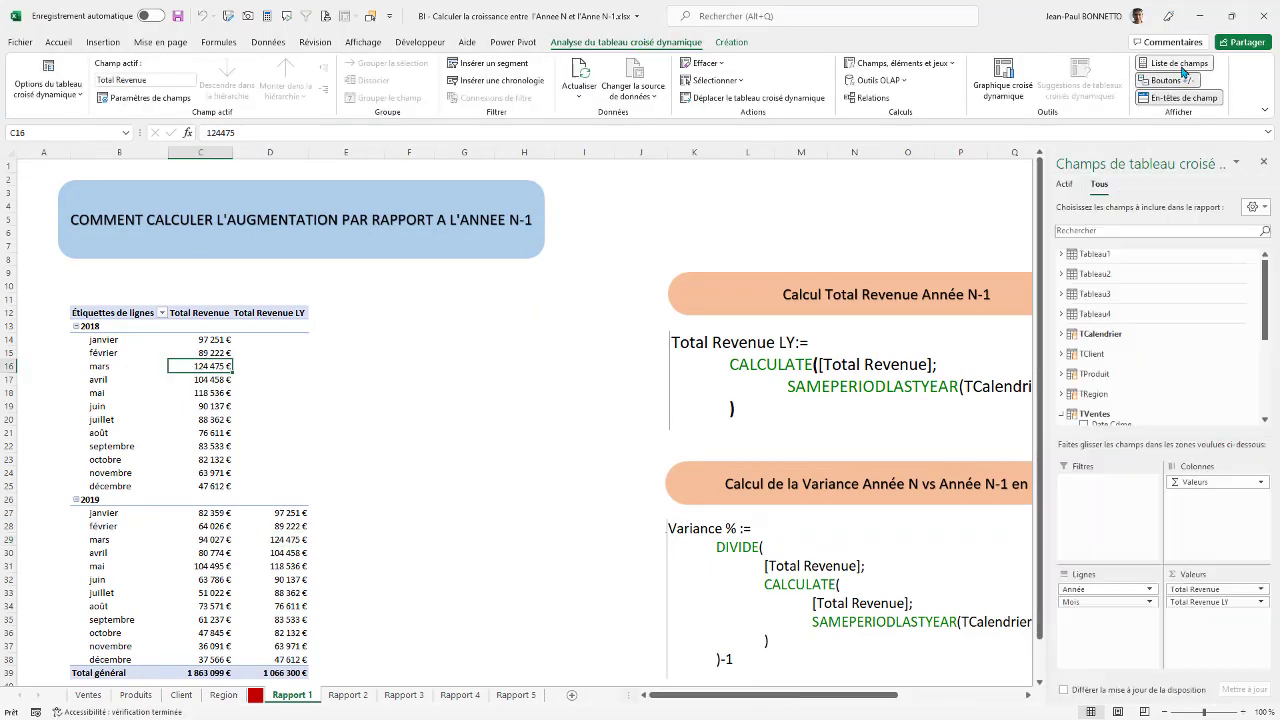
scroll(1189, 404, down, 3)
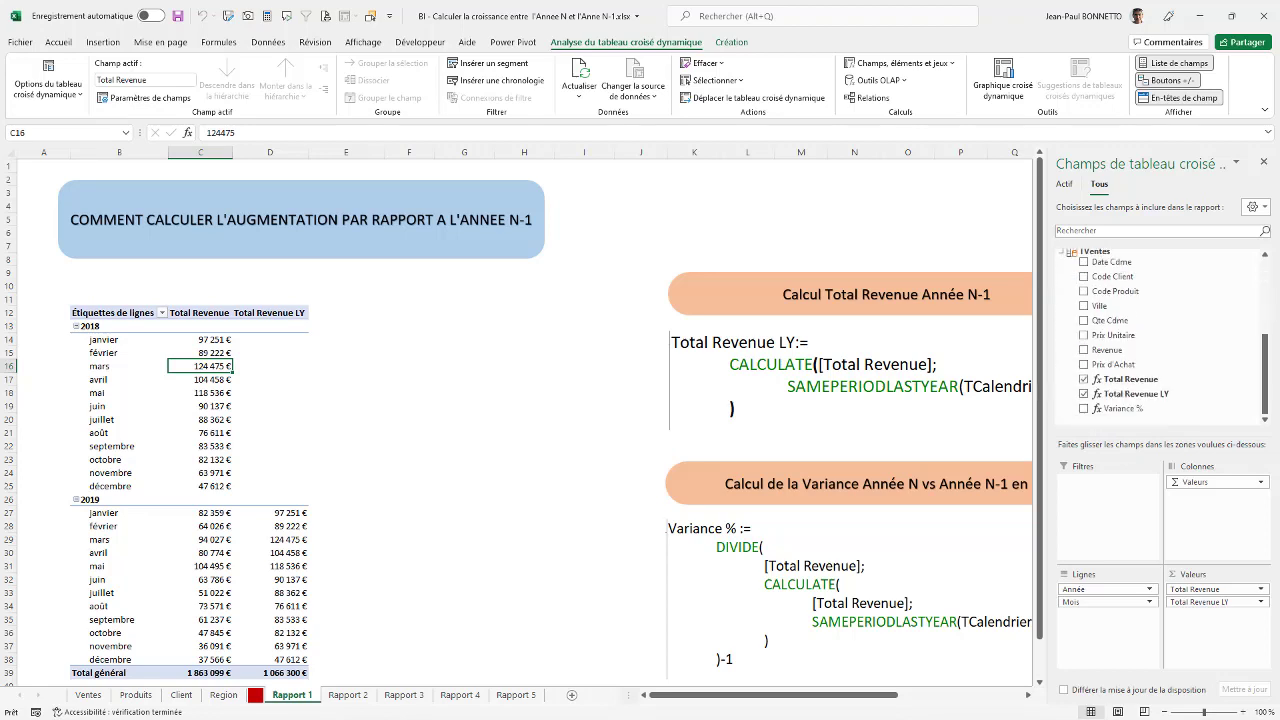
drag(1126, 415, 1220, 612)
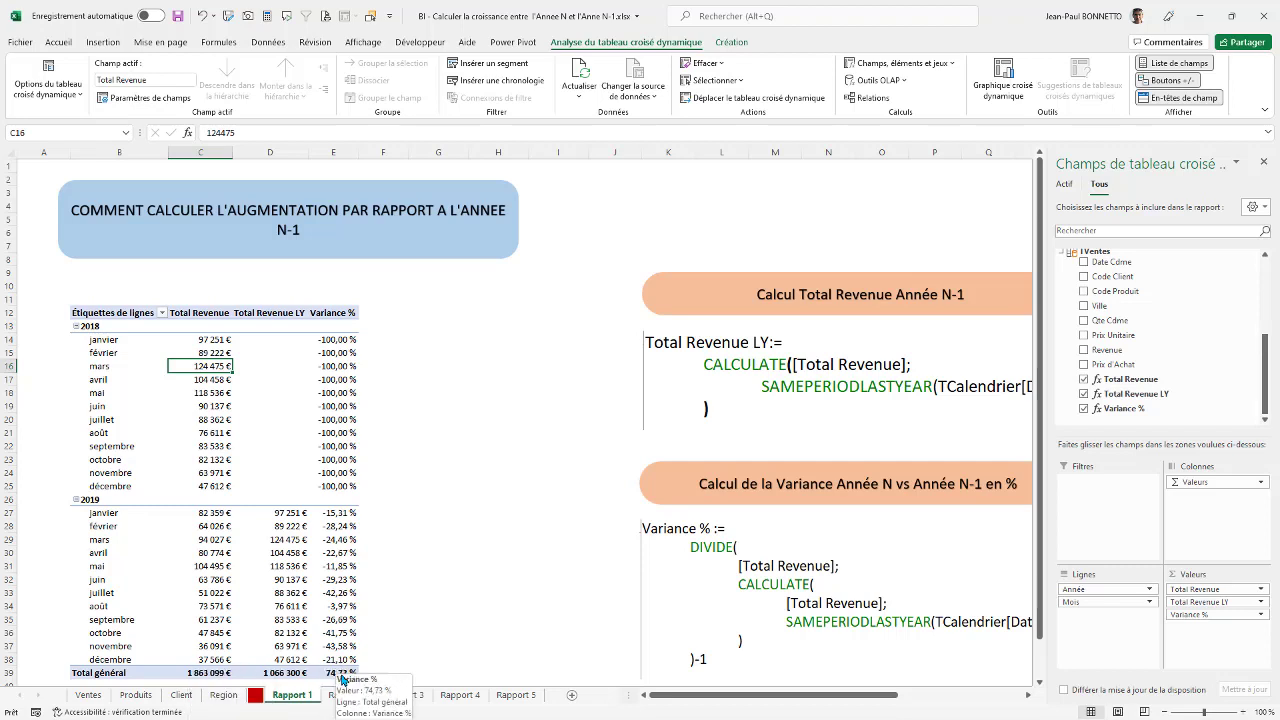
Step: Check the 2019 Variance % values against Total Revenue and Total Revenue LY, notably for March and May
click(333, 566)
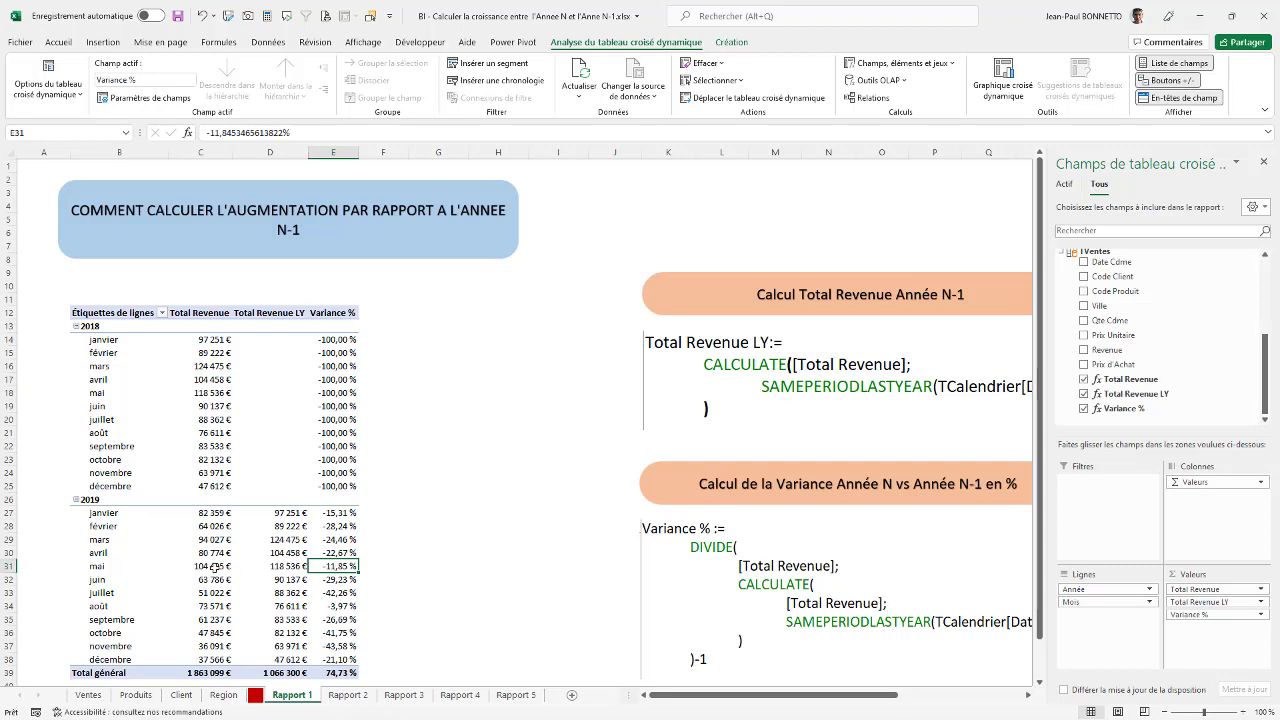
click(215, 567)
click(336, 580)
click(340, 606)
click(339, 565)
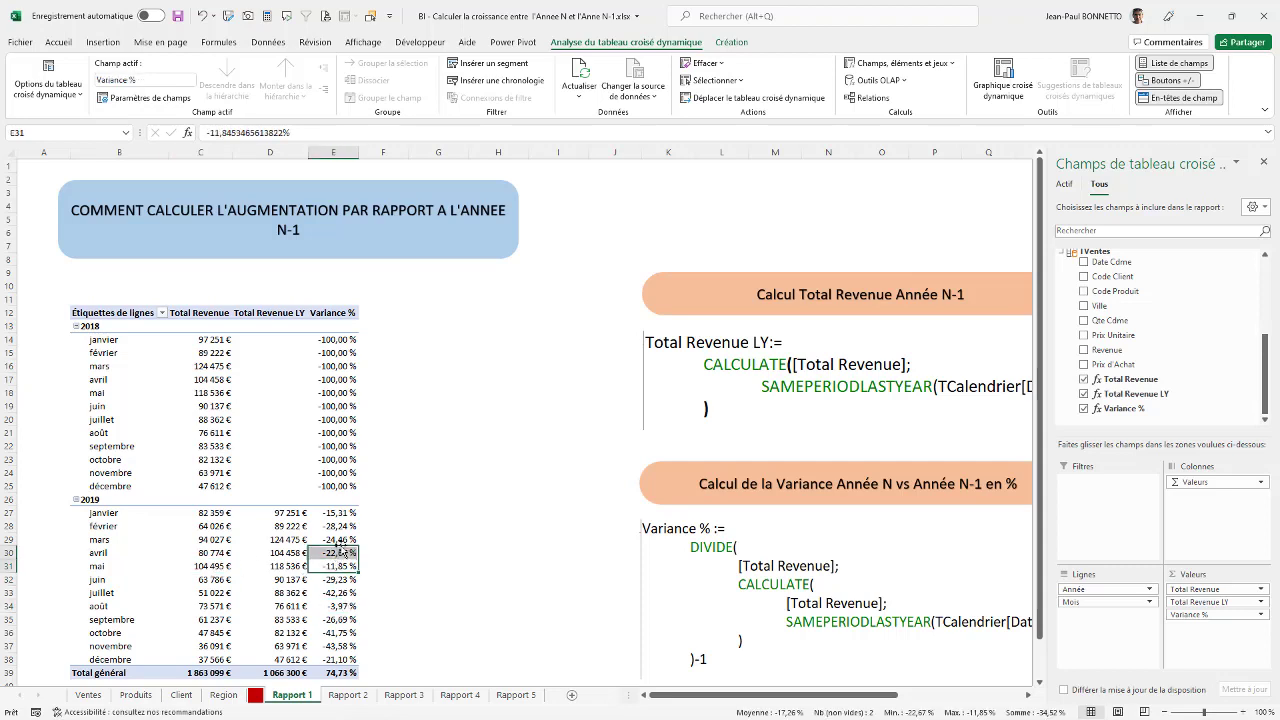
click(340, 539)
click(213, 539)
click(271, 540)
click(340, 541)
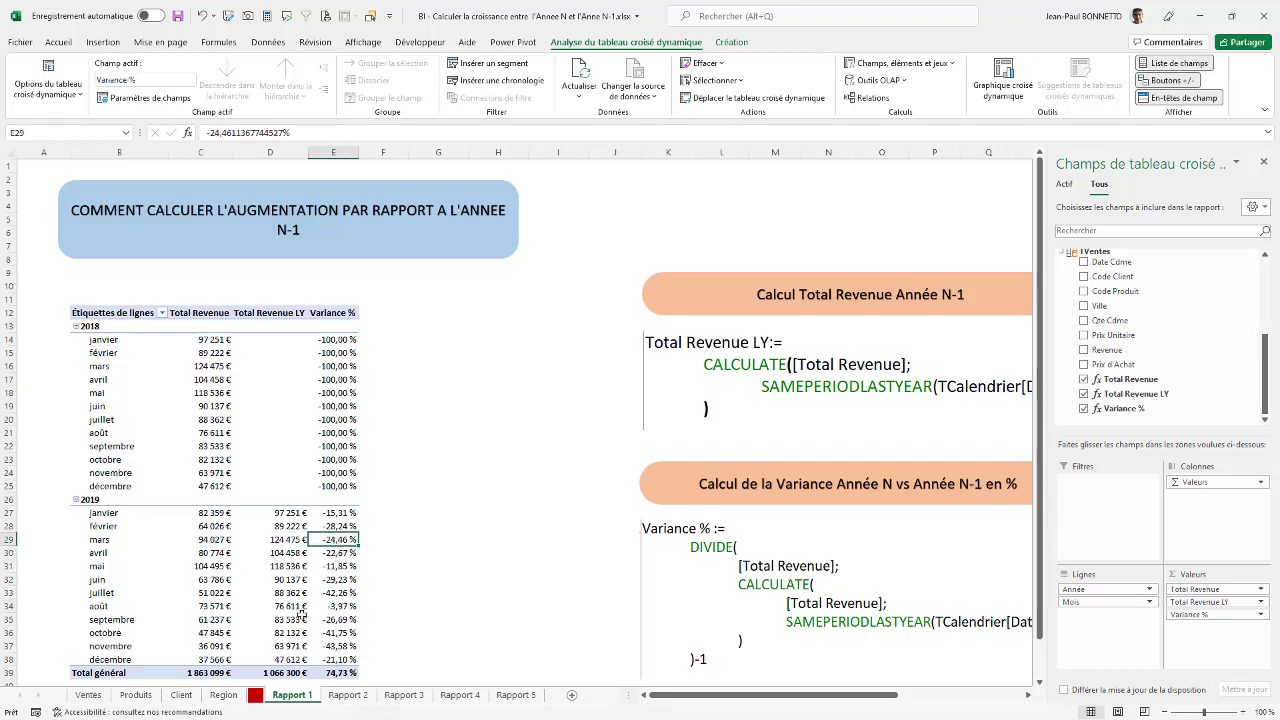
Step: Compare the 2019 Total Revenue, Total Revenue LY and Variance % values for July and September in the pivot table
click(270, 596)
click(215, 595)
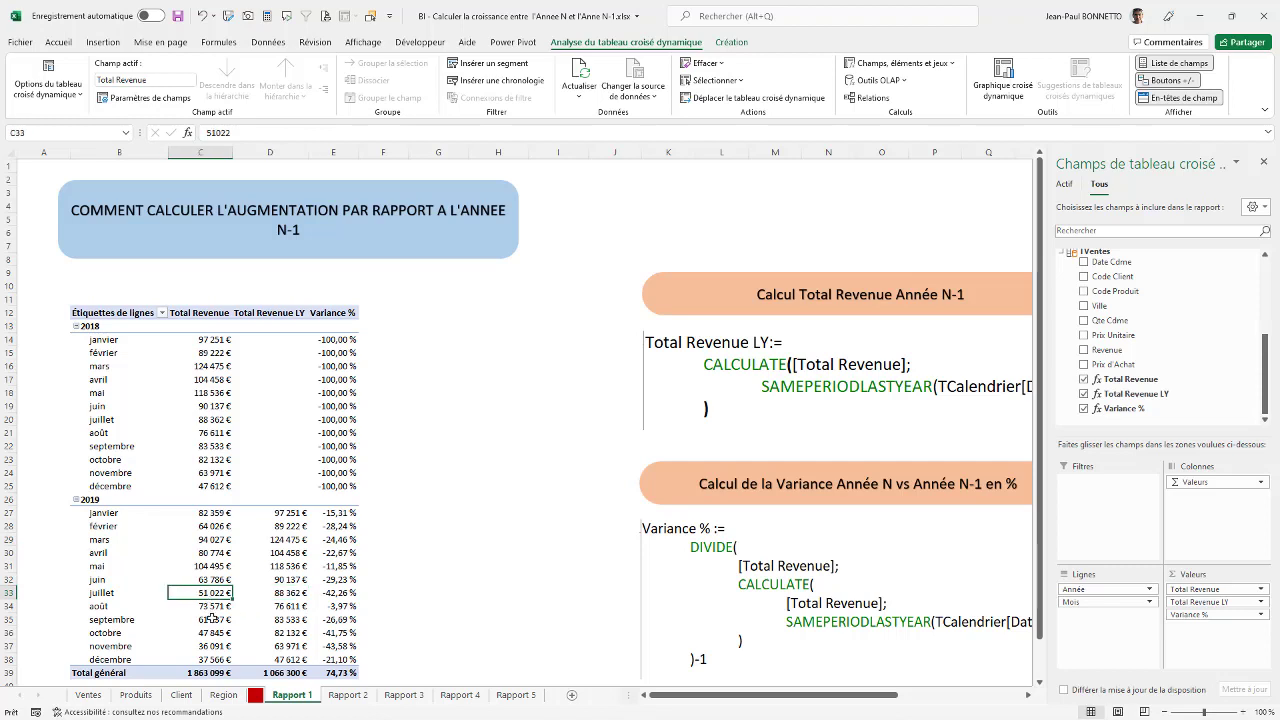
click(212, 618)
click(277, 583)
click(211, 592)
click(213, 619)
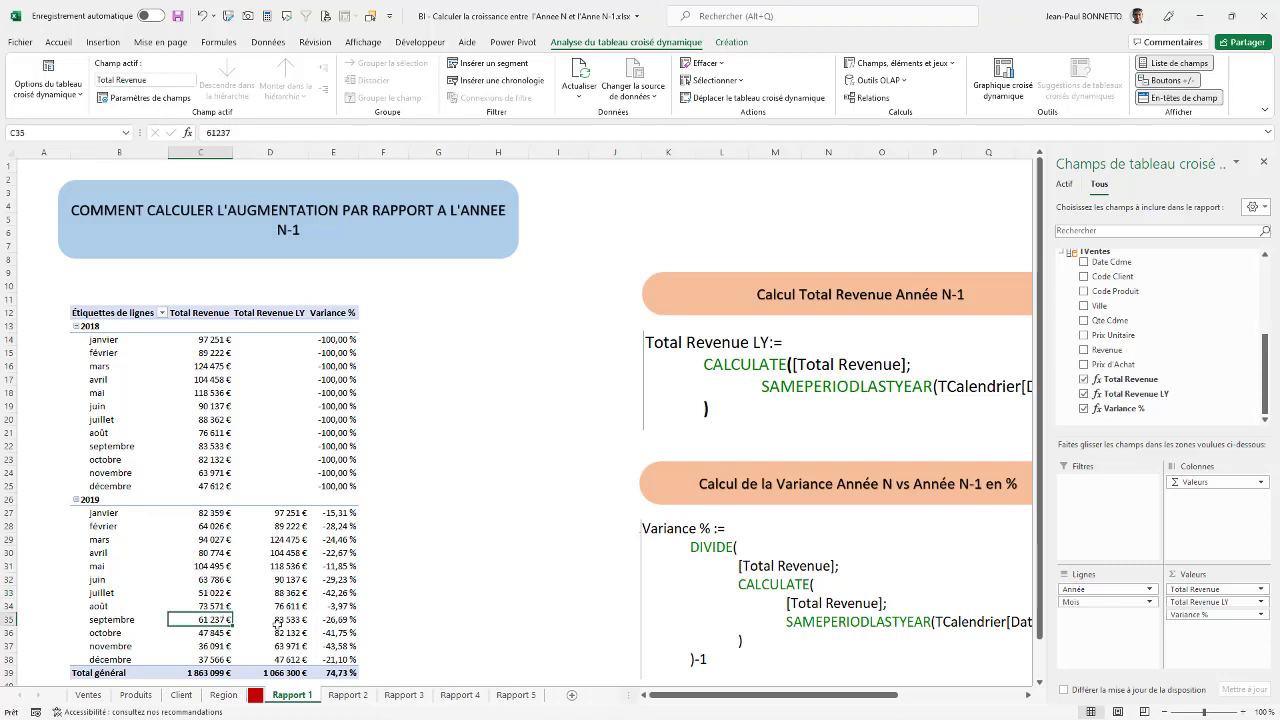
click(347, 616)
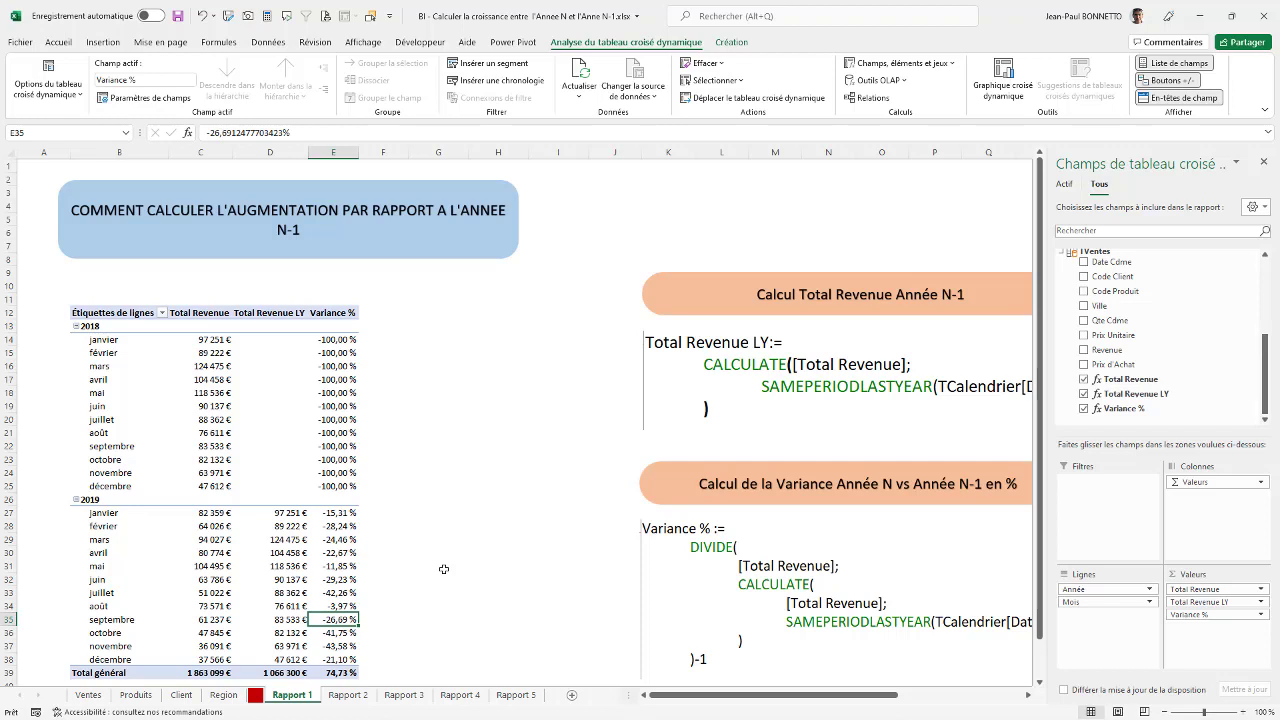
click(213, 553)
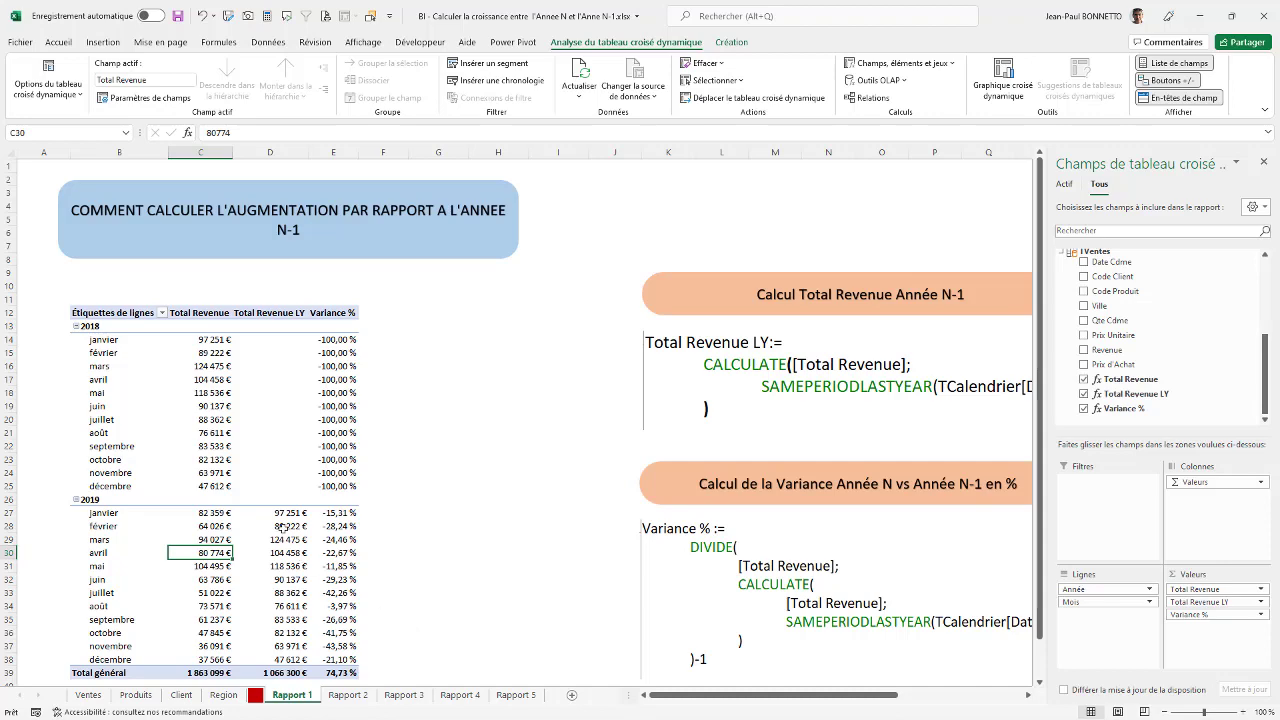
Step: Examine the formulas behind the Revenue and Prix Unitaire columns on the Ventes sheet
click(88, 694)
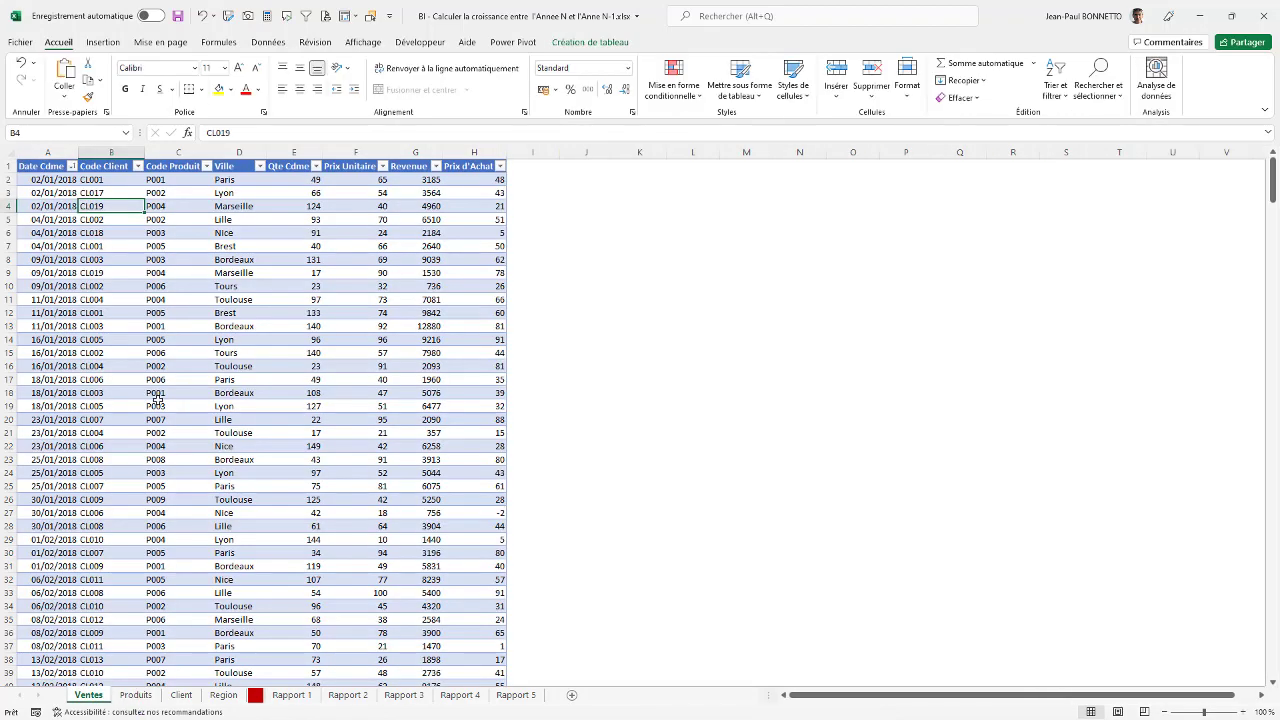
click(432, 286)
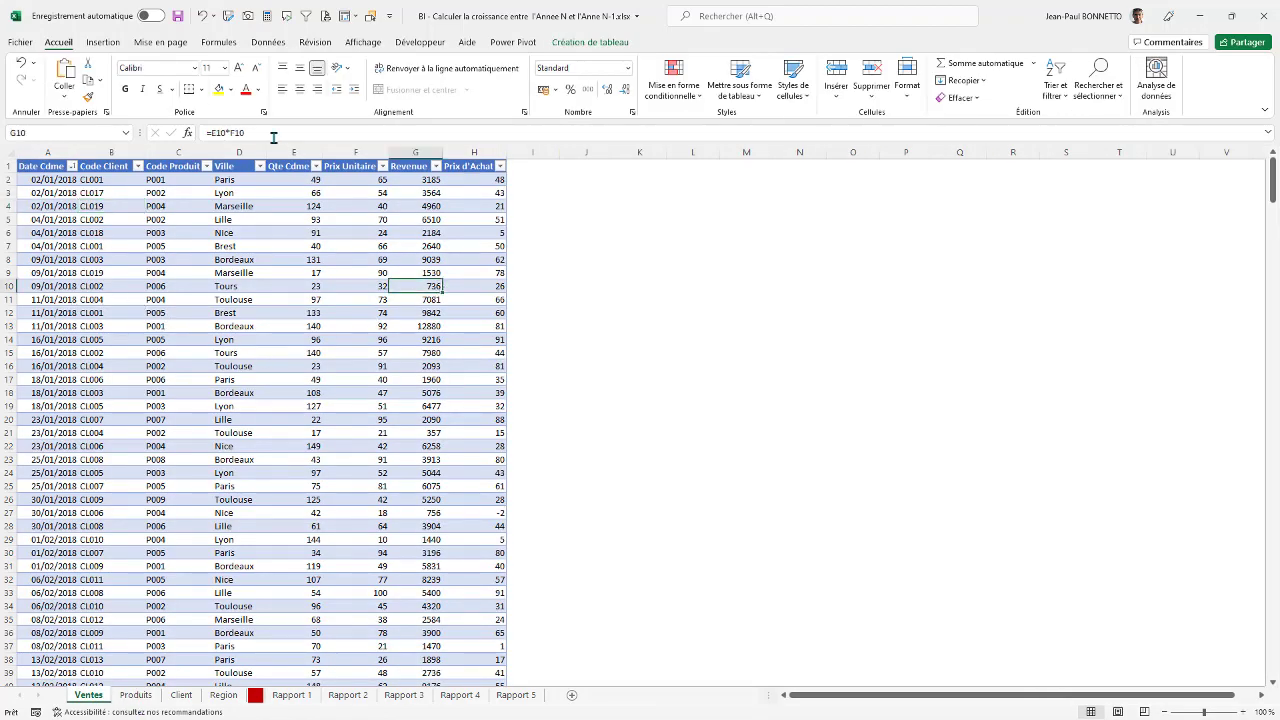
click(378, 207)
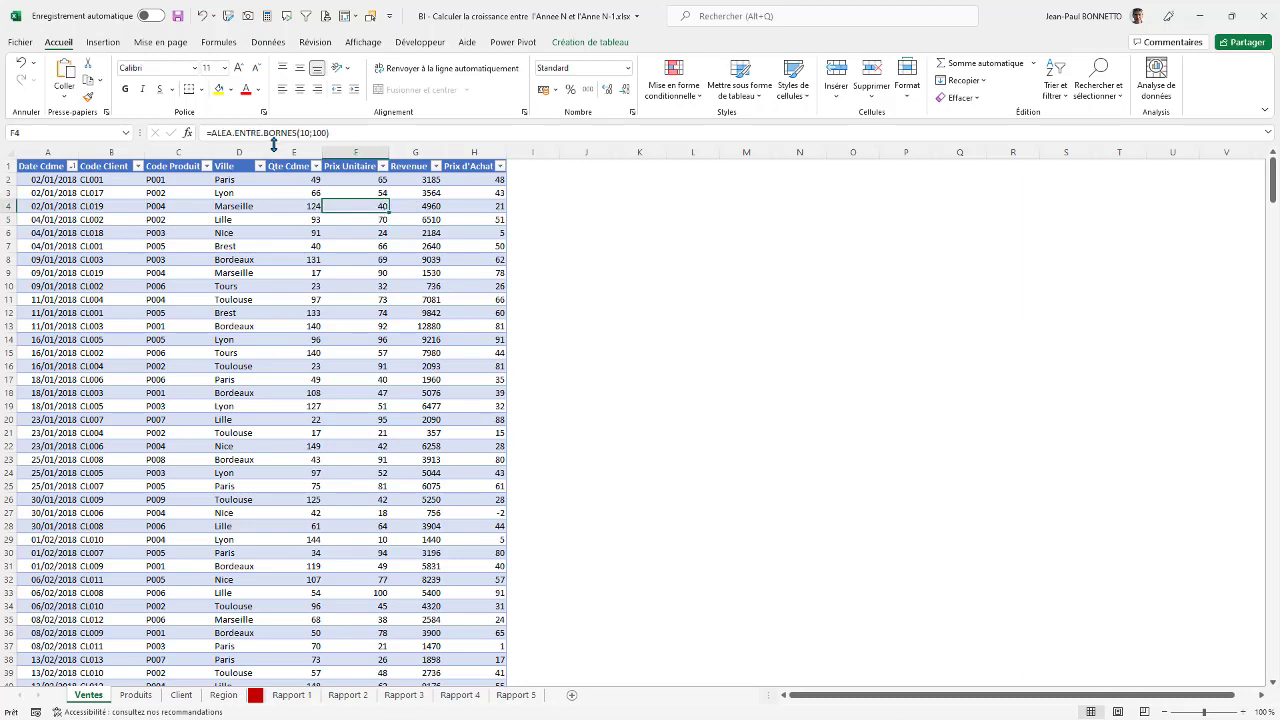
click(345, 272)
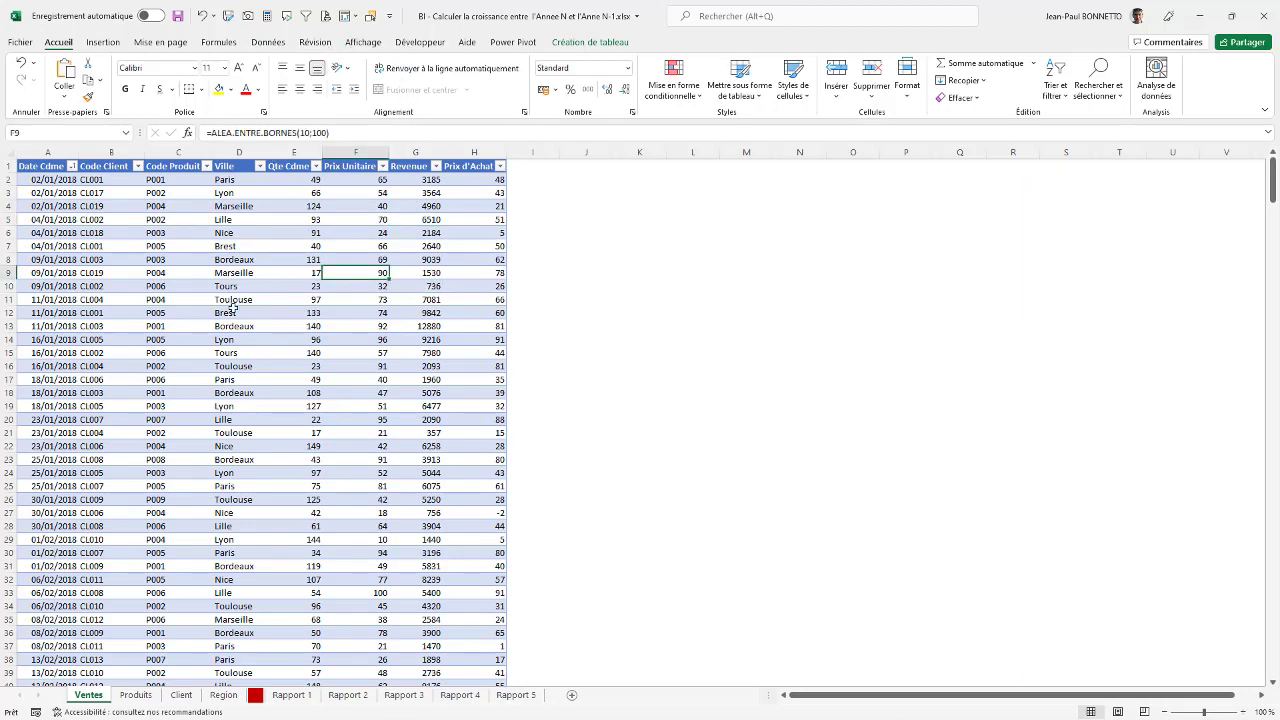
key(Up)
key(Up)
key(Up)
key(Up)
key(Up)
key(Right)
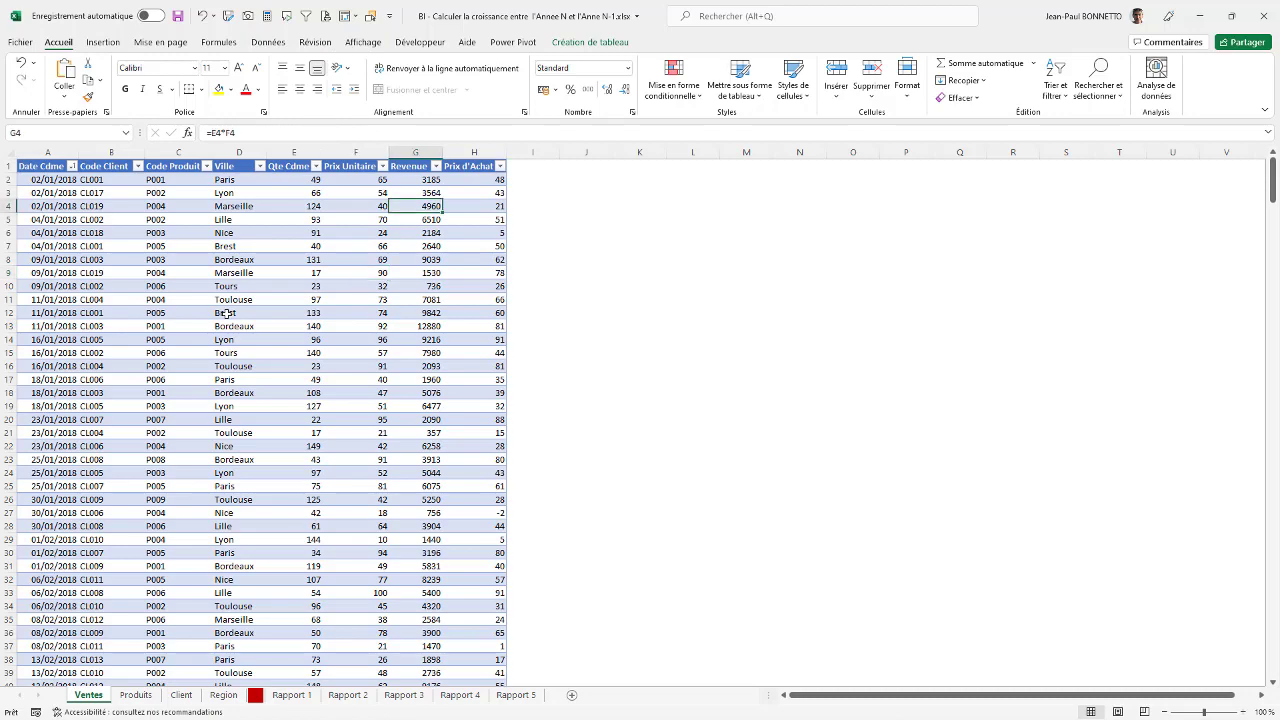
click(226, 314)
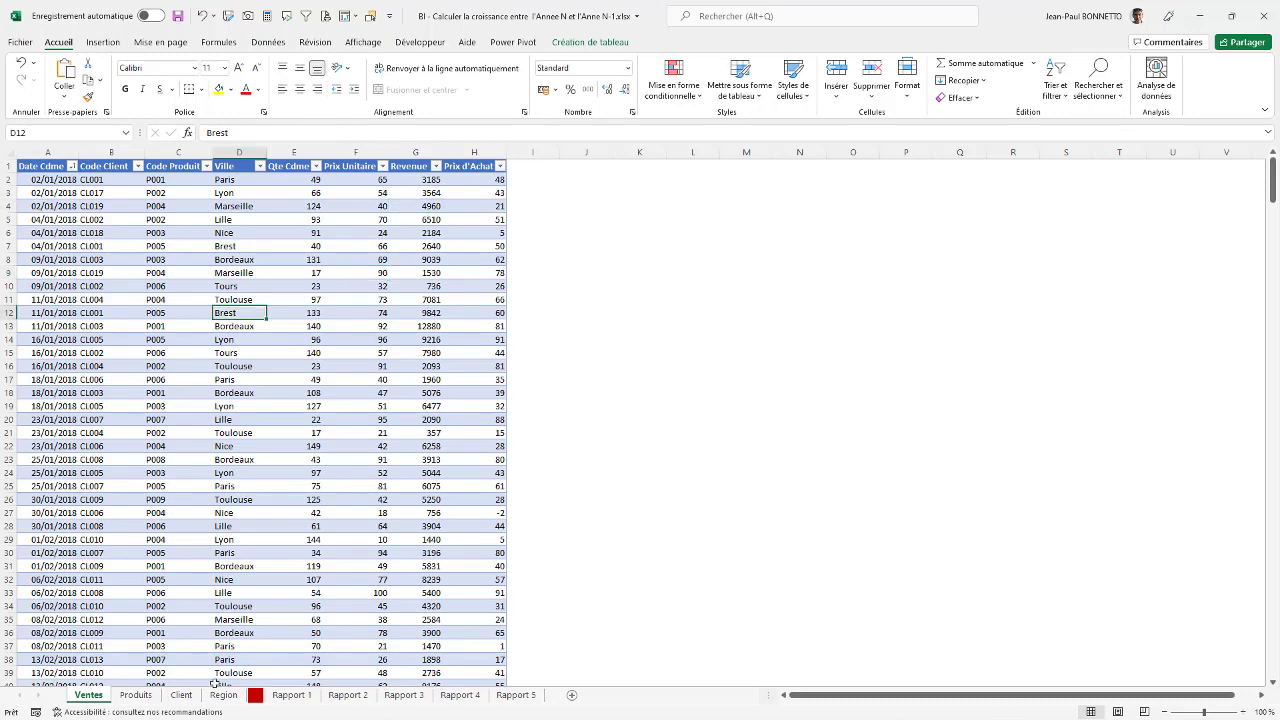
Step: Return to the Rapport 1 sheet and refresh its pivot table
click(291, 694)
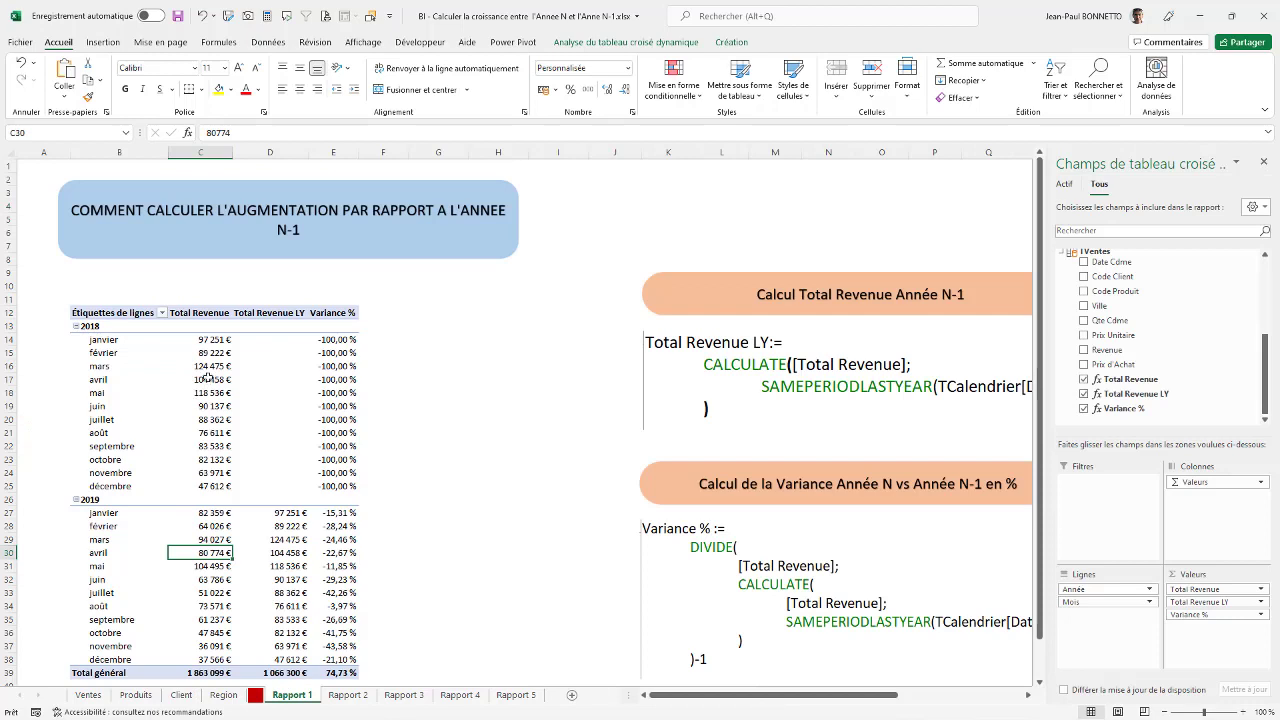
right_click(207, 377)
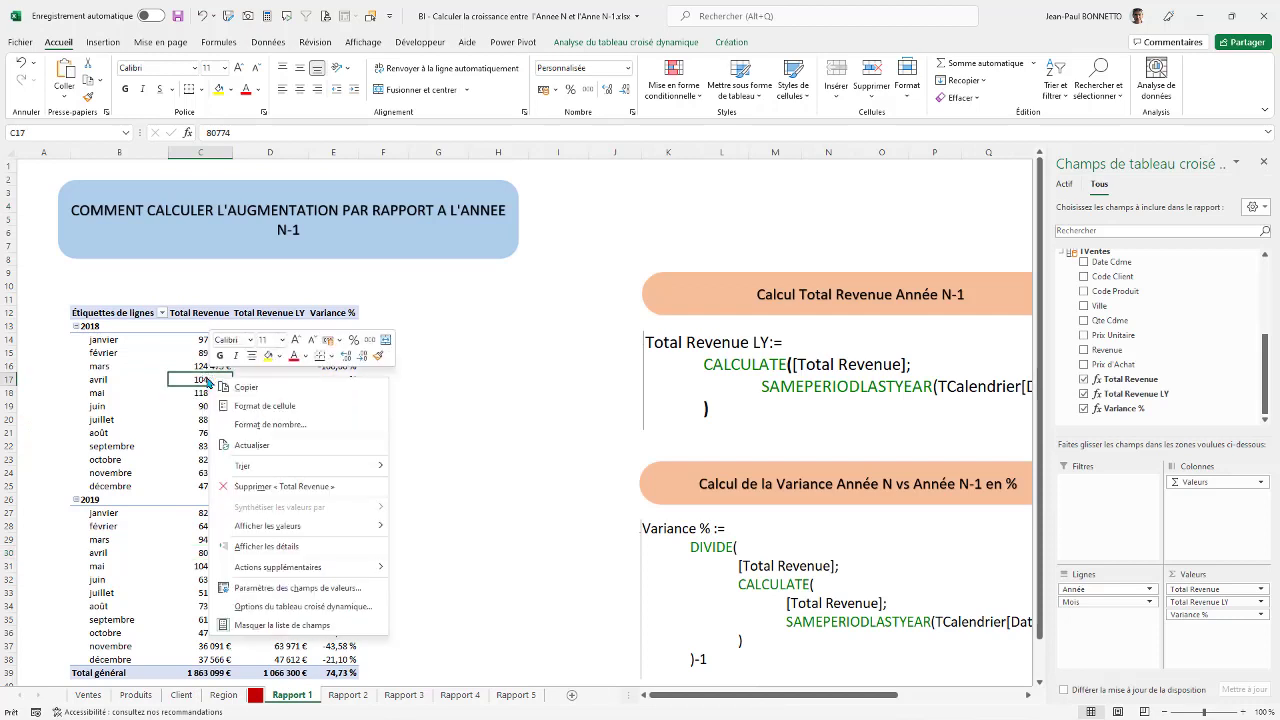
click(250, 446)
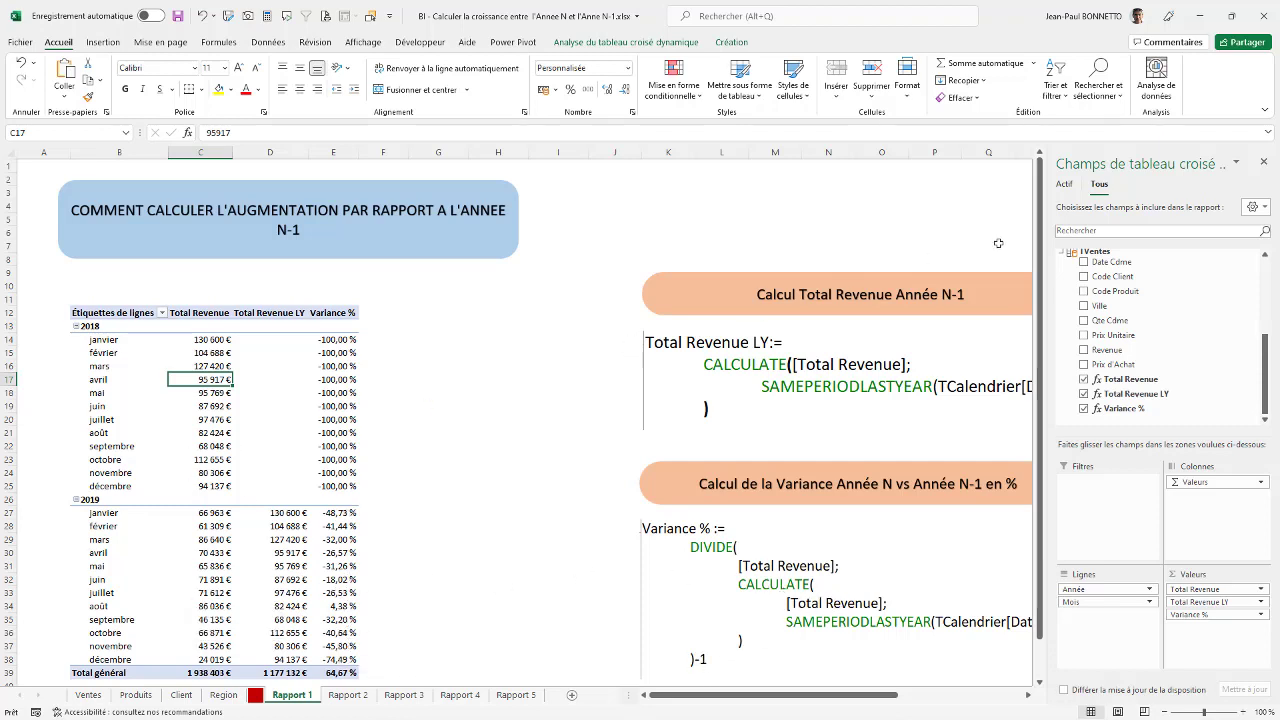
Step: Hide the pivot table's field list and rename the row labels header in B12 as Période
click(1263, 161)
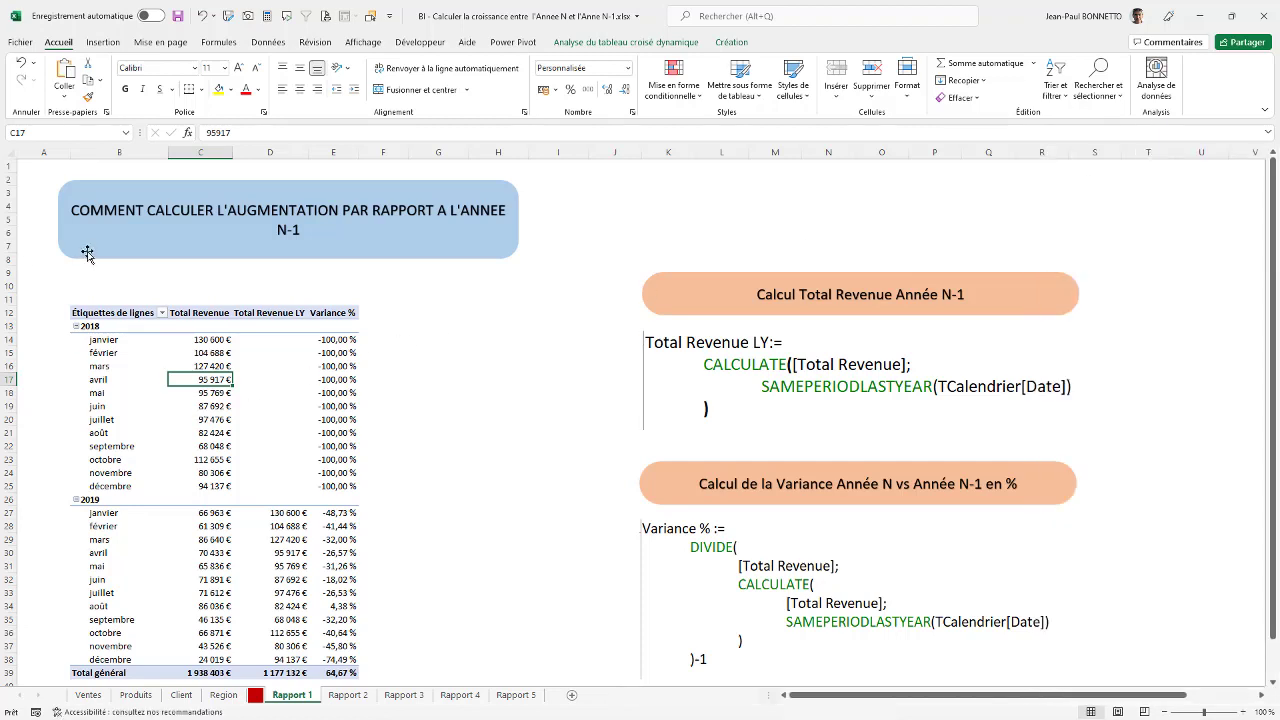
click(140, 313)
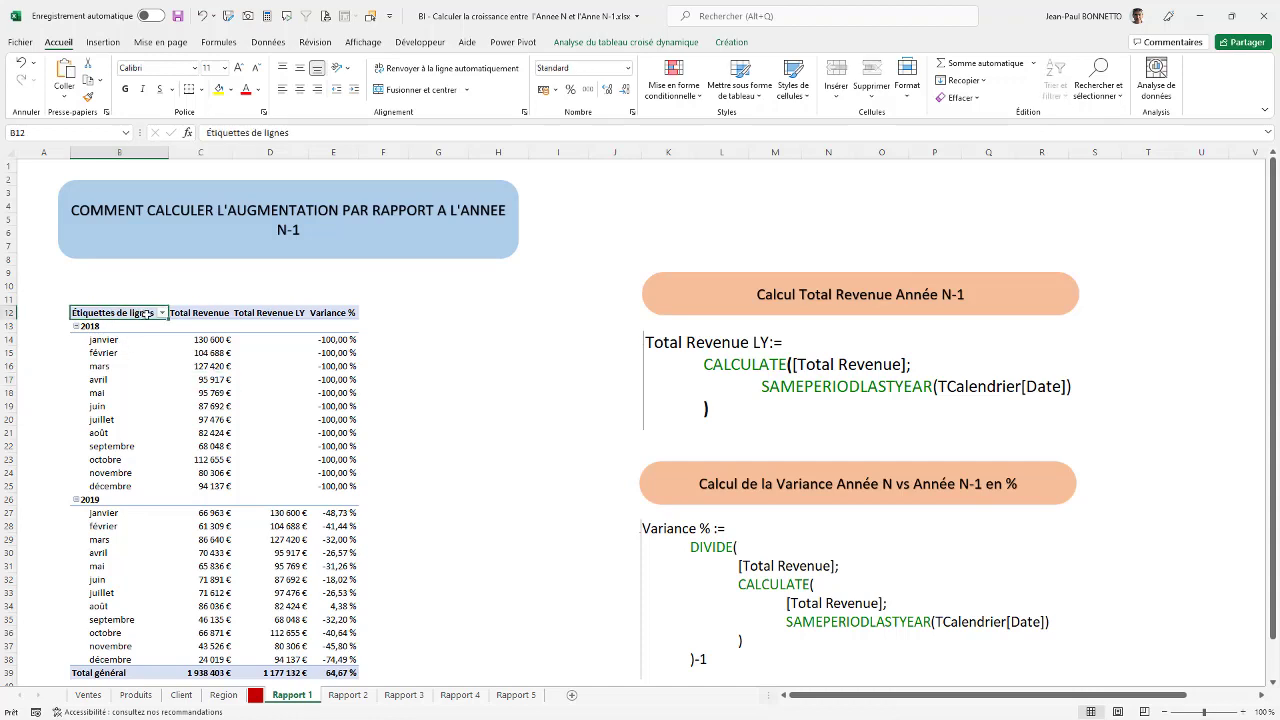
text(Période)
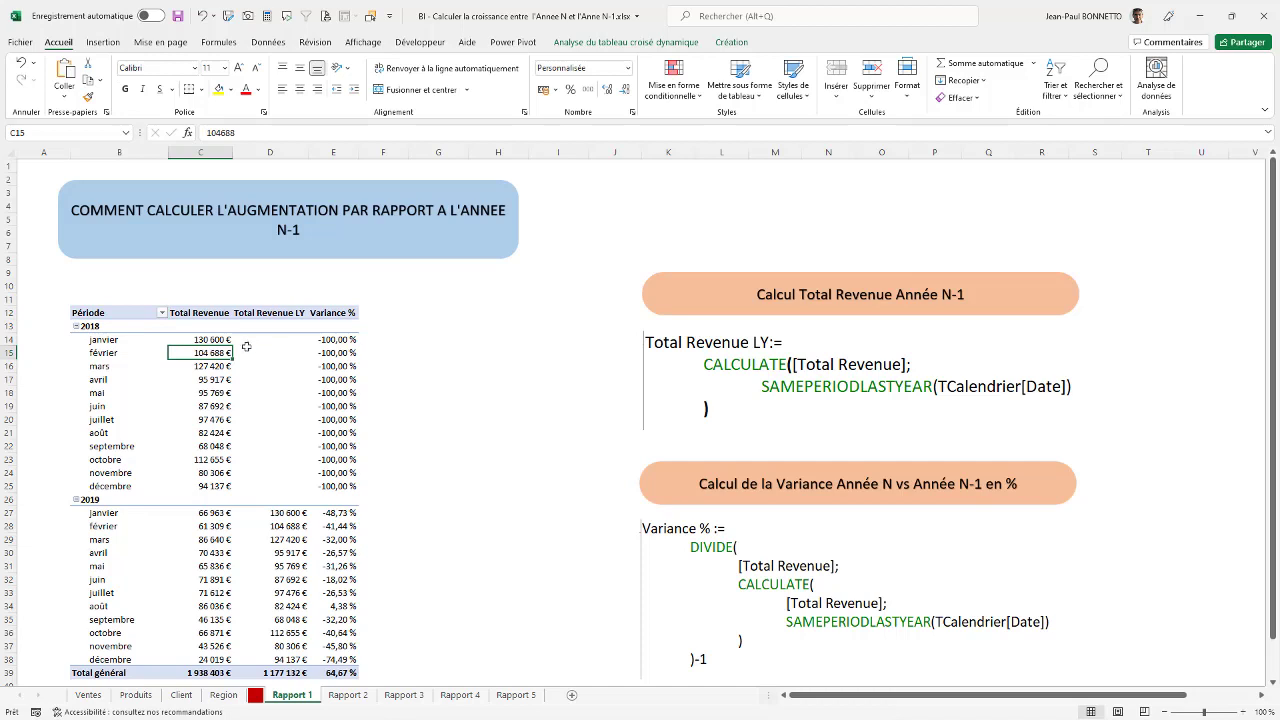
Step: Check the refreshed 2019 figures, comparing March's Total Revenue with its Total Revenue LY and Variance %
click(204, 540)
click(285, 542)
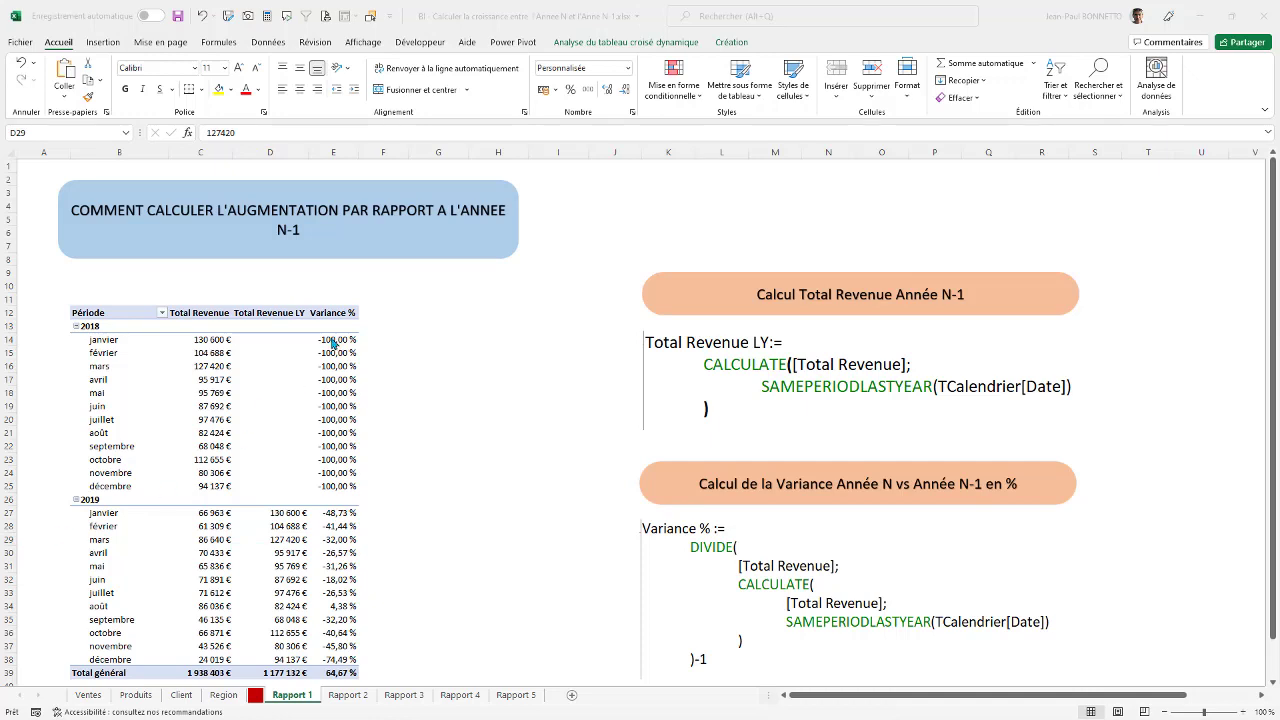
click(275, 537)
click(288, 525)
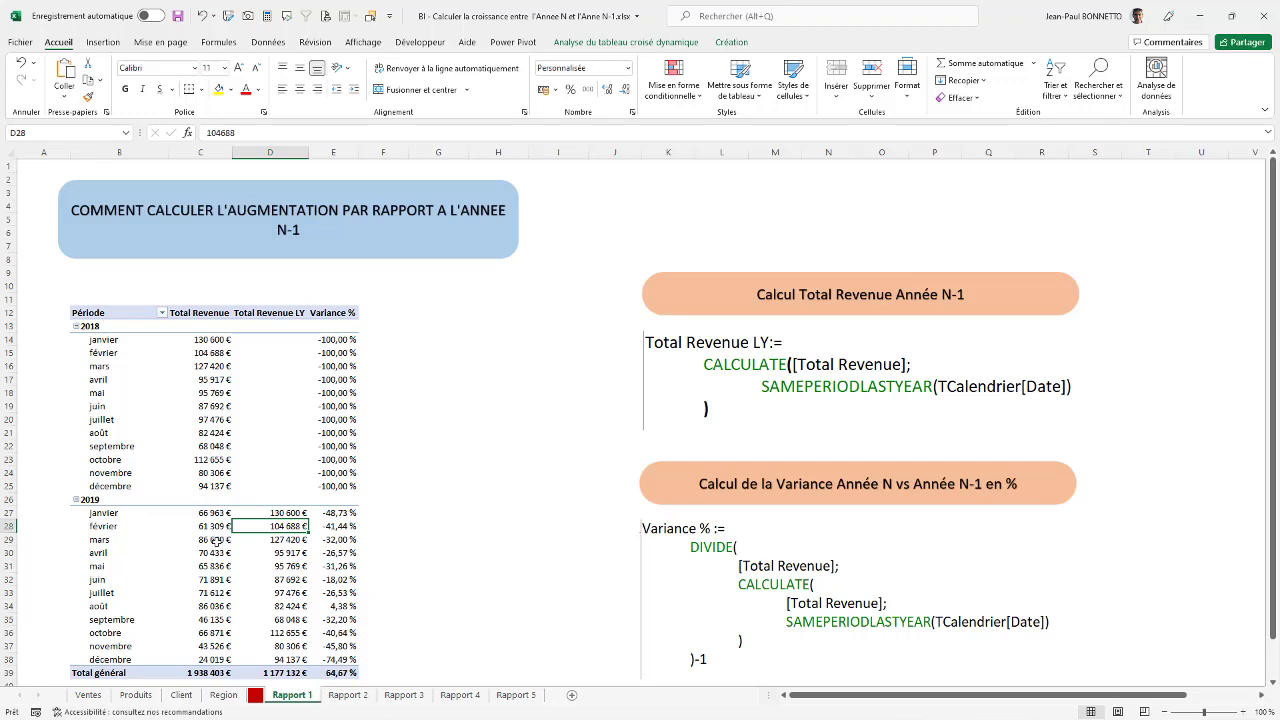
click(272, 539)
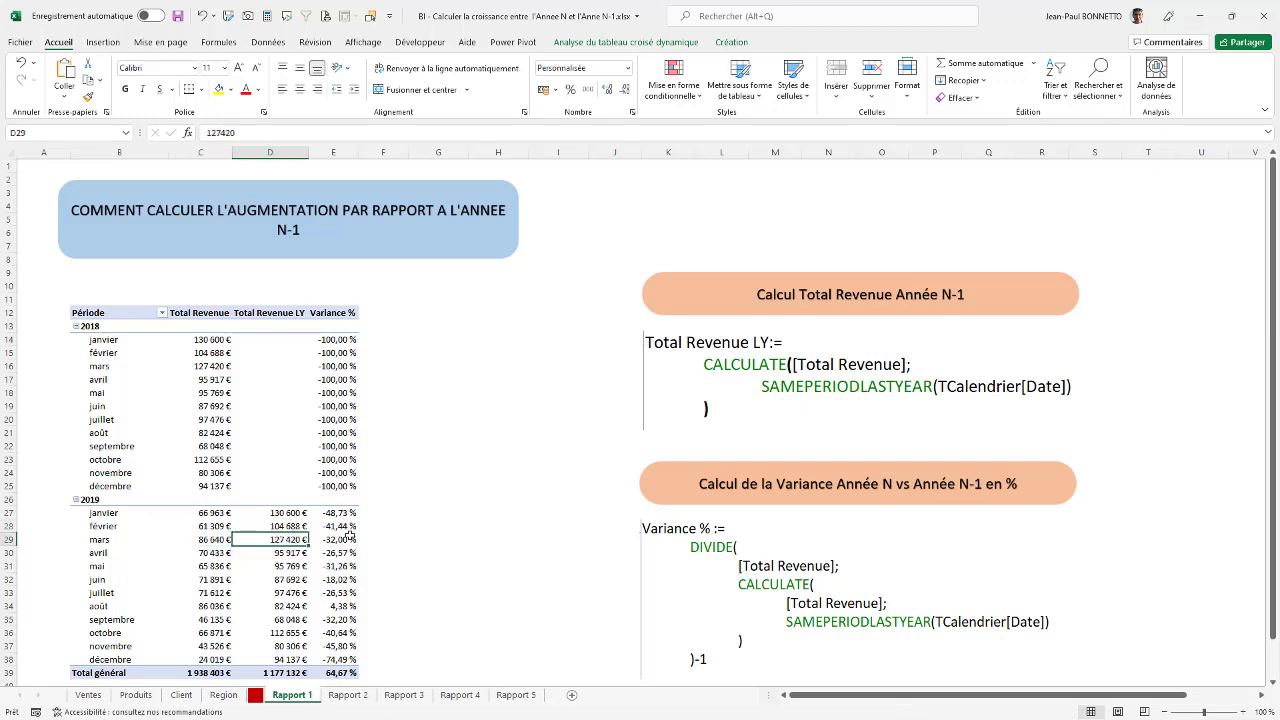
click(345, 539)
click(199, 542)
click(288, 540)
click(338, 541)
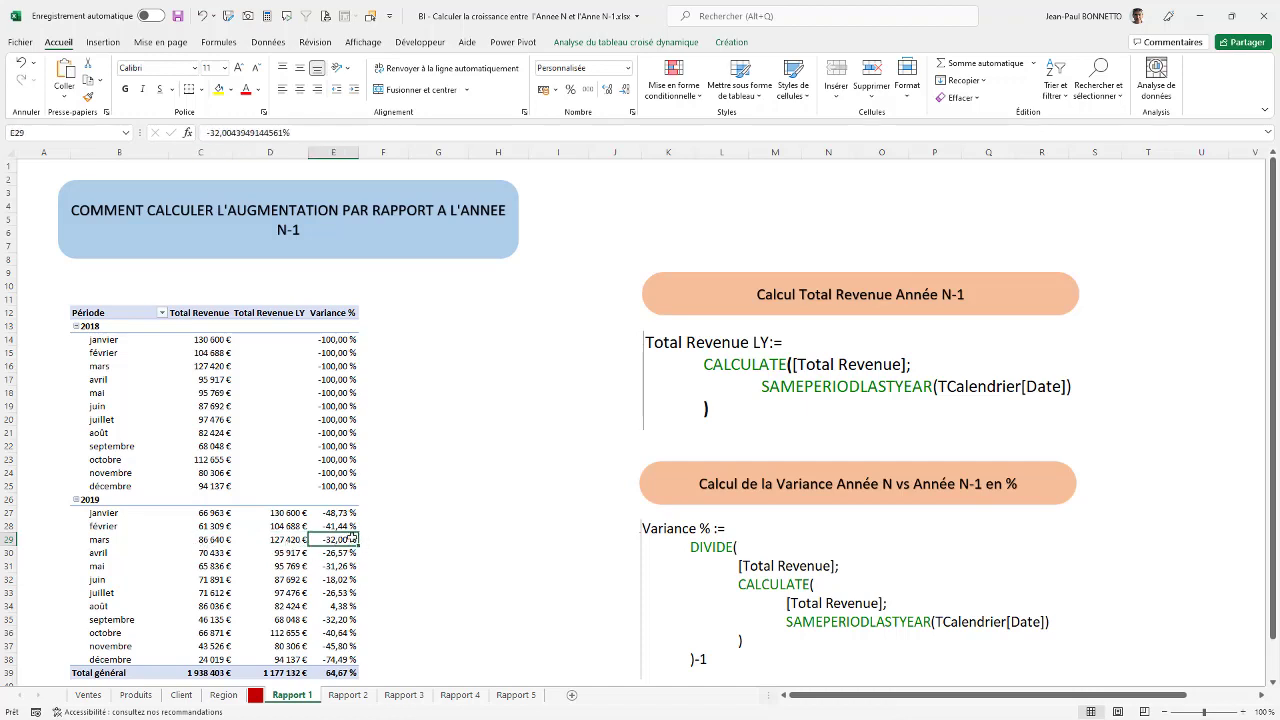
click(278, 540)
click(229, 545)
click(290, 539)
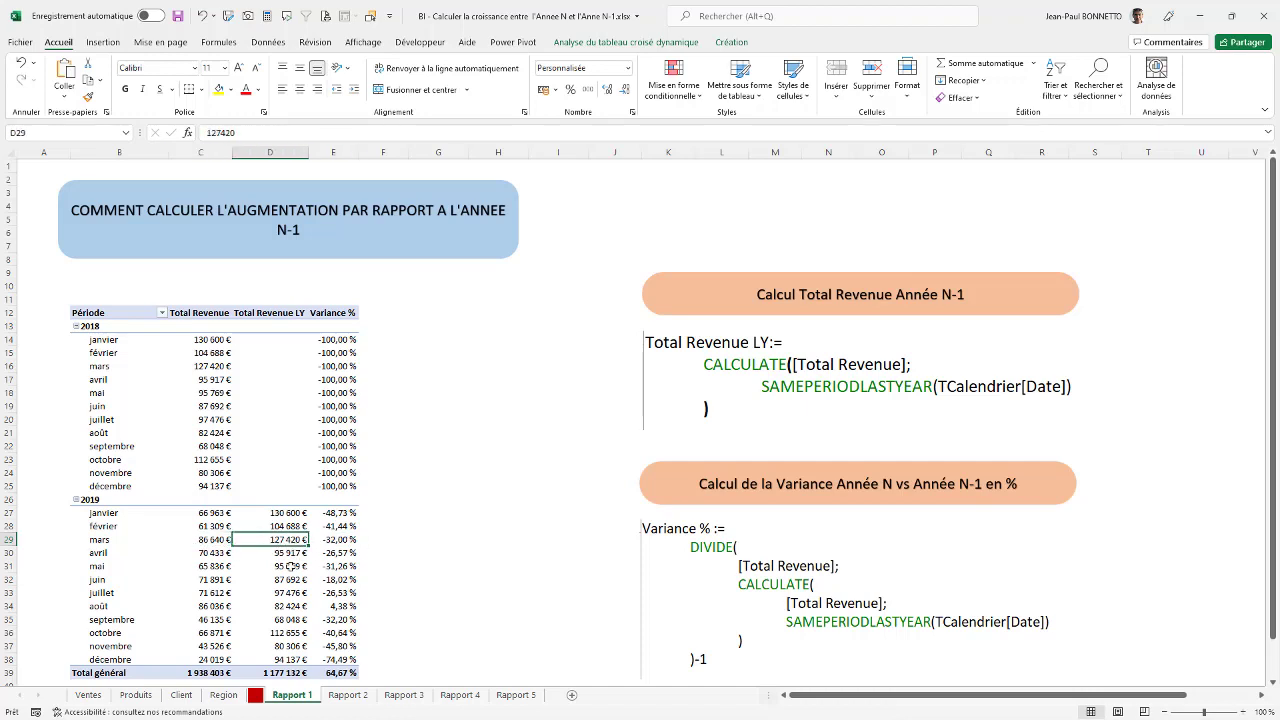
Step: Copy the whole pivot table from Rapport 1 and paste it at cell B10 of the Rapport 2 sheet
mouse_move(286, 567)
drag(95, 314, 343, 673)
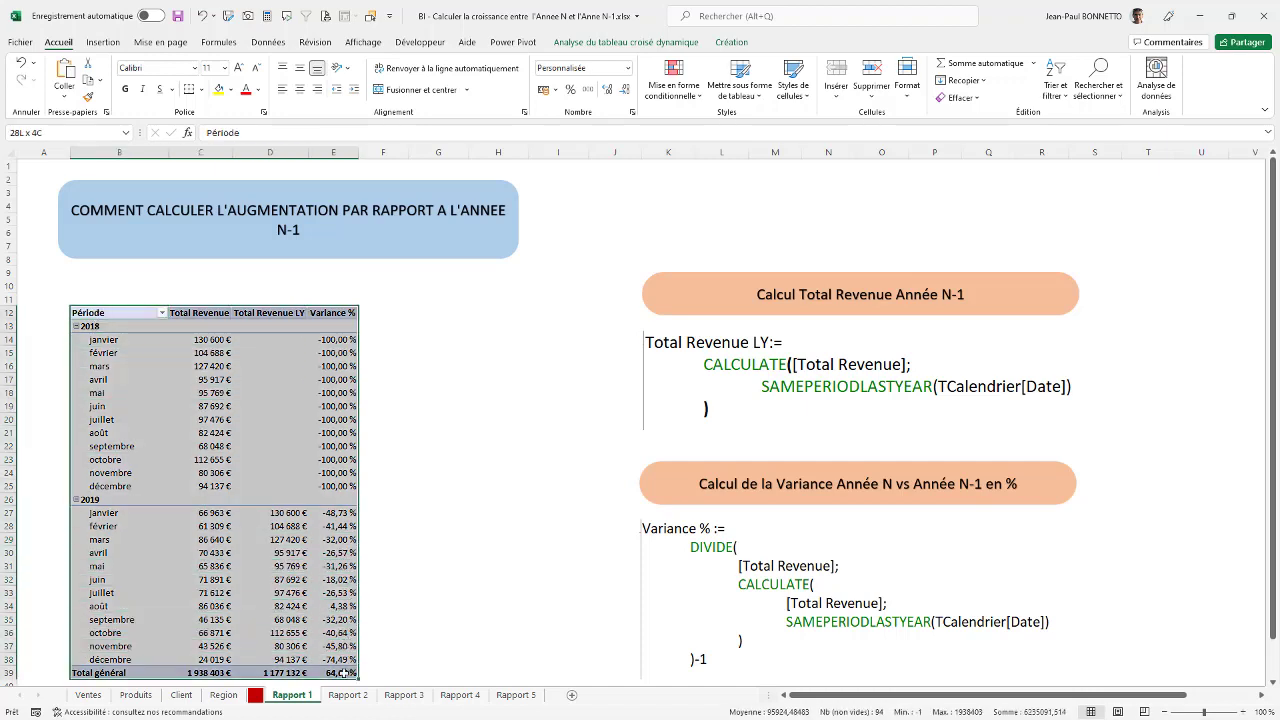
key(ctrl+c)
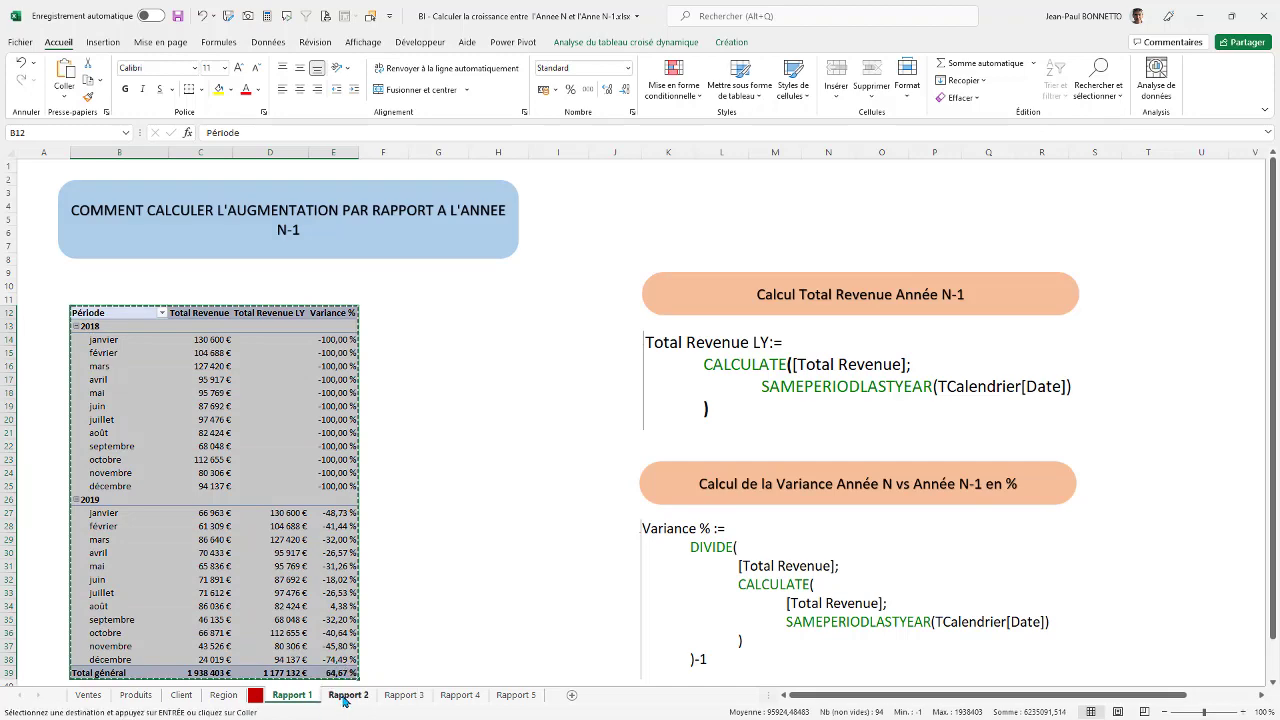
click(347, 695)
click(93, 284)
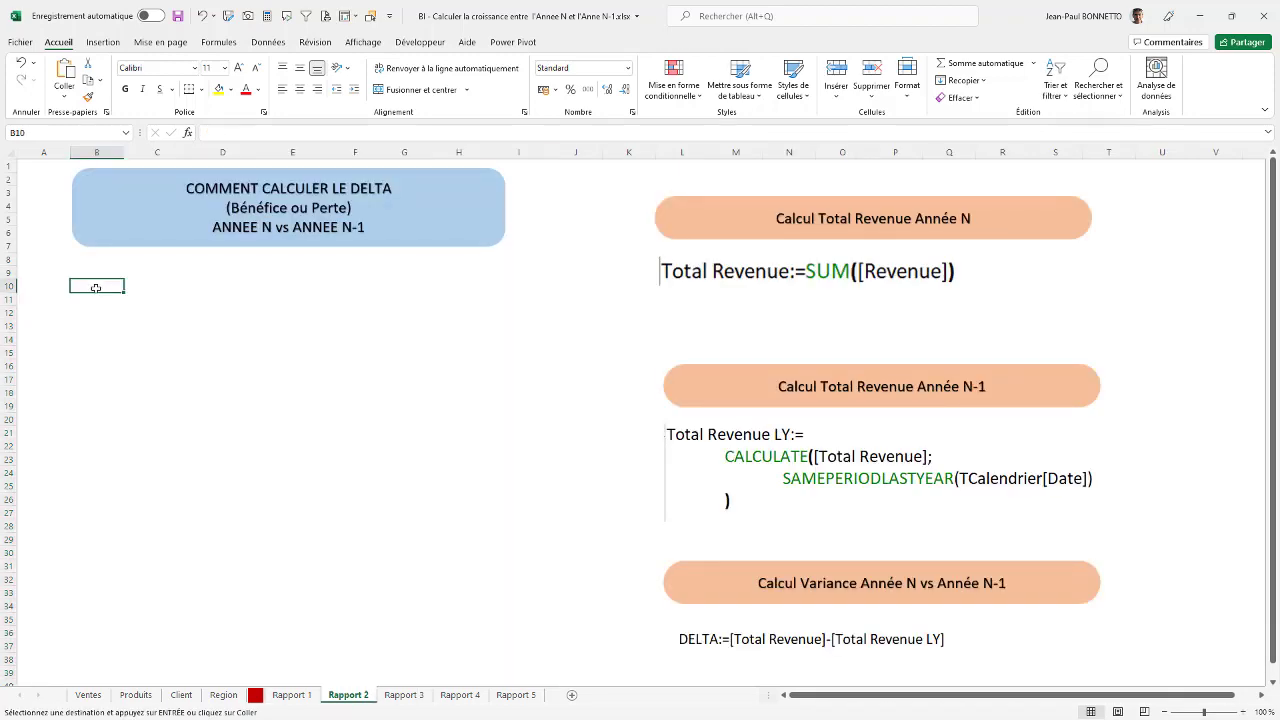
key(ctrl+v)
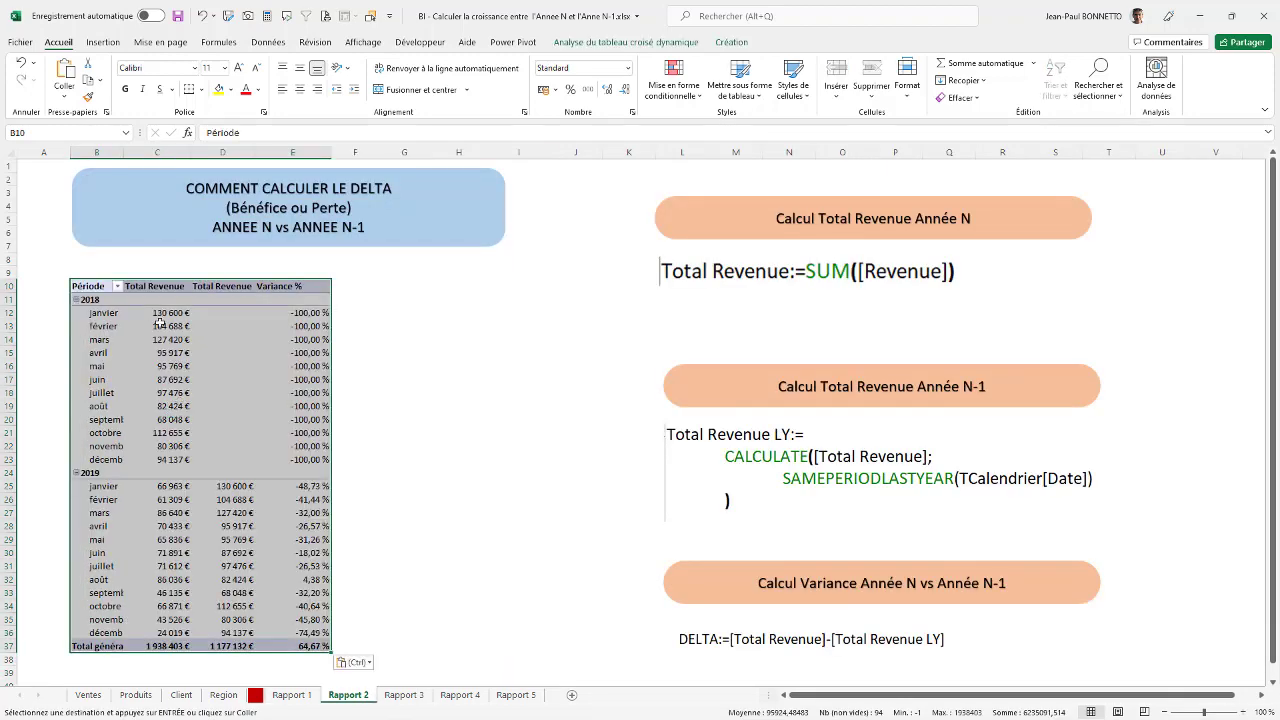
click(187, 366)
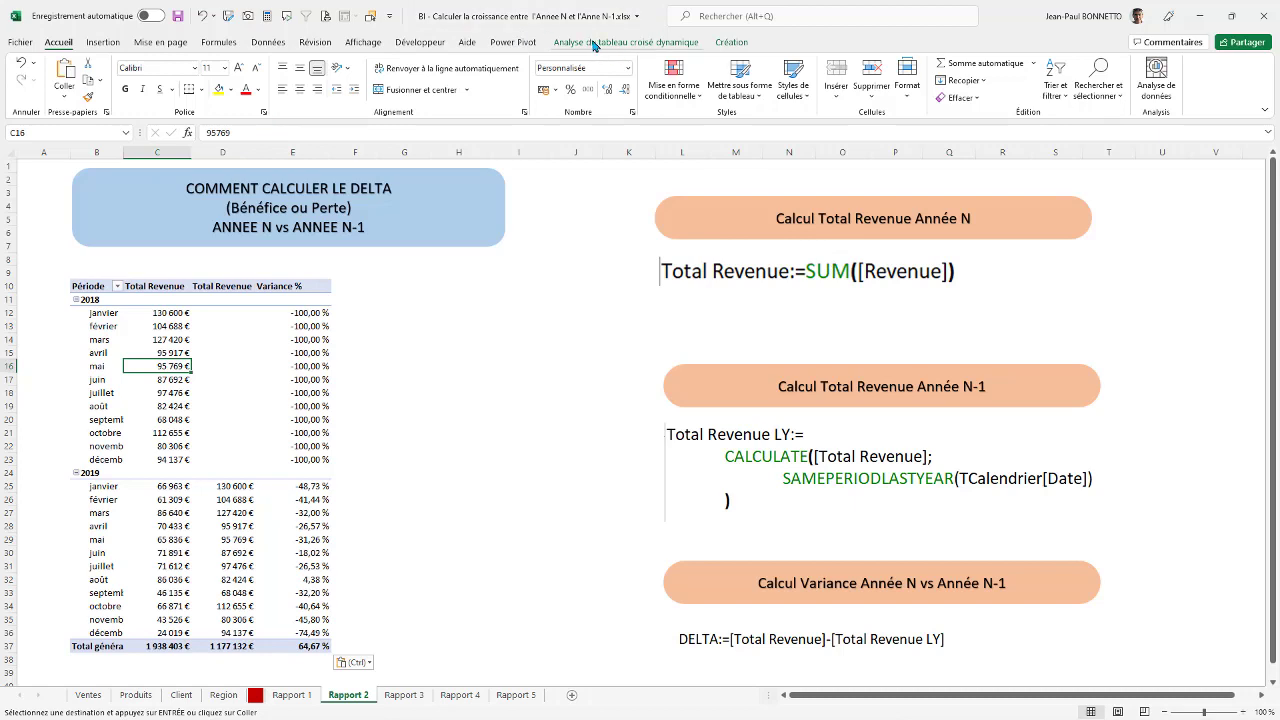
Step: Open the Power Pivot data model and start a measure named Variance in the empty TVentes calculation cell below Total Revenue LY
click(513, 43)
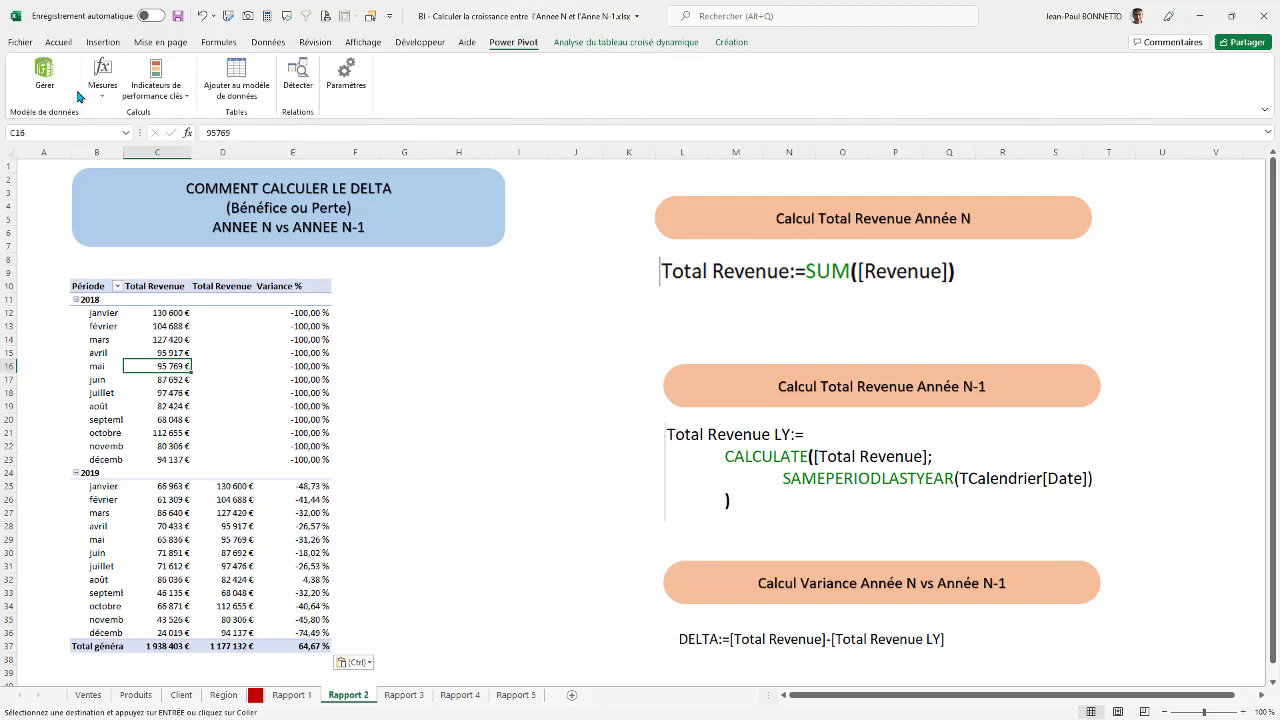
click(43, 73)
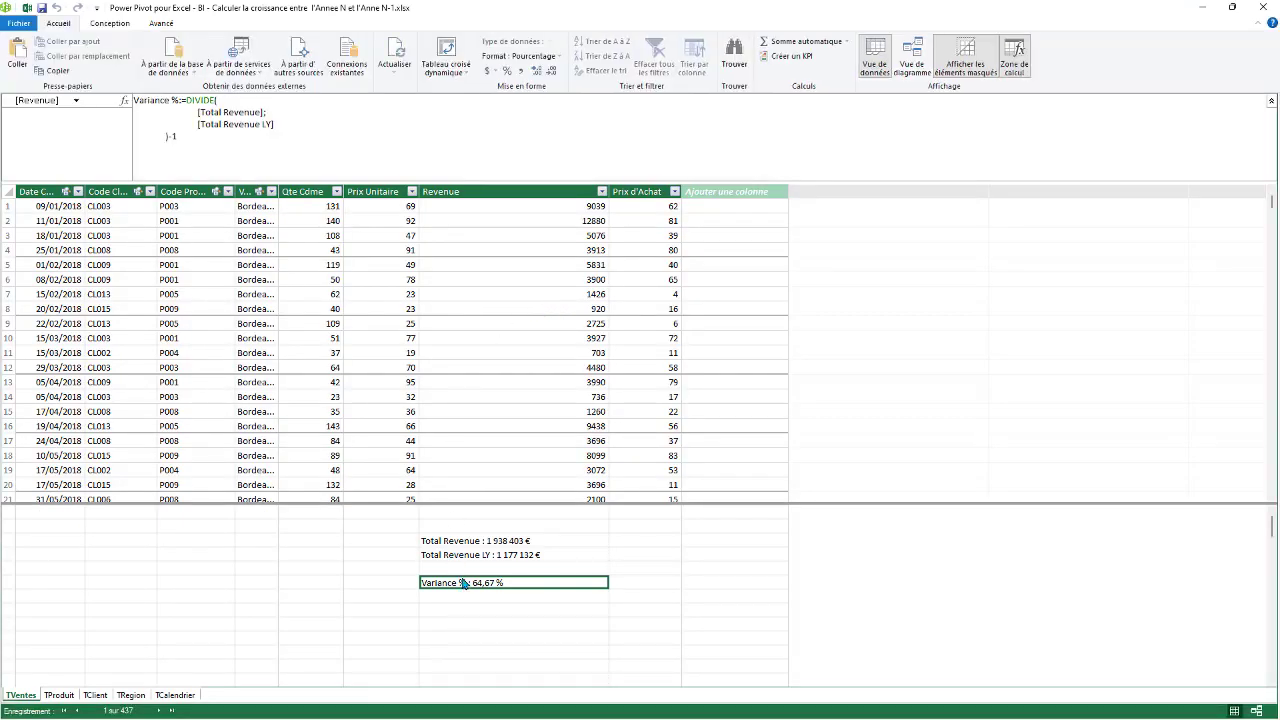
click(467, 569)
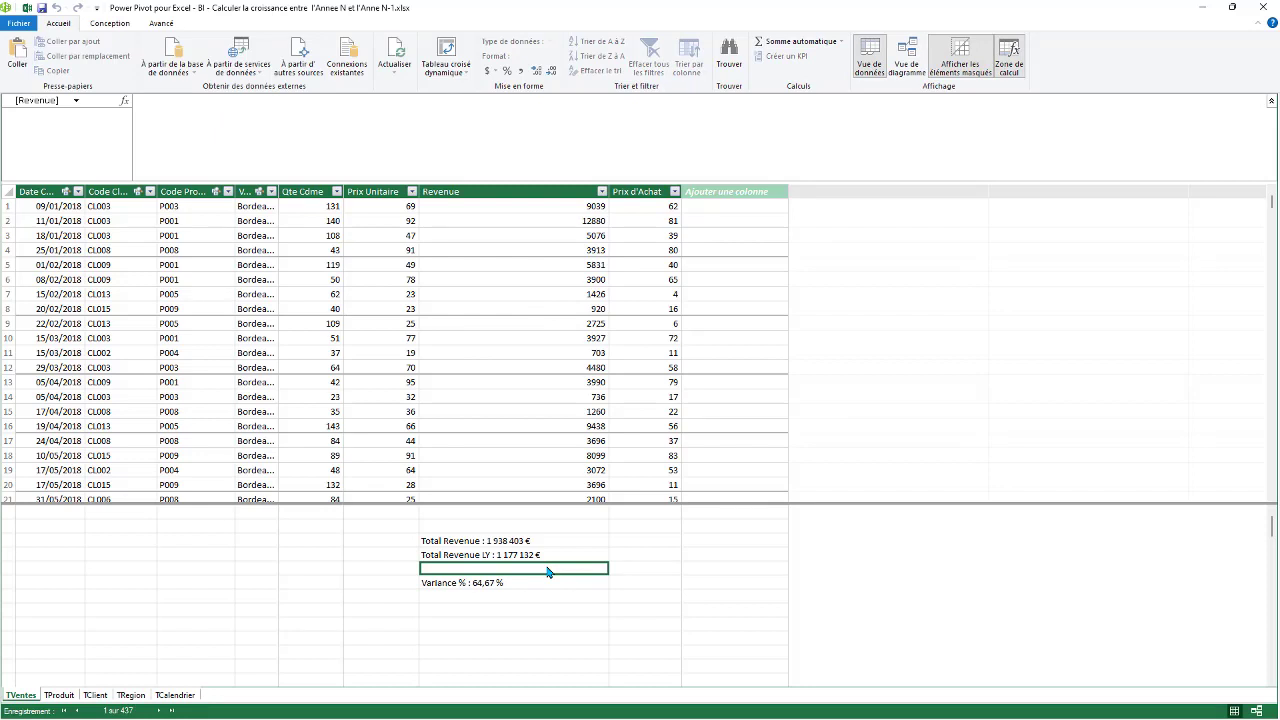
click(183, 119)
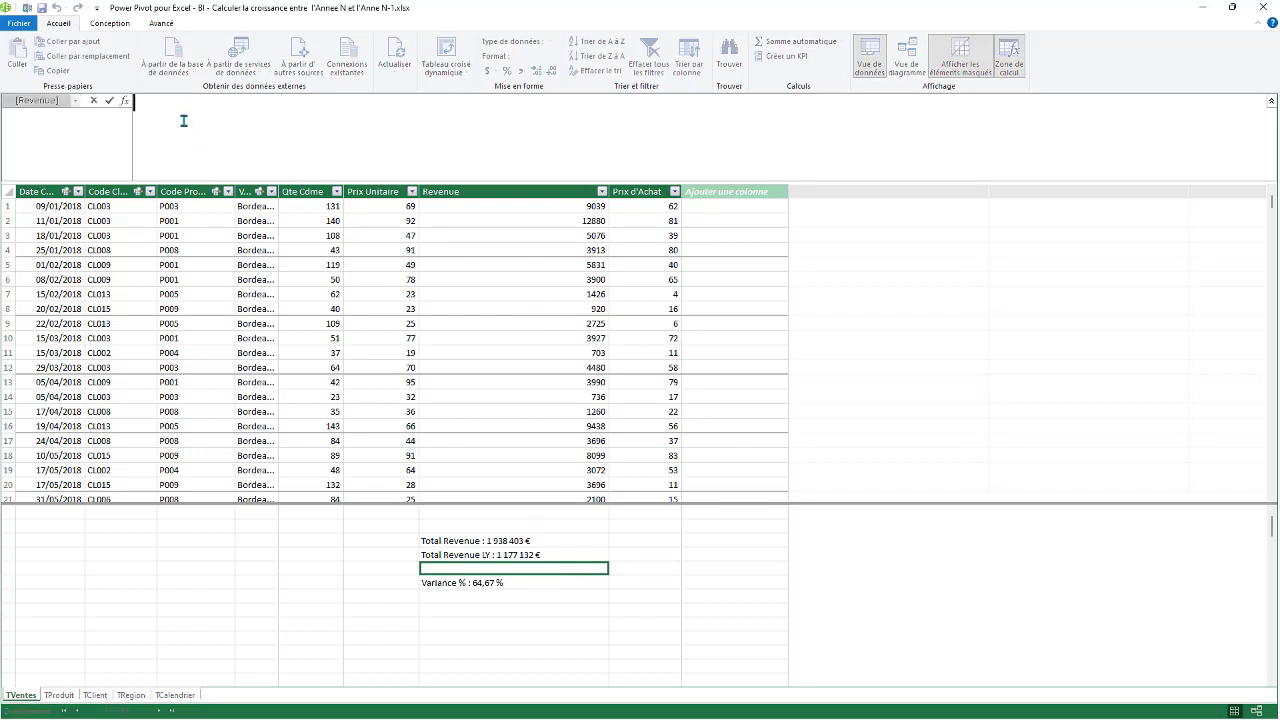
text(Variance := )
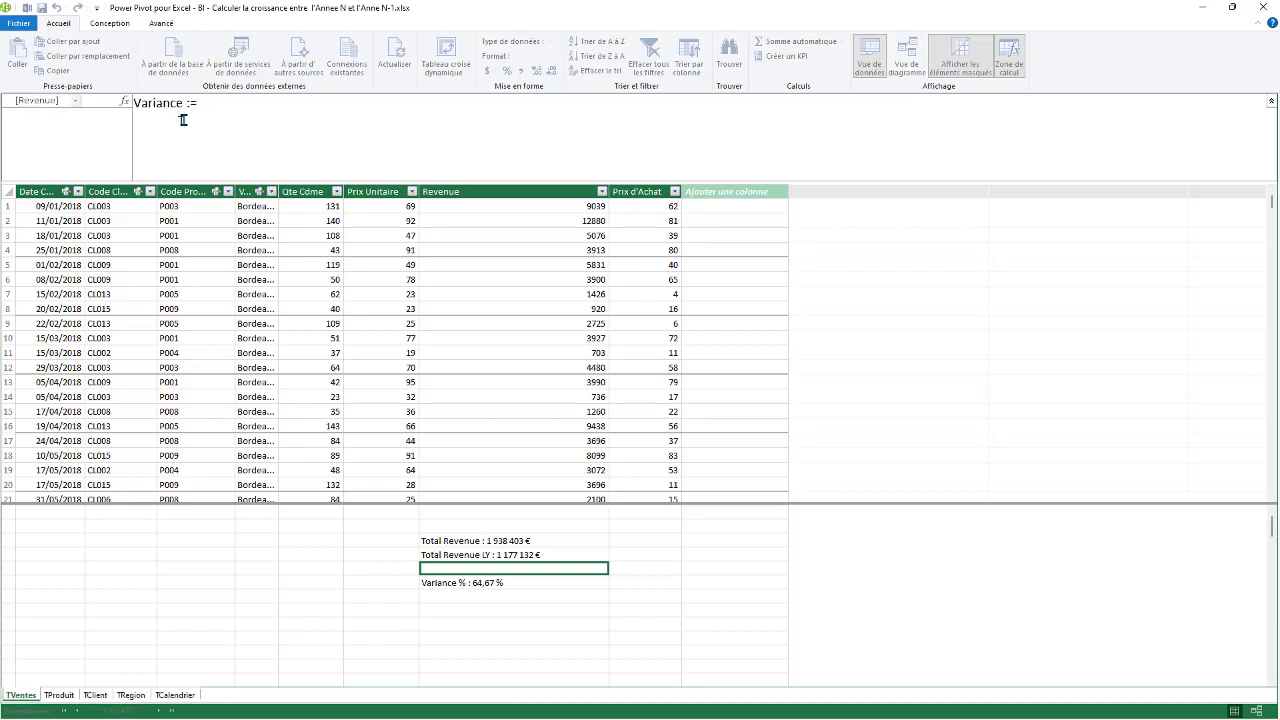
Step: Complete the Variance measure as [Total Revenue]-[Total Revenue LY]
text(Tot)
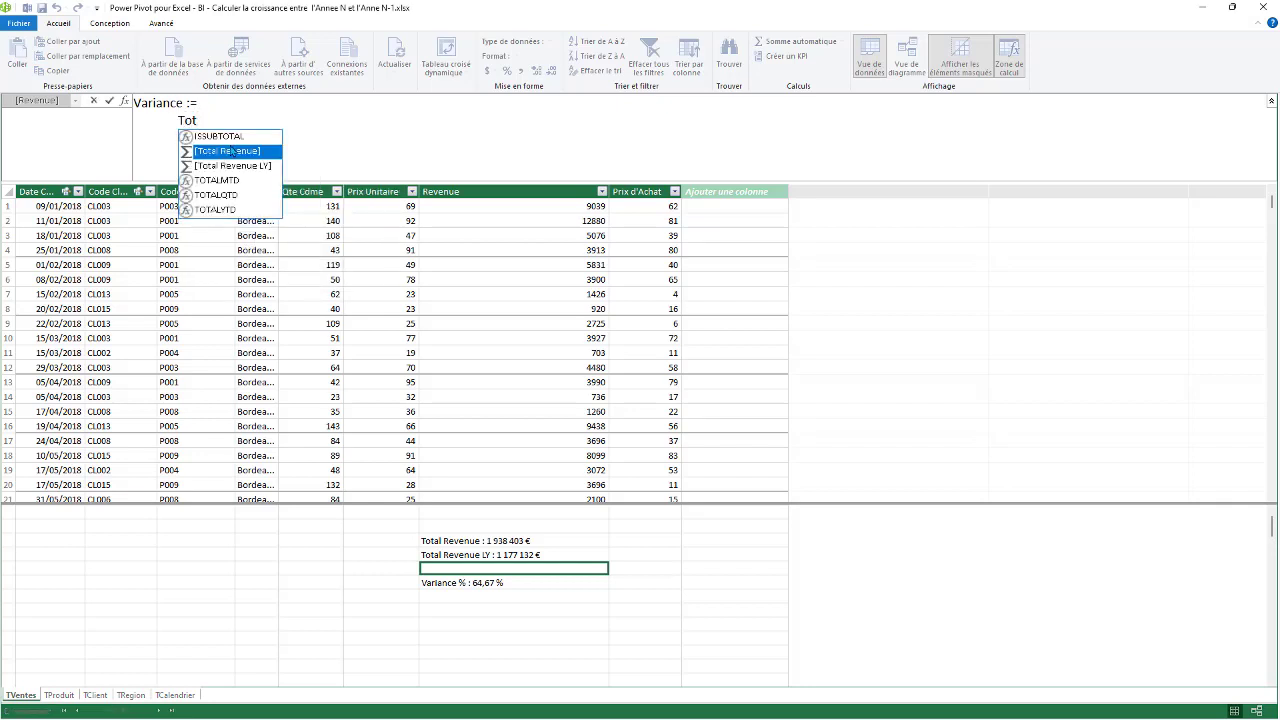
double_click(232, 150)
text(-Toto)
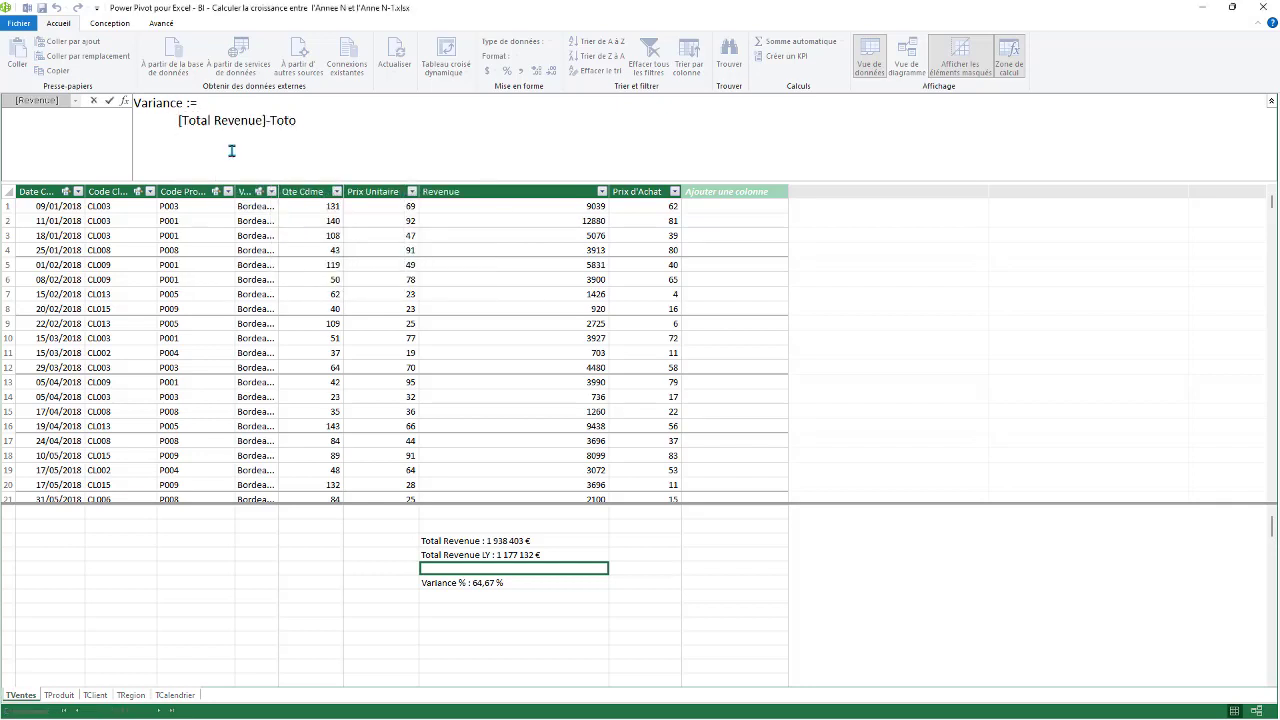
key(BackSpace)
text(a)
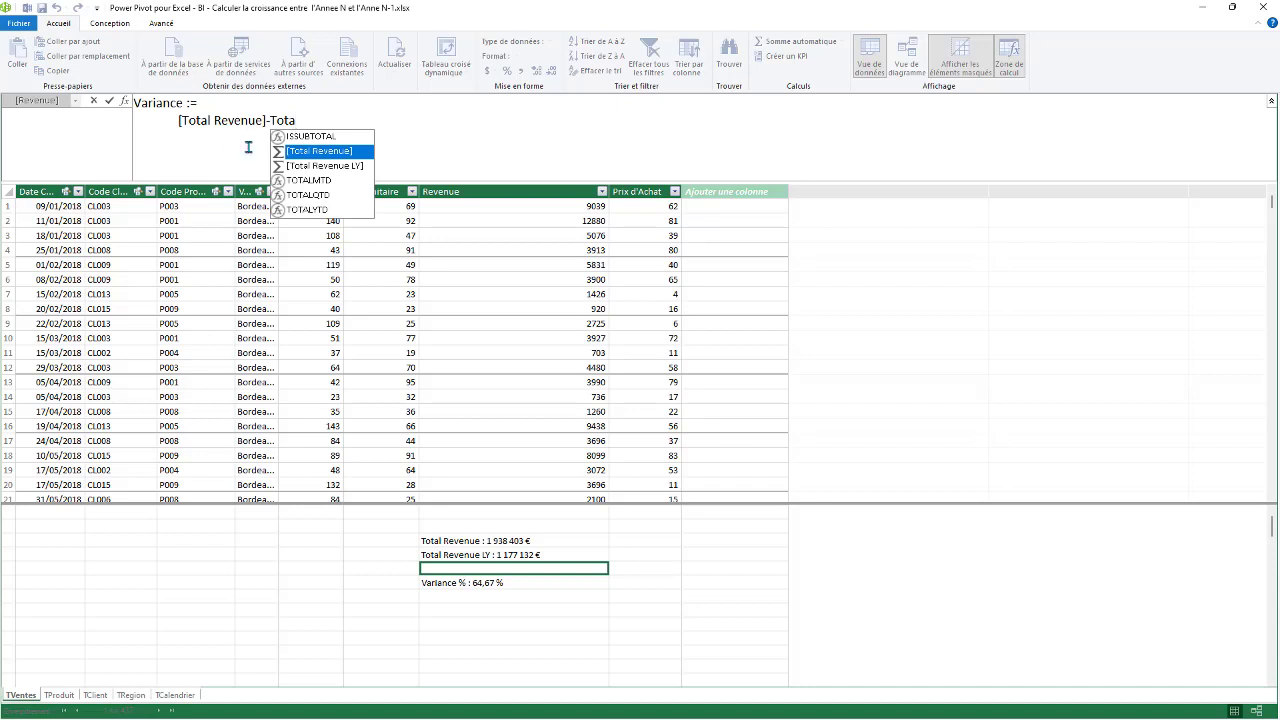
click(325, 166)
double_click(325, 166)
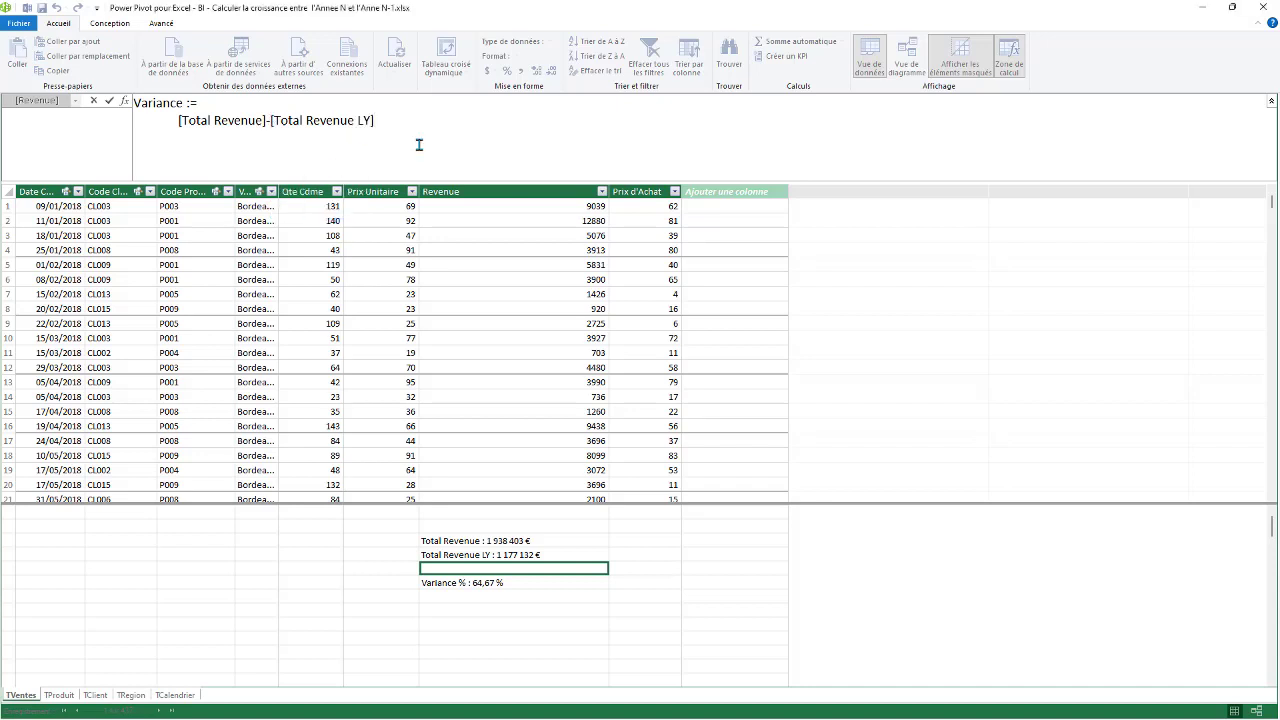
key(Return)
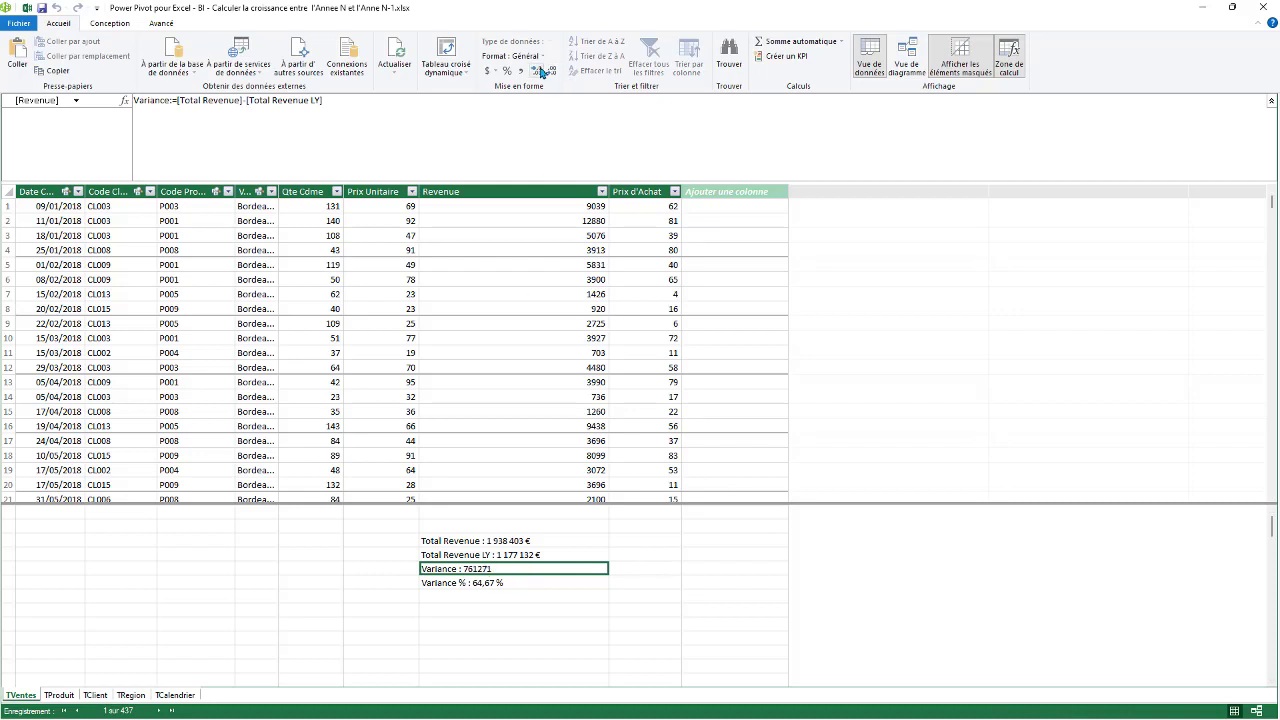
Step: Format the Variance measure as € Français (France) currency without decimals
click(487, 71)
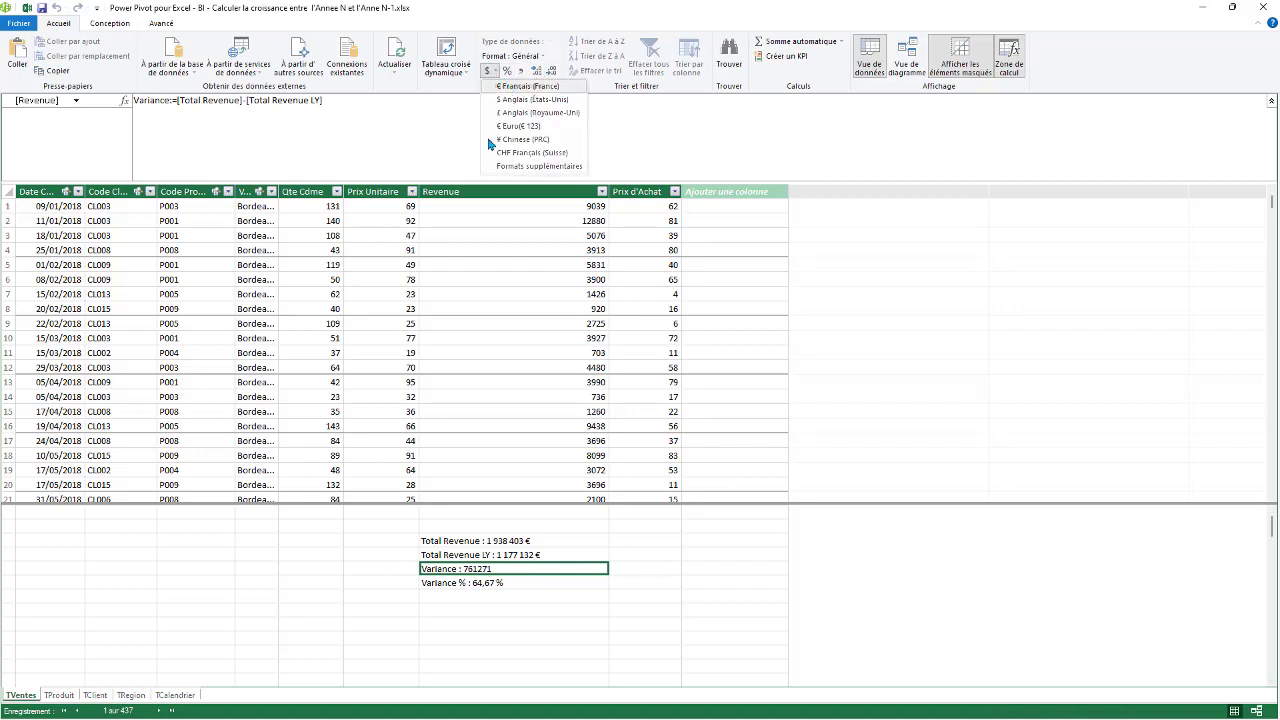
click(524, 86)
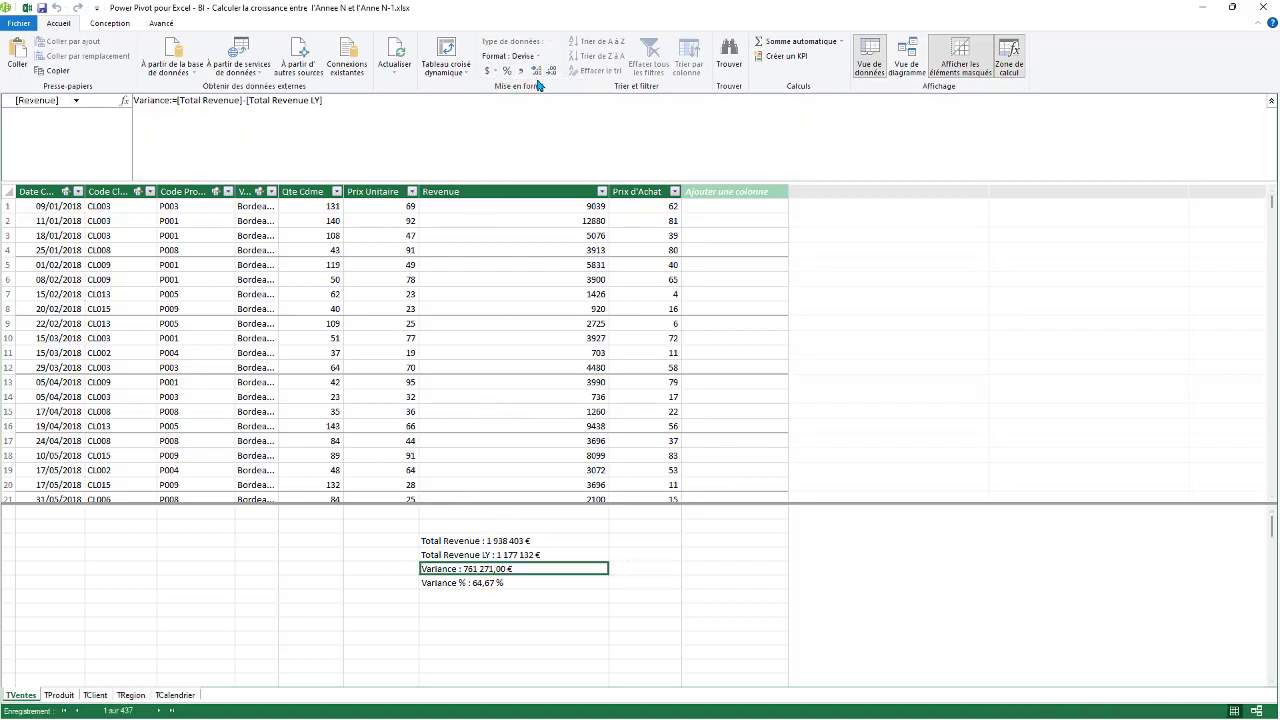
click(551, 71)
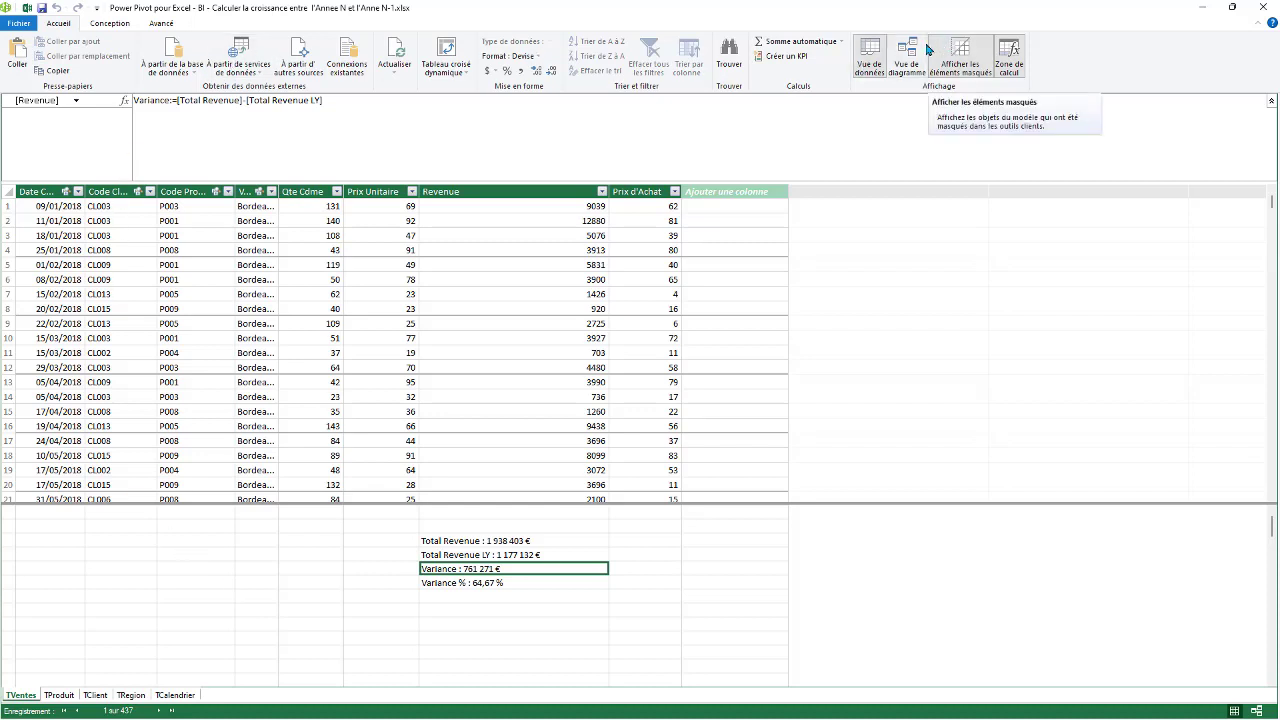
Step: Return to the Rapport 2 pivot table and add TVentes' Variance measure to its values between Total Revenue LY and Variance %
click(1260, 7)
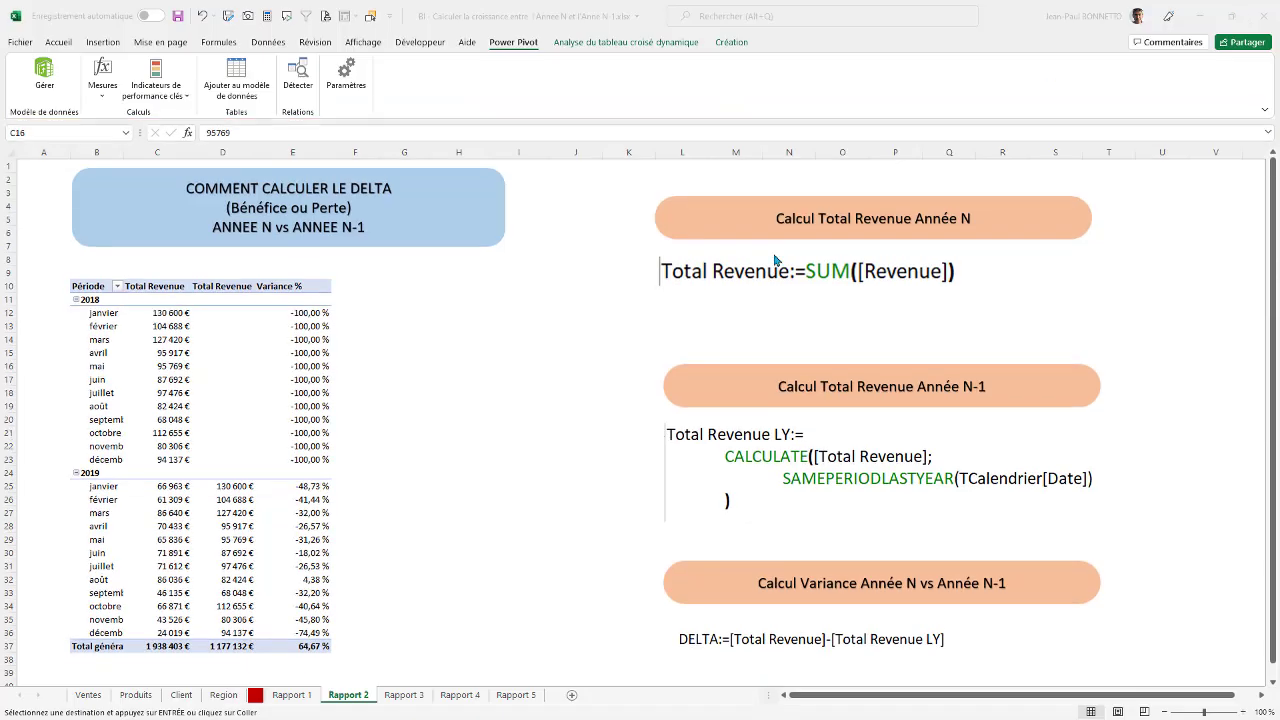
click(180, 327)
click(626, 42)
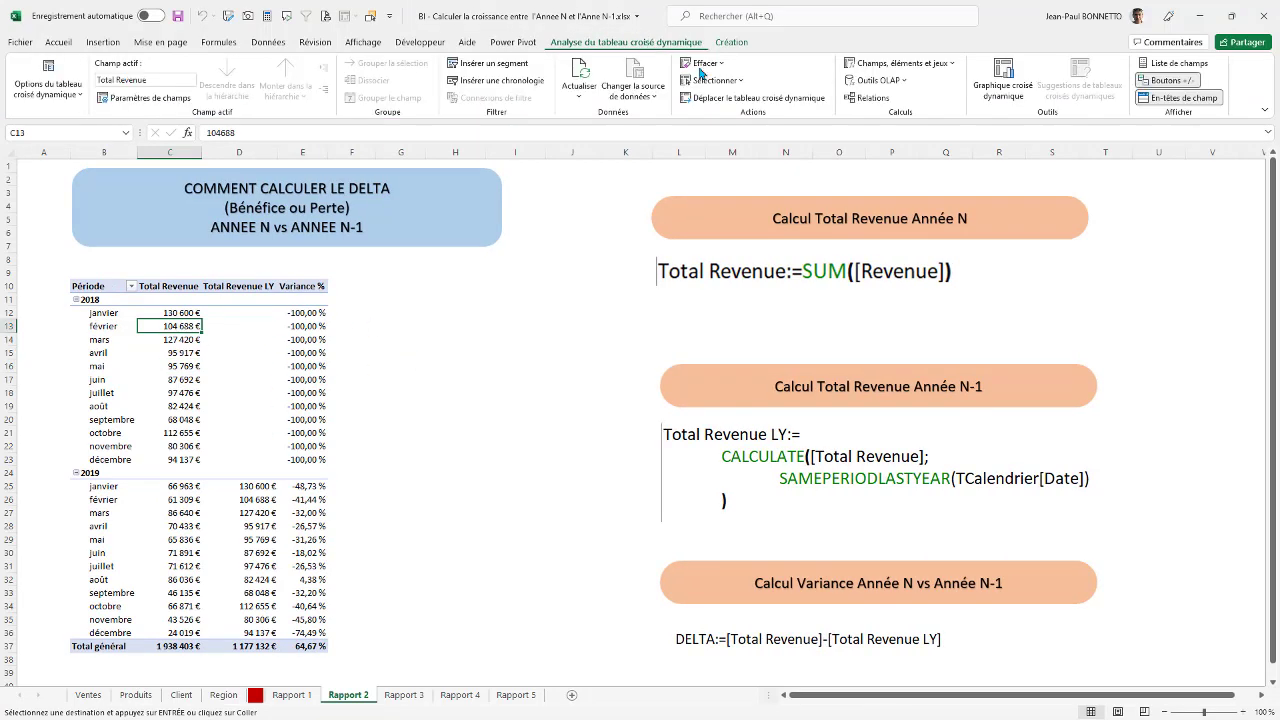
click(1195, 64)
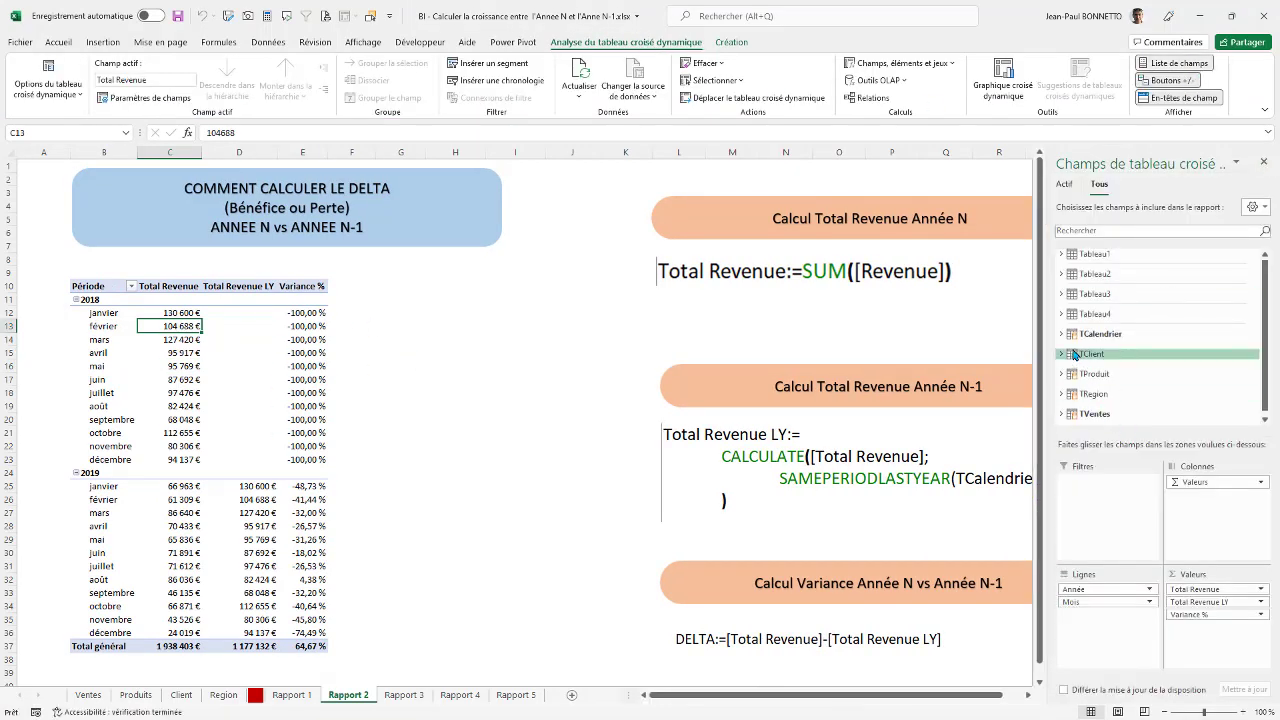
click(1063, 414)
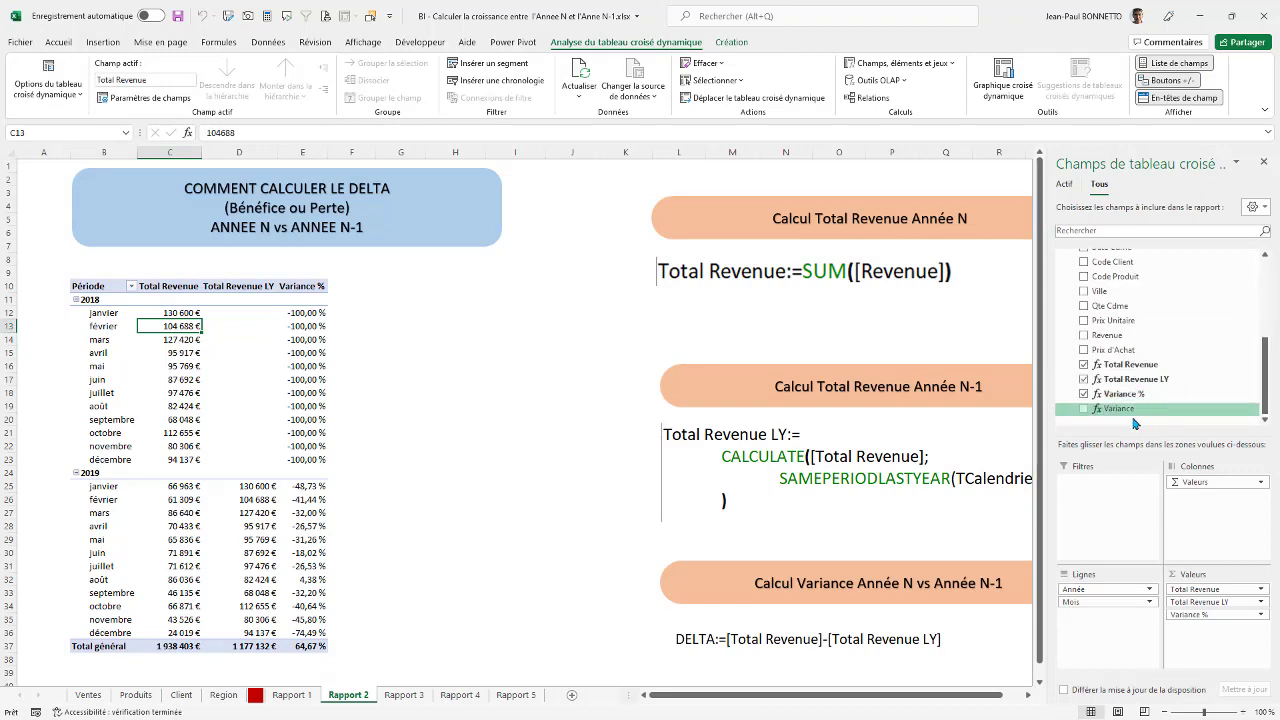
drag(1118, 409, 1196, 615)
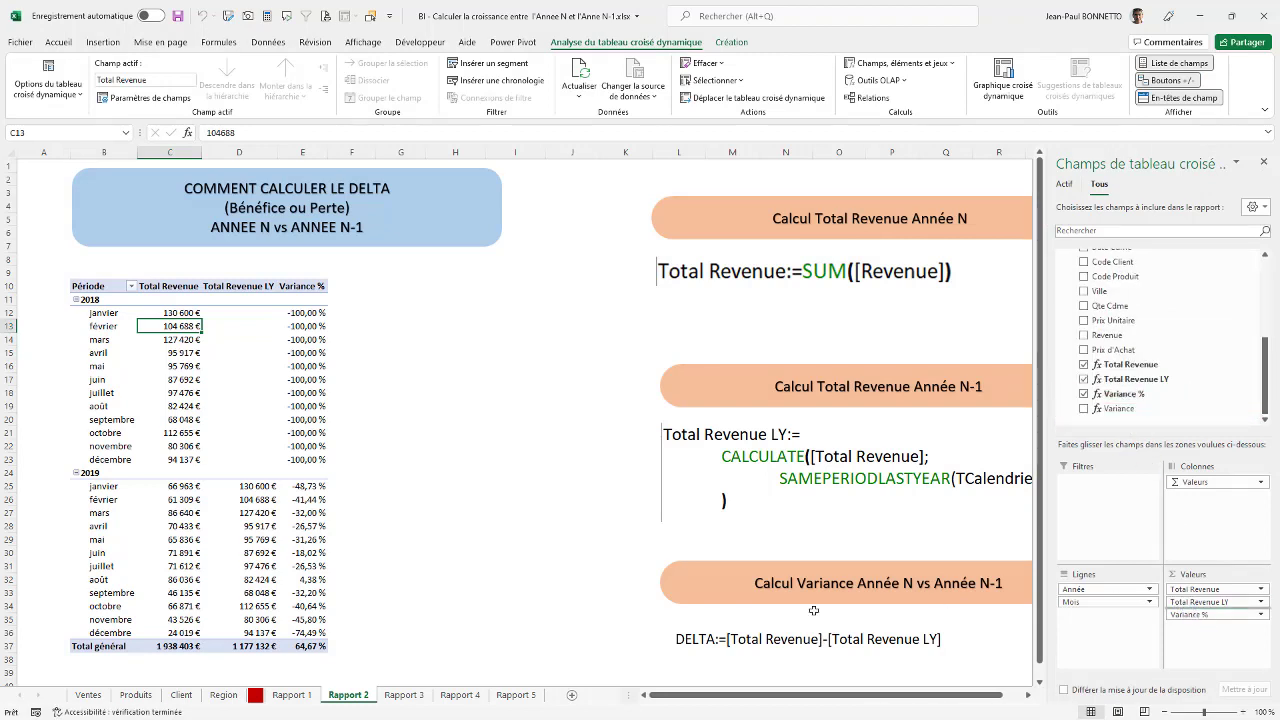
Step: Check the 2019 Variance amounts against Total Revenue LY for March, June, August and November
click(267, 515)
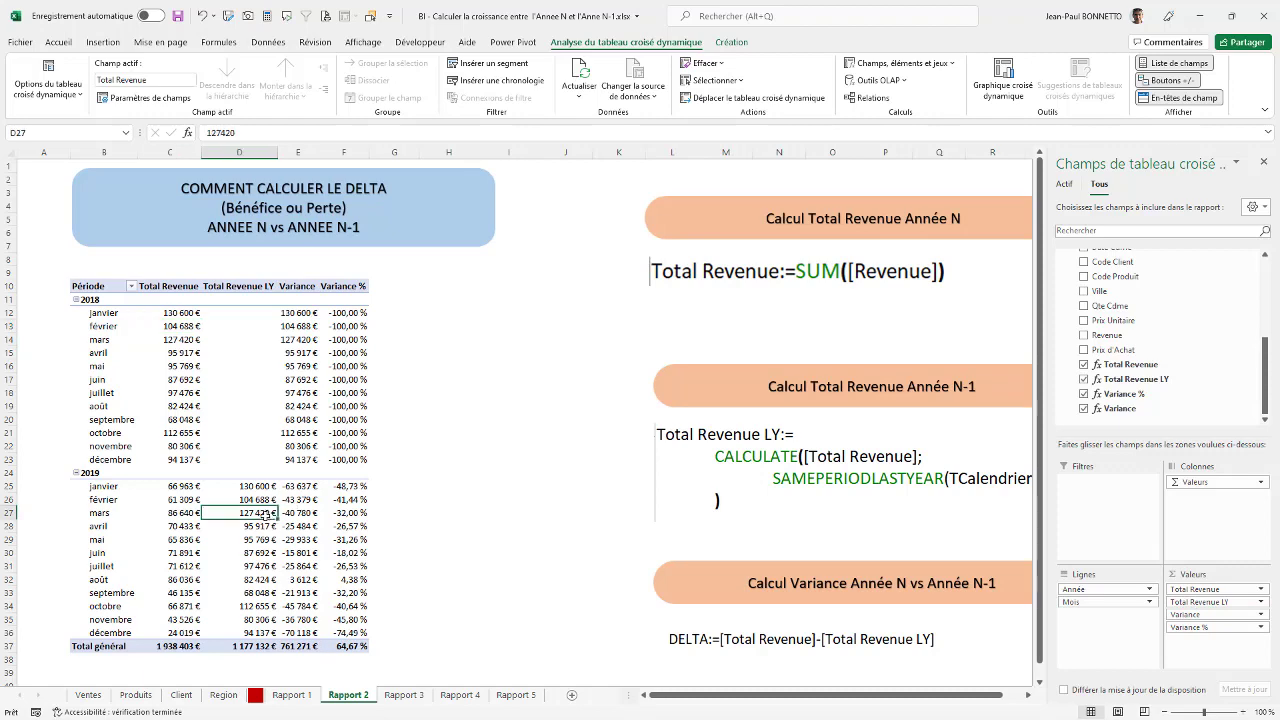
click(298, 514)
click(300, 552)
click(257, 580)
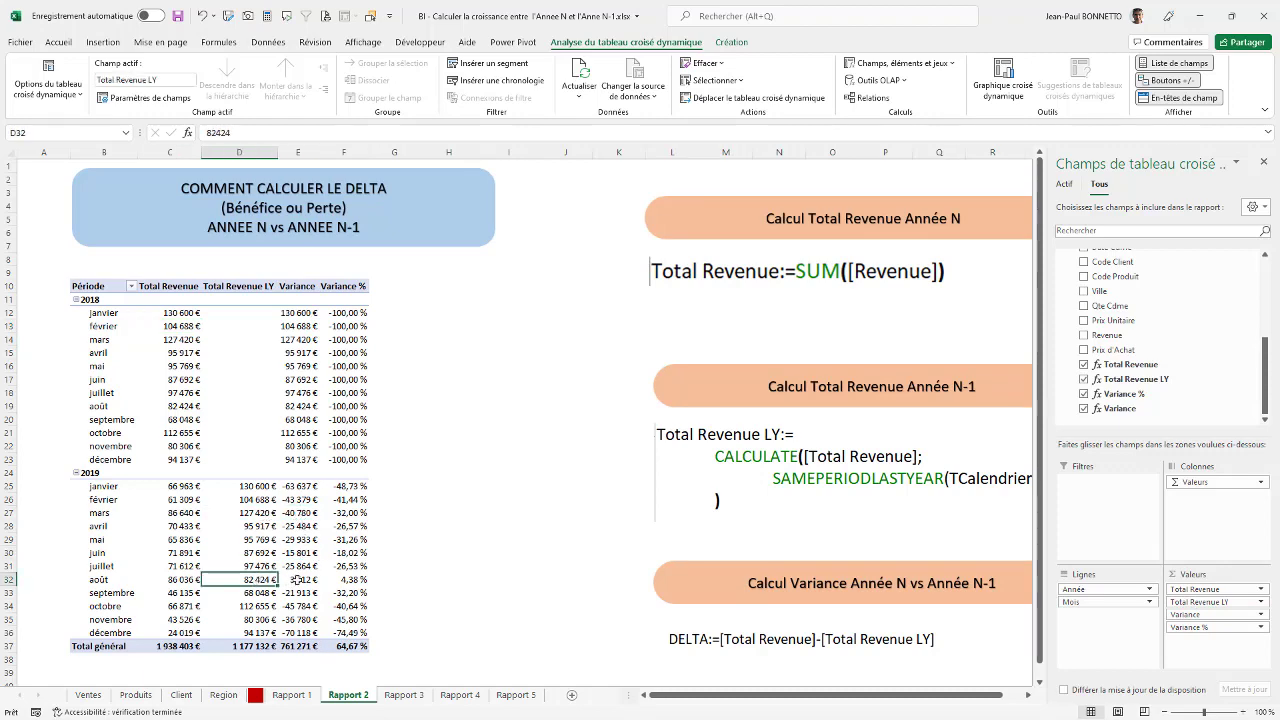
click(299, 580)
click(312, 620)
Step: Widen the pivot table's Variance column E and hide the field list
mouse_move(280, 155)
mouse_down()
mouse_move(336, 154)
mouse_move(278, 154)
mouse_up()
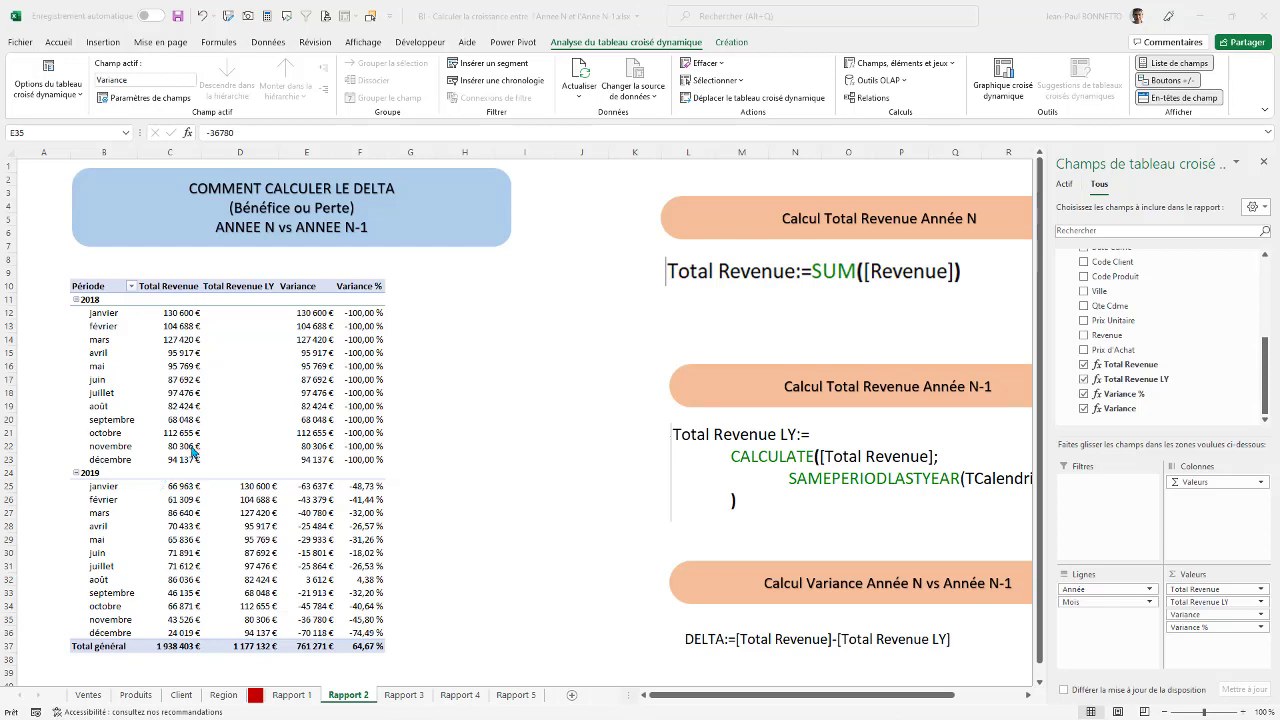
click(268, 349)
click(190, 340)
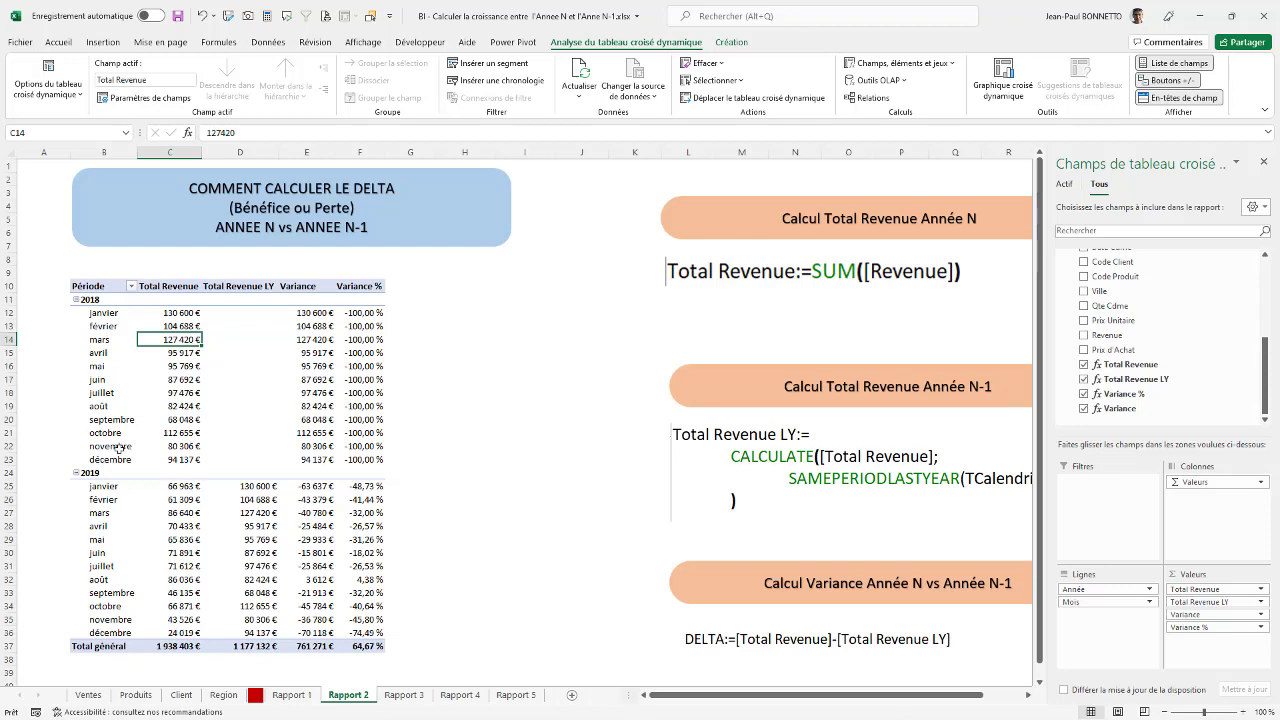
click(1263, 161)
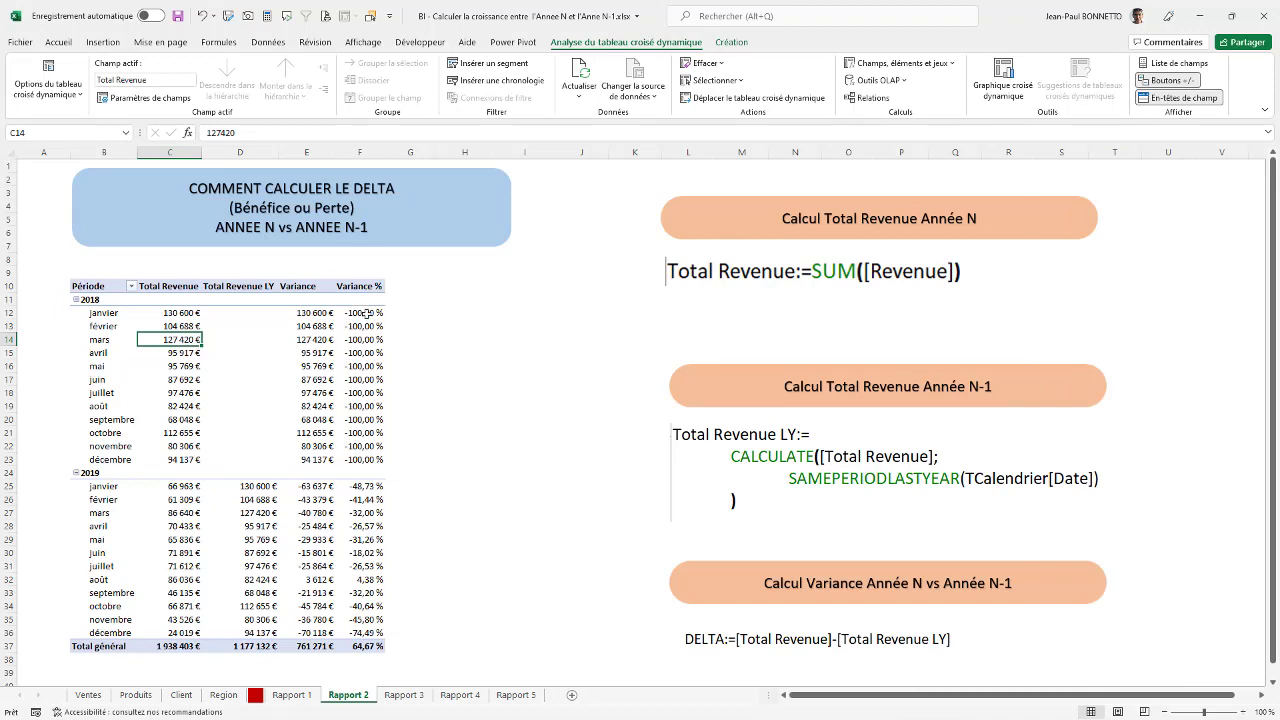
Step: Examine the monthly 2018 Variance % values alongside the Total Revenue LY cells for the same year
drag(368, 313, 379, 459)
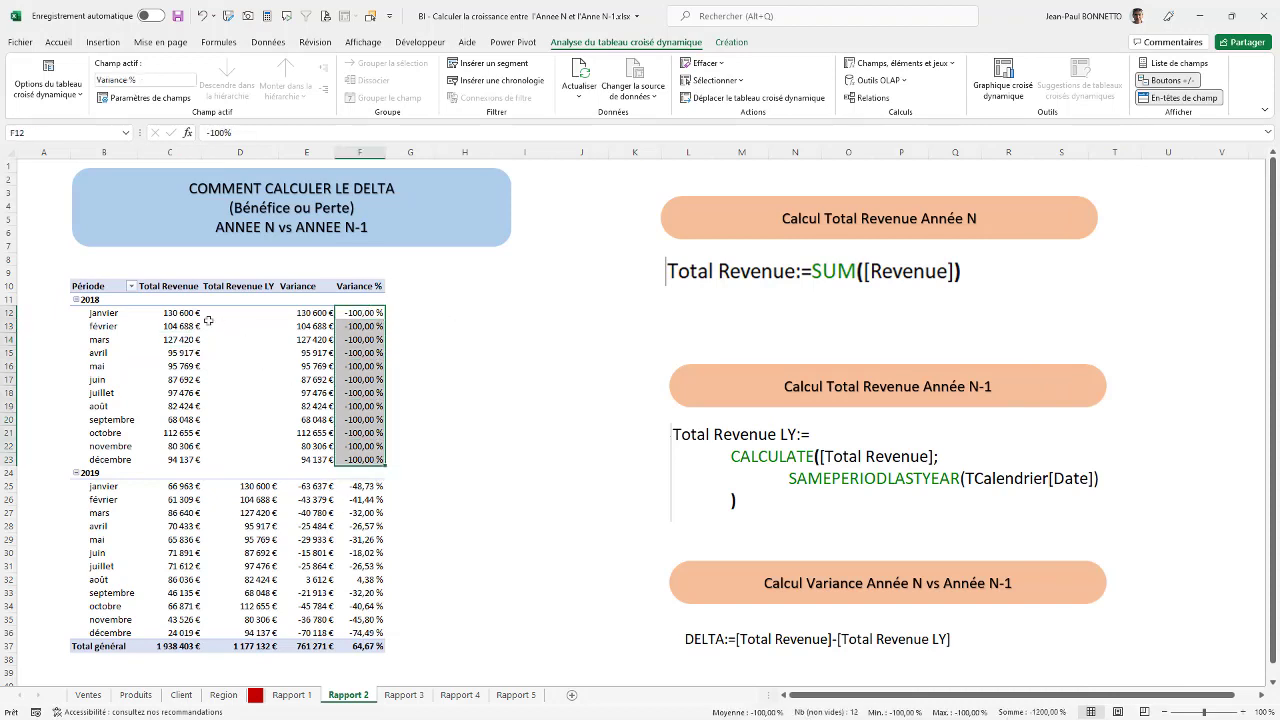
click(254, 332)
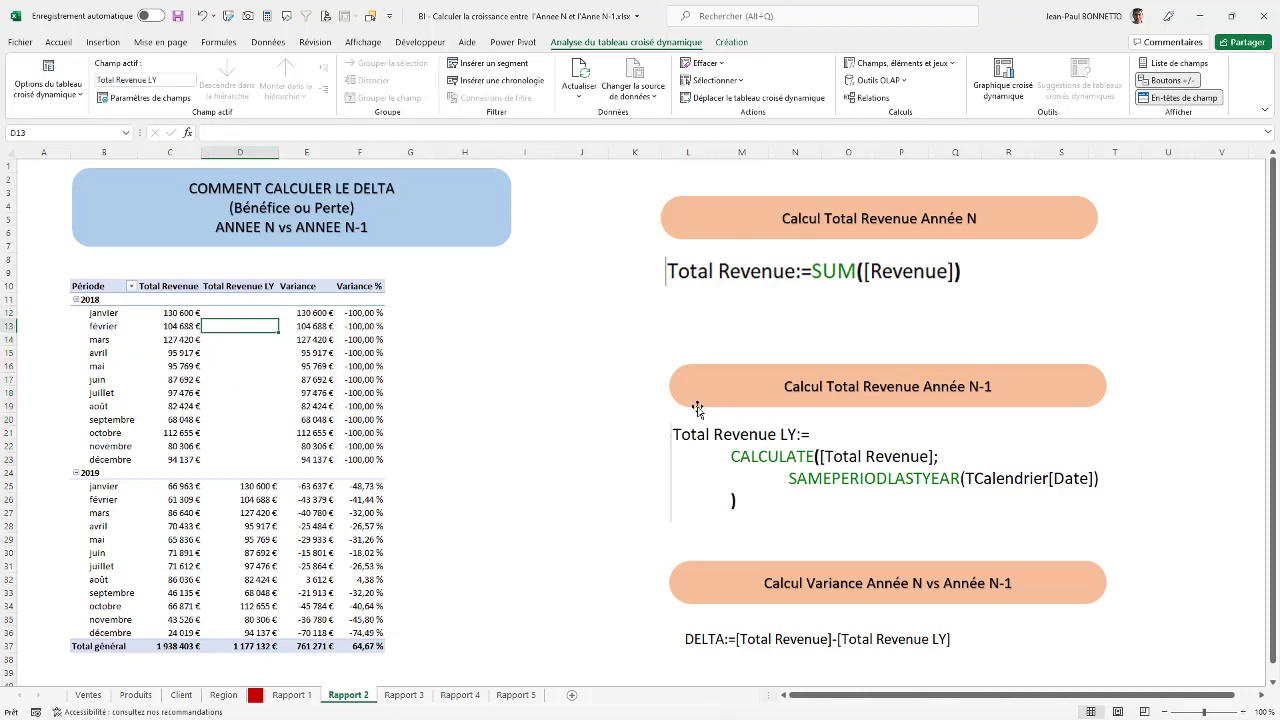
drag(368, 313, 376, 460)
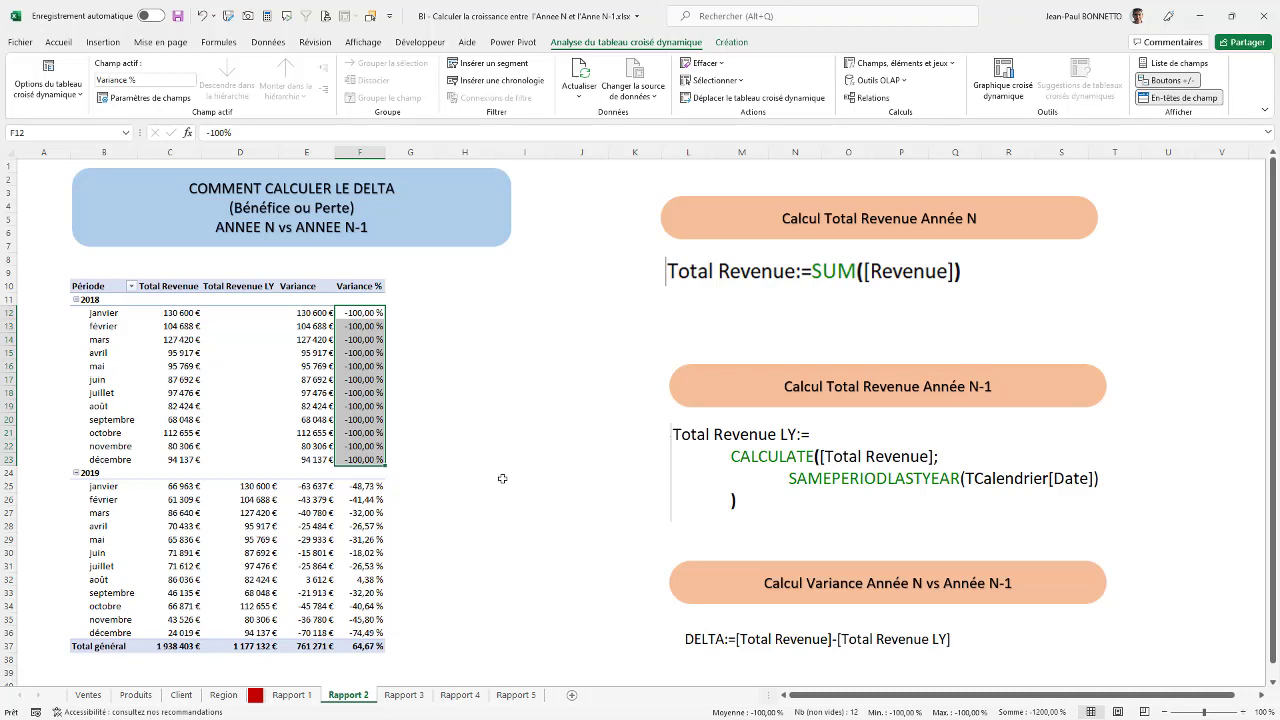
drag(357, 314, 383, 458)
drag(247, 313, 258, 444)
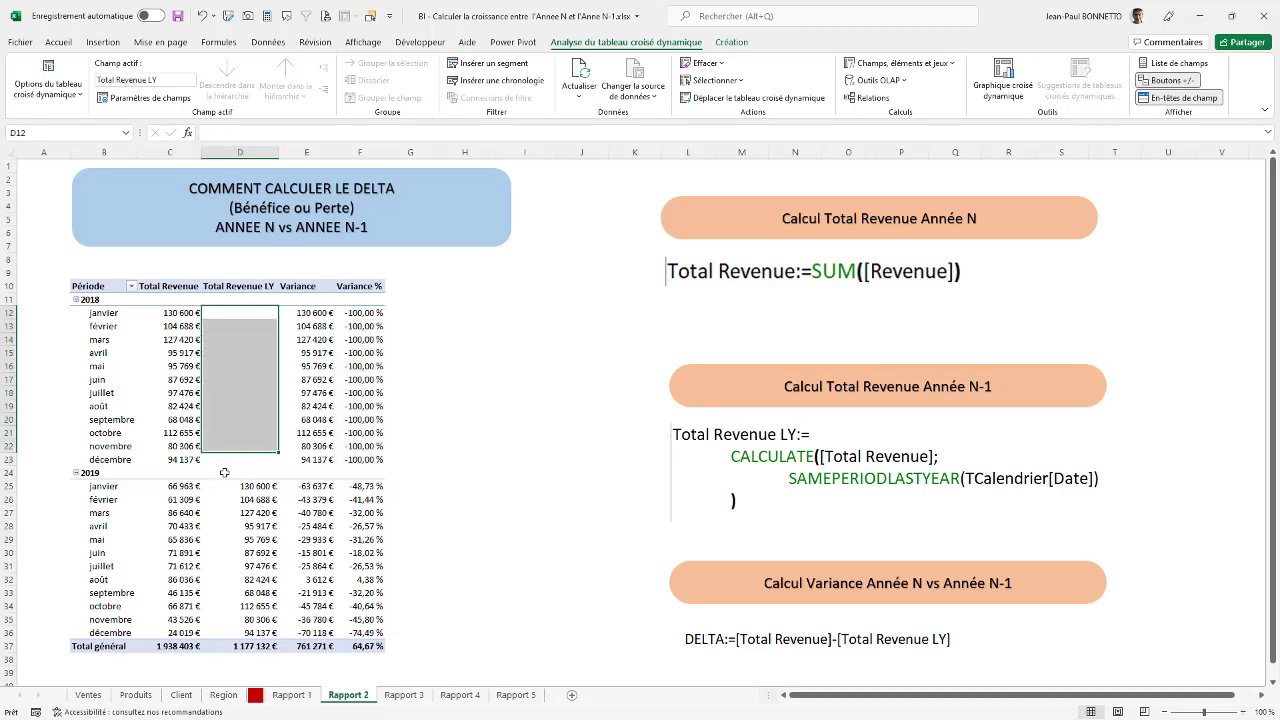
Step: Compare February 2019's Total Revenue with its Total Revenue LY and Variance %
click(183, 502)
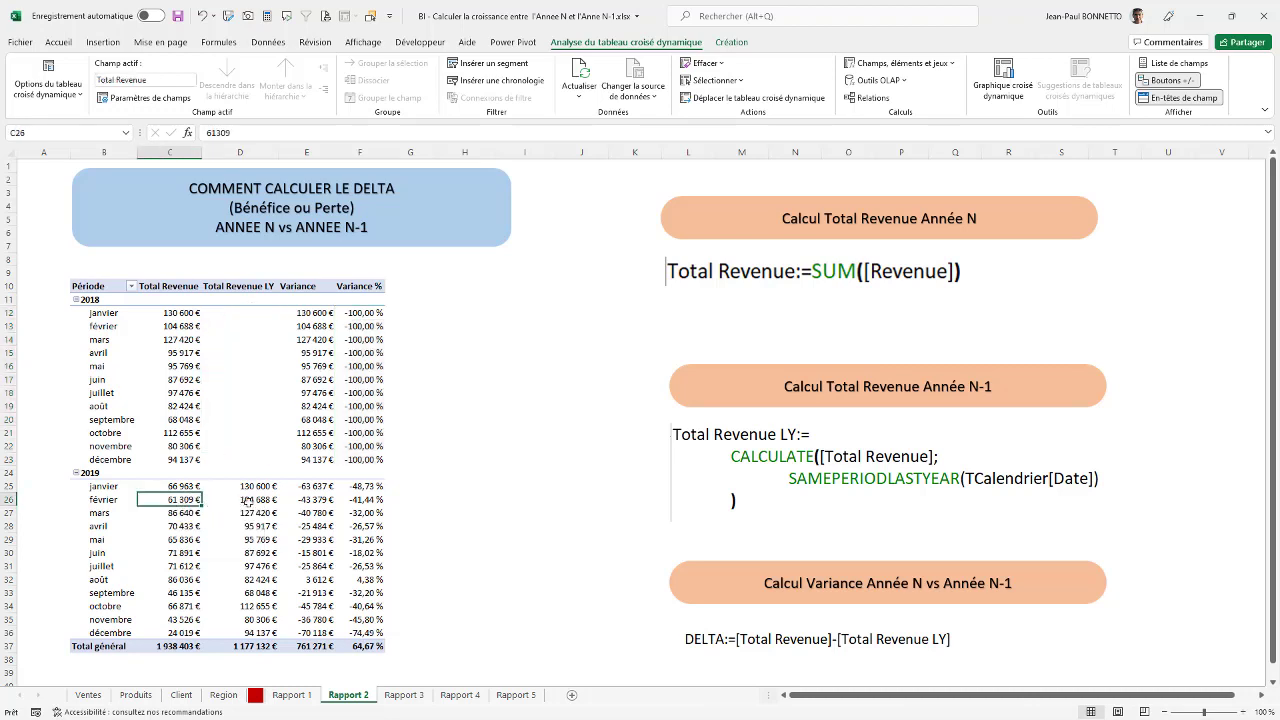
click(224, 500)
click(170, 502)
click(258, 499)
click(181, 500)
click(253, 500)
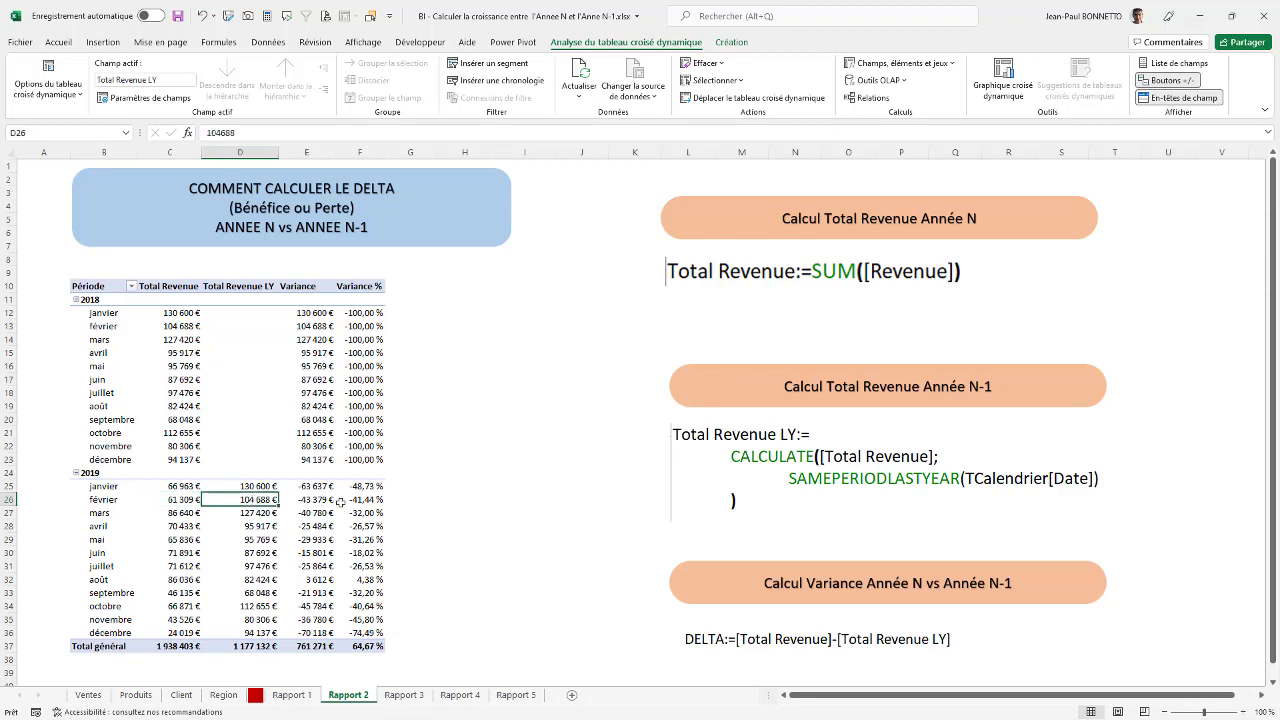
click(368, 505)
Step: Compare July 2018's Total Revenue, Total Revenue LY and Variance %, and inspect the April and May 2018 variances
click(190, 394)
click(255, 394)
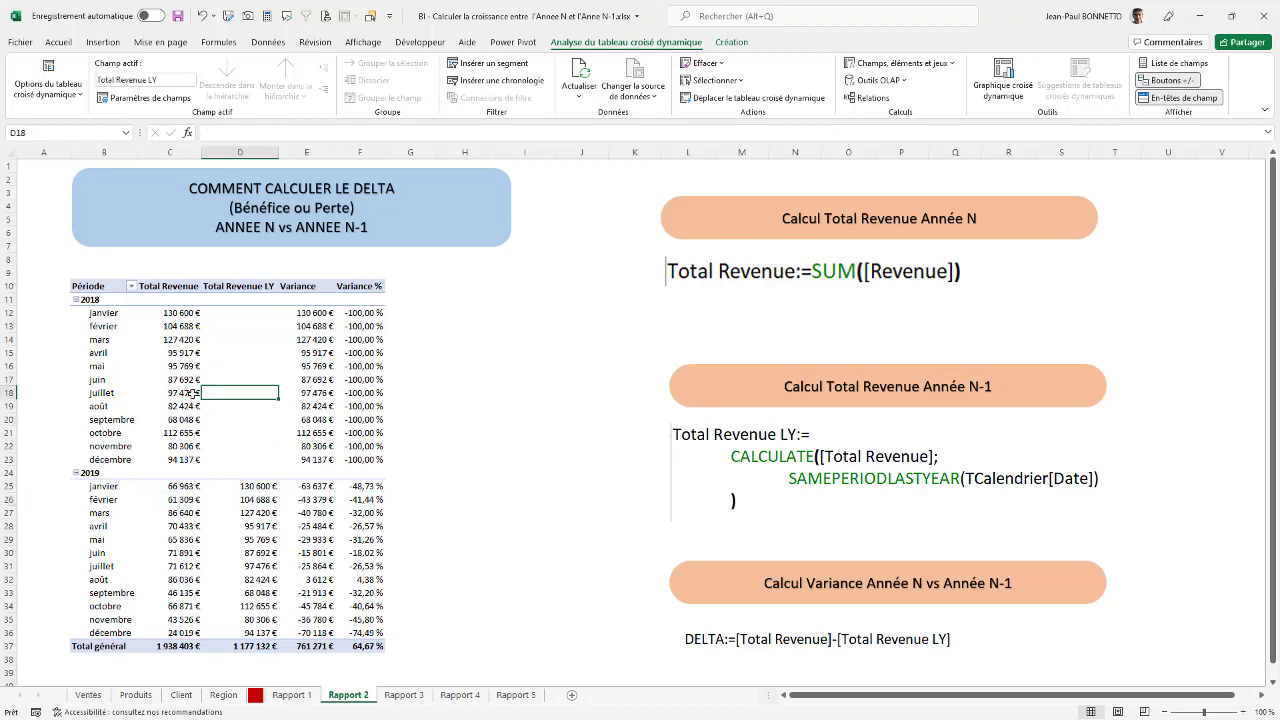
click(192, 394)
click(356, 393)
click(198, 393)
click(255, 394)
click(360, 393)
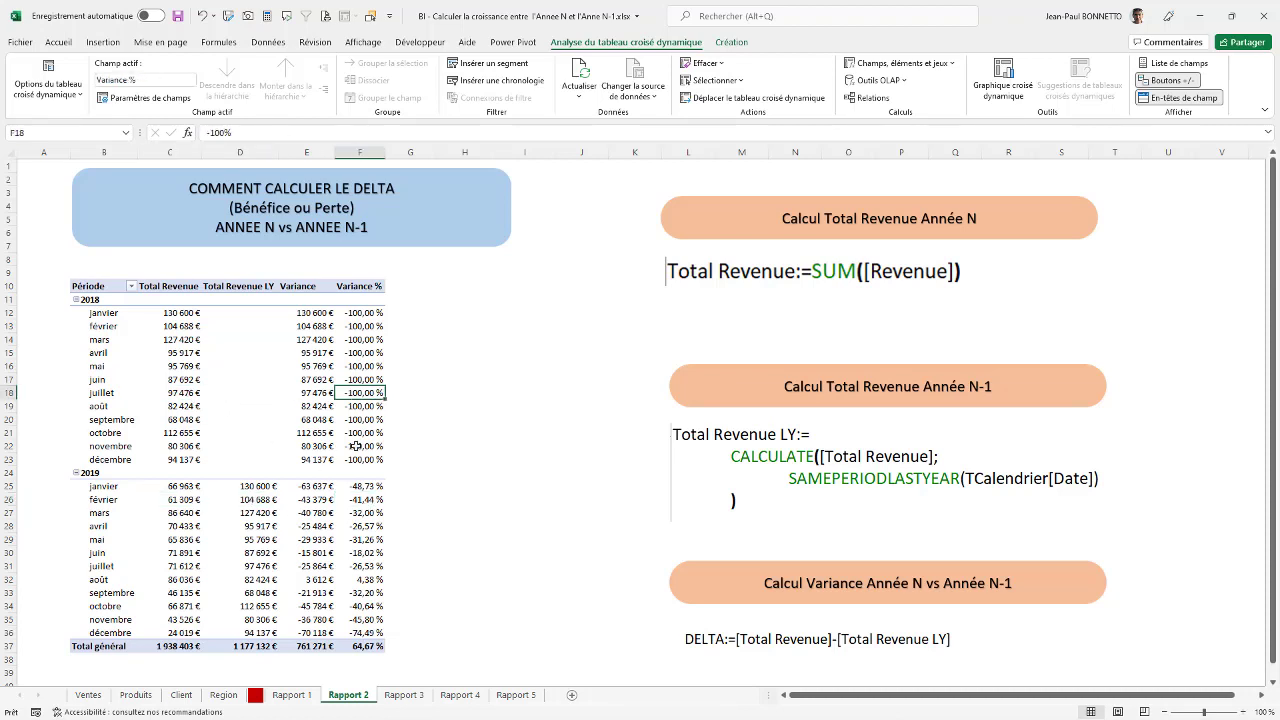
click(185, 367)
drag(375, 362, 376, 358)
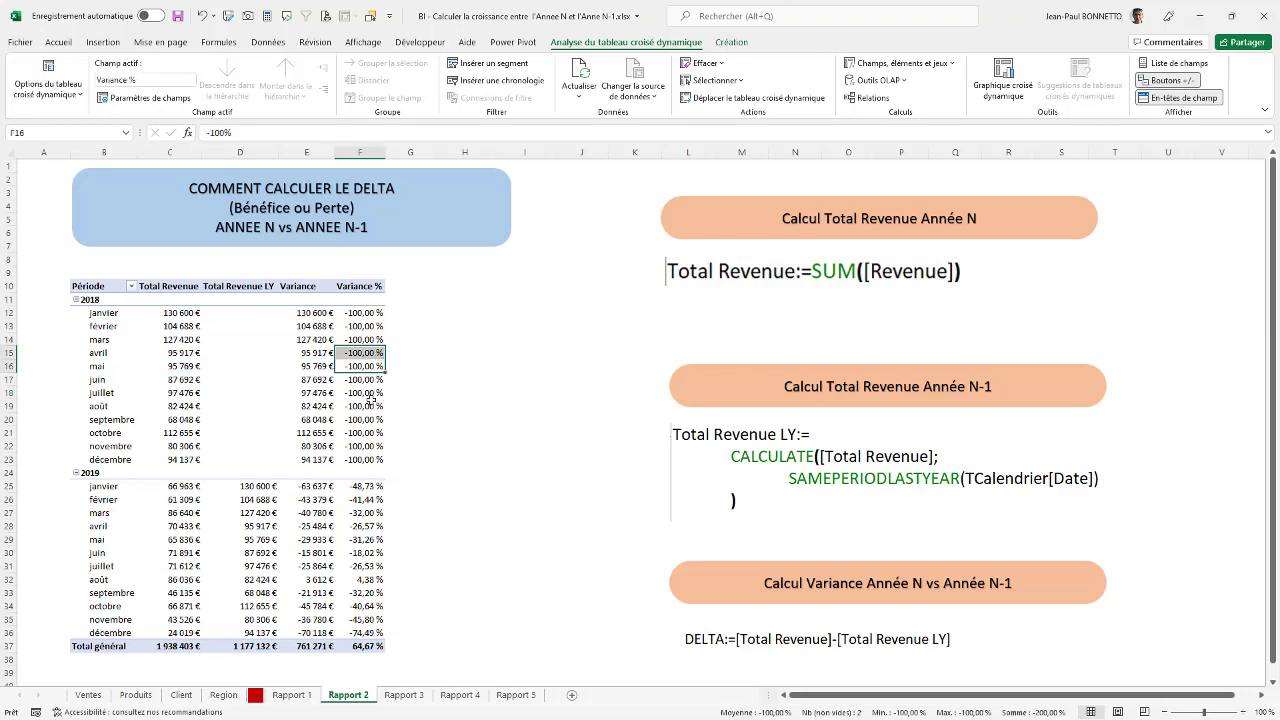
click(312, 353)
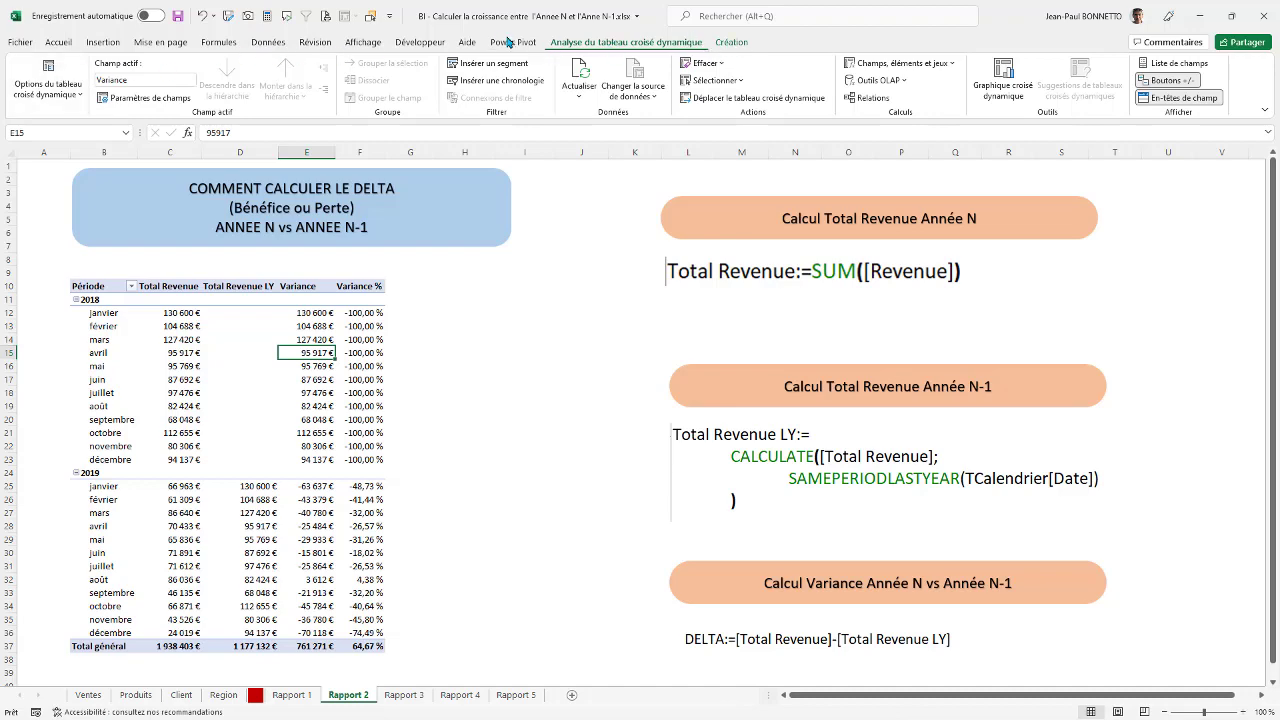
Step: Open the Power Pivot data model and copy the entire formula of the Variance % measure
click(510, 42)
click(44, 82)
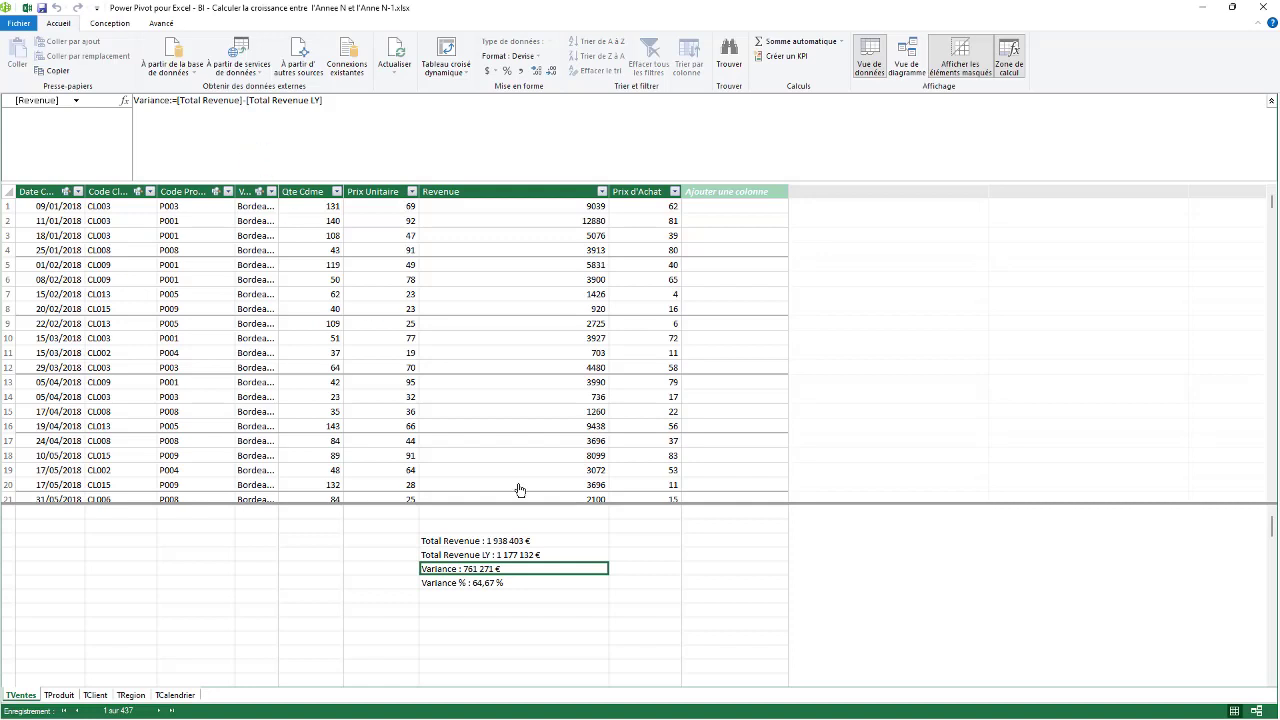
click(457, 588)
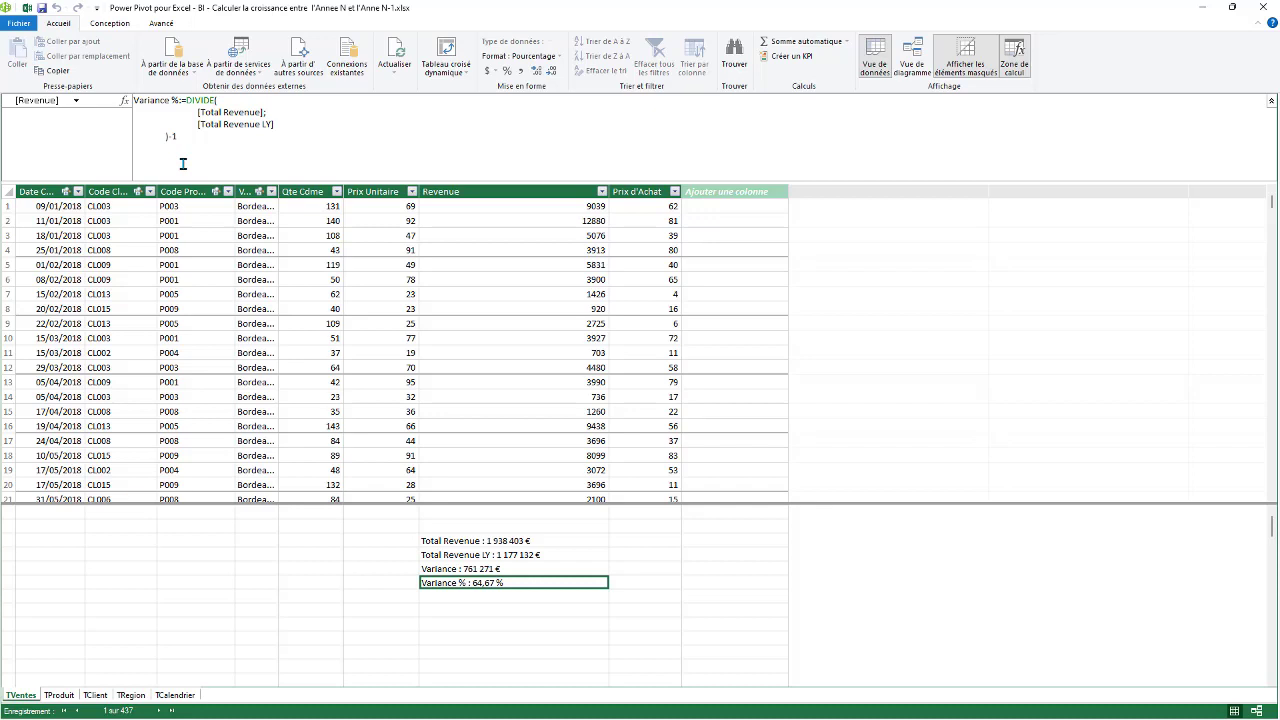
drag(189, 163, 60, 98)
key(ctrl+c)
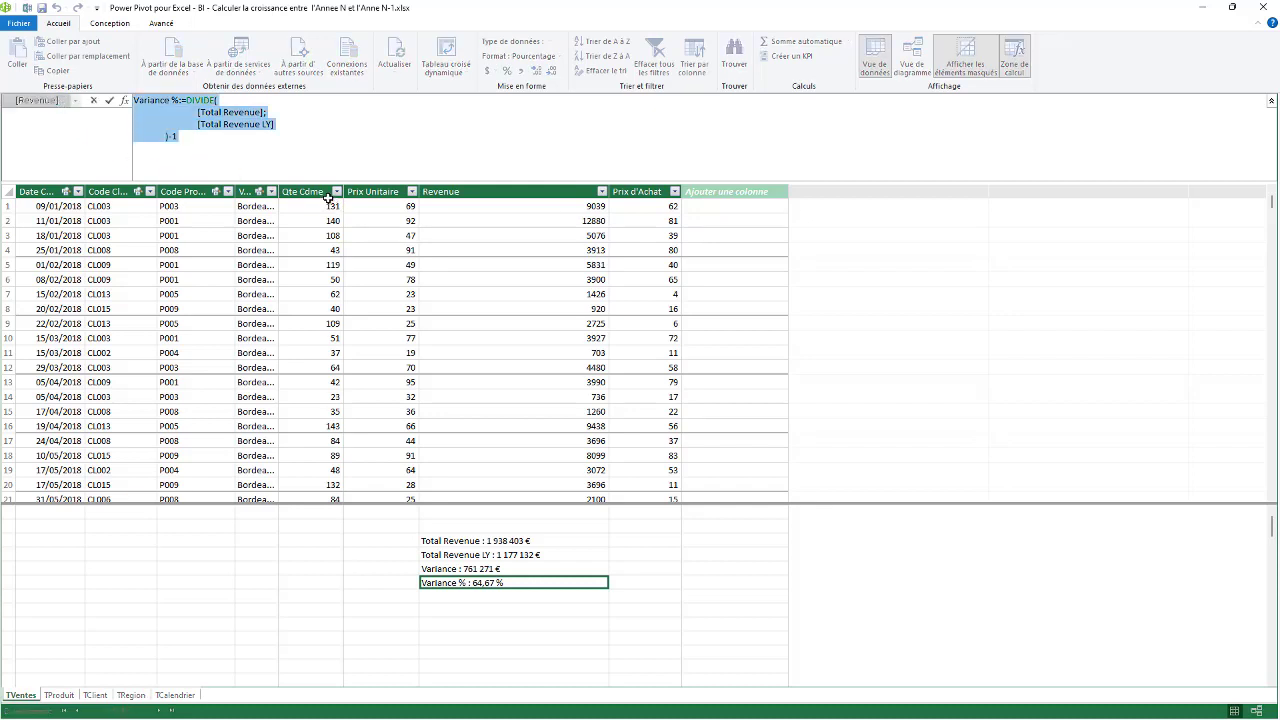
Step: Paste the formula for the TVentes calculation cell two rows below Variance % and rename the measure Variance % (V2)
click(446, 613)
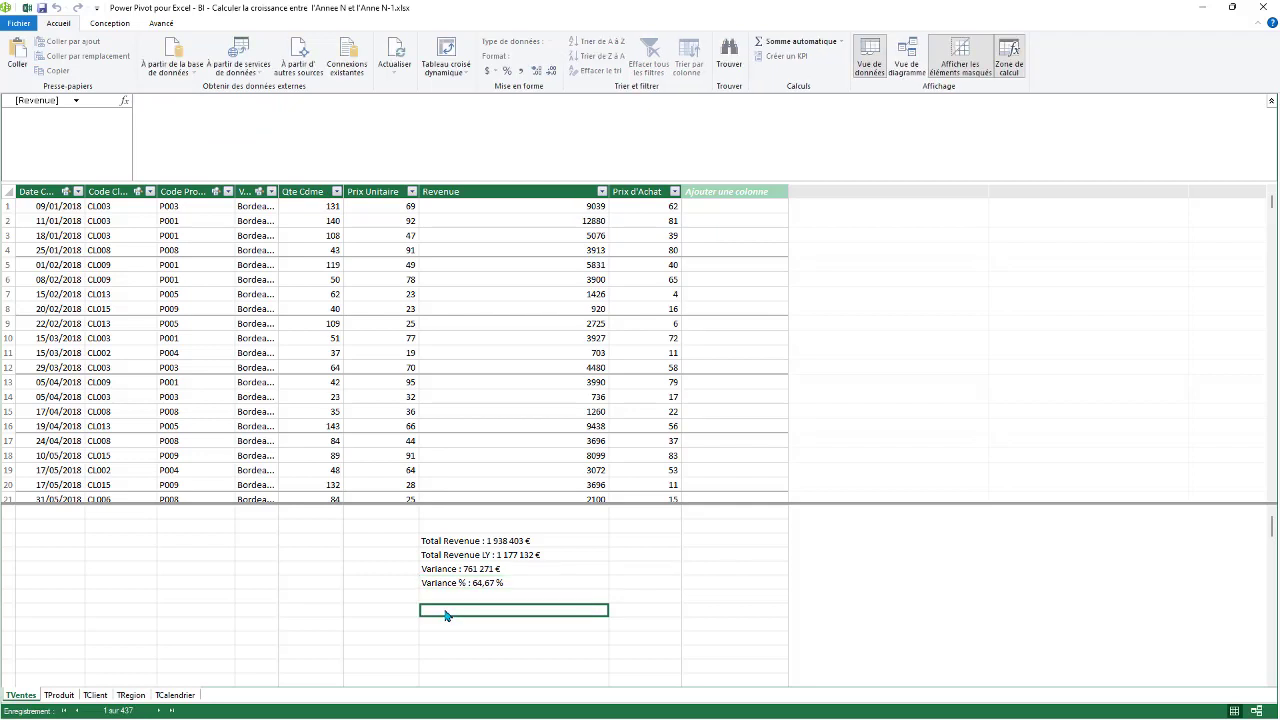
click(183, 128)
key(ctrl+v)
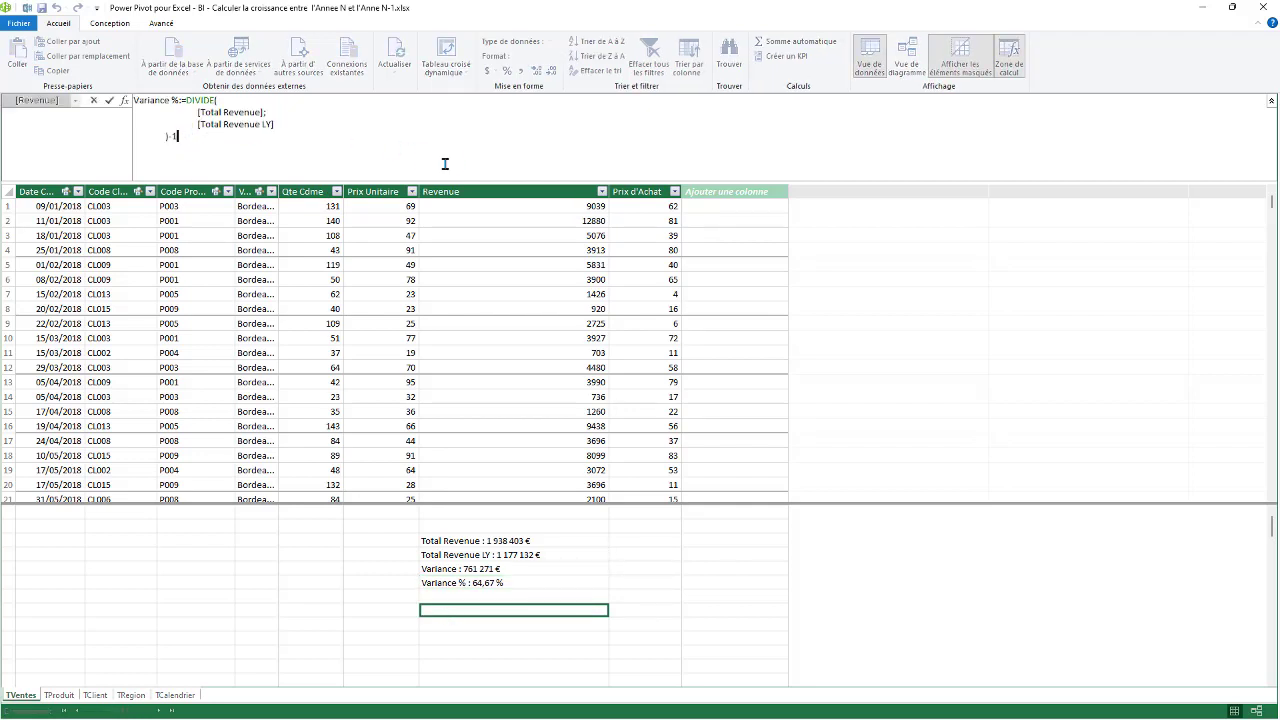
scroll(440, 163, up, 2)
click(200, 108)
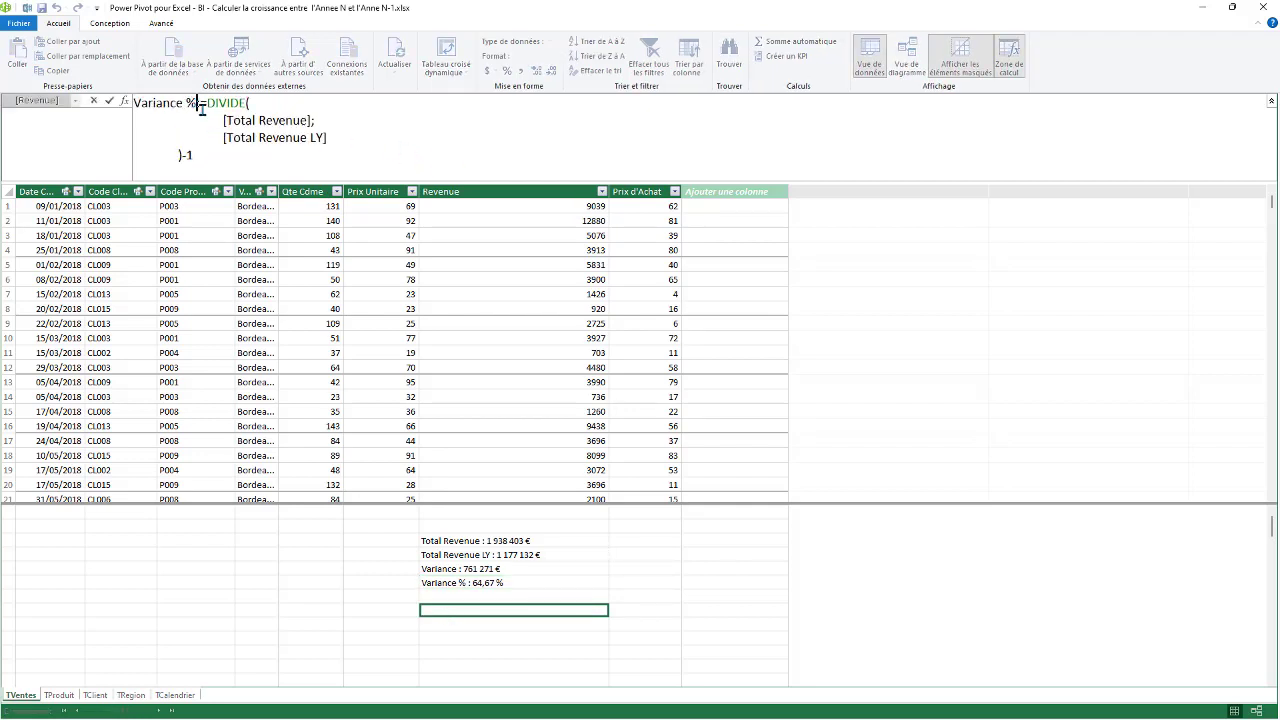
text((V2))
text(:)
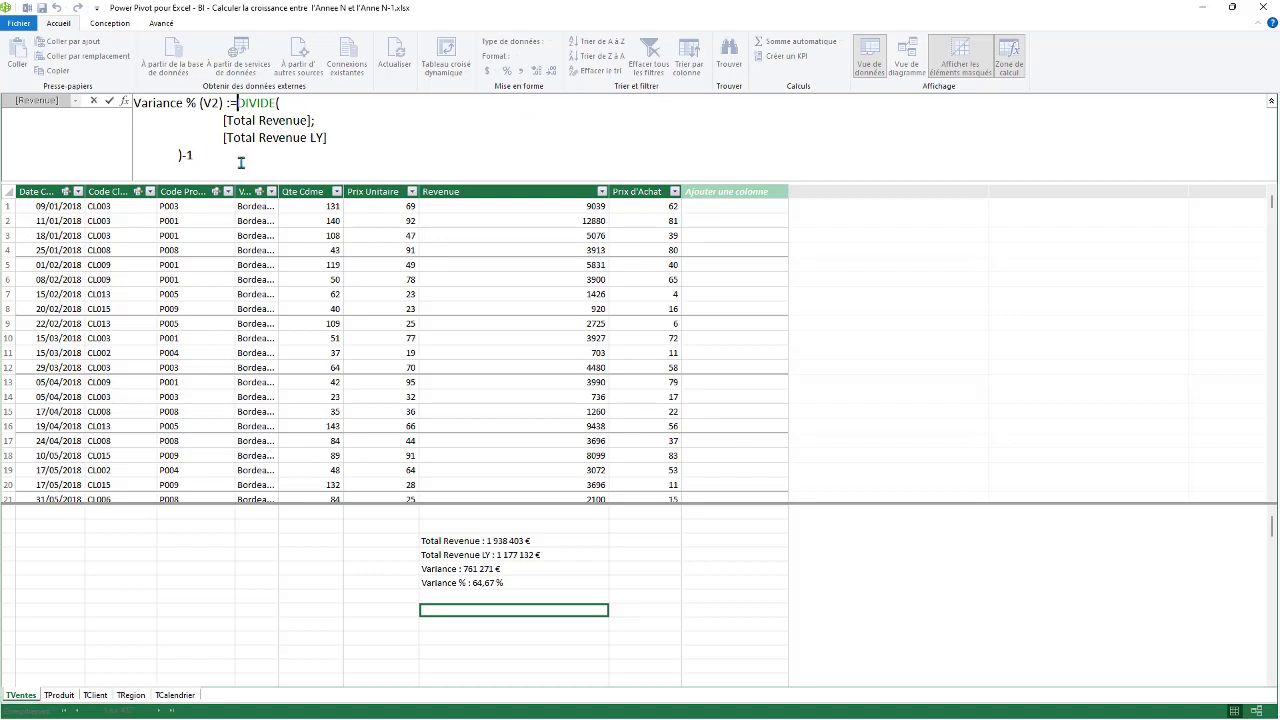
Step: Enlarge the formula area and replace the DIVIDE expression of Variance % (V2) with a VAR keyword on its own line
key(shift+Return)
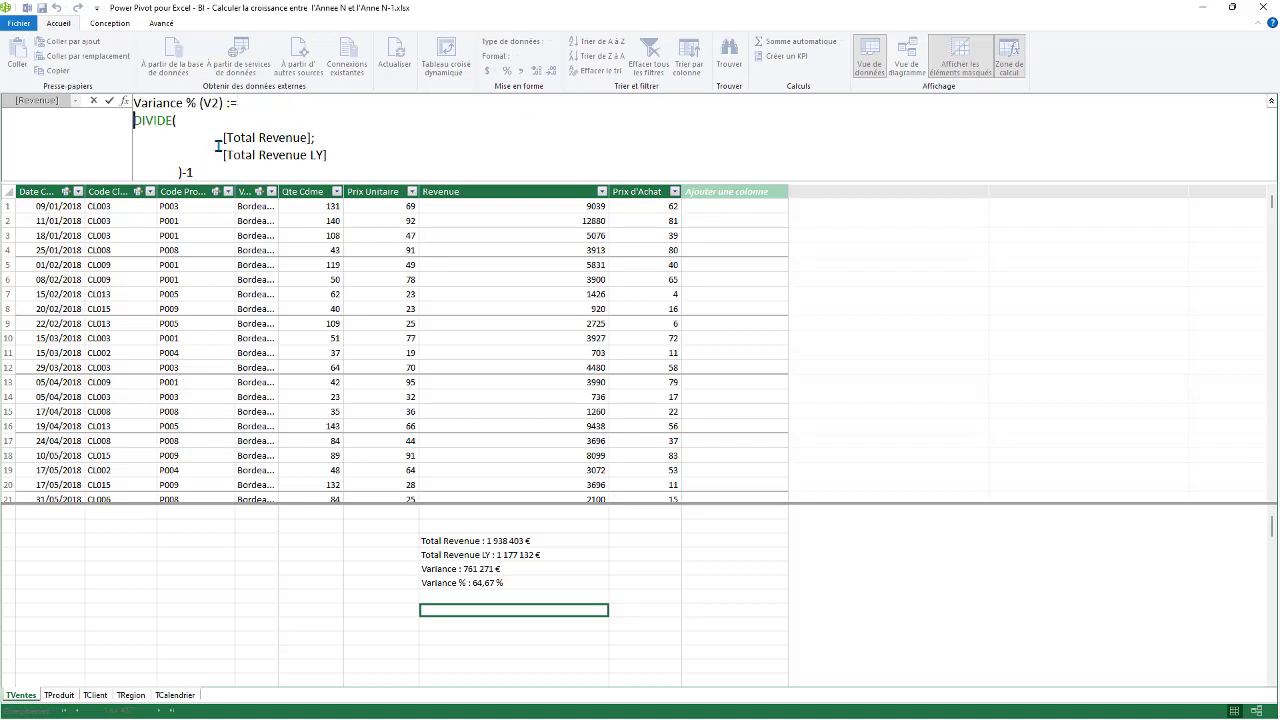
text(VAR)
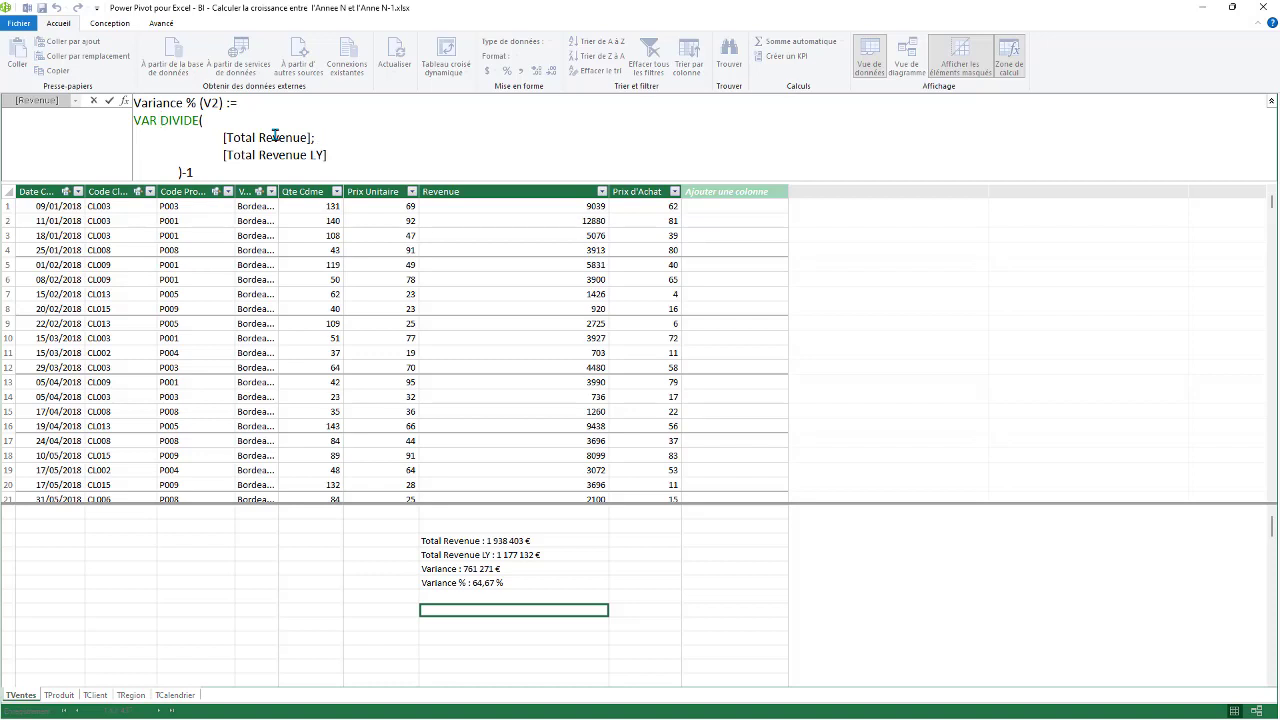
key(shift+Return)
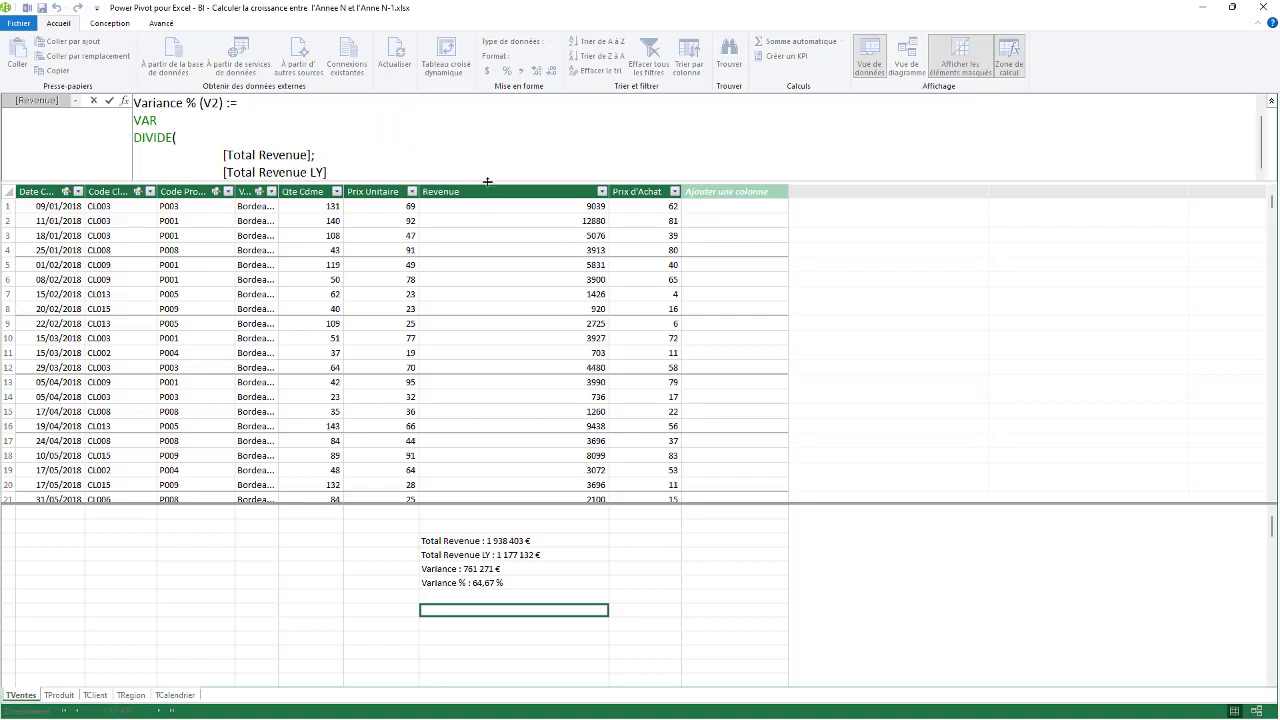
drag(487, 181, 488, 272)
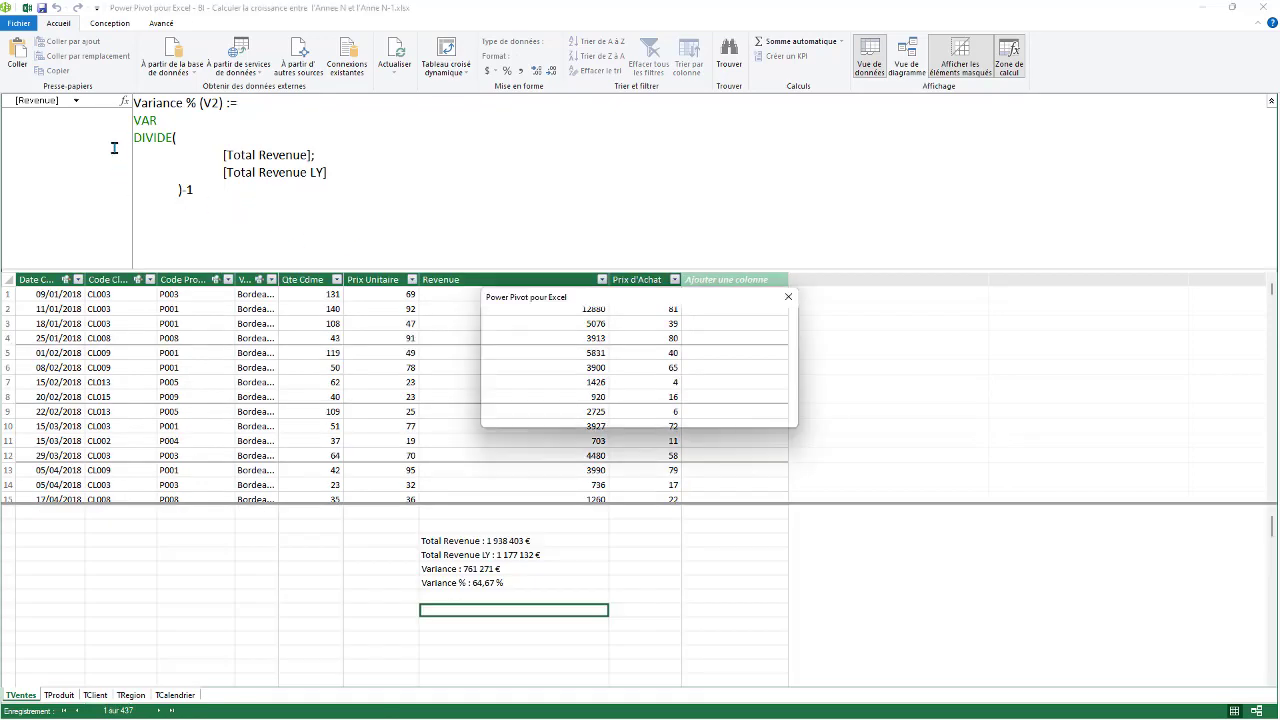
click(766, 413)
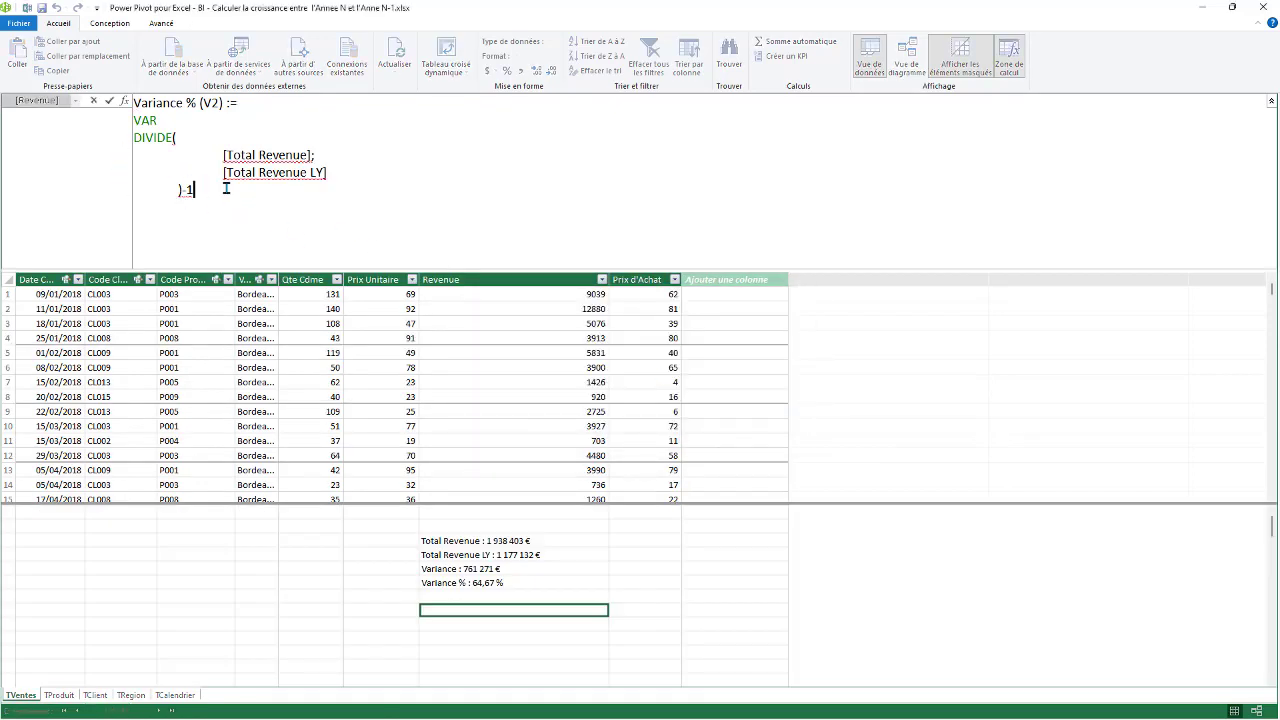
drag(226, 188, 98, 140)
key(BackSpace)
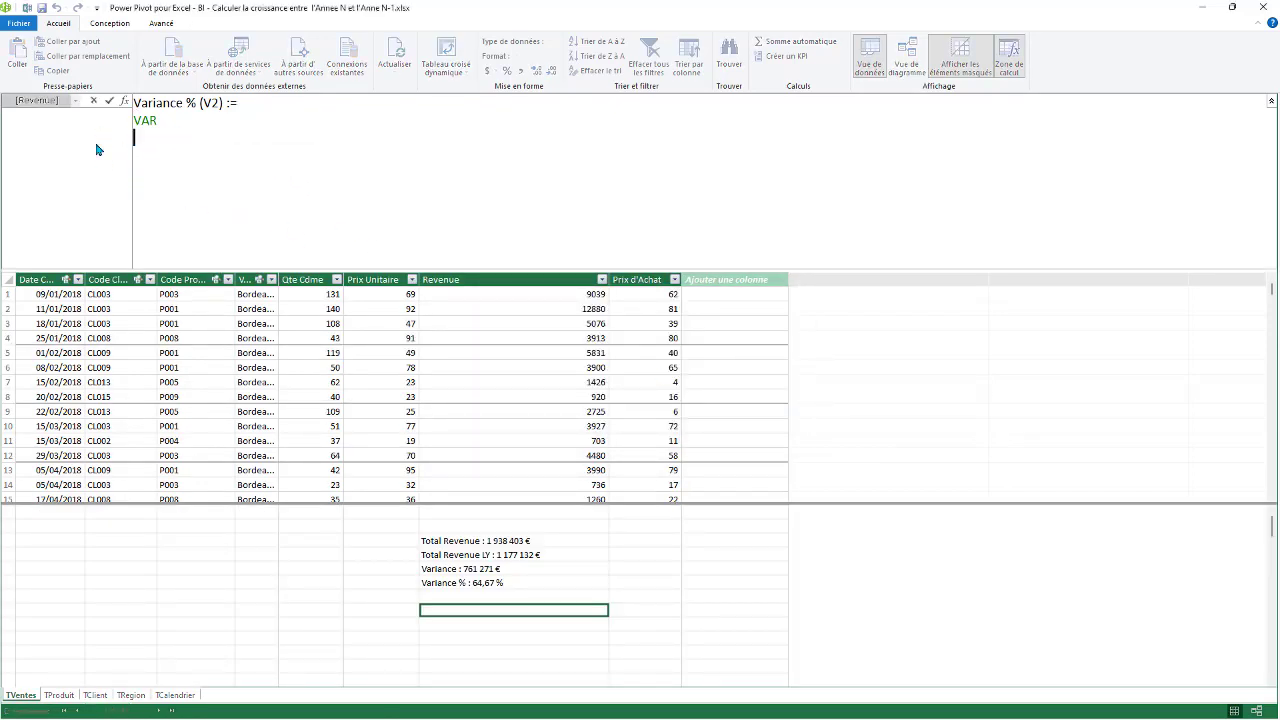
Step: Declare the variable CY as the [Total Revenue] measure in the Variance % (V2) formula
key(BackSpace)
text(CY =)
text(to)
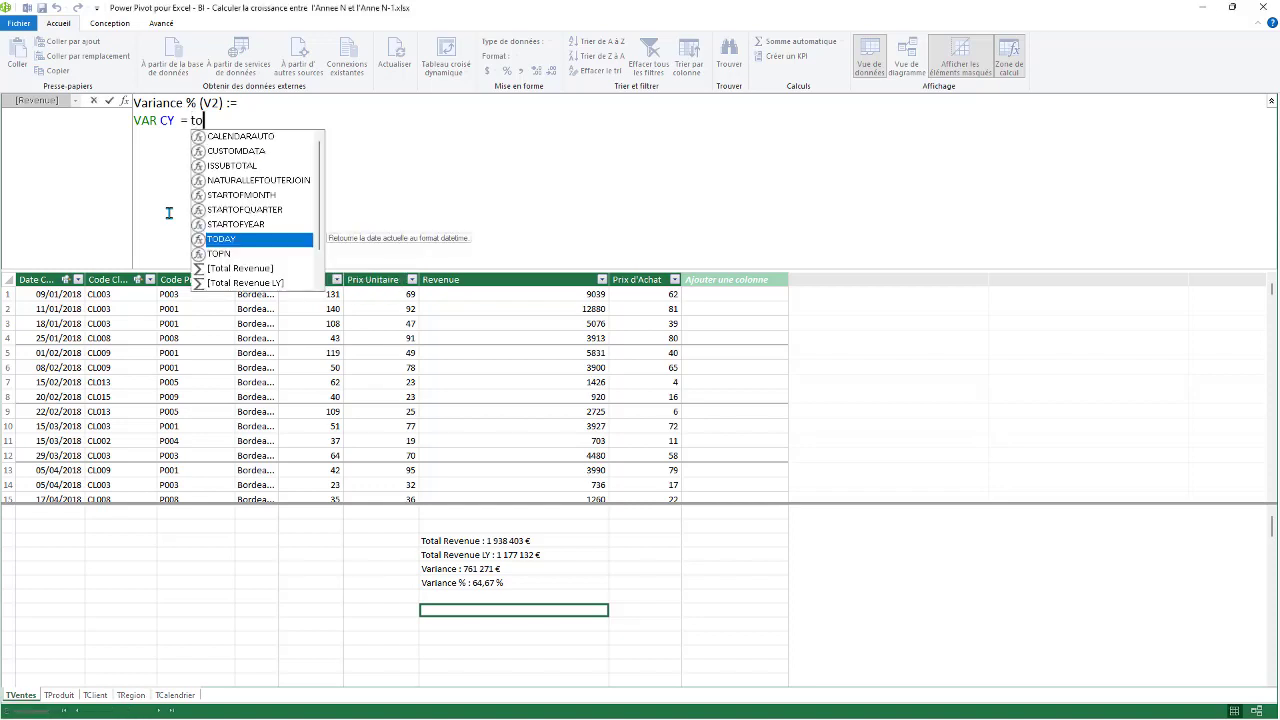
double_click(256, 271)
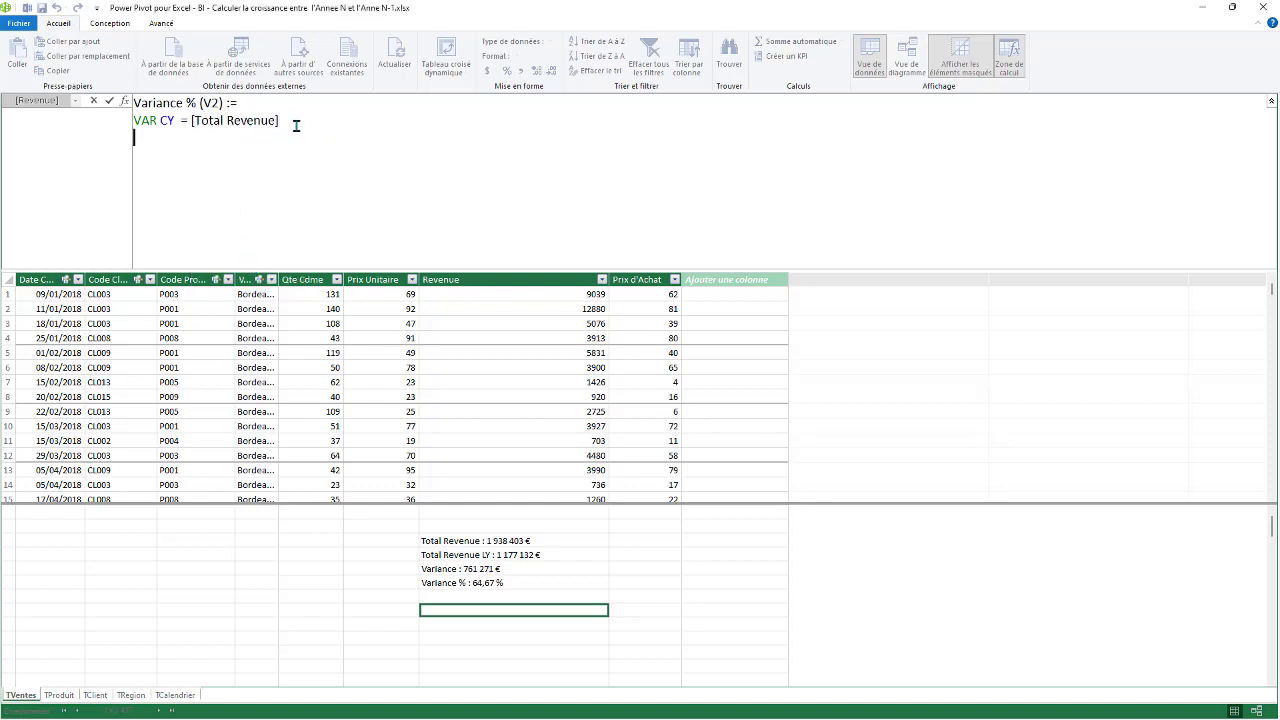
Step: Declare a second variable LY on a new line, equal to the [Total Revenue LY] measure
key(shift+Return)
text(VAR LY = )
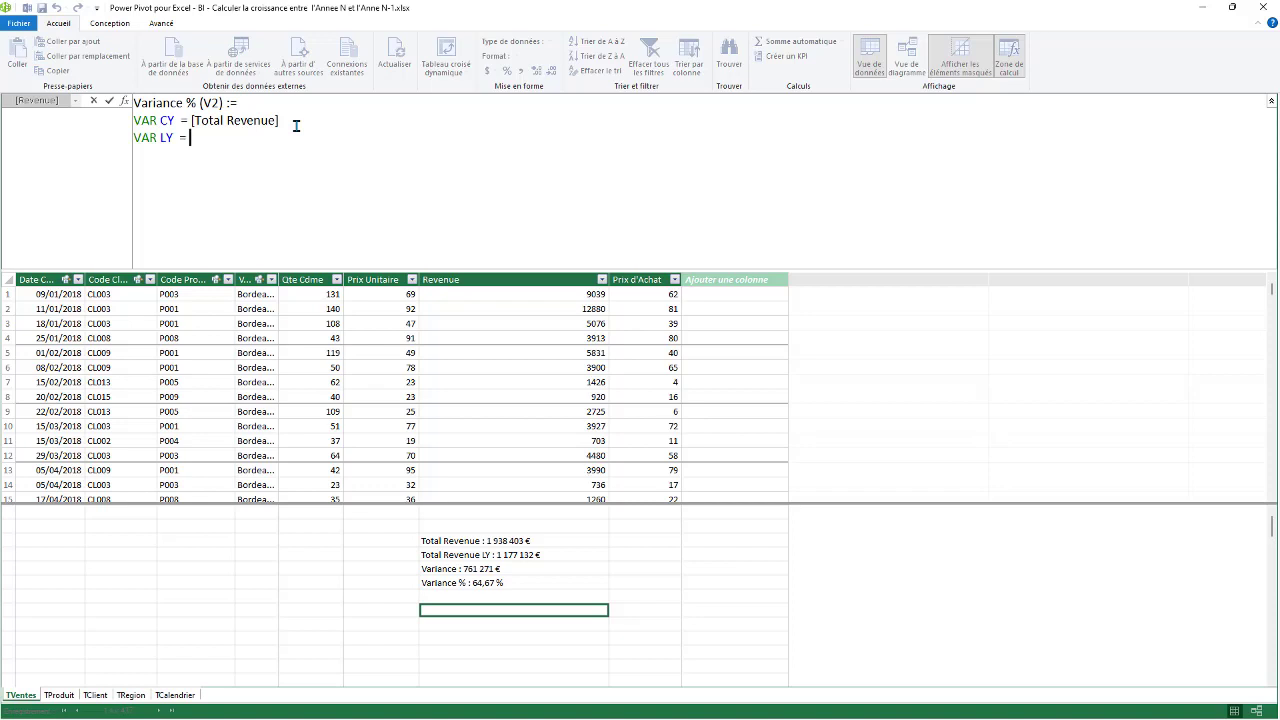
text(tot)
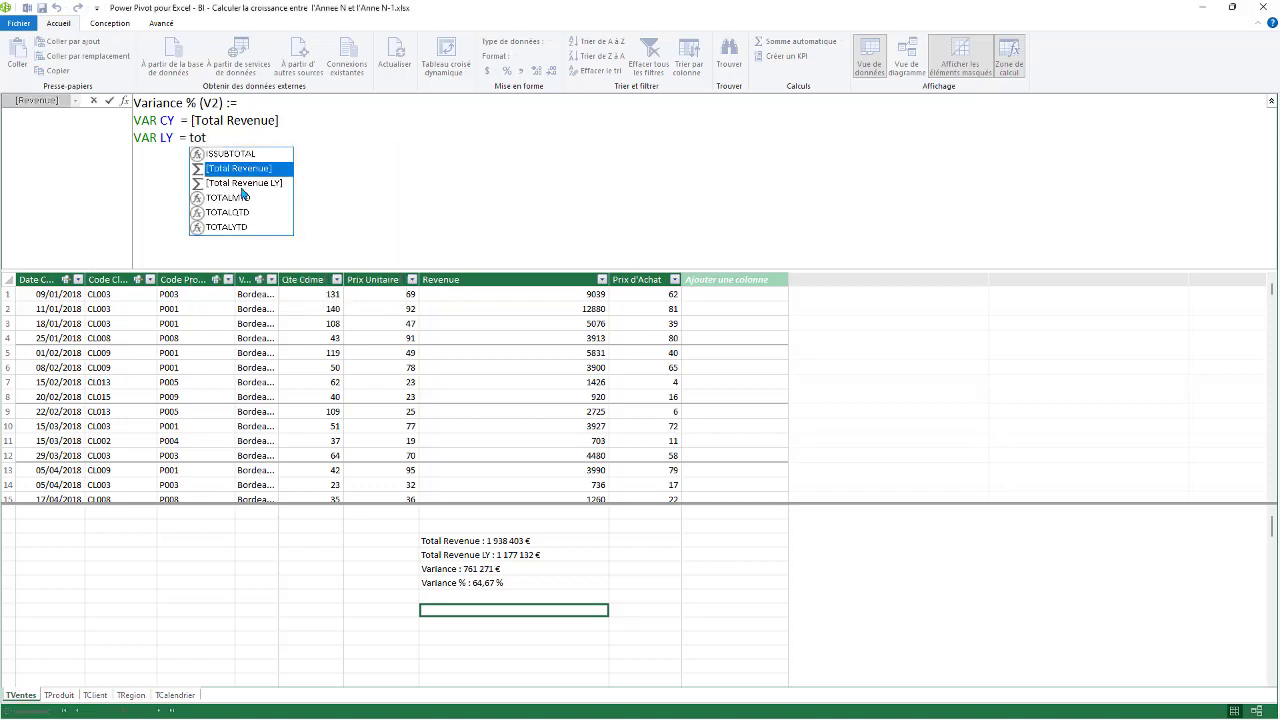
double_click(240, 183)
key(shift+Return)
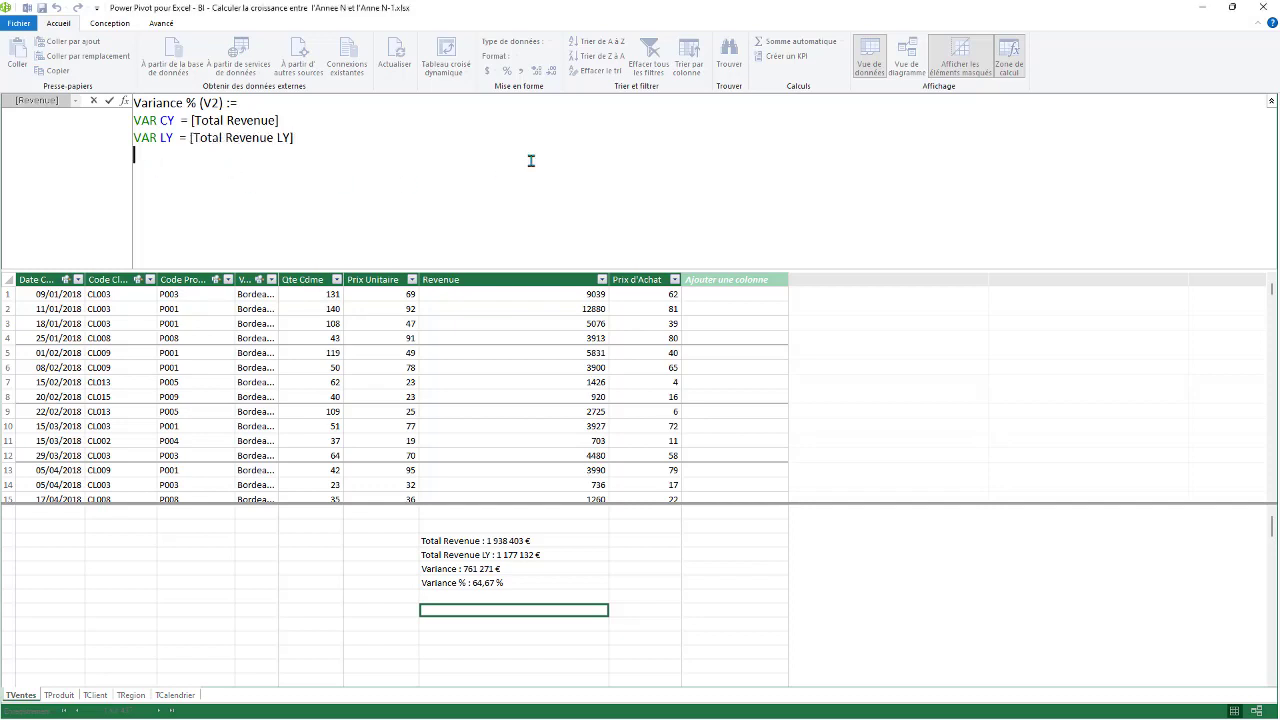
key(Return)
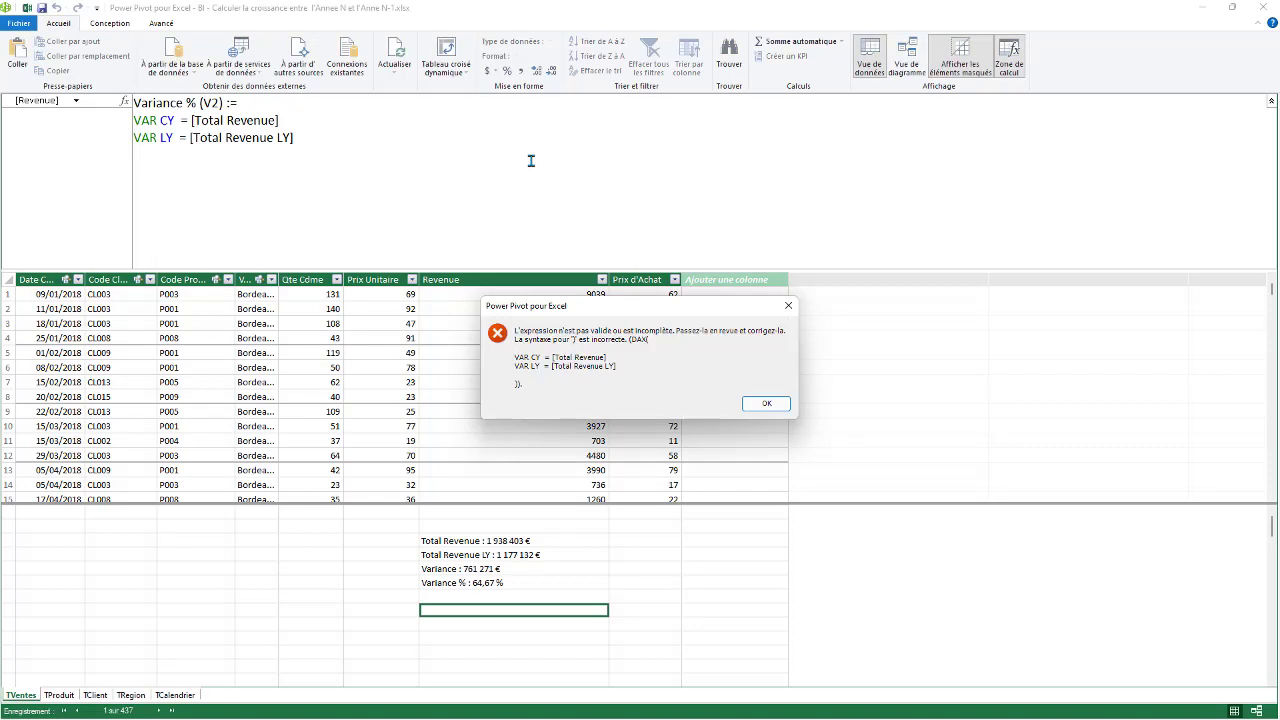
click(750, 406)
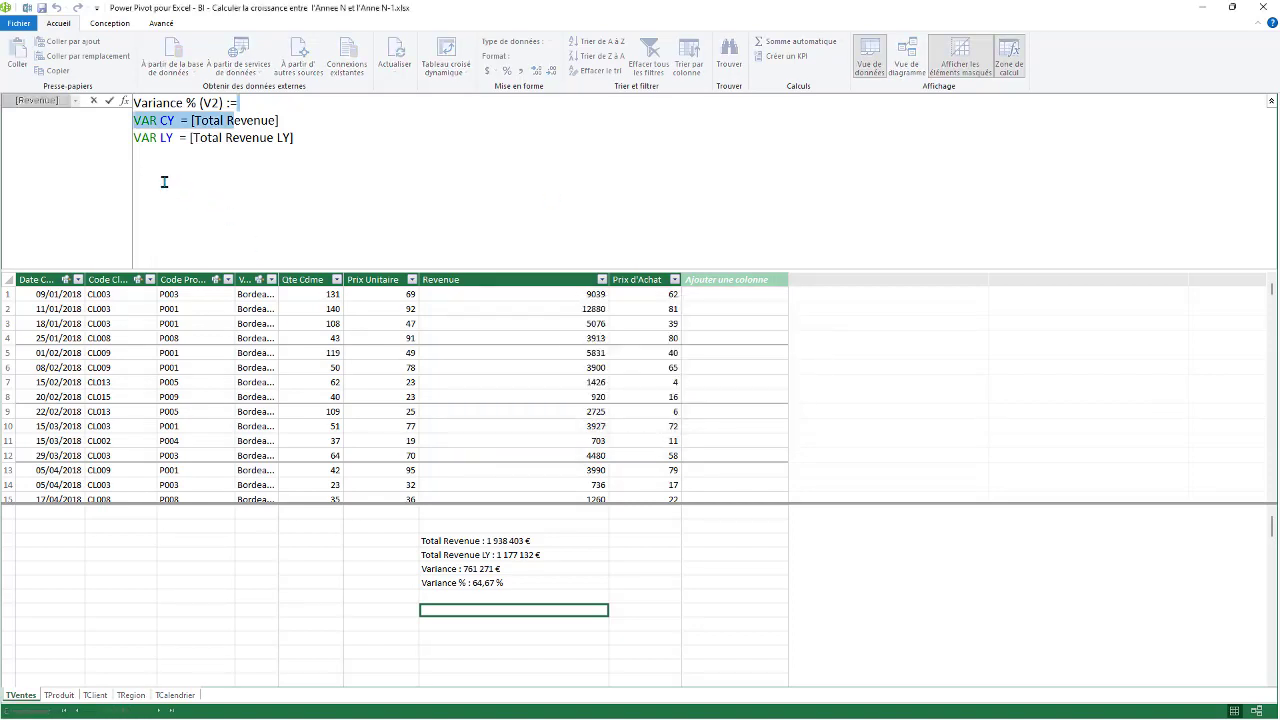
key(Return)
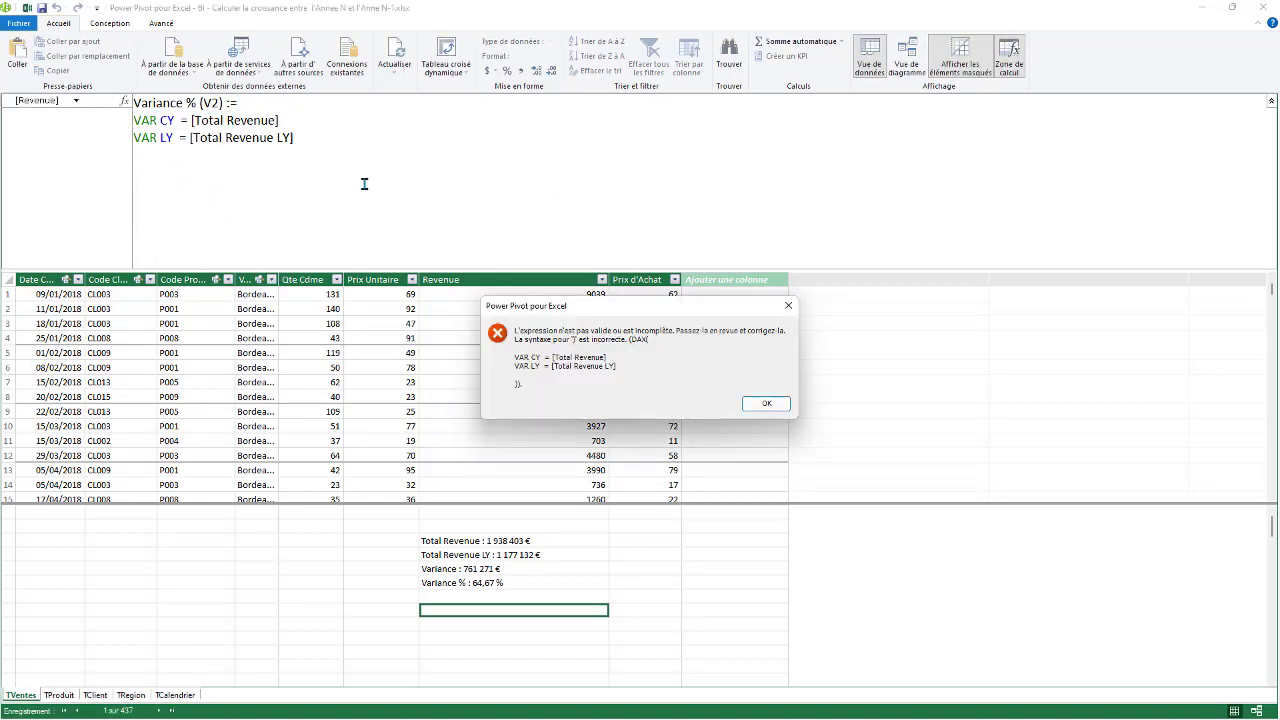
click(759, 405)
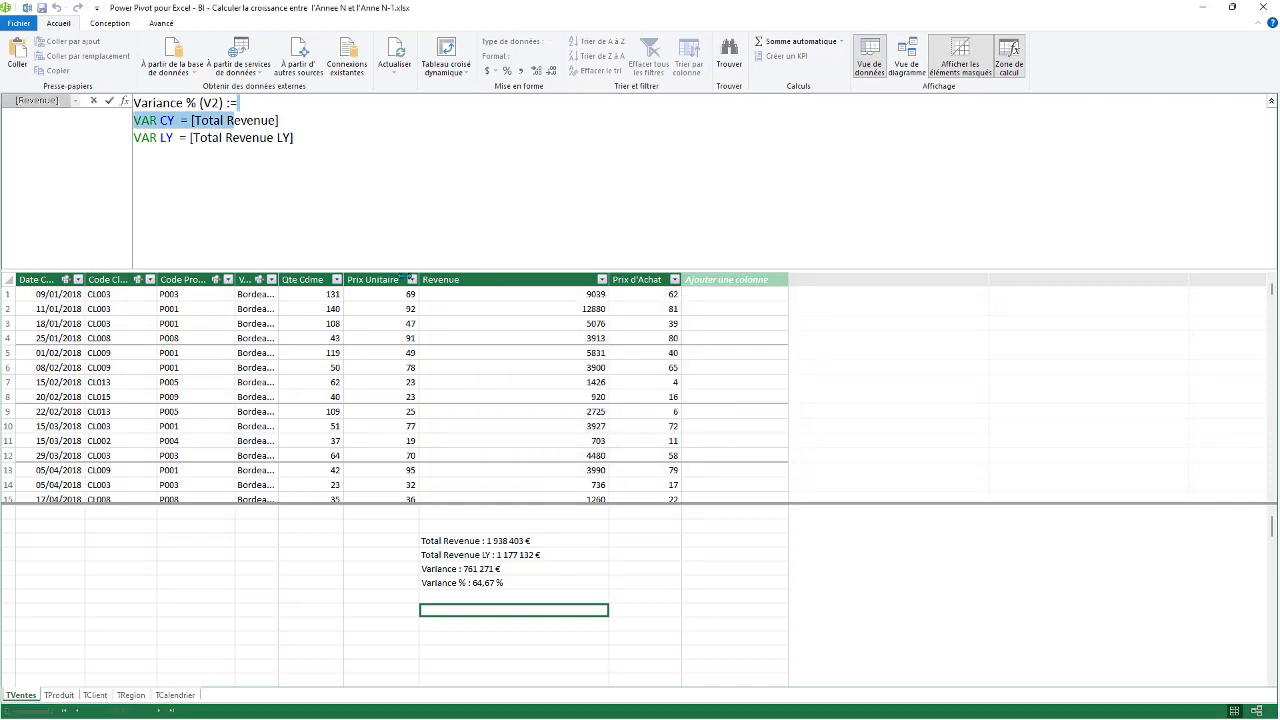
Step: Add the RETURN keyword on its own line below the LY variable
click(301, 141)
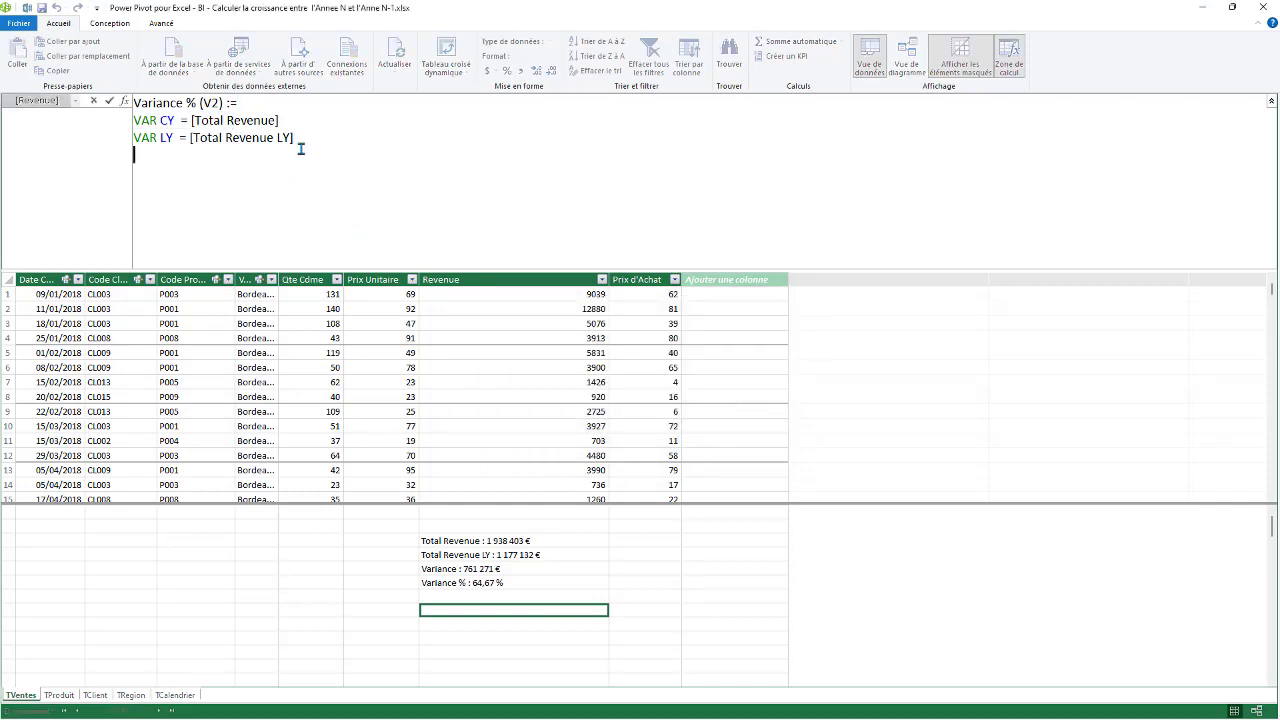
key(shift+Return)
text(RETURN)
key(Return)
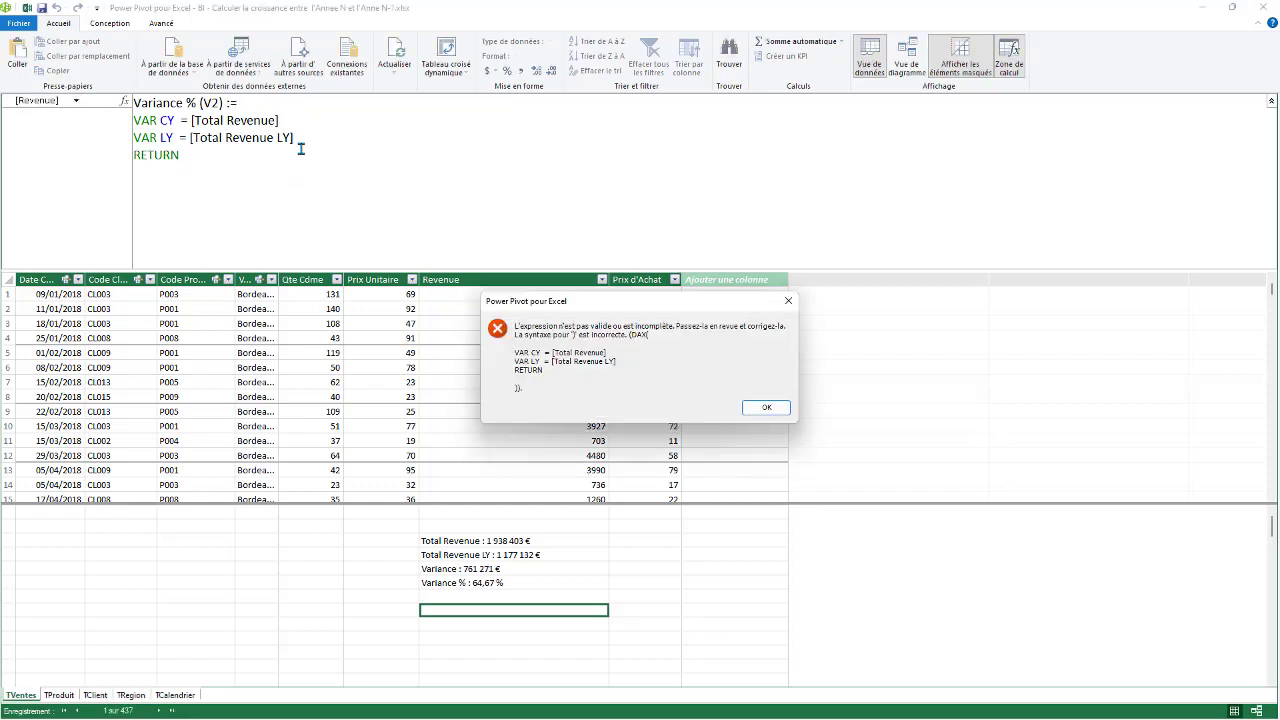
click(760, 410)
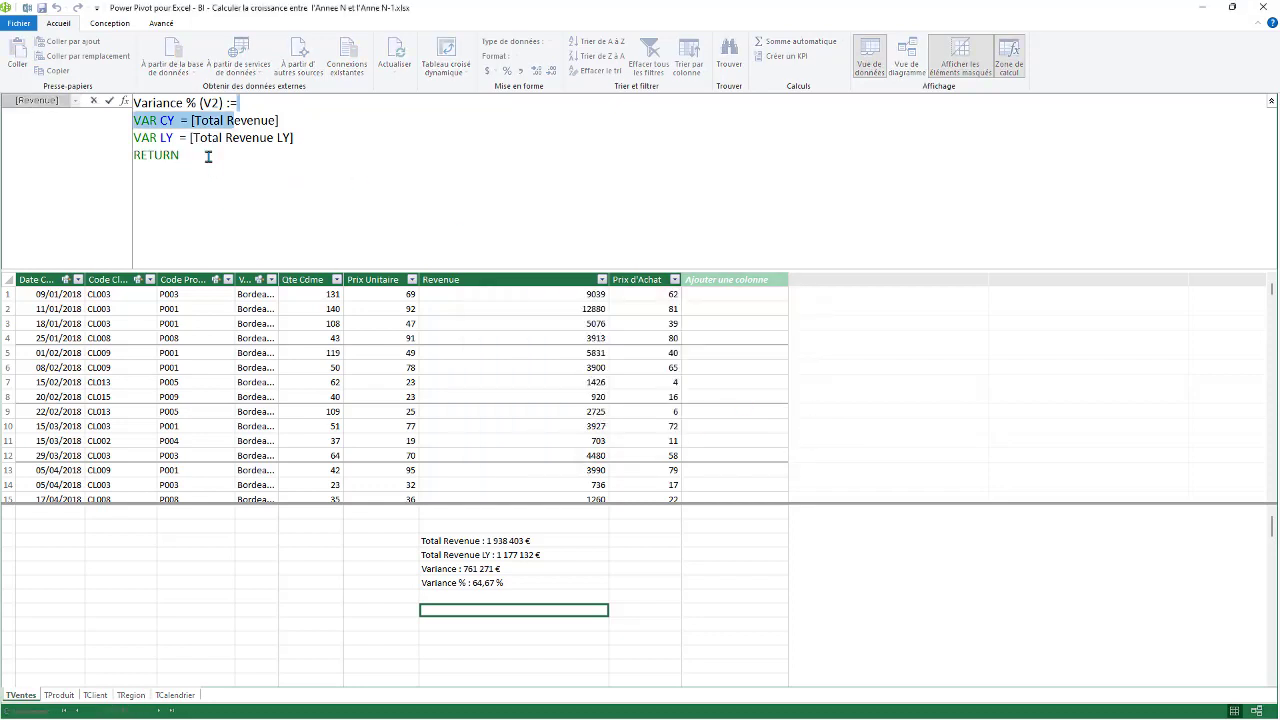
click(211, 157)
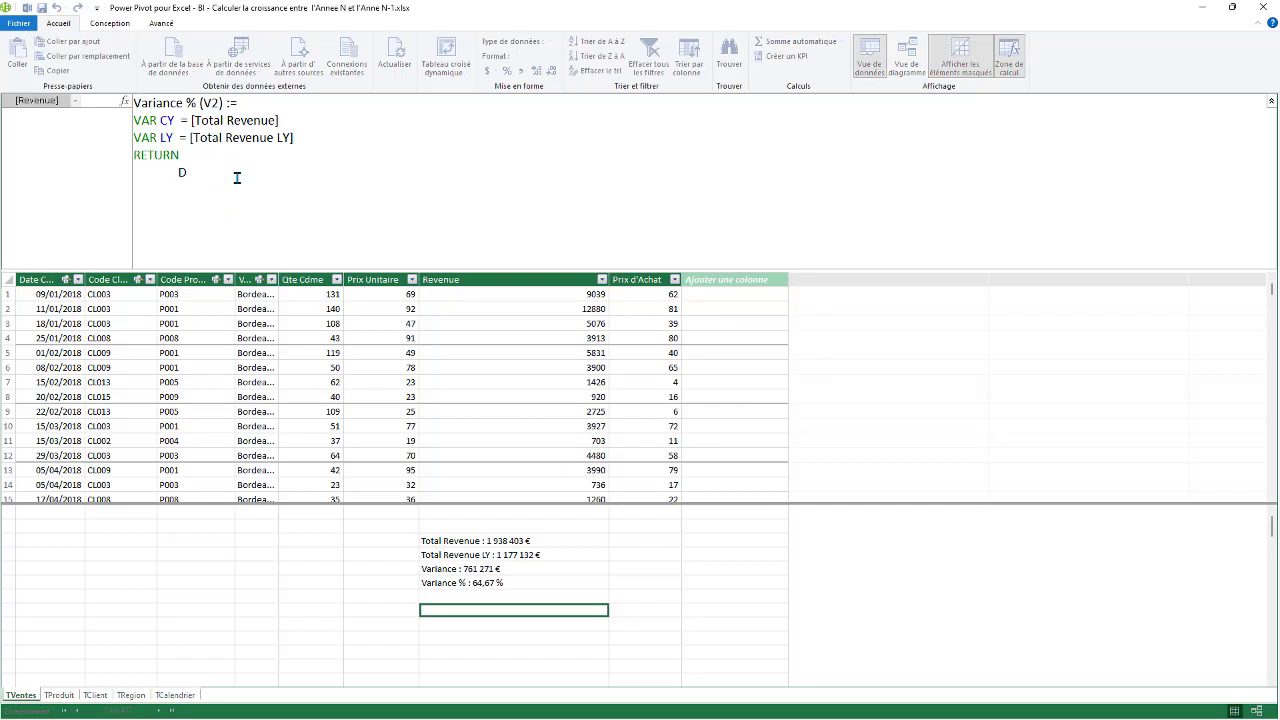
Step: Enter DIVIDE(CY;LY)-1 on an indented line below RETURN to complete the Variance % (V2) formula
text(DIVIDE)
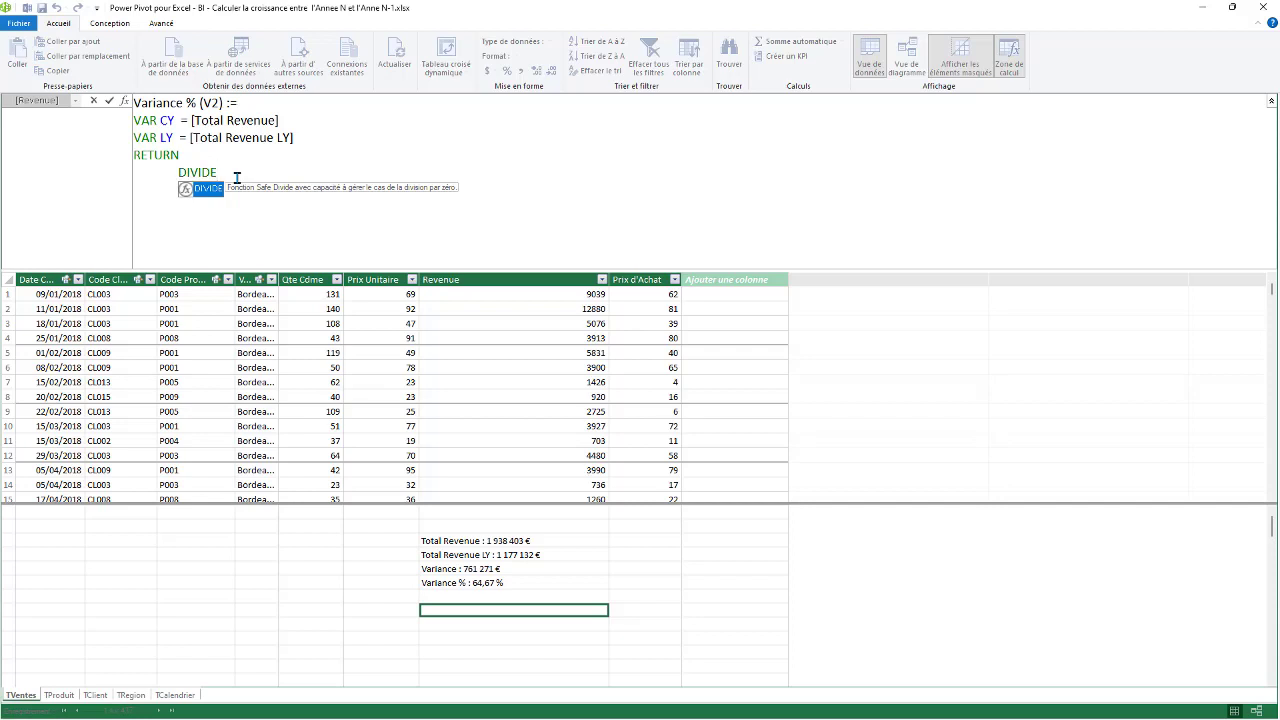
text(()
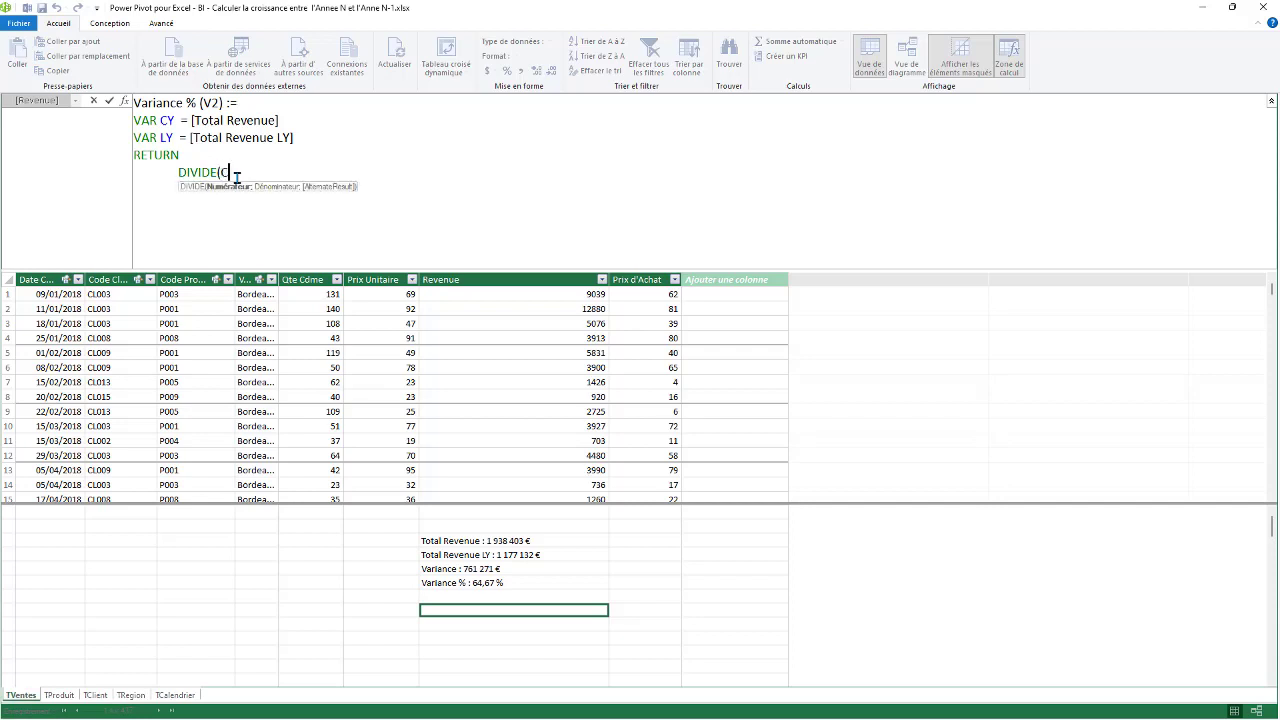
text(CY;)
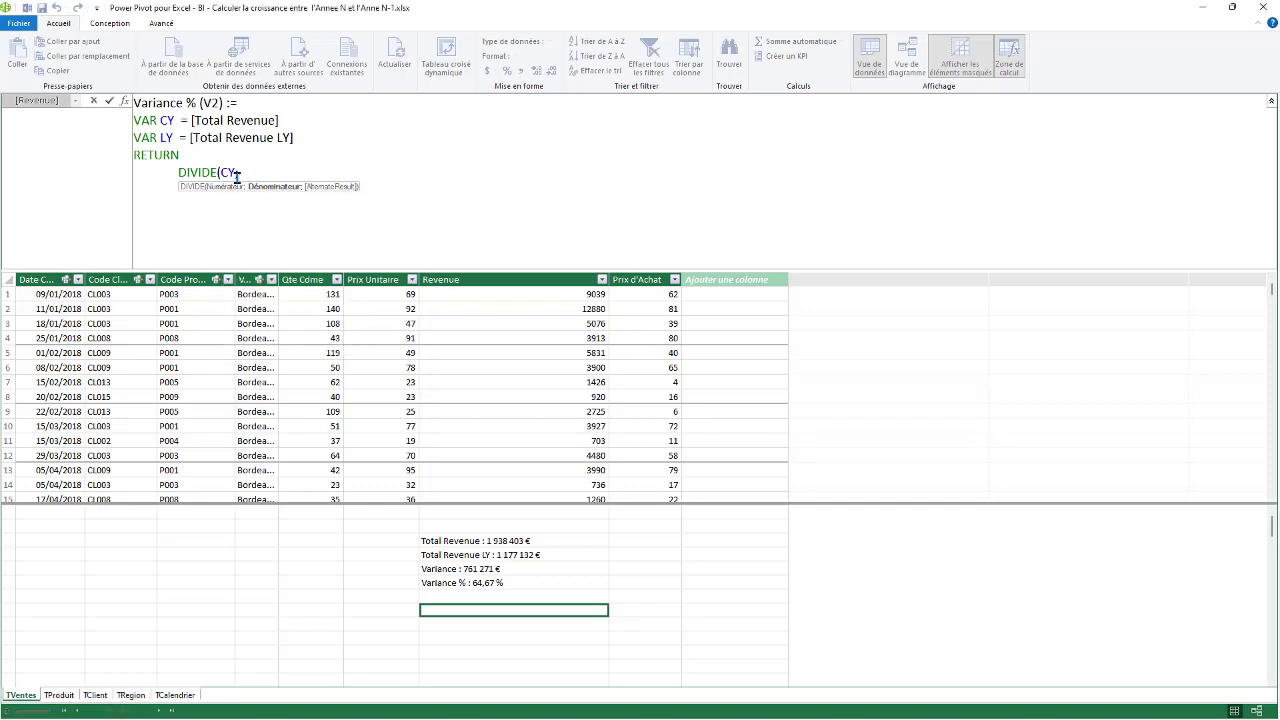
text(LY)
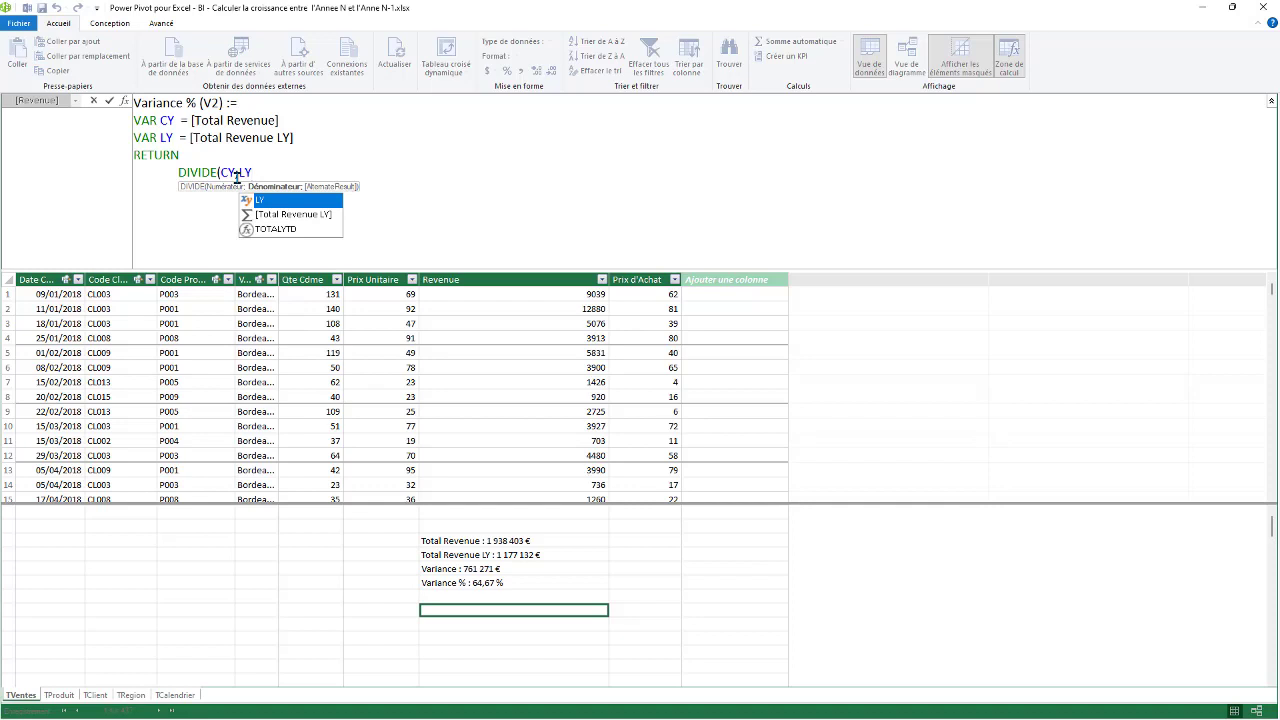
text())
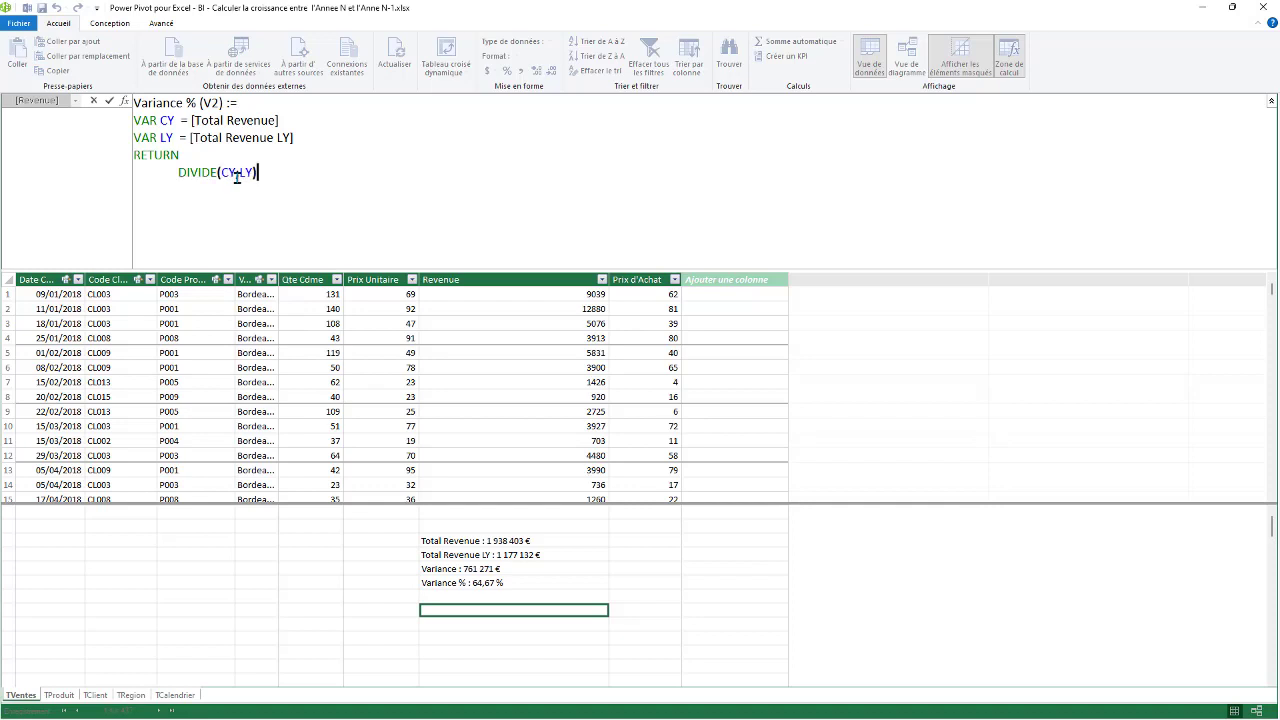
text(-1)
key(shift+Return)
Step: Close the data model, show the pivot table's field list on Rapport 2 and remove Variance from its values
click(1264, 7)
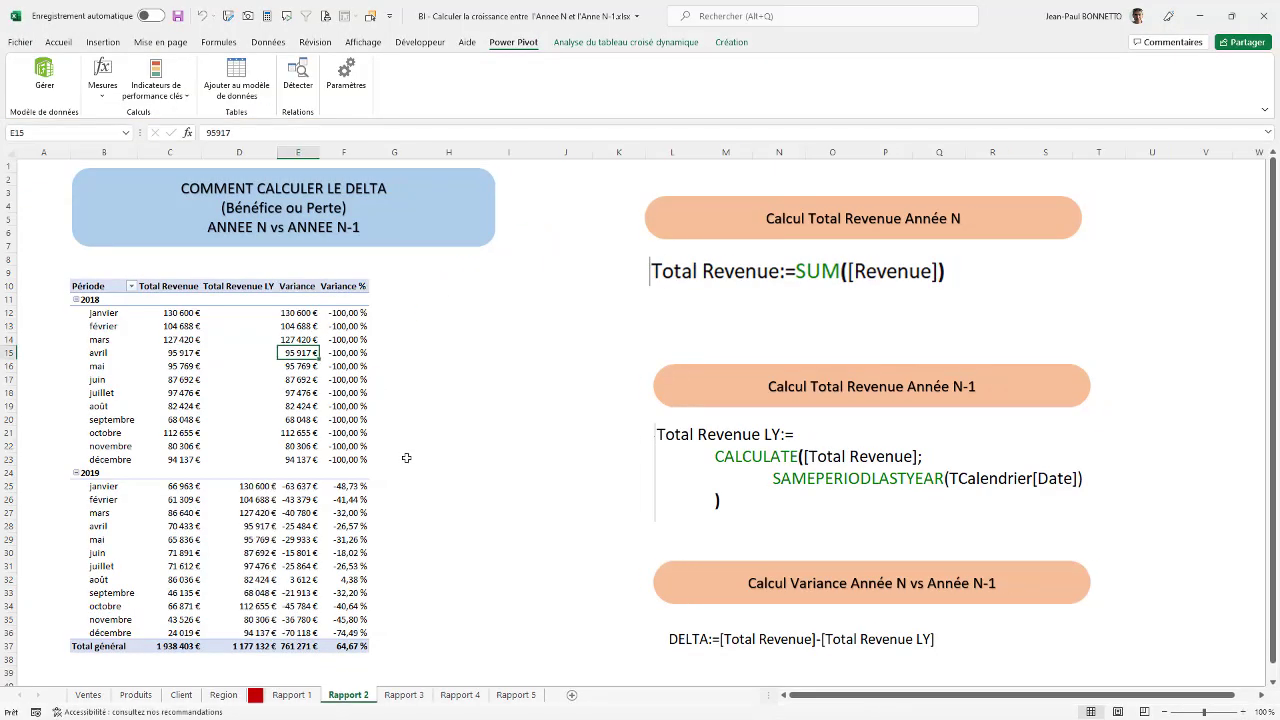
click(628, 42)
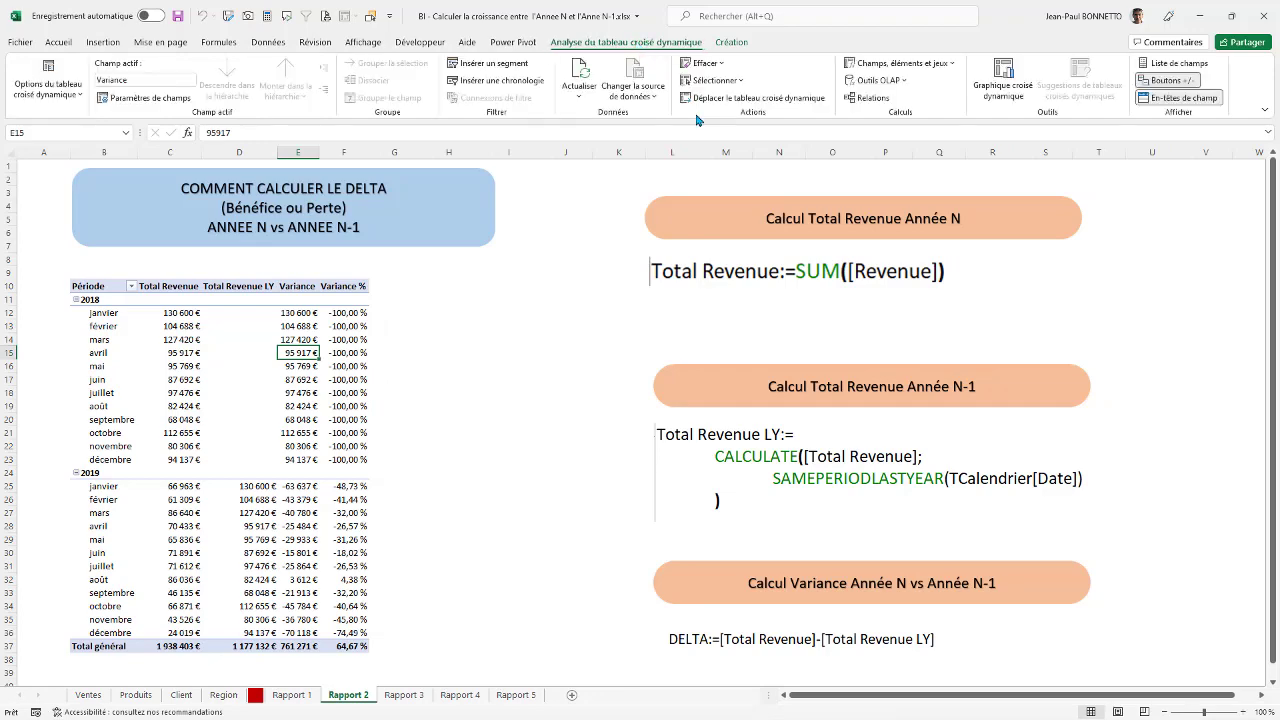
click(1175, 63)
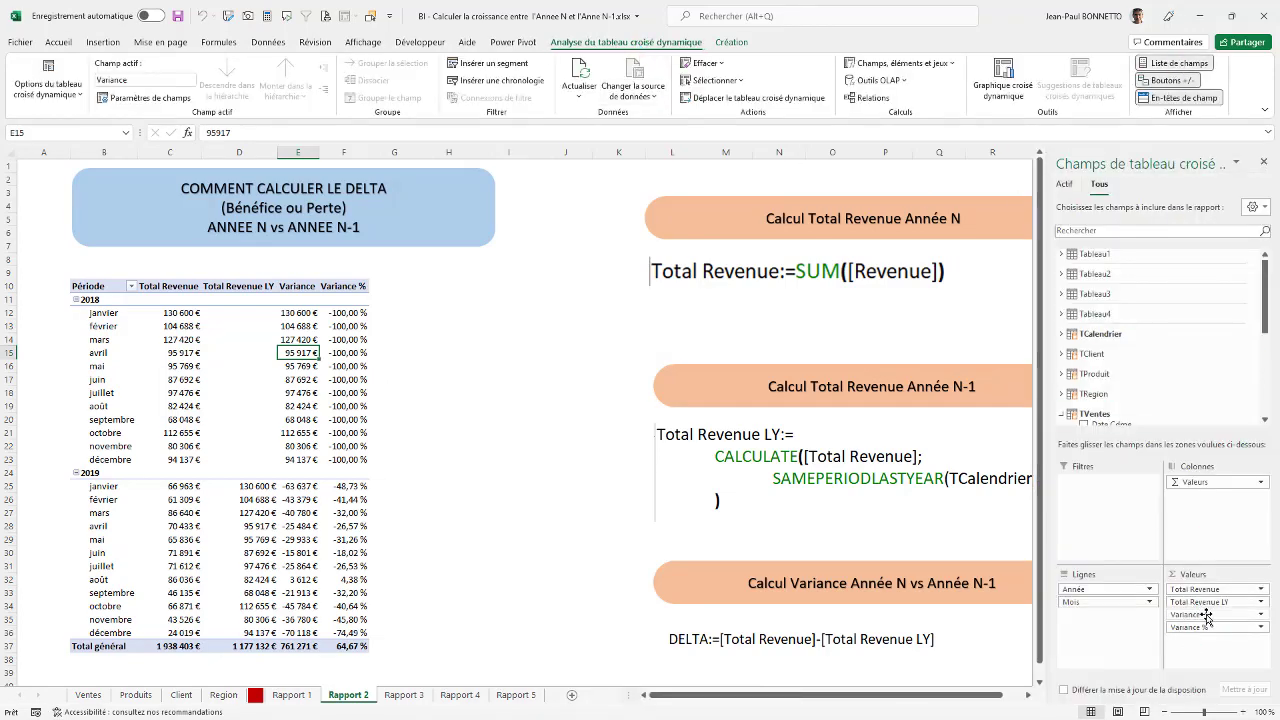
drag(1200, 610, 422, 491)
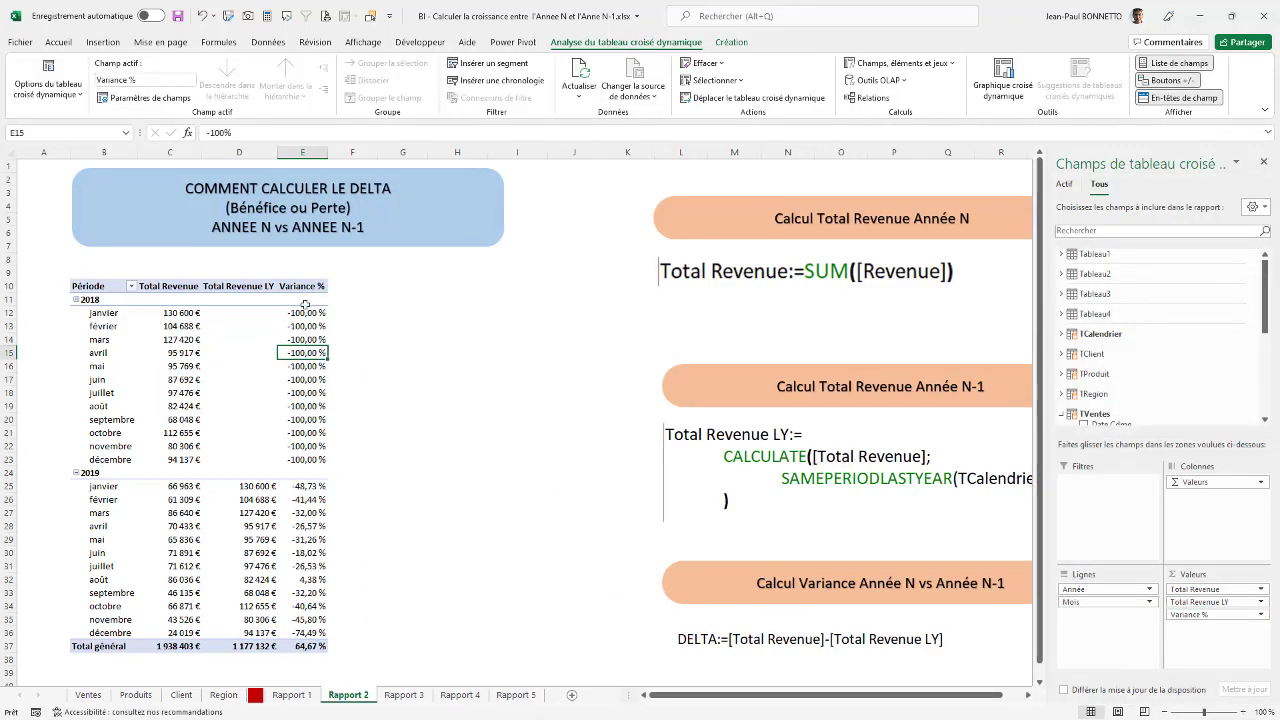
Step: Locate the Variance % (V2) measure among the TVentes fields of the pivot table
scroll(1175, 390, down, 5)
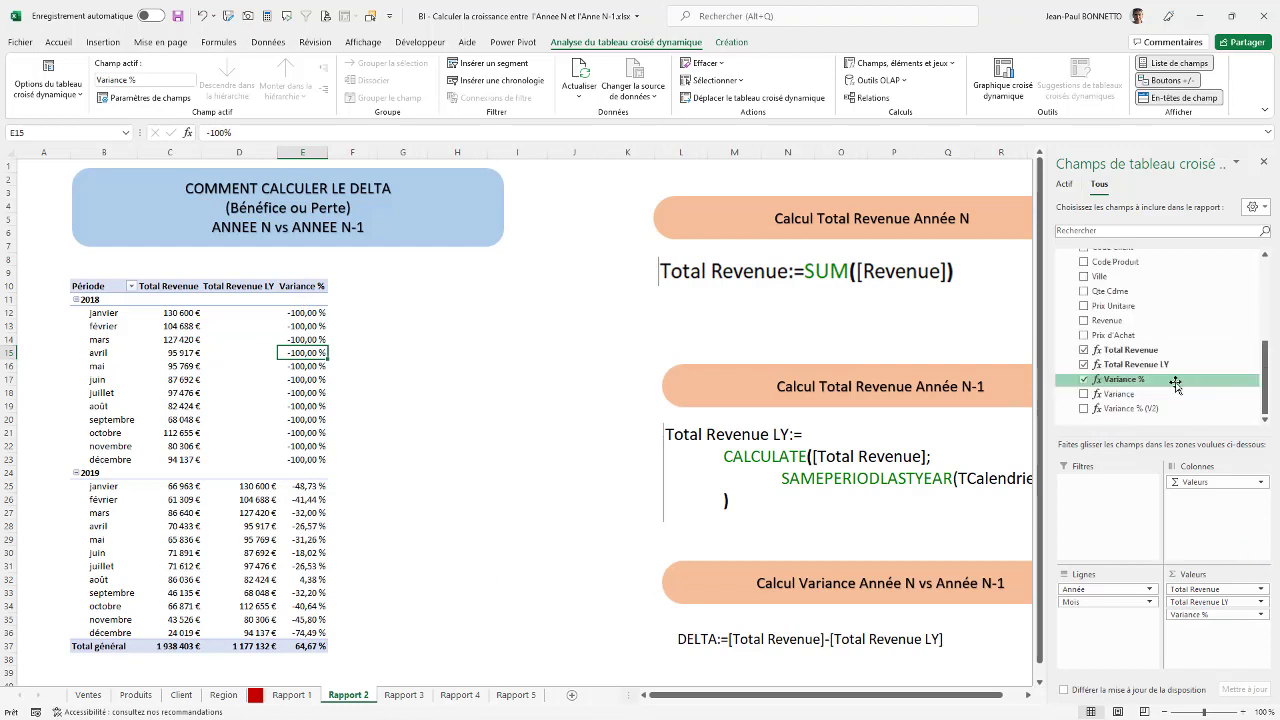
Step: Add the Variance % (V2) measure to the pivot table's values and format it as a percentage in the data model
drag(1125, 408, 1200, 648)
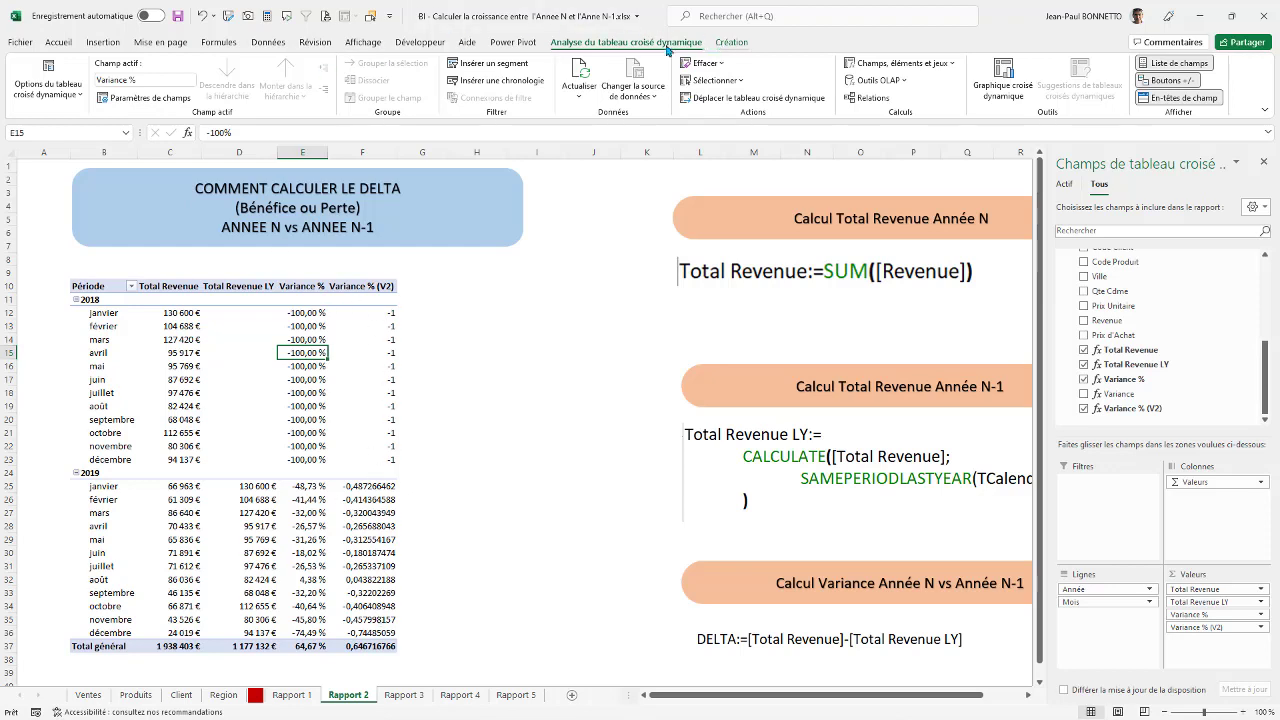
click(513, 42)
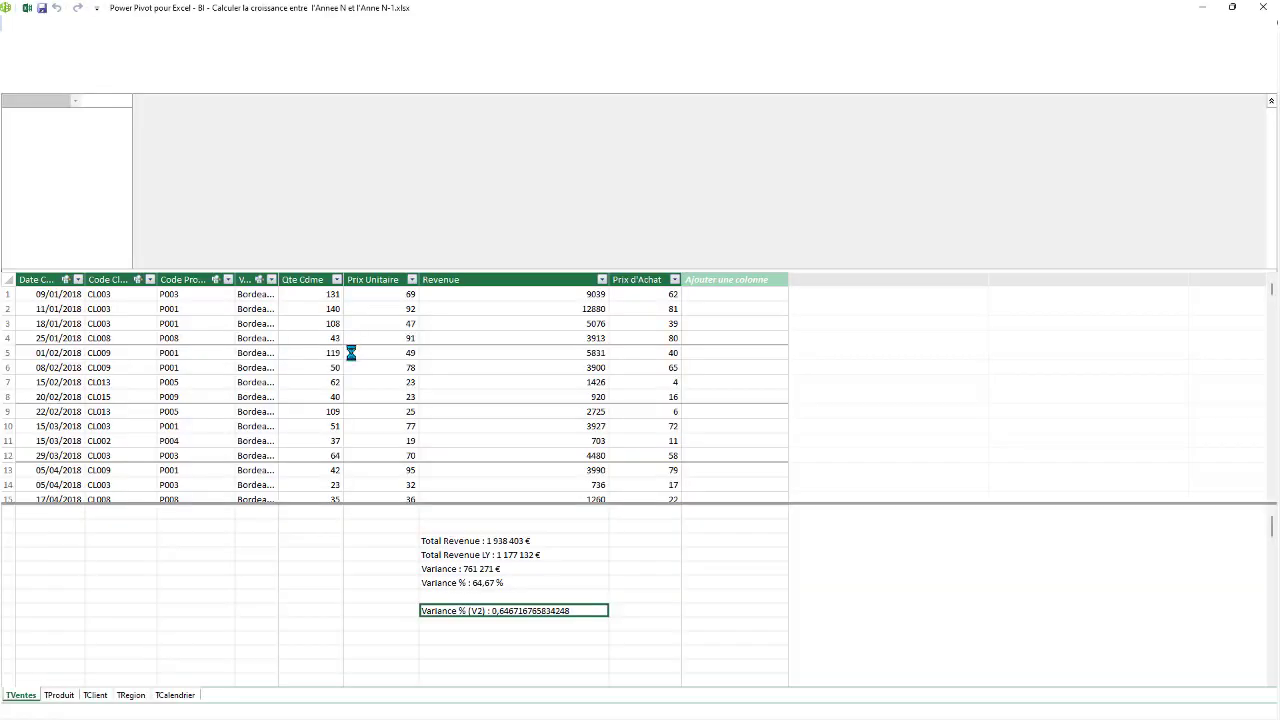
click(507, 73)
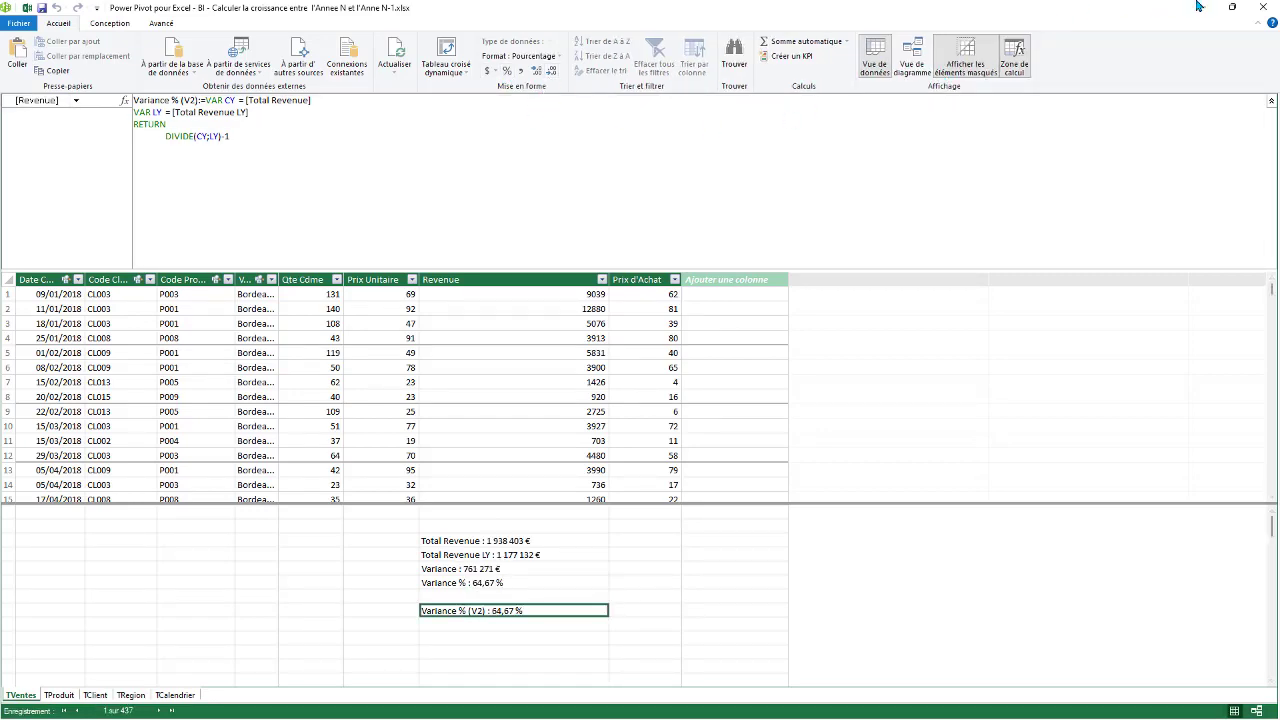
click(1273, 8)
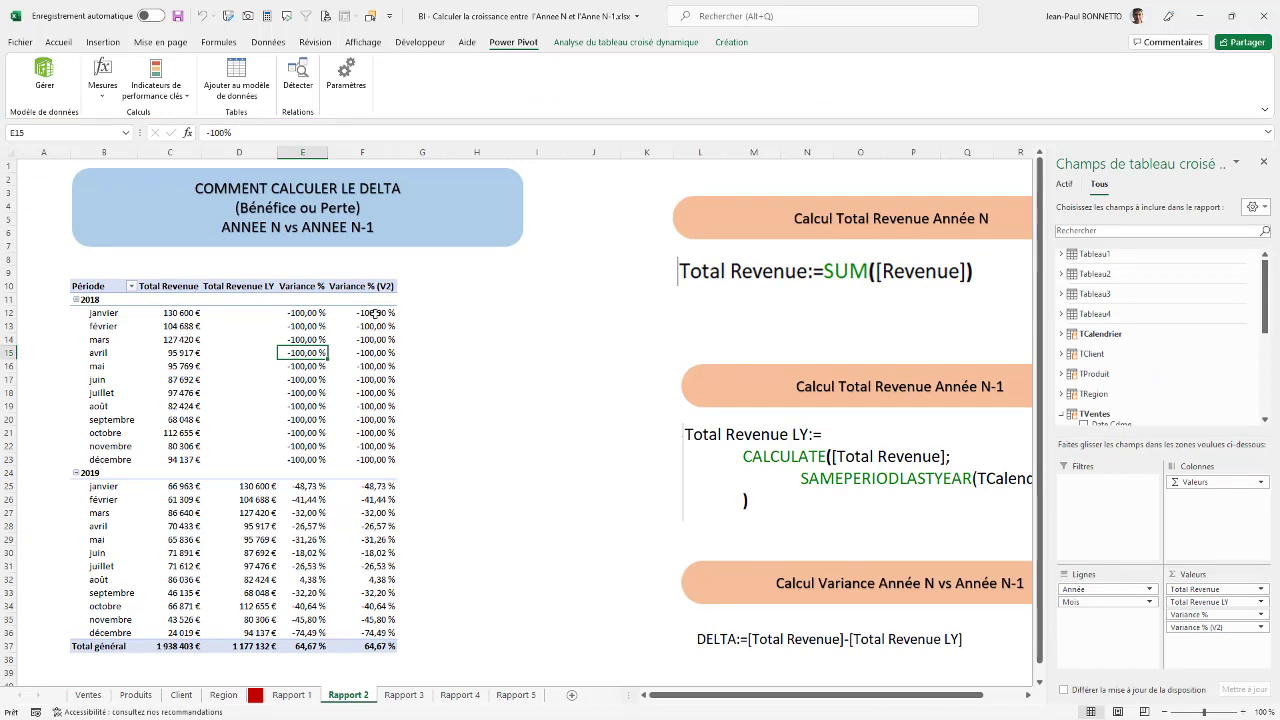
Step: Compare the 2018 months' Variance % (V2) values with their Total Revenue and Total Revenue LY cells
drag(377, 314, 365, 456)
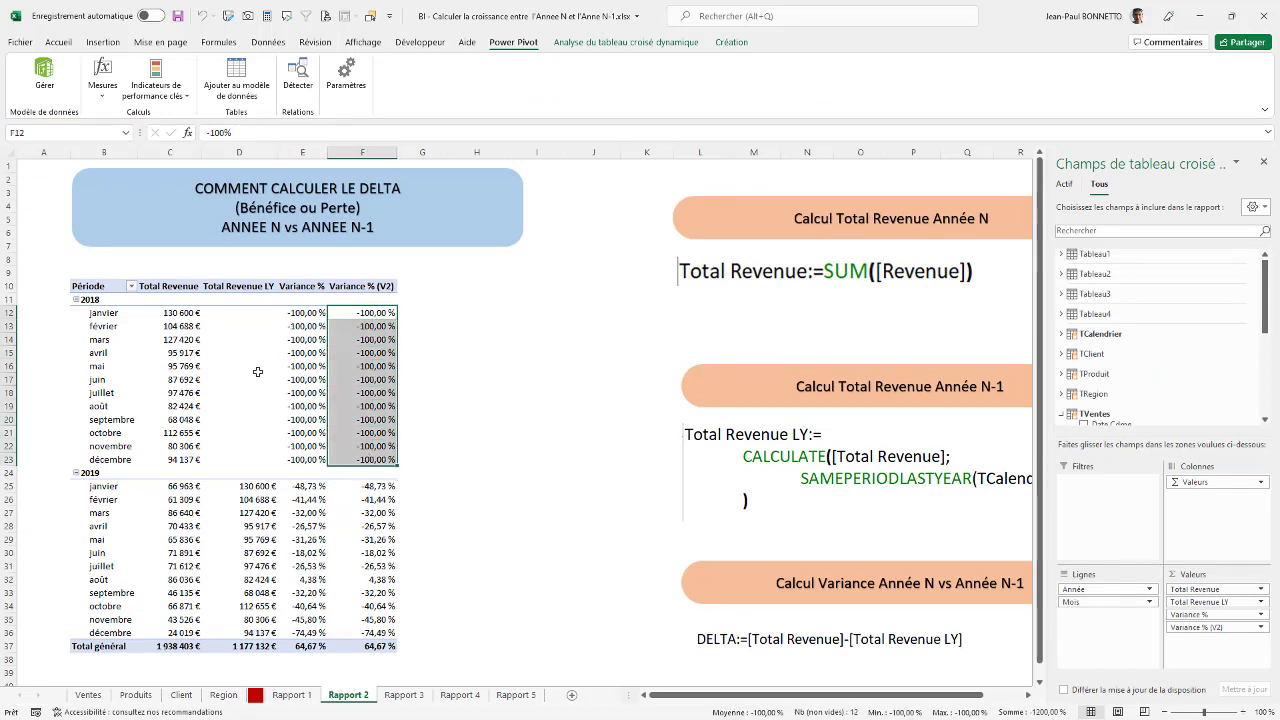
drag(253, 315, 251, 458)
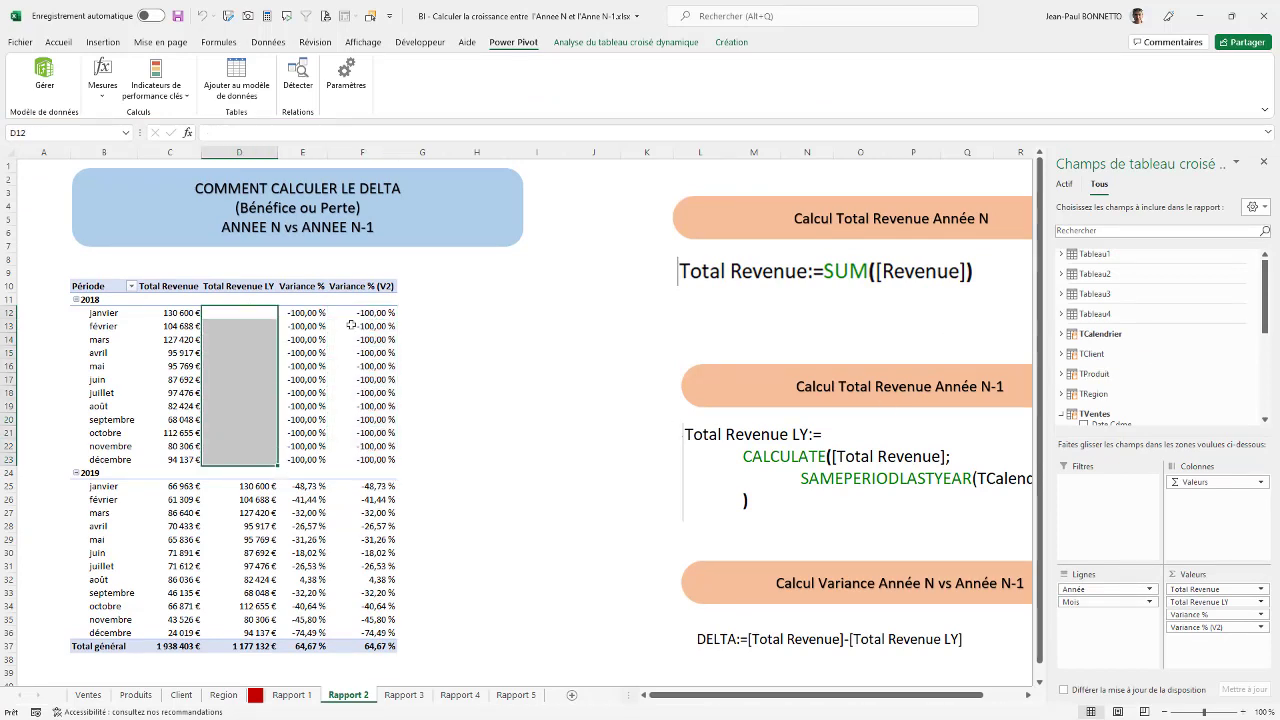
click(184, 314)
click(231, 312)
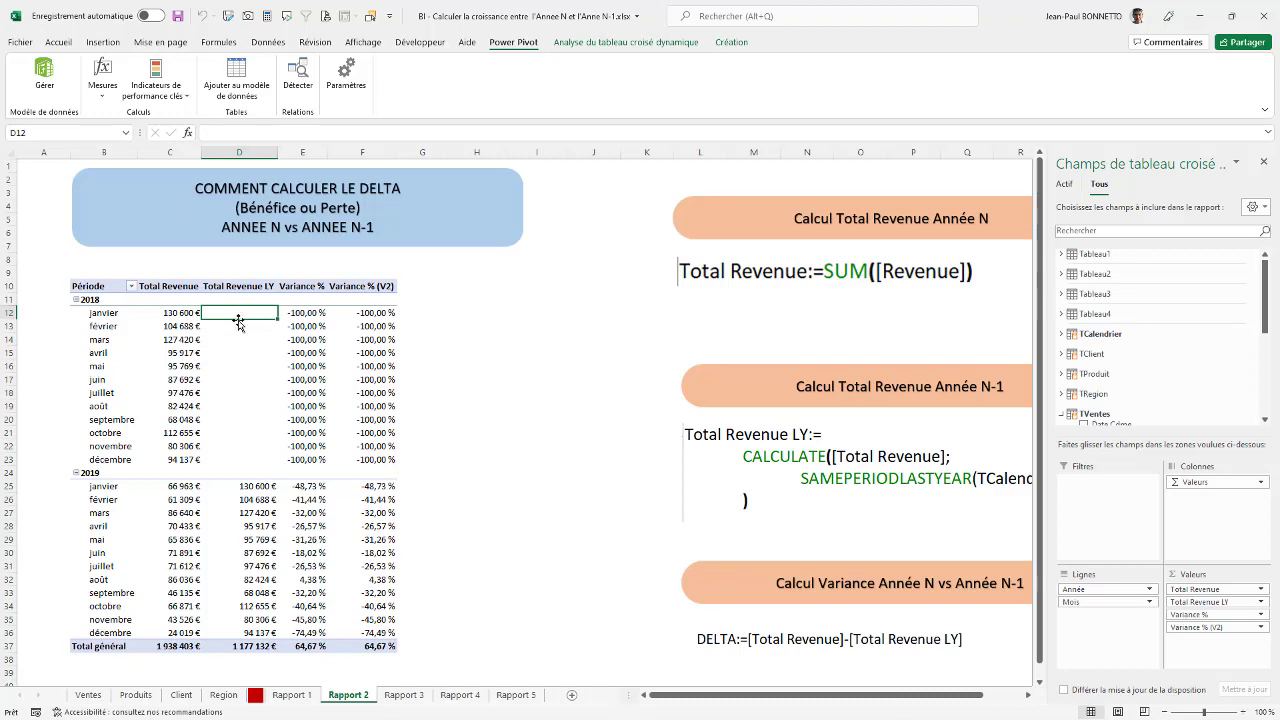
drag(252, 462, 238, 314)
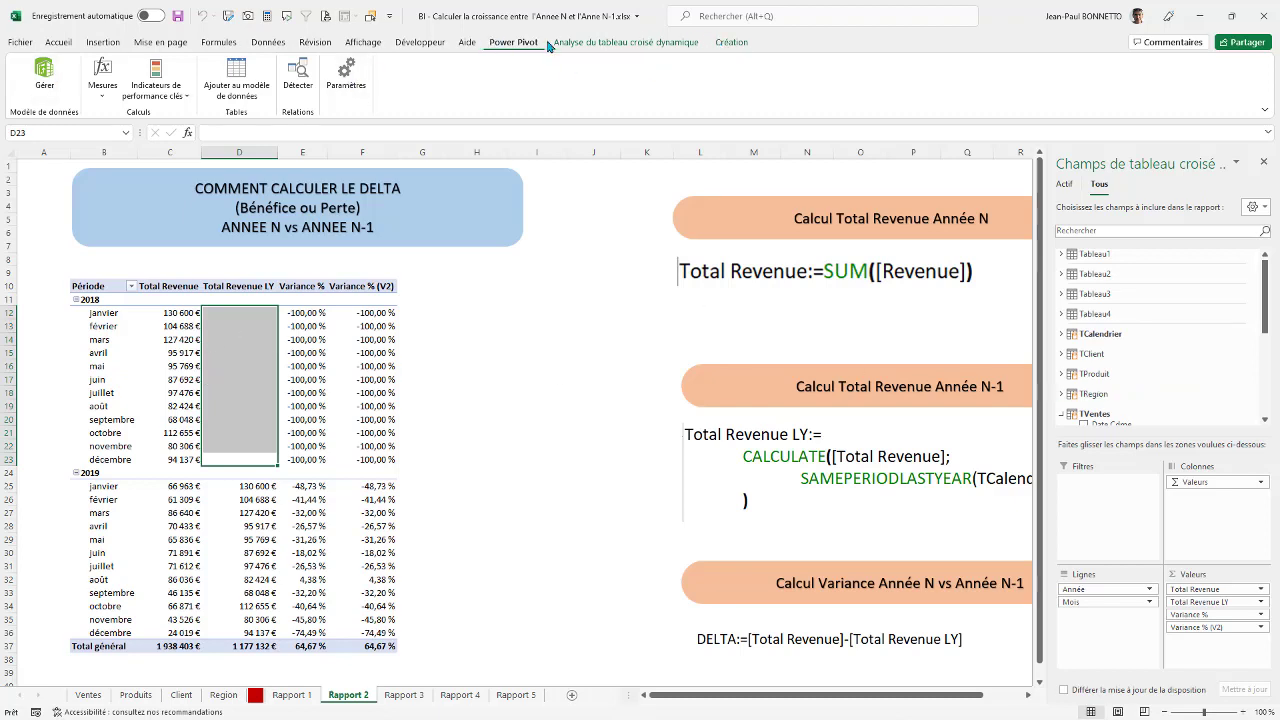
Step: Open the data model and place the VAR CY declaration of the Variance % (V2) formula on its own line
click(62, 88)
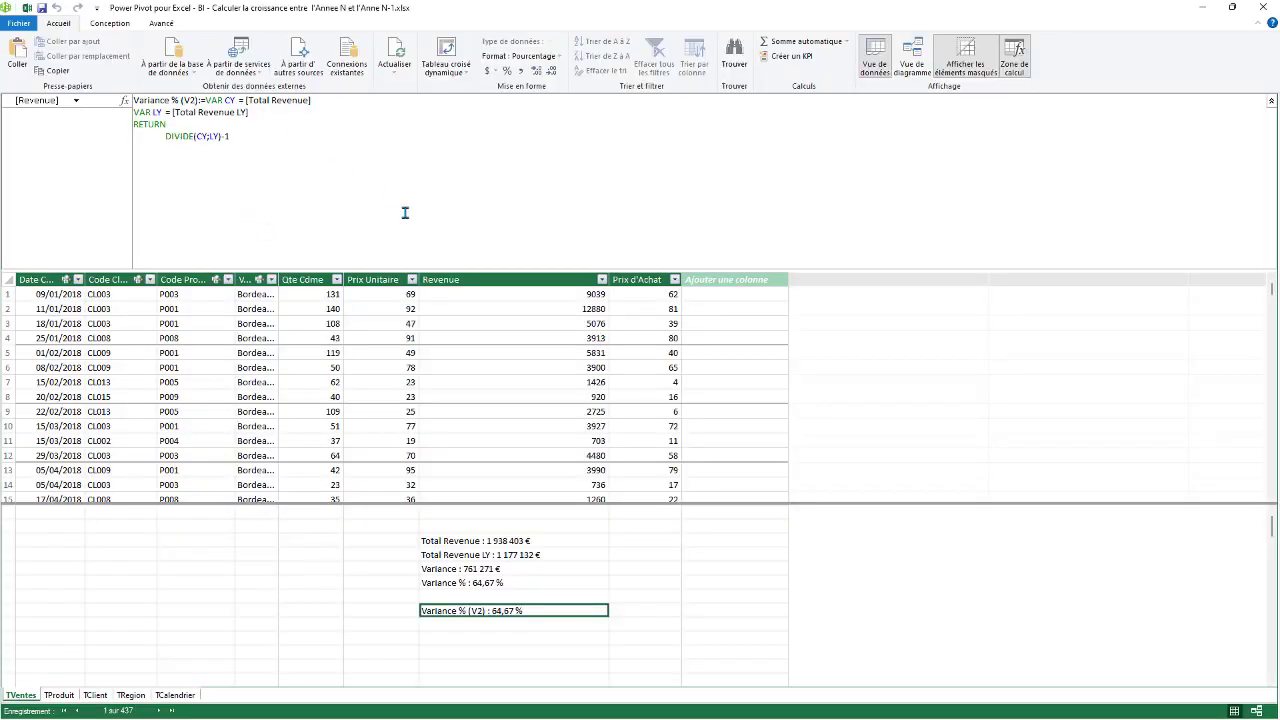
scroll(412, 215, up, 2)
scroll(412, 215, up, 3)
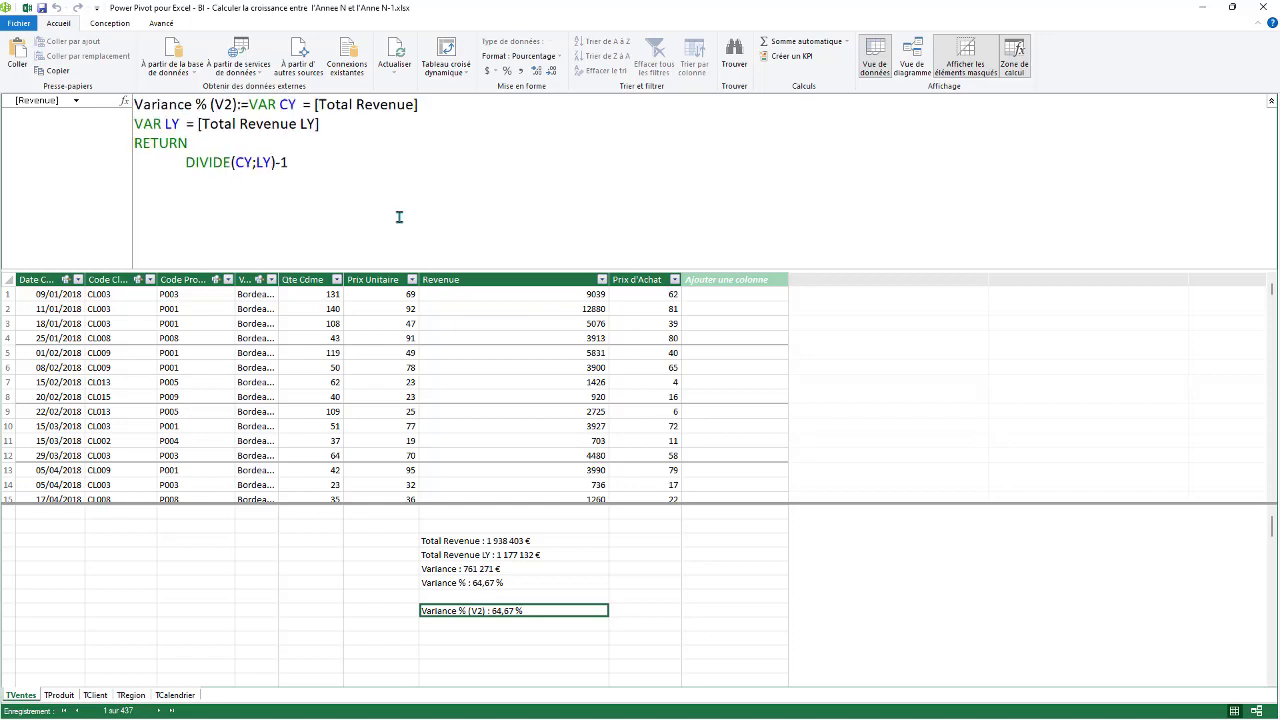
click(264, 106)
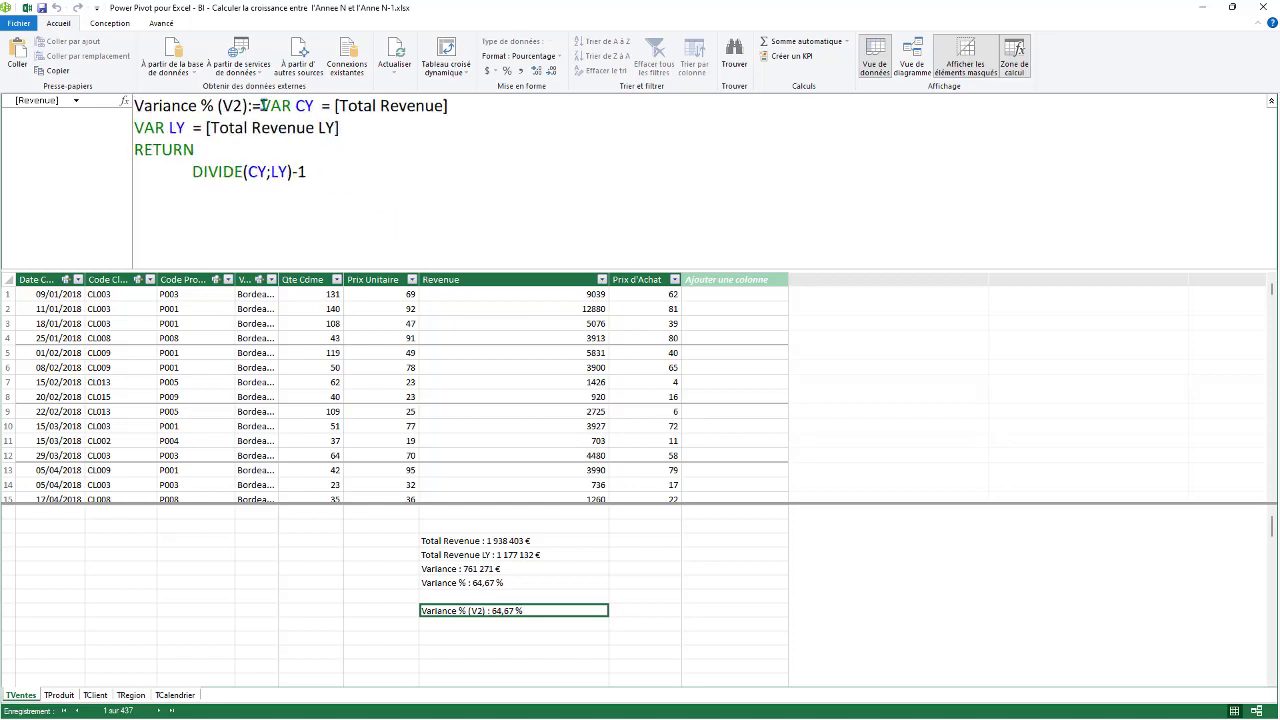
key(shift+Return)
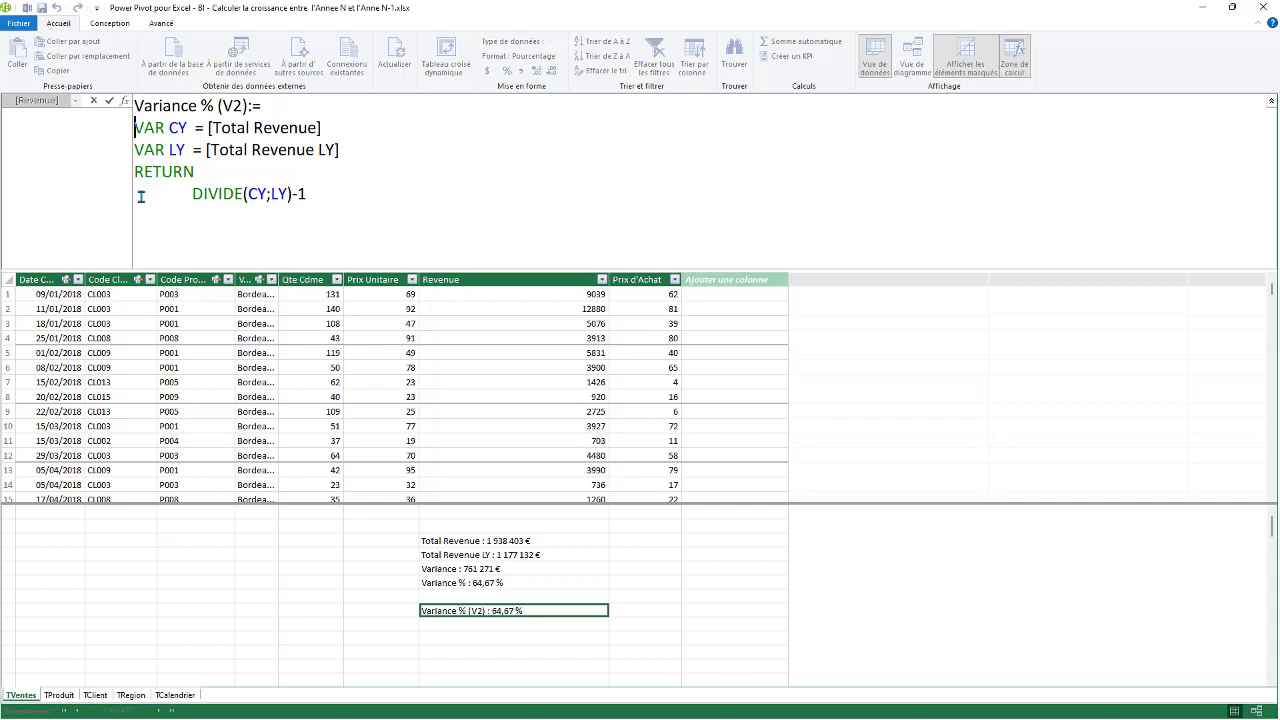
Step: Declare a new variable in the Variance % (V2) formula below VAR LY: VAR Control = CY && LY
click(380, 150)
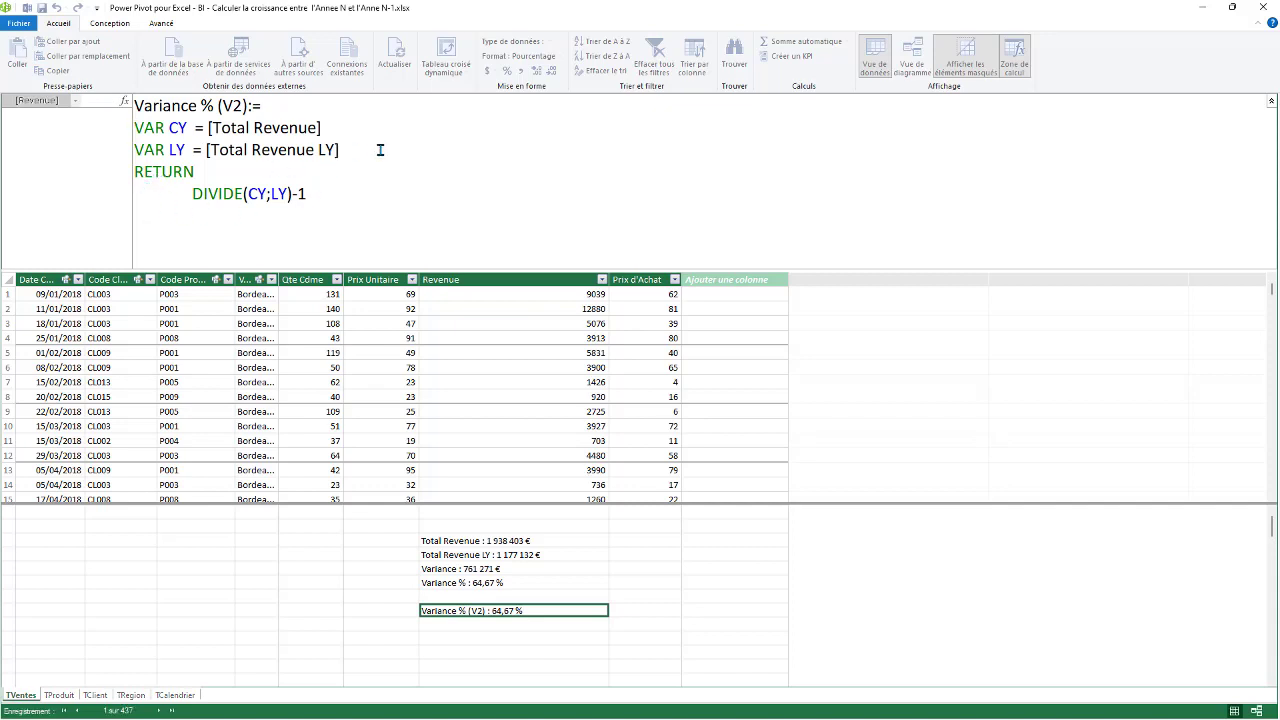
key(shift+Return)
text(VAR)
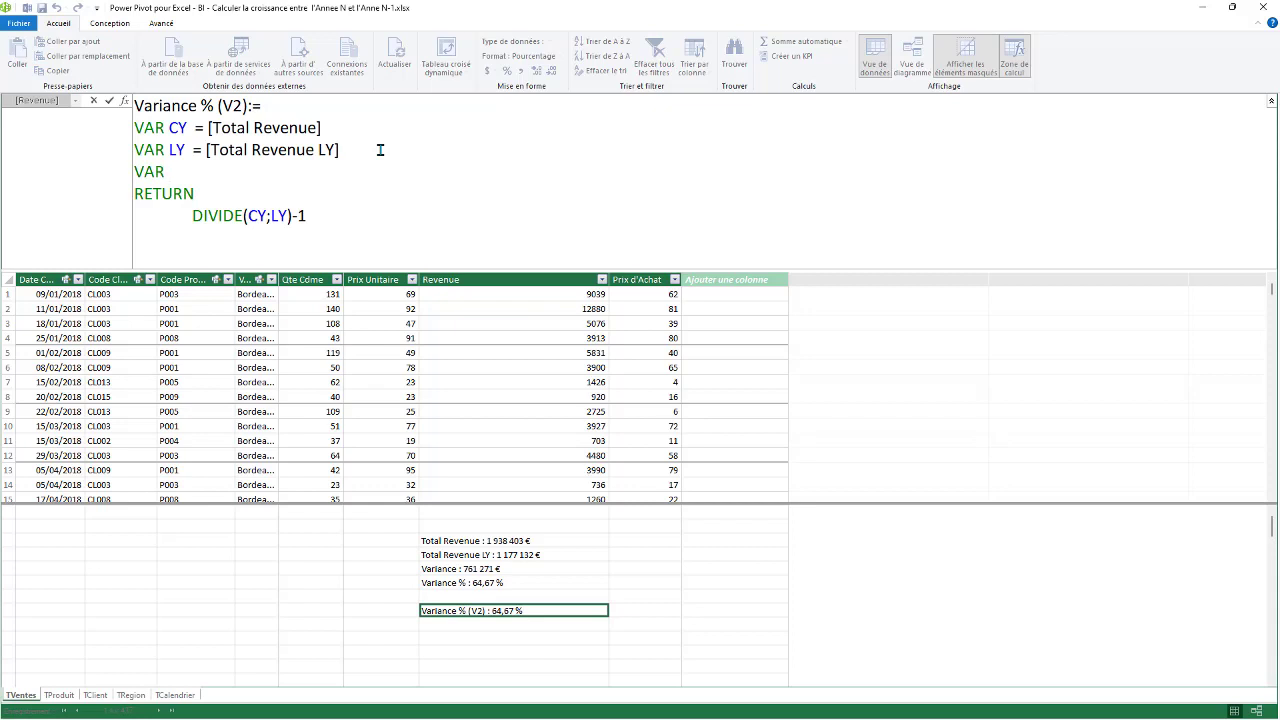
text( Control = )
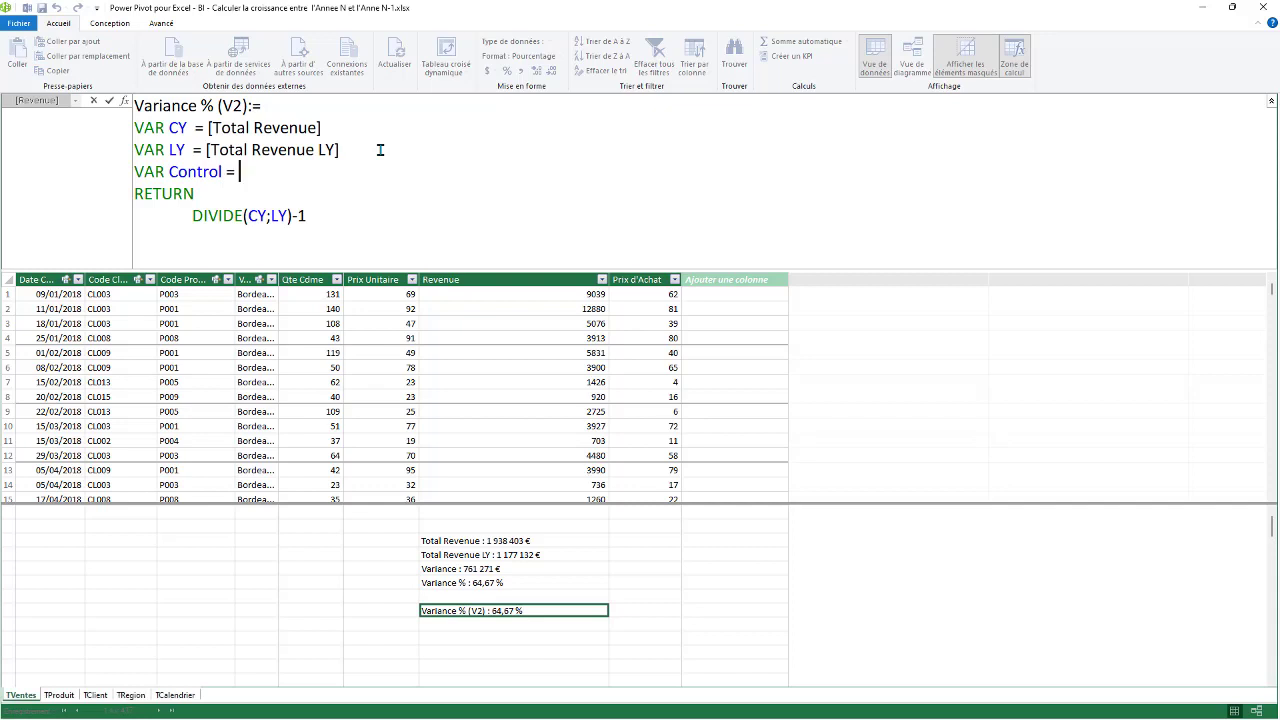
text(CY && LY)
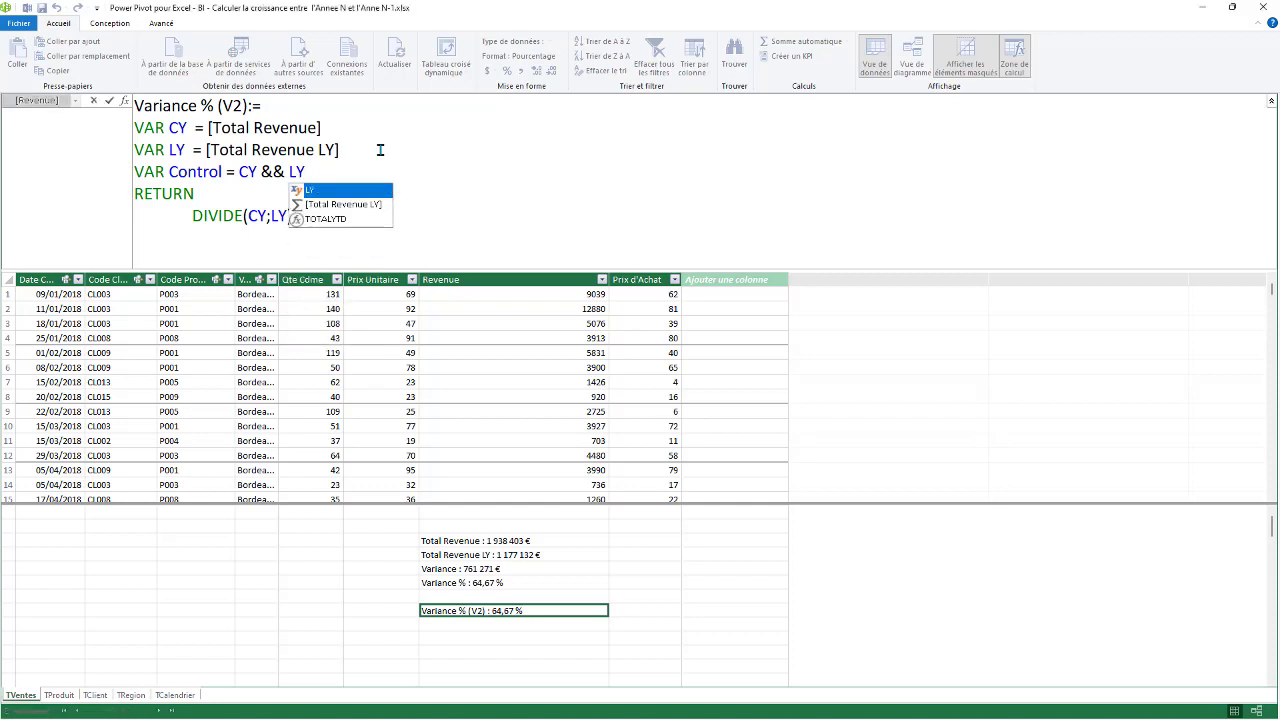
click(250, 170)
double_click(281, 172)
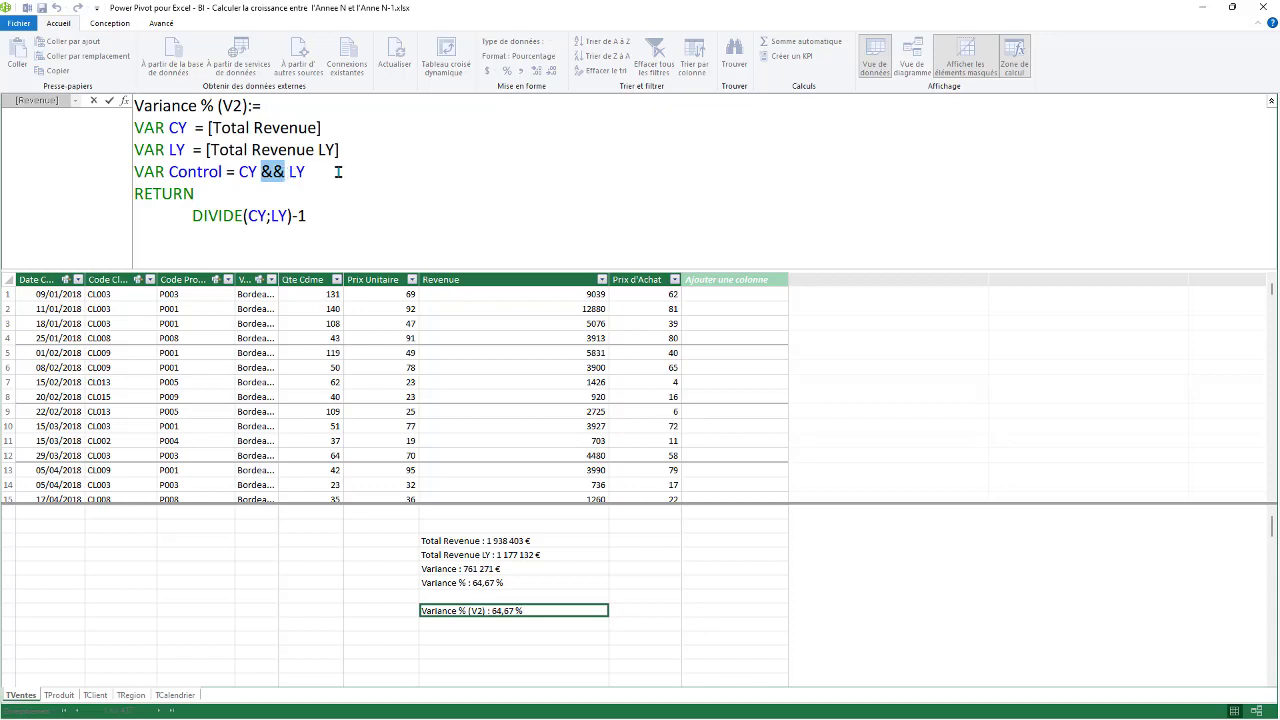
click(331, 173)
Step: Insert IF( before DIVIDE(CY;LY)-1 after RETURN and put the DIVIDE expression on an indented line below it
click(195, 216)
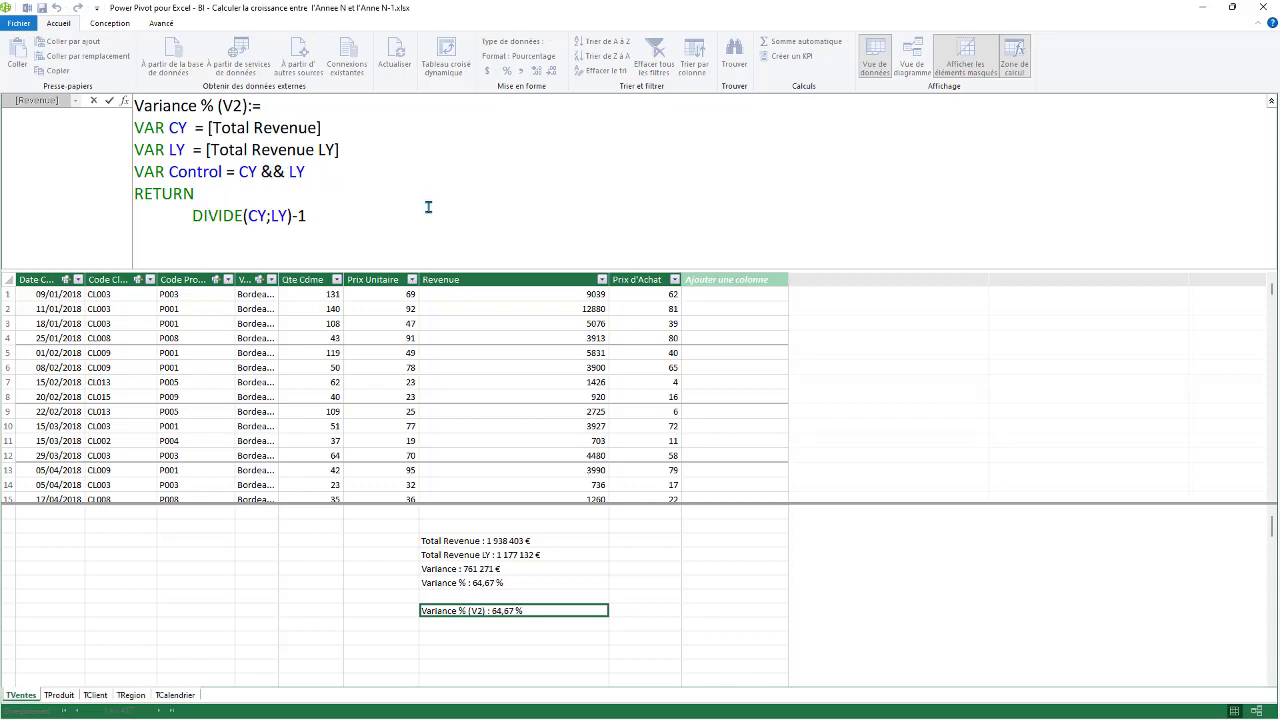
text(IF)
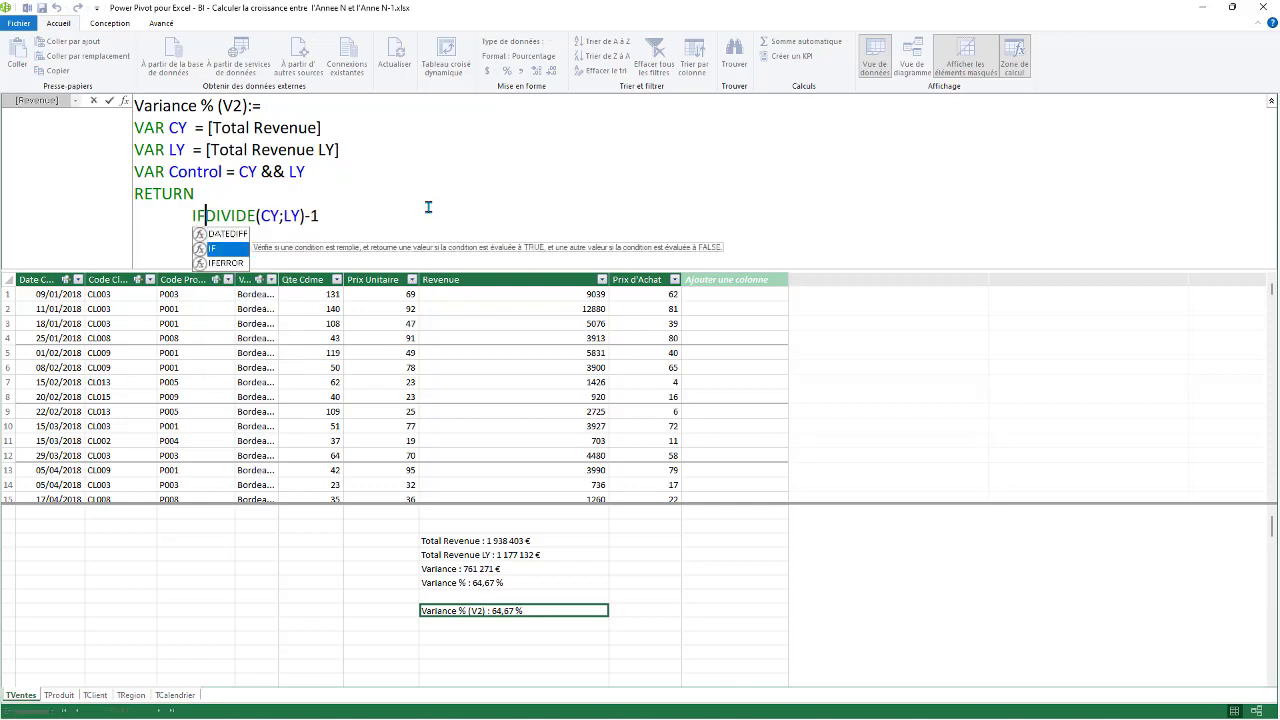
key(alt+Return)
key(Tab)
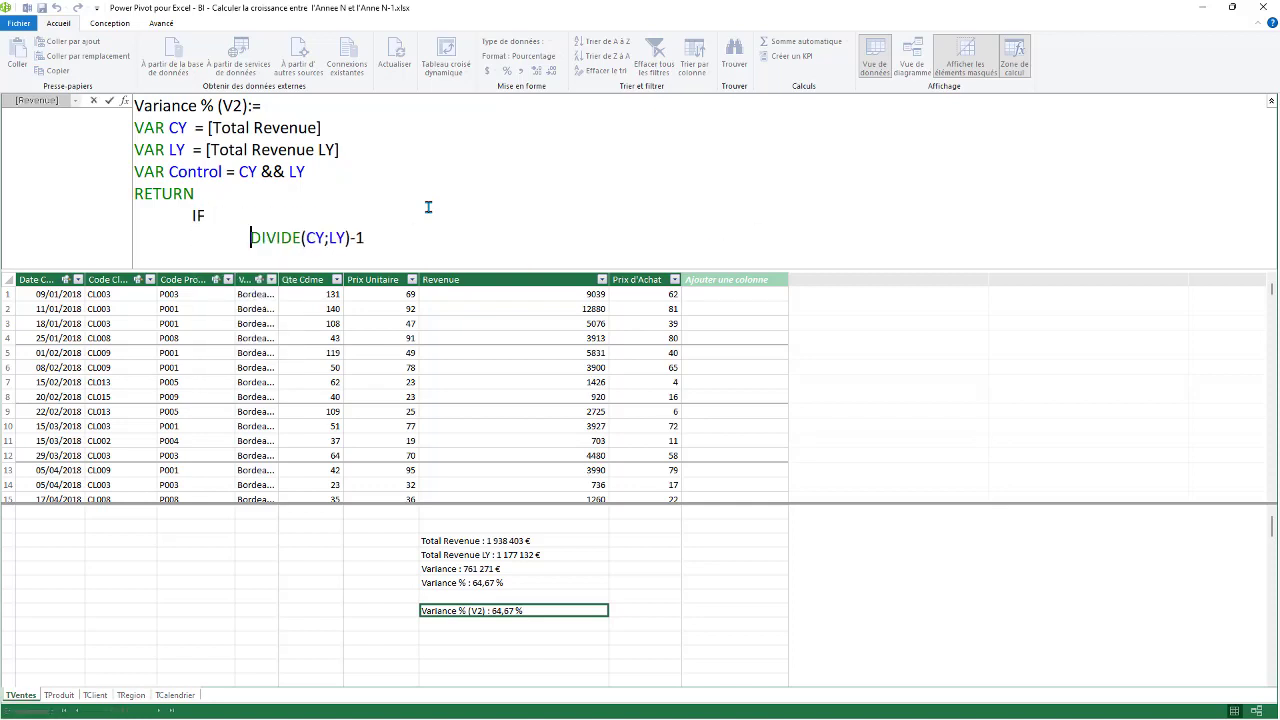
key(BackSpace)
key(BackSpace)
key(BackSpace)
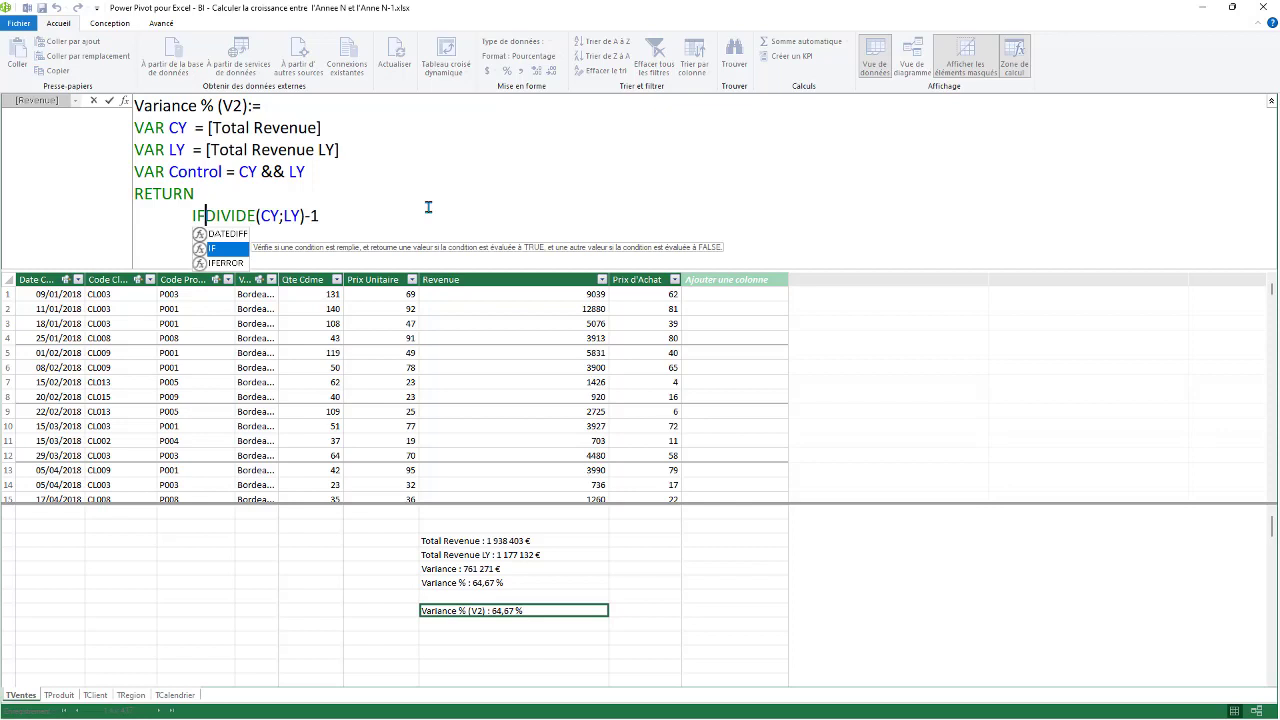
text(()
key(alt+Return)
key(BackSpace)
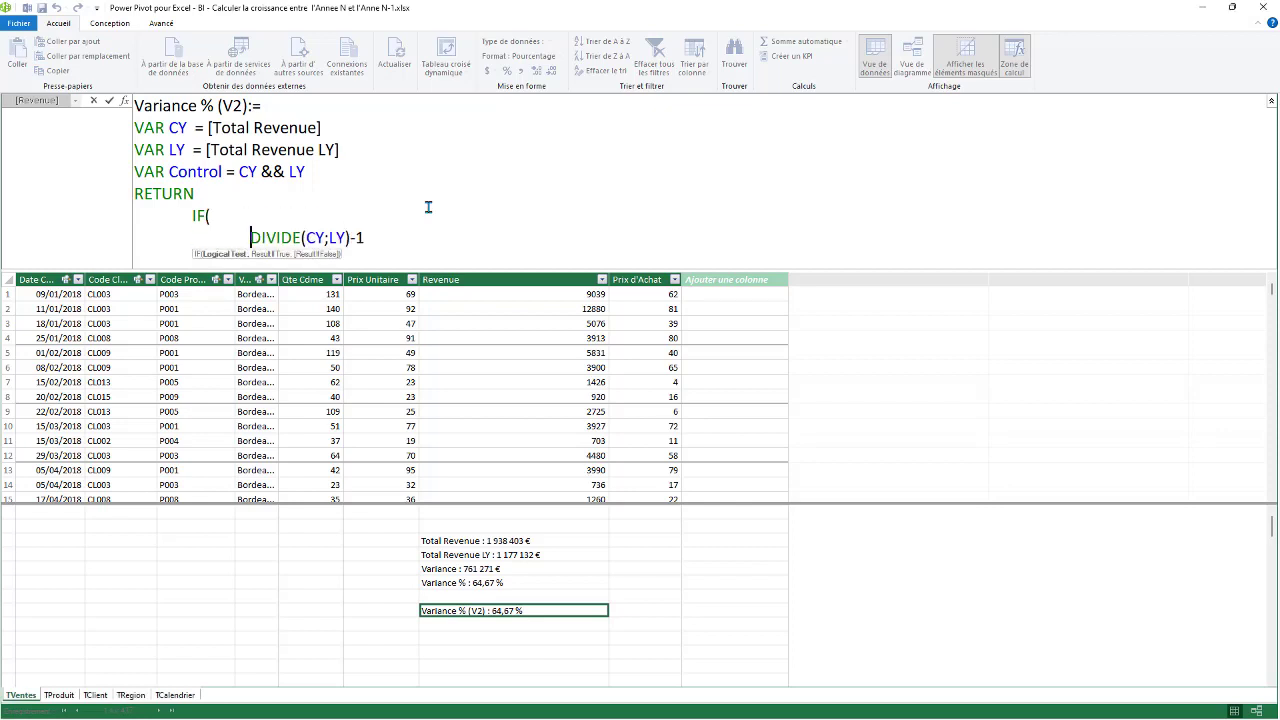
key(alt+Return)
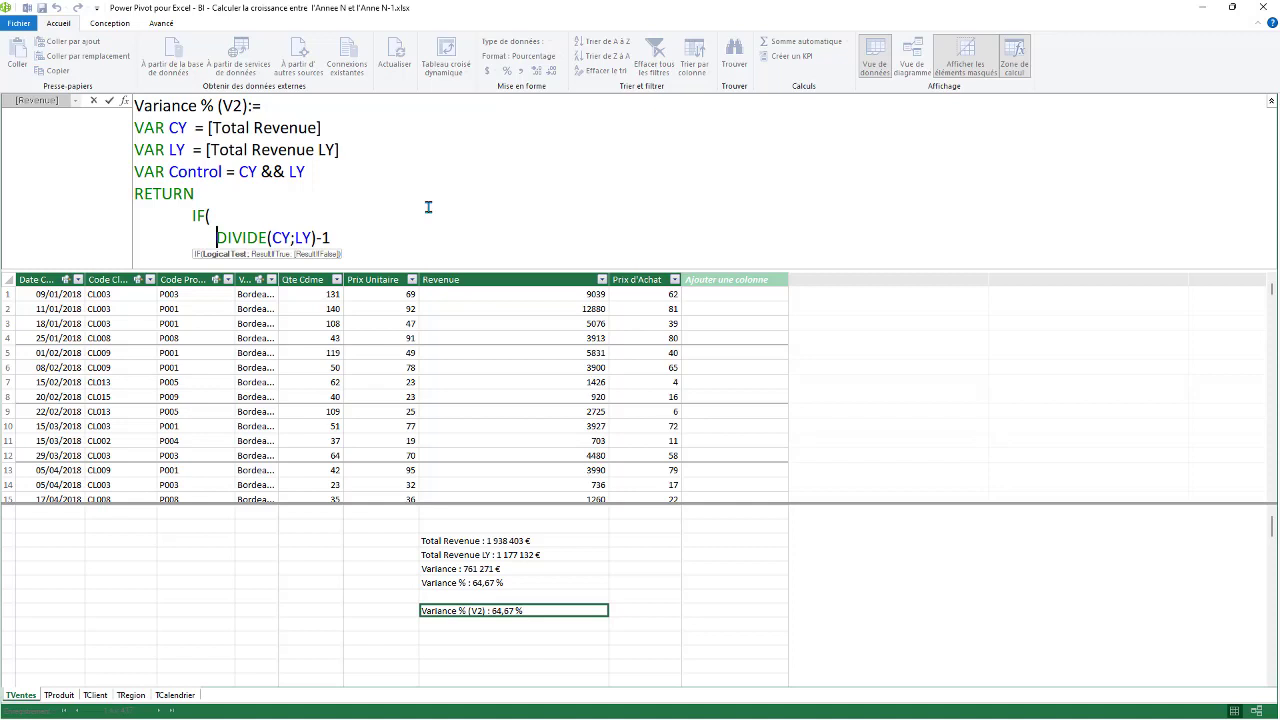
Step: Enter the Control variable as the IF function's logical test, followed by a semicolon before DIVIDE
text(Cont)
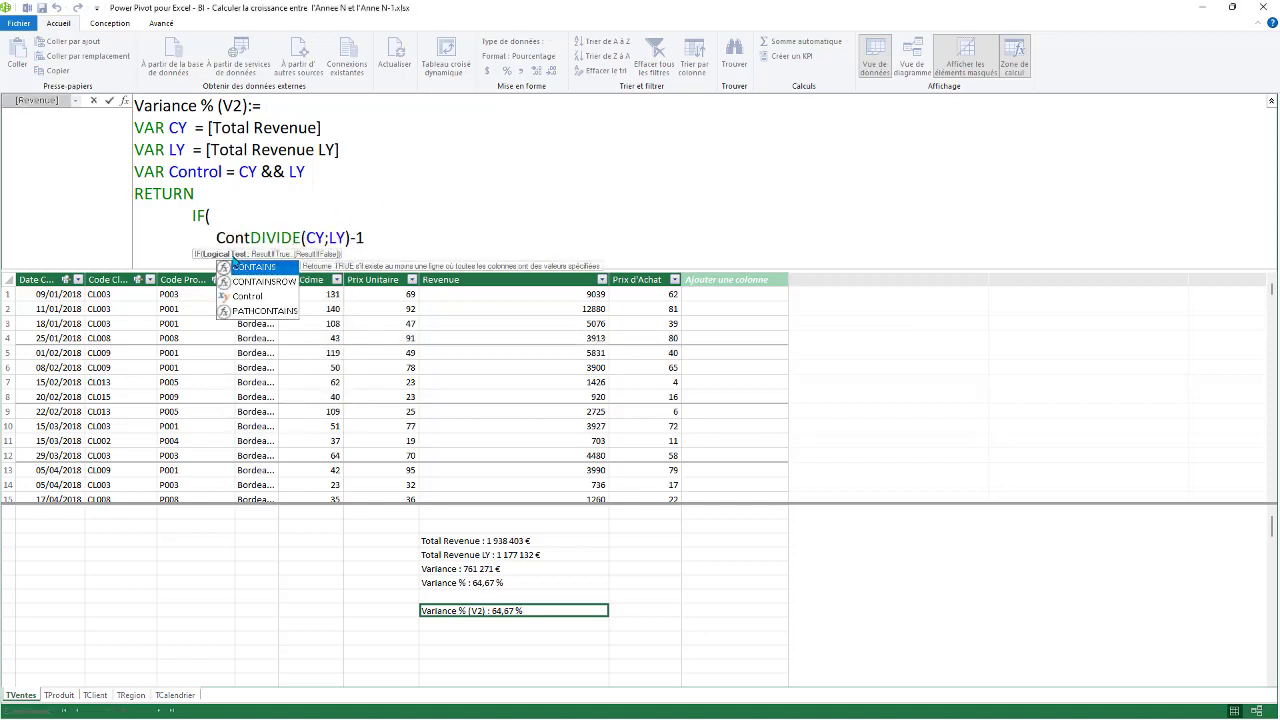
double_click(246, 296)
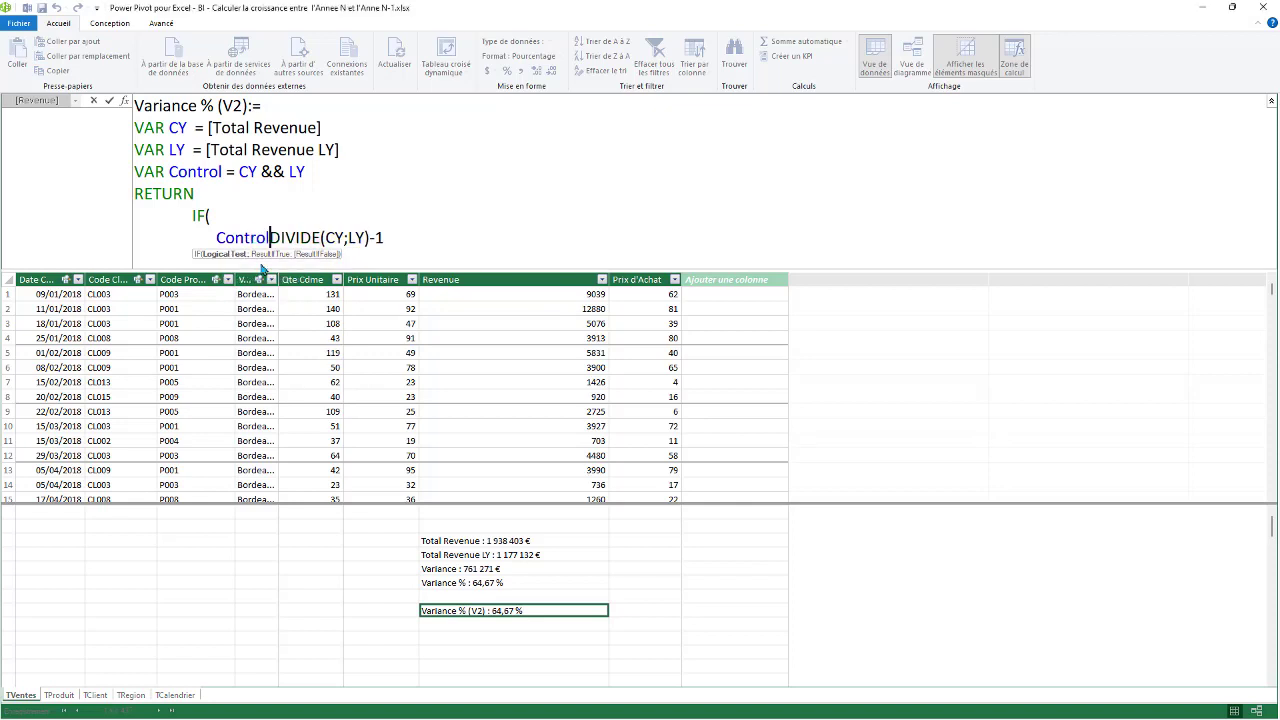
text(;)
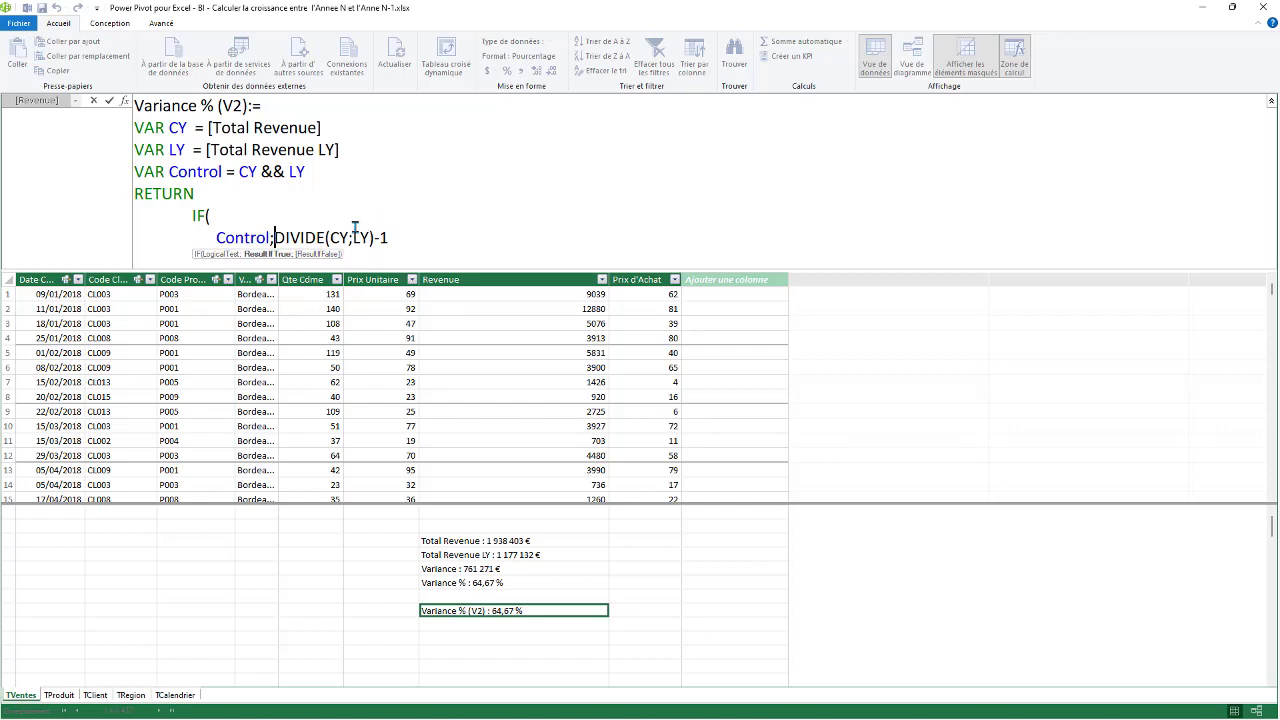
Step: Close the IF function with a parenthesis on its own line and commit the Variance % (V2) formula
click(401, 238)
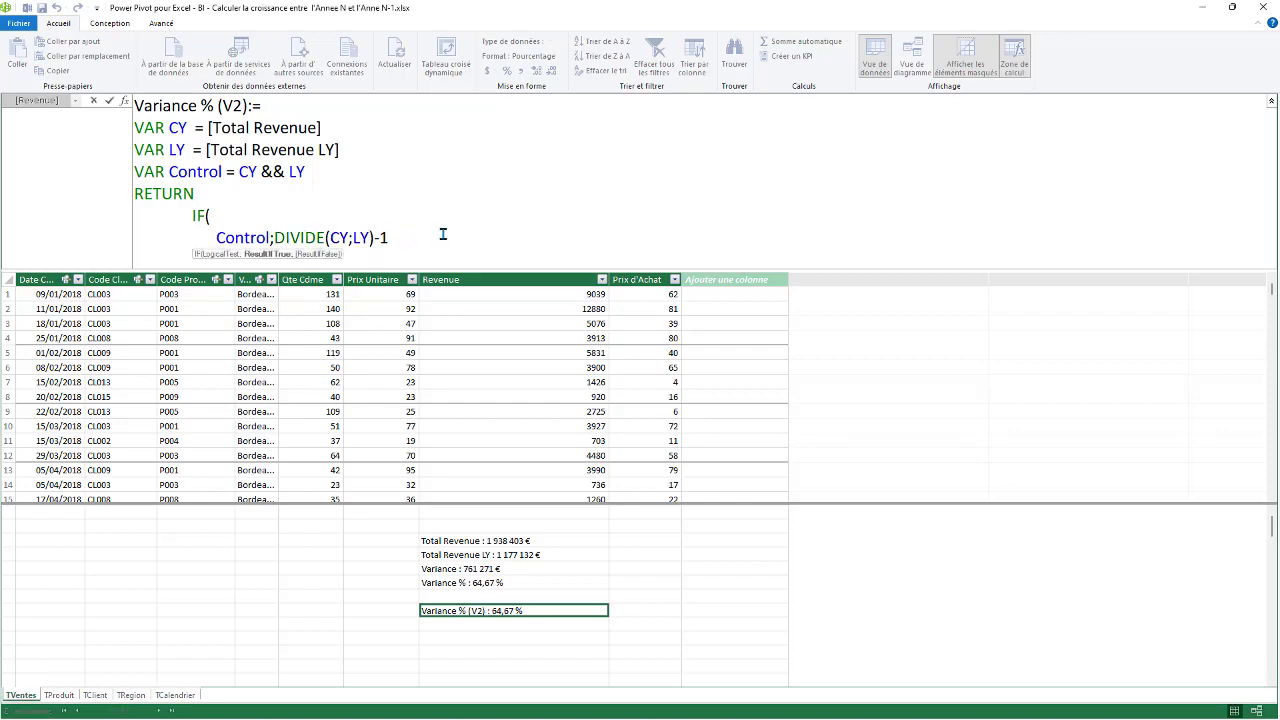
text())
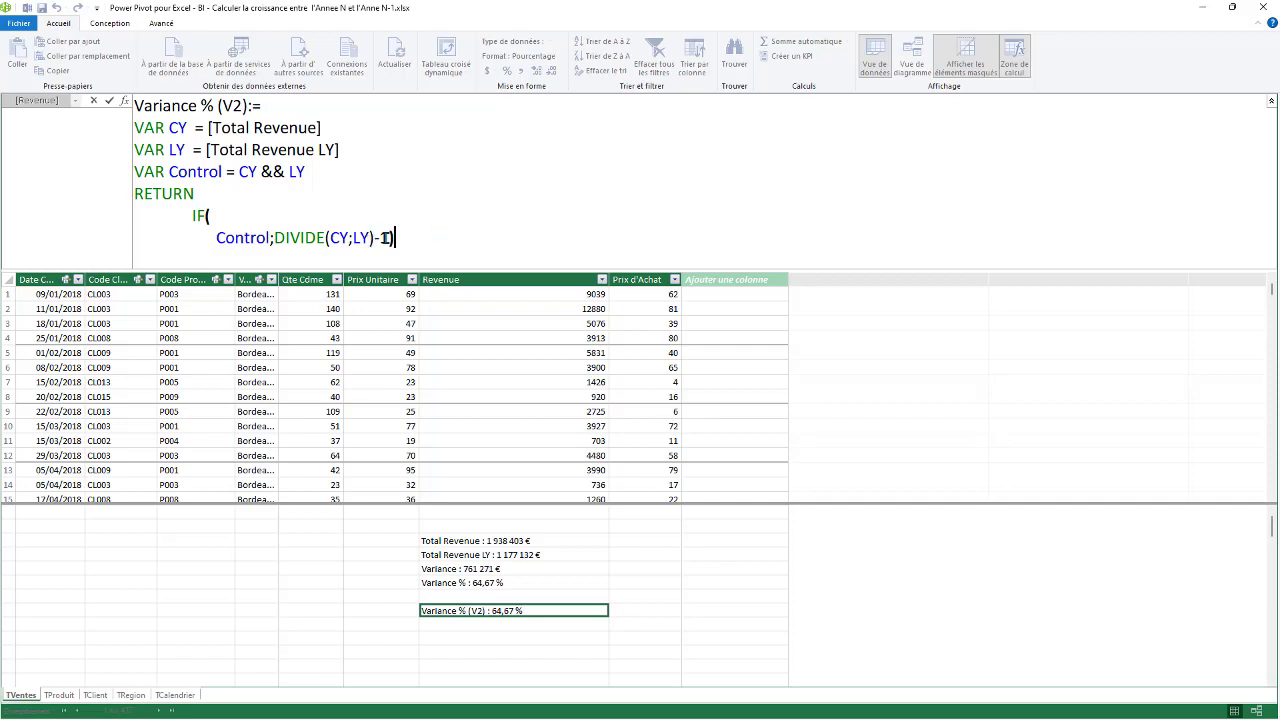
click(389, 238)
key(shift+Return)
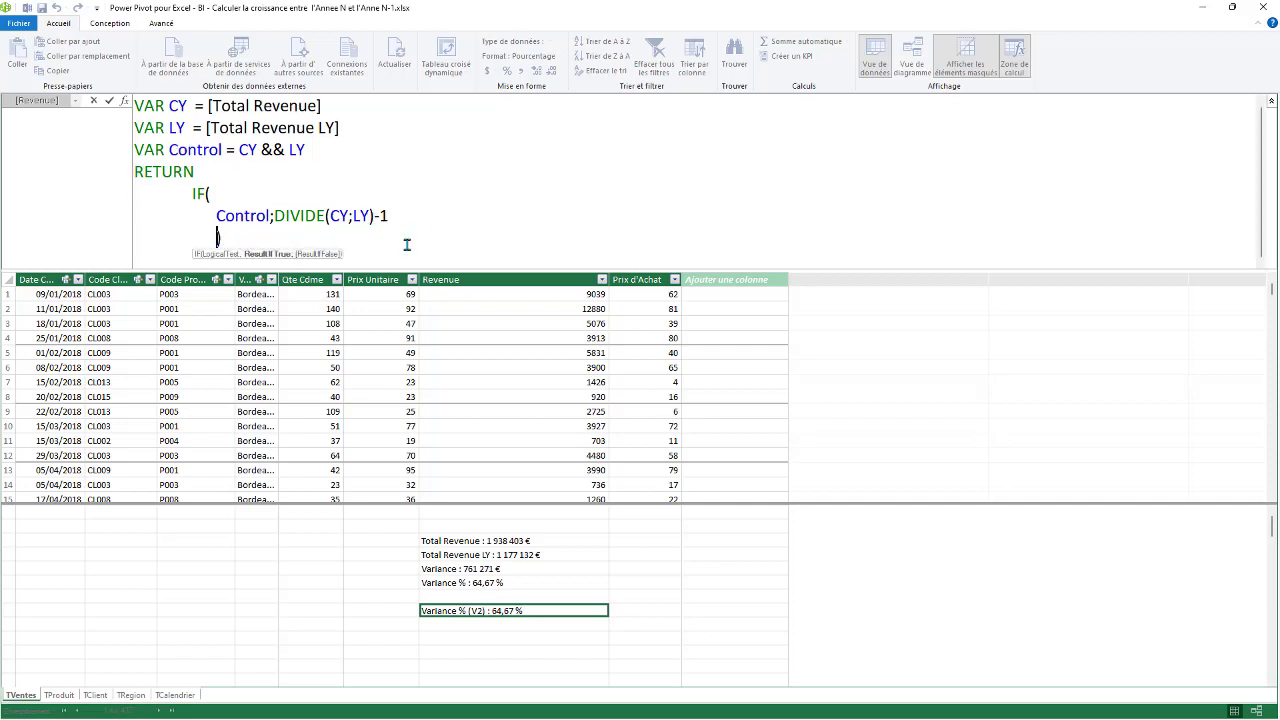
key(BackSpace)
click(264, 238)
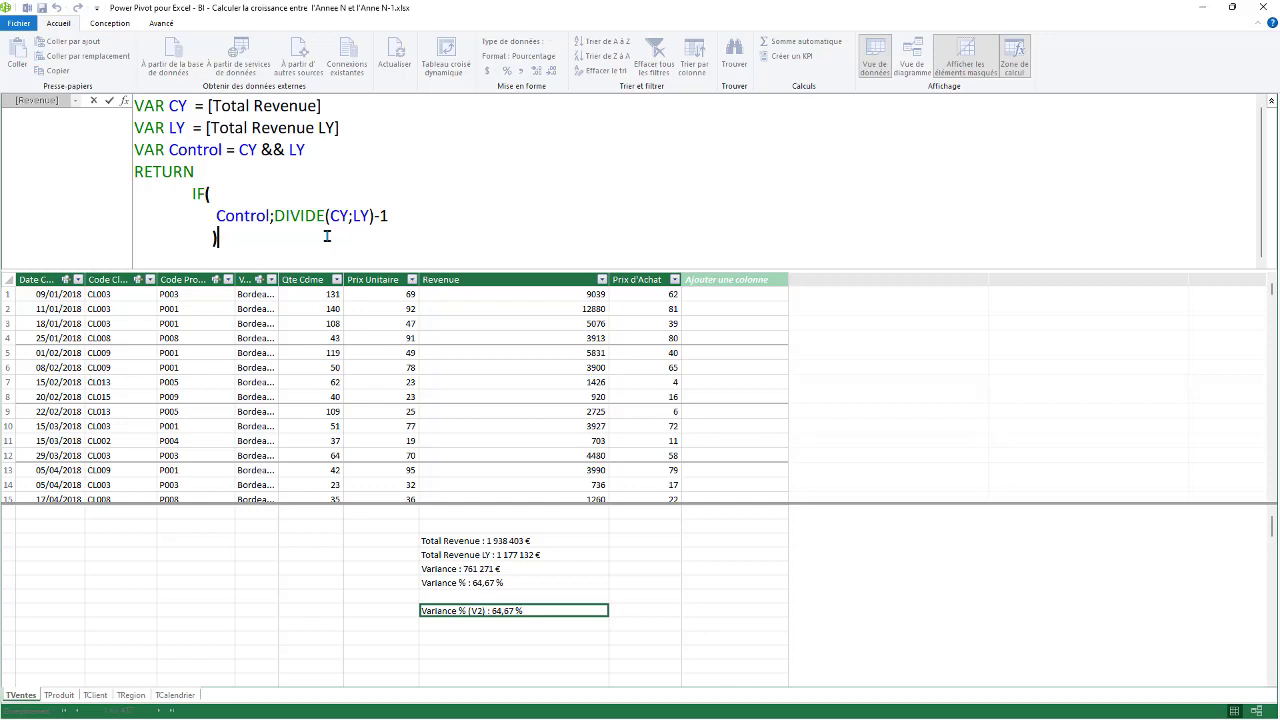
key(Return)
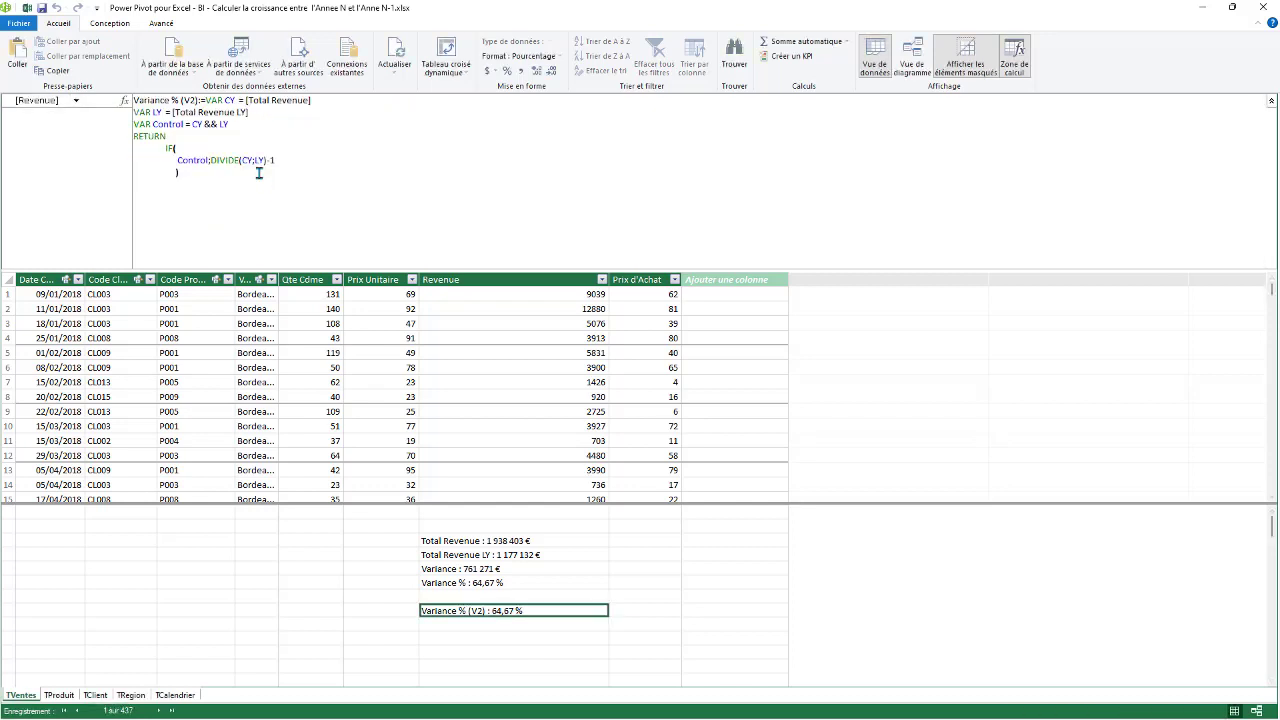
Step: Return to the Rapport 2 pivot table and check the Variance % (V2) column for the 2018 and 2019 months
scroll(461, 210, up, 4)
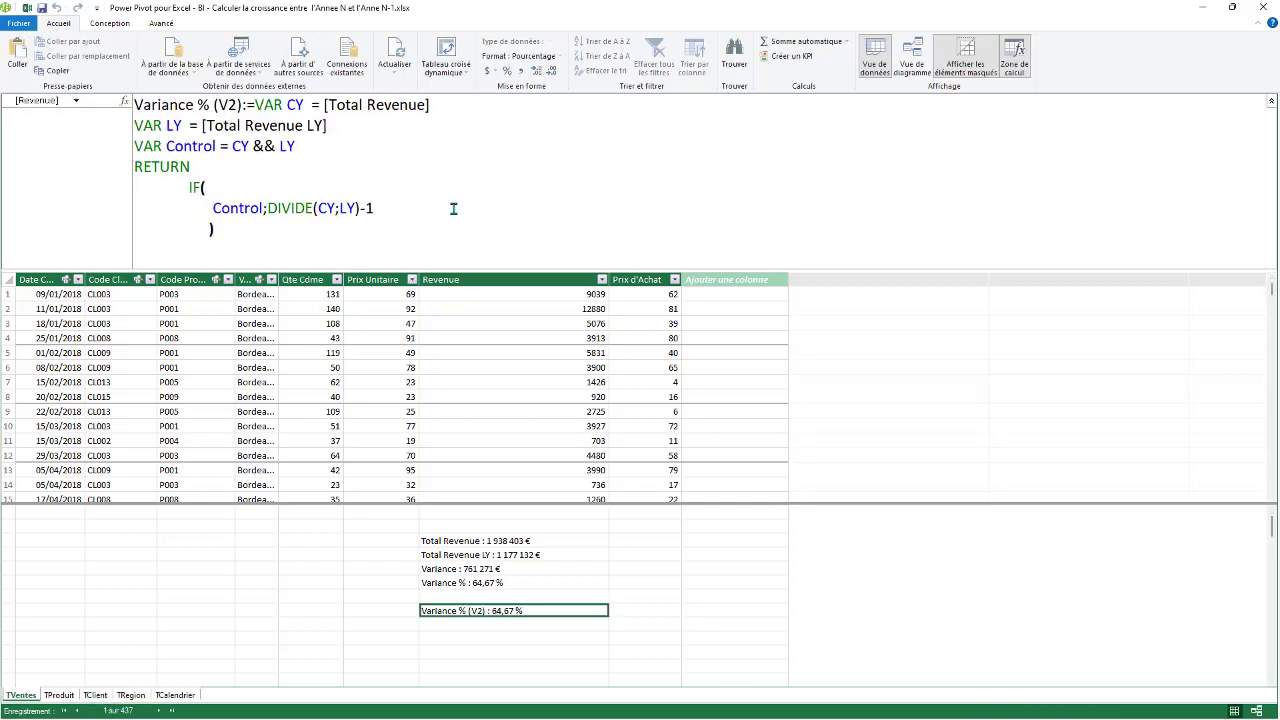
click(1263, 7)
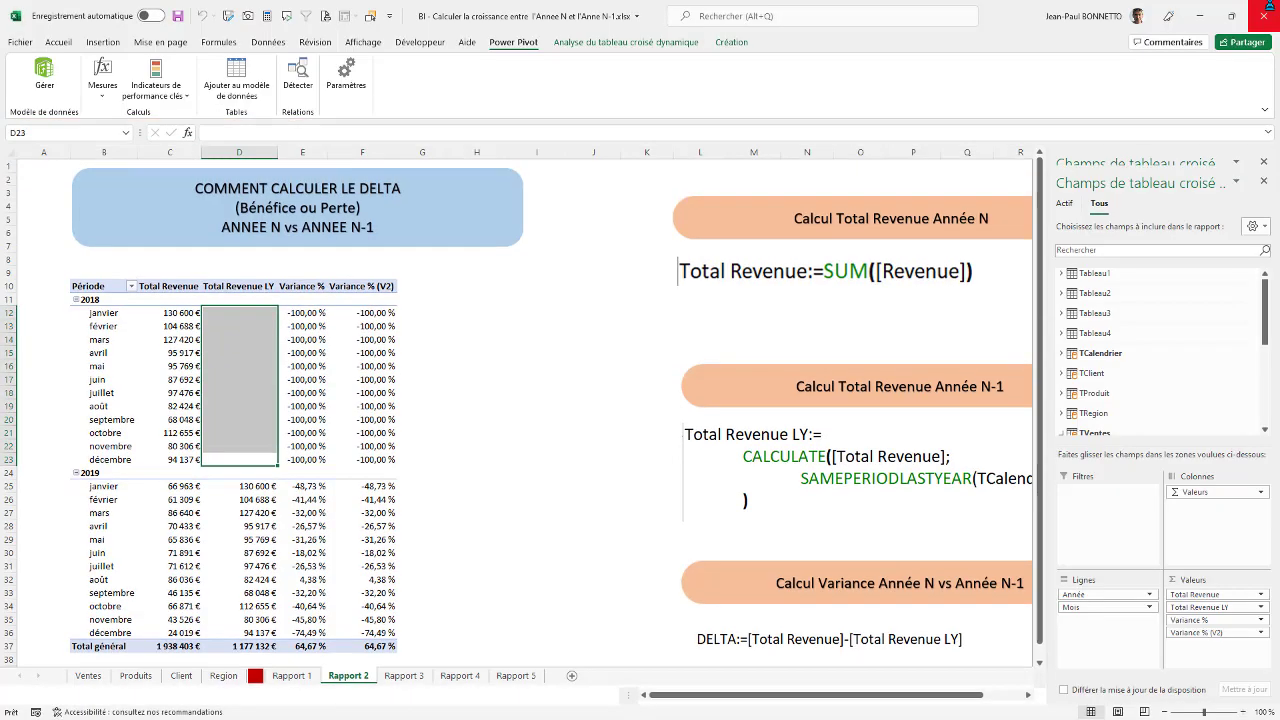
click(376, 431)
drag(372, 313, 380, 462)
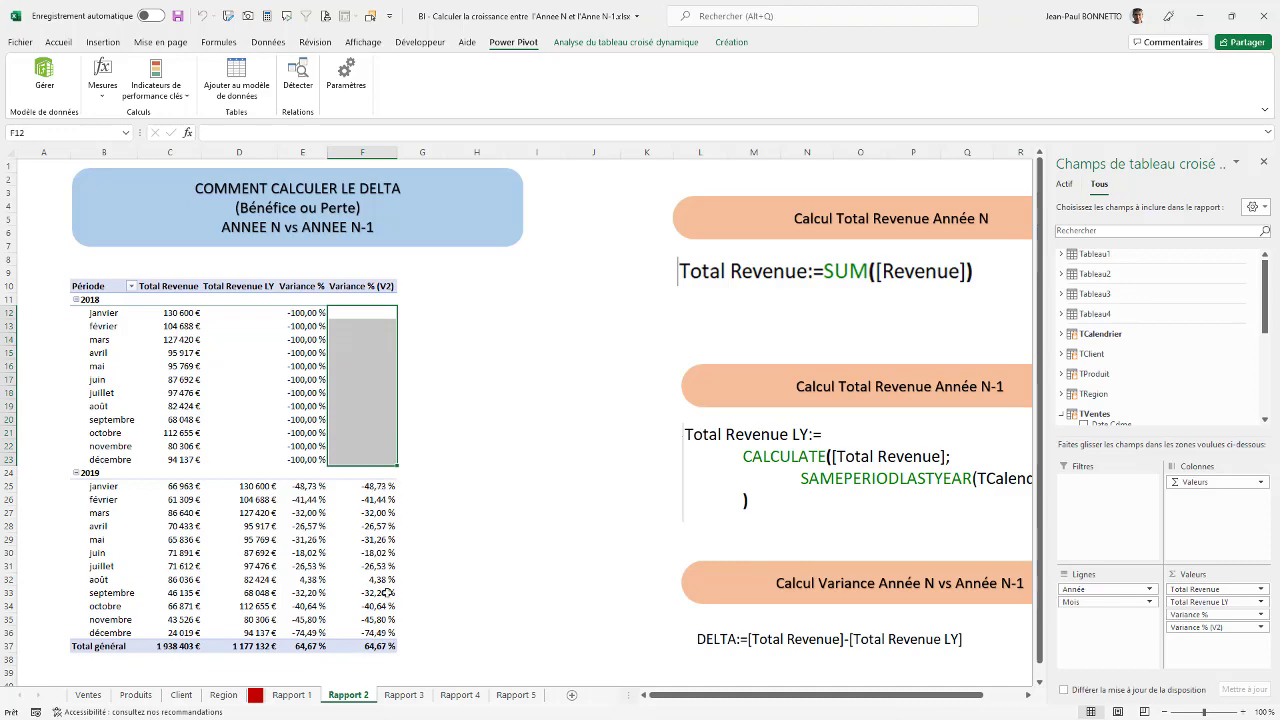
scroll(536, 420, down, 20)
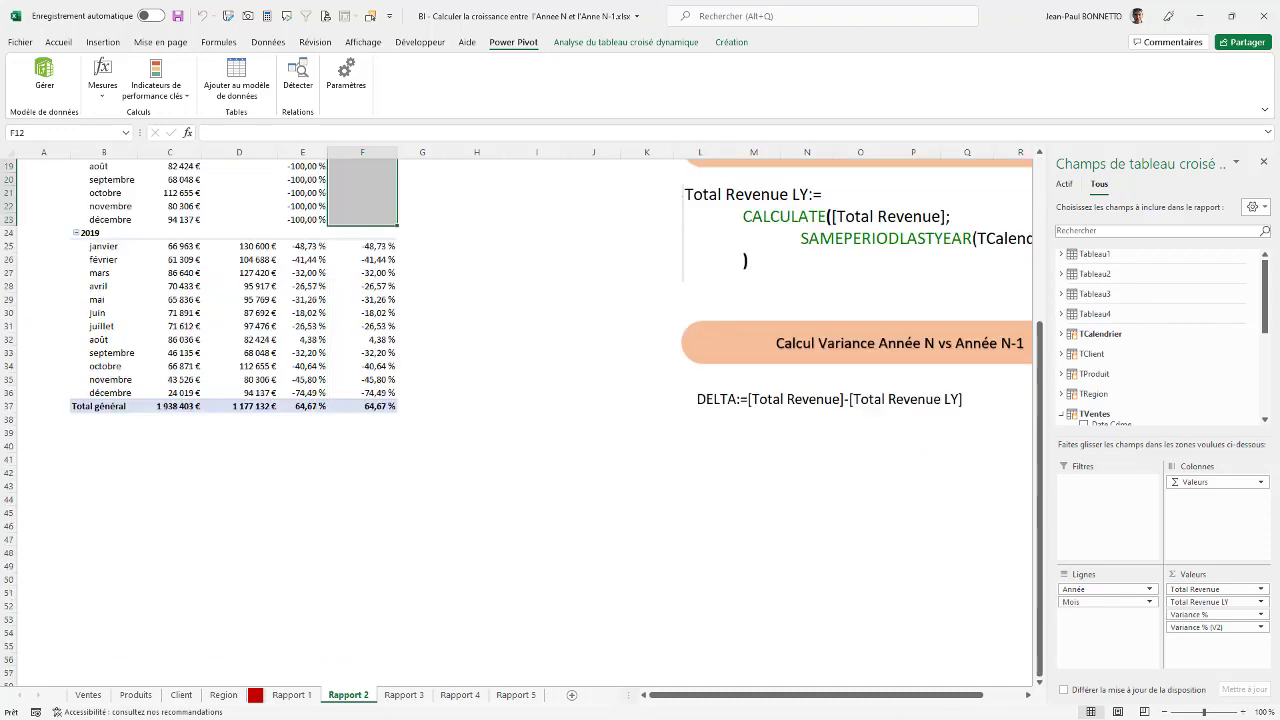
Step: Remove the Variance % field from the Rapport 2 pivot table, keeping Variance % (V2)
scroll(536, 420, up, 20)
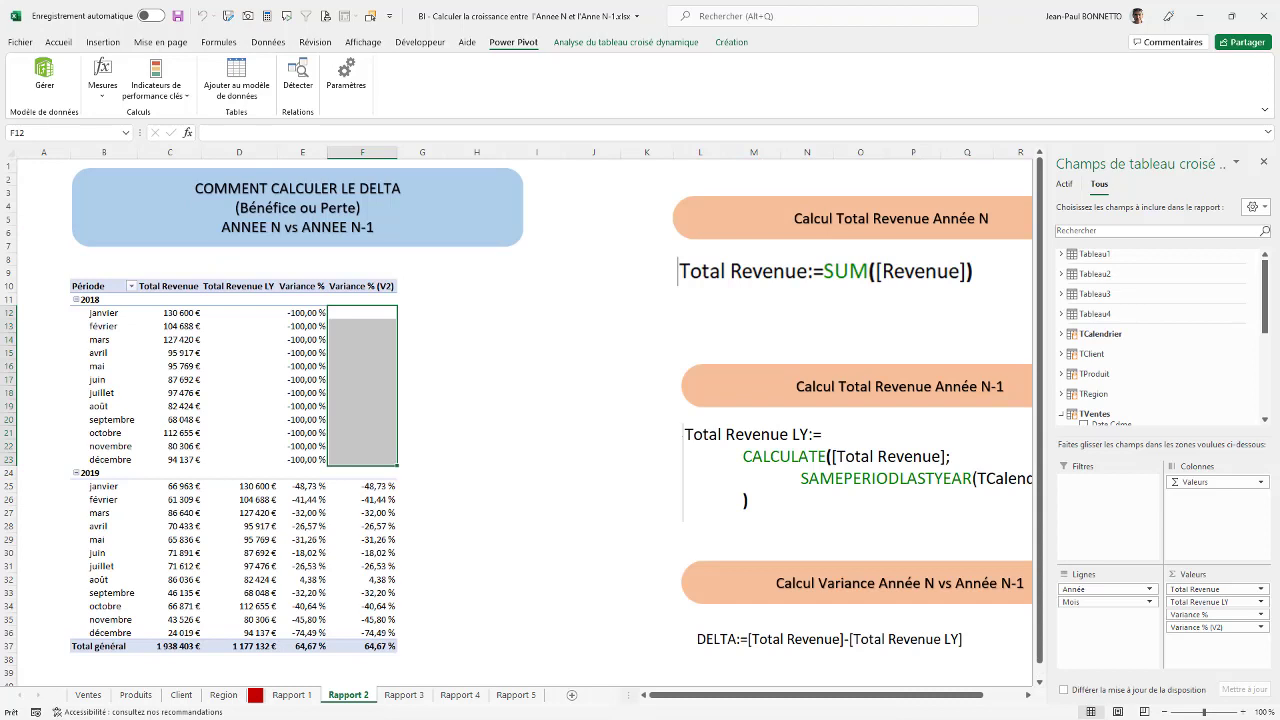
key(alt+Tab)
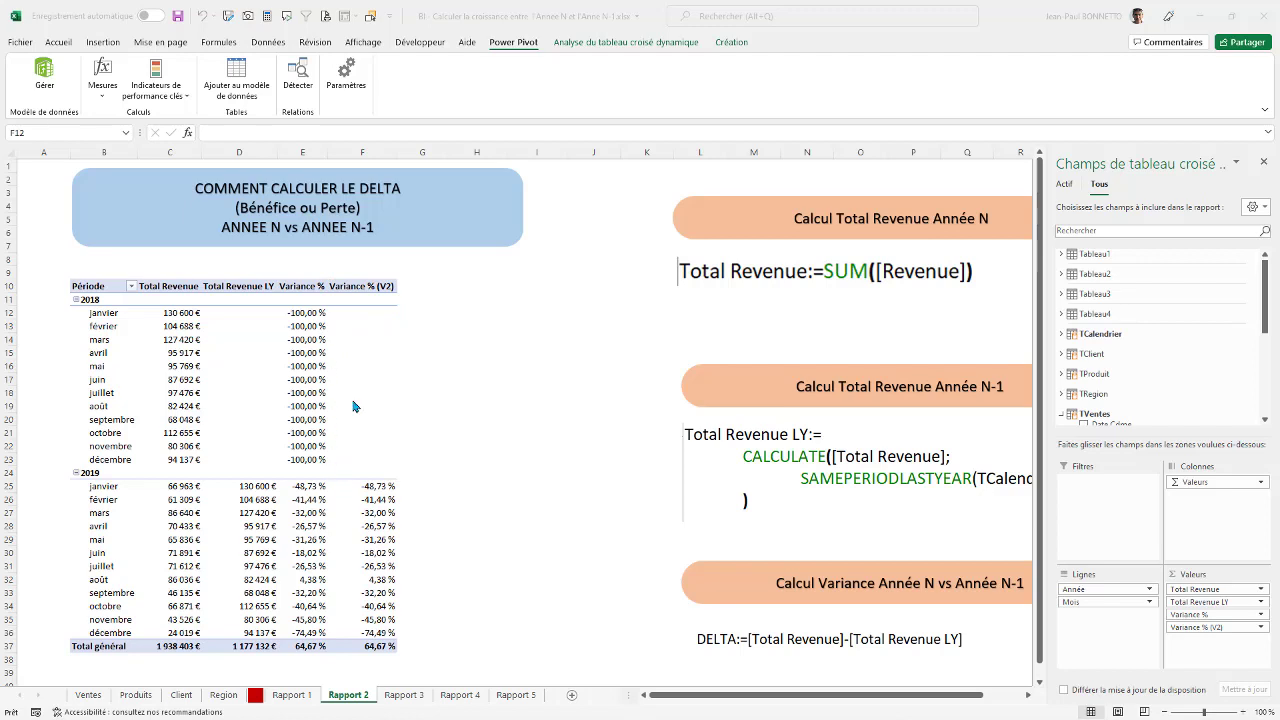
click(1212, 618)
drag(1212, 618, 288, 493)
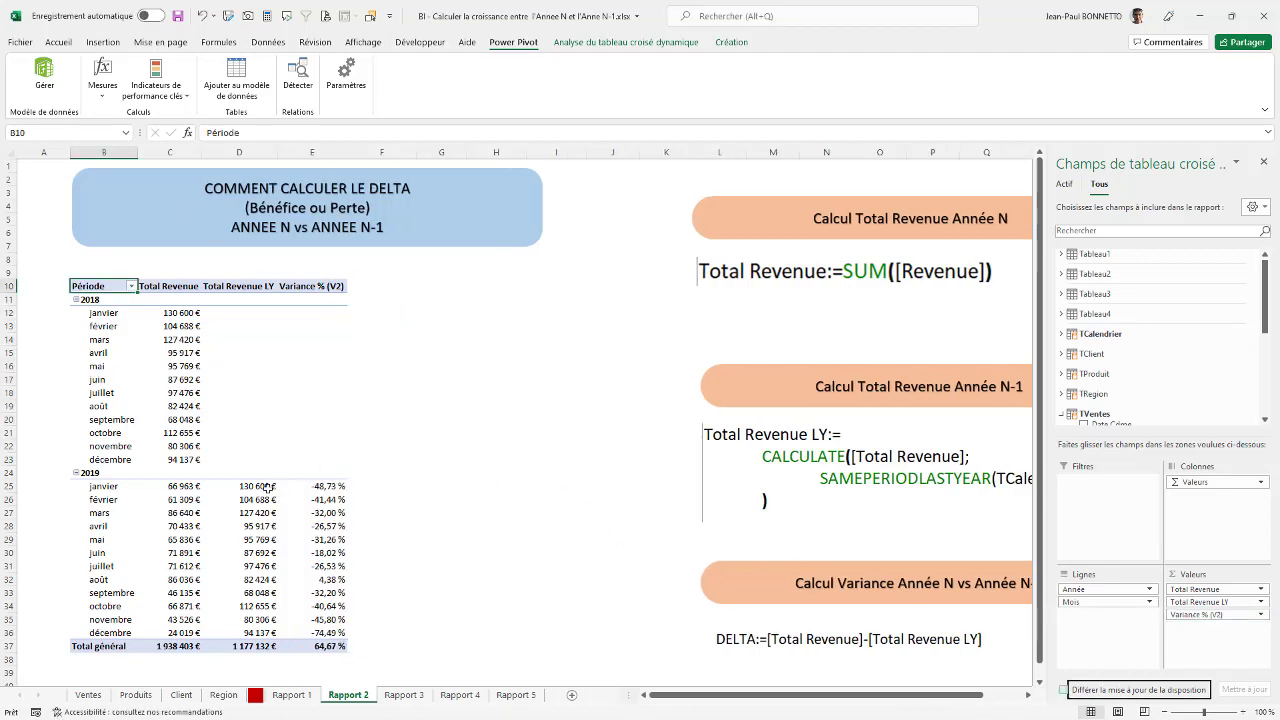
drag(174, 522, 326, 522)
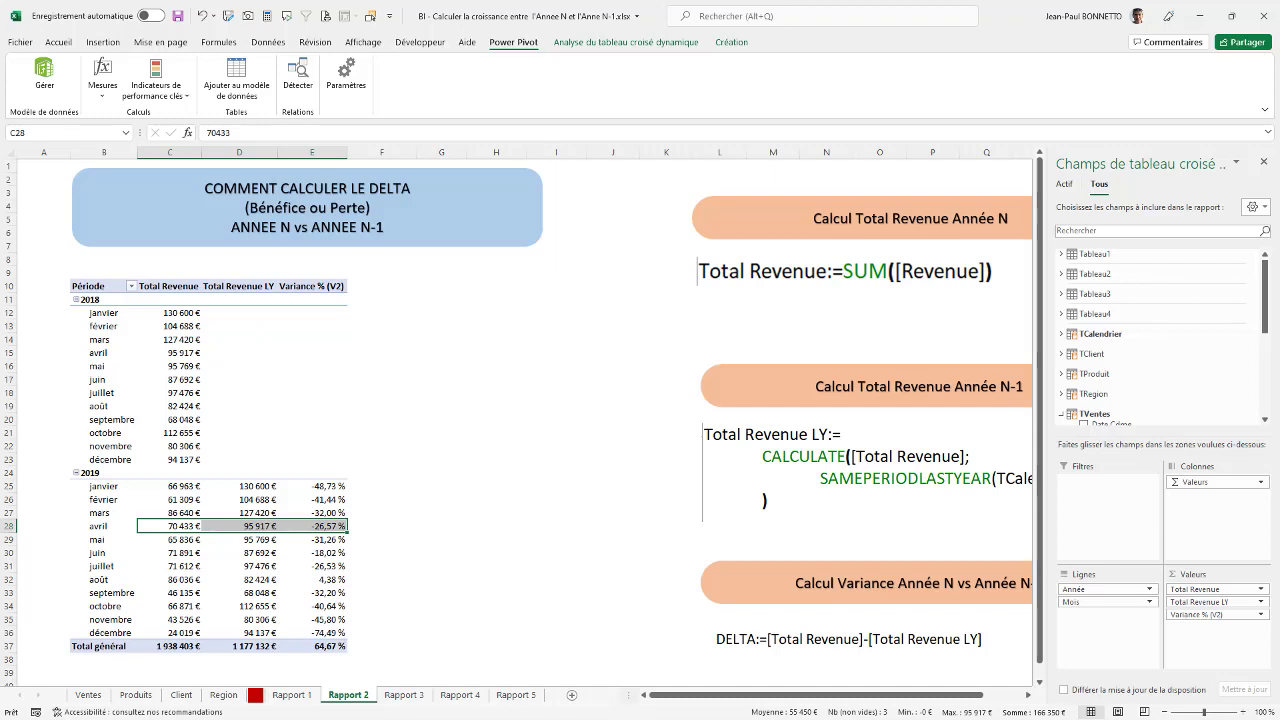
click(498, 403)
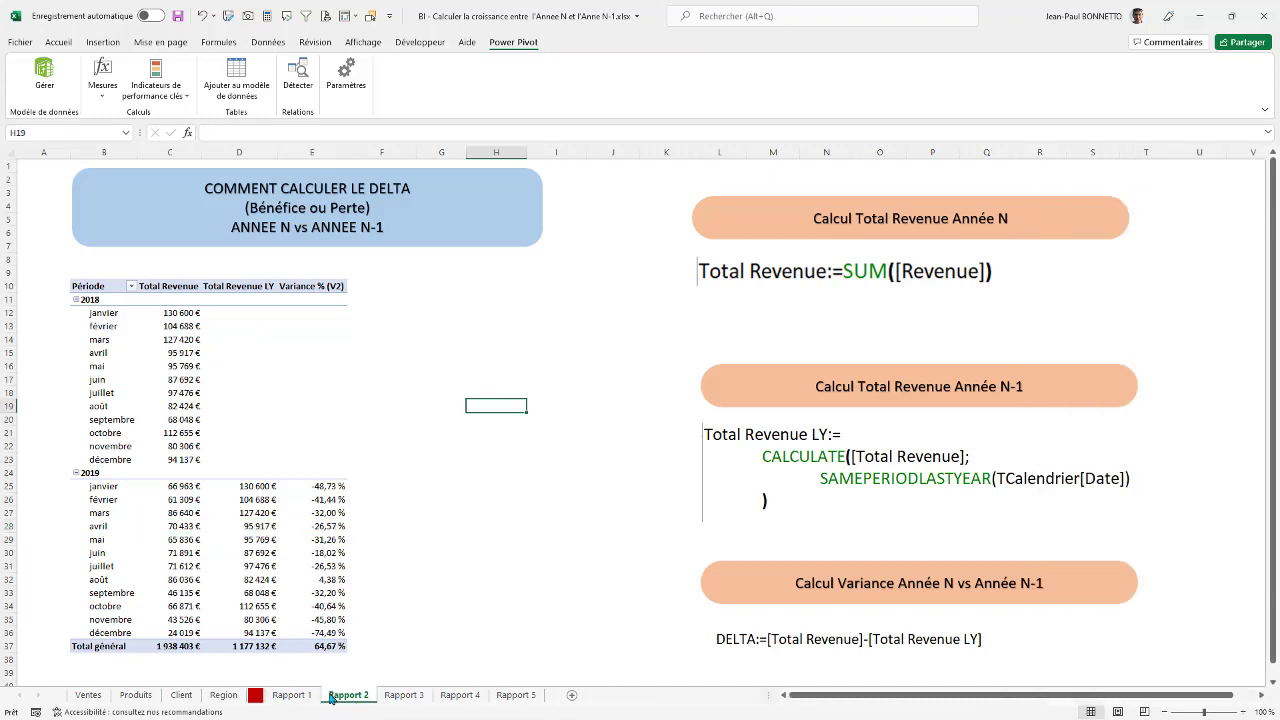
Step: Copy the whole Rapport 2 pivot table (B10:E37) to cell B10 of the Rapport 3 sheet
key(alt+Tab)
drag(88, 287, 341, 648)
key(ctrl+c)
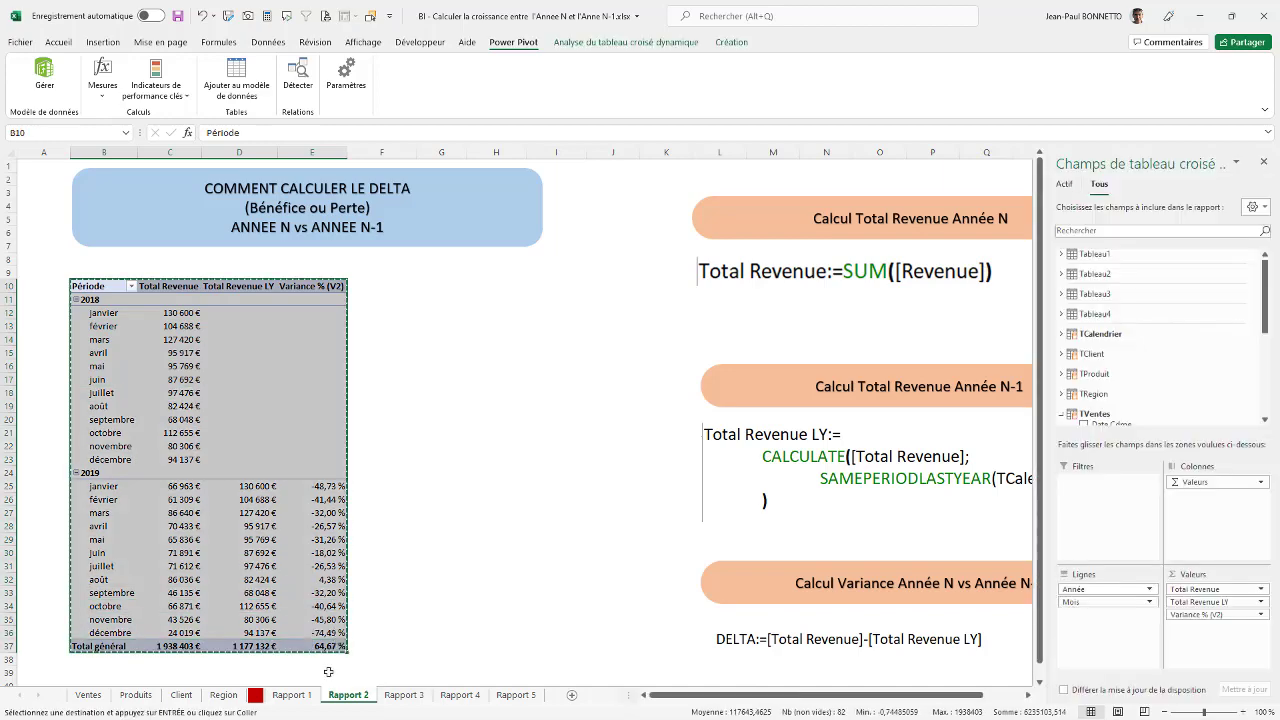
click(406, 695)
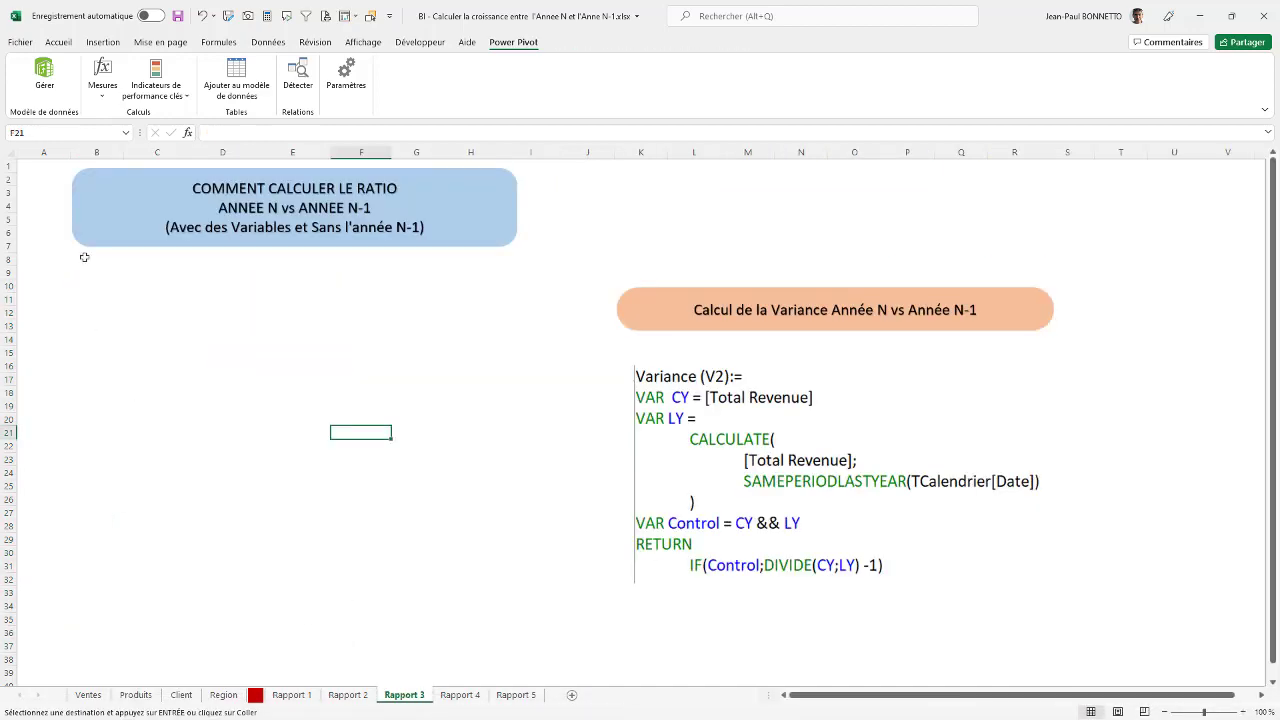
click(87, 287)
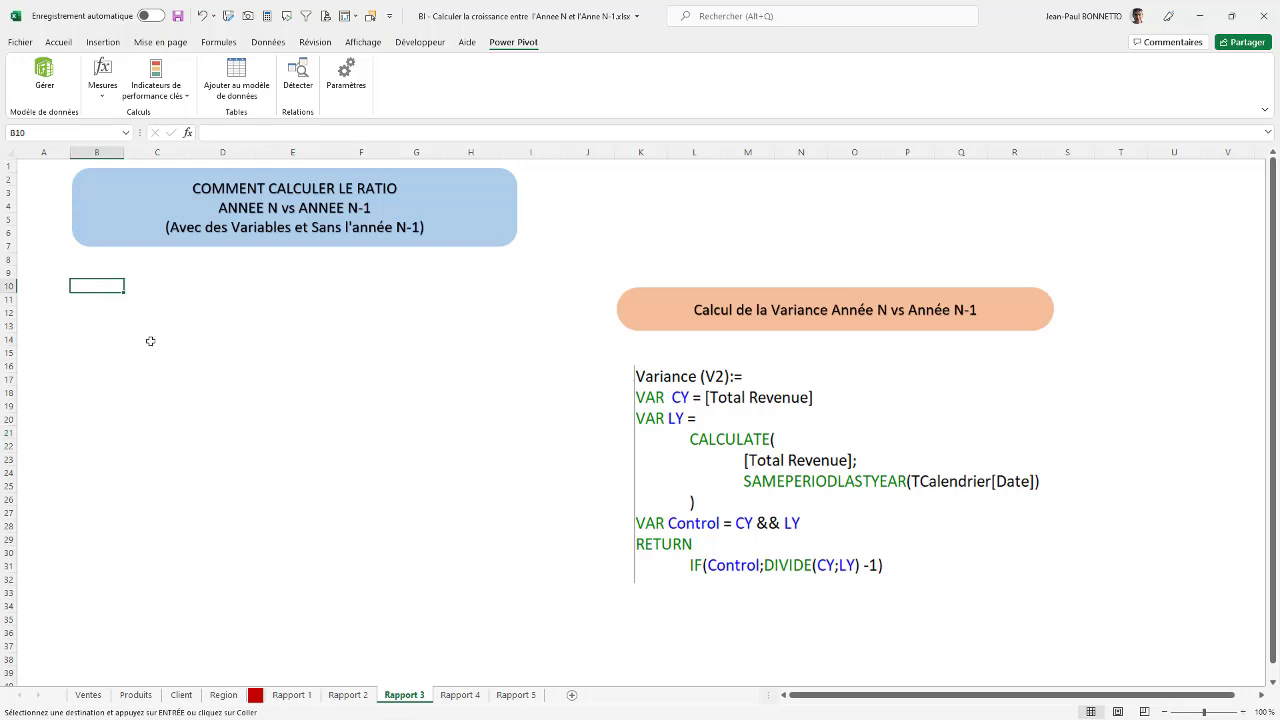
key(ctrl+v)
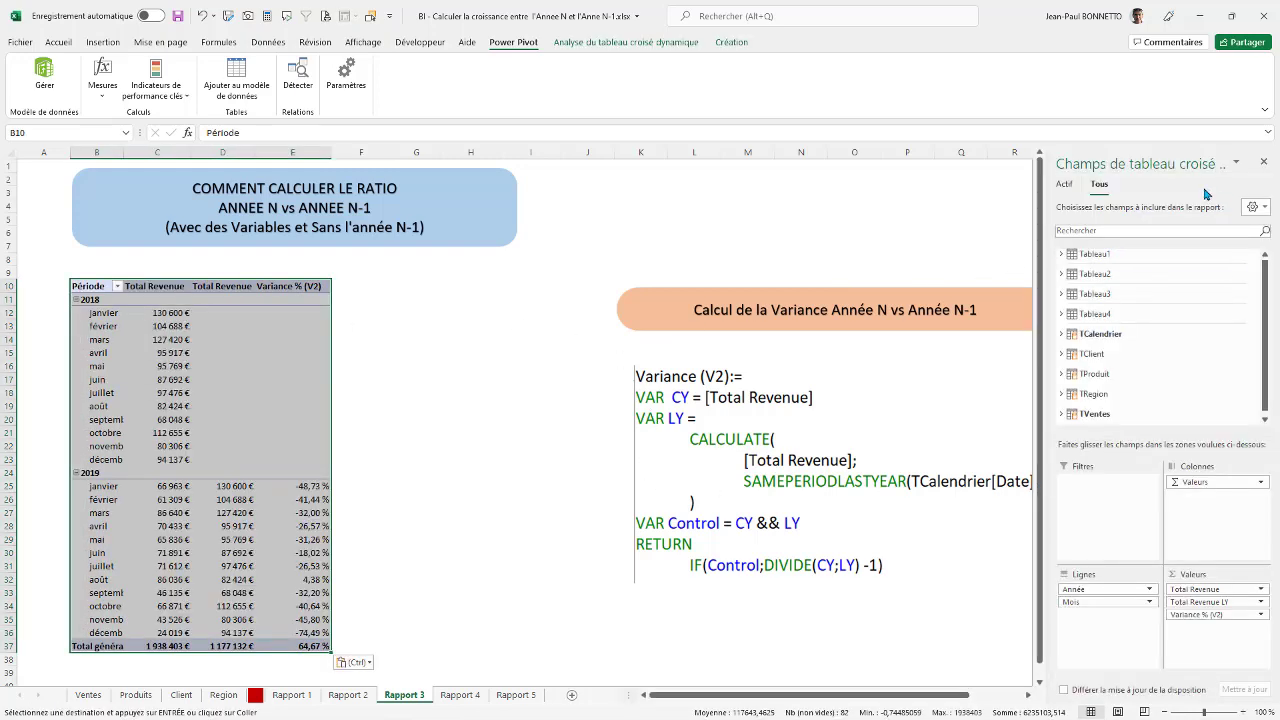
Step: Show all subtotals at the bottom of each group in the Rapport 3 pivot table
click(258, 331)
click(164, 328)
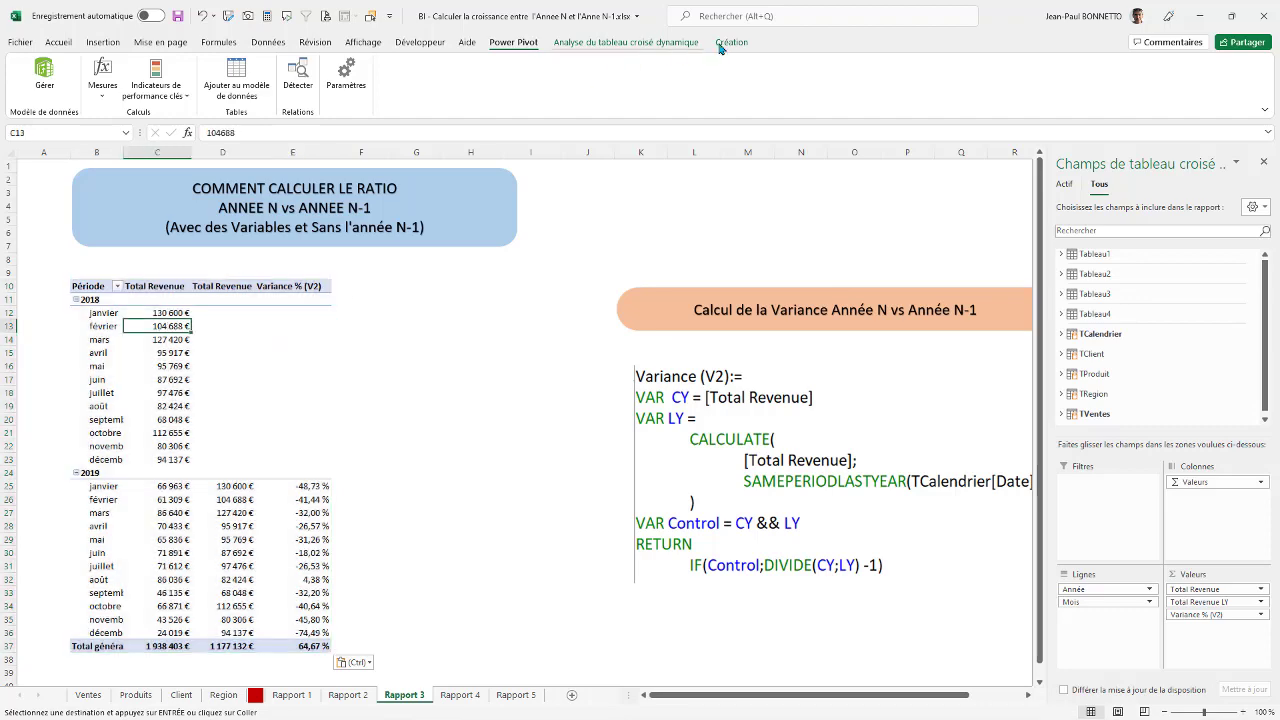
click(627, 42)
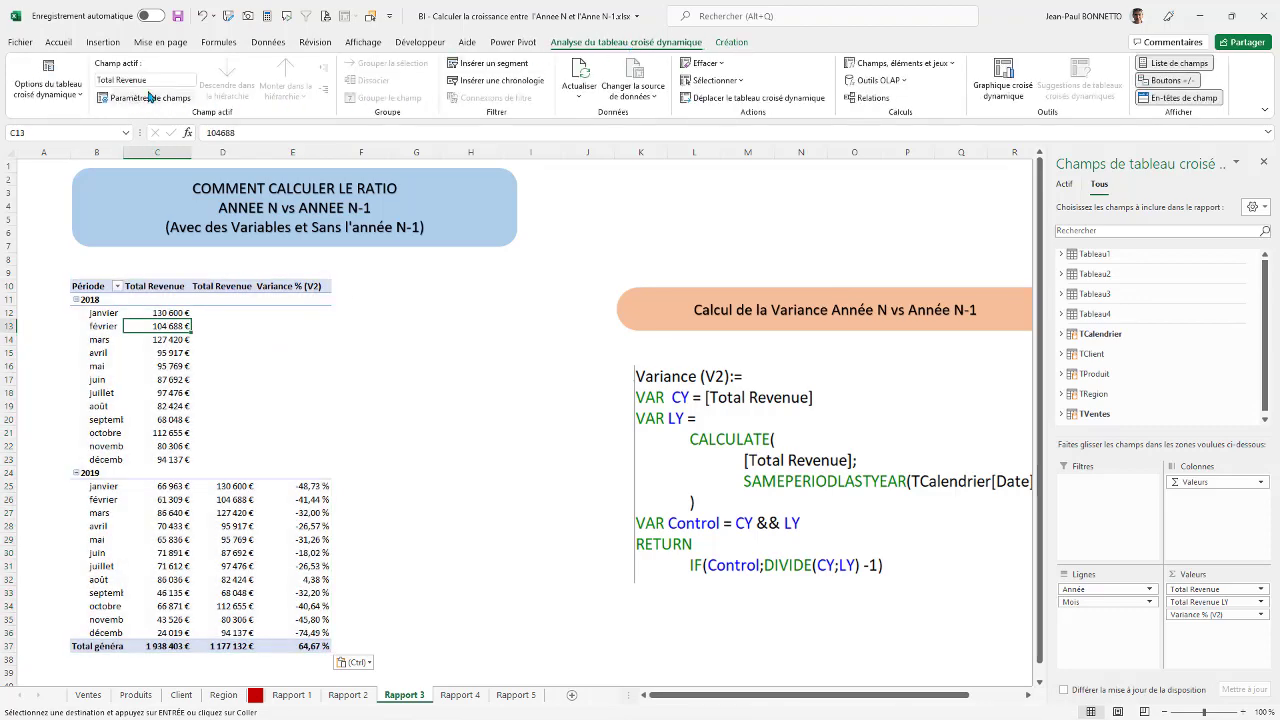
click(731, 42)
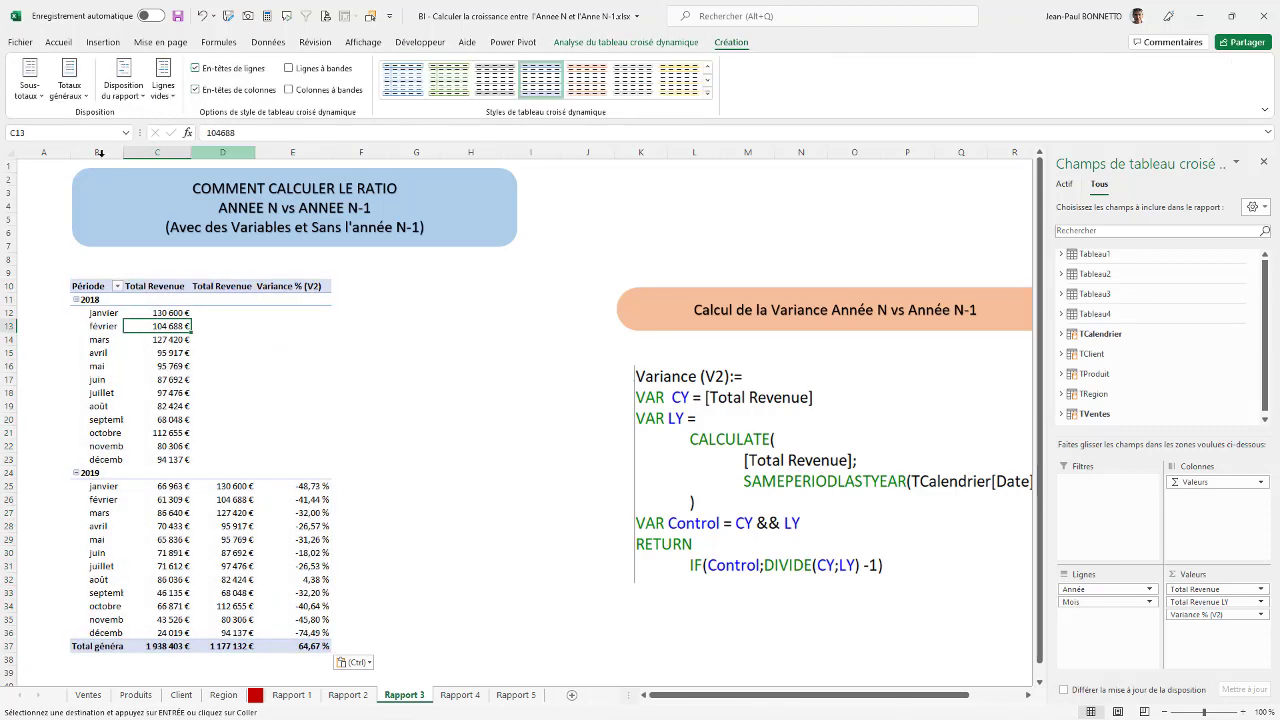
click(70, 95)
click(30, 90)
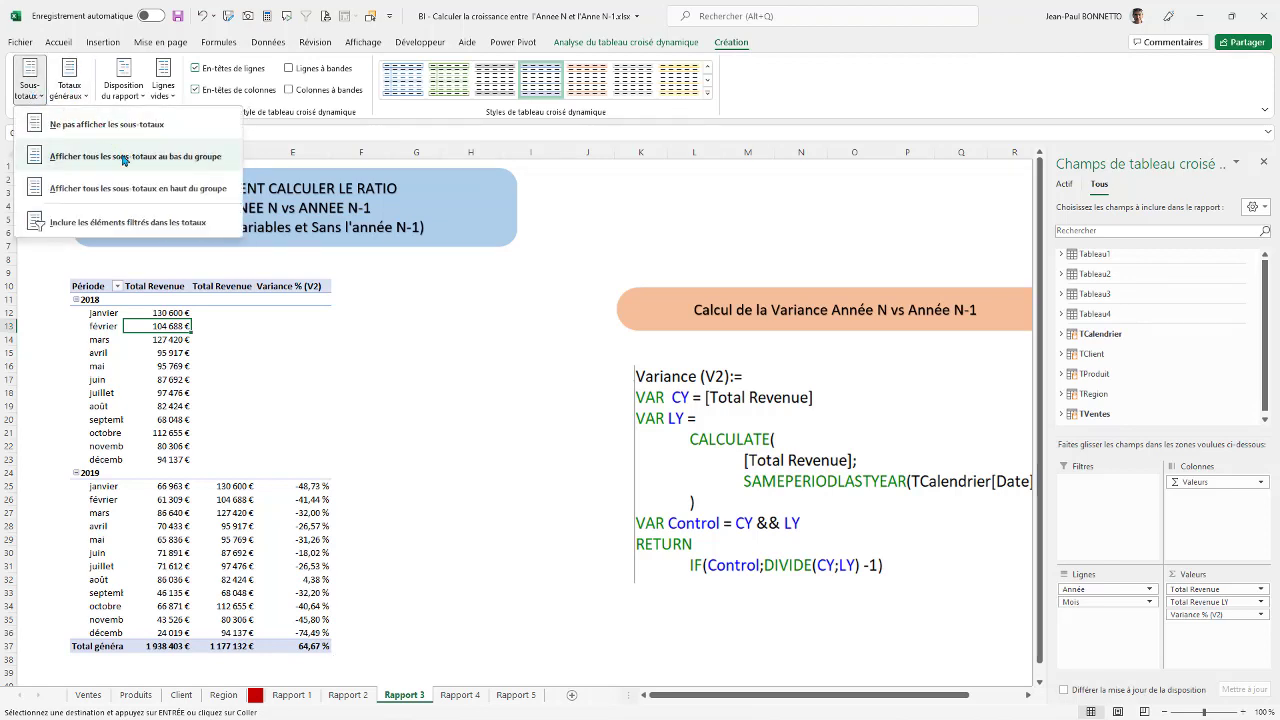
click(125, 161)
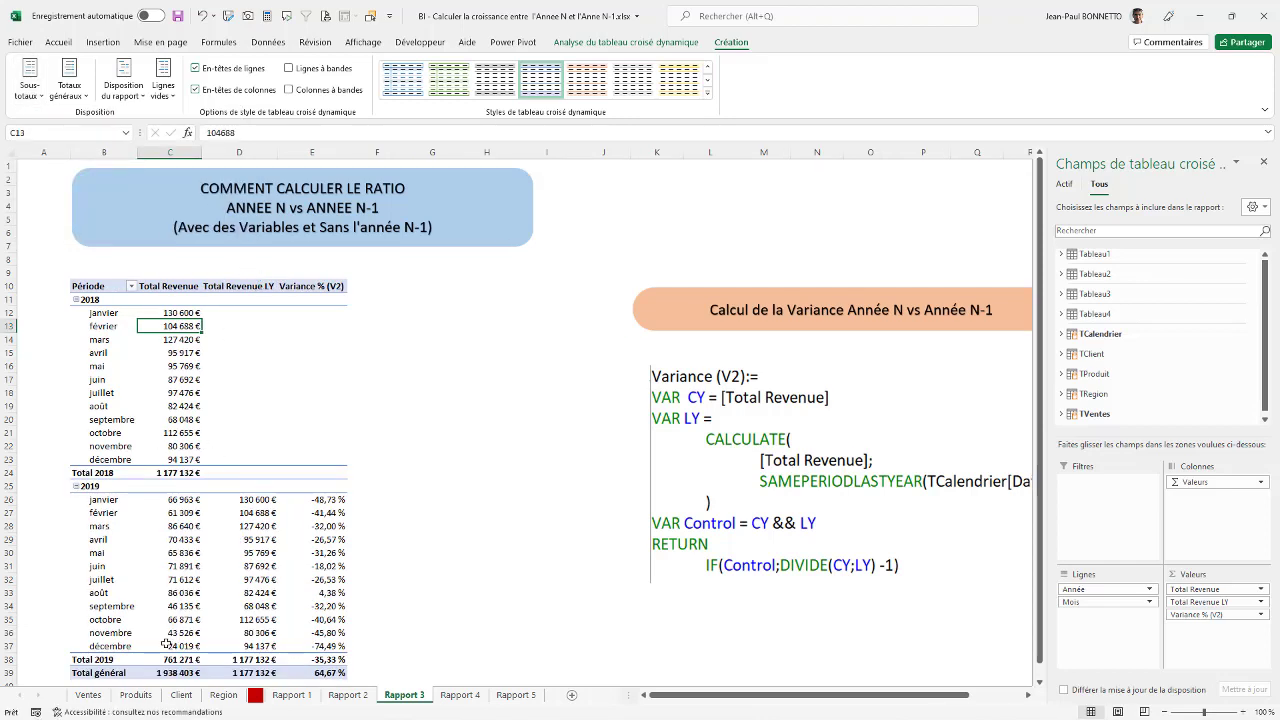
Step: Examine the Total 2019 row's revenue, previous-year revenue and variance against the monthly Total Revenue figures of 2018 and 2019
click(199, 660)
click(205, 660)
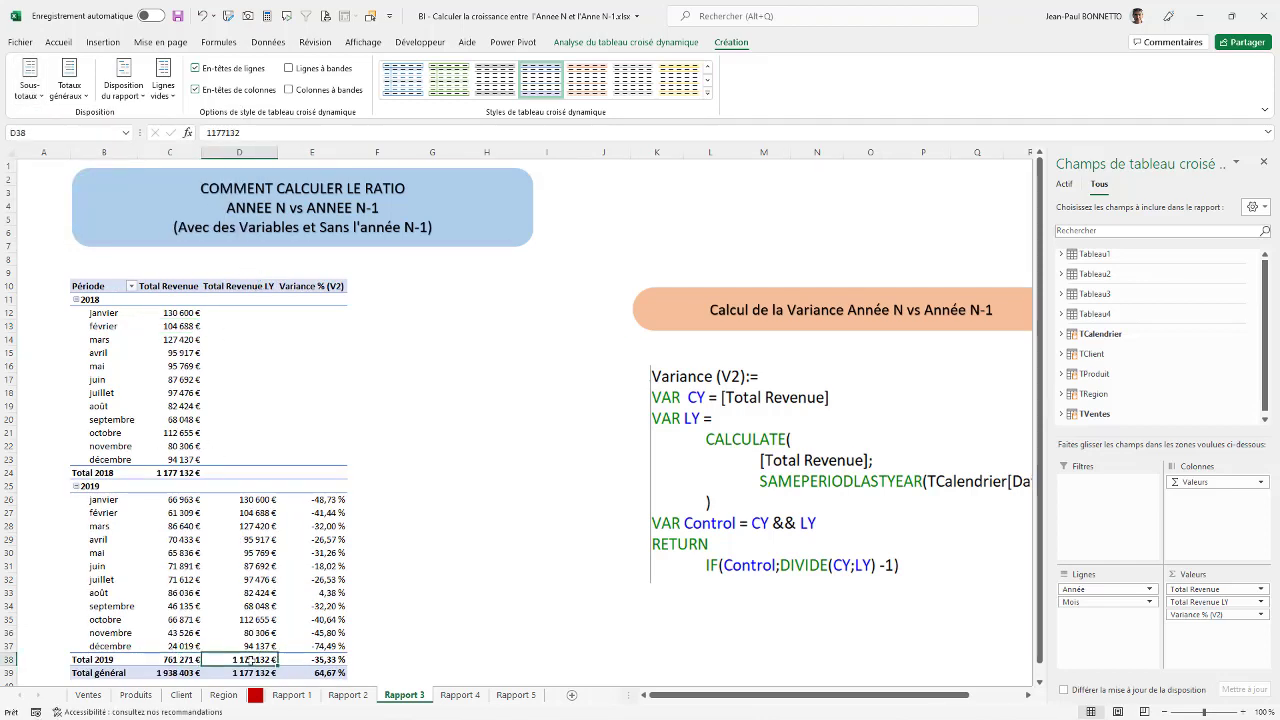
click(328, 660)
click(168, 656)
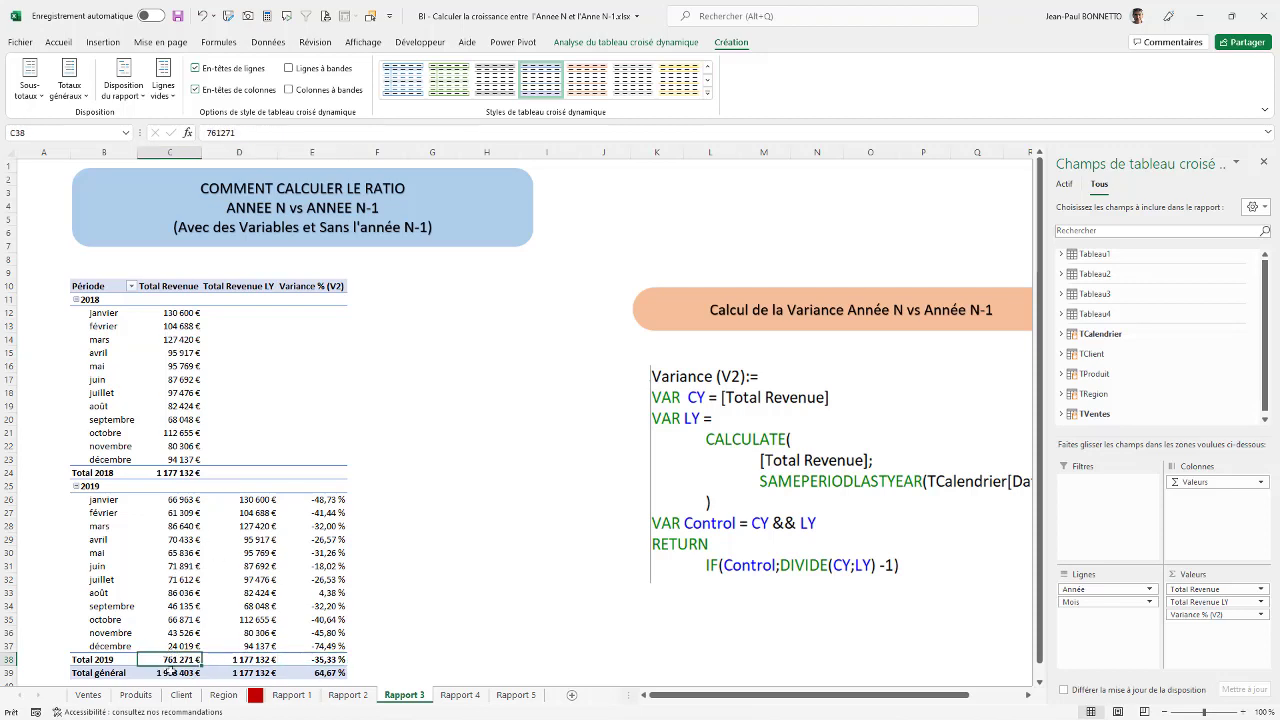
drag(186, 499, 190, 646)
click(181, 662)
click(262, 657)
click(323, 659)
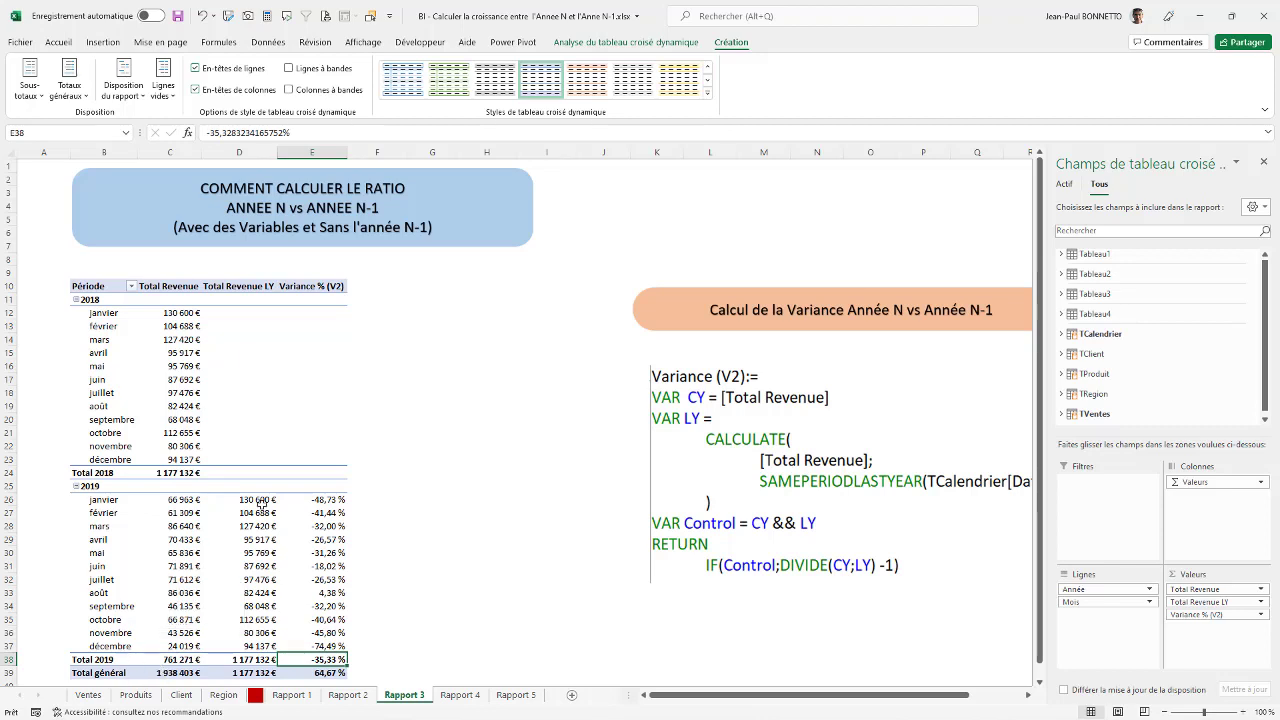
drag(178, 313, 178, 460)
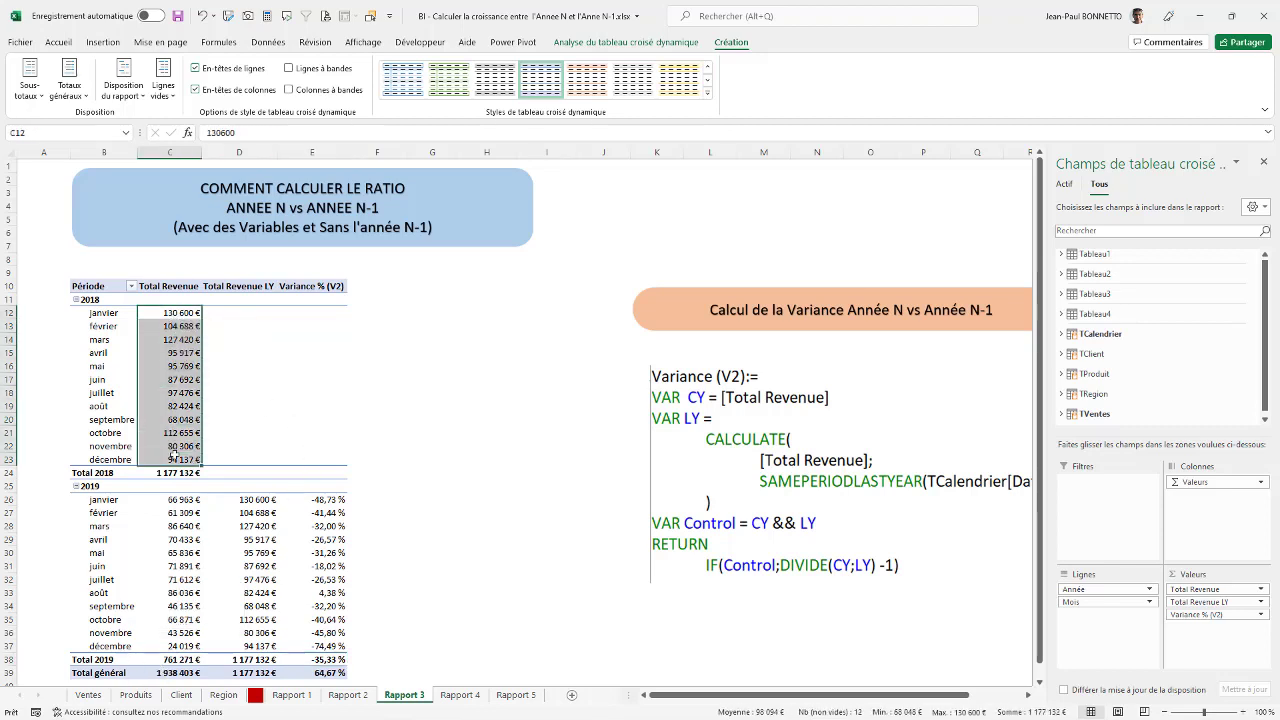
click(382, 394)
click(240, 566)
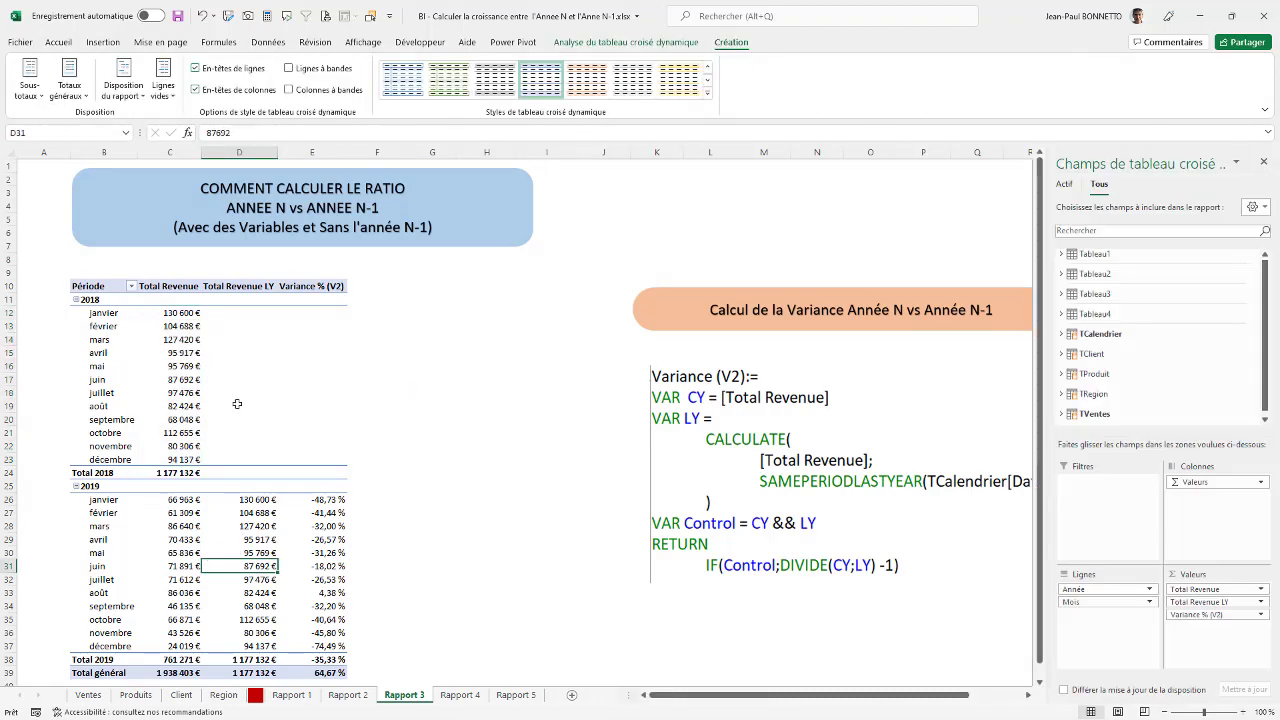
Step: Move the November and December 2019 sales rows (A421:H438) on the Ventes sheet to L421 and shrink the table to end at row 420
drag(104, 499, 120, 647)
click(88, 695)
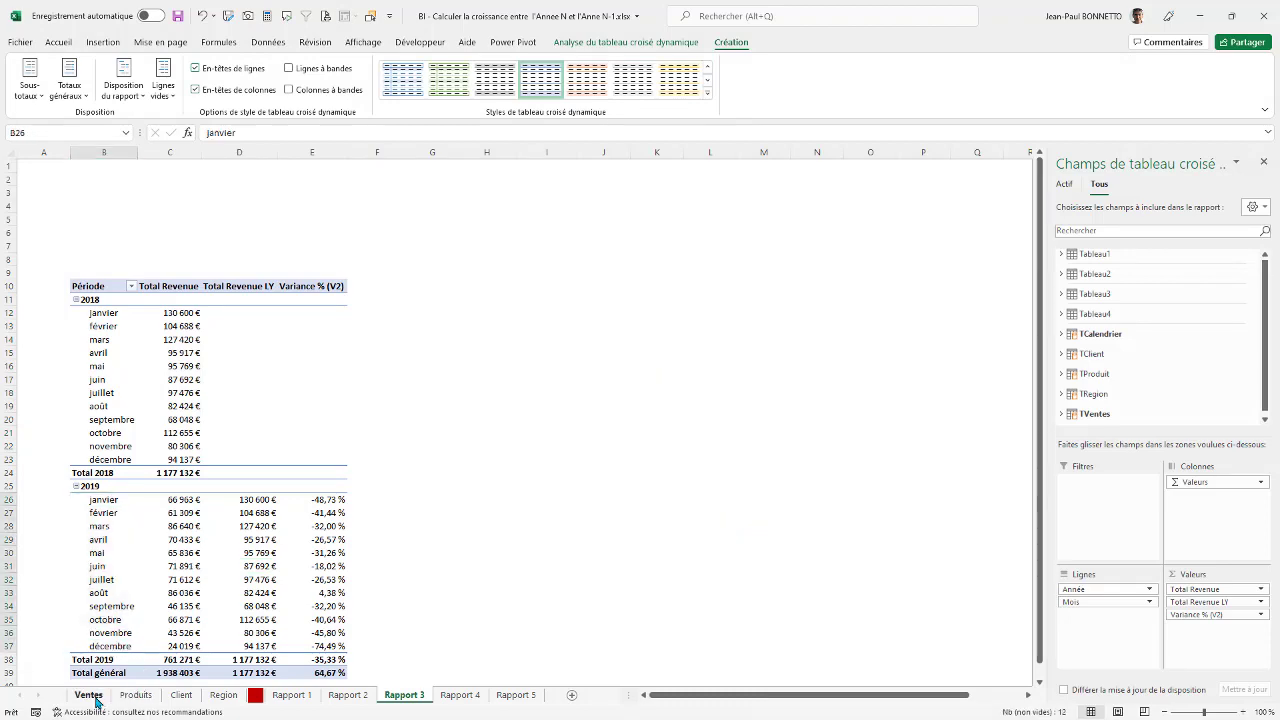
scroll(146, 576, down, 20)
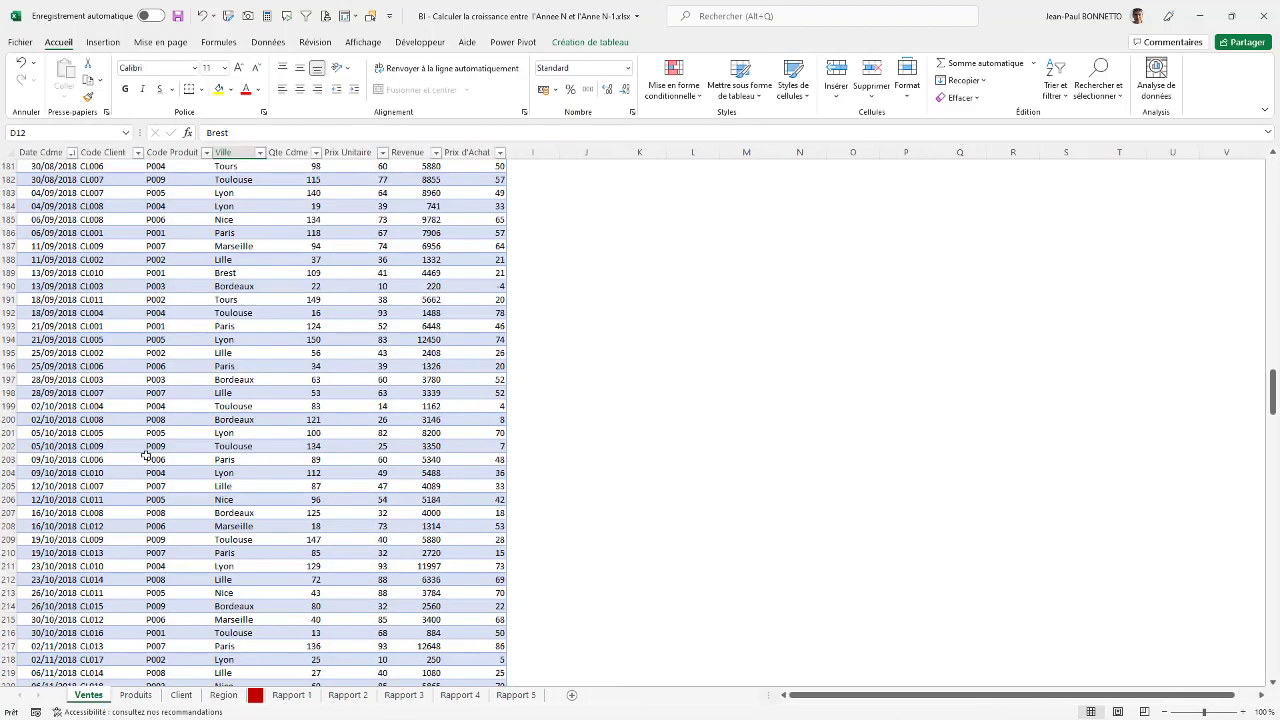
scroll(146, 459, down, 20)
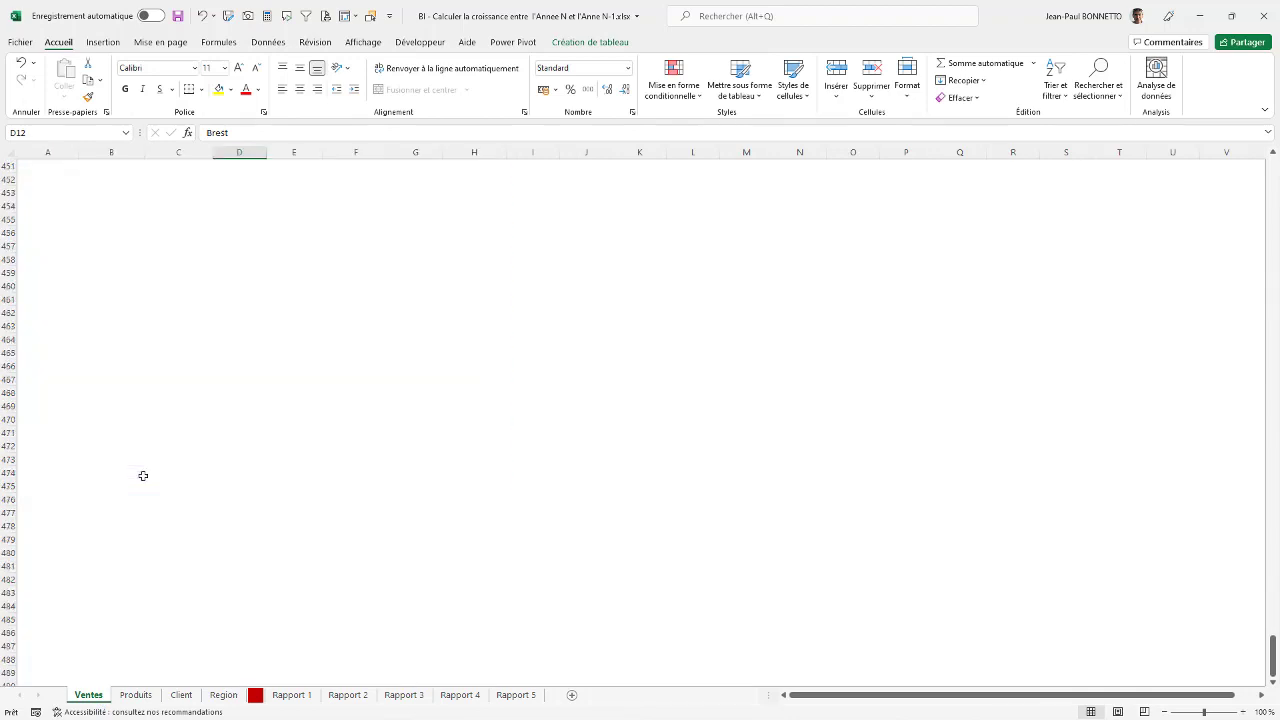
scroll(144, 477, up, 12)
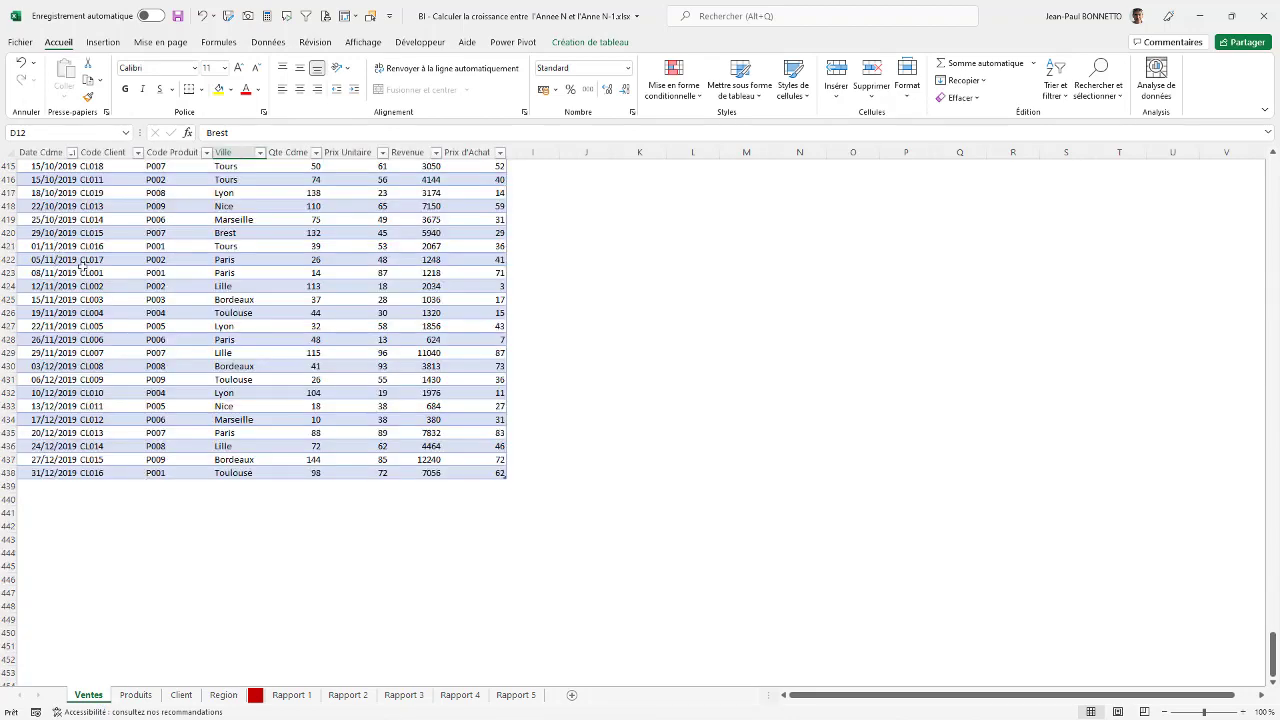
drag(48, 246, 470, 472)
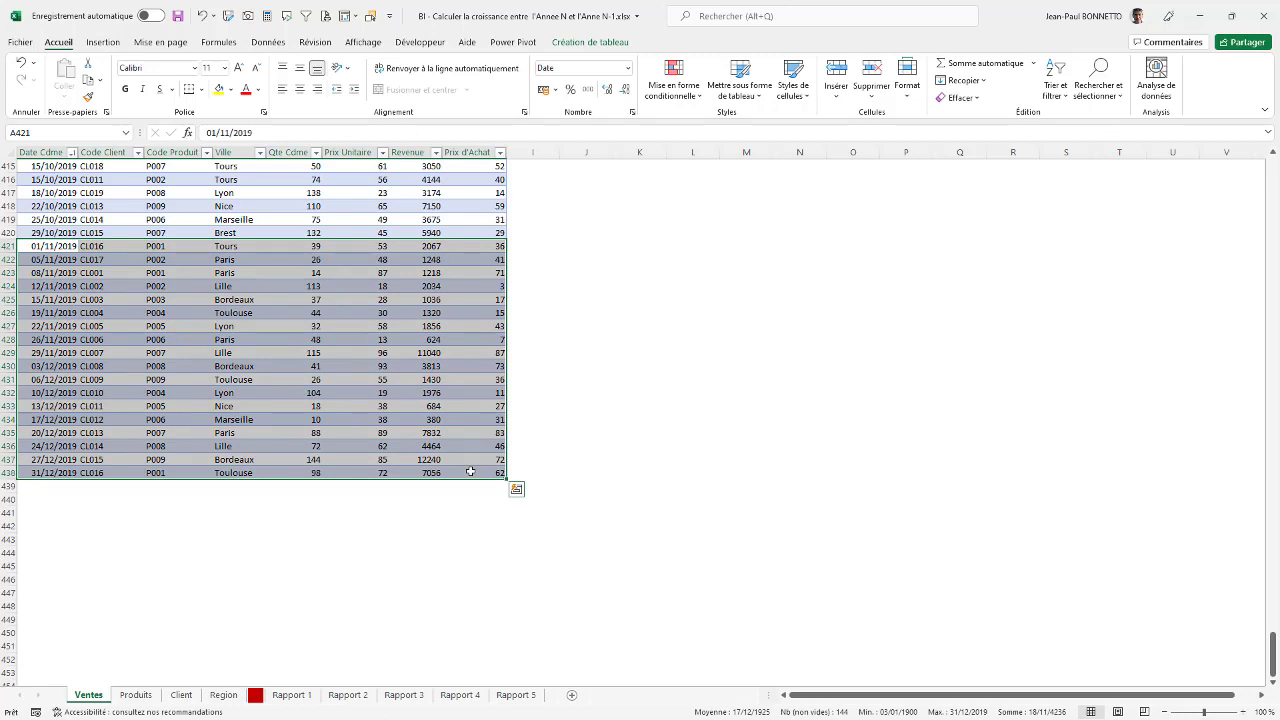
key(ctrl+c)
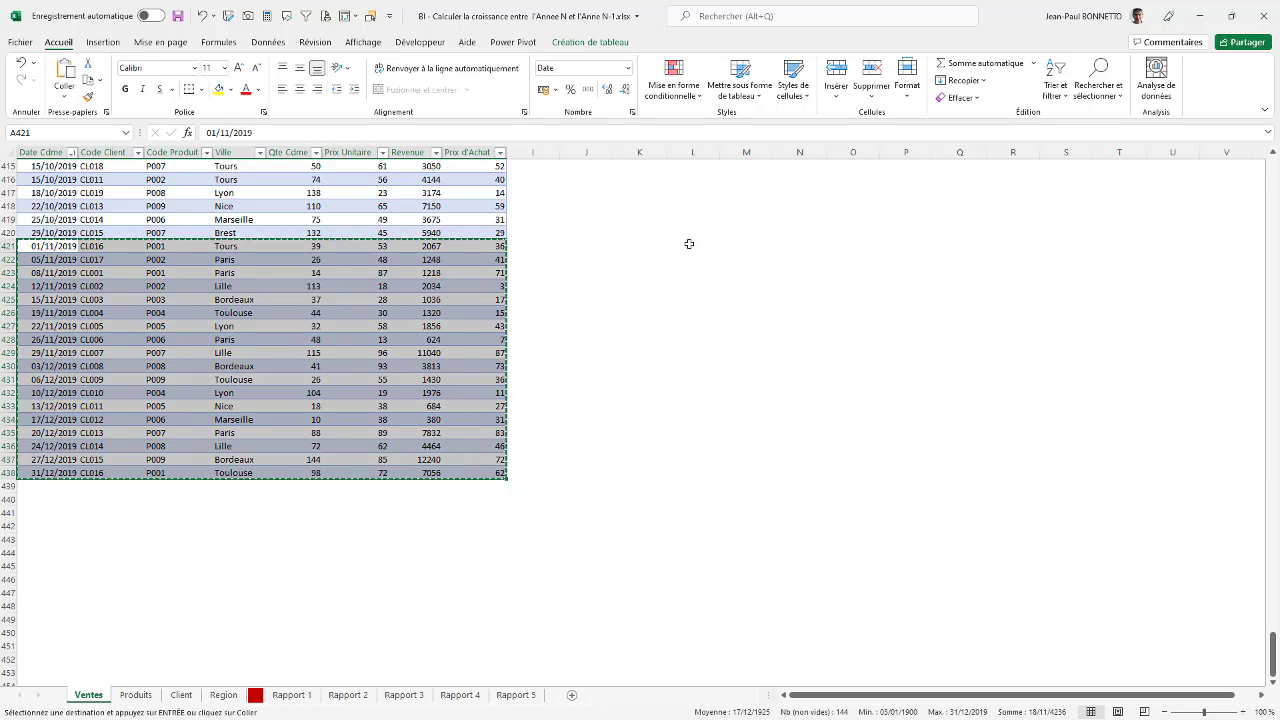
click(689, 244)
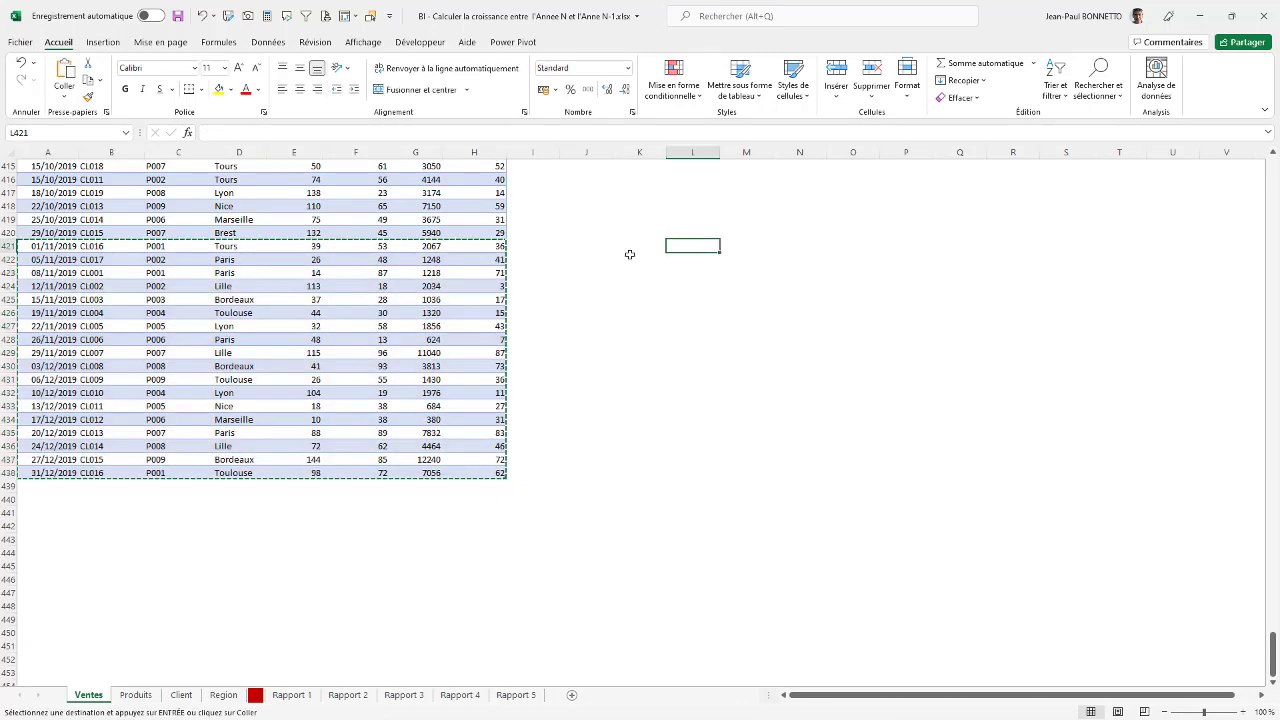
click(72, 100)
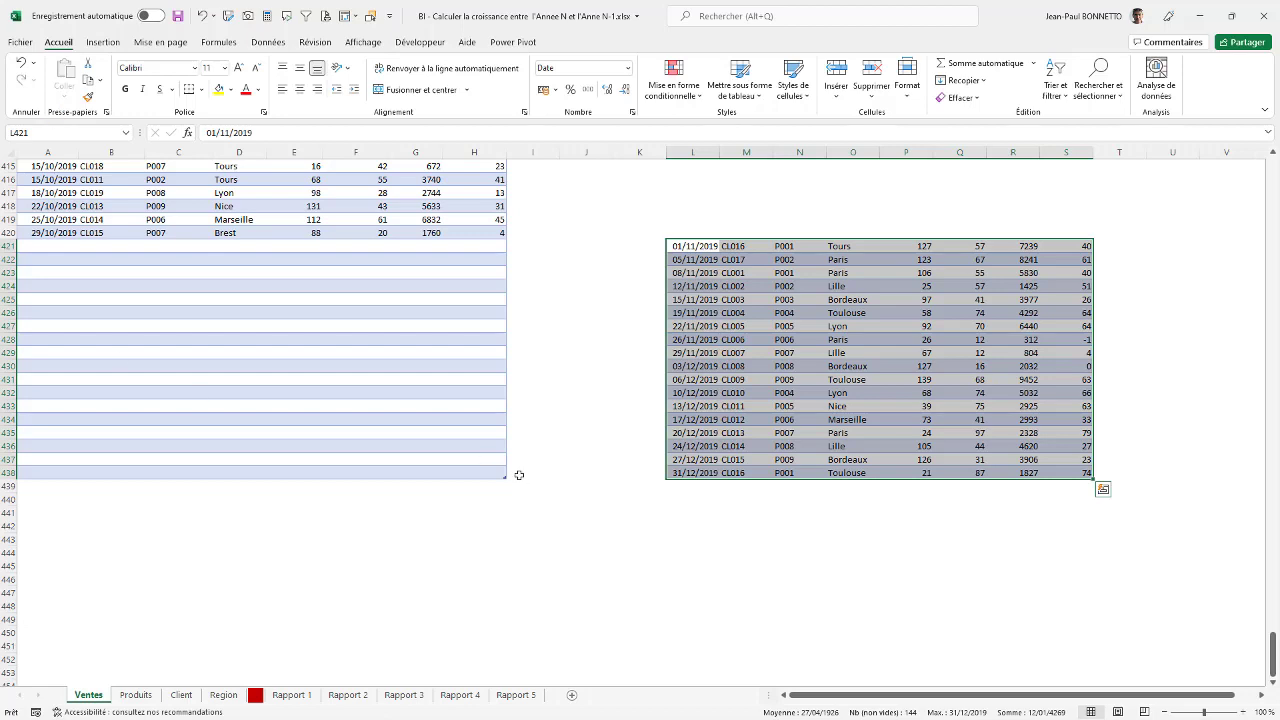
drag(504, 476, 480, 237)
scroll(233, 227, up, 6)
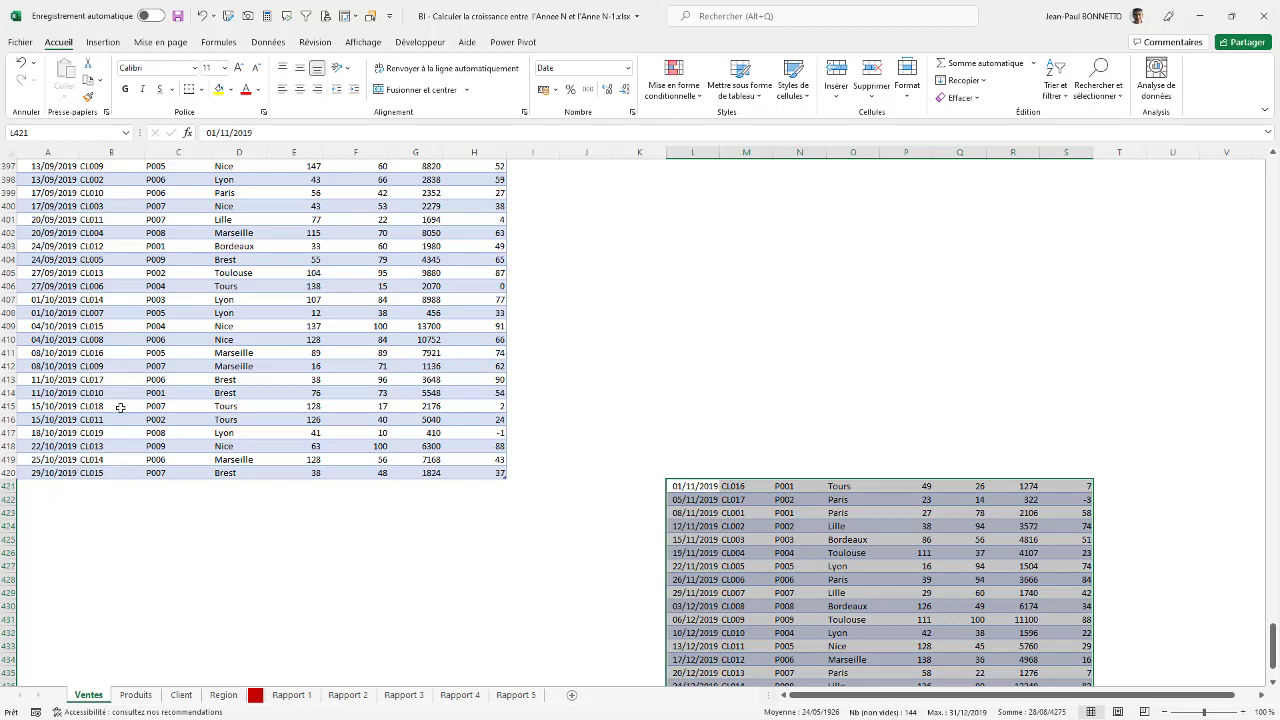
Step: Refresh the Rapport 3 pivot table and check its November 2019, December 2019 and Total 2019 rows
click(404, 694)
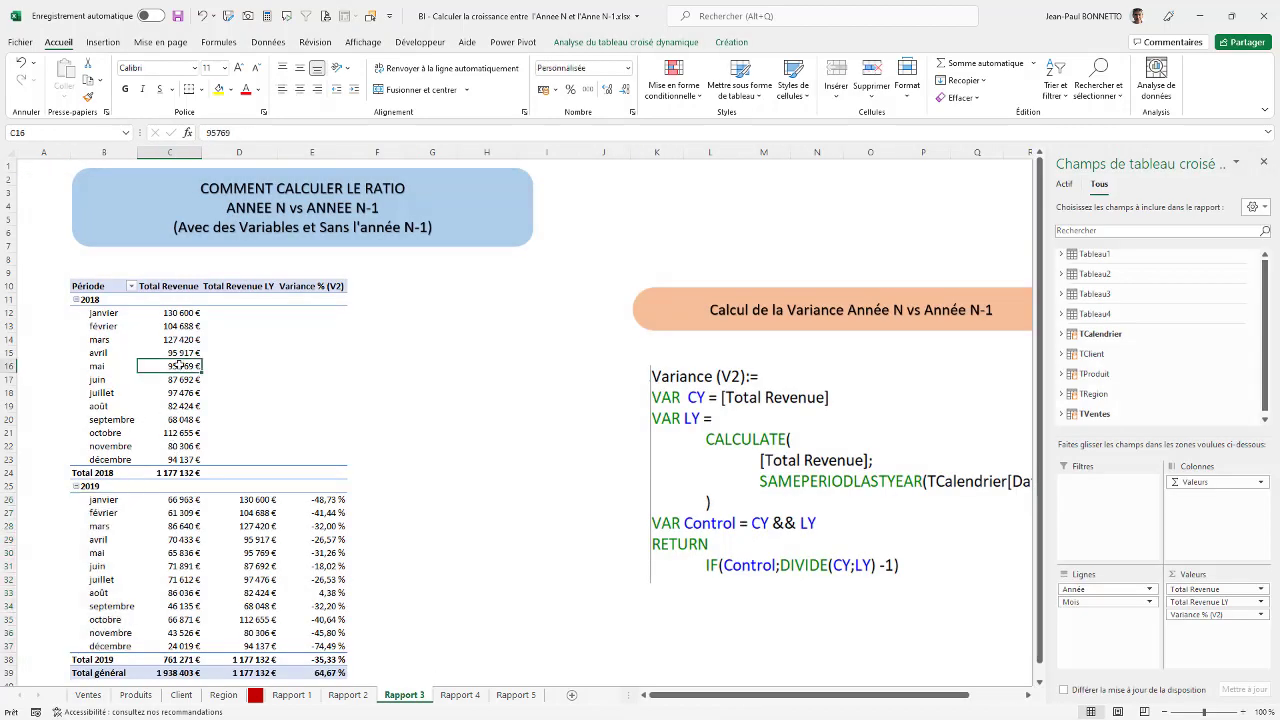
right_click(179, 366)
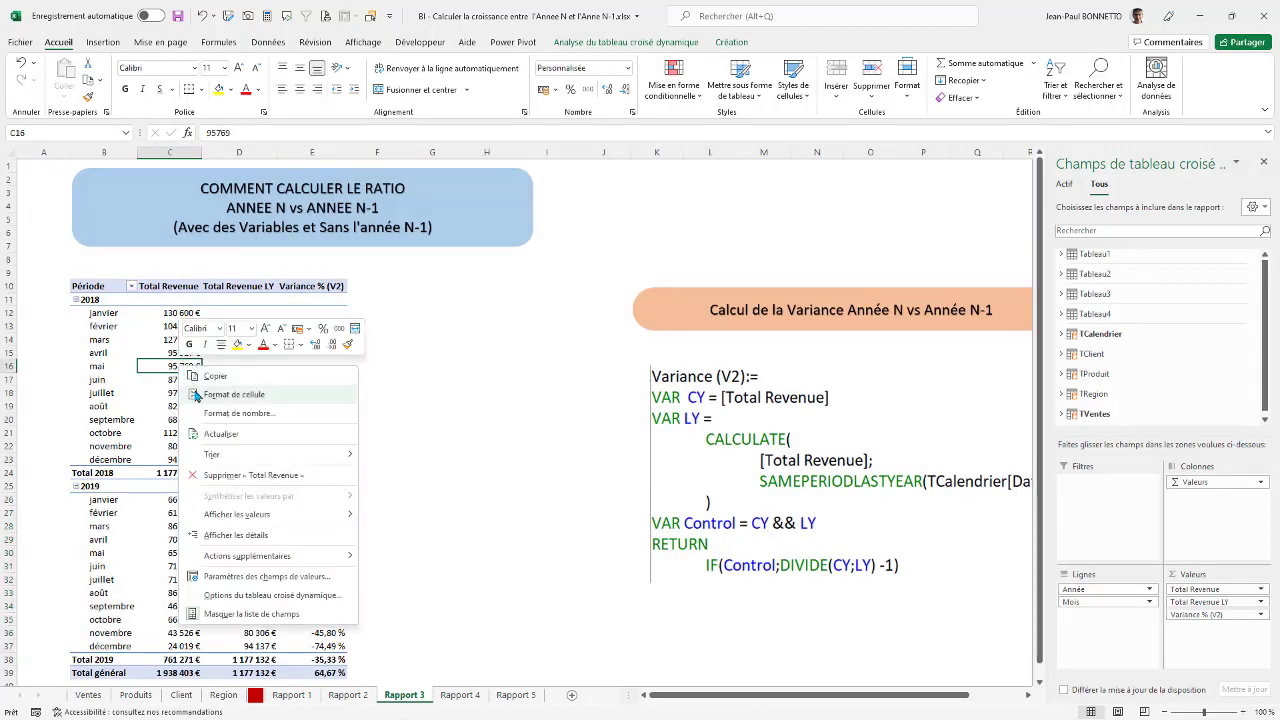
click(205, 433)
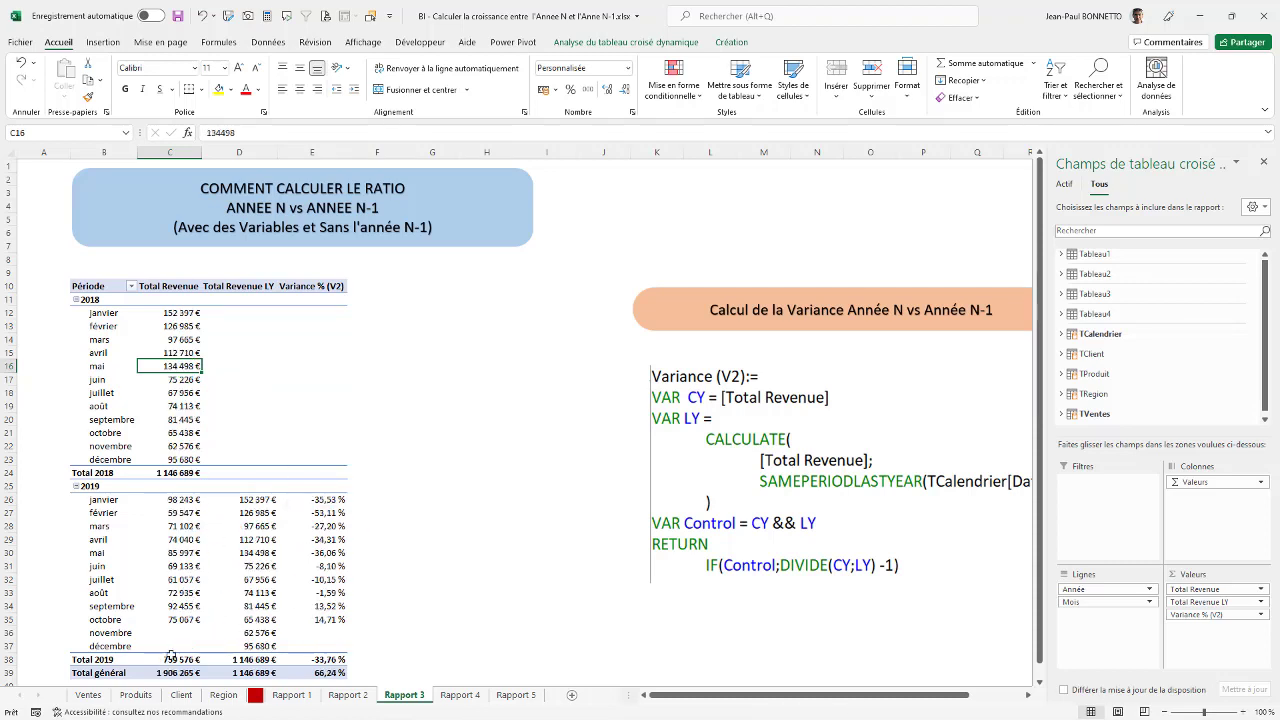
drag(176, 633, 178, 646)
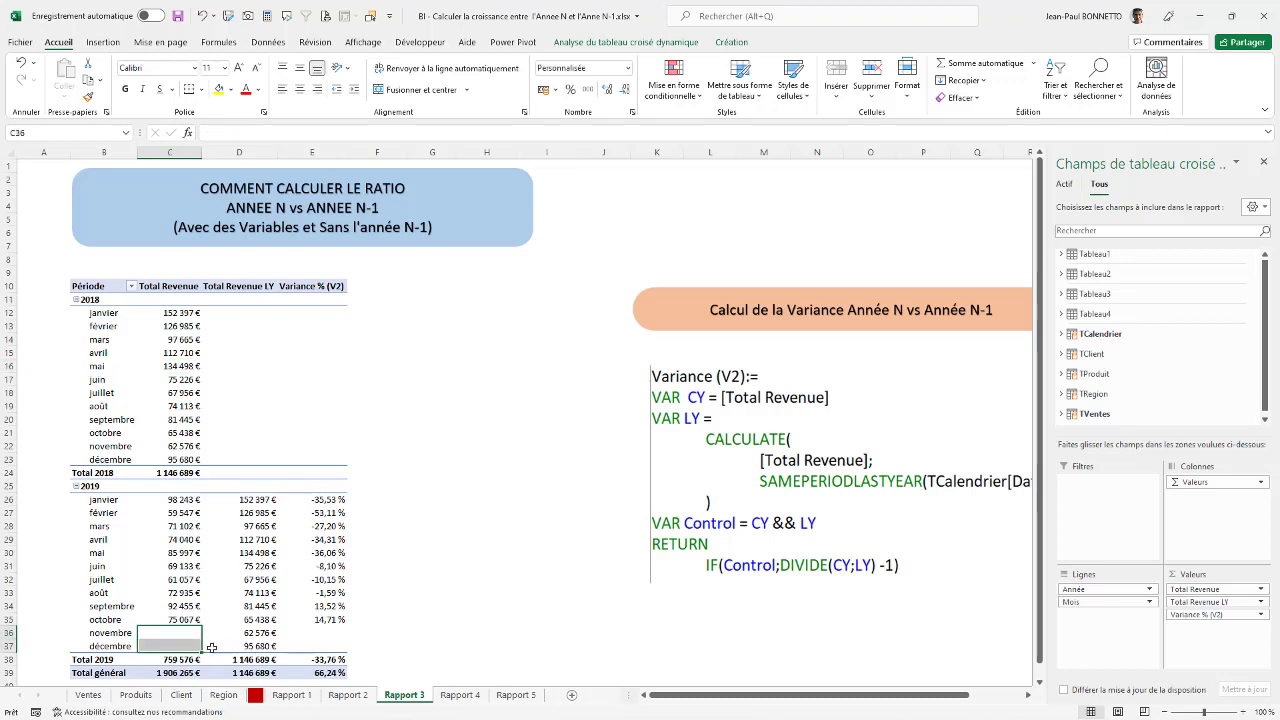
drag(345, 631, 340, 645)
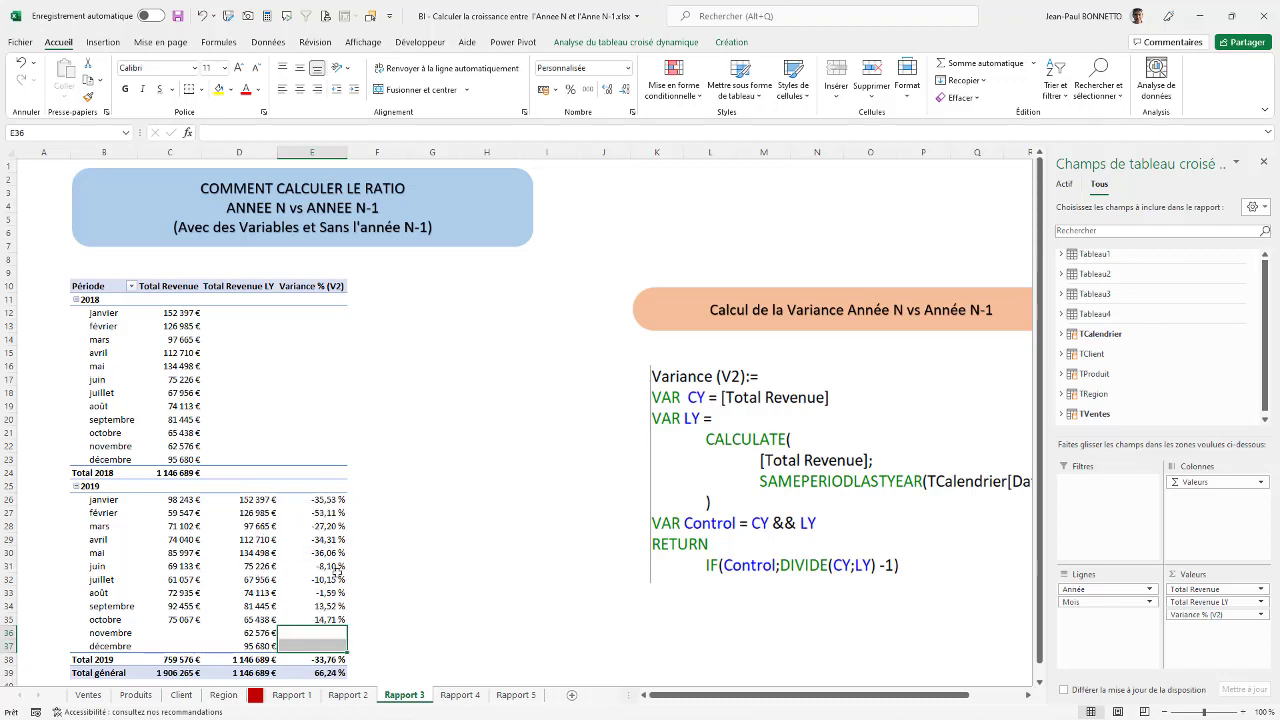
drag(250, 633, 250, 646)
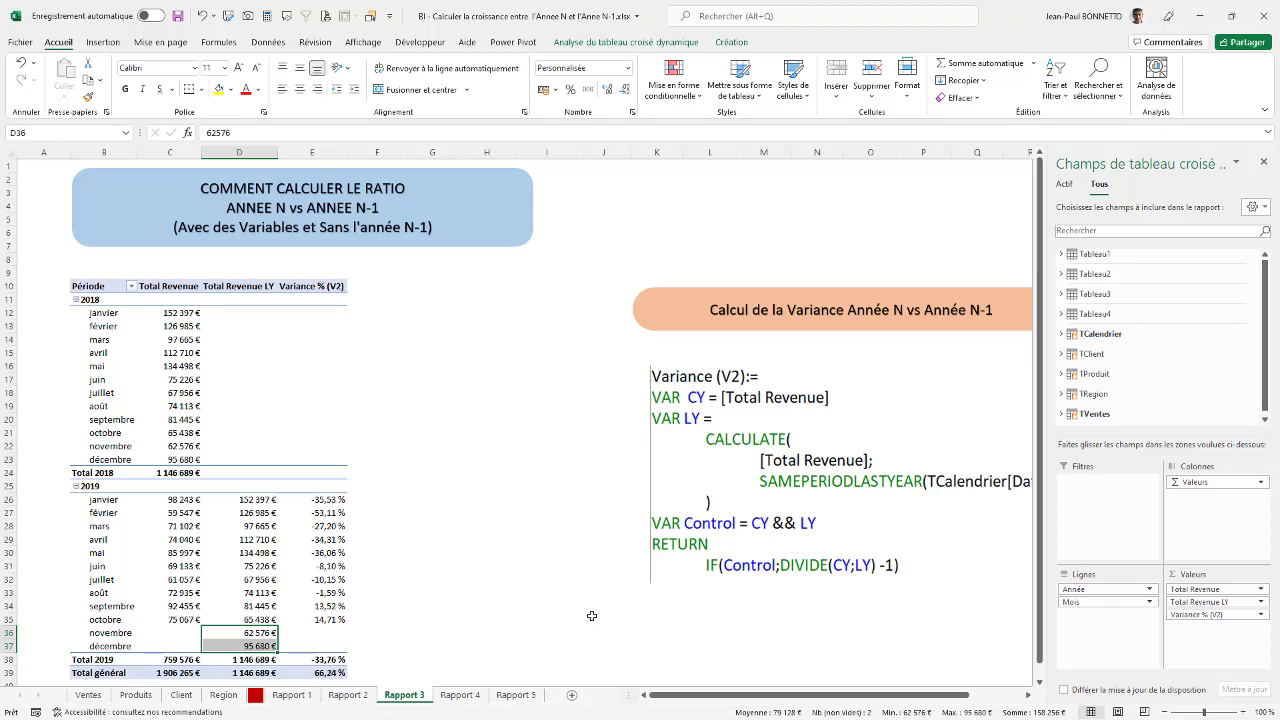
click(333, 661)
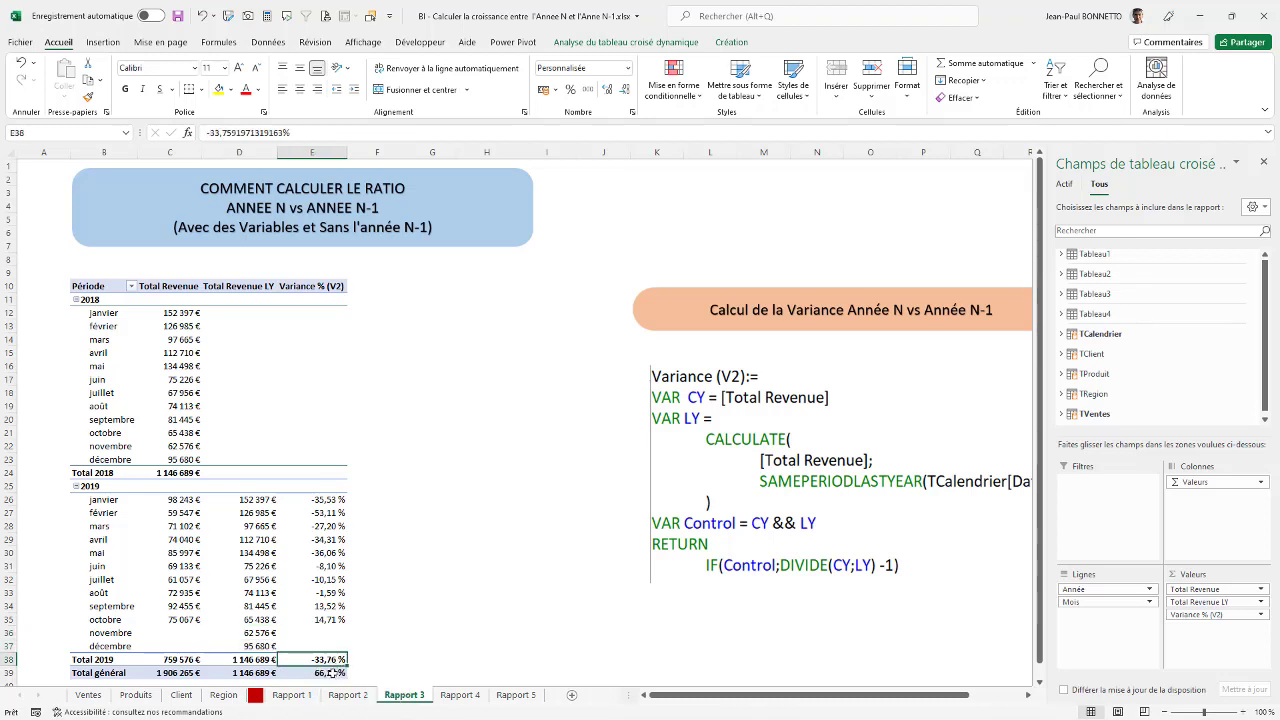
Step: Compare the variance of the Total 2019 and Total général rows with the Total 2019 revenue and previous-year revenue
click(333, 672)
click(330, 661)
click(328, 672)
click(330, 661)
click(328, 672)
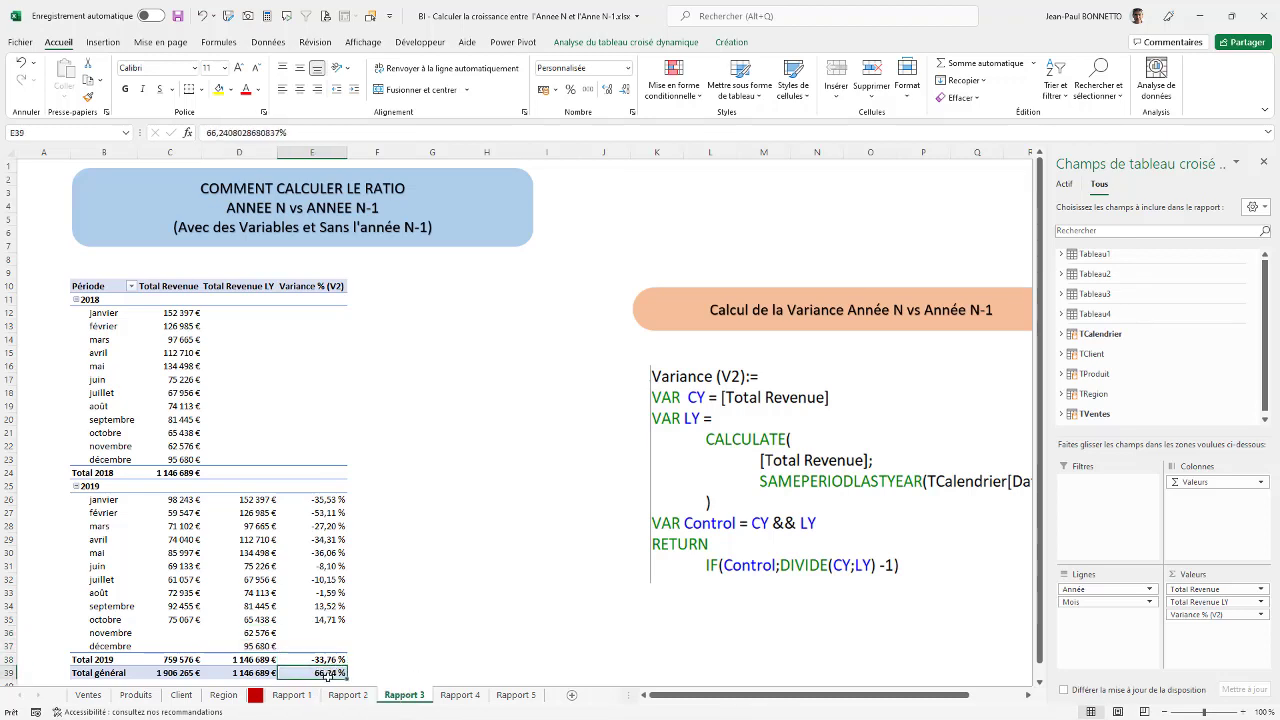
click(268, 662)
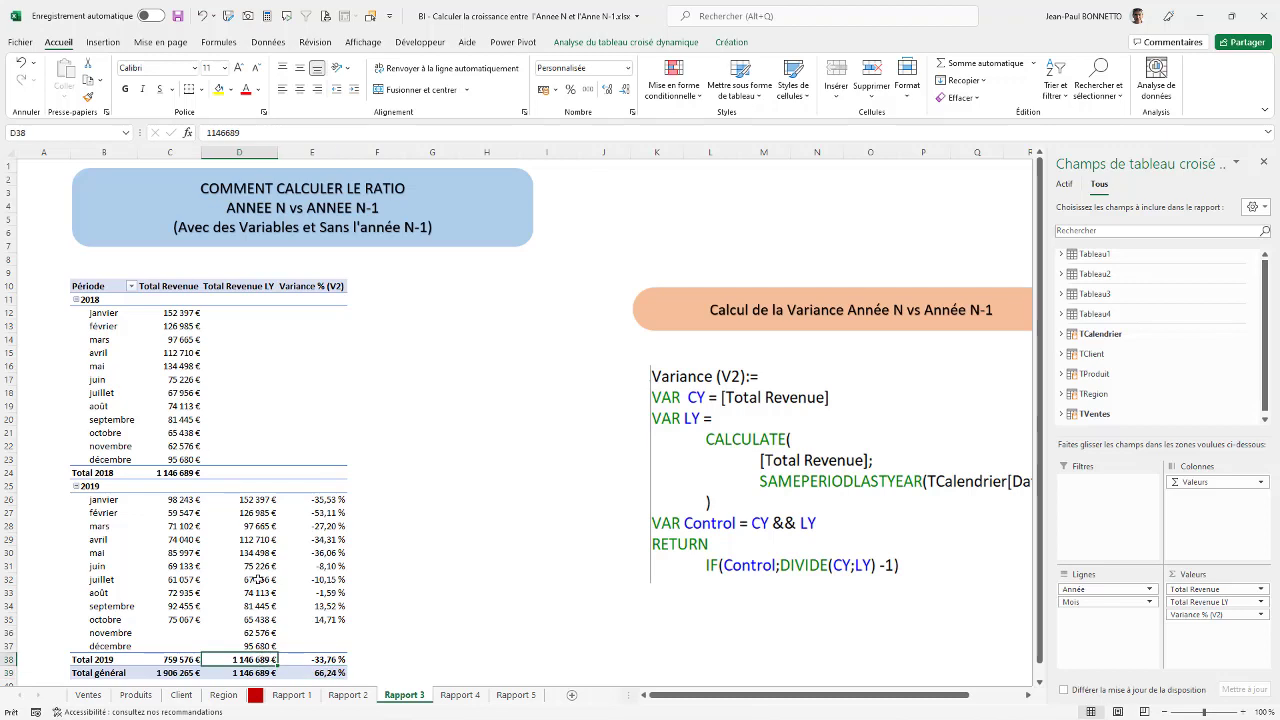
click(180, 658)
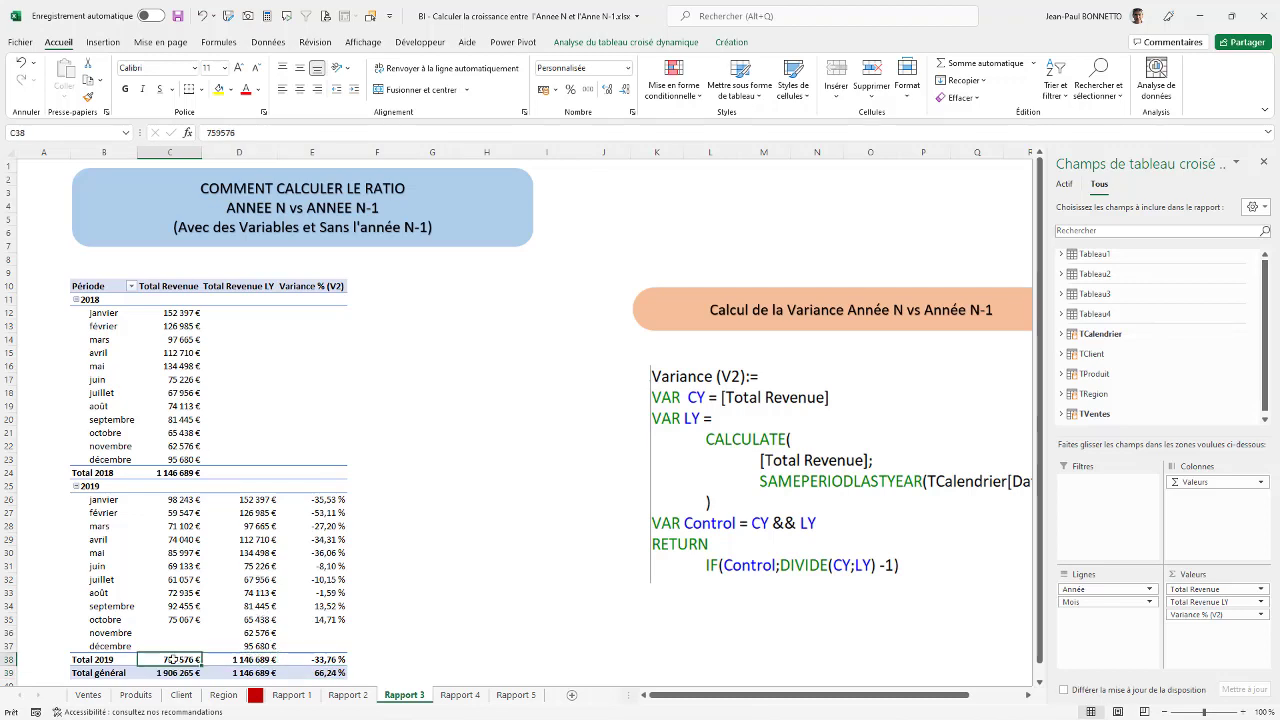
click(256, 658)
click(315, 660)
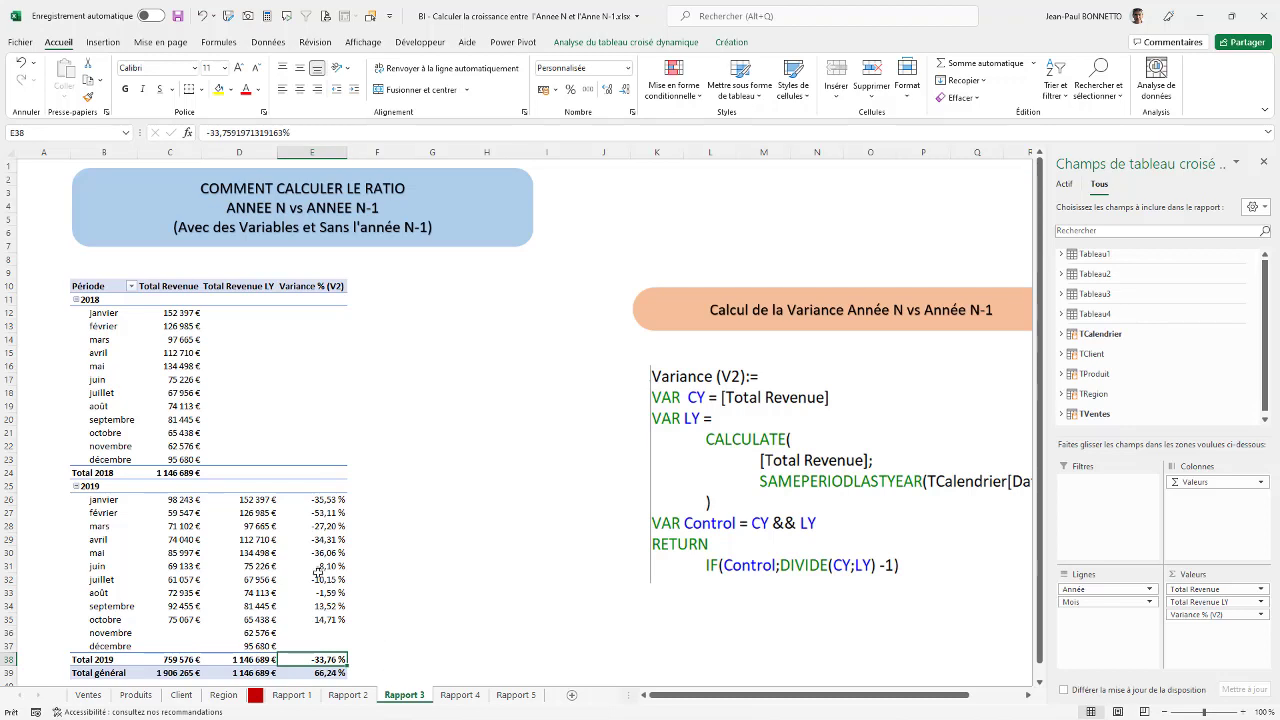
Step: Compare the January to October 2019 Total Revenue figures with the same months of Total Revenue LY and the Total 2019 variance
drag(196, 502, 200, 620)
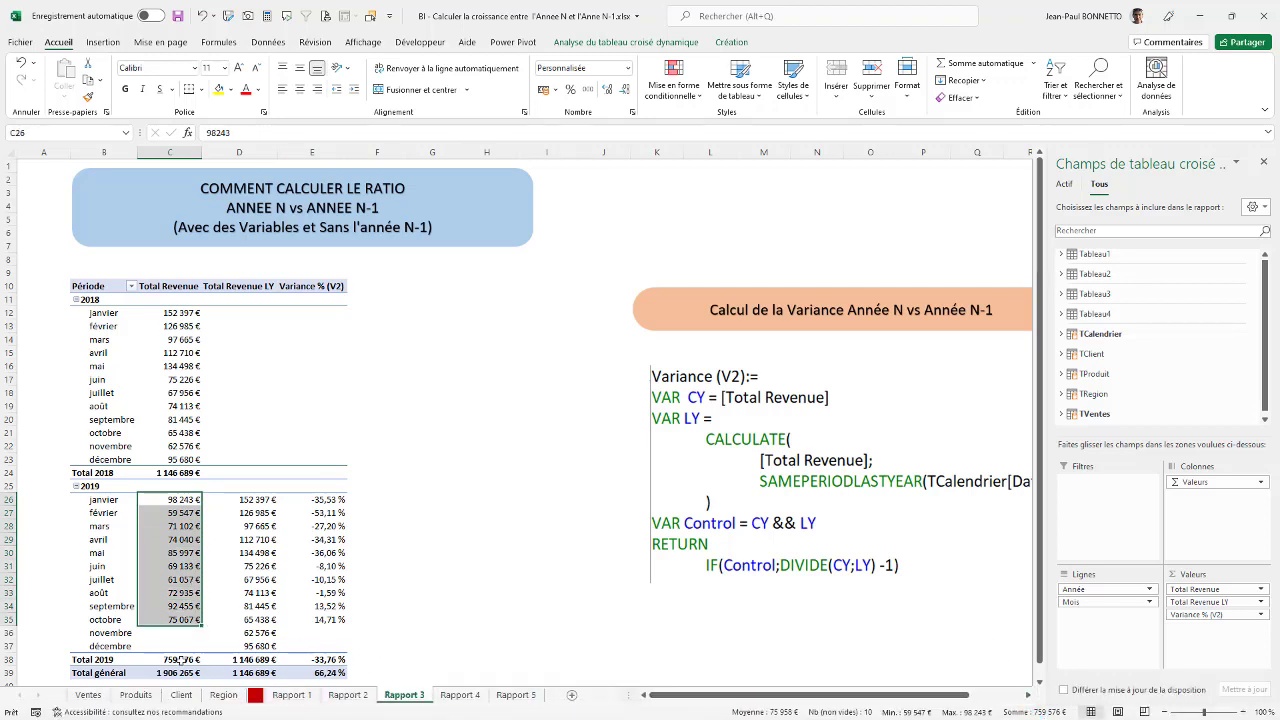
drag(255, 500, 262, 618)
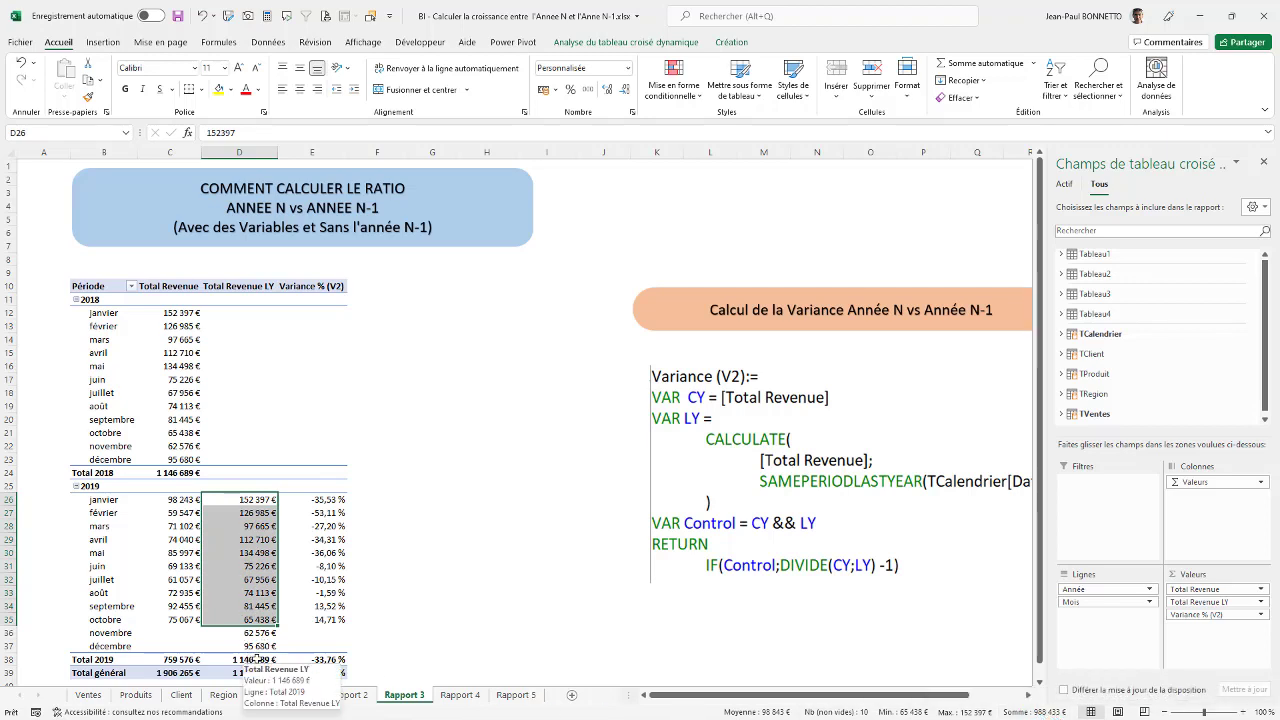
click(331, 660)
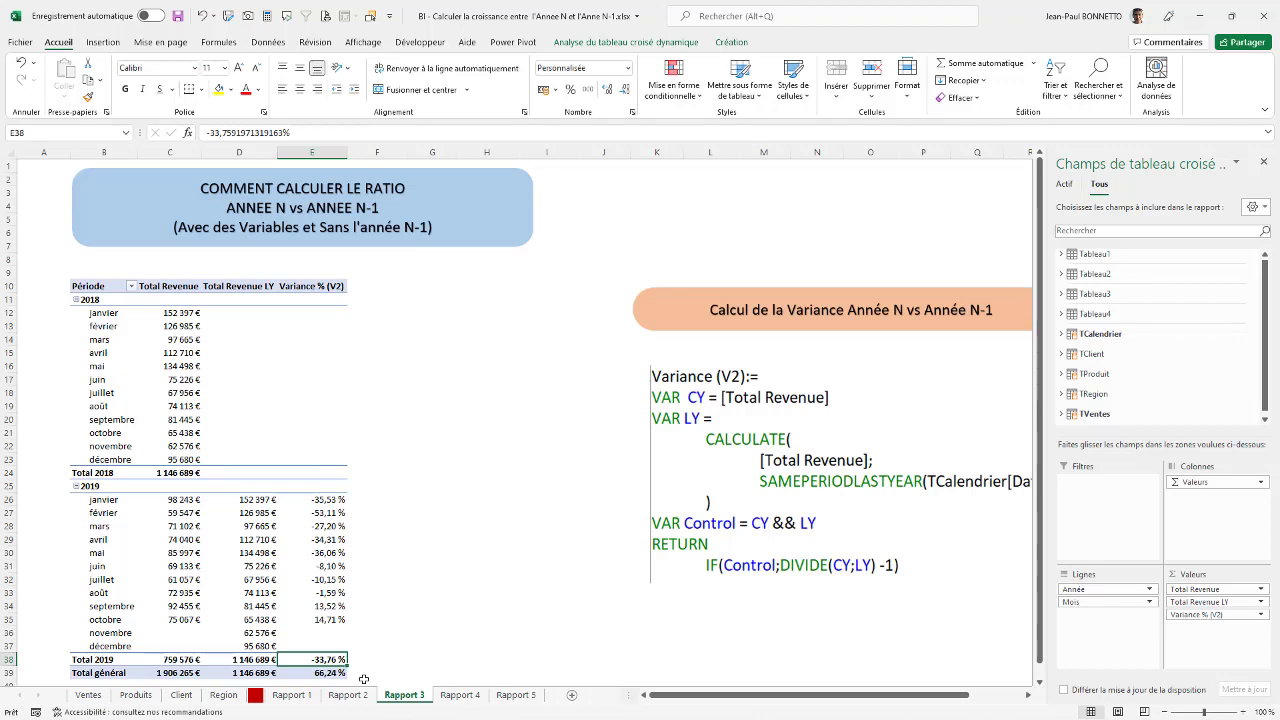
click(245, 500)
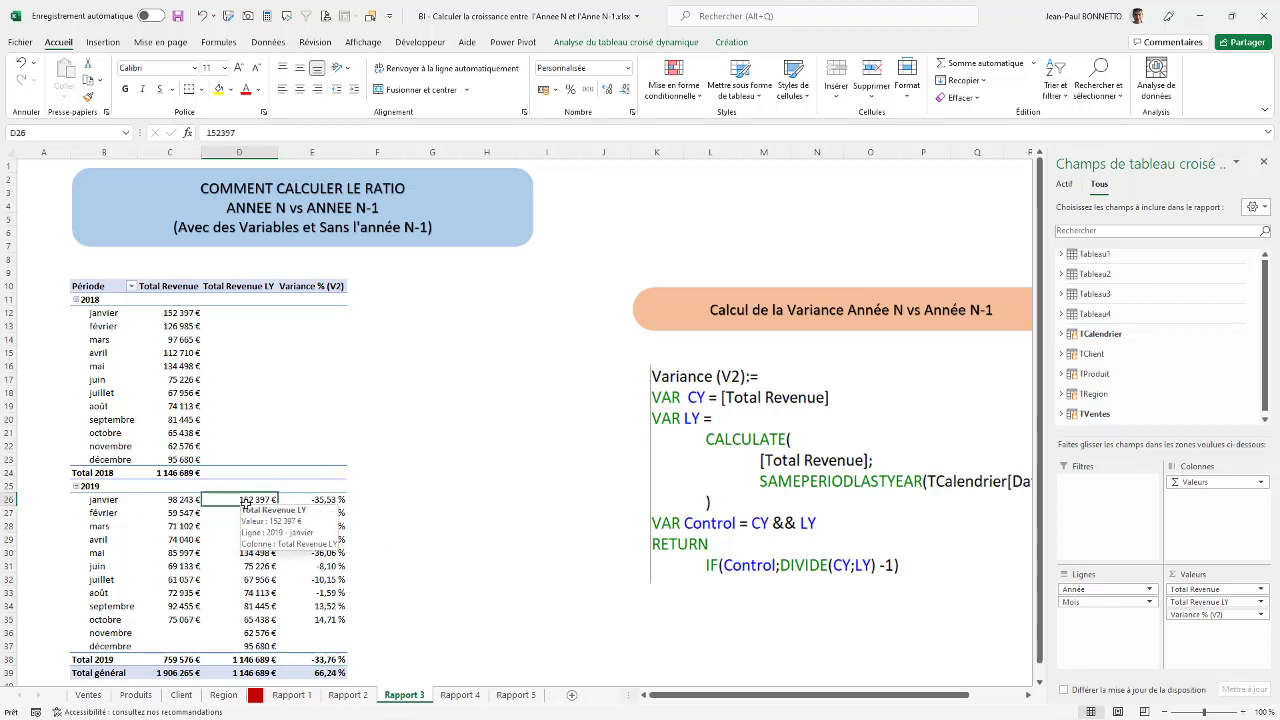
drag(245, 500, 248, 620)
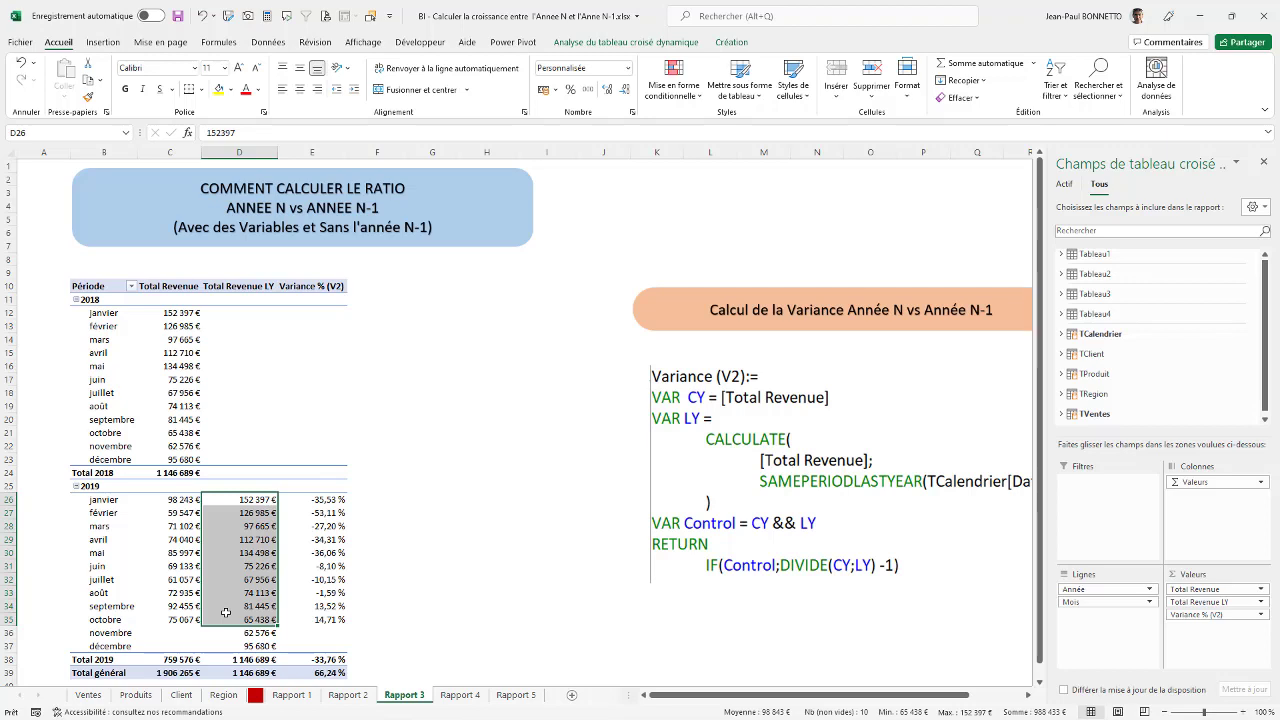
click(172, 619)
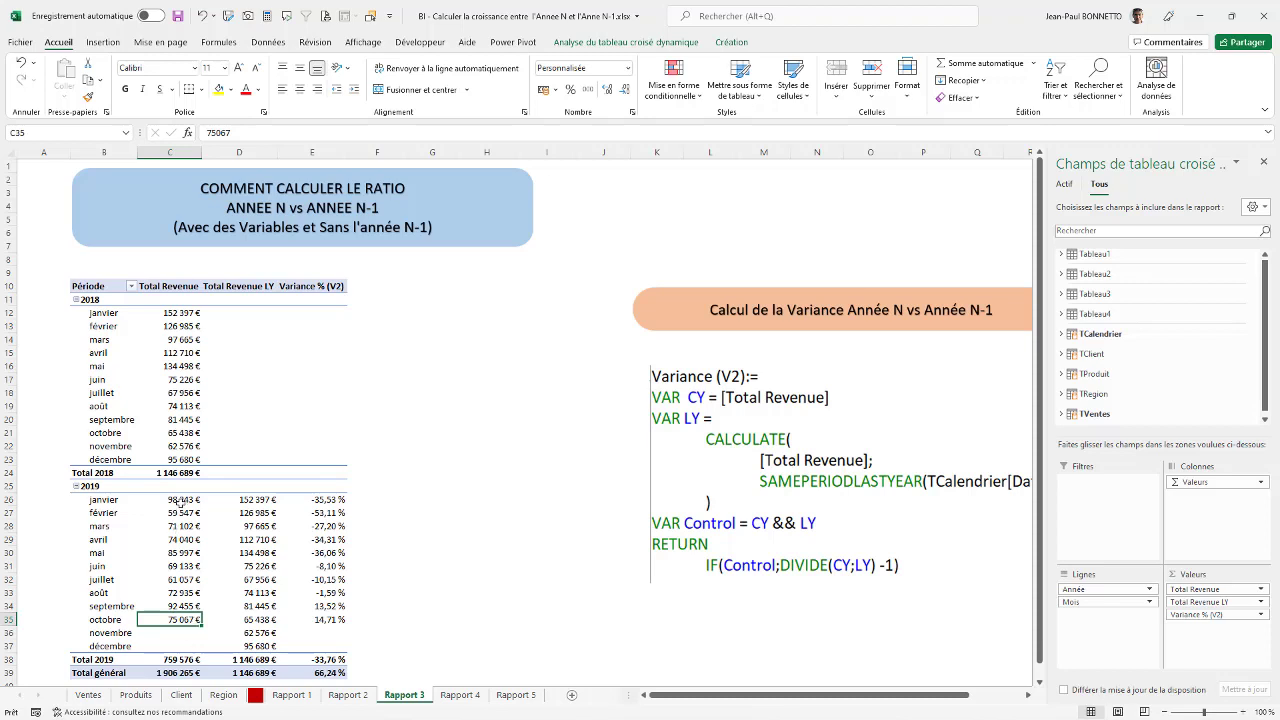
drag(178, 500, 147, 619)
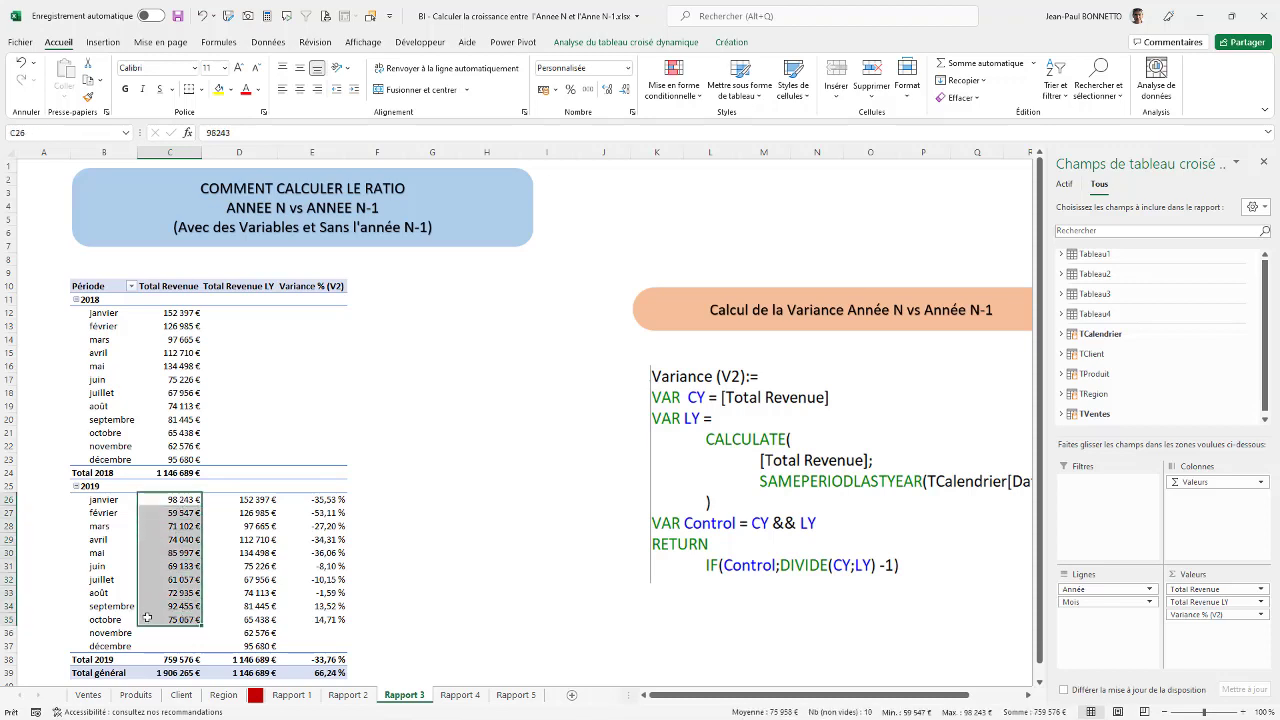
click(251, 621)
drag(262, 500, 262, 620)
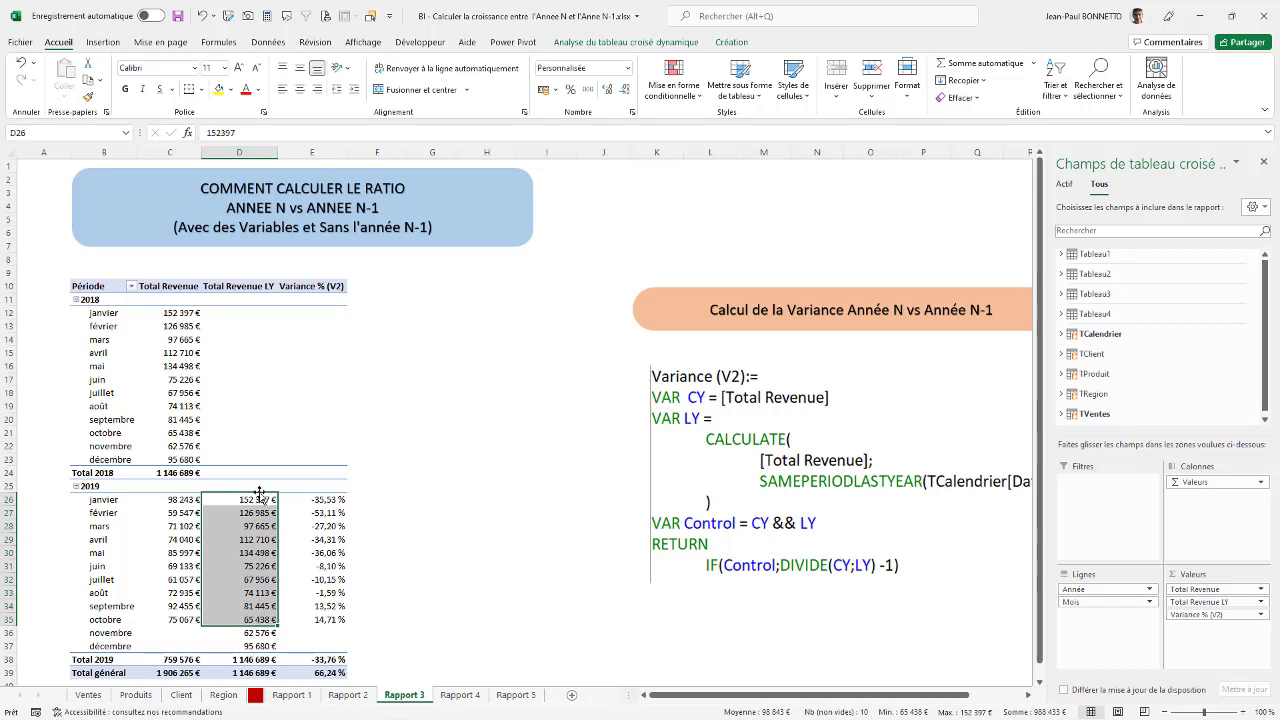
Step: Examine the November and December 2019 rows and the January to October Total Revenue LY figures against the Total 2019 row
click(257, 636)
click(259, 501)
drag(259, 520, 259, 620)
drag(176, 636, 176, 646)
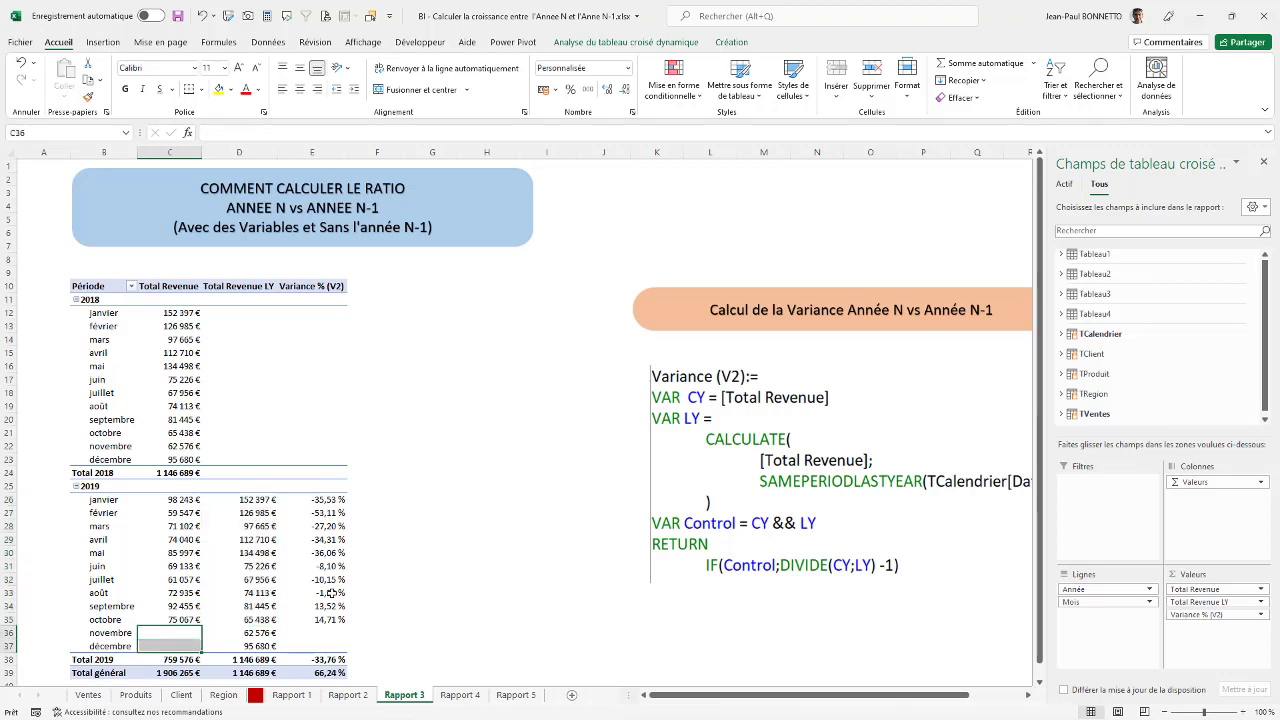
drag(263, 622, 261, 499)
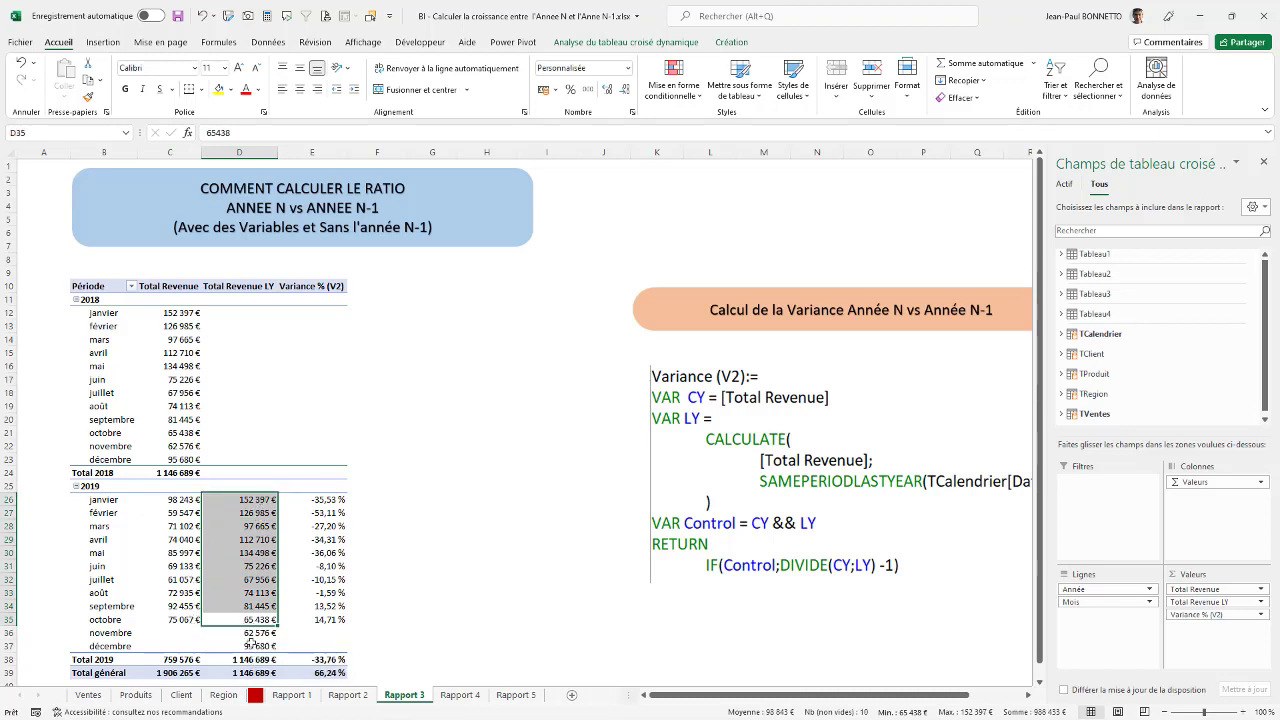
click(247, 659)
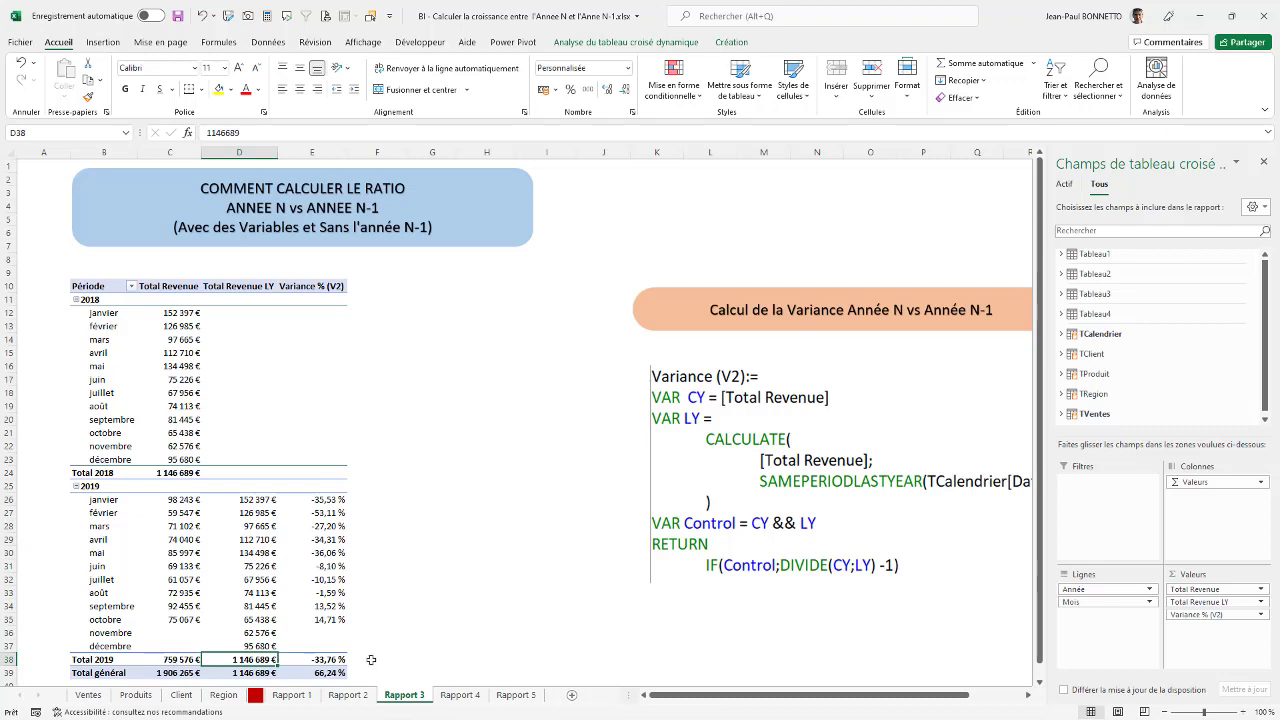
drag(336, 663, 187, 661)
click(265, 661)
Step: Open the Power Pivot data model and review the formulas of the Variance % (V2), Total Revenue LY and Variance measures
click(403, 396)
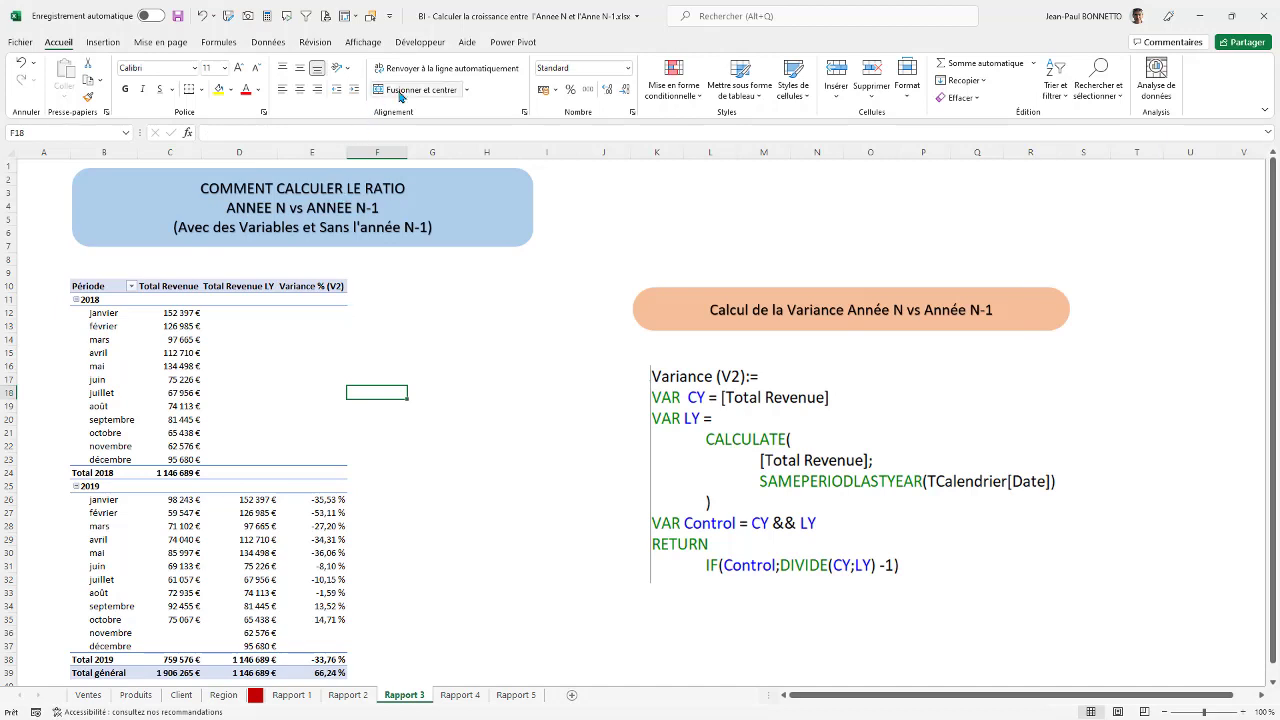
click(512, 43)
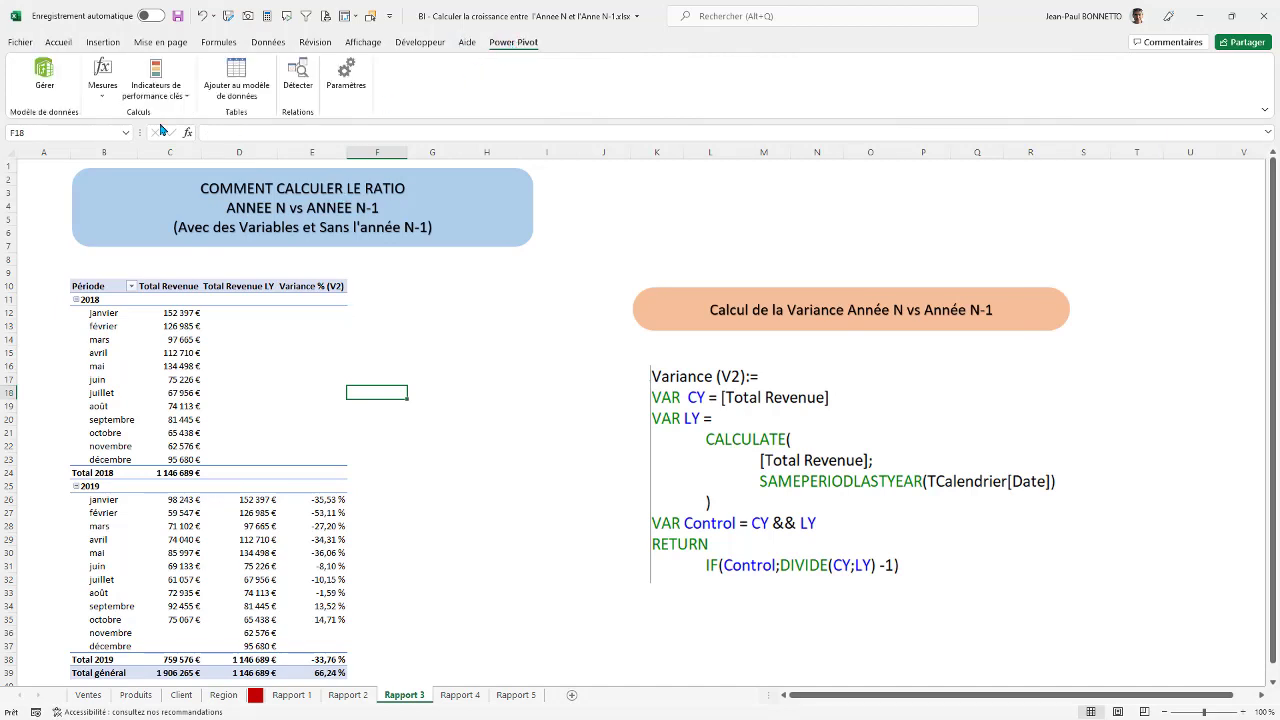
click(44, 75)
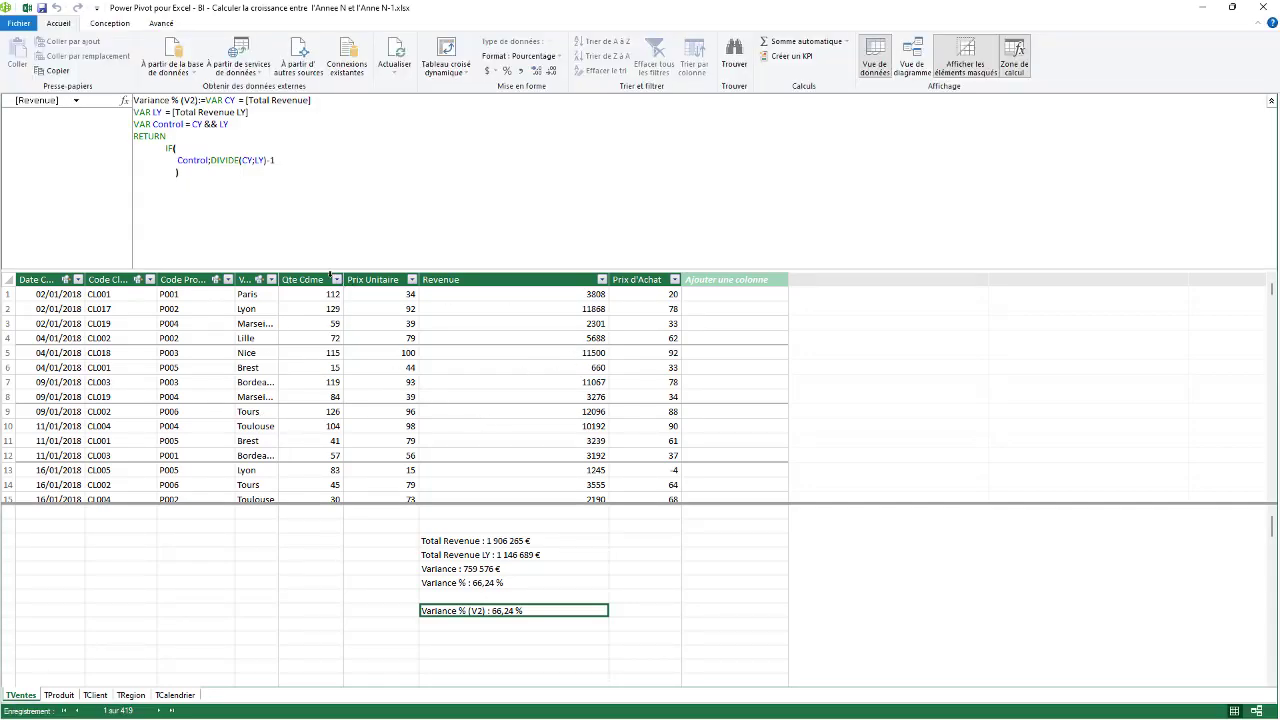
ctrl+scroll(318, 227, up, 4)
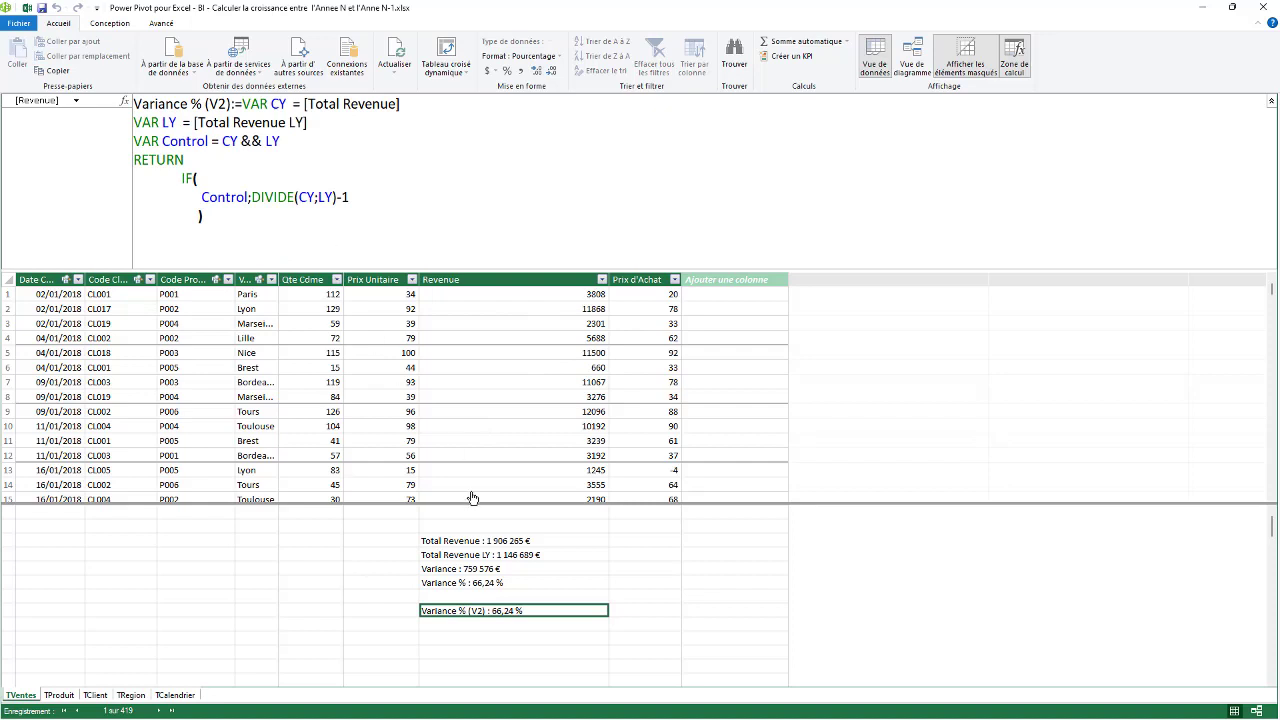
click(484, 555)
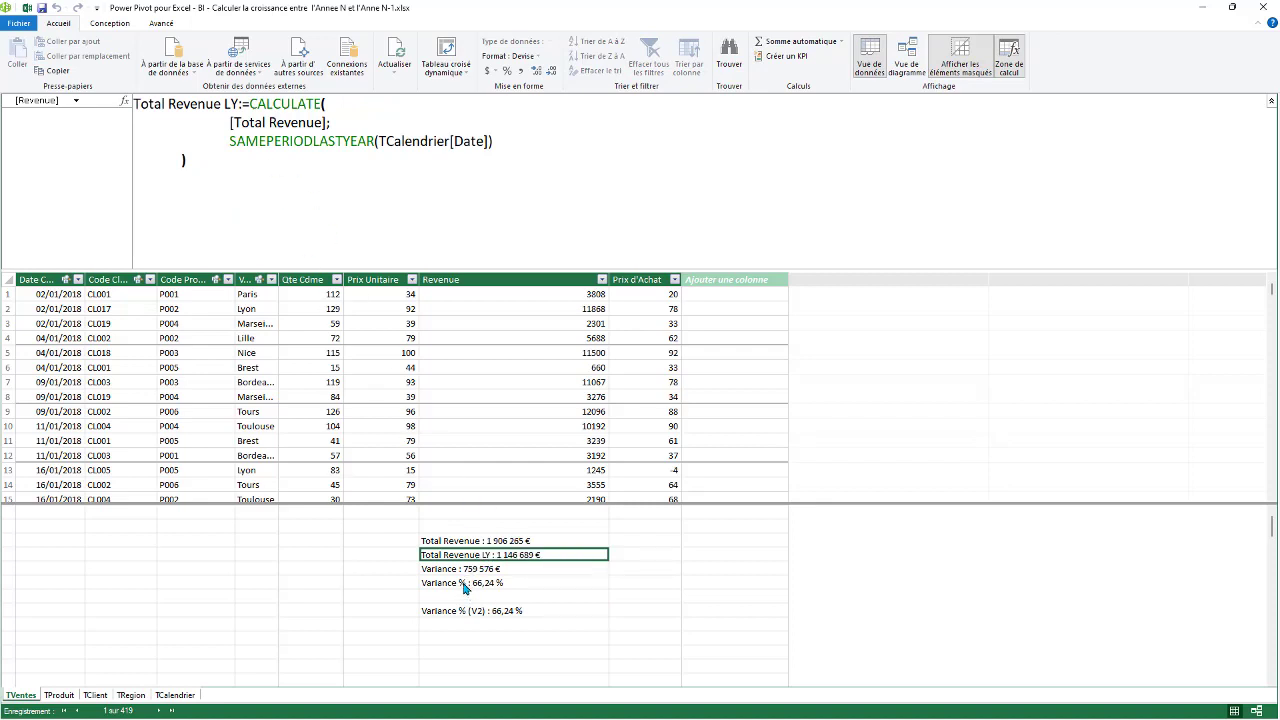
click(466, 570)
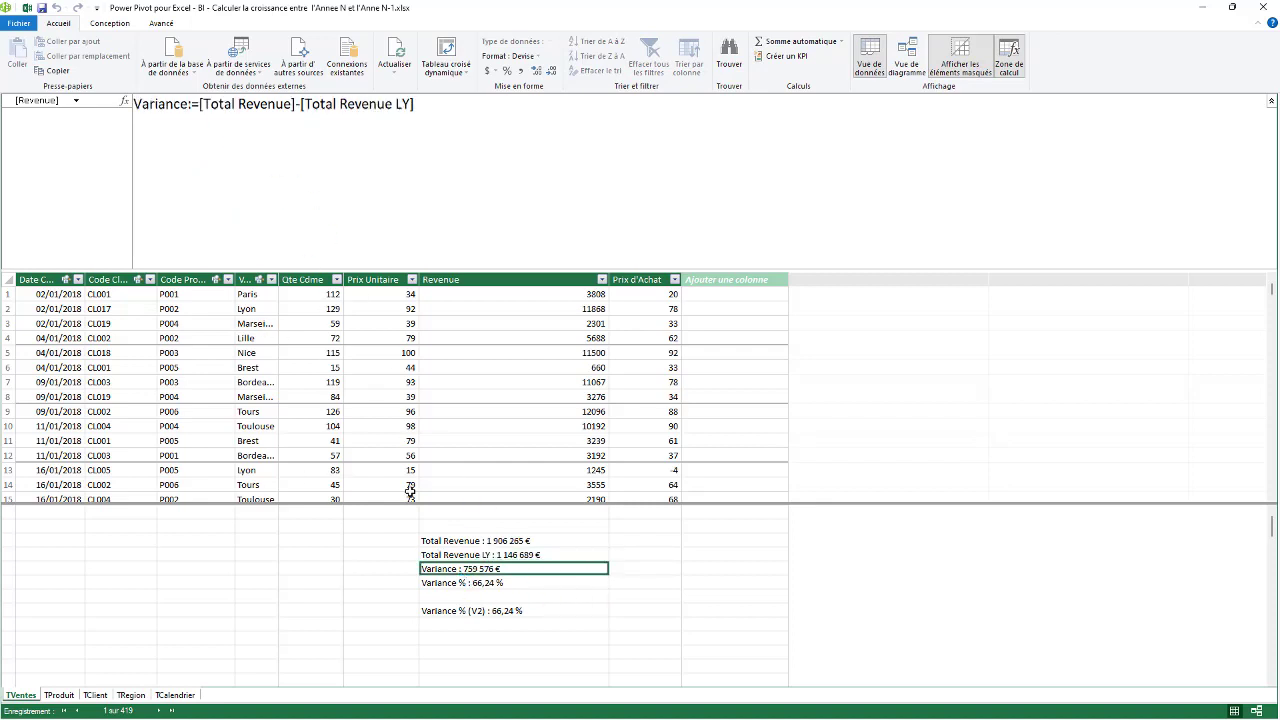
click(468, 612)
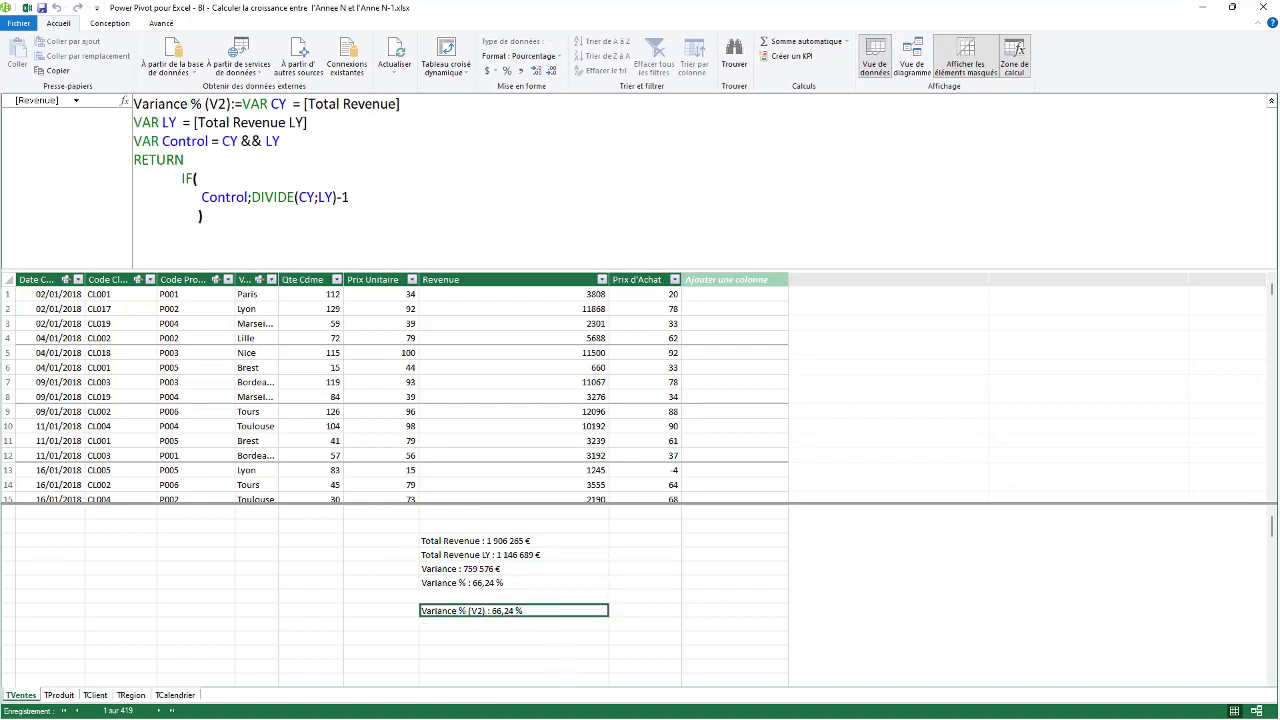
click(472, 556)
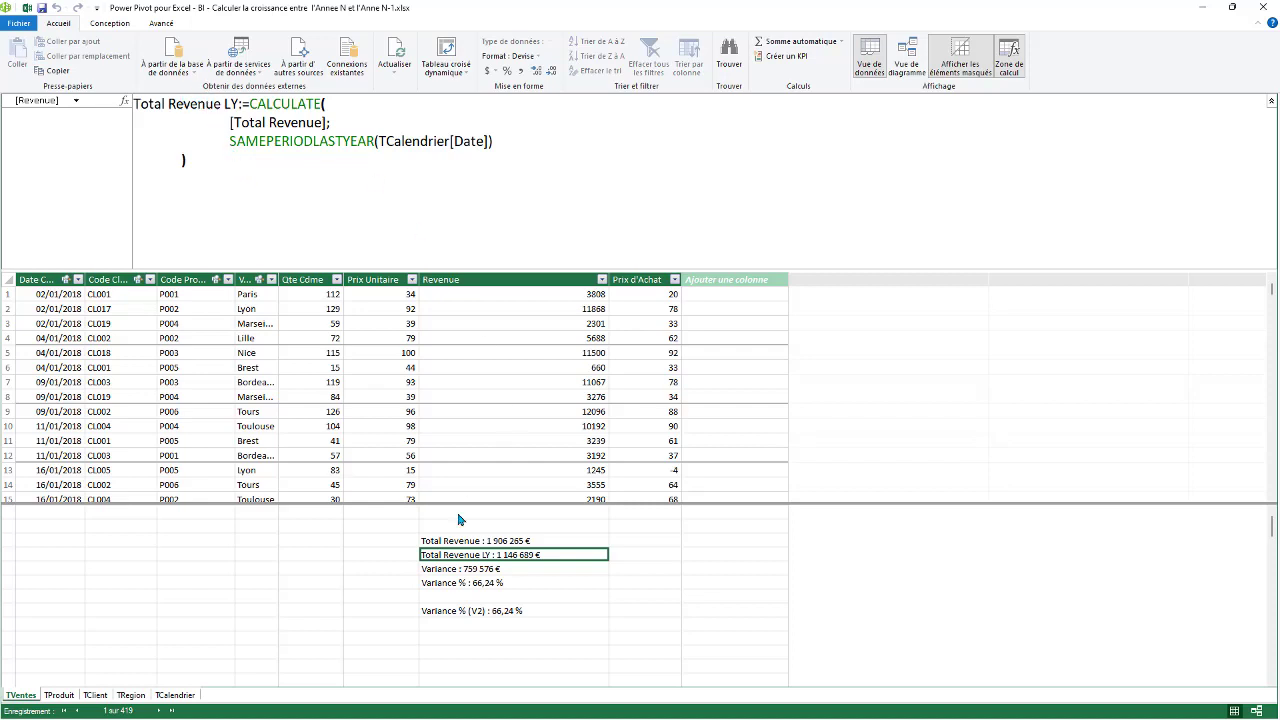
Step: Enlarge the formula area and start a measure named Total Revenue LY vs Actuals two rows below Variance % (V2) in TVentes
click(449, 638)
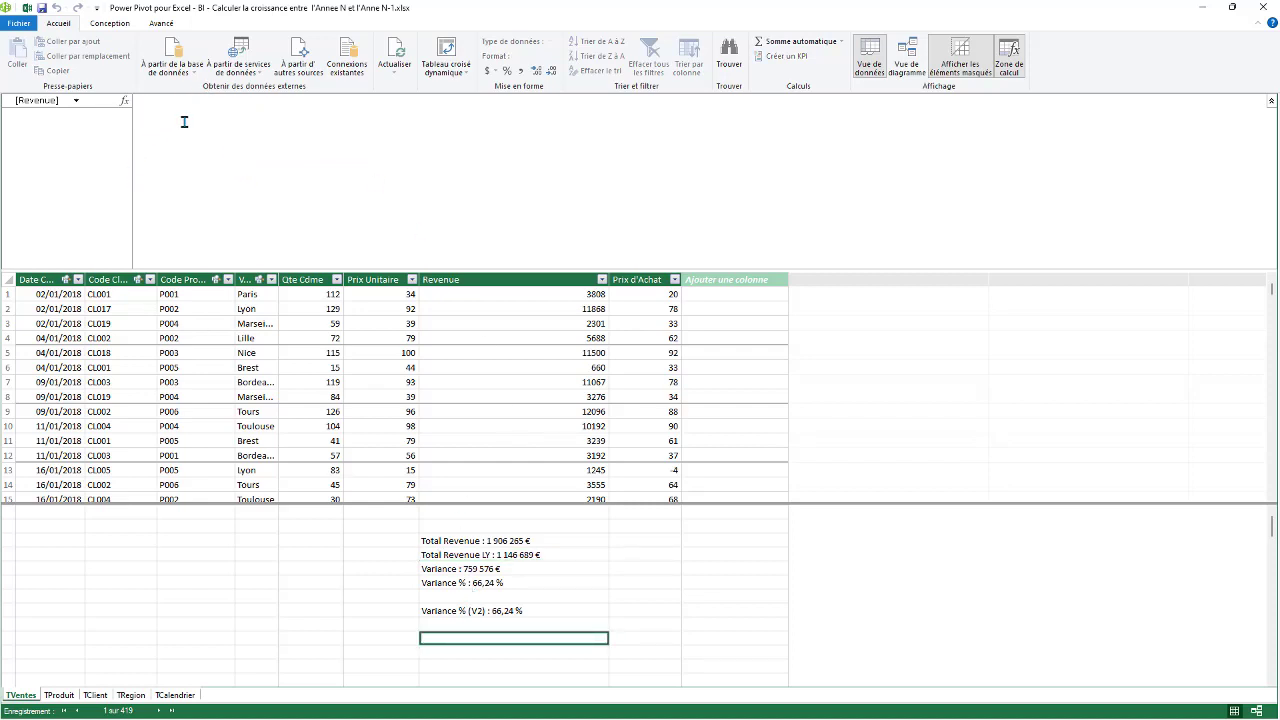
click(165, 115)
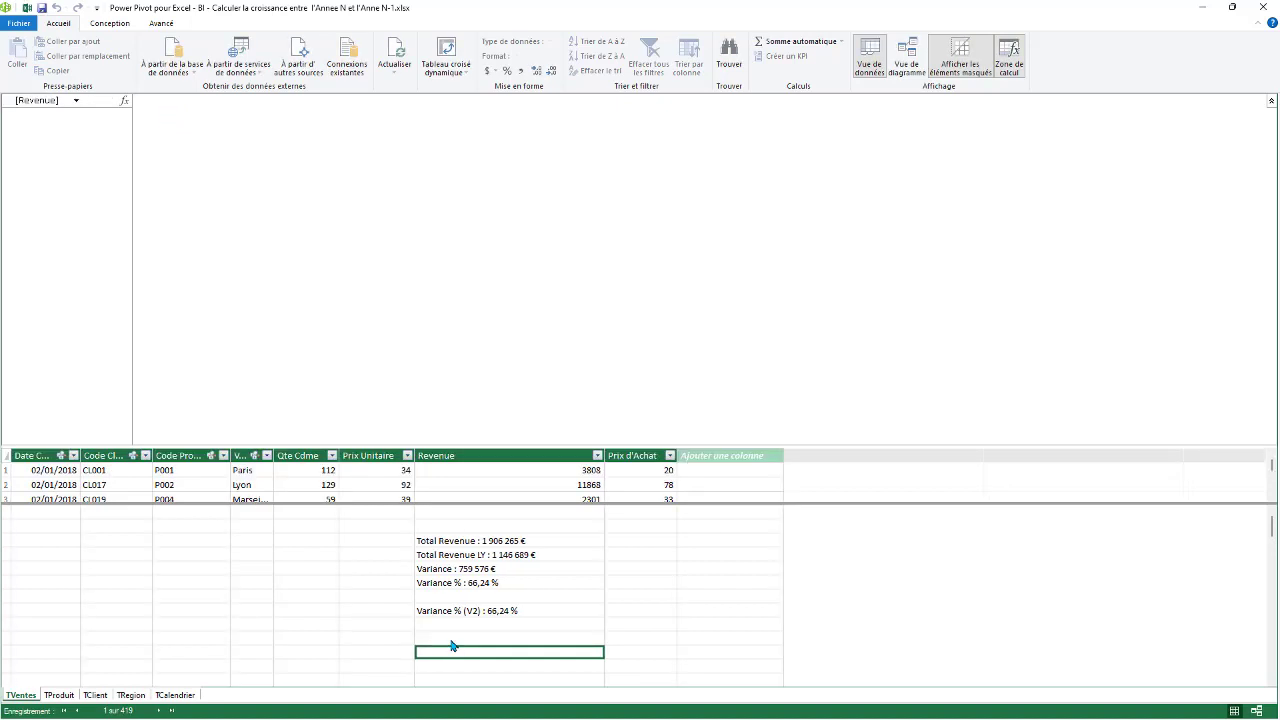
click(450, 639)
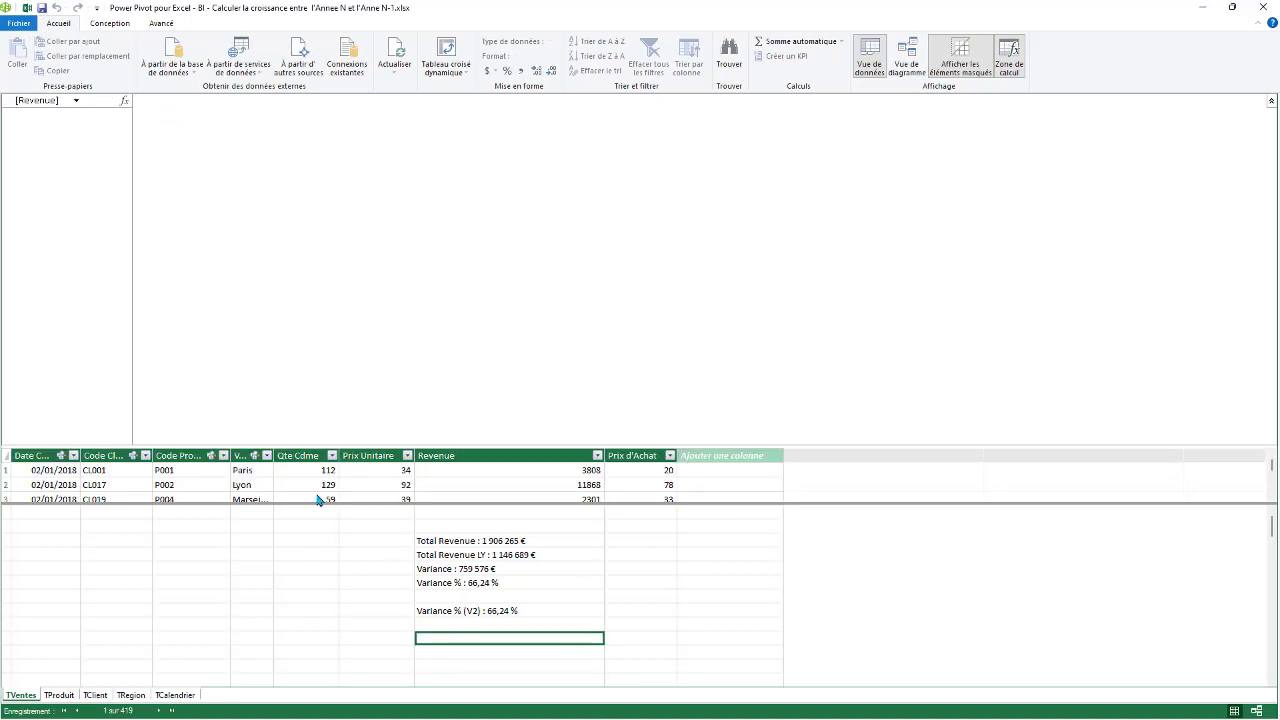
click(161, 138)
click(197, 152)
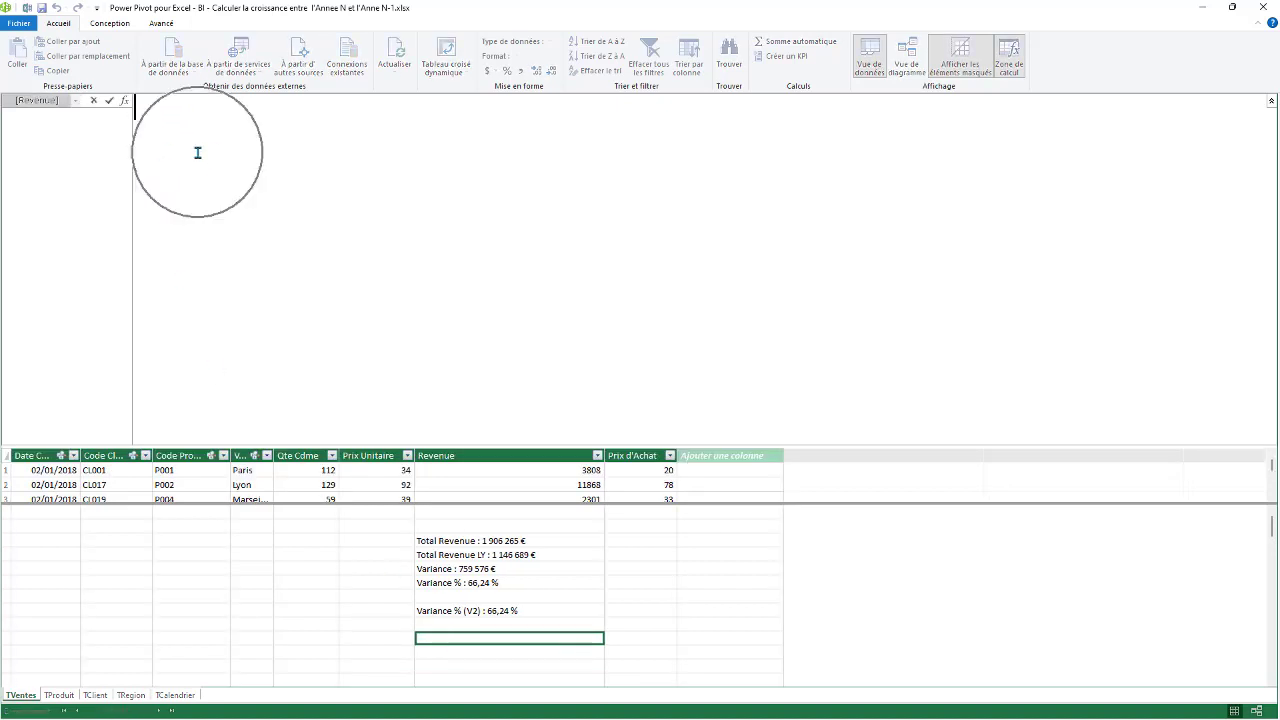
text(al)
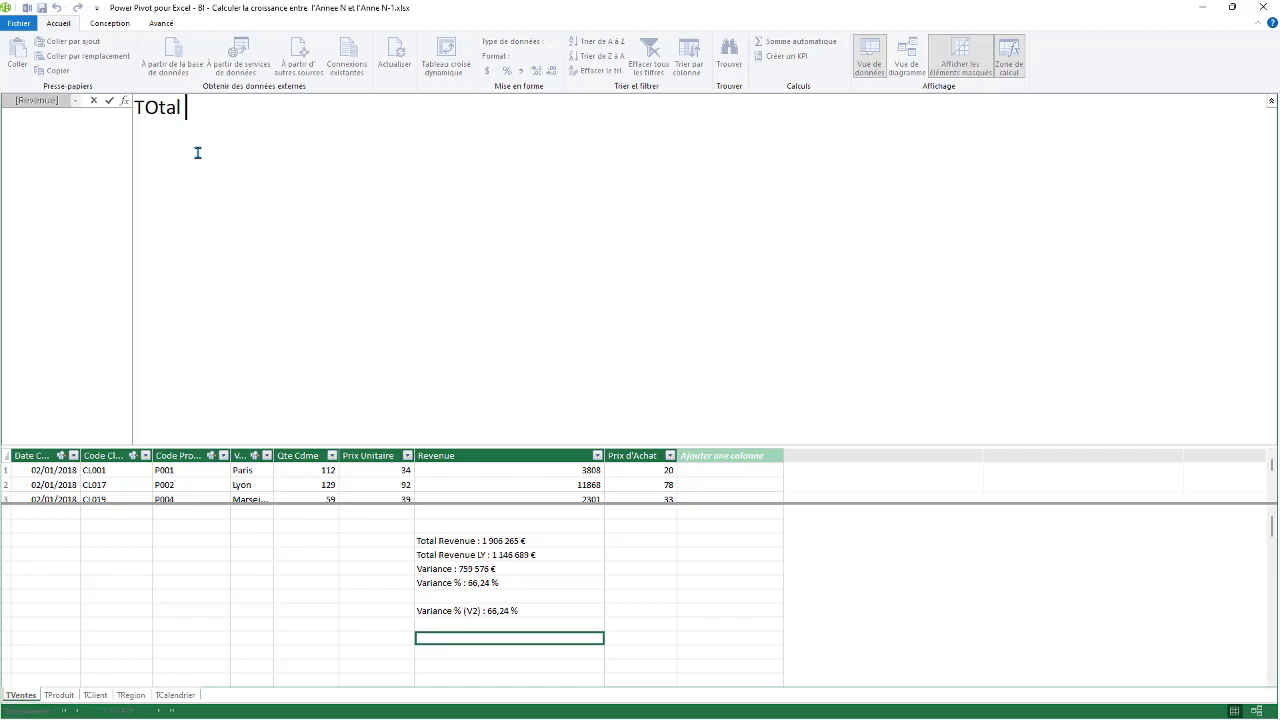
key(BackSpace)
key(BackSpace)
key(BackSpace)
key(BackSpace)
text(otal Reve)
text(nue L)
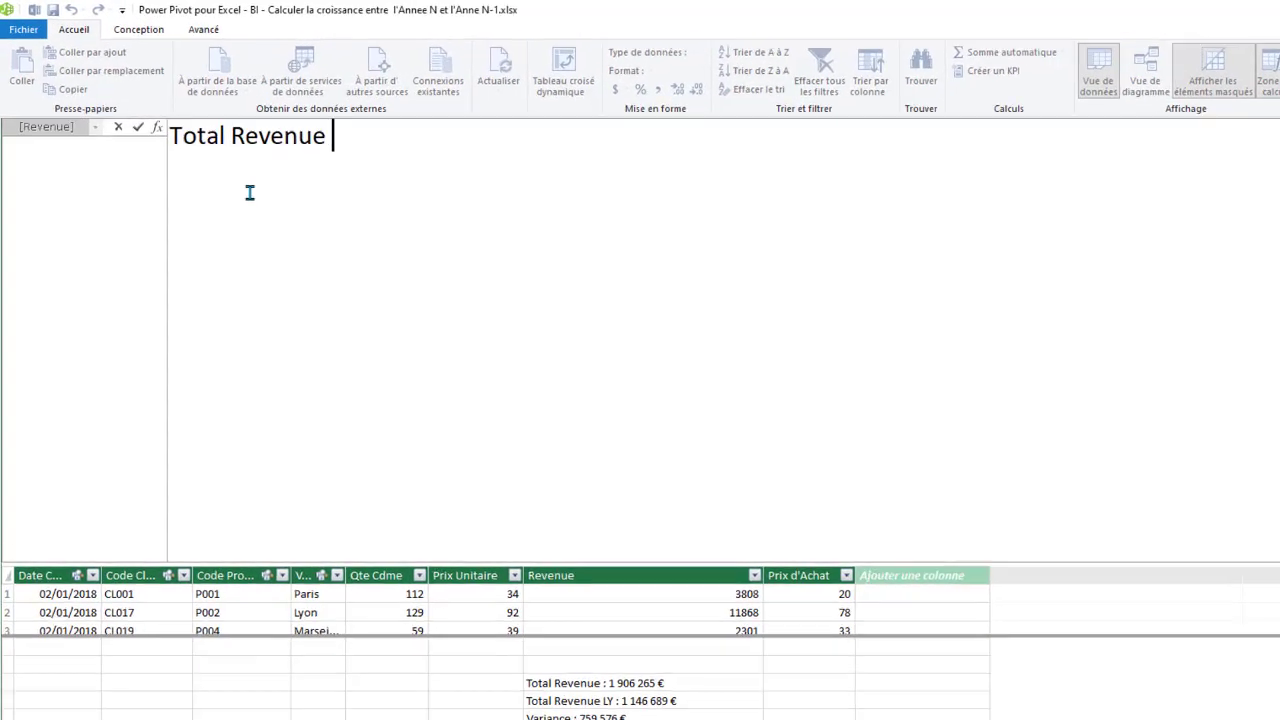
text(Y )
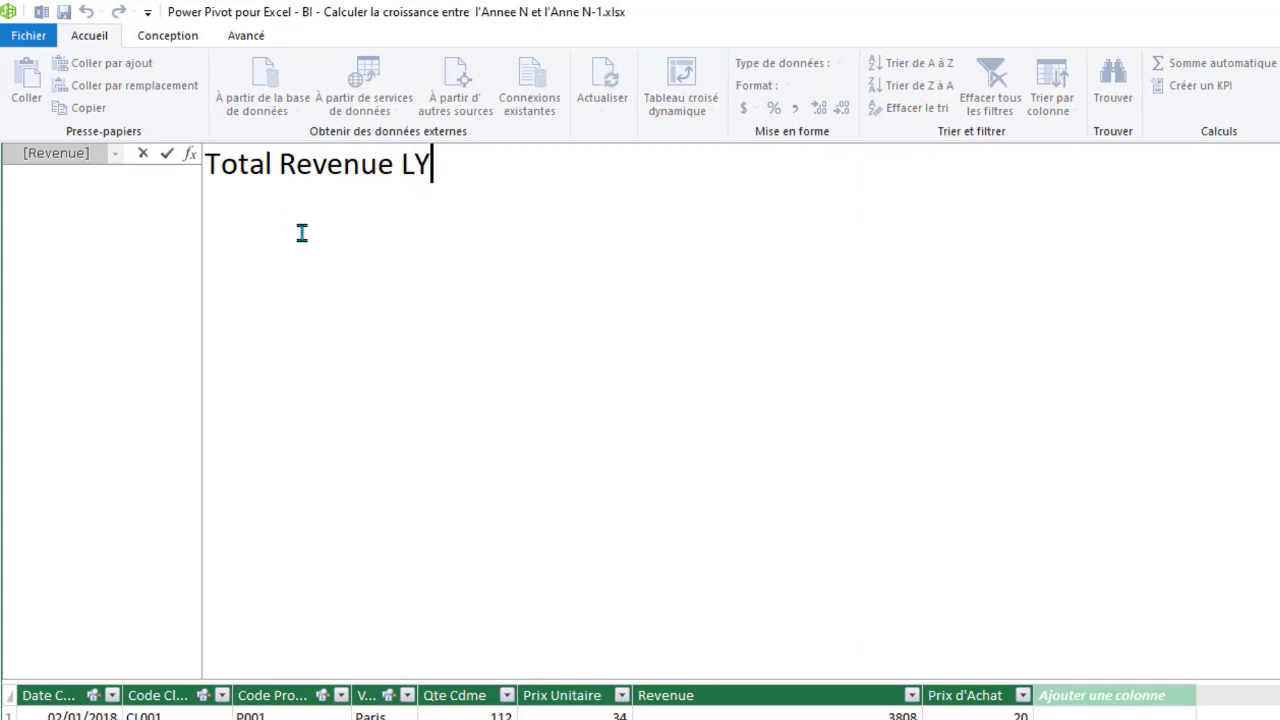
text(vs Ac)
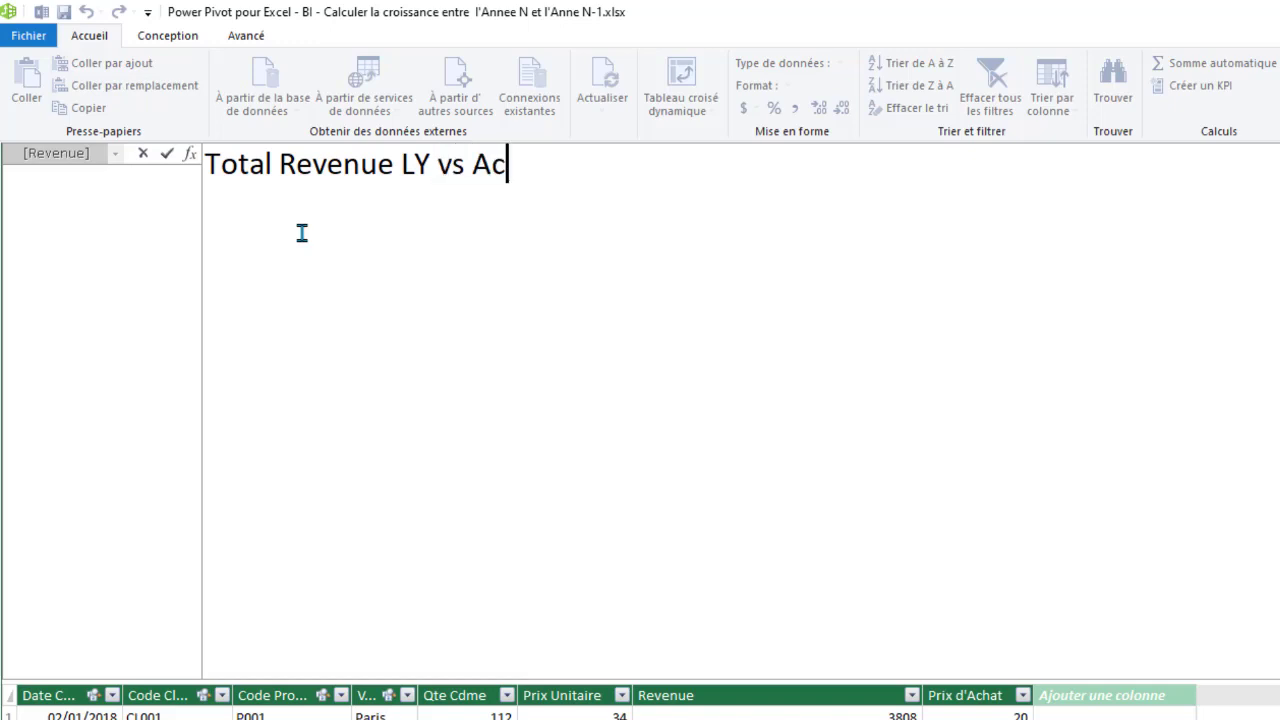
text(tuals :=)
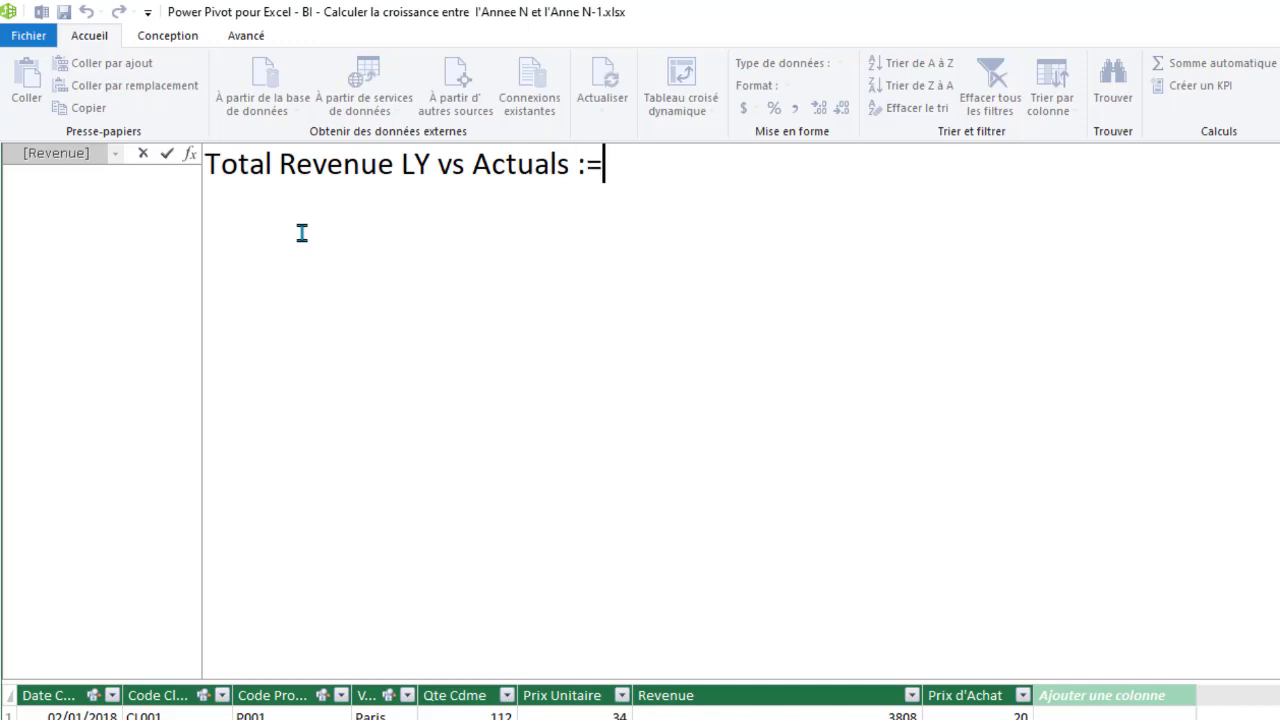
Step: Declare a variable CY equal to [Total Revenue] on a new line of the Total Revenue LY vs Actuals measure
key(shift+Return)
text(VAR )
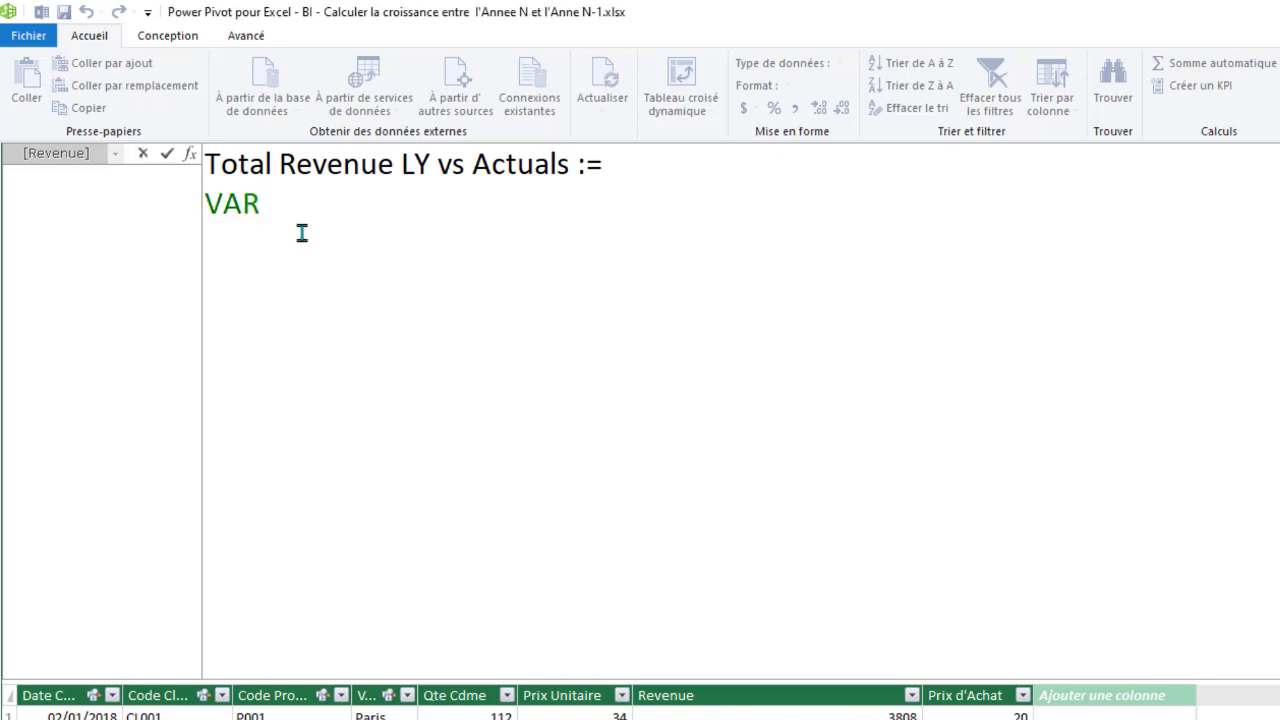
text(CY = tot)
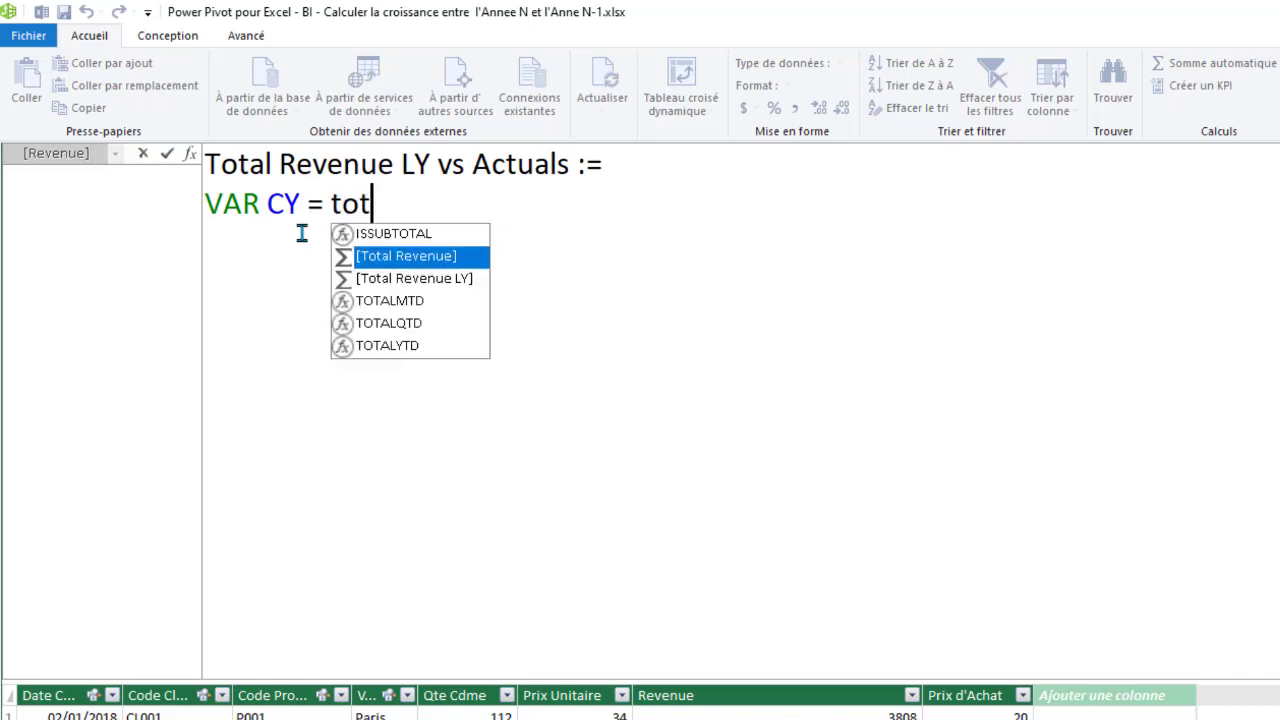
double_click(397, 259)
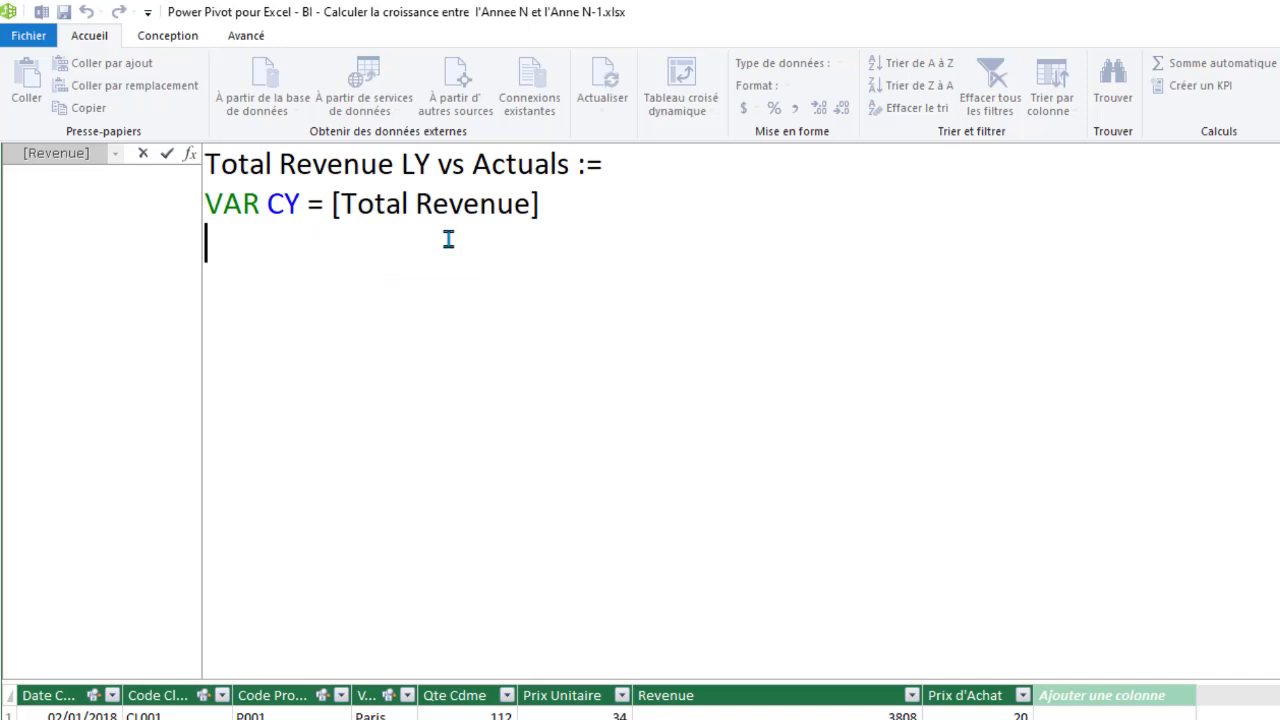
Step: Declare a variable LY equal to [Total Revenue LY] and add a RETURN clause that outputs LY
text(VAR L)
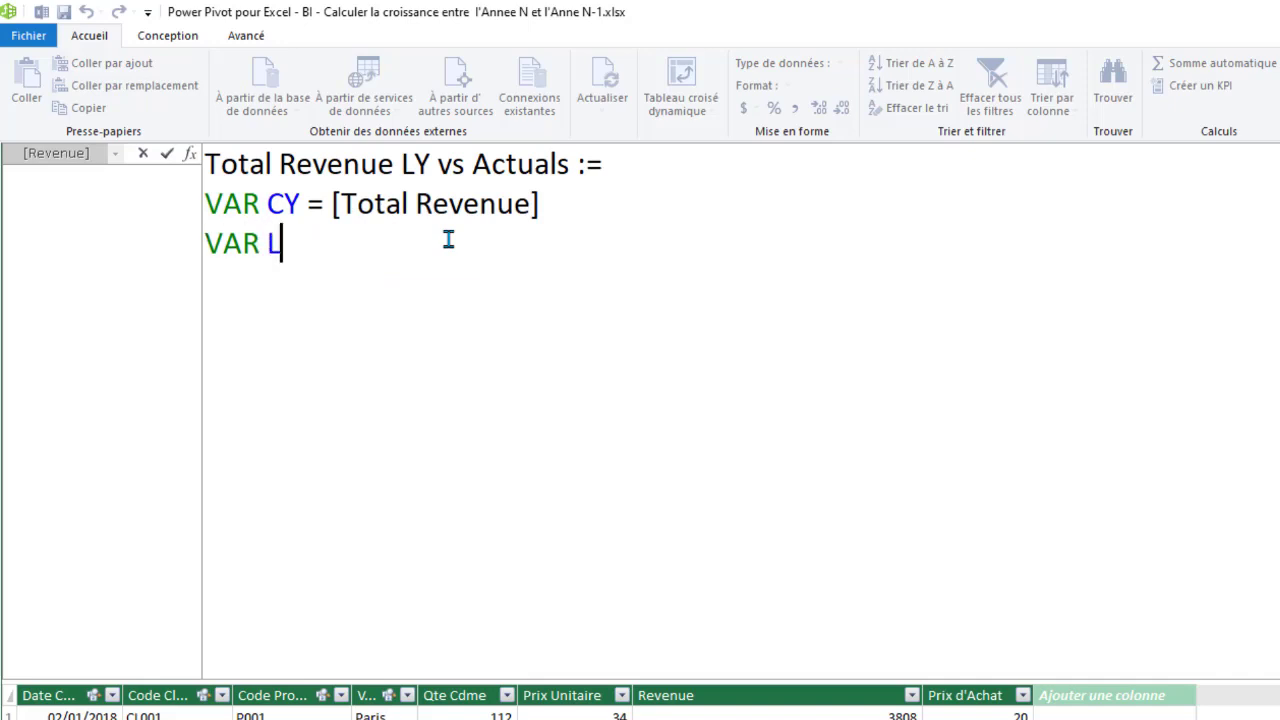
text(Y = to)
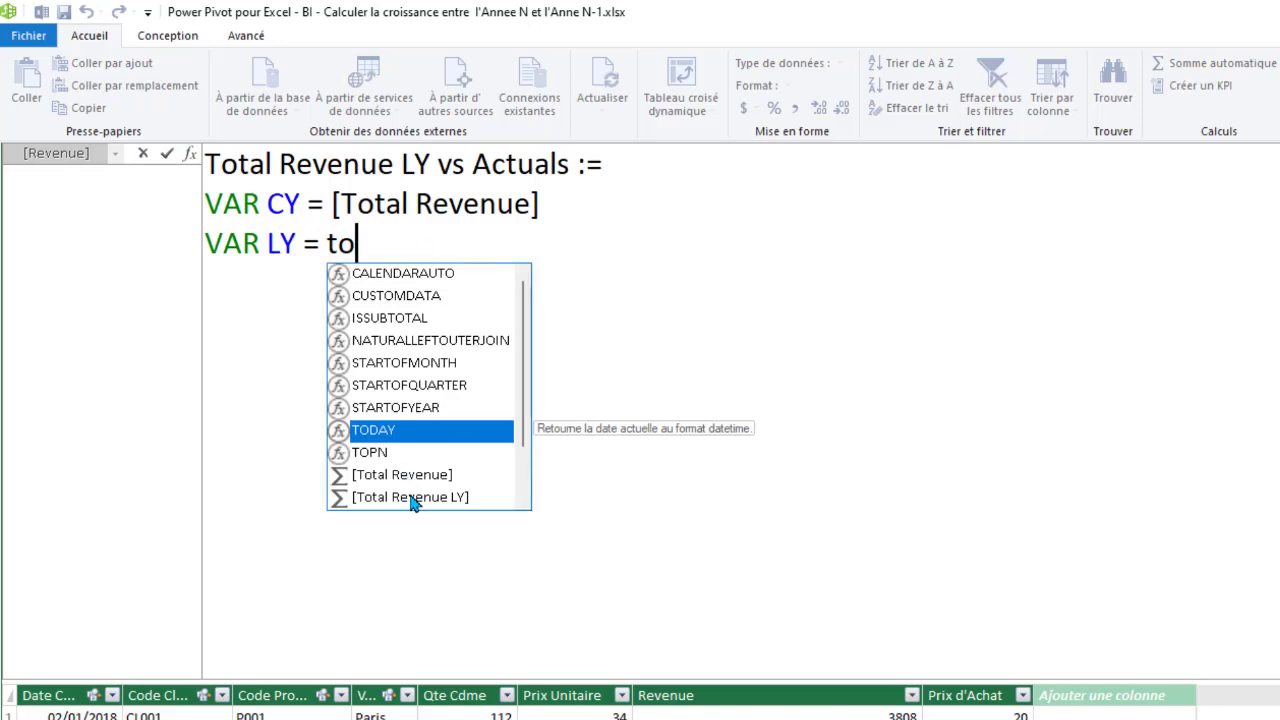
double_click(414, 497)
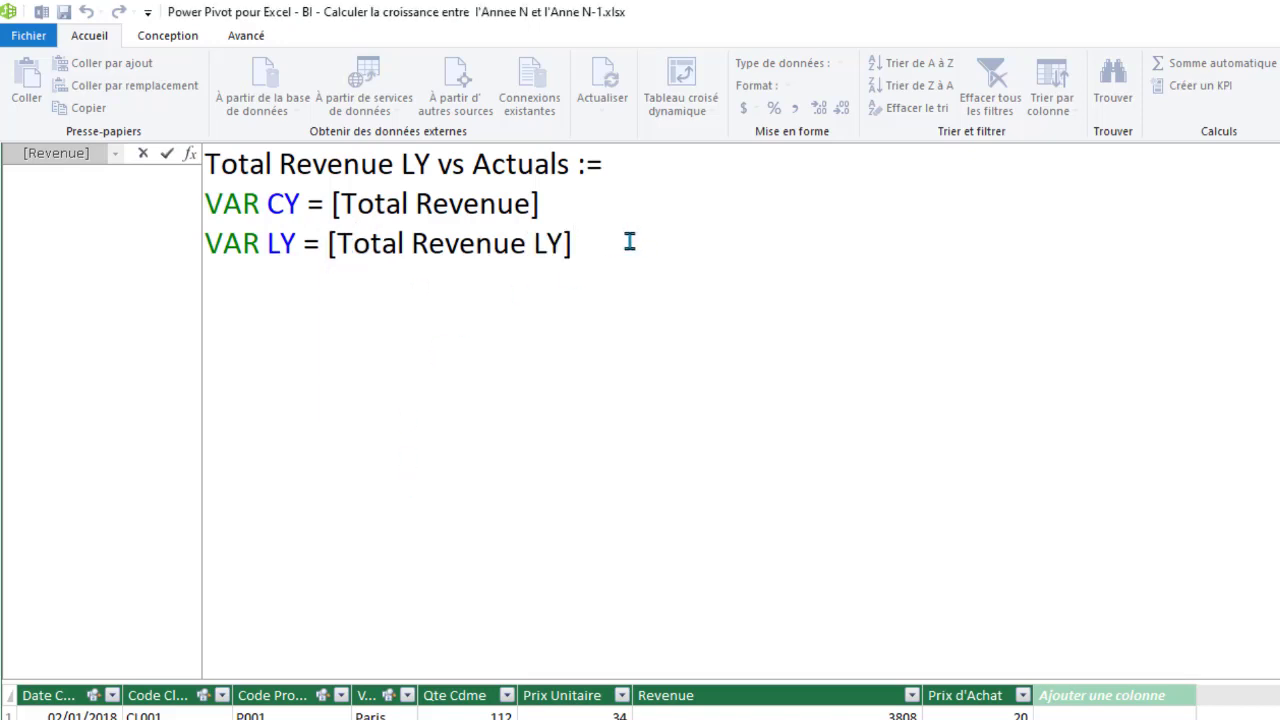
text(RETURN )
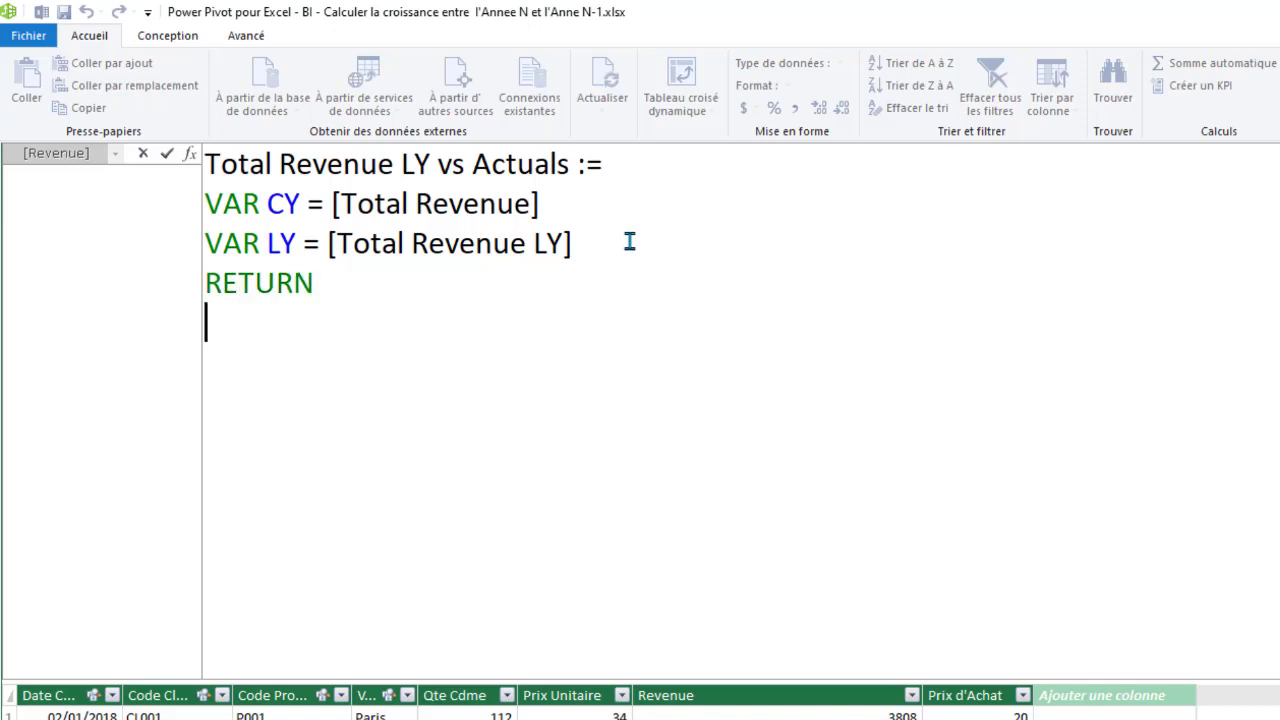
text(LY)
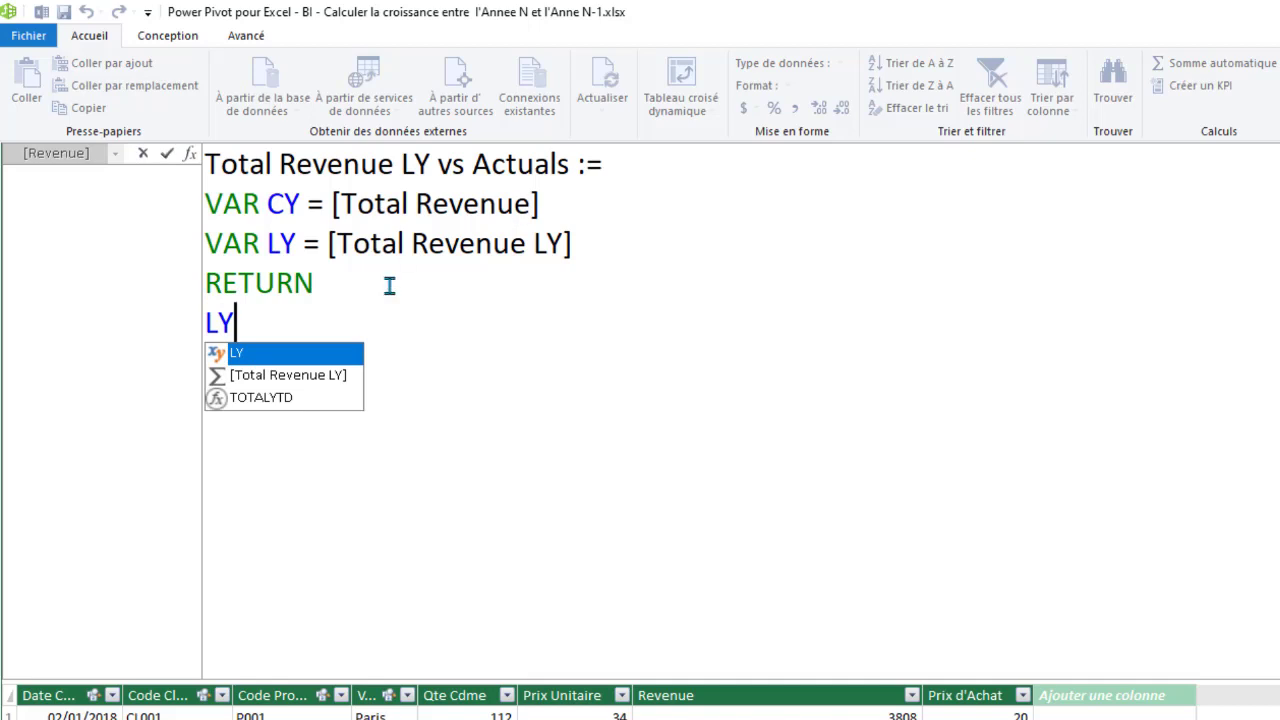
key(Escape)
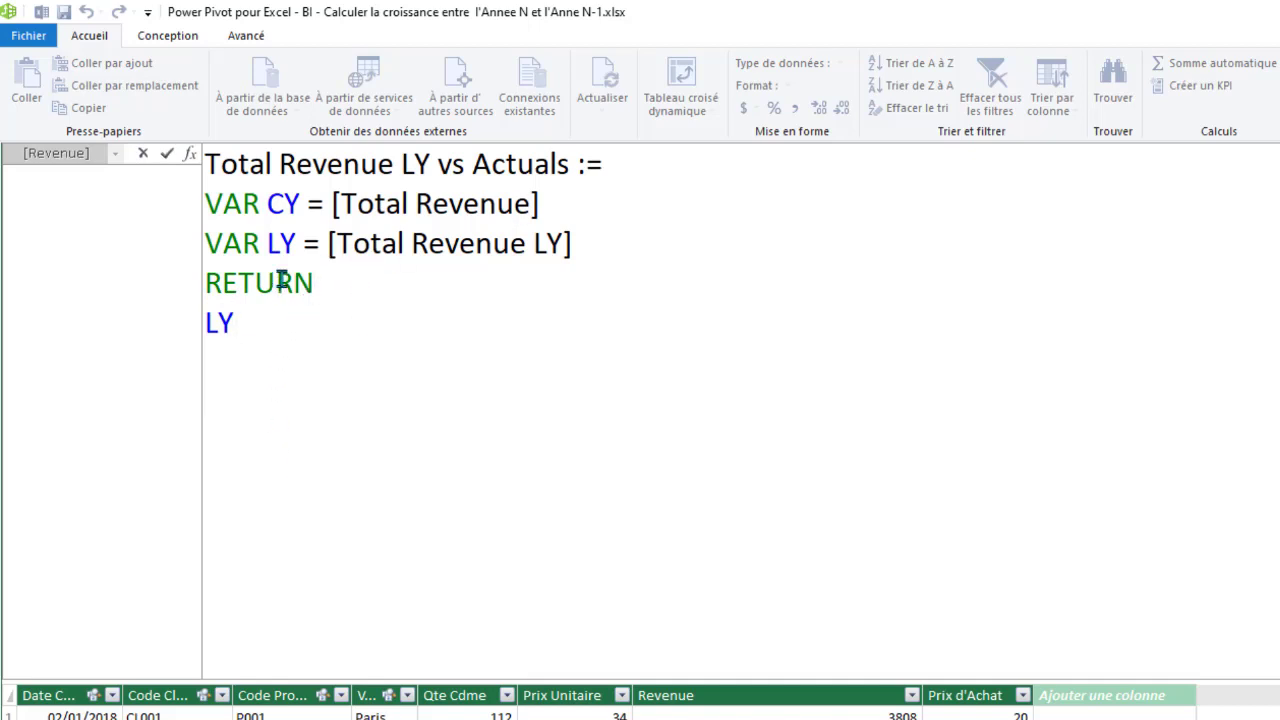
Step: Replace the expression of variable LY with an opened CALCULATE function on its own indented line, leaving an indented line for its arguments
click(650, 243)
drag(620, 240, 325, 245)
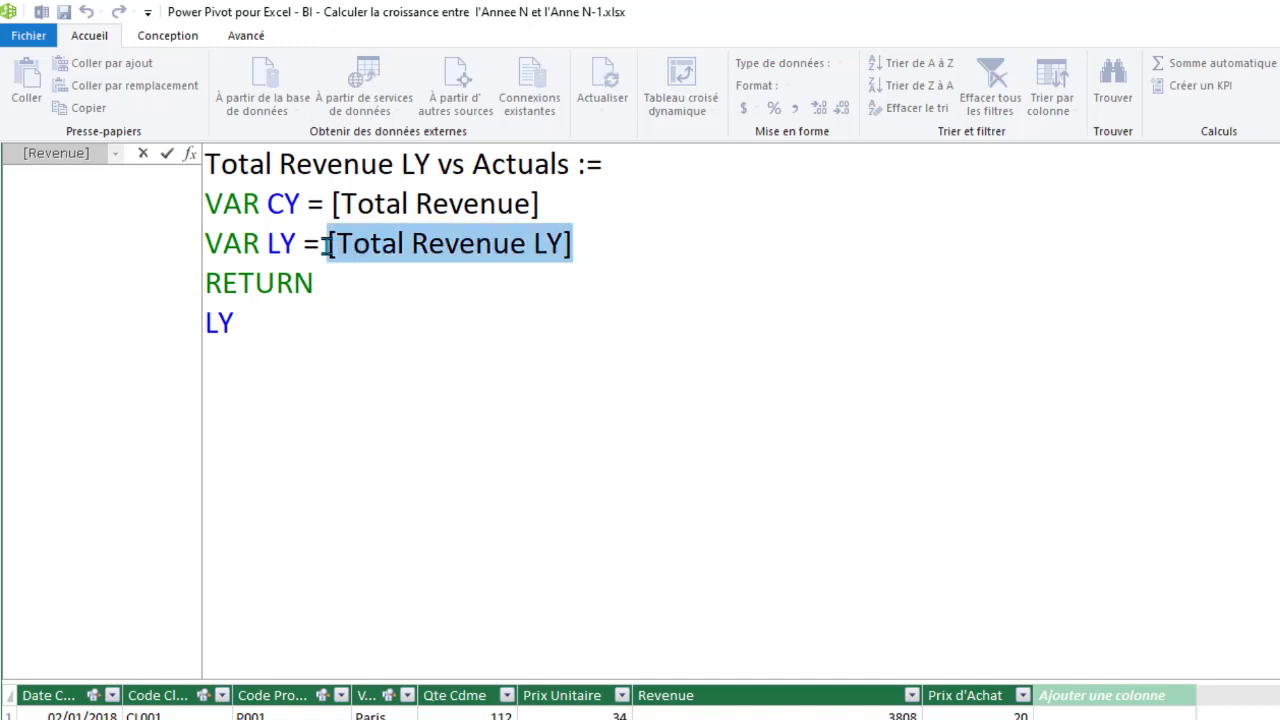
key(shift+Return)
key(Tab)
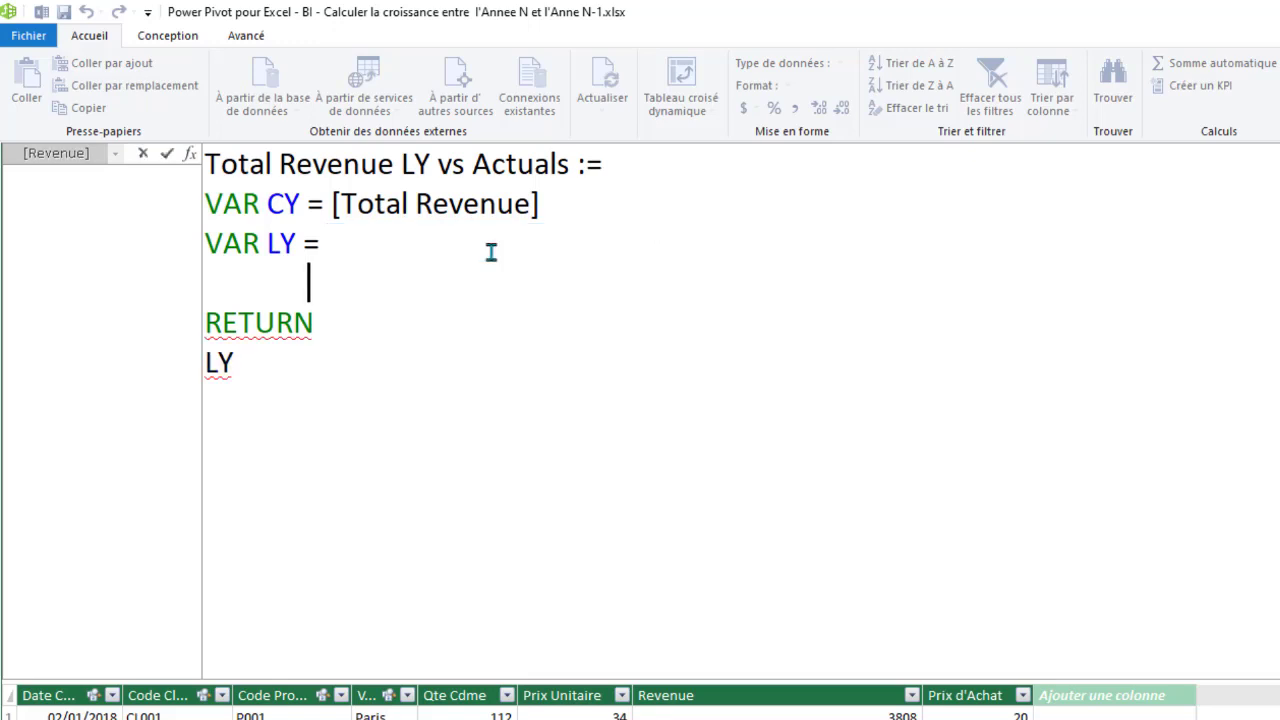
text(CALCU)
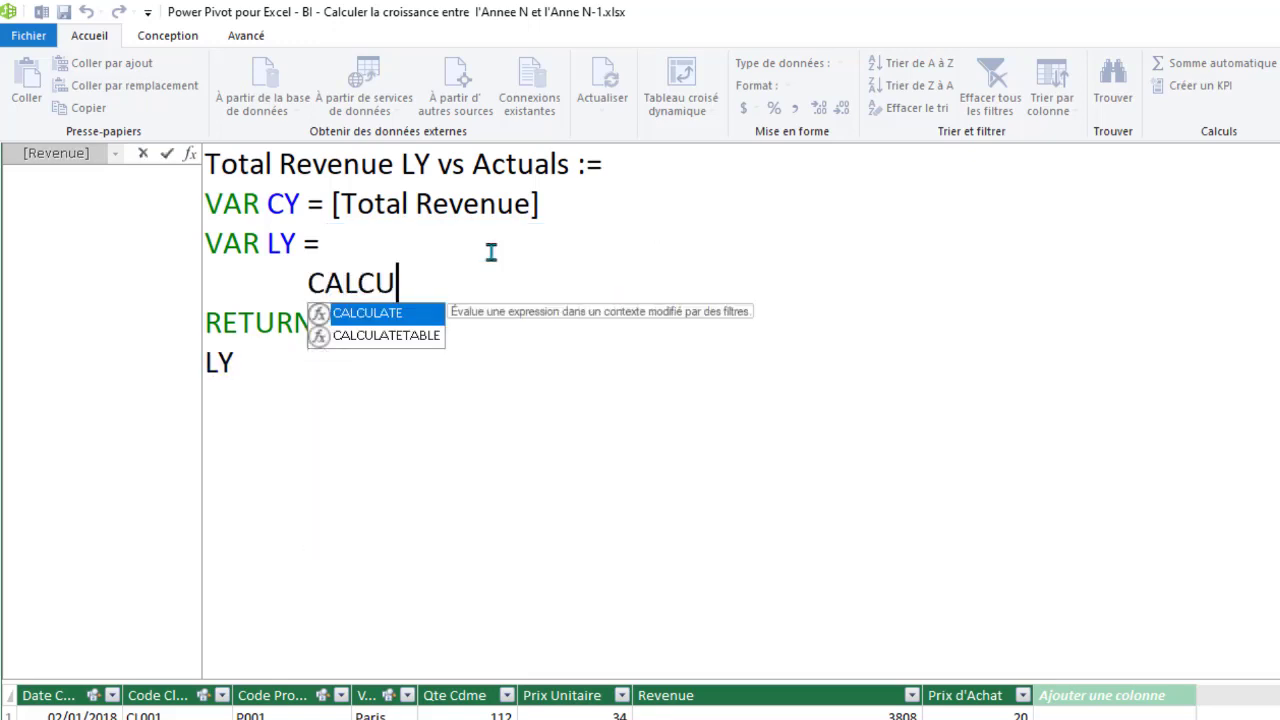
text(LATE)
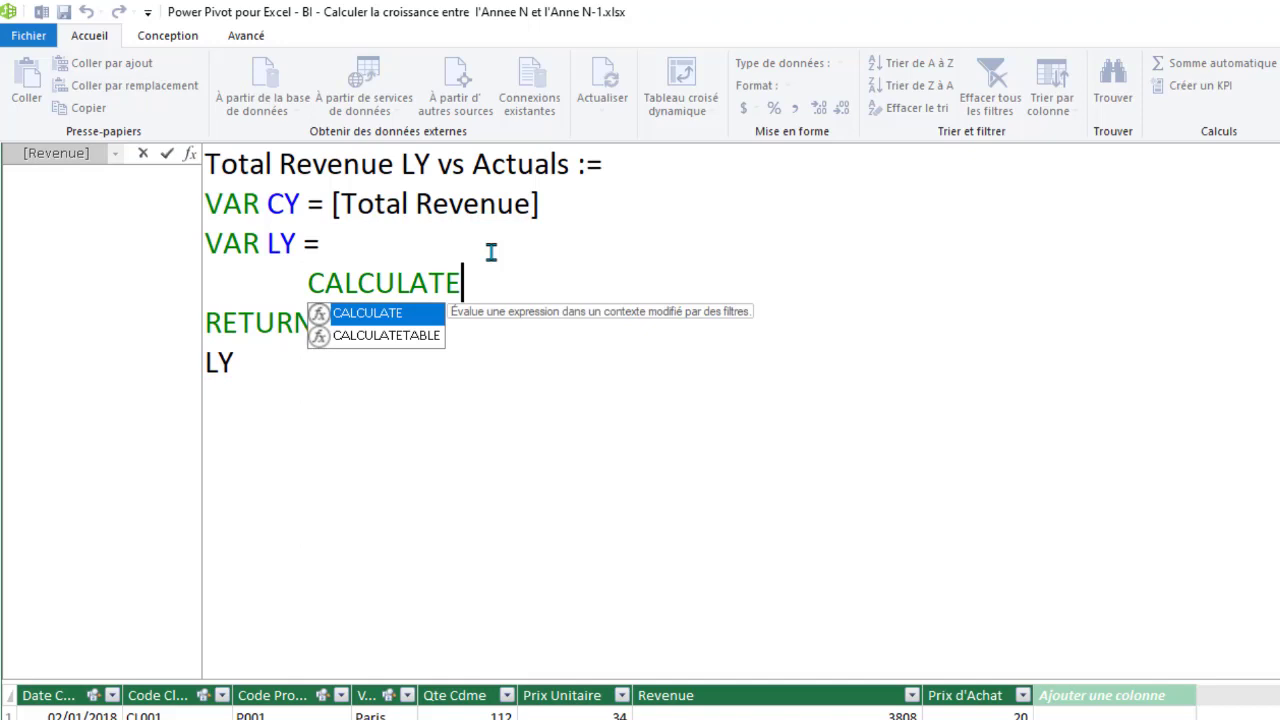
text(()
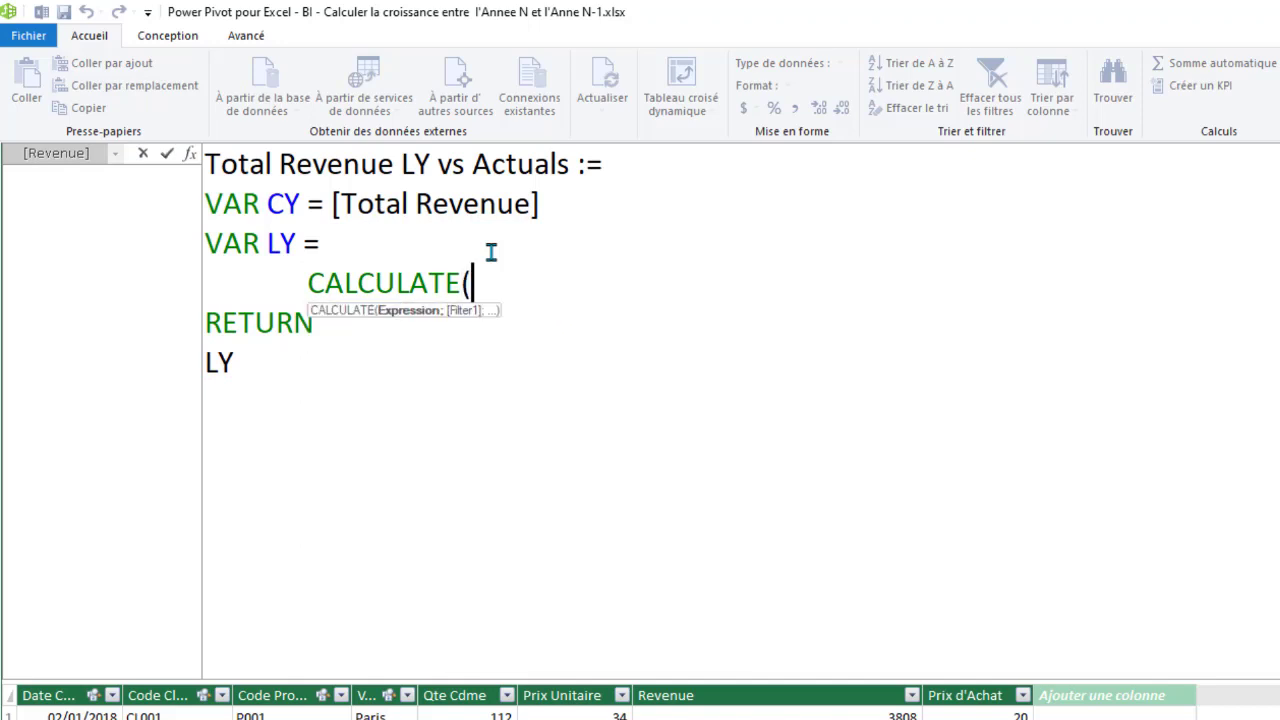
key(shift+Return)
key(Tab)
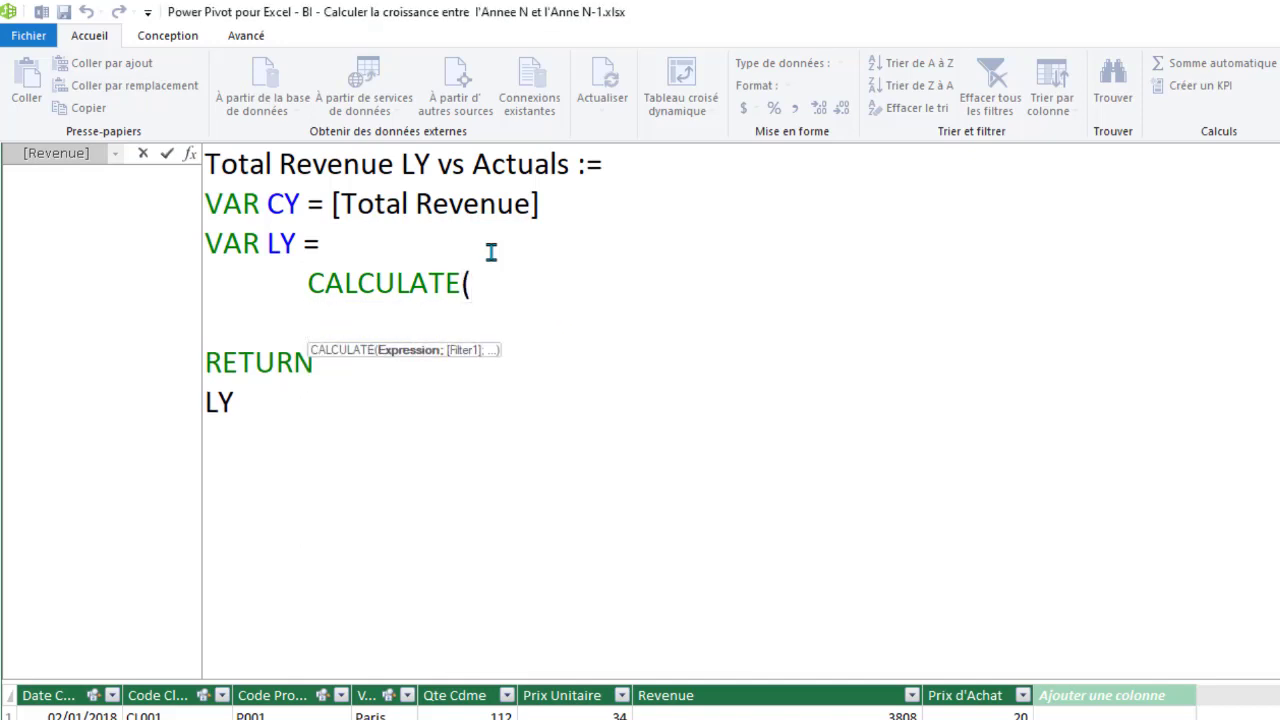
text(tot)
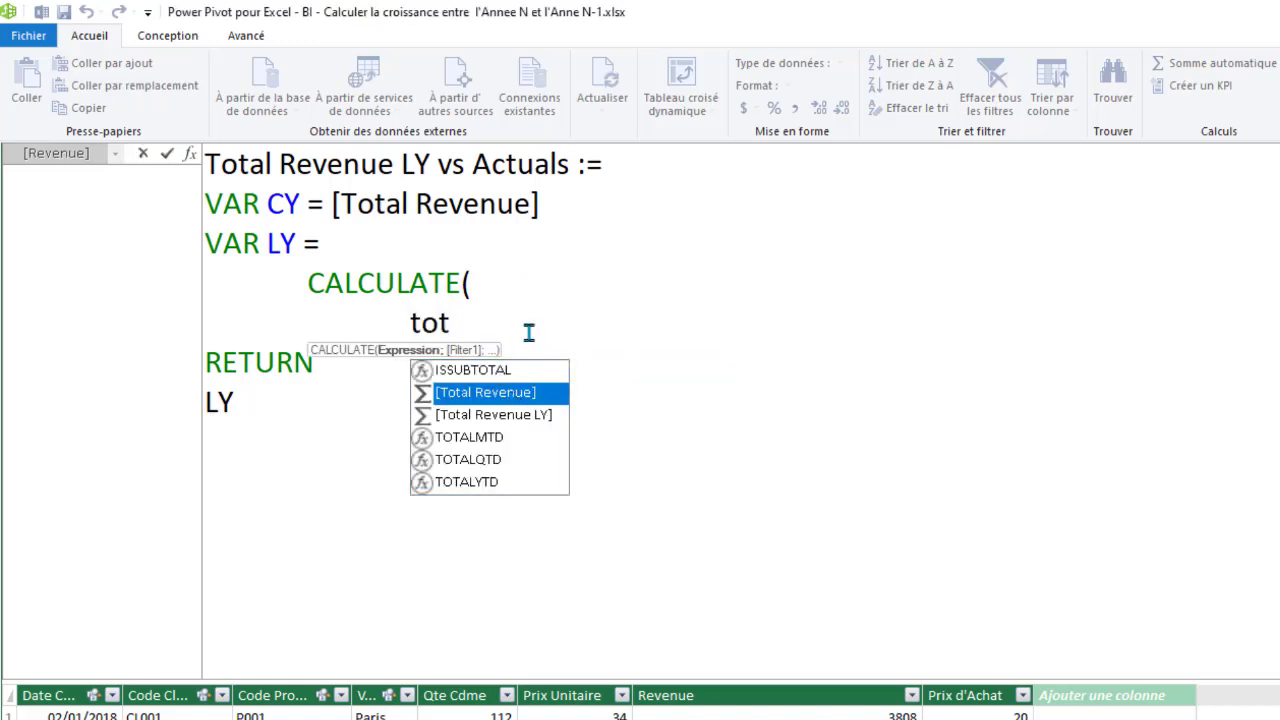
key(BackSpace)
key(BackSpace)
key(BackSpace)
Step: Enter CY as the CALCULATE expression and open a DATESBETWEEN filter on the following line
text(C)
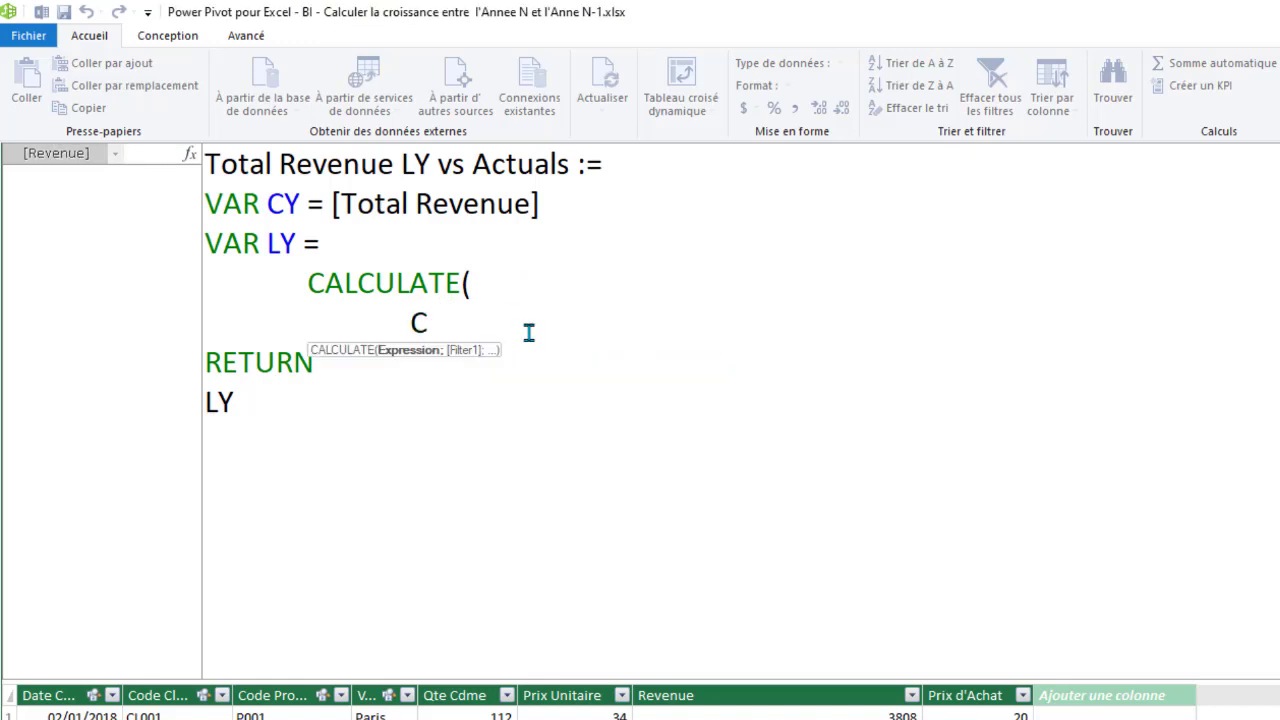
text(Y;)
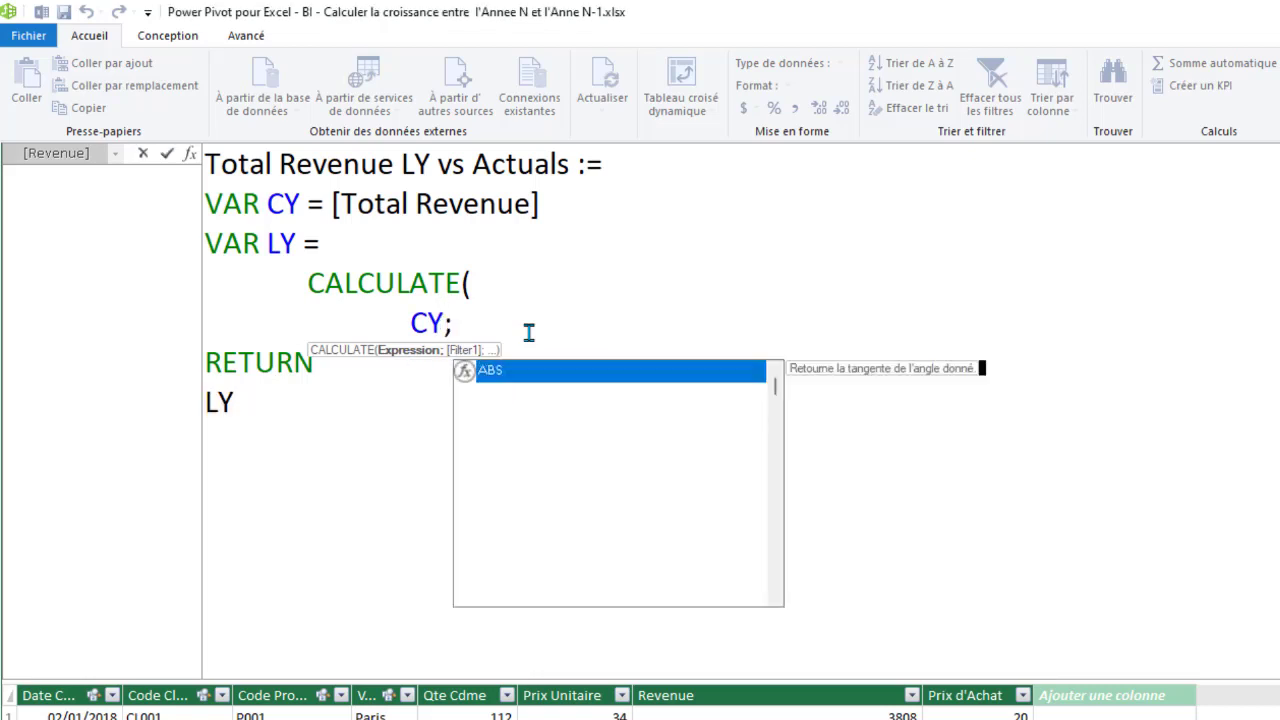
key(shift+Return)
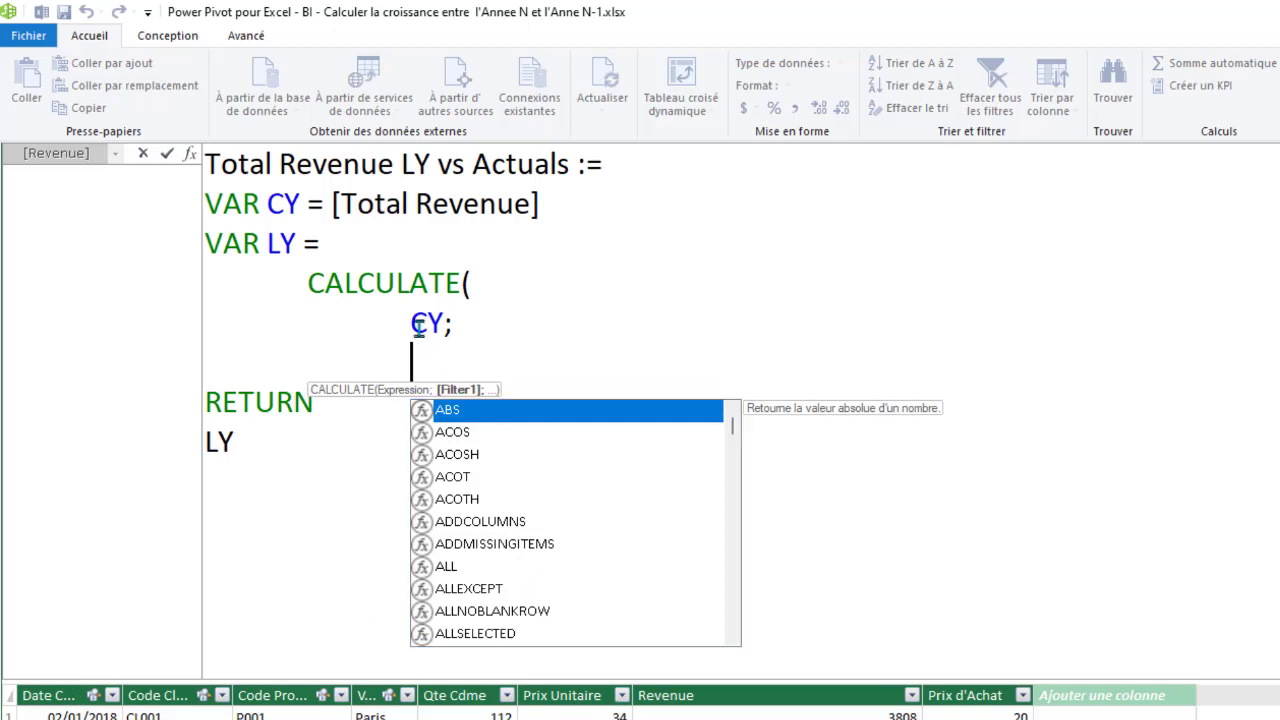
text(DATE)
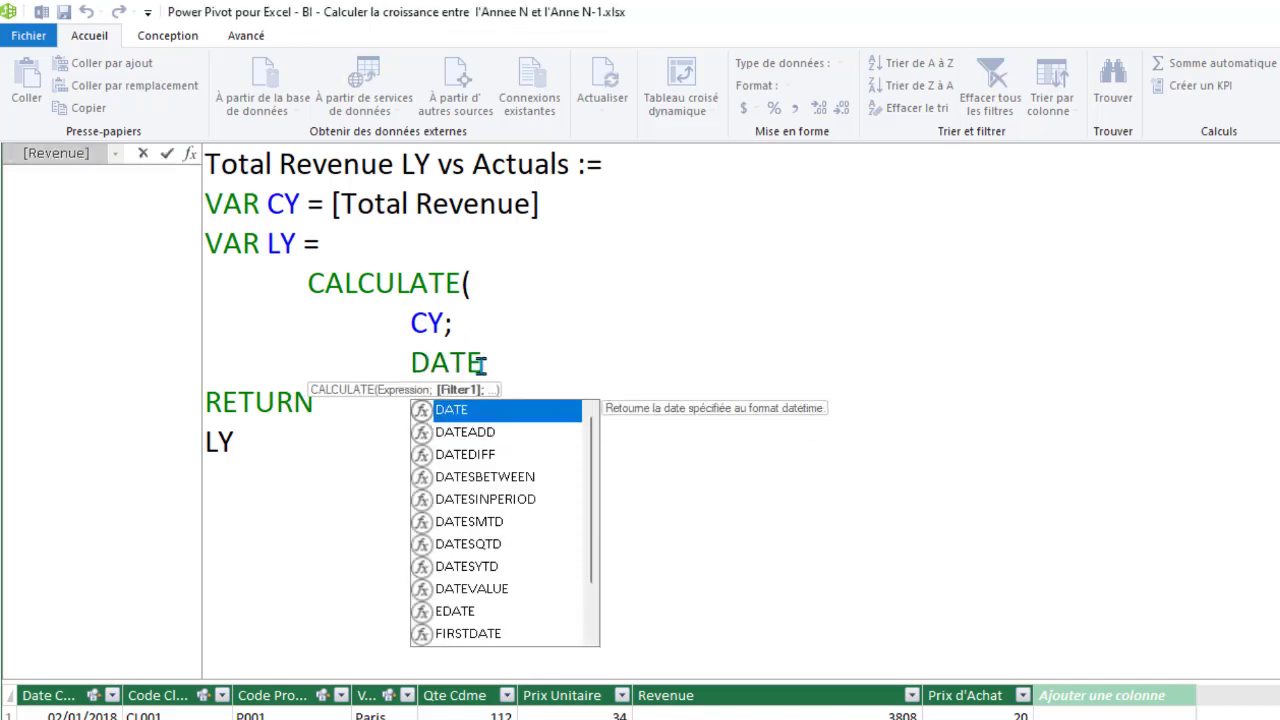
double_click(480, 477)
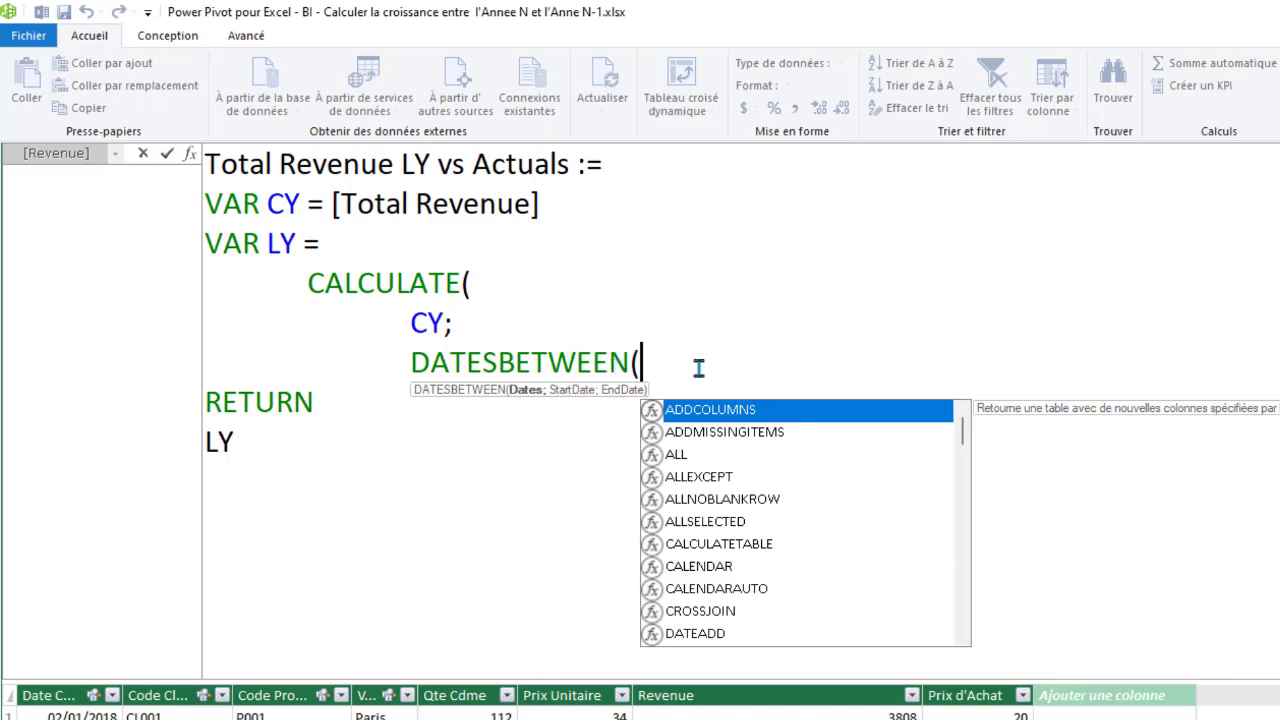
key(alt+Return)
key(Tab)
key(BackSpace)
key(BackSpace)
key(BackSpace)
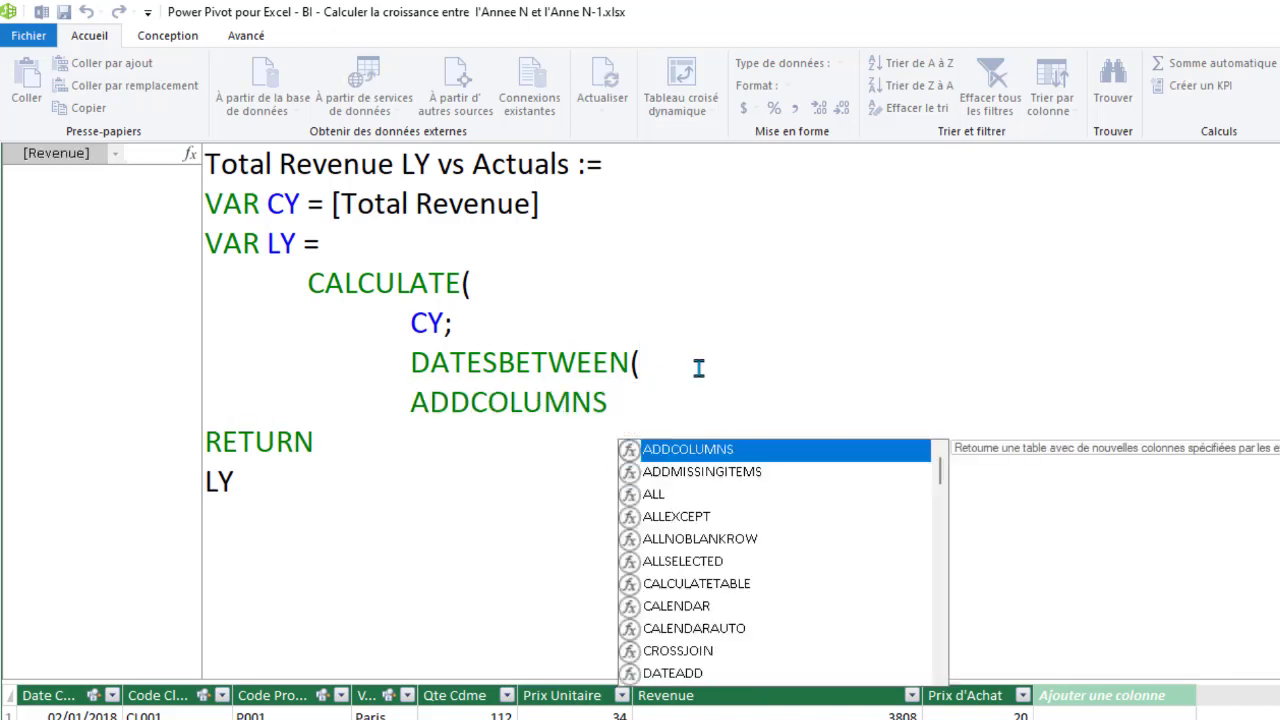
key(BackSpace)
key(BackSpace)
key(BackSpace)
key(BackSpace)
key(BackSpace)
key(BackSpace)
key(BackSpace)
key(BackSpace)
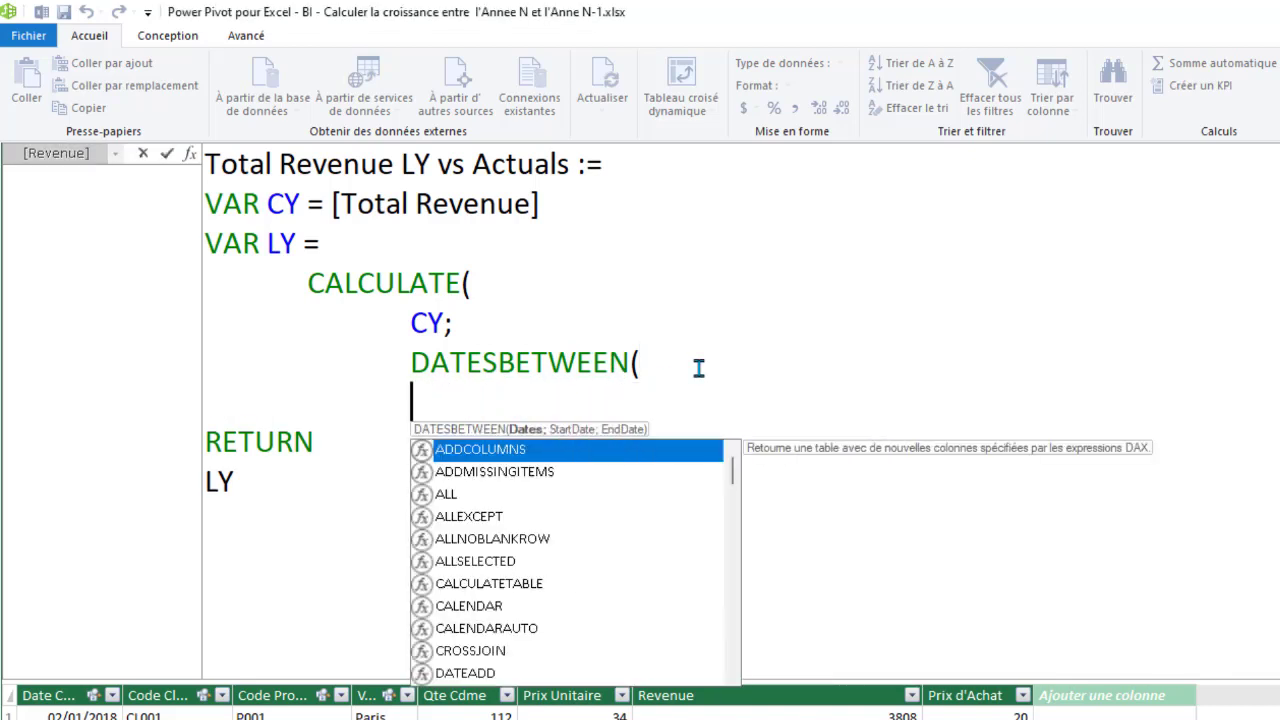
Step: Set TCalendrier[Date] as the Dates argument of DATESBETWEEN, indented one level below the function
text(Tc)
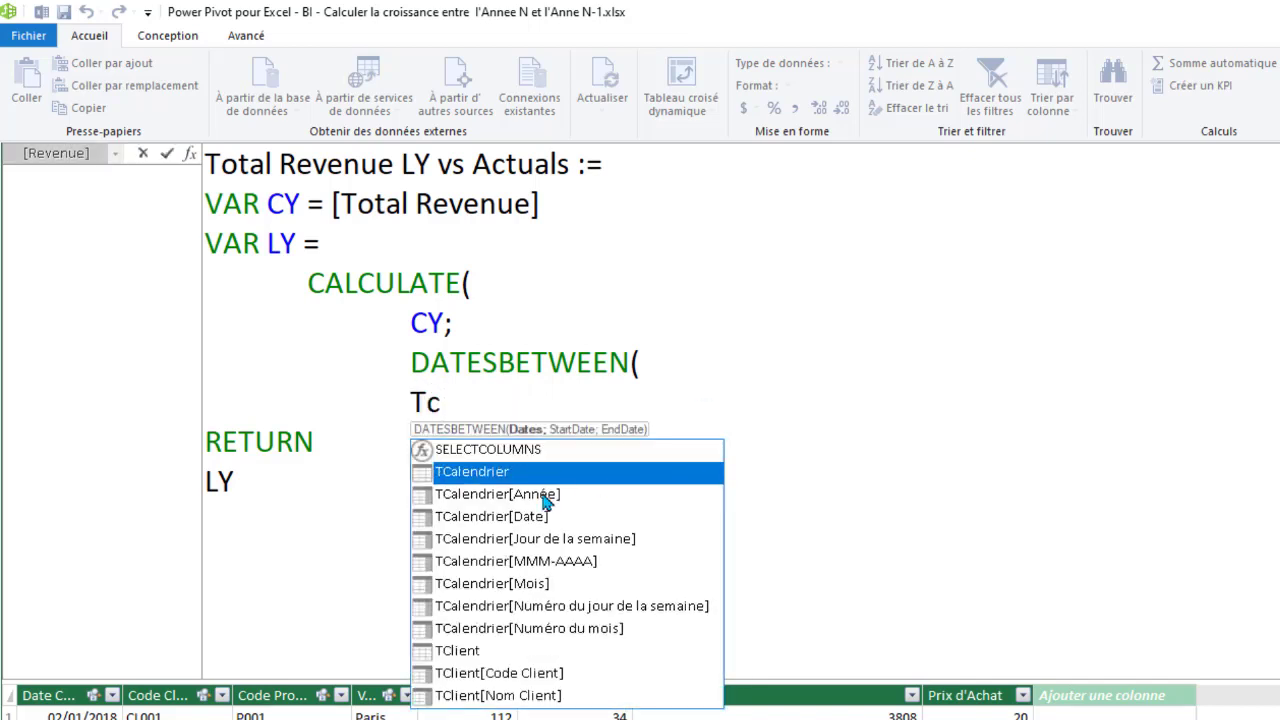
double_click(488, 516)
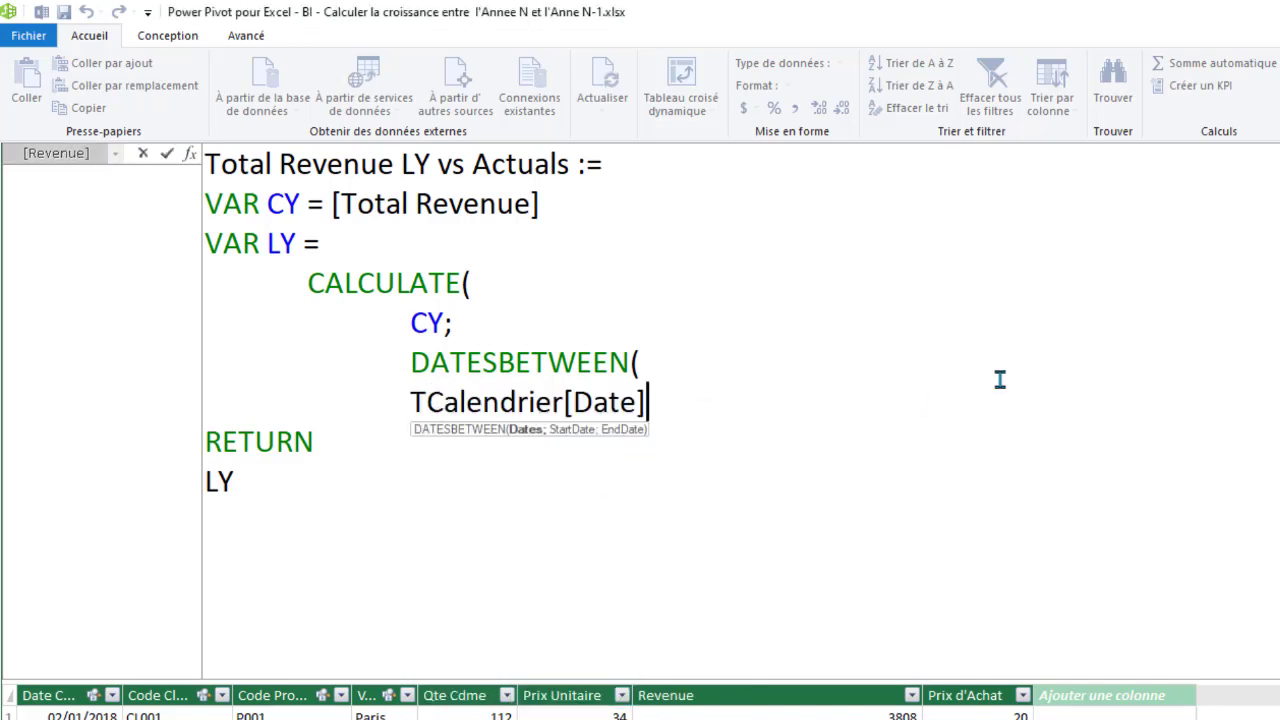
click(413, 401)
key(Tab)
click(775, 408)
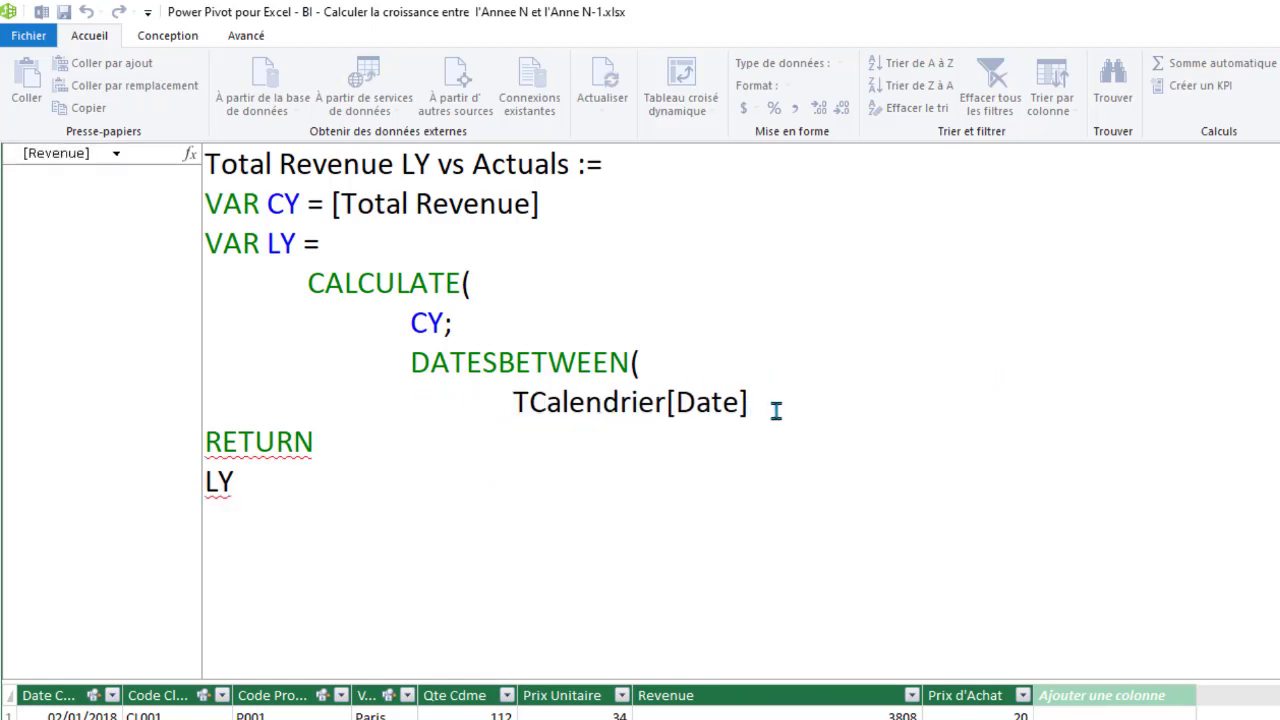
text(;)
key(Return)
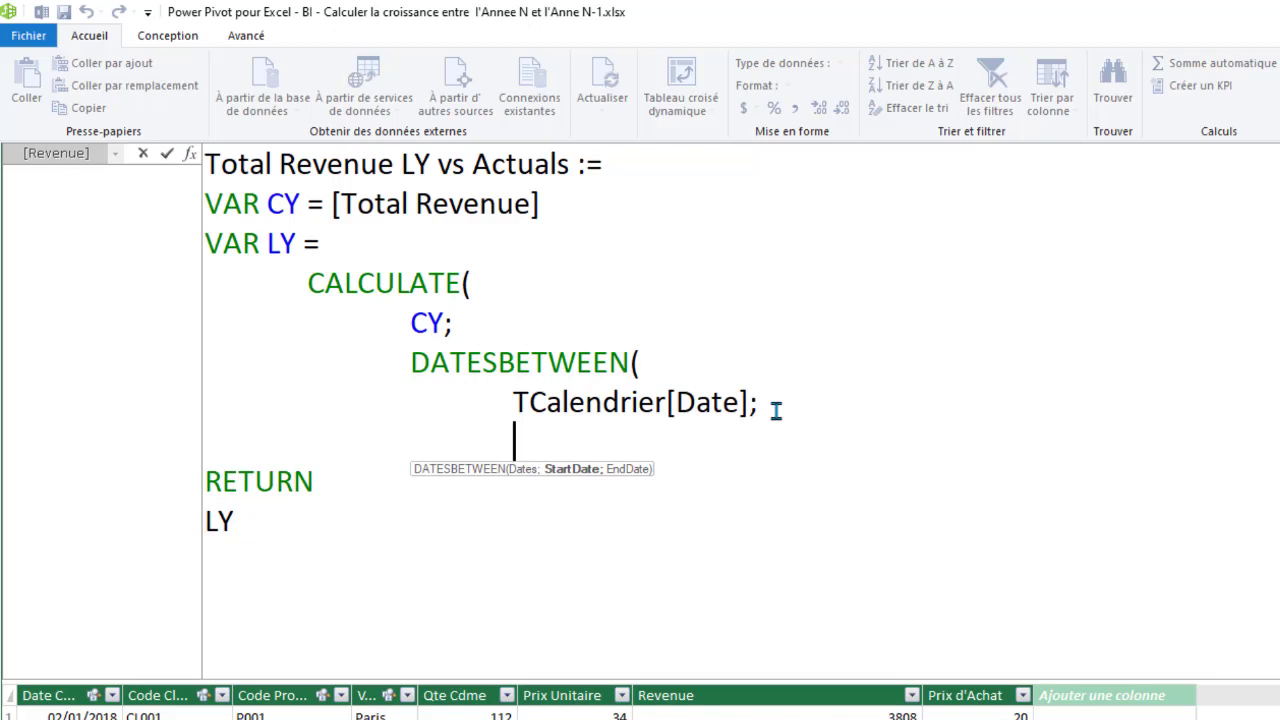
Step: Enter EDATE(MIN(TCalendrier[Date]);-12) as the StartDate argument of DATESBETWEEN and start a new line for the end date
text(EDATE)
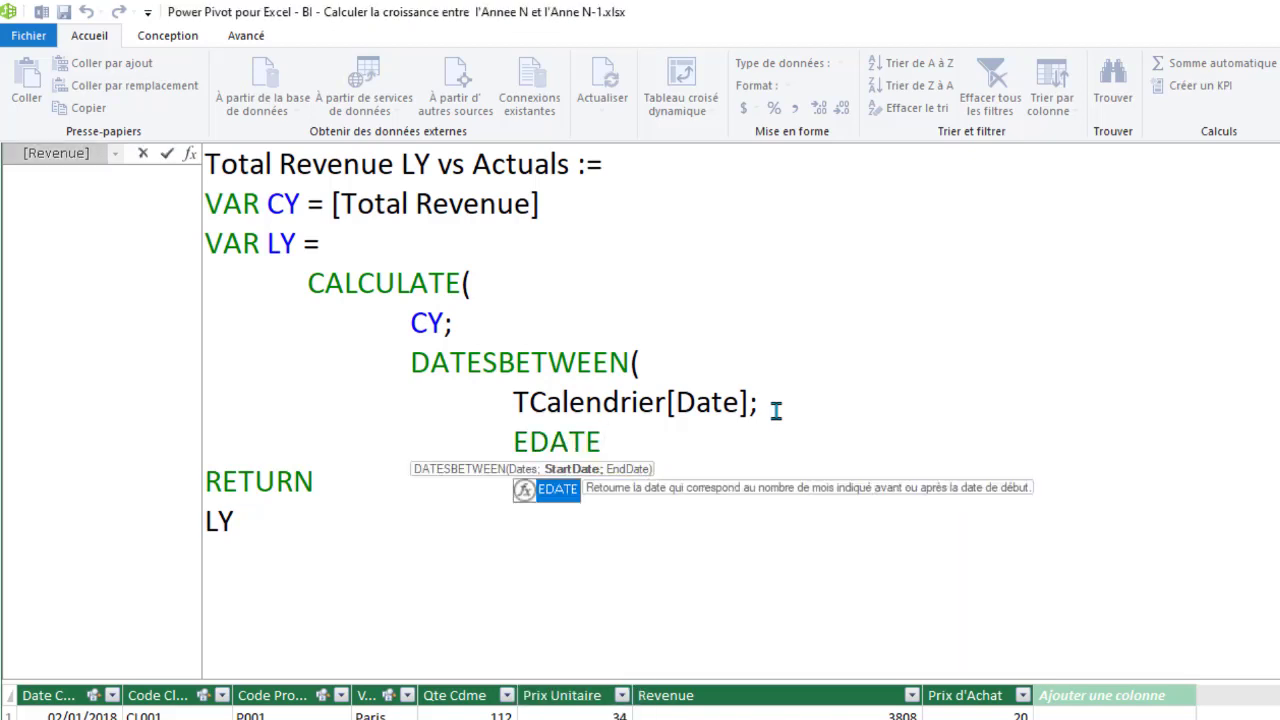
text(()
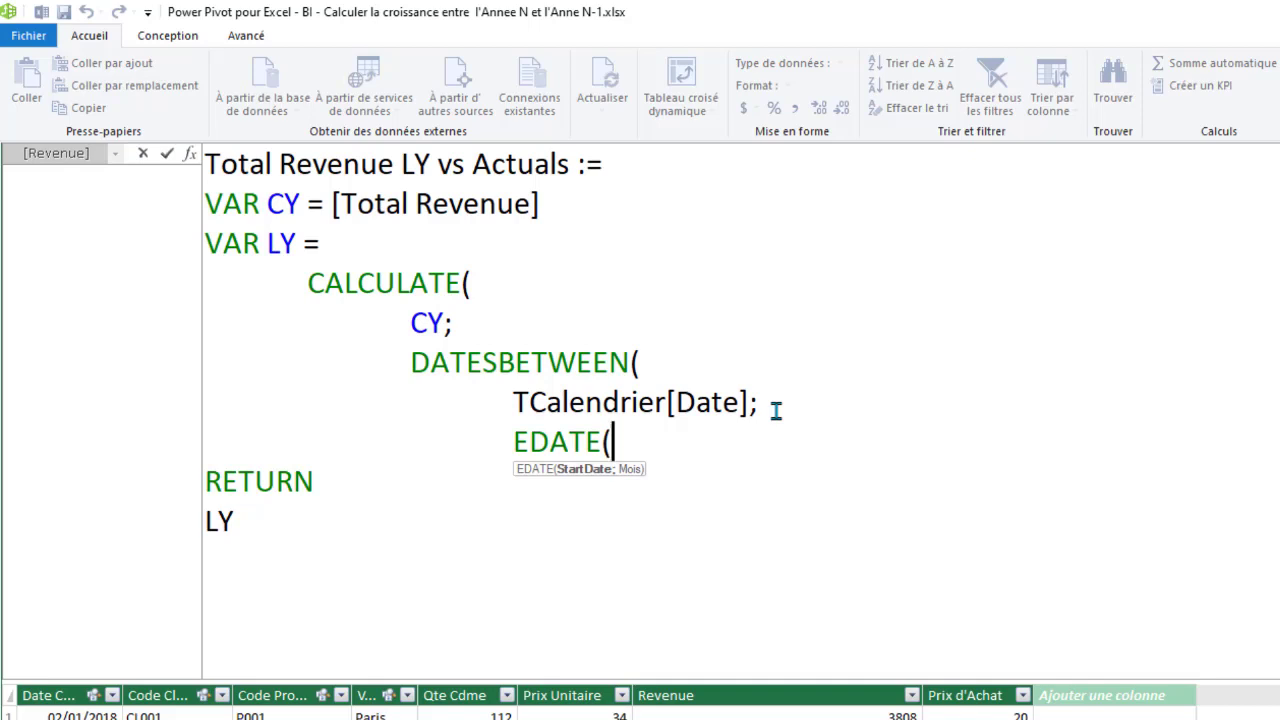
text(M)
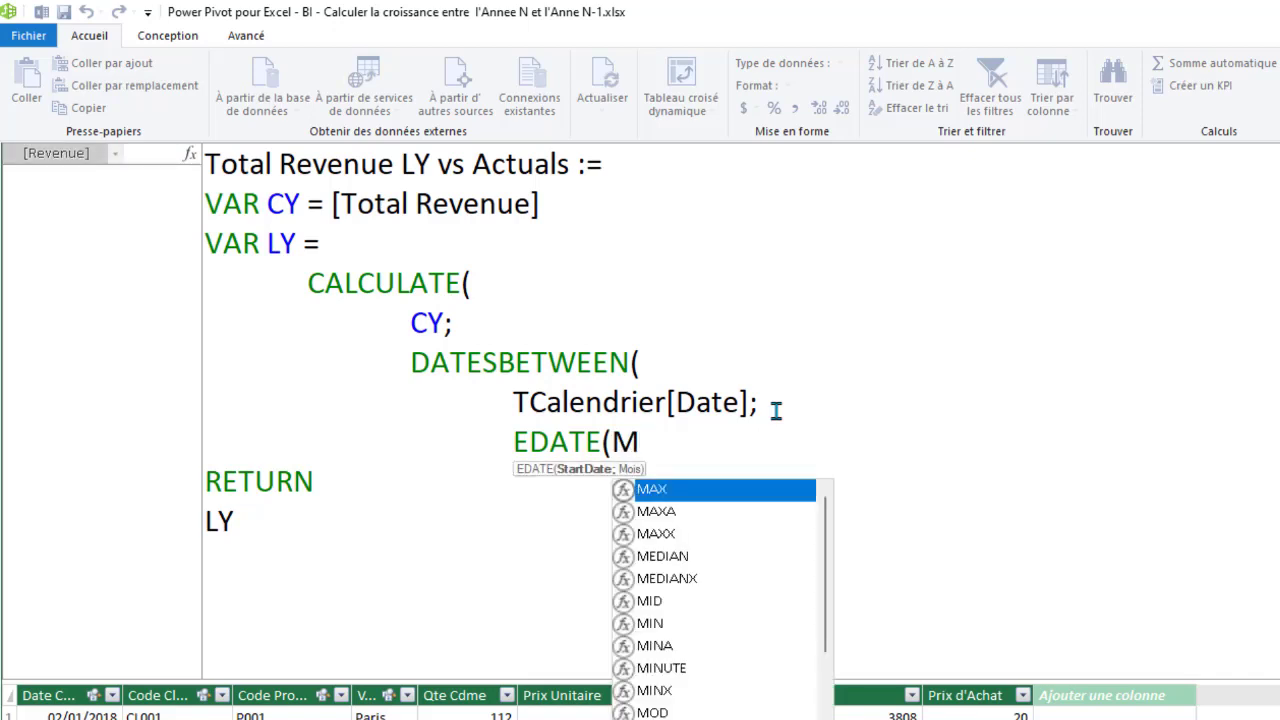
text(IN()
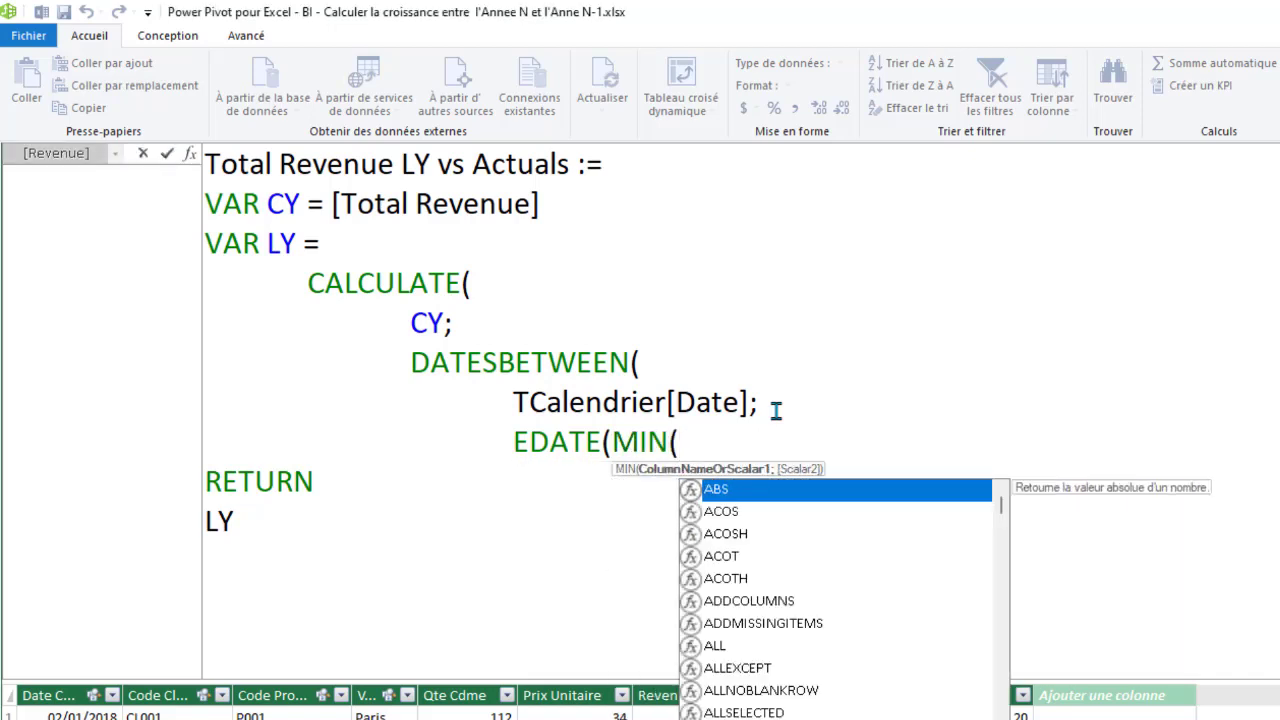
text(Cal)
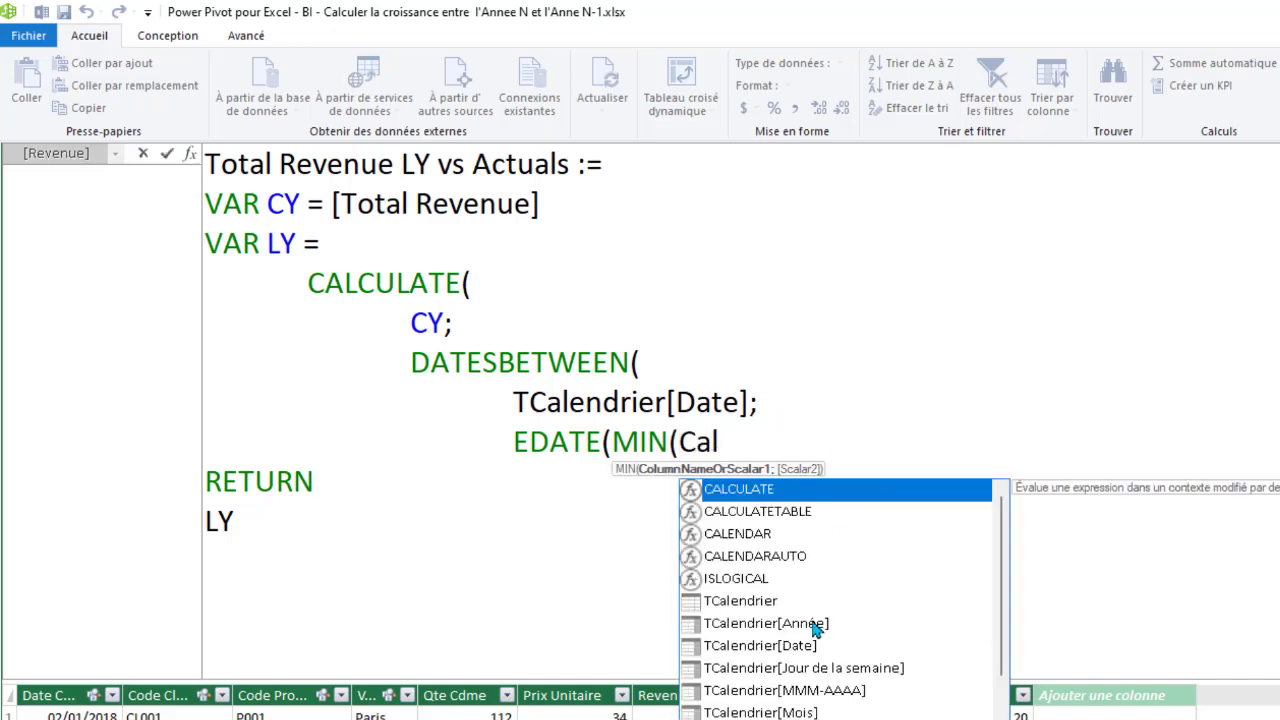
double_click(760, 645)
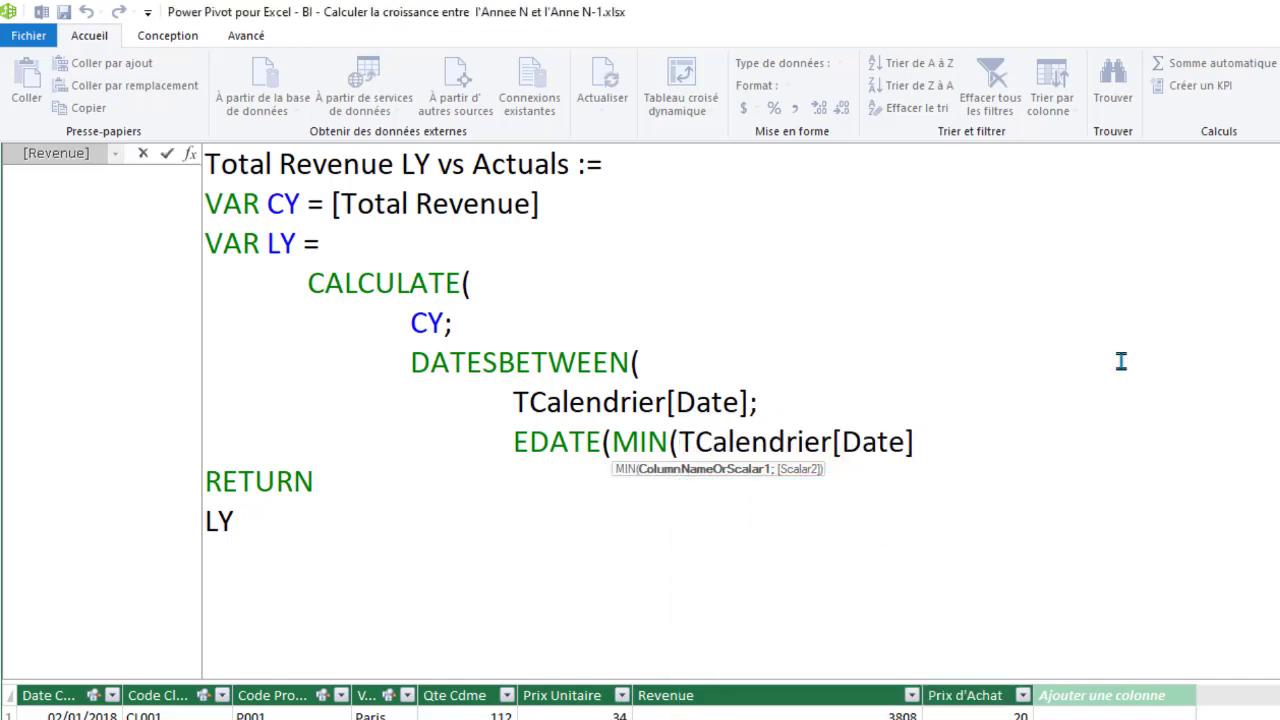
text())
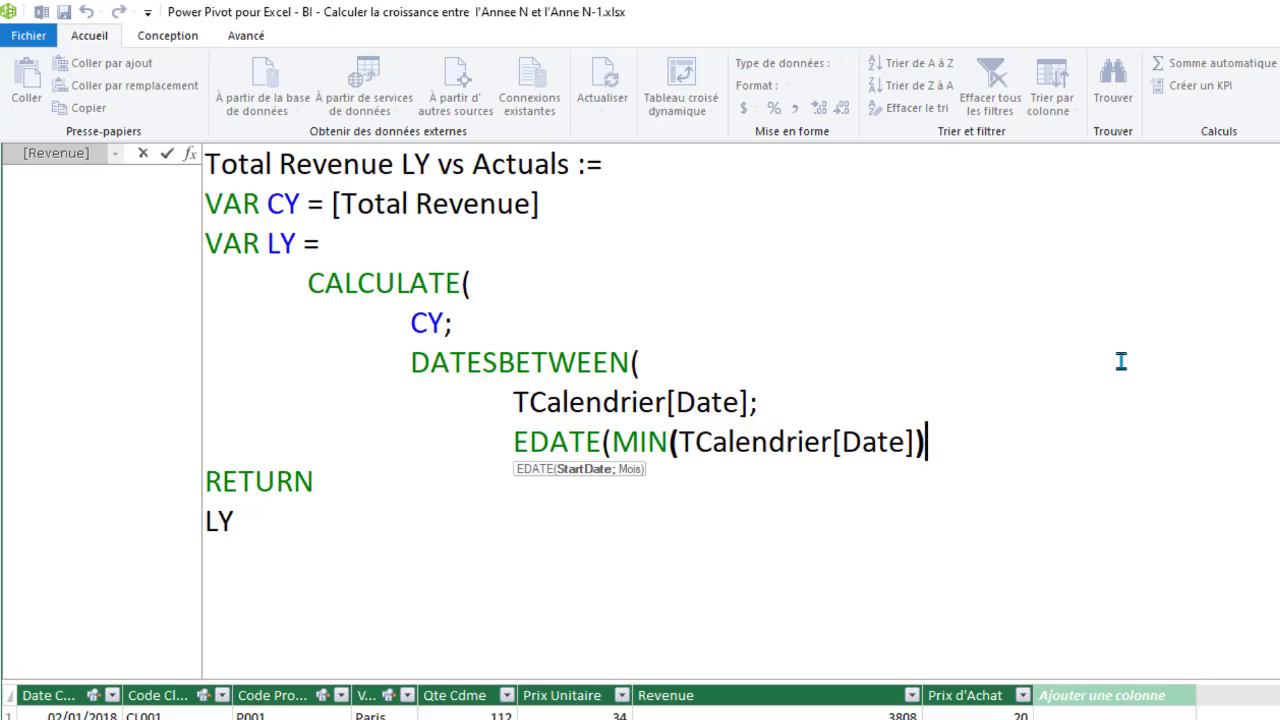
text(;)
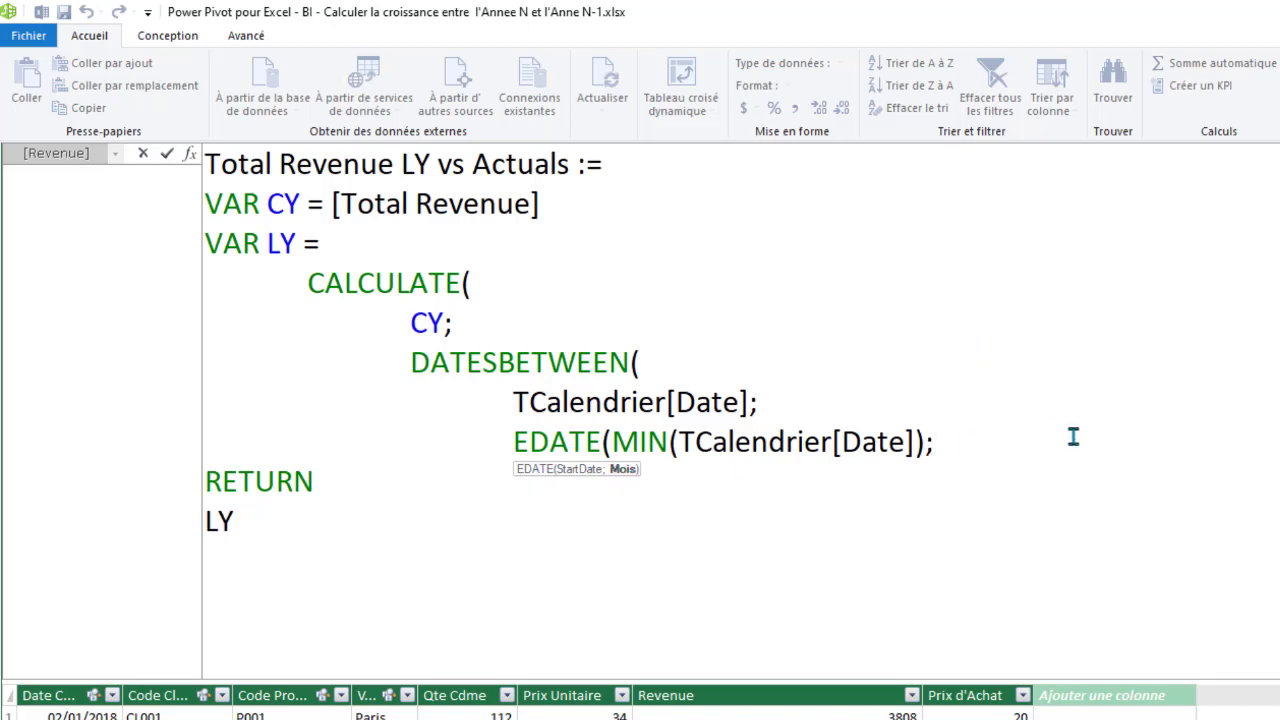
text(-12))
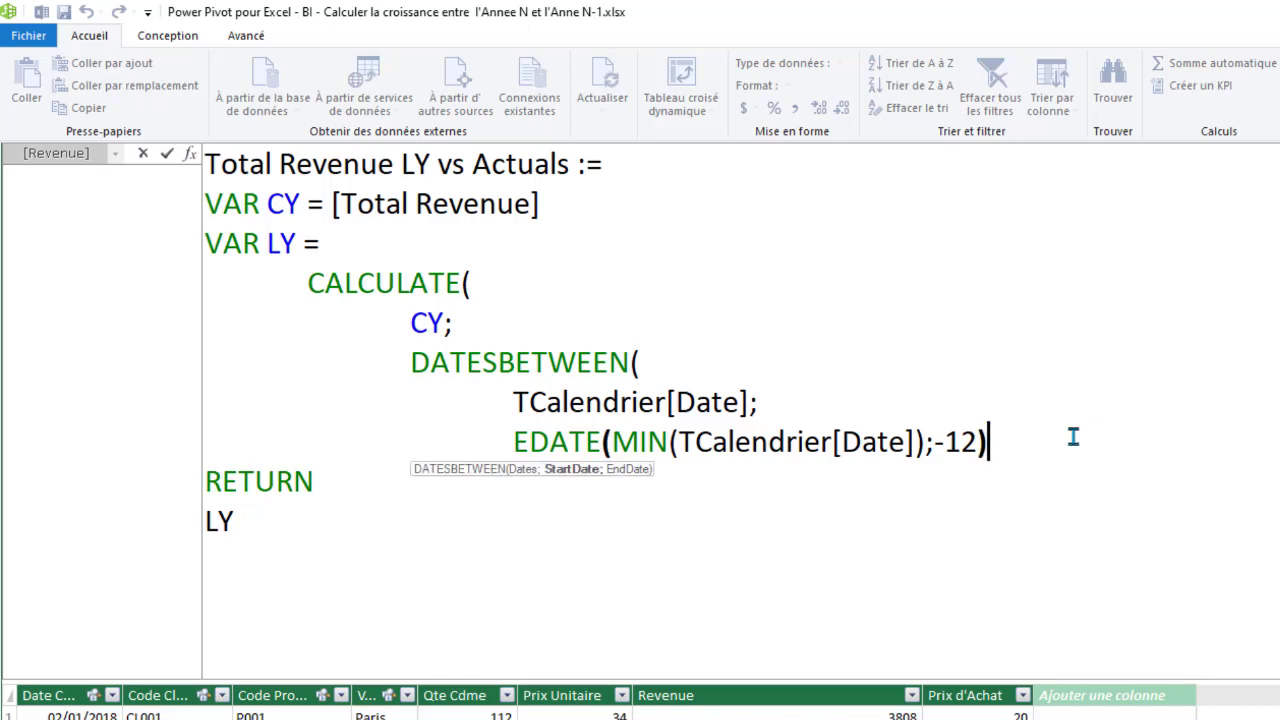
text(;)
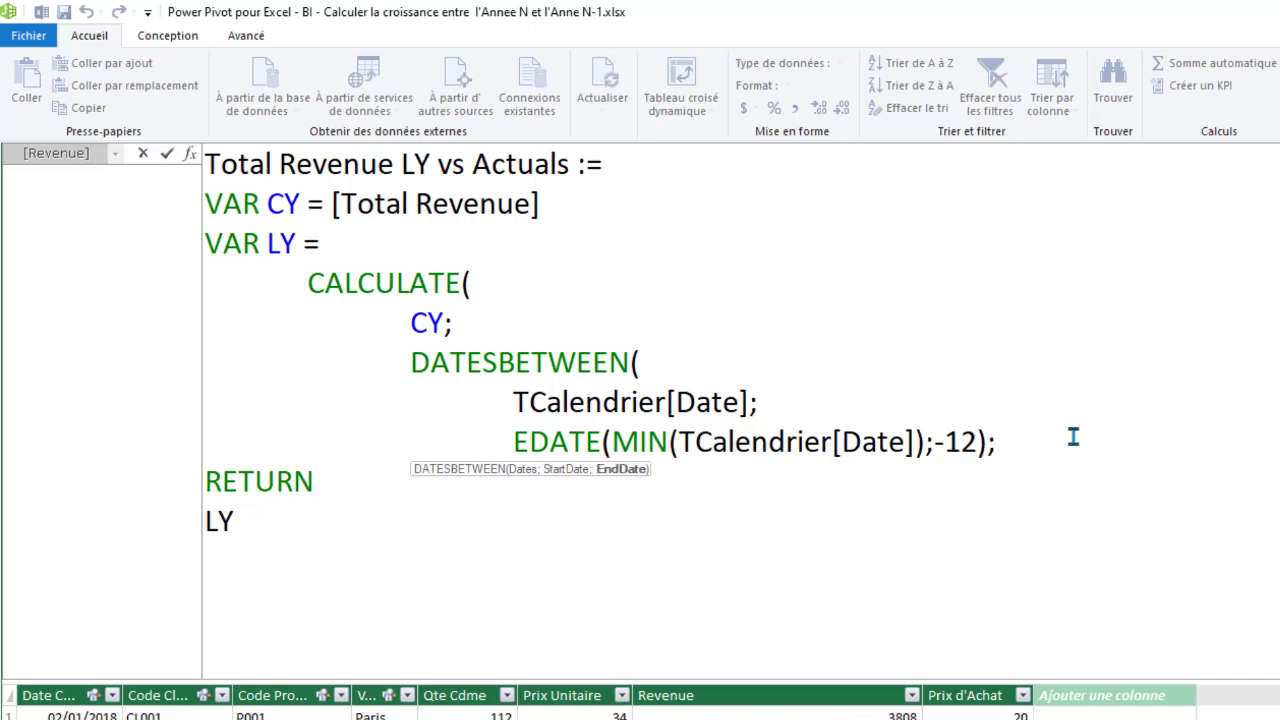
key(shift+Return)
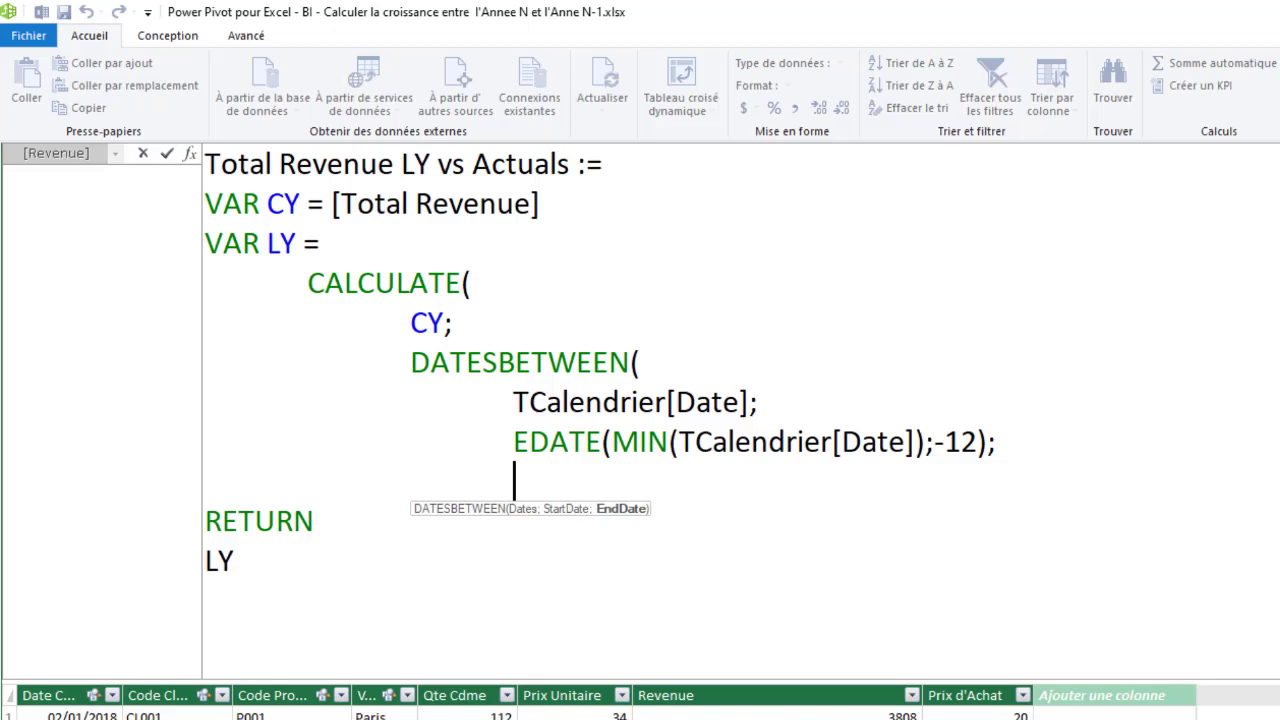
Step: Enter EOMONTH(MAX(TVentes[Date Cdme]);-12) as the EndDate argument of DATESBETWEEN
text(EO)
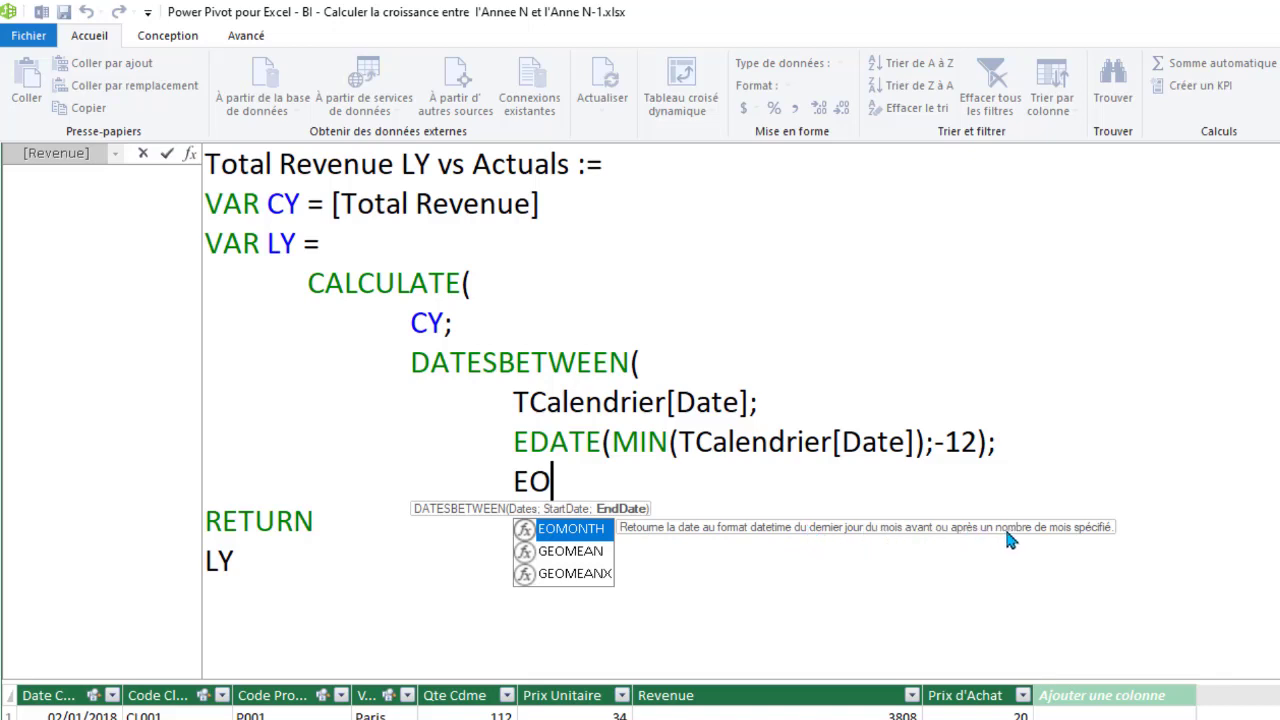
double_click(605, 529)
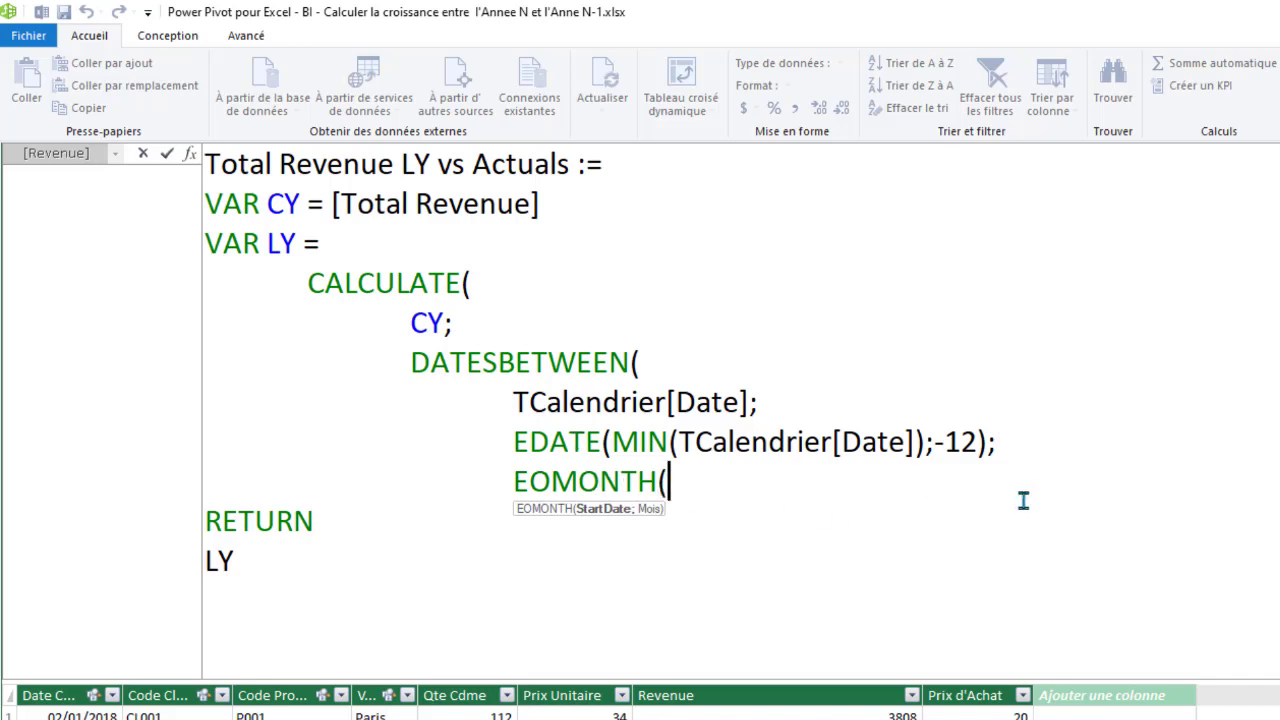
text(MAX)
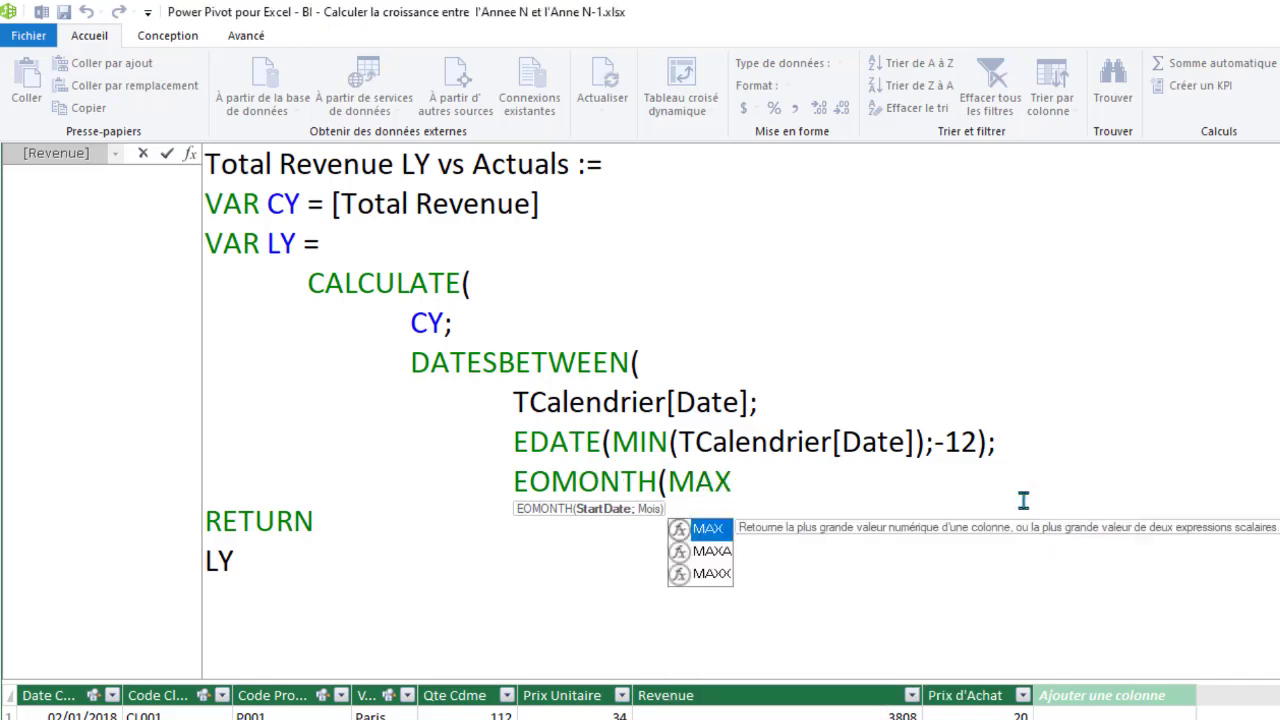
text(()
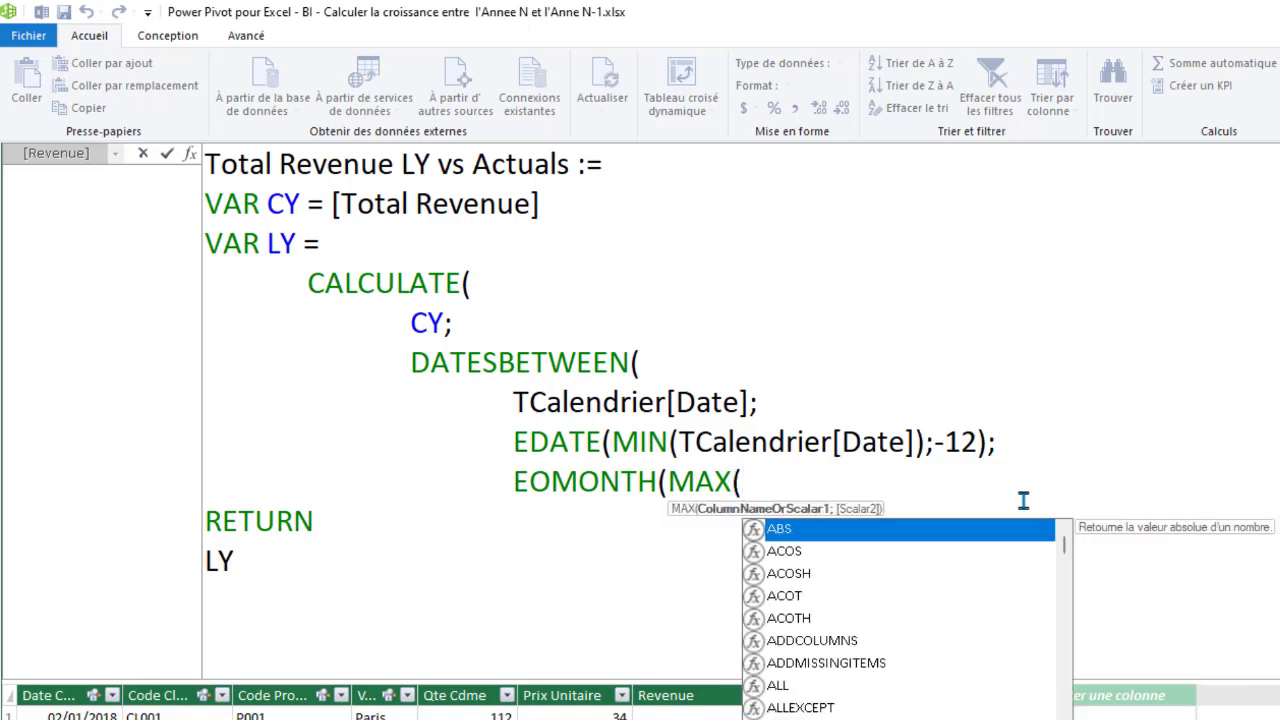
text(Tve)
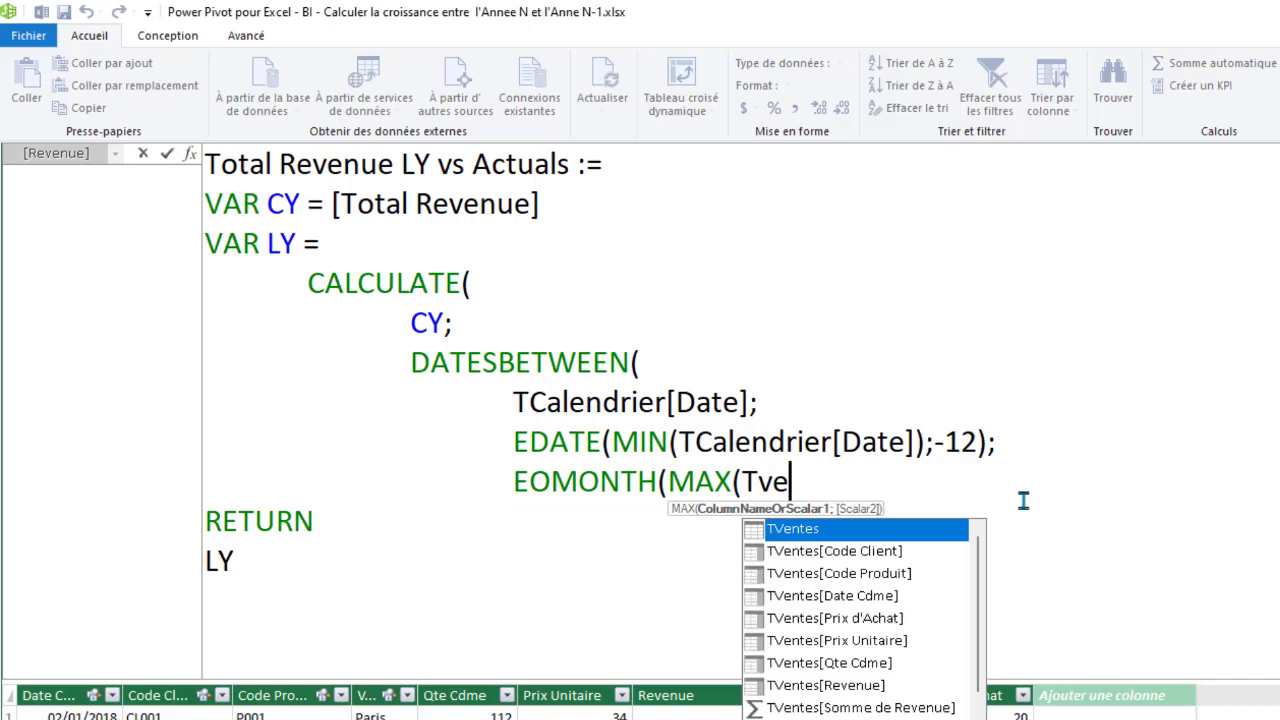
double_click(850, 597)
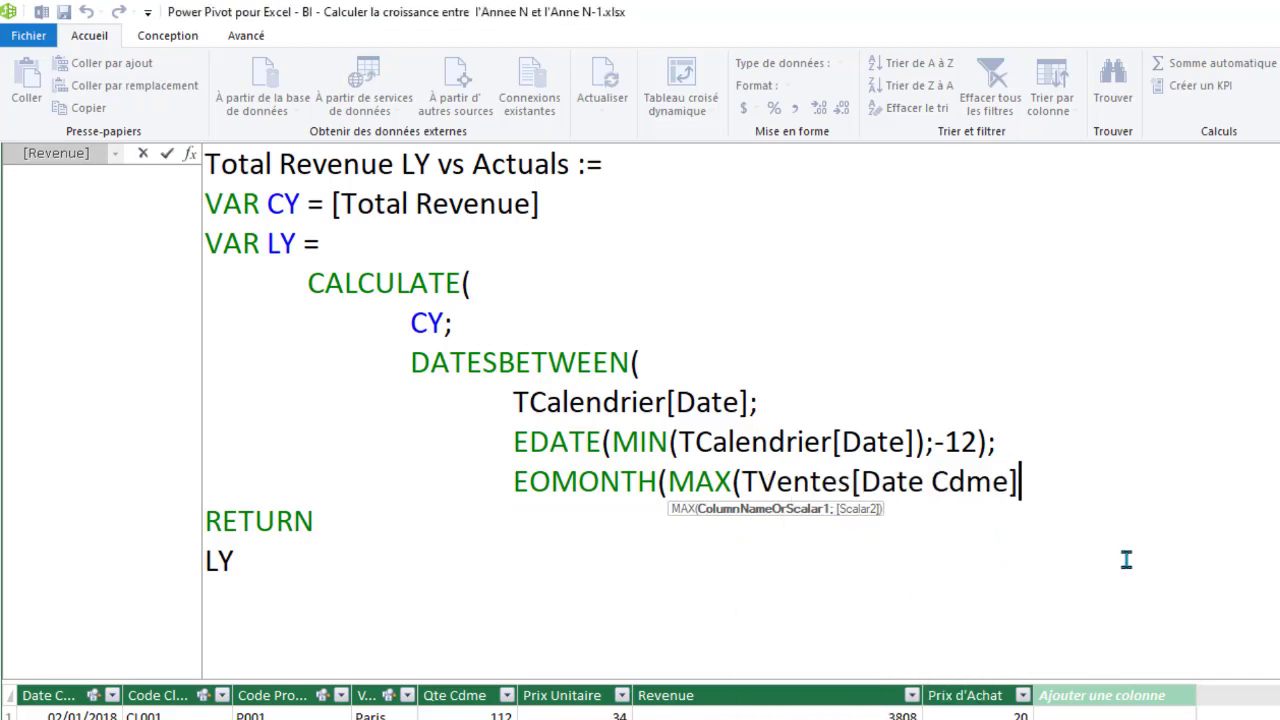
text())
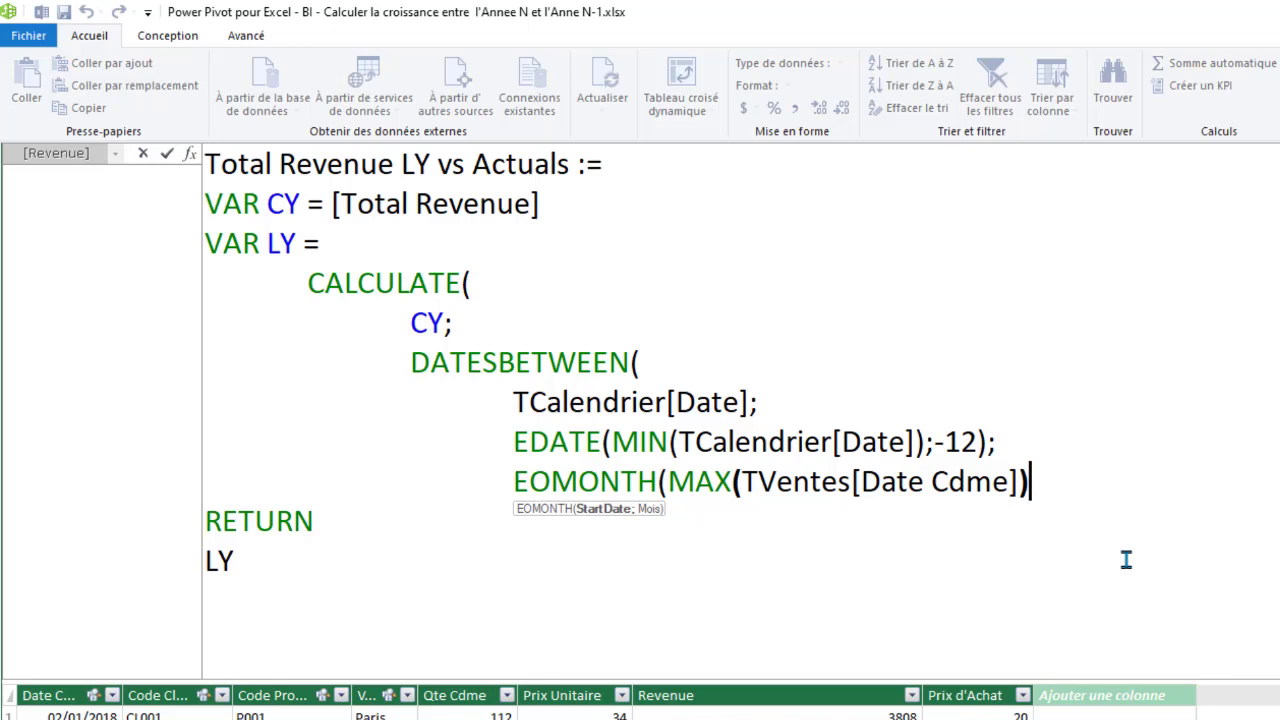
text(;)
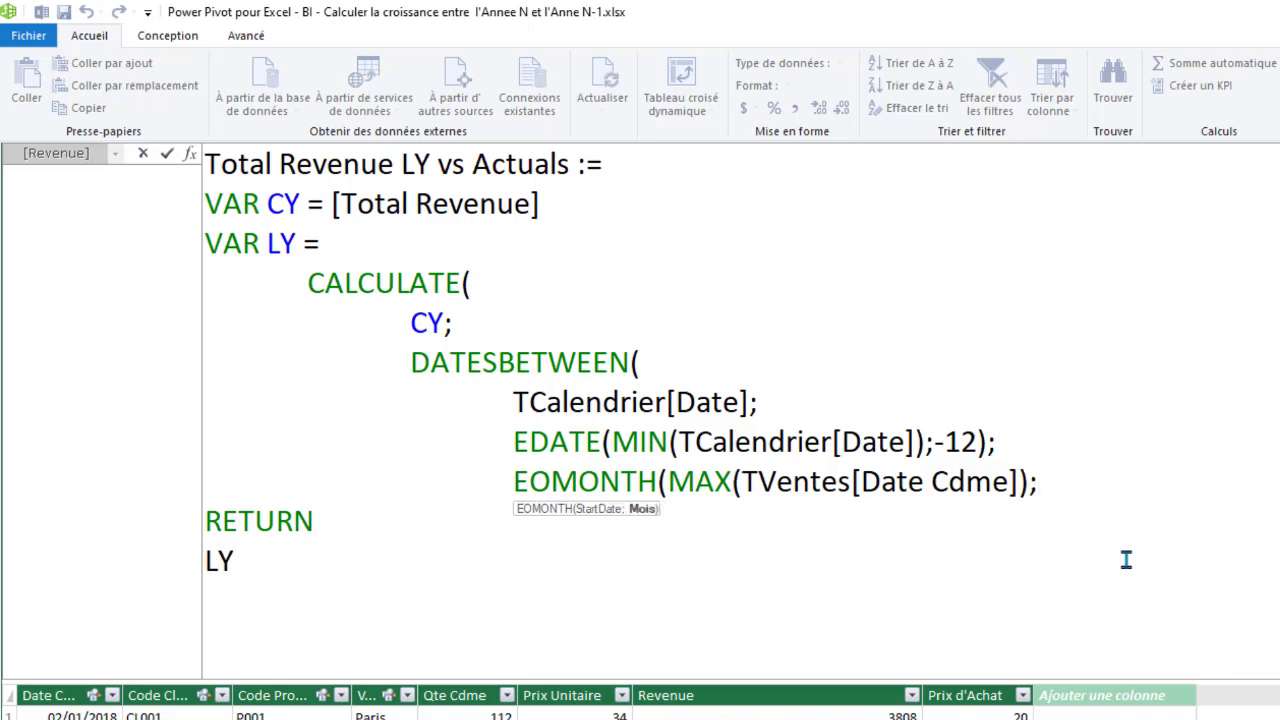
text(-12))
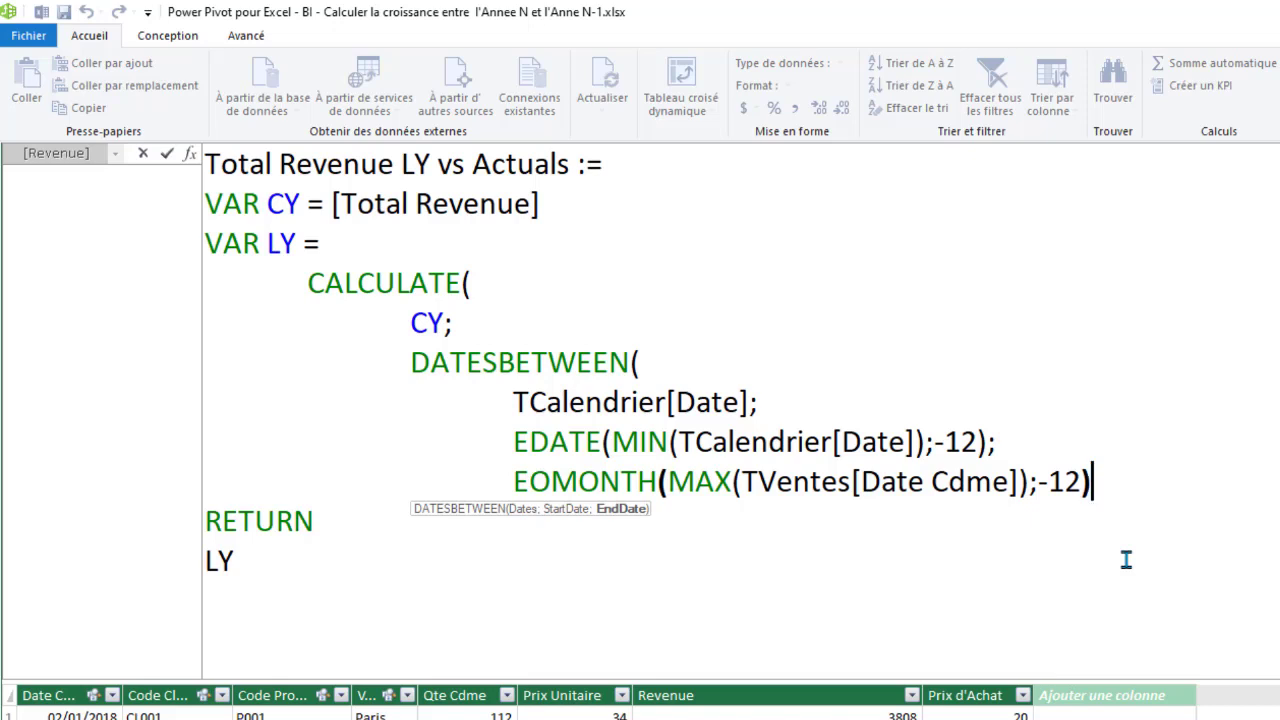
Step: Close the DATESBETWEEN and CALCULATE functions with parentheses on separate lines, each aligned with its function's indentation
key(shift+Return)
text())
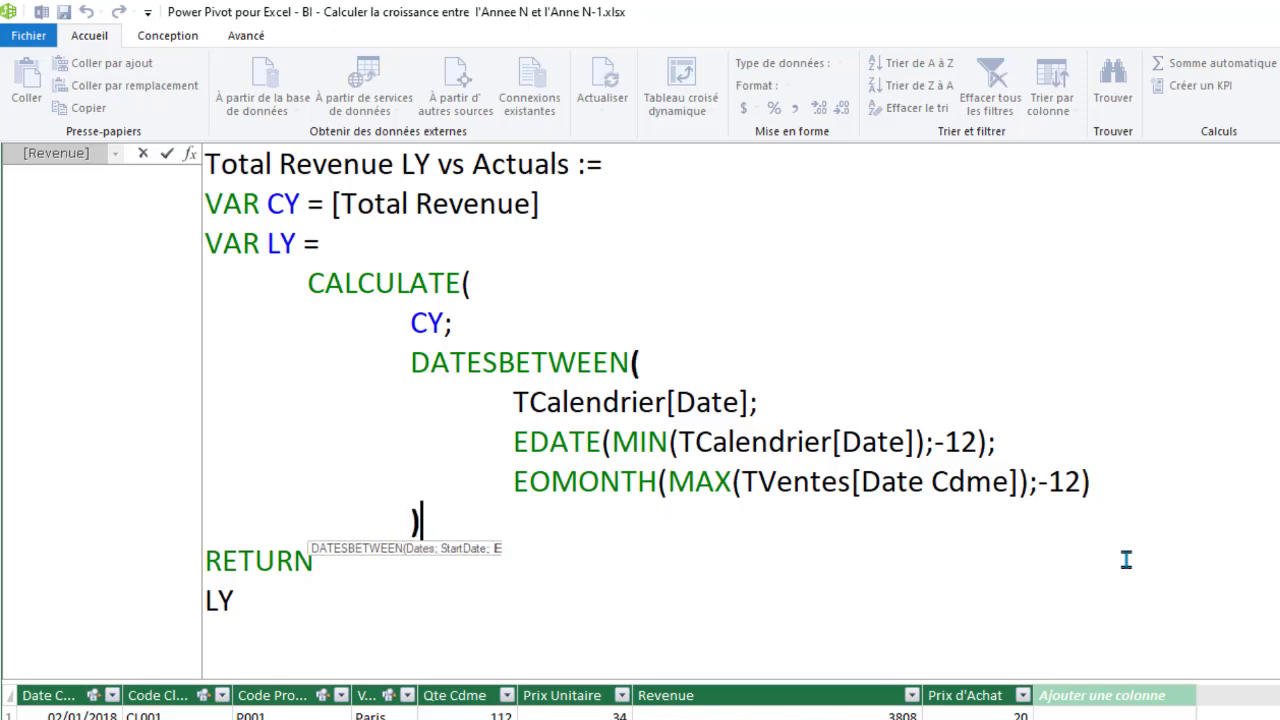
click(251, 598)
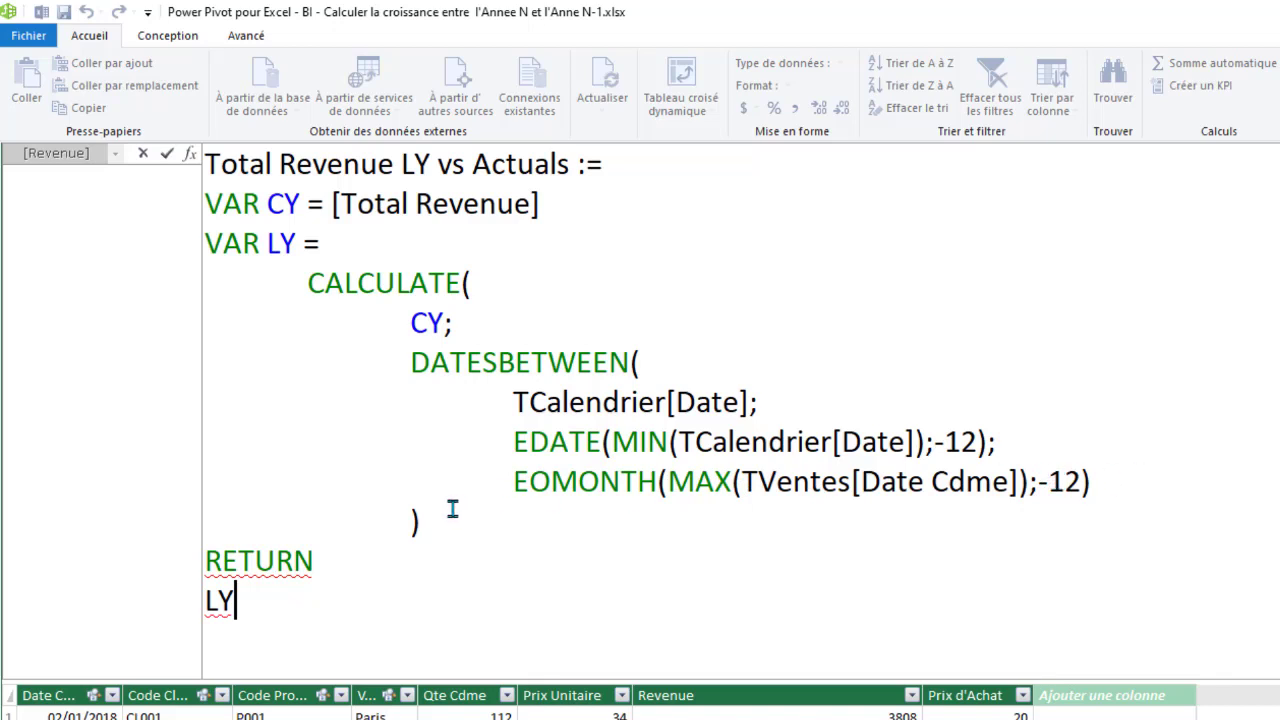
click(424, 520)
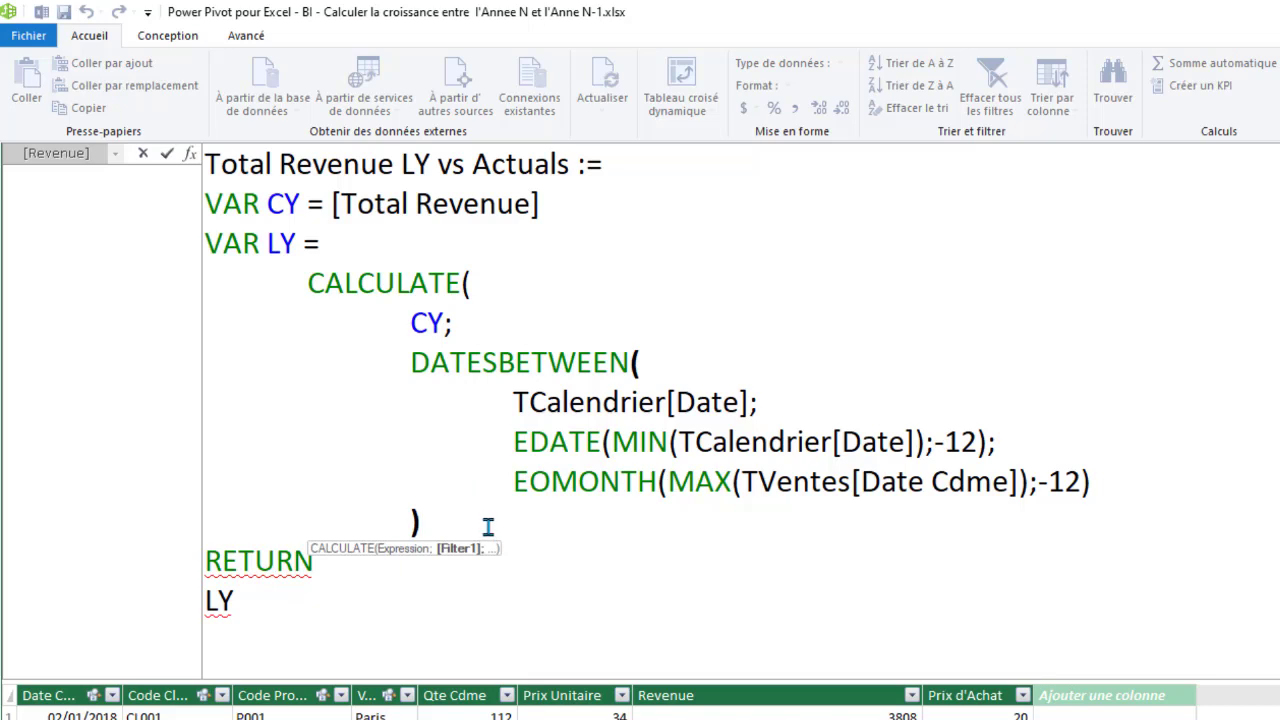
key(shift+Return)
key(BackSpace)
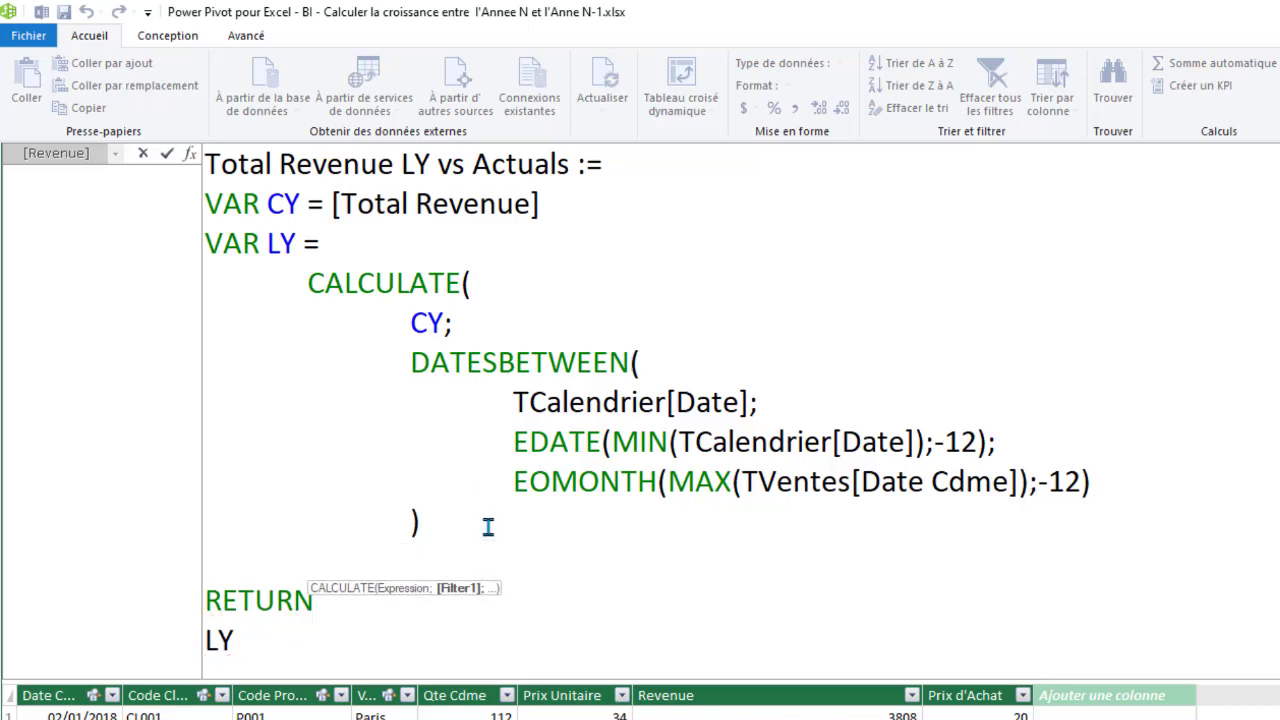
text())
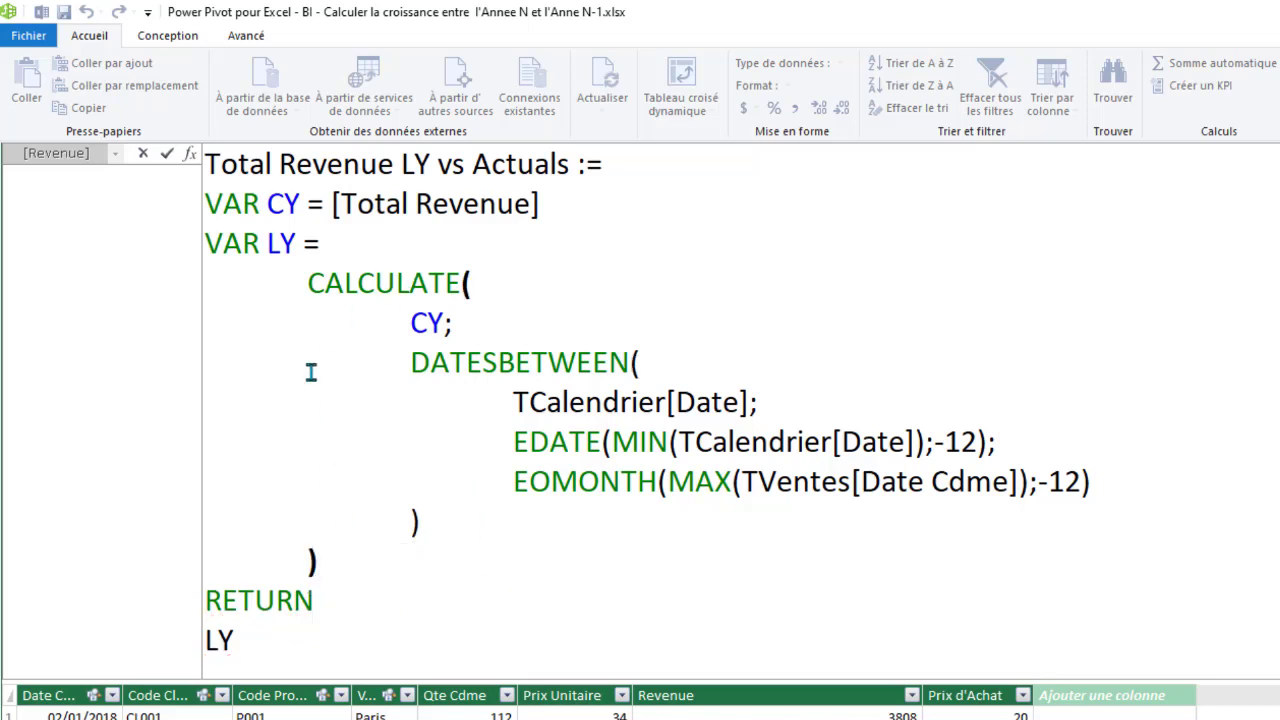
Step: Add a variable Contorl = CY && LY on its own unindented line before RETURN
click(264, 645)
click(340, 565)
key(shift+Return)
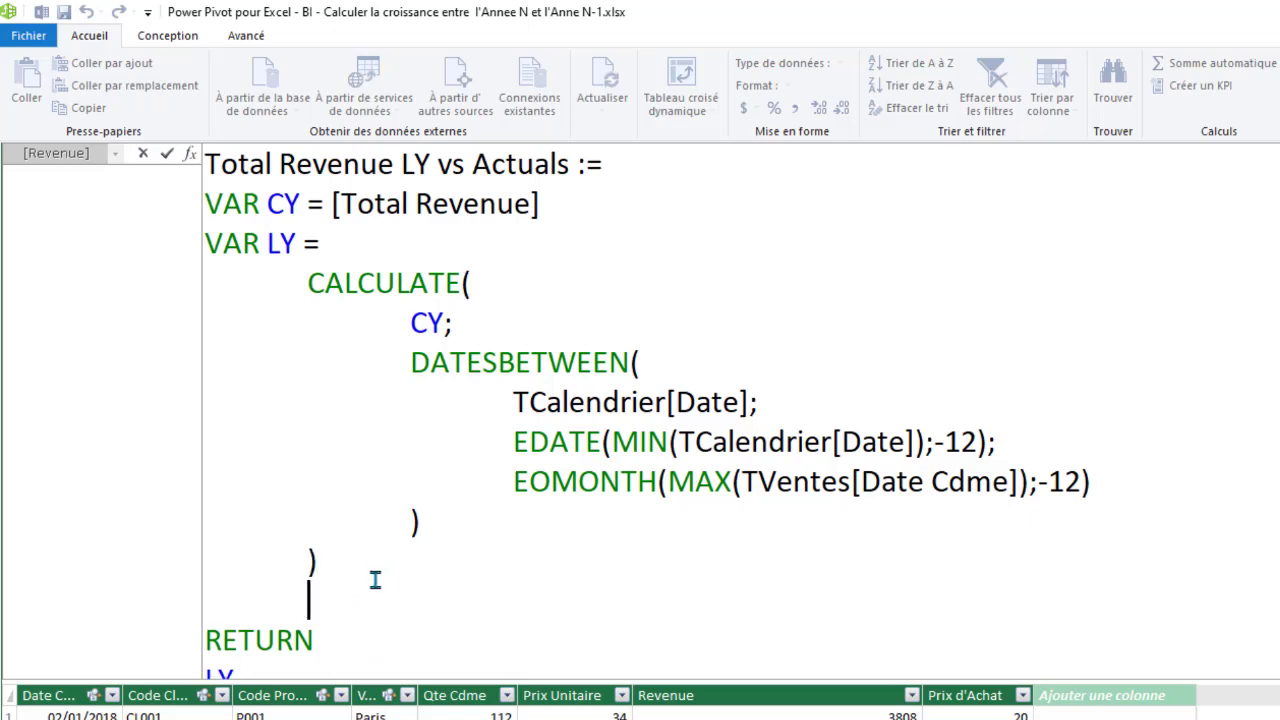
key(BackSpace)
text(VAR )
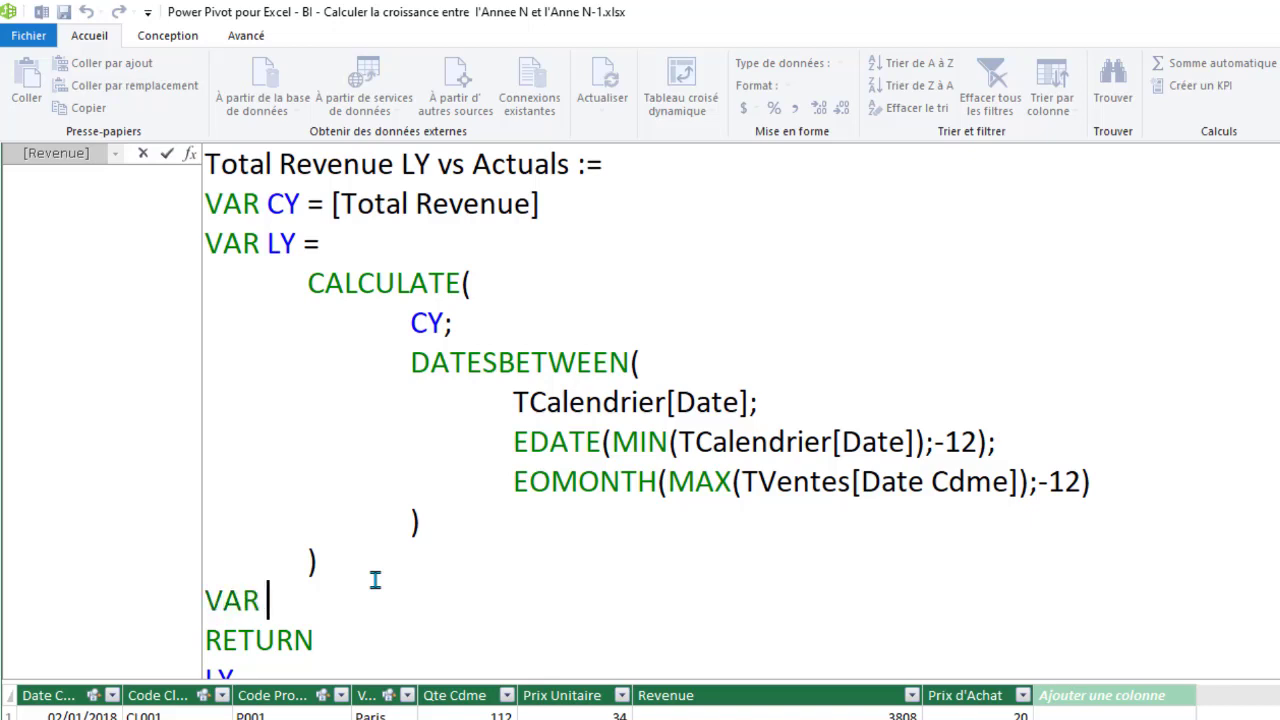
text(Contorl )
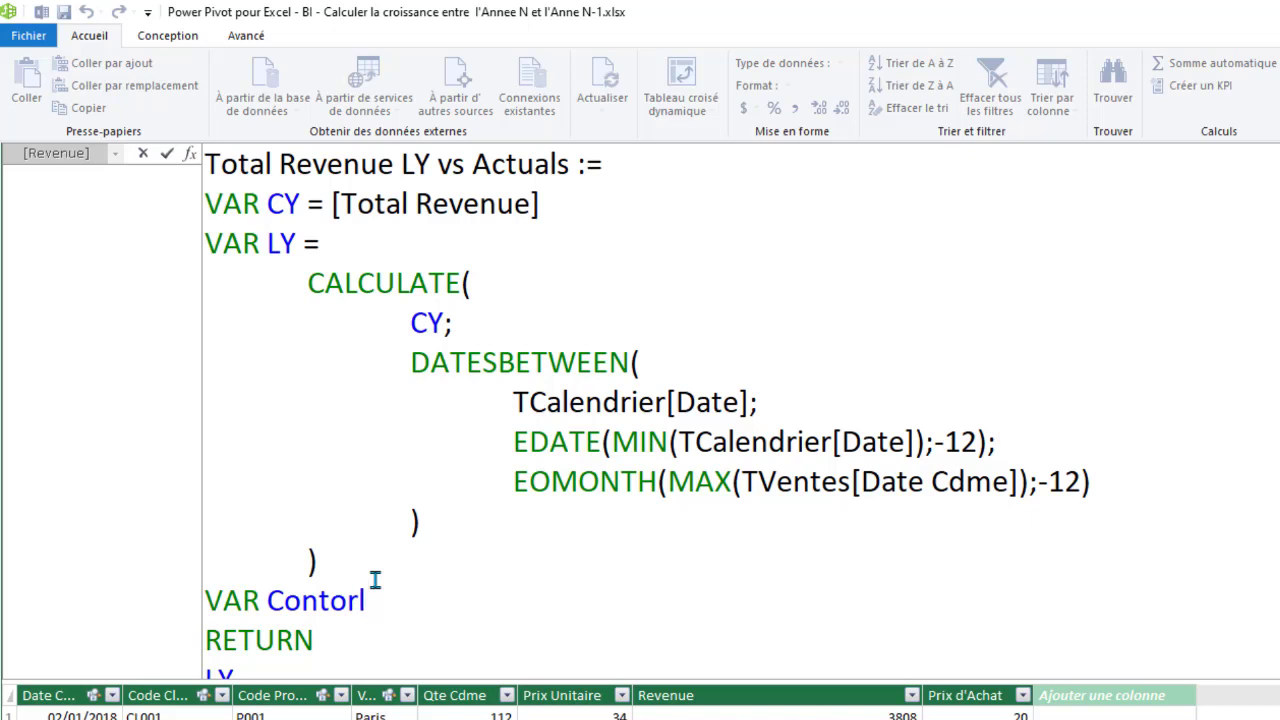
text(= CY)
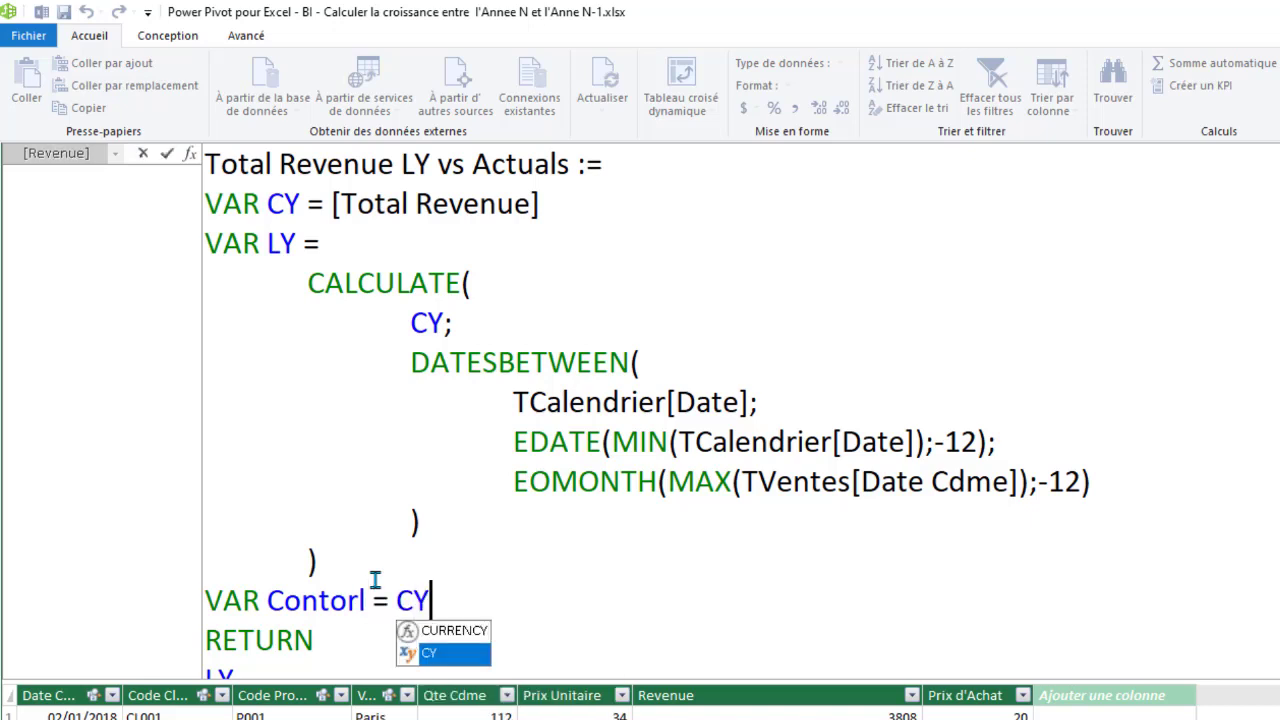
text( && )
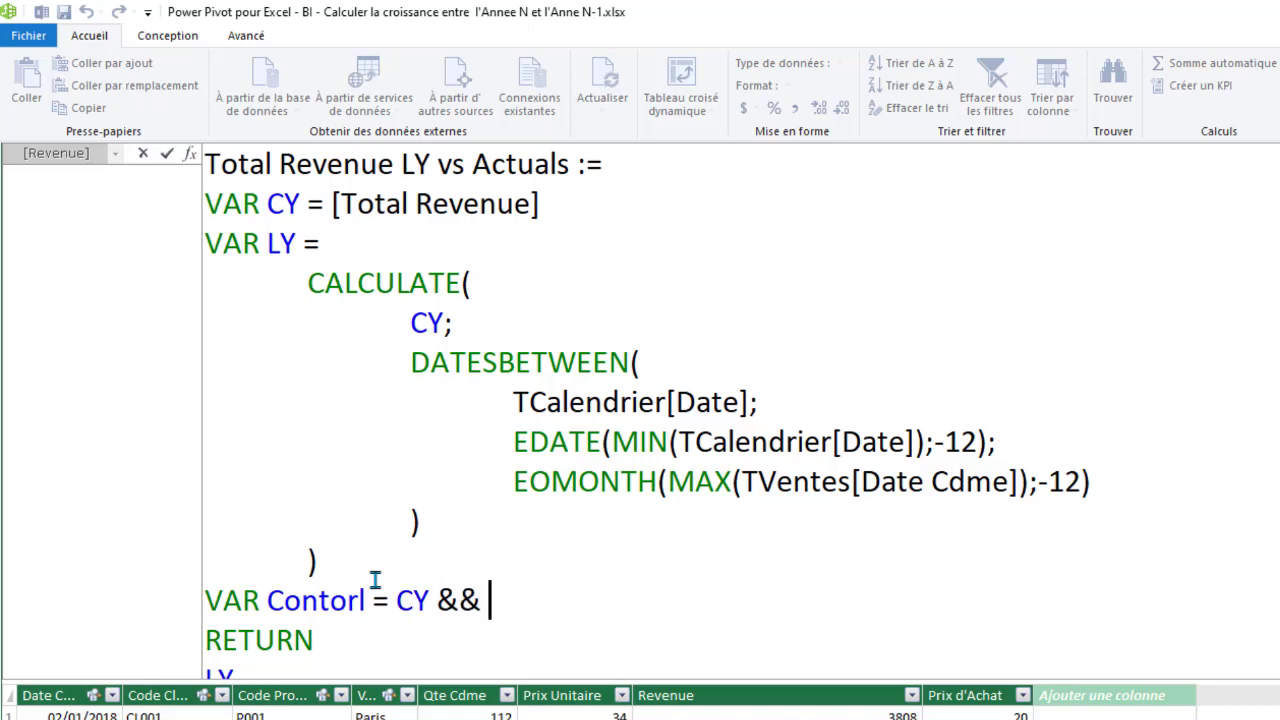
text(LY)
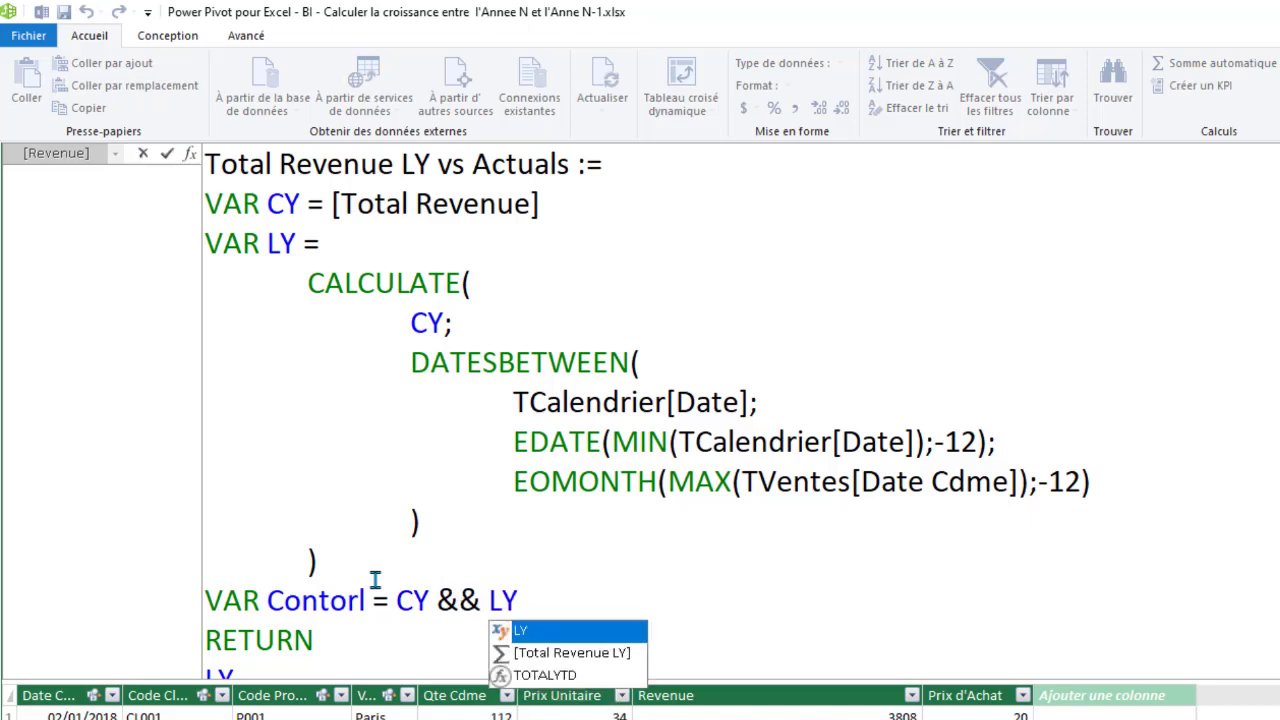
Step: Commit the Total Revenue LY vs Actuals measure with LY as the returned result
click(465, 553)
scroll(386, 563, down, 1)
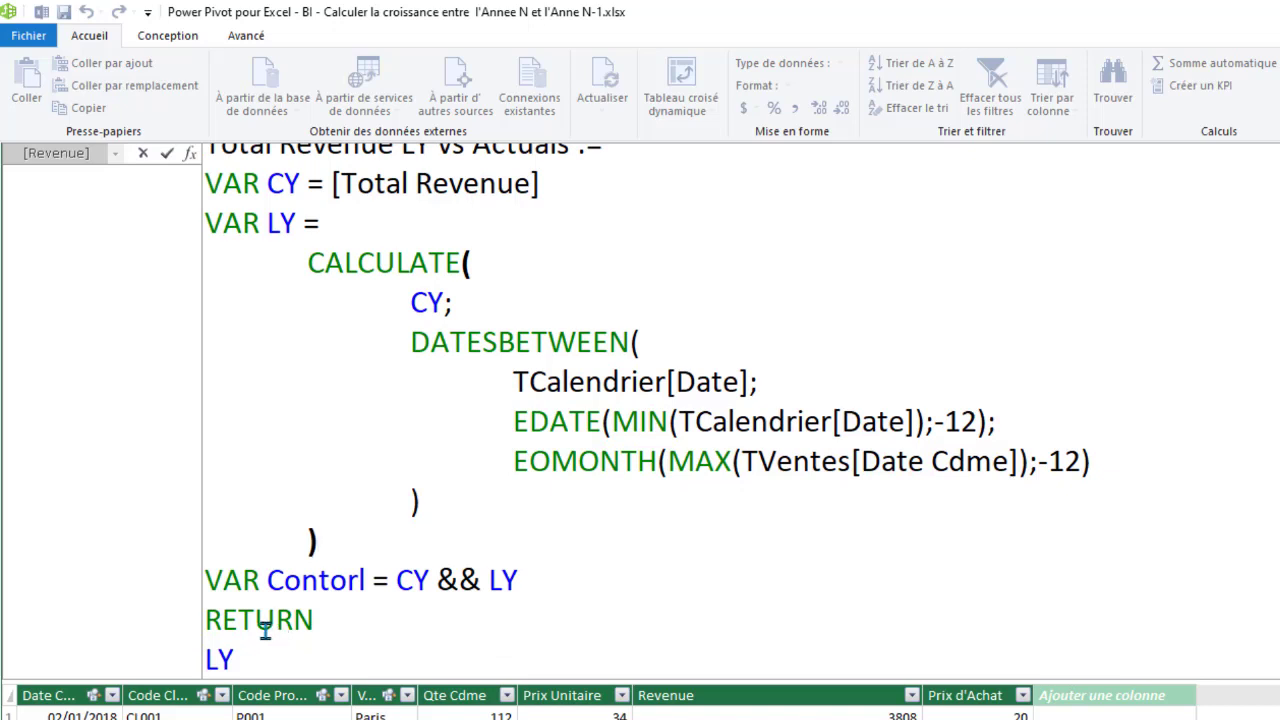
click(286, 662)
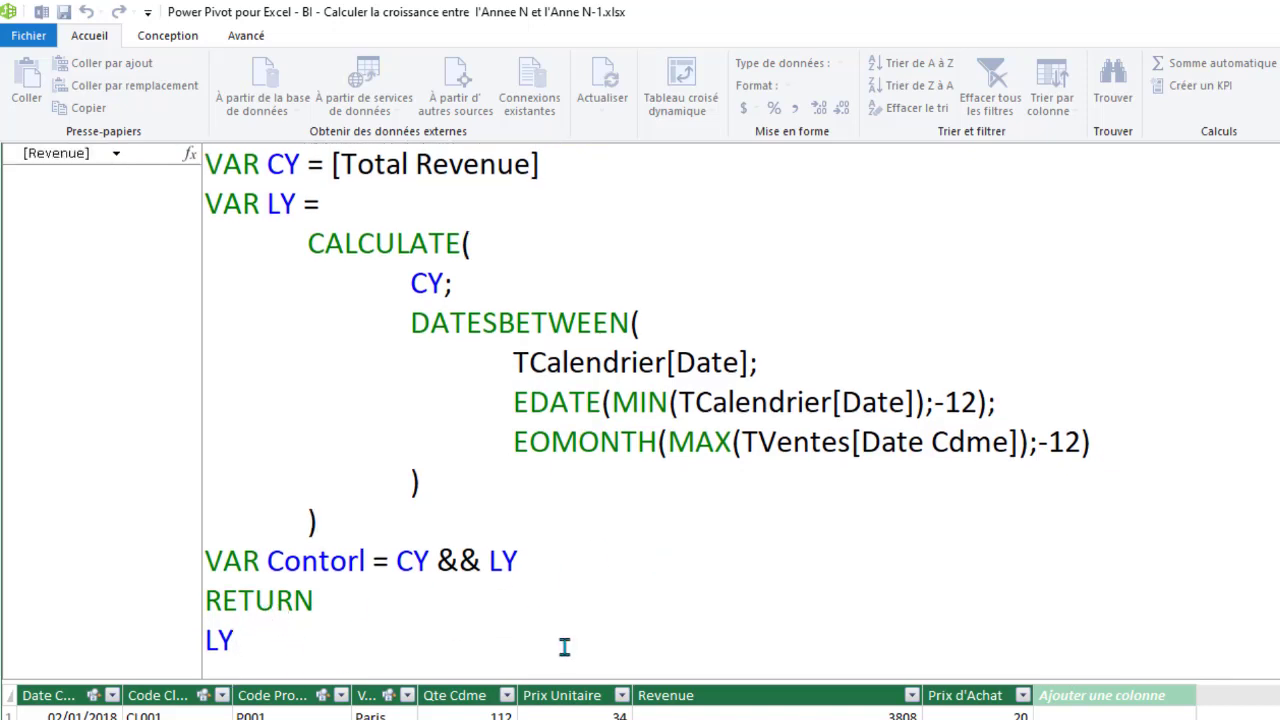
key(Return)
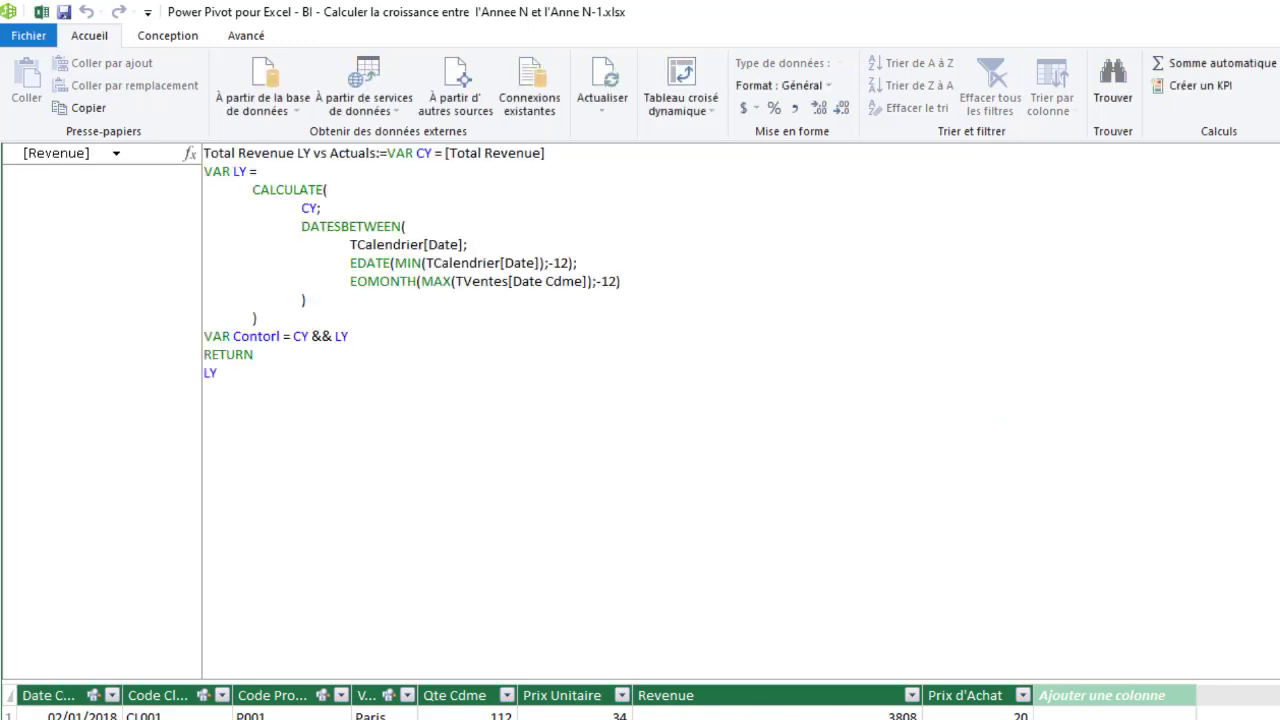
Step: Format the Total Revenue LY vs Actuals measure as € Français (France) currency without decimals and enlarge the formula text
click(755, 107)
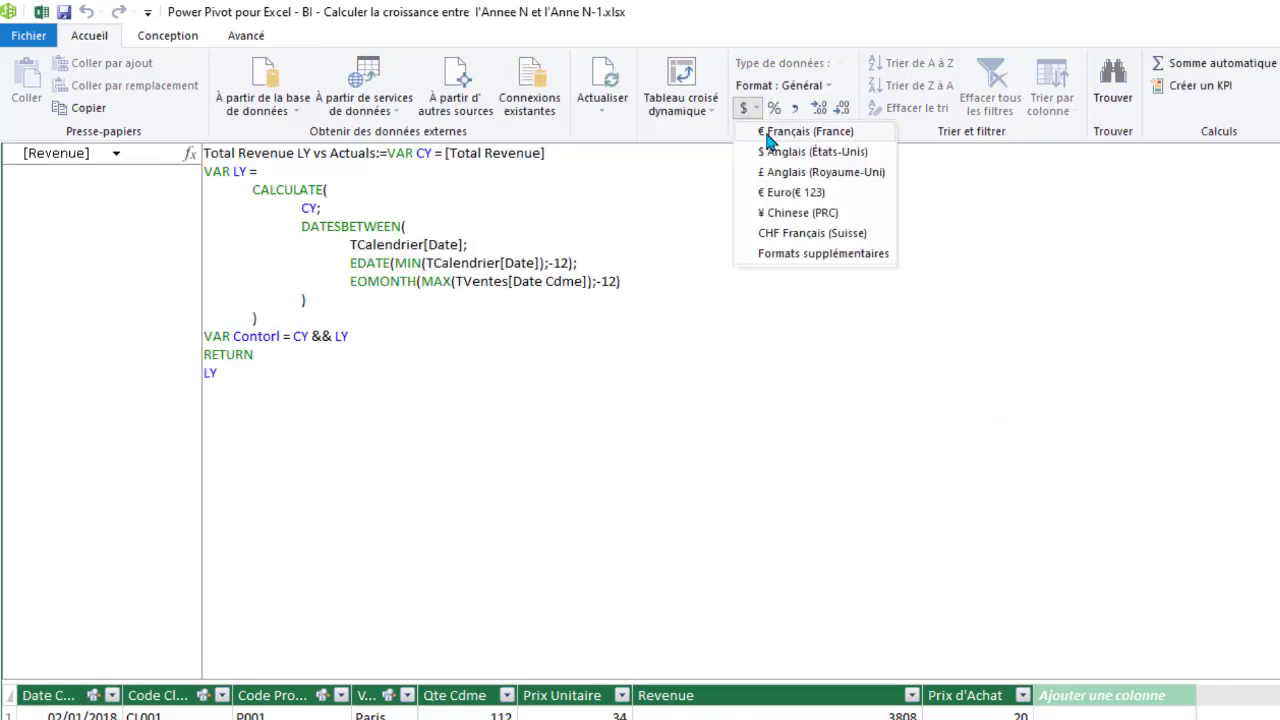
click(958, 489)
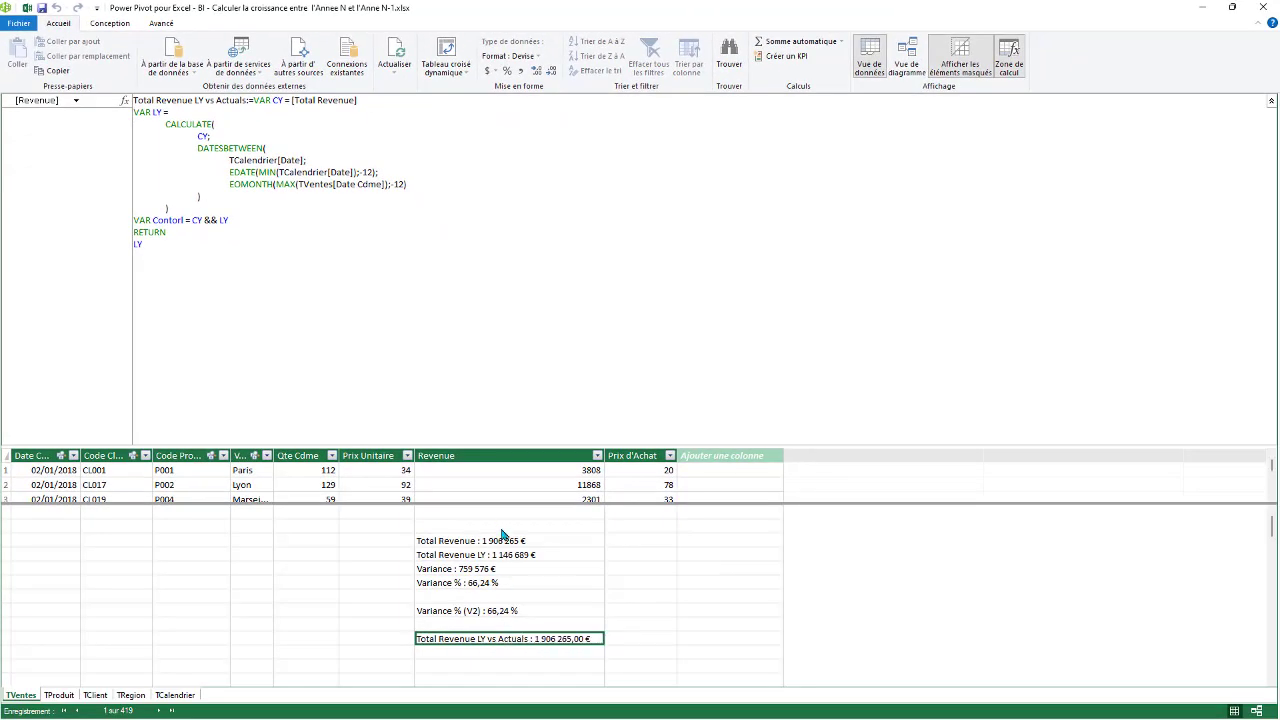
click(551, 71)
ctrl+scroll(307, 278, up, 4)
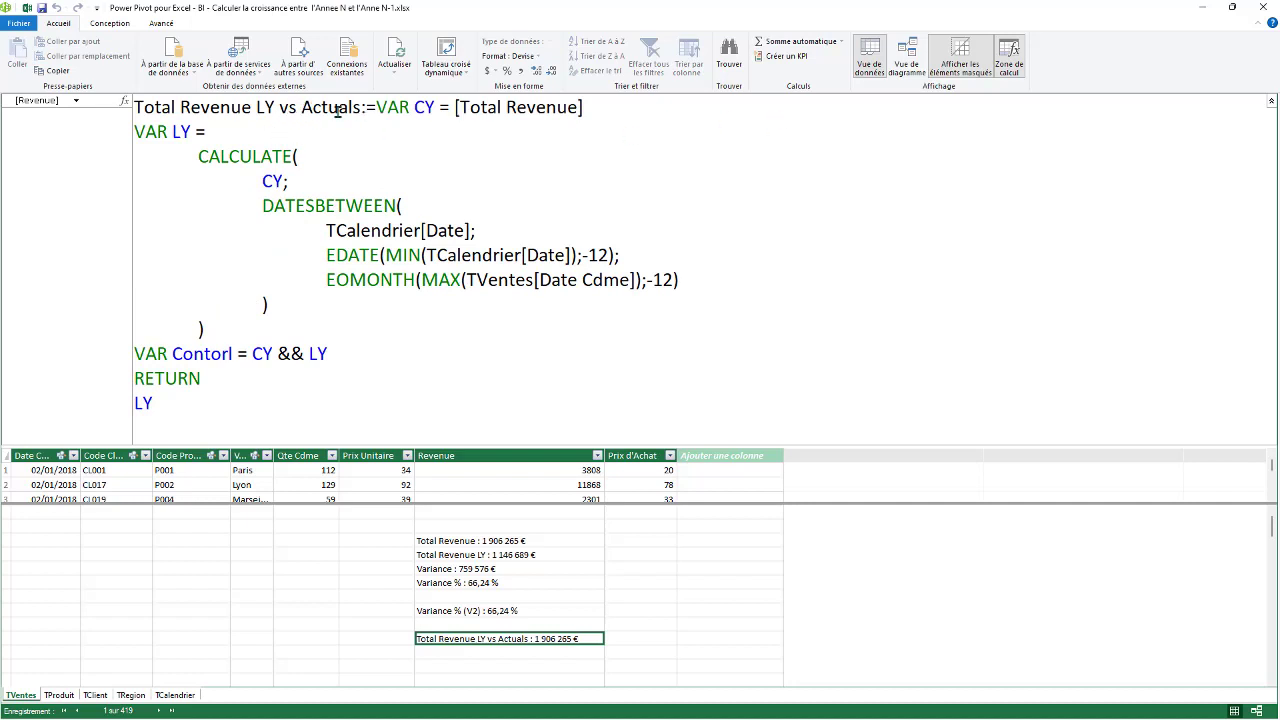
Step: Switch to the Excel workbook and replace Variance % (V2) with Total Revenue LY vs Actuals in the pivot table values on Rapport 3
click(1248, 16)
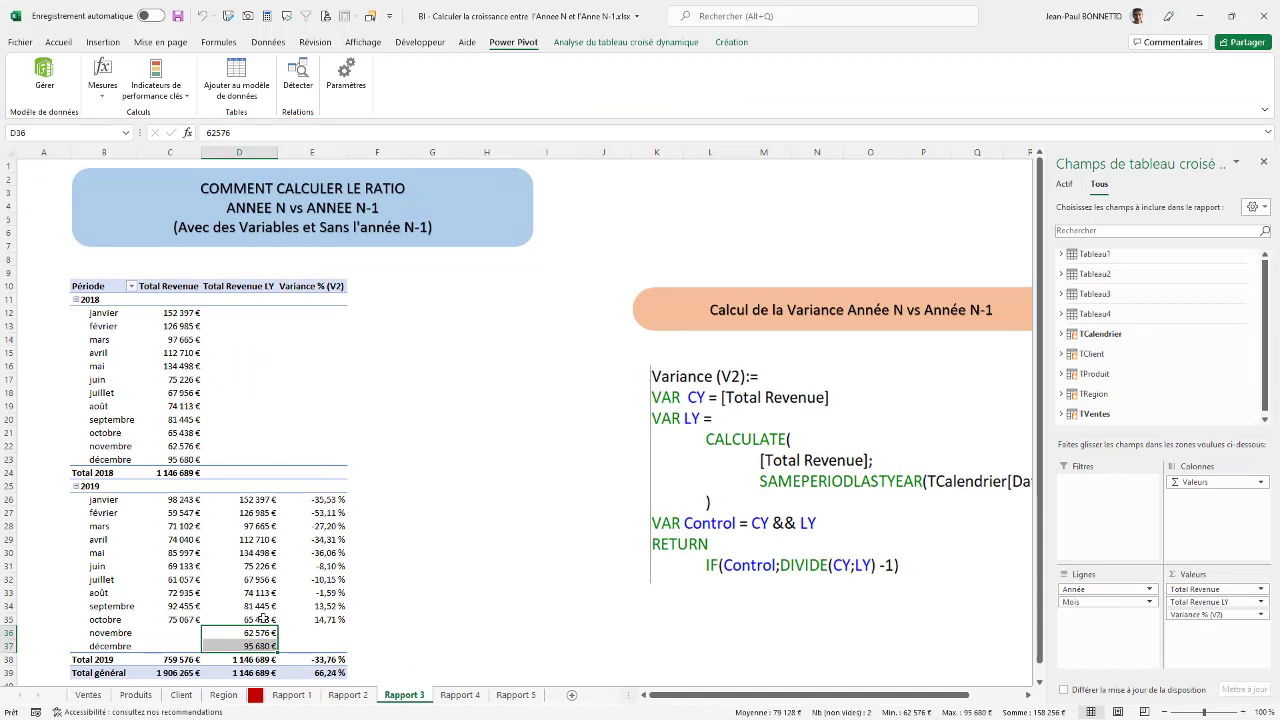
click(1062, 414)
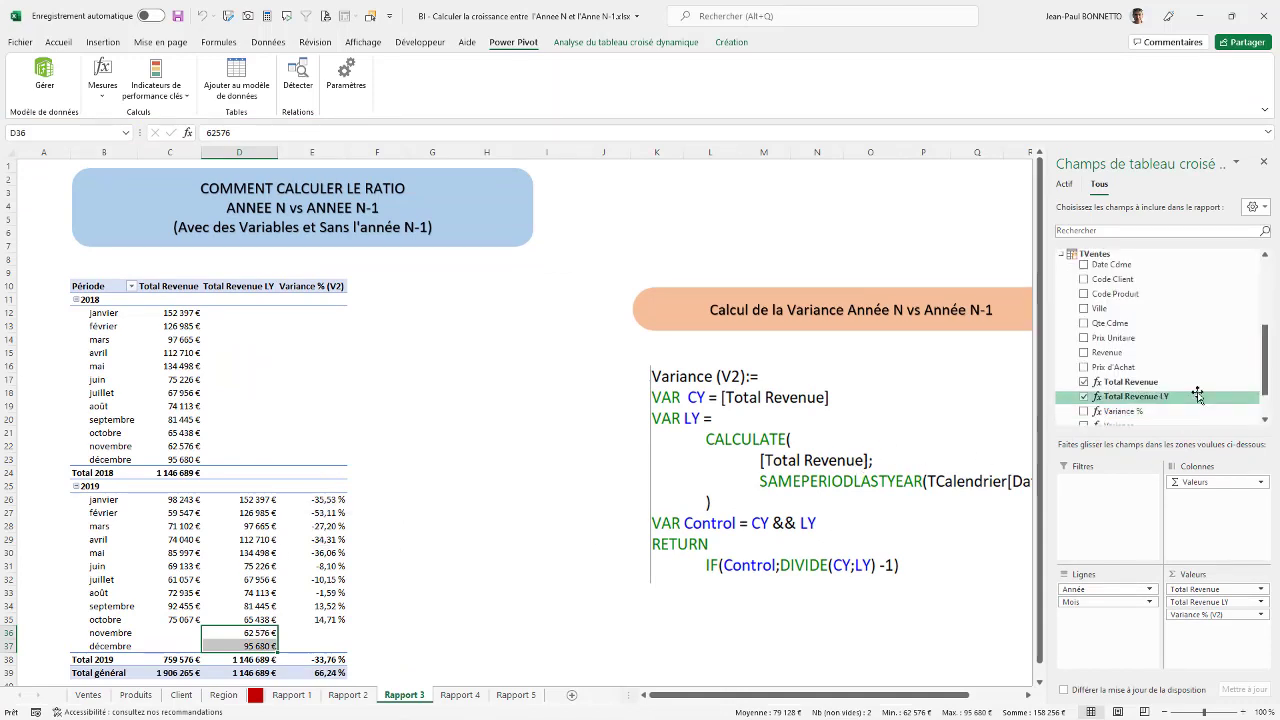
drag(1265, 358, 1267, 432)
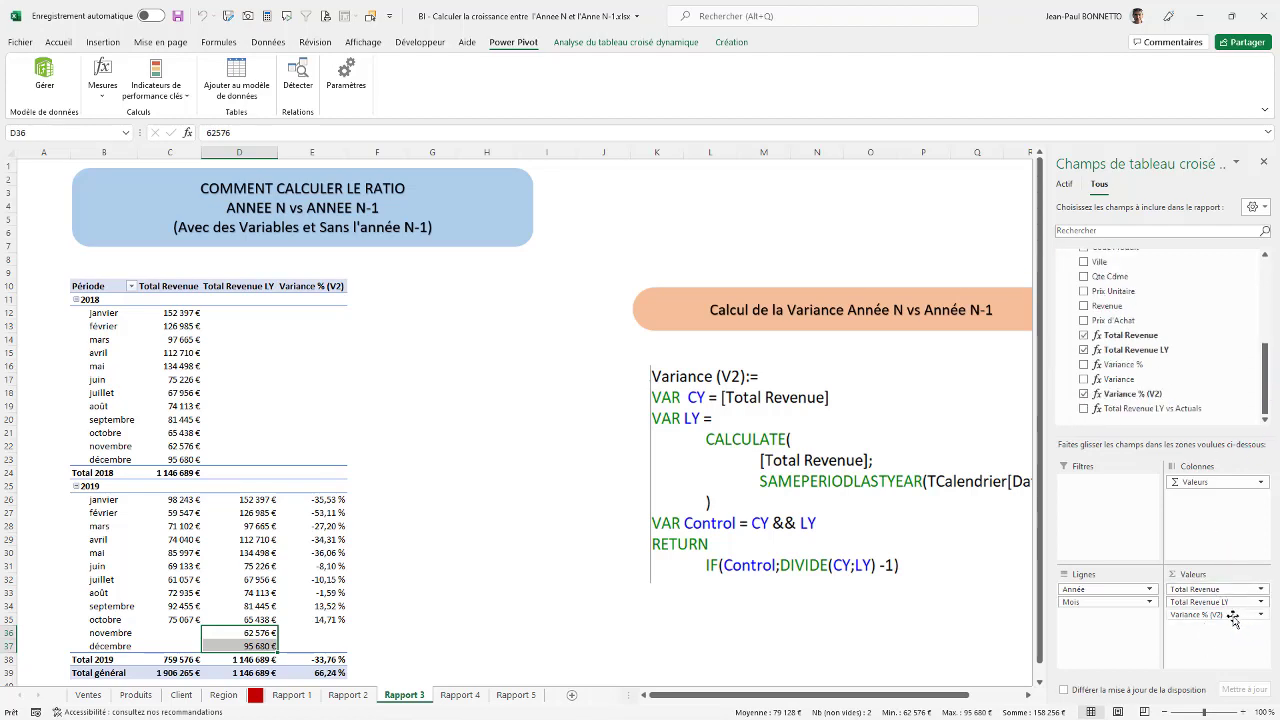
drag(1230, 620, 600, 600)
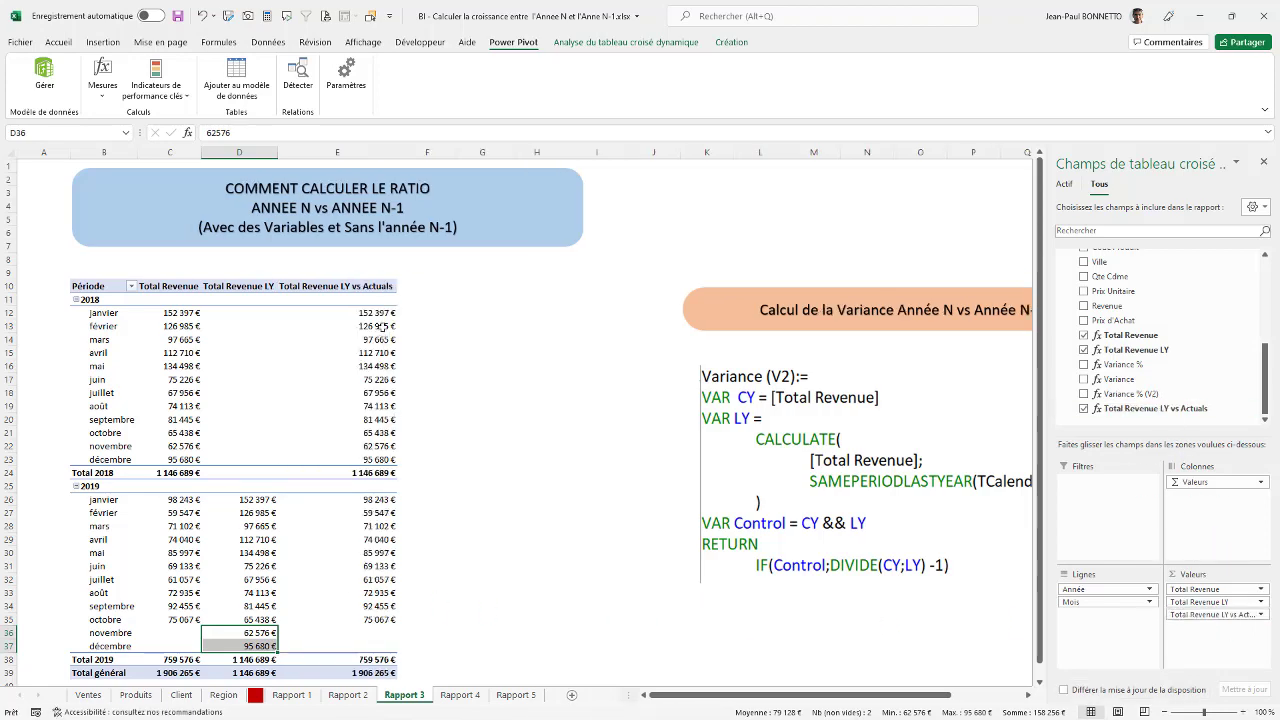
Step: Compare the 2019 monthly and total amounts of Total Revenue LY vs Actuals with the Total Revenue column in the pivot table
drag(372, 498, 373, 643)
click(382, 659)
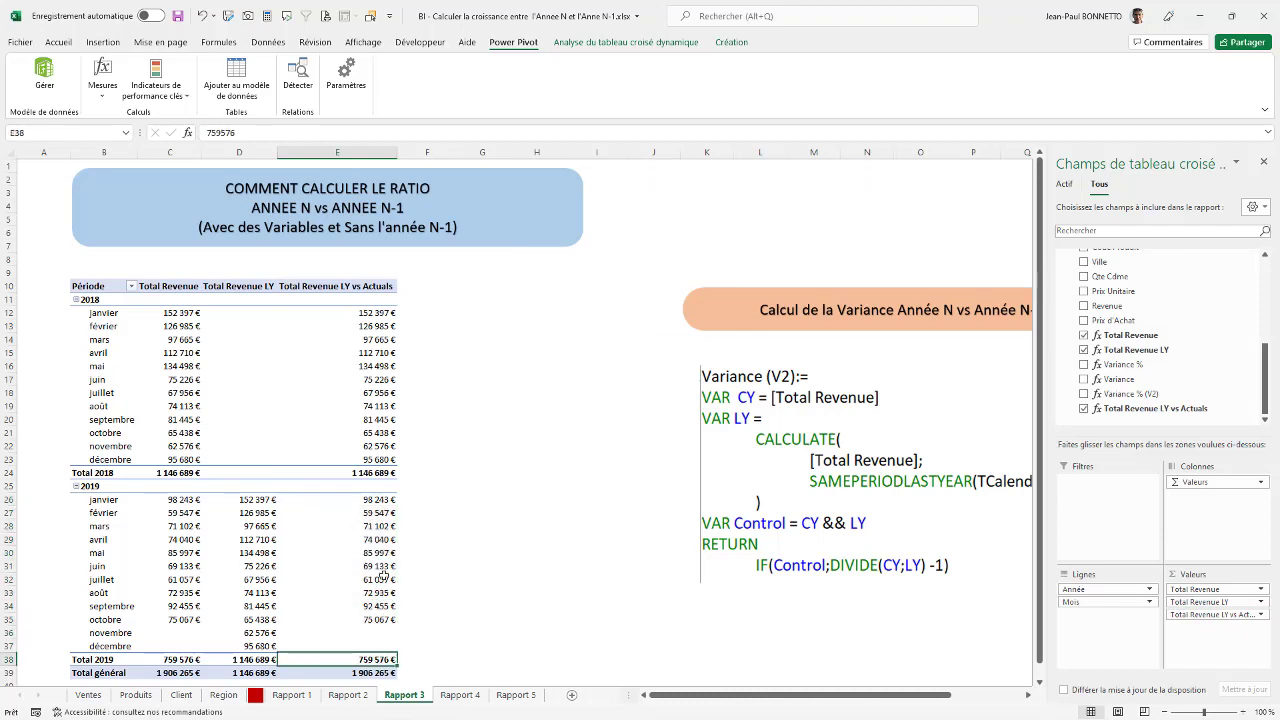
drag(376, 503, 383, 620)
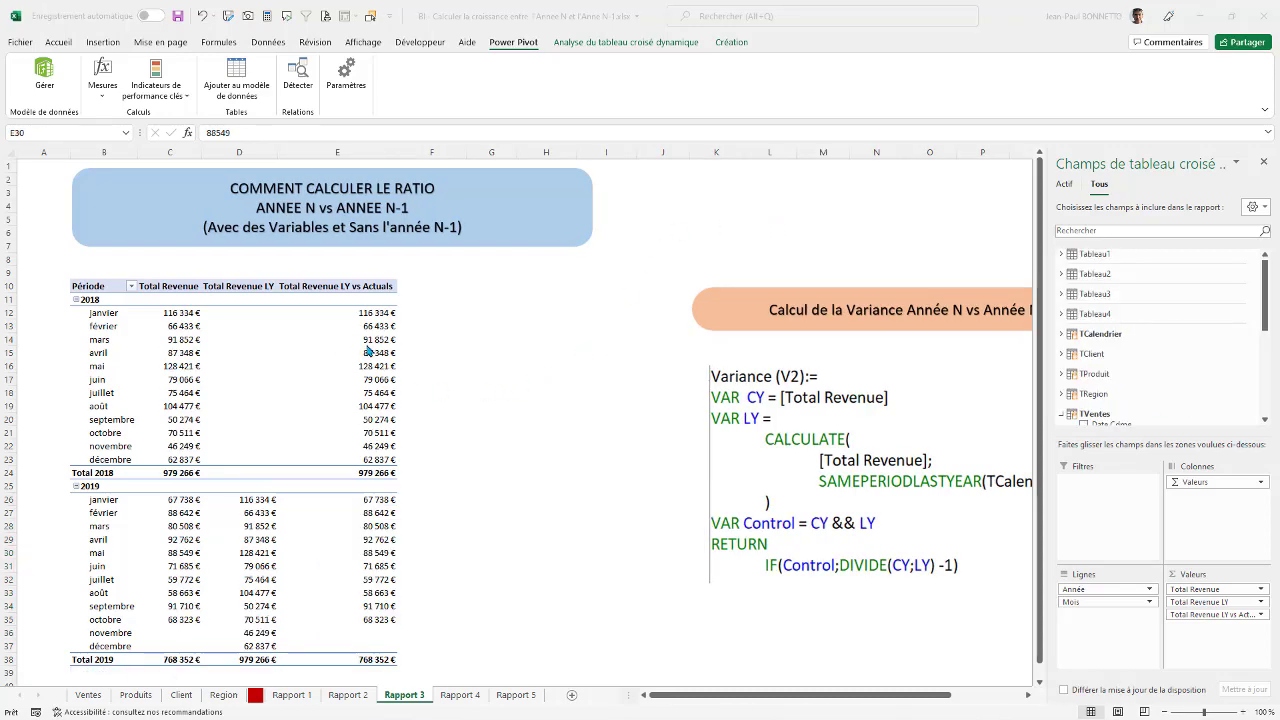
click(366, 510)
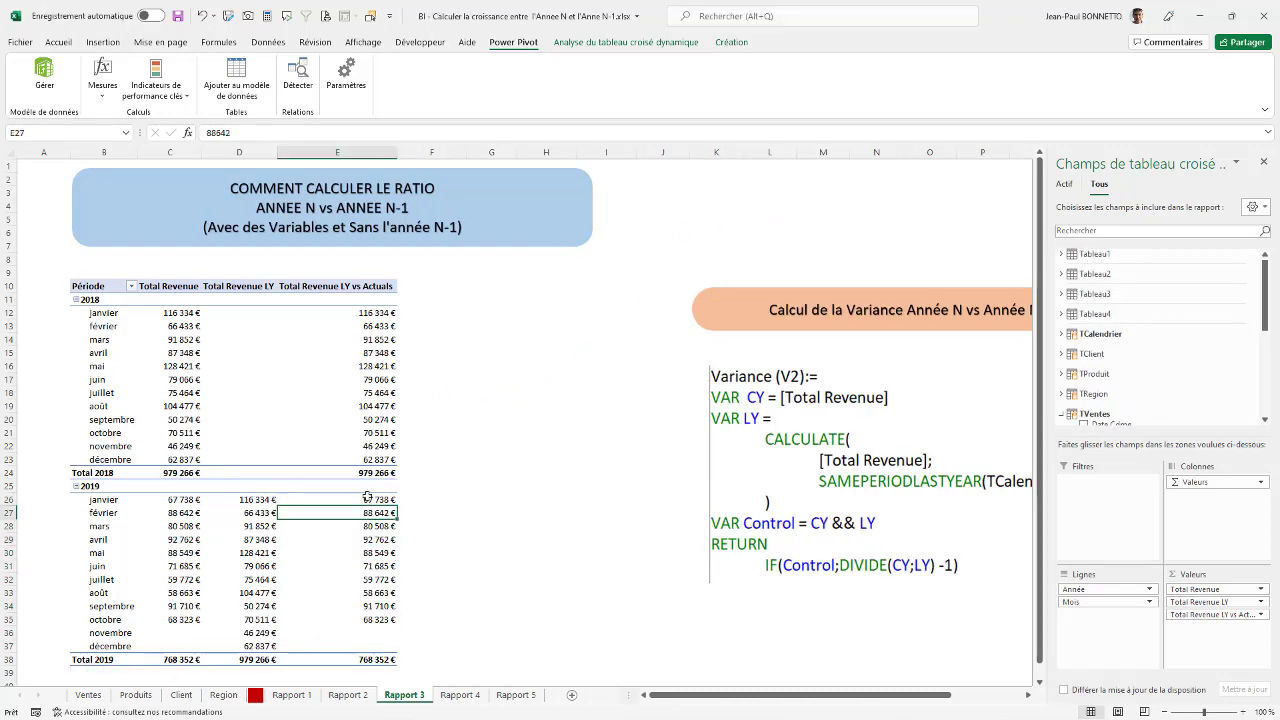
click(367, 498)
click(368, 525)
click(374, 510)
drag(170, 499, 172, 606)
click(372, 500)
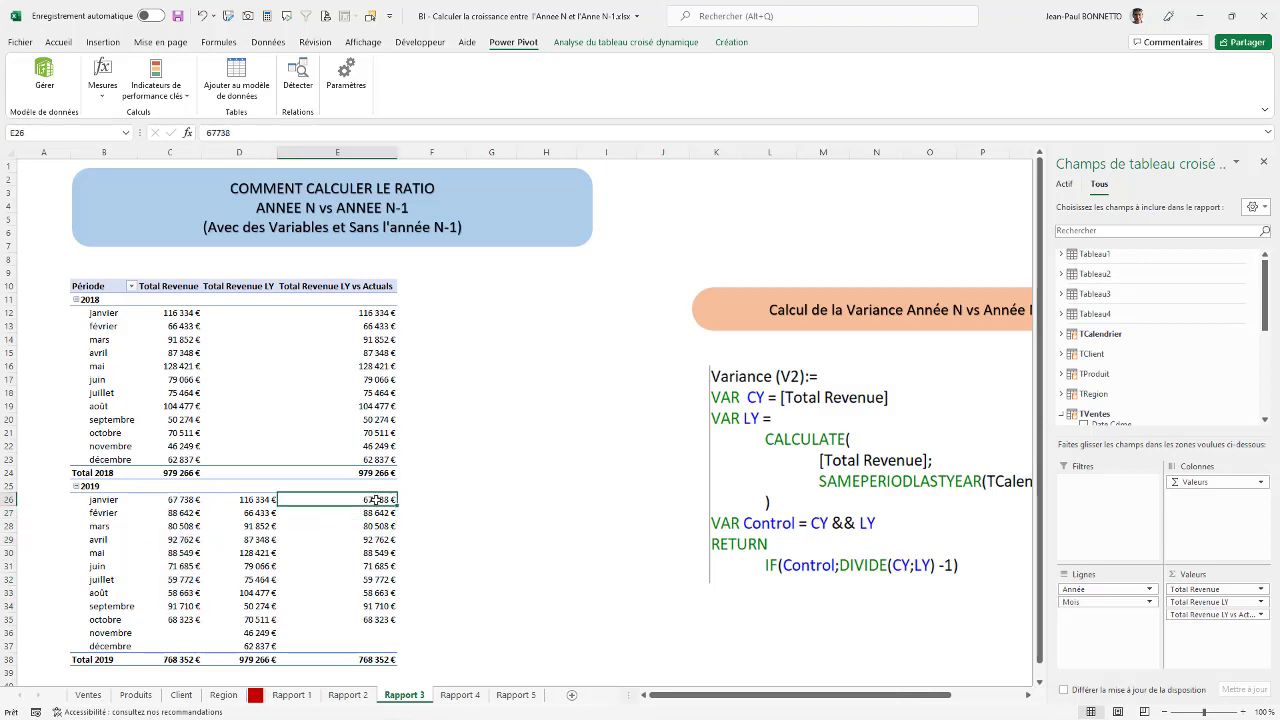
click(372, 566)
click(370, 515)
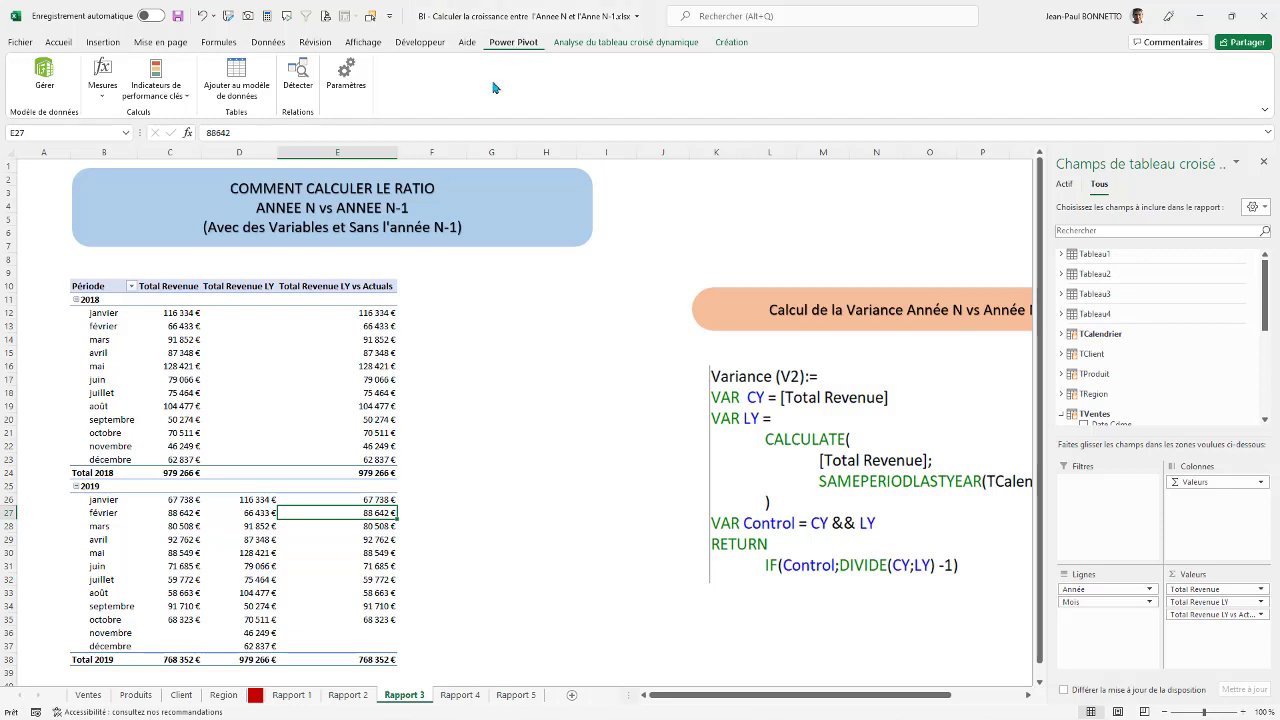
Step: Compare the 2019 monthly amounts of Total Revenue, Total Revenue LY and Total Revenue LY vs Actuals in the pivot table
drag(190, 500, 192, 562)
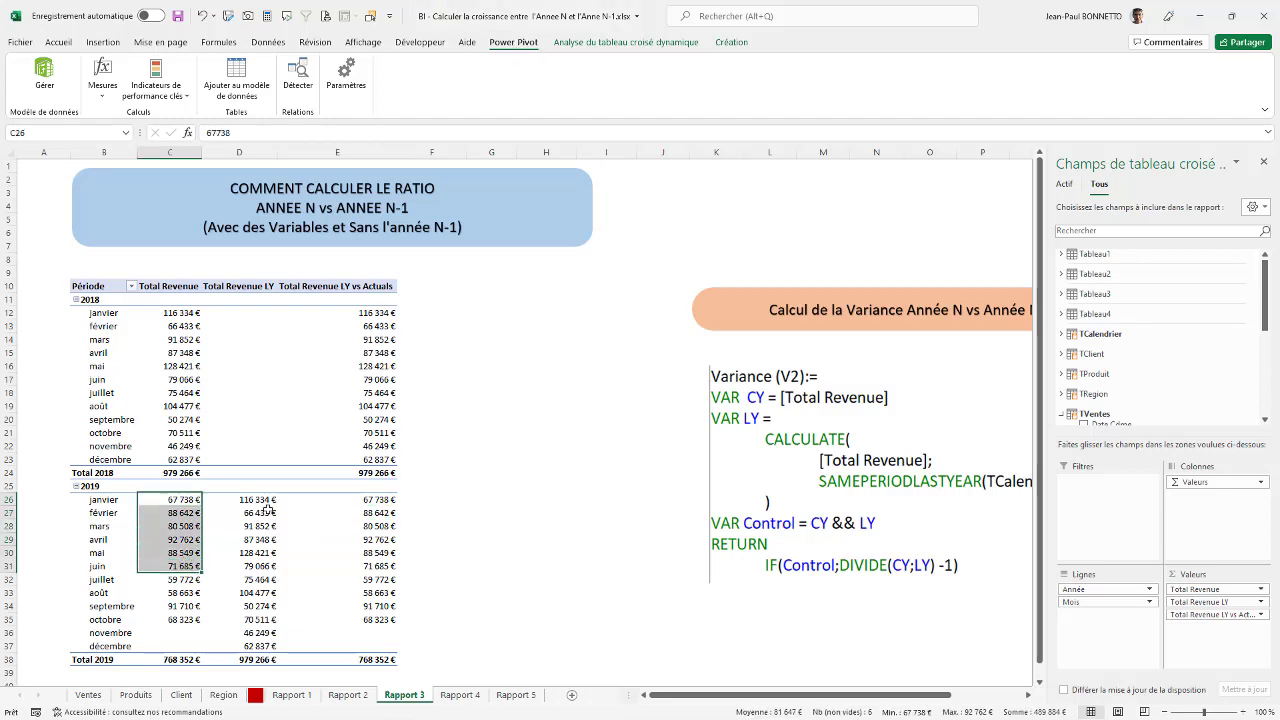
drag(262, 500, 258, 620)
click(379, 504)
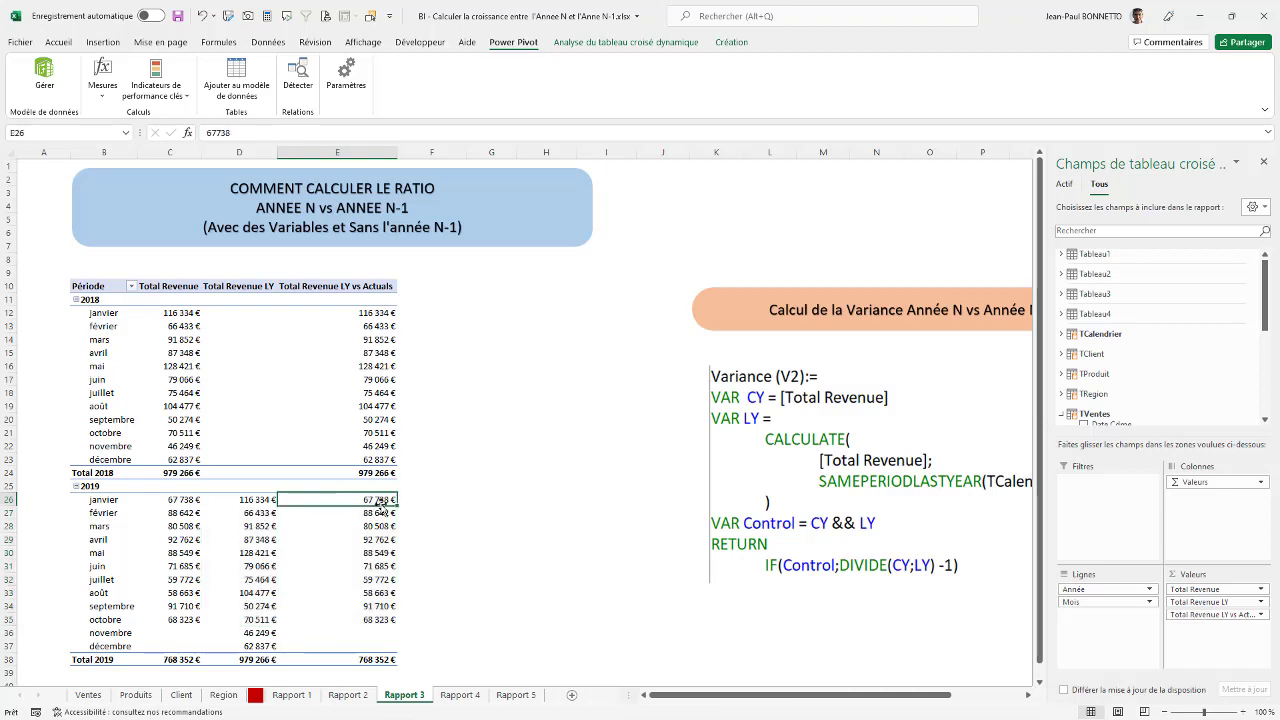
click(184, 499)
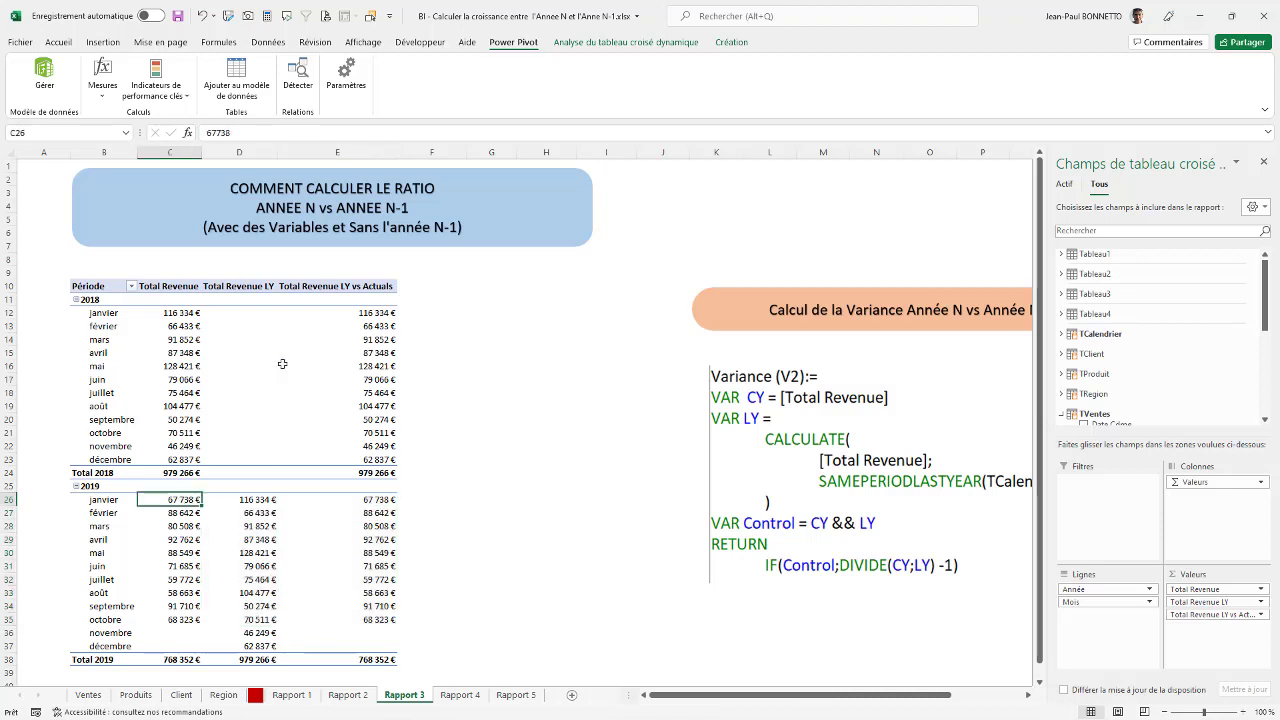
click(378, 512)
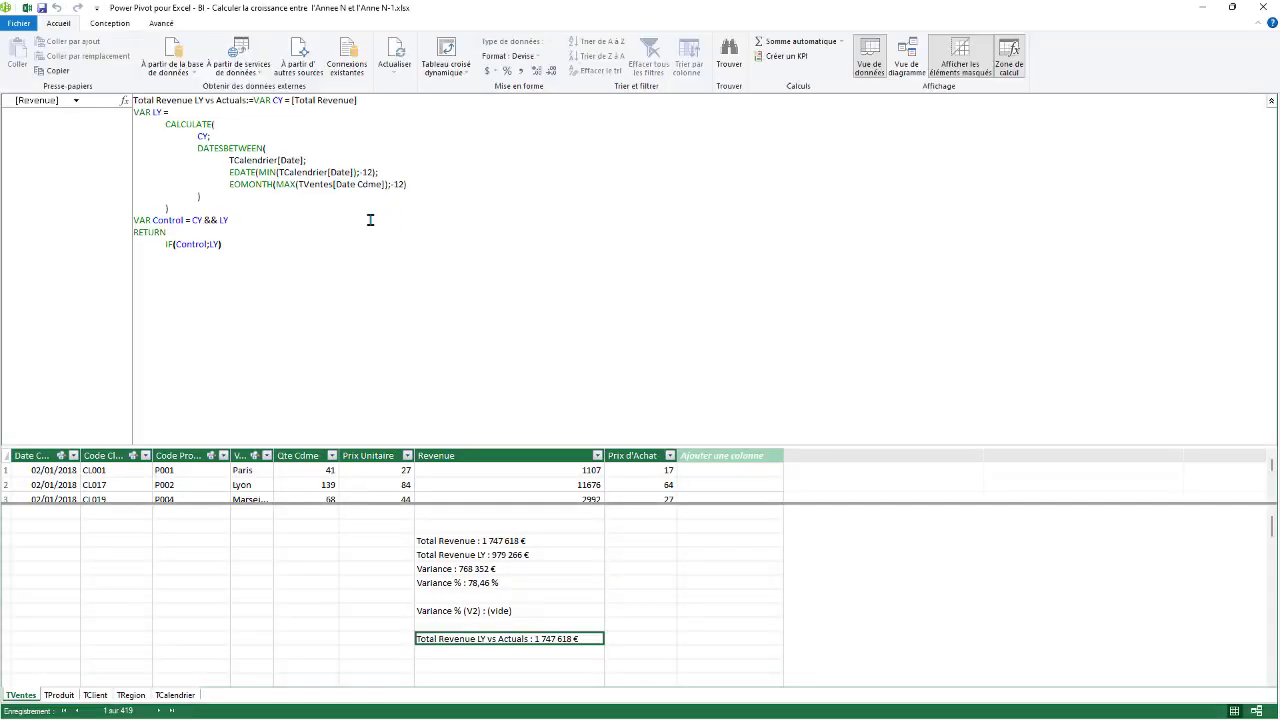
Step: In the Power Pivot window, put VAR CY on its own line and replace CY with [Total Revenue] as the CALCULATE expression of Total Revenue LY vs Actuals
scroll(294, 263, up, 3)
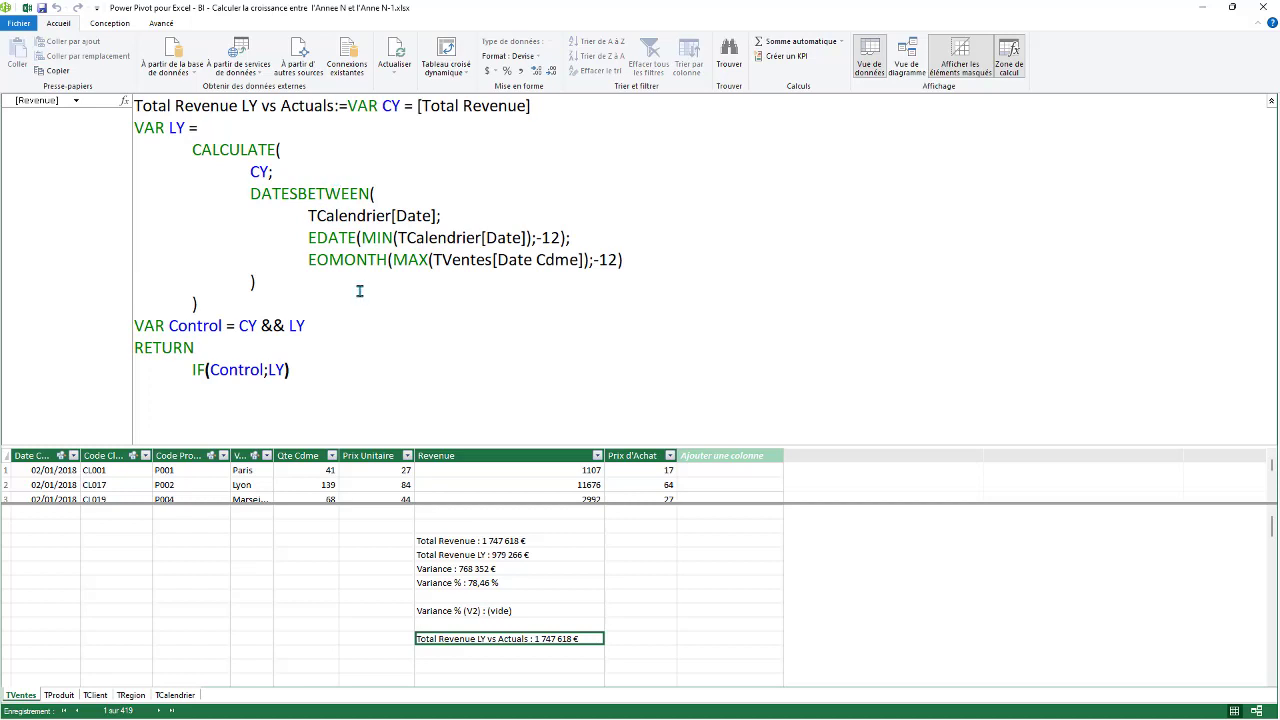
click(348, 105)
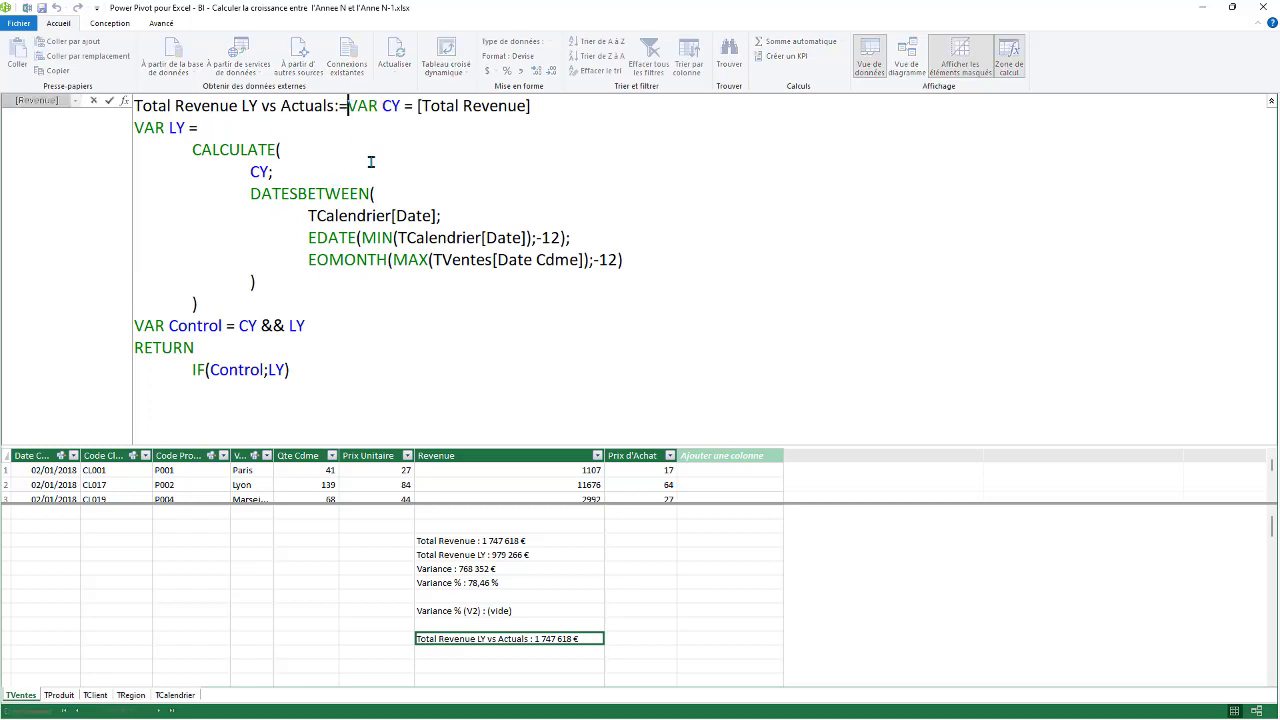
key(shift+Return)
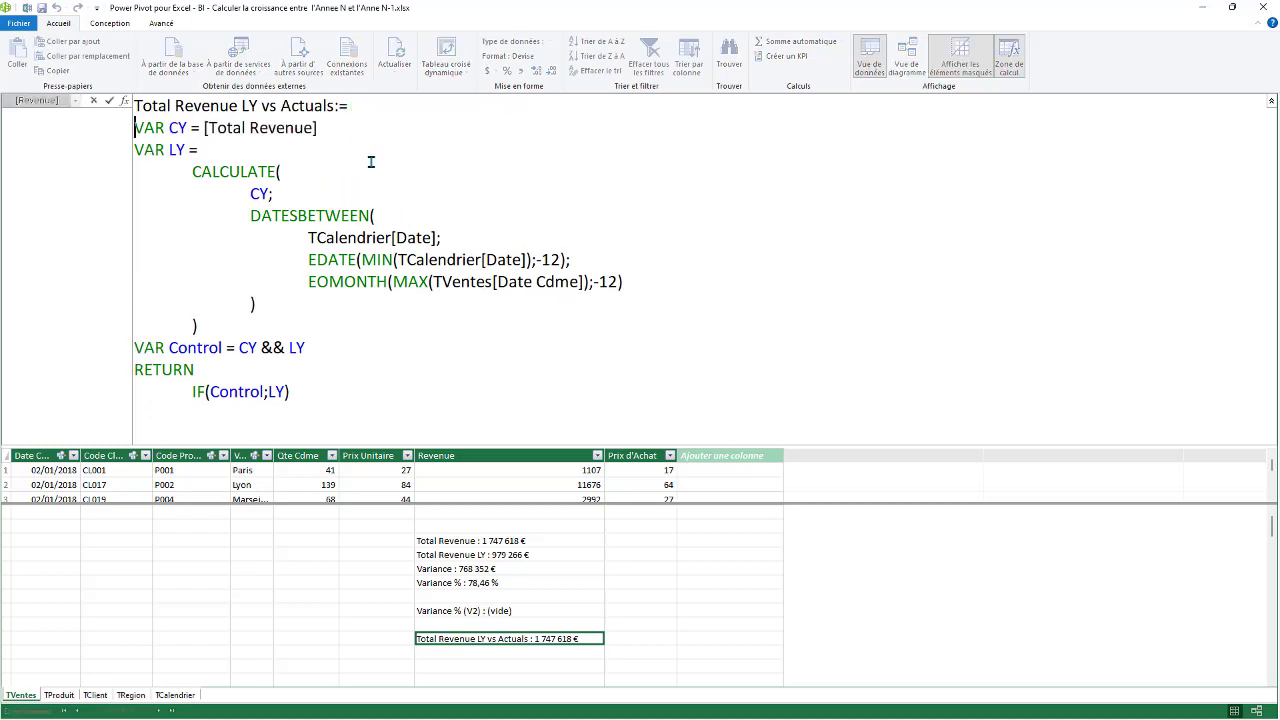
click(268, 194)
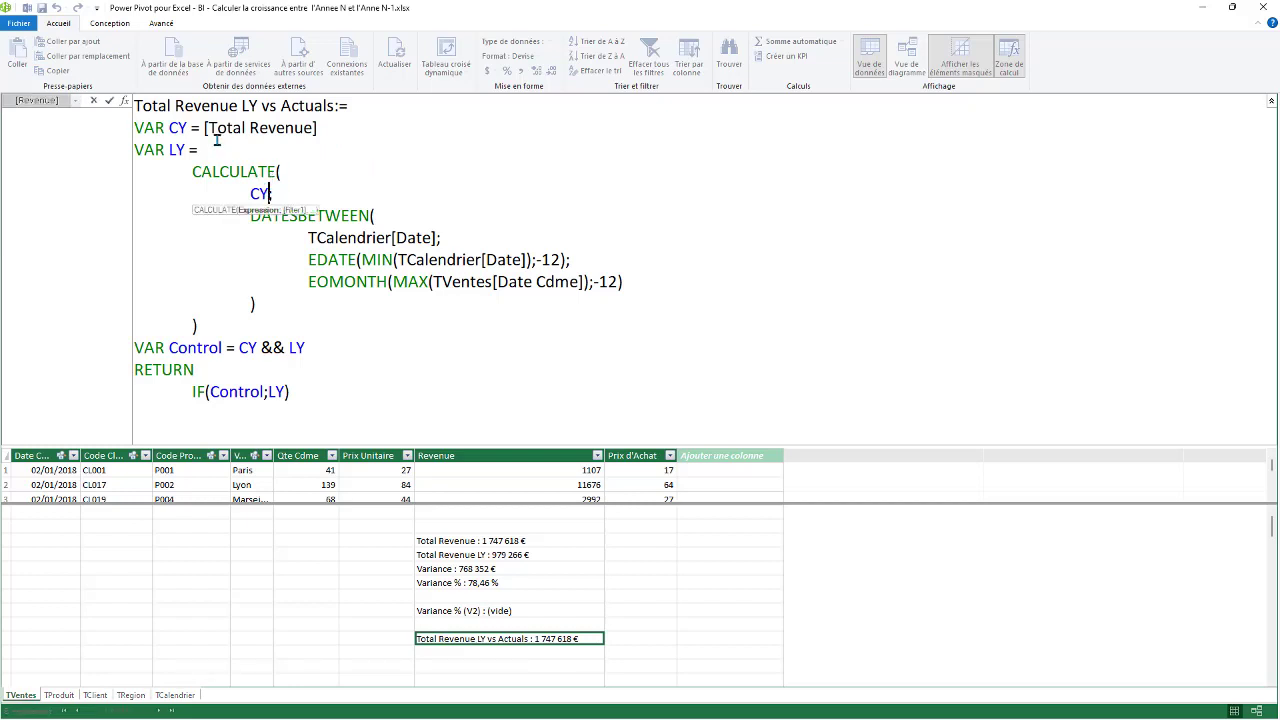
text(;)
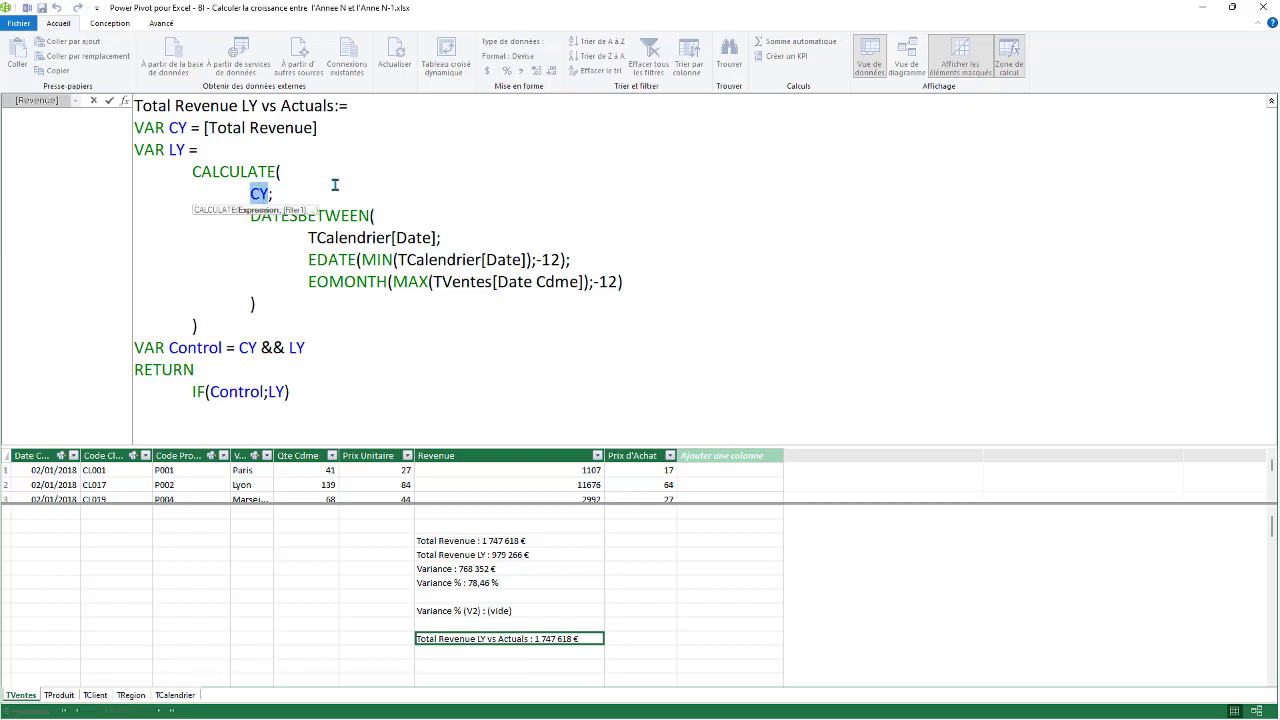
text(tot;)
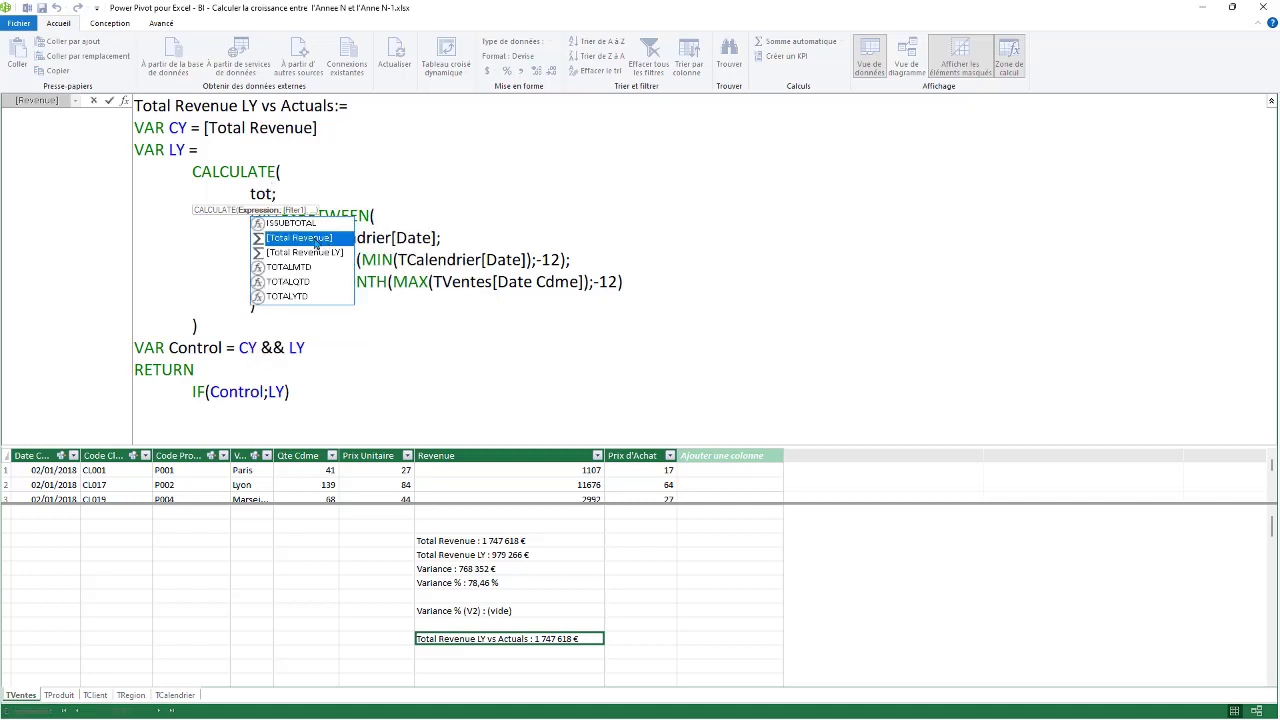
double_click(316, 241)
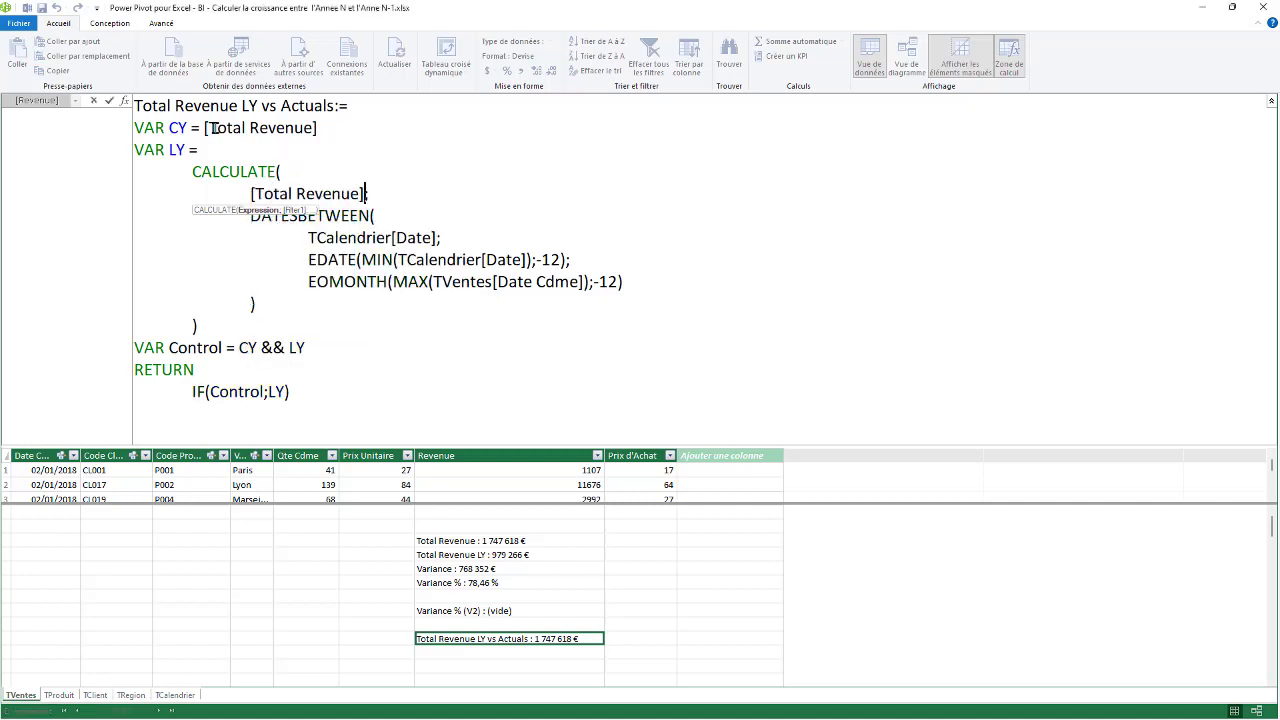
text(;)
Step: Commit the edited Total Revenue LY vs Actuals formula and close the Power Pivot window to return to the workbook
click(258, 347)
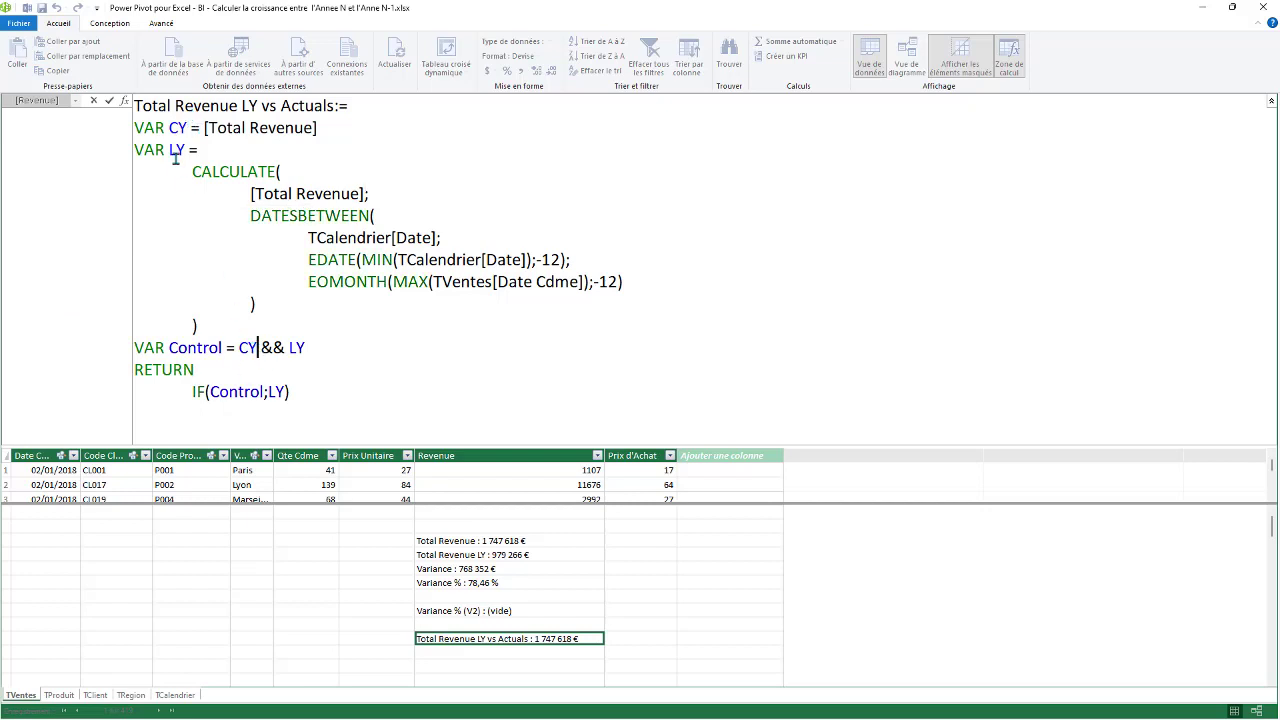
click(323, 397)
key(Return)
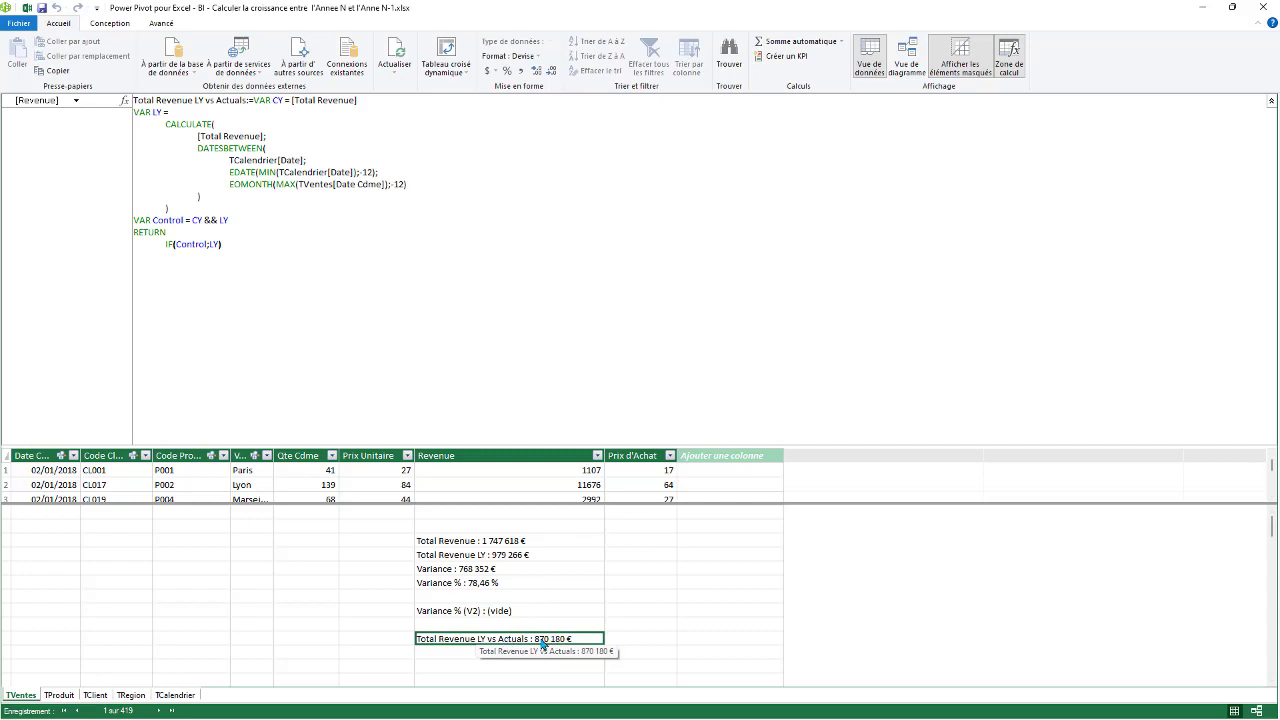
click(1263, 7)
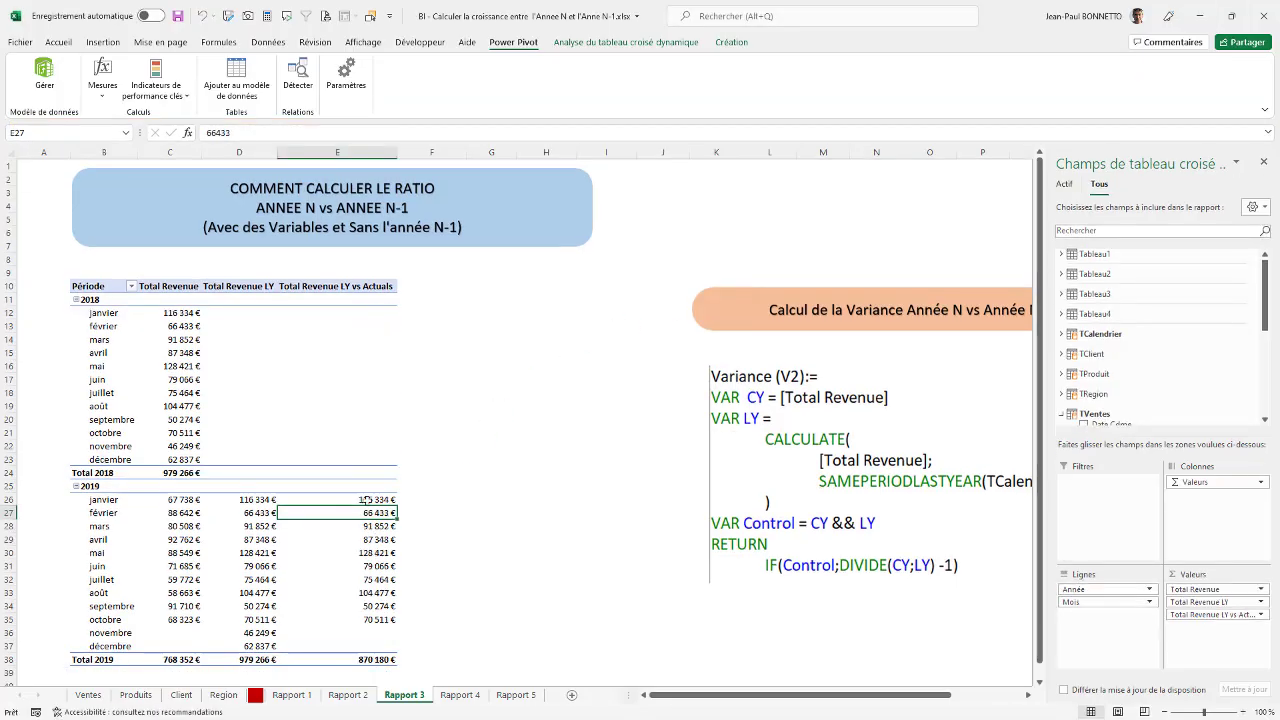
Step: Check the 2019 months and total of Total Revenue LY vs Actuals against Total Revenue LY, including November and December
drag(366, 500, 388, 622)
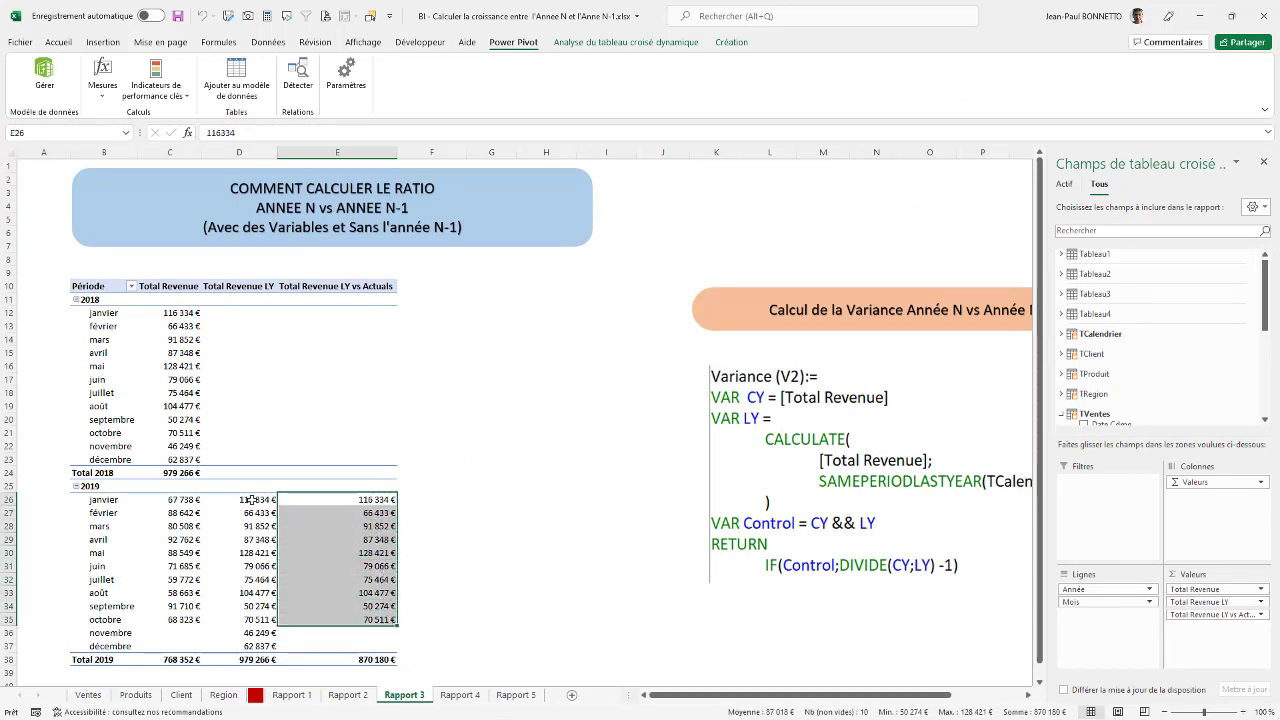
drag(250, 500, 258, 646)
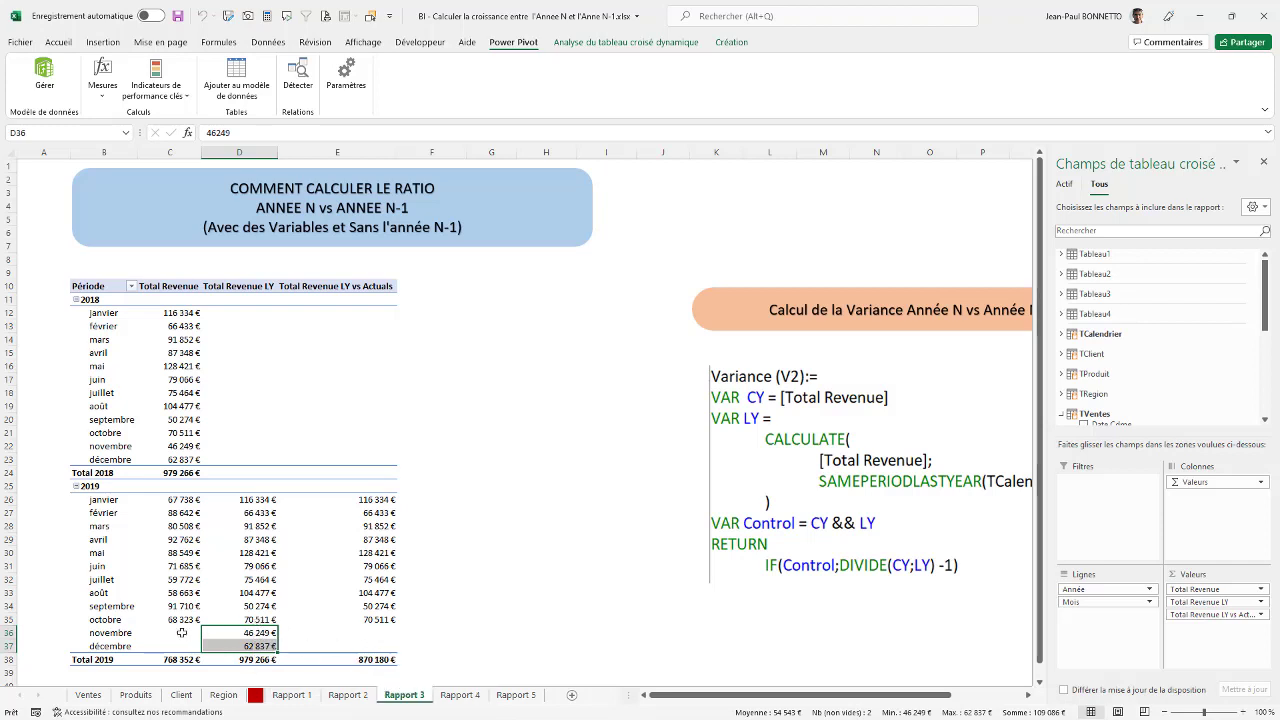
drag(182, 632, 192, 648)
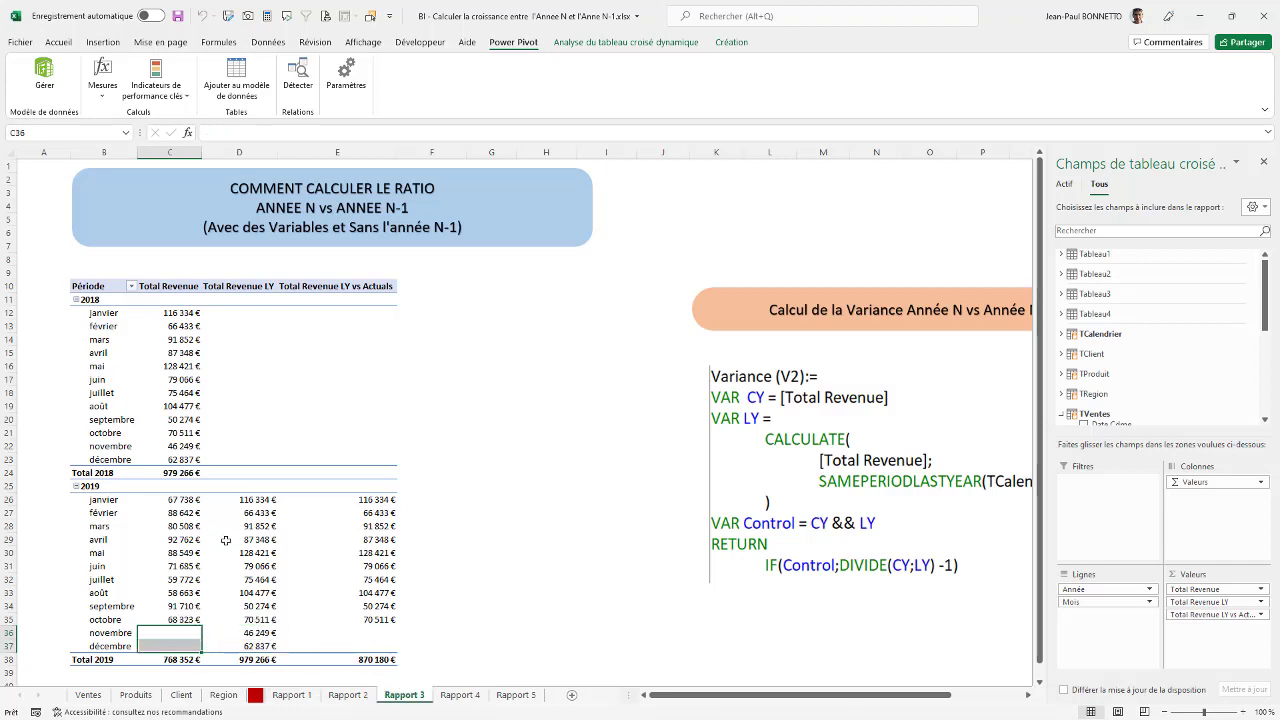
drag(210, 502, 231, 621)
mouse_move(377, 500)
mouse_down()
mouse_move(382, 638)
mouse_move(388, 621)
mouse_move(358, 618)
mouse_move(360, 500)
mouse_up()
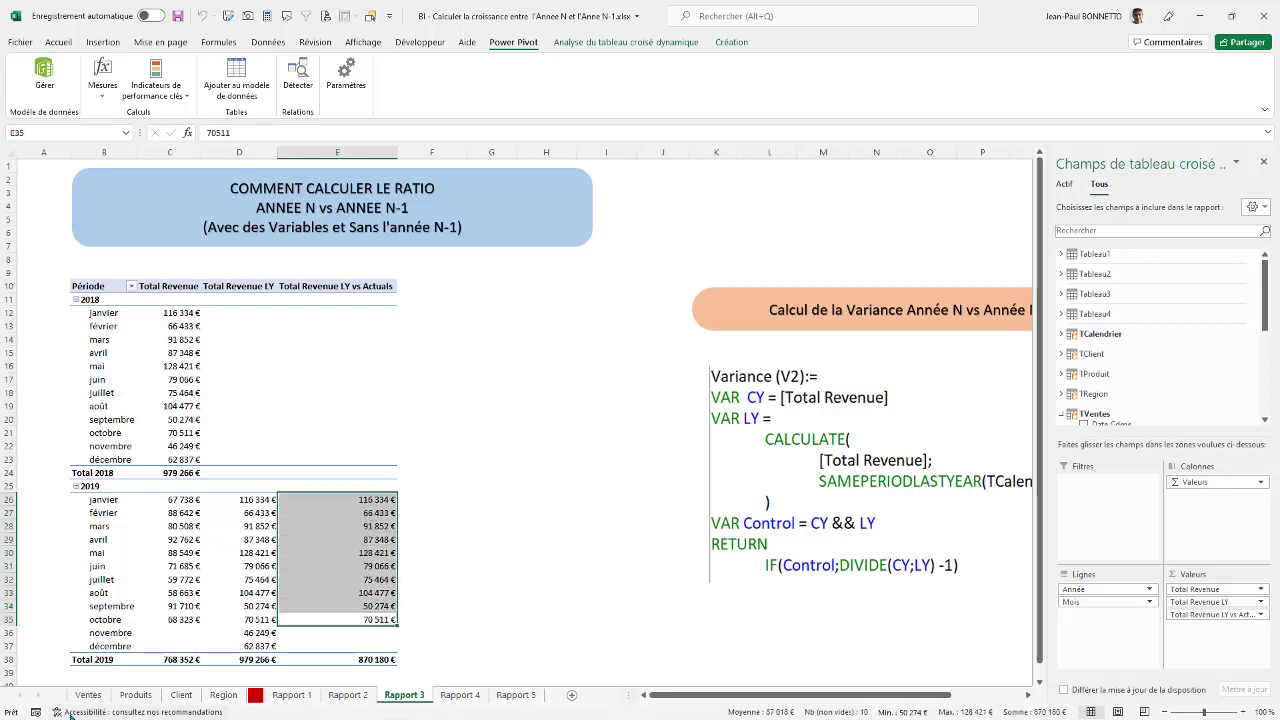
click(373, 657)
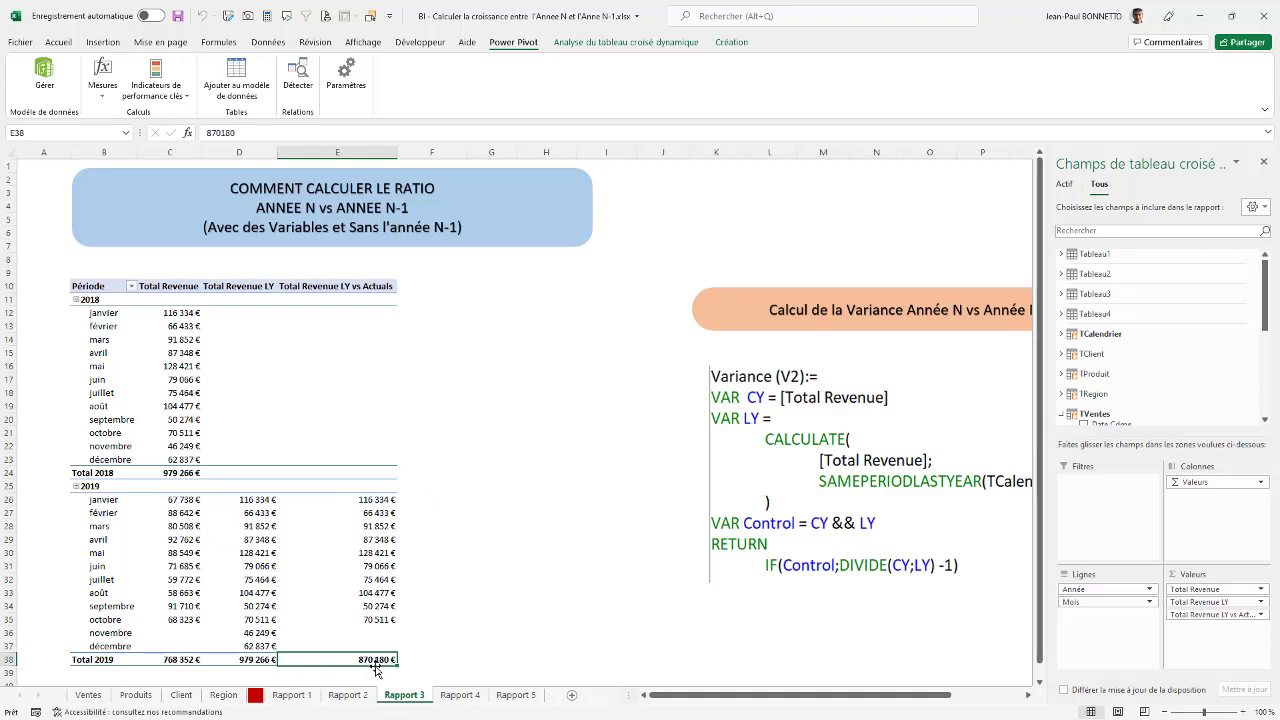
Step: Add the Variance % (V2) measure to the pivot table values after Total Revenue LY vs Actuals
click(364, 525)
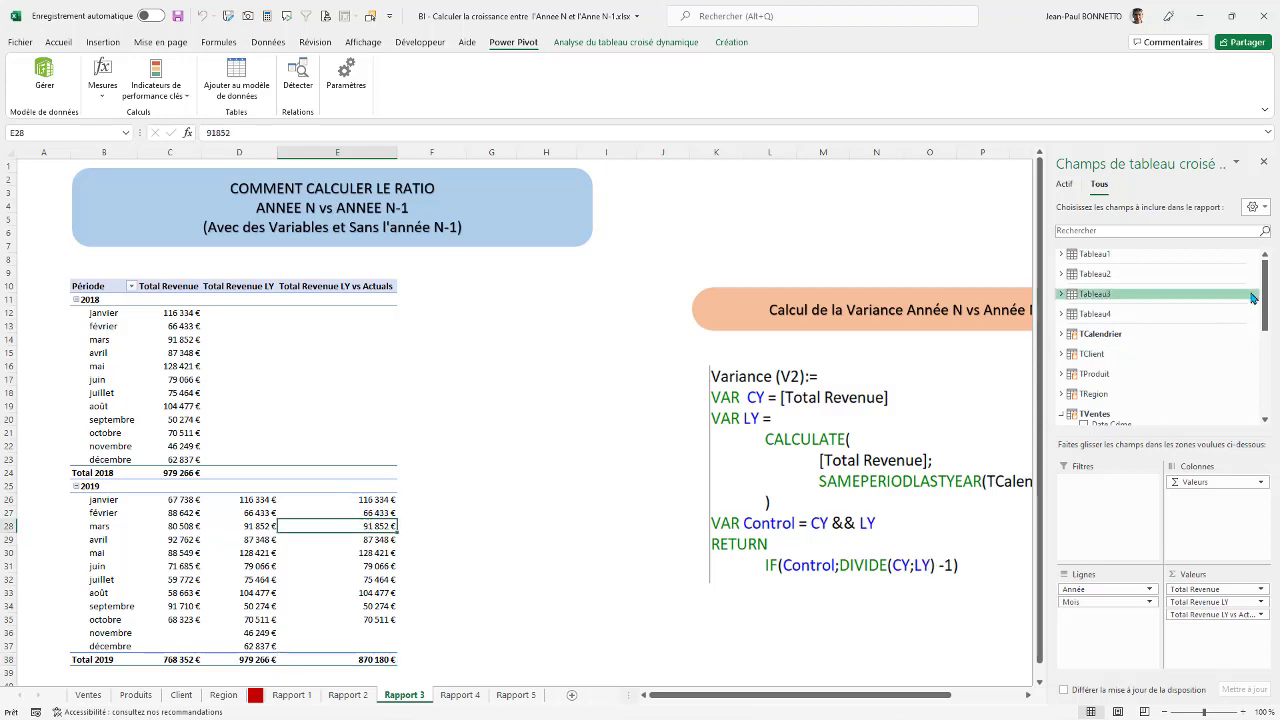
scroll(1255, 290, down, 5)
drag(1189, 392, 1222, 645)
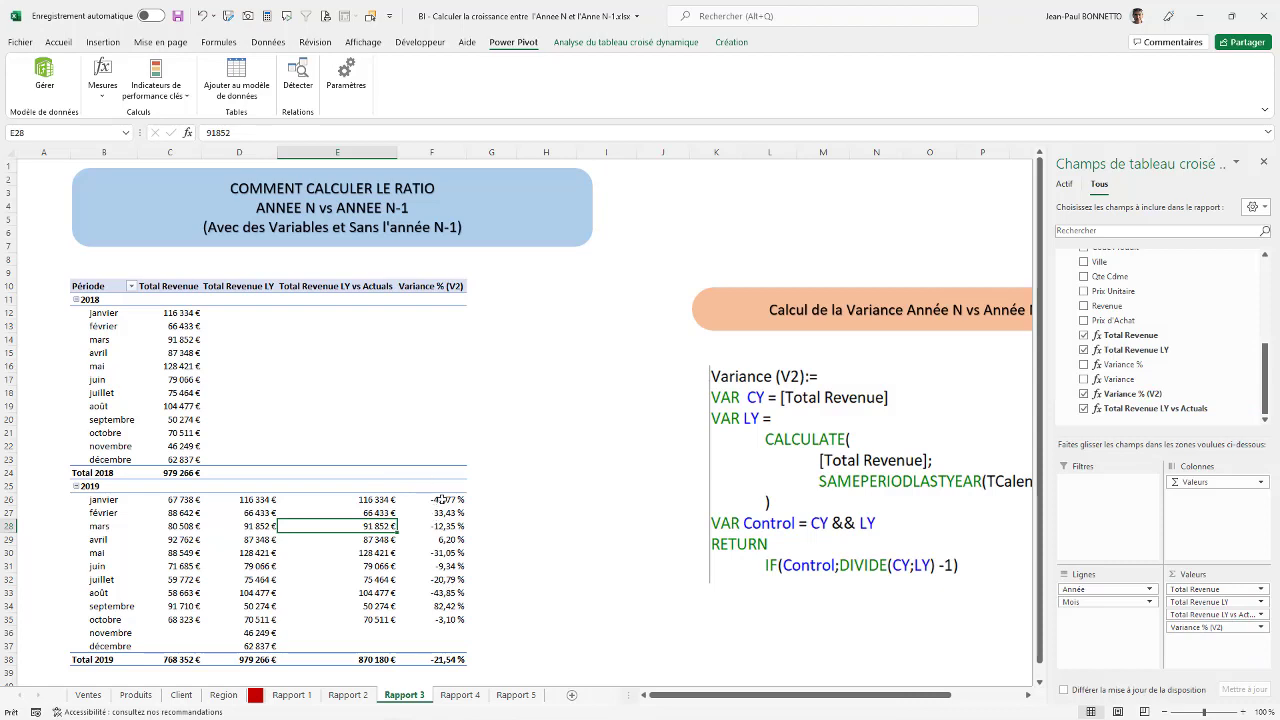
Step: Examine the 2019 monthly and total Variance % (V2) percentages alongside the 2019 revenue total
drag(437, 500, 450, 619)
click(434, 662)
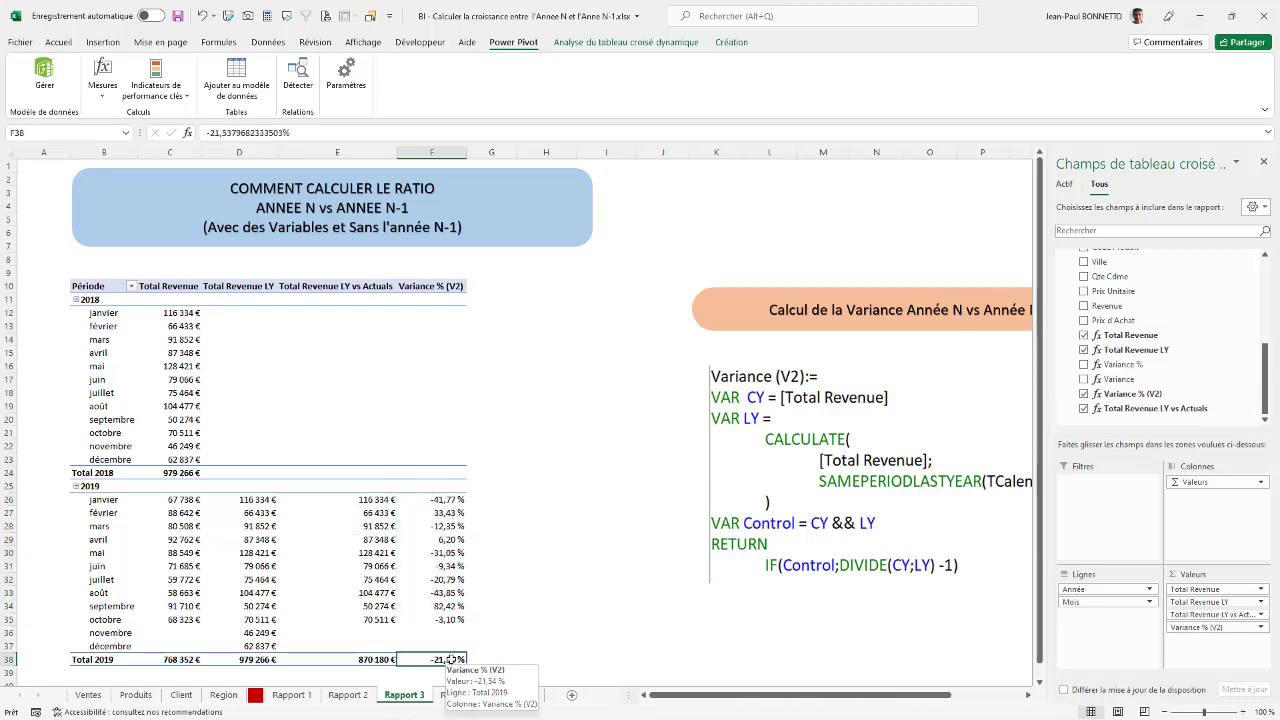
click(449, 621)
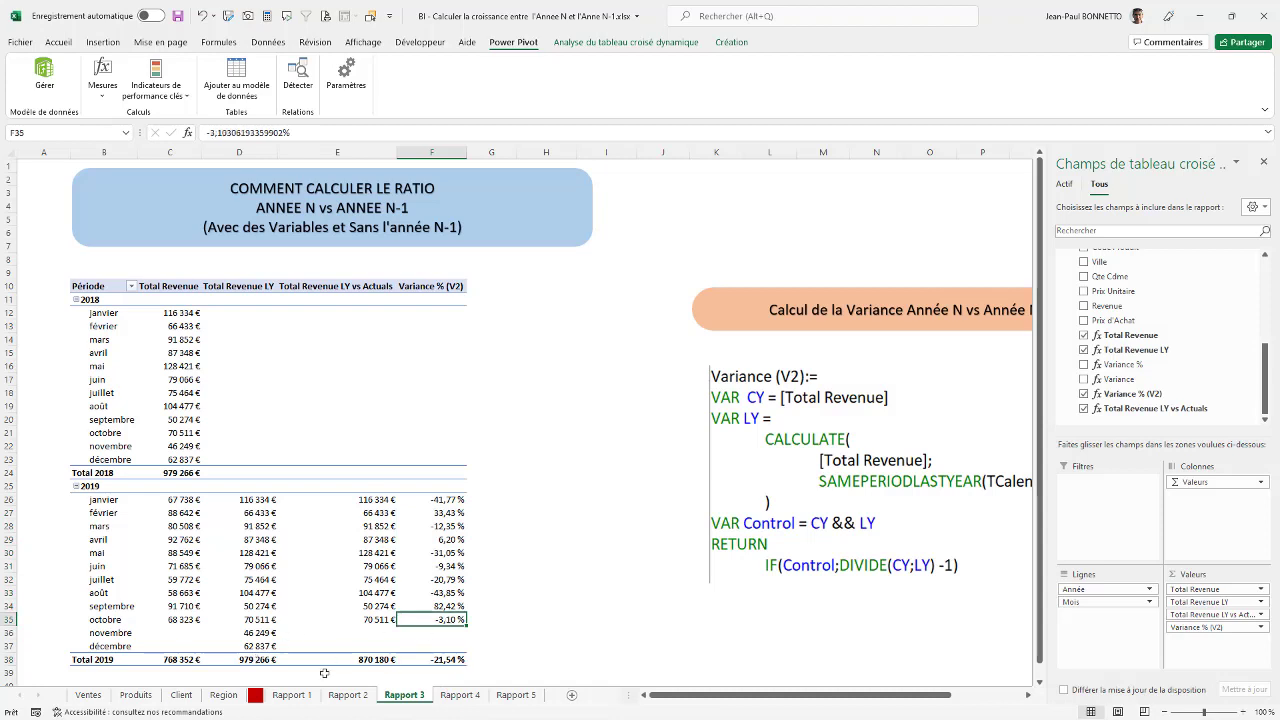
click(172, 661)
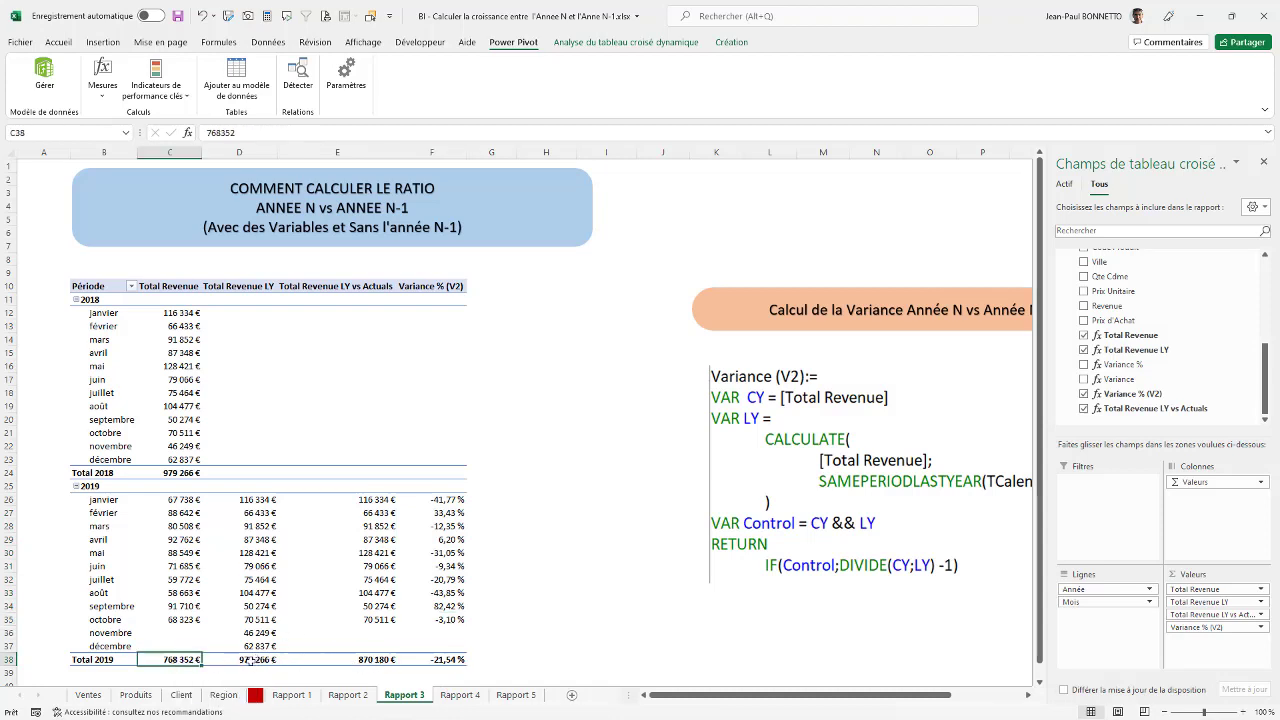
Step: Remove Total Revenue LY from the pivot table values and narrow the Total Revenue LY vs Actuals column slightly
click(258, 527)
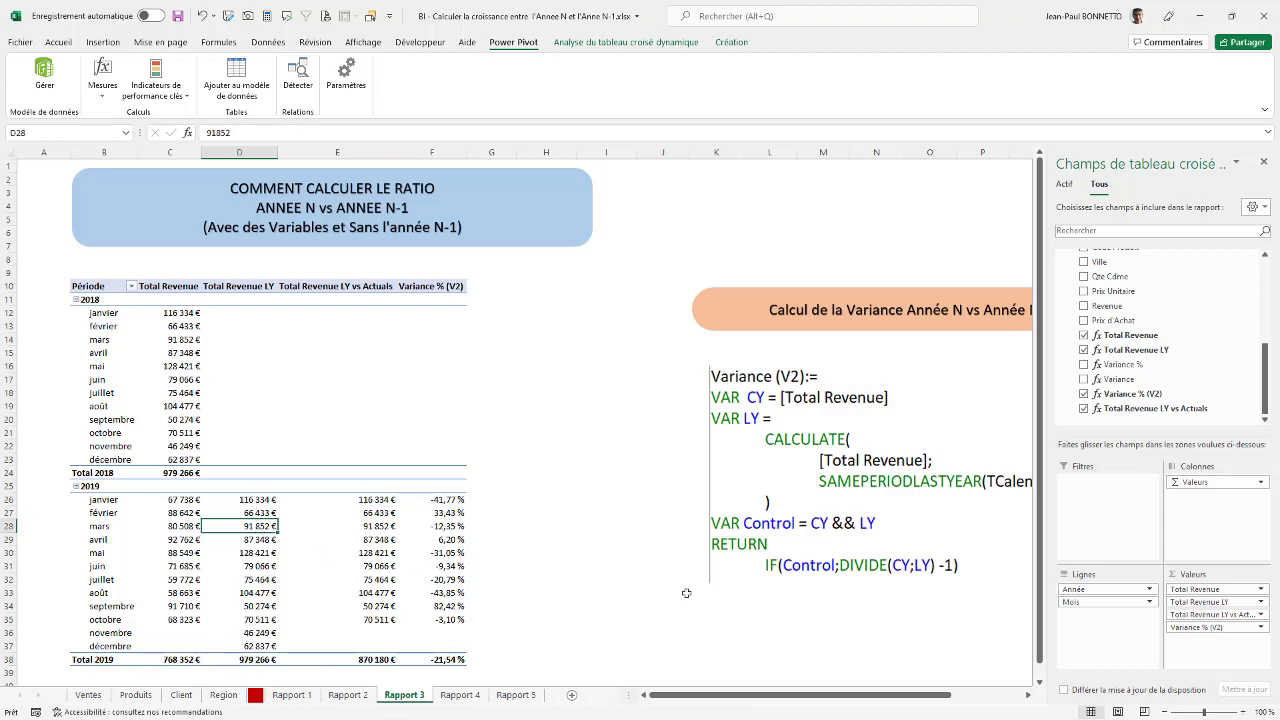
drag(1214, 612, 840, 622)
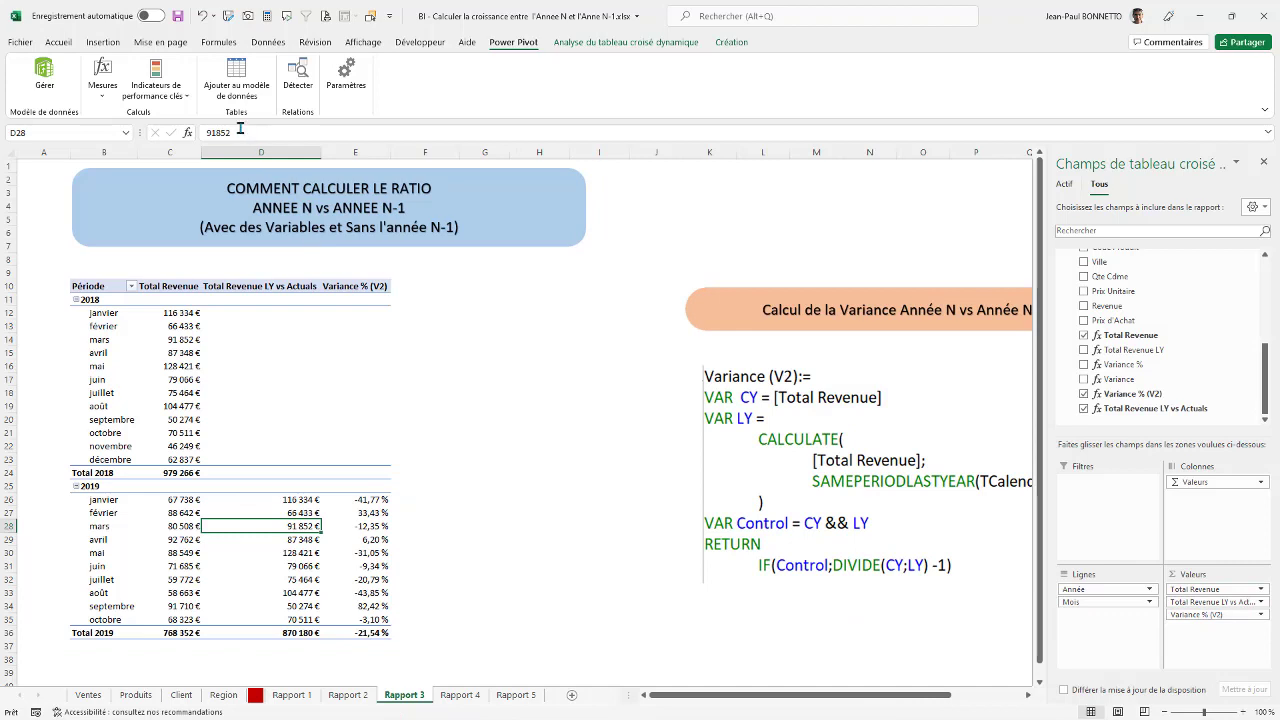
drag(322, 158, 392, 153)
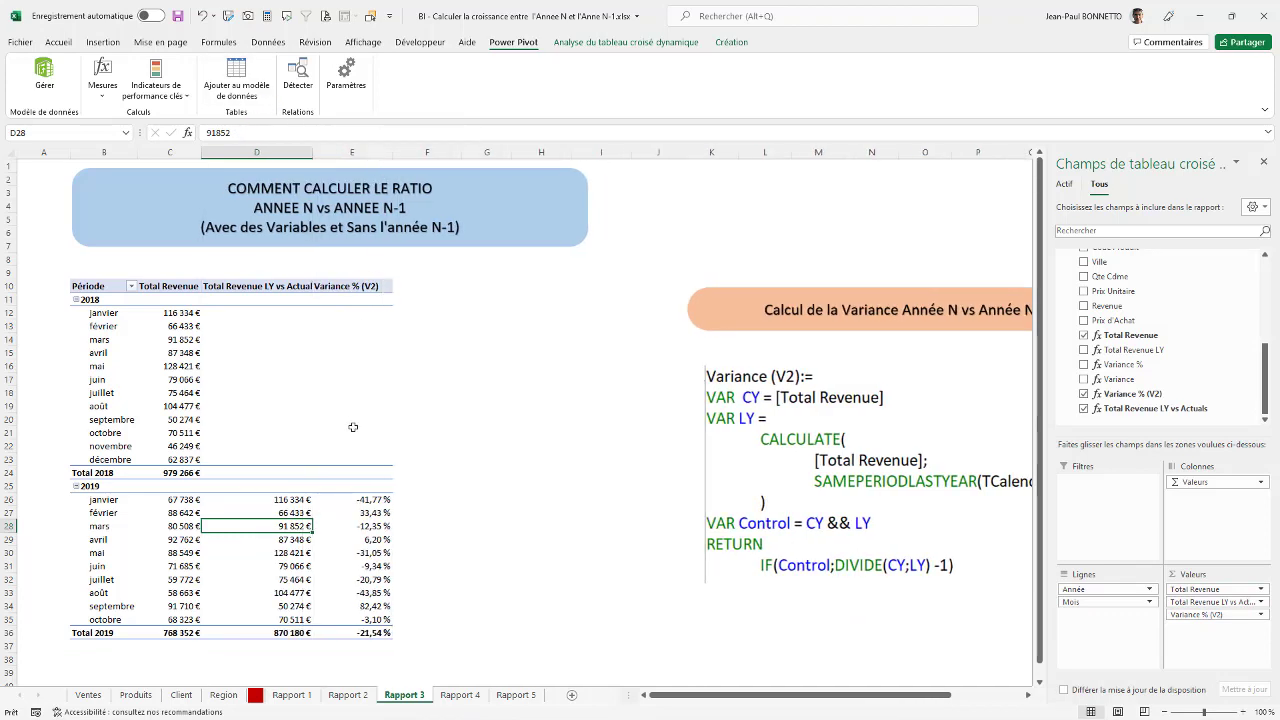
Step: Review which 2019 months the pivot table lists and their Total Revenue LY vs Actuals amounts
drag(278, 502, 250, 602)
click(121, 620)
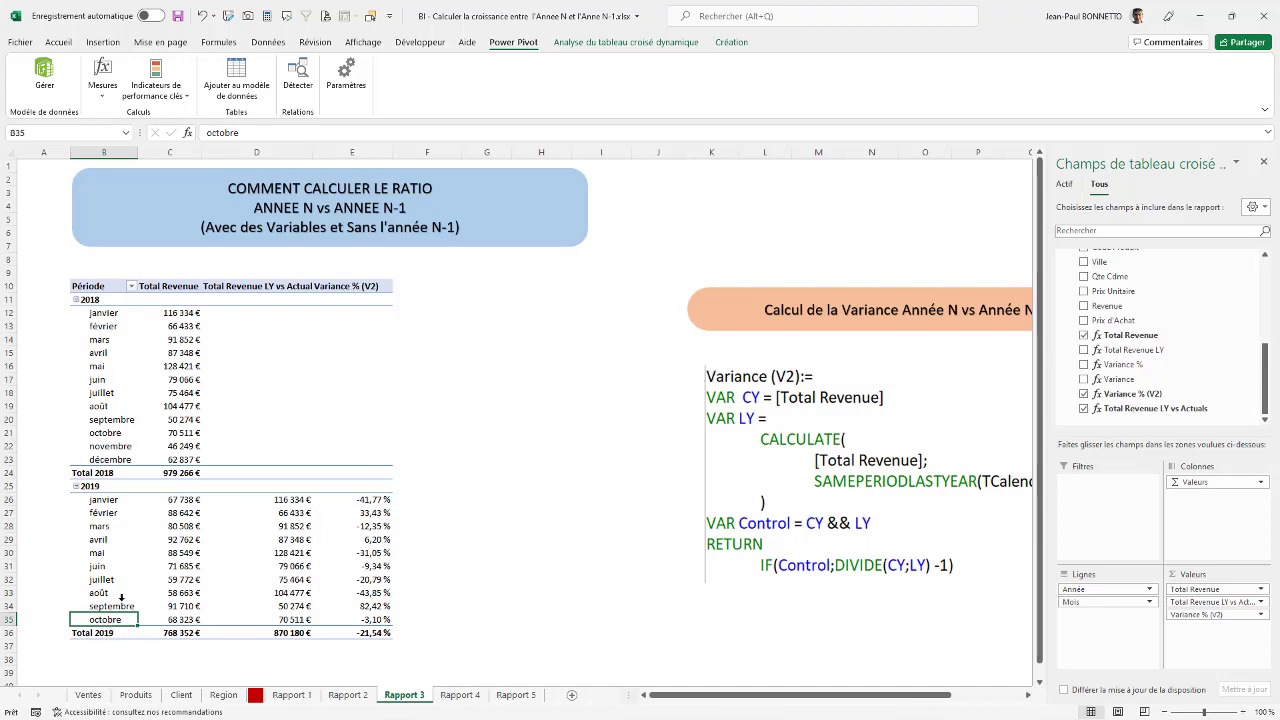
drag(112, 500, 112, 622)
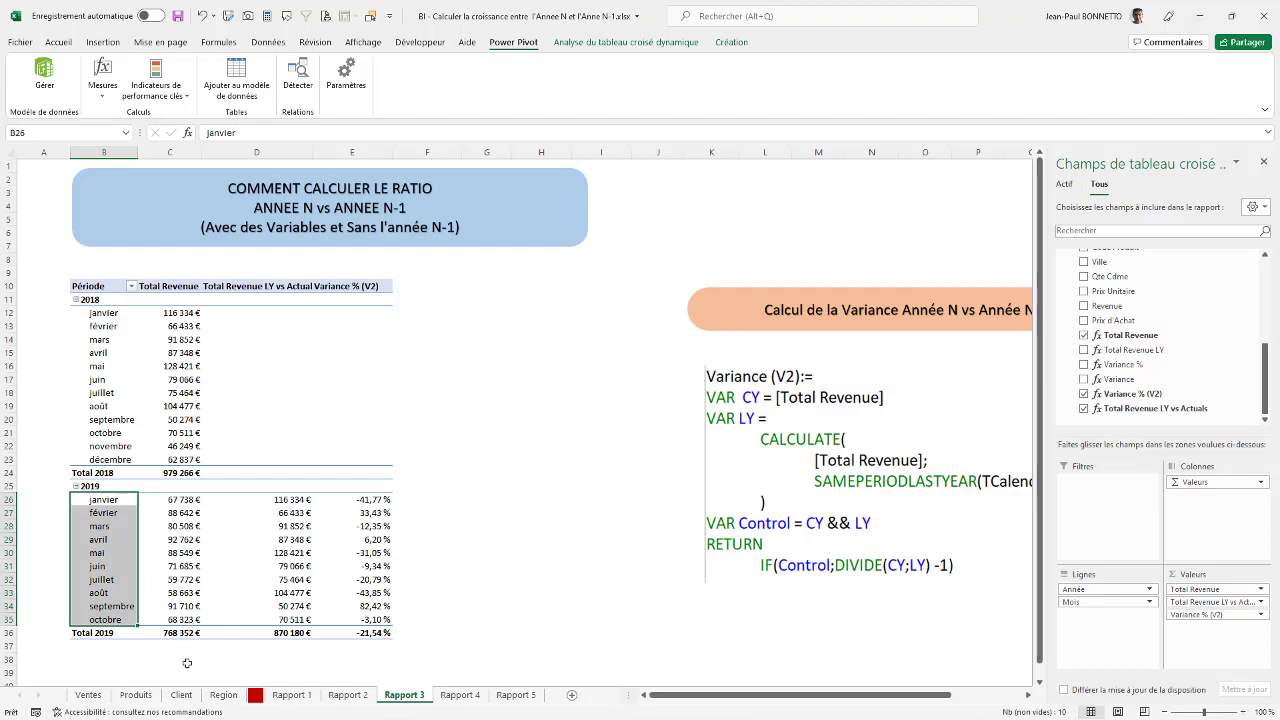
Step: On the Ventes sheet, move the November 2019 rows L421:S429 to A421 at the end of the sales table, and return to Rapport 3
click(88, 694)
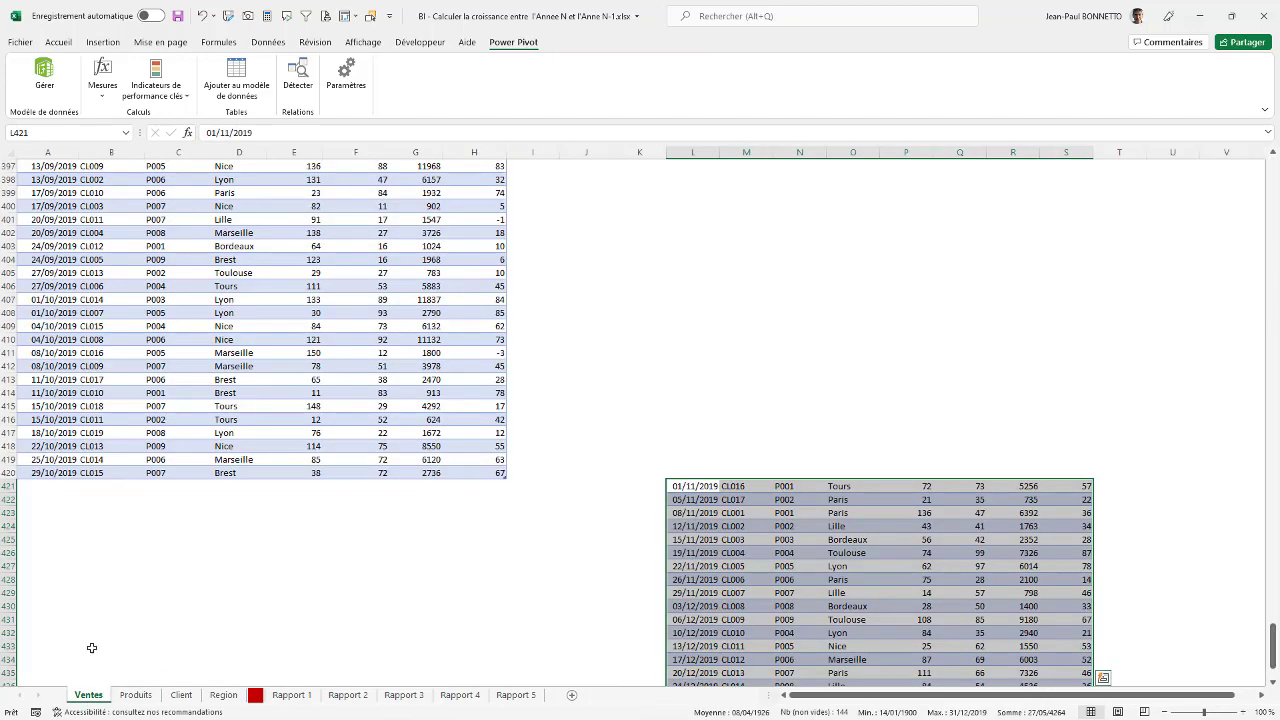
drag(686, 486, 1068, 585)
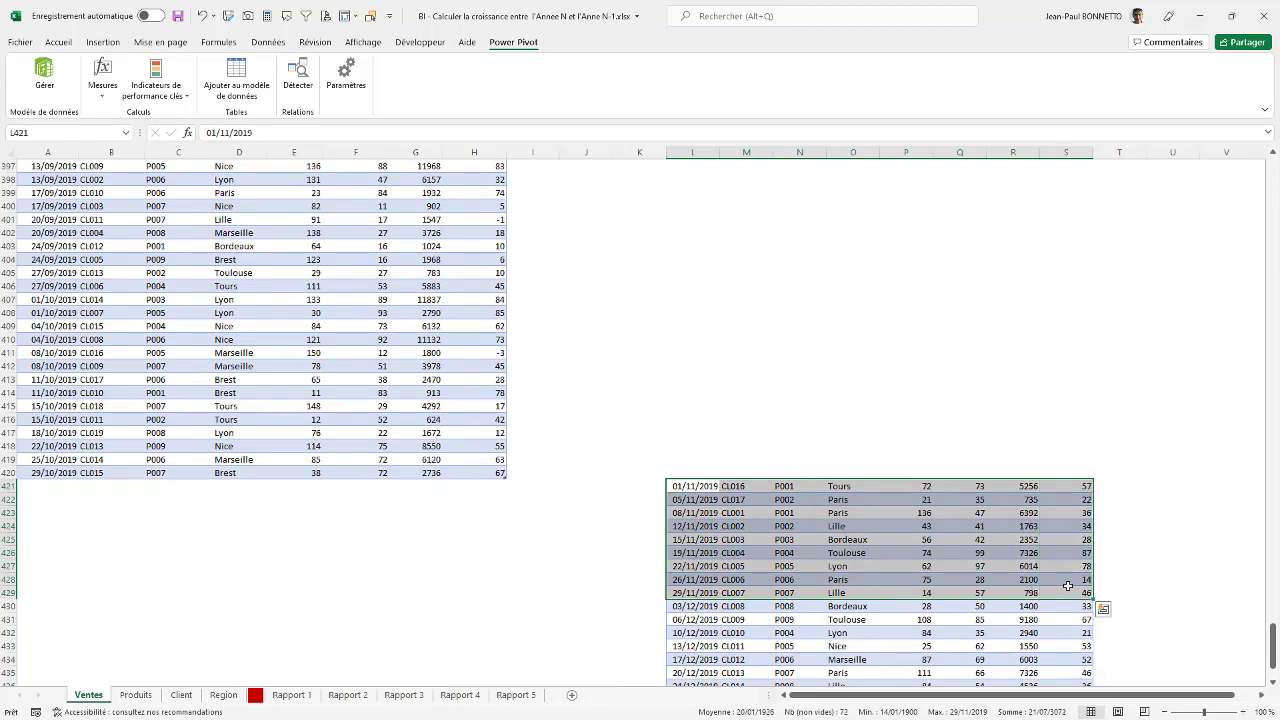
key(ctrl+c)
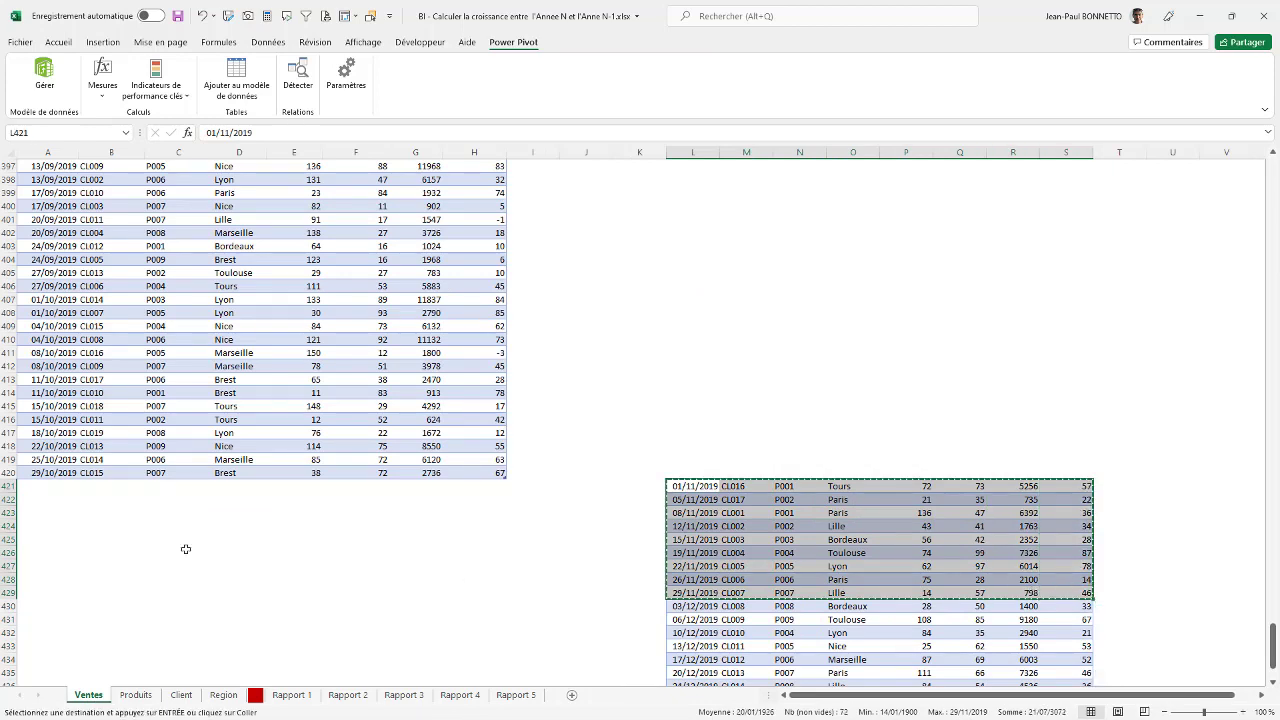
click(49, 487)
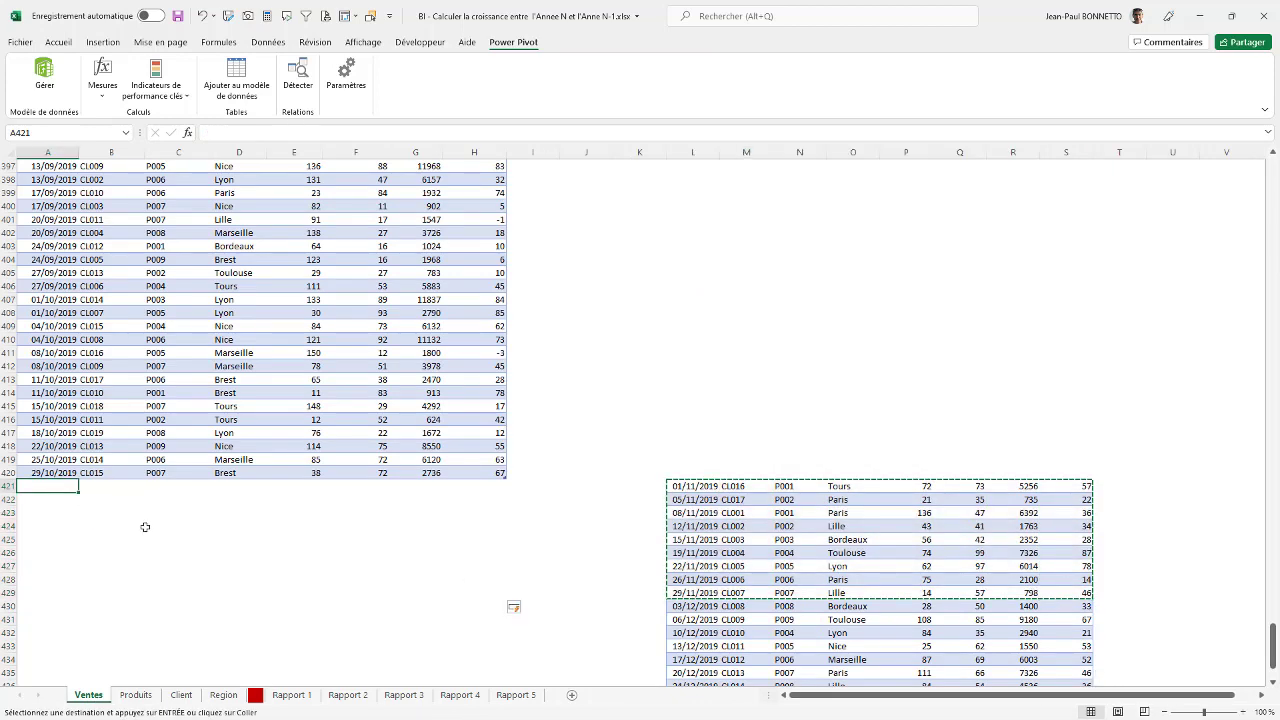
key(ctrl+v)
click(160, 368)
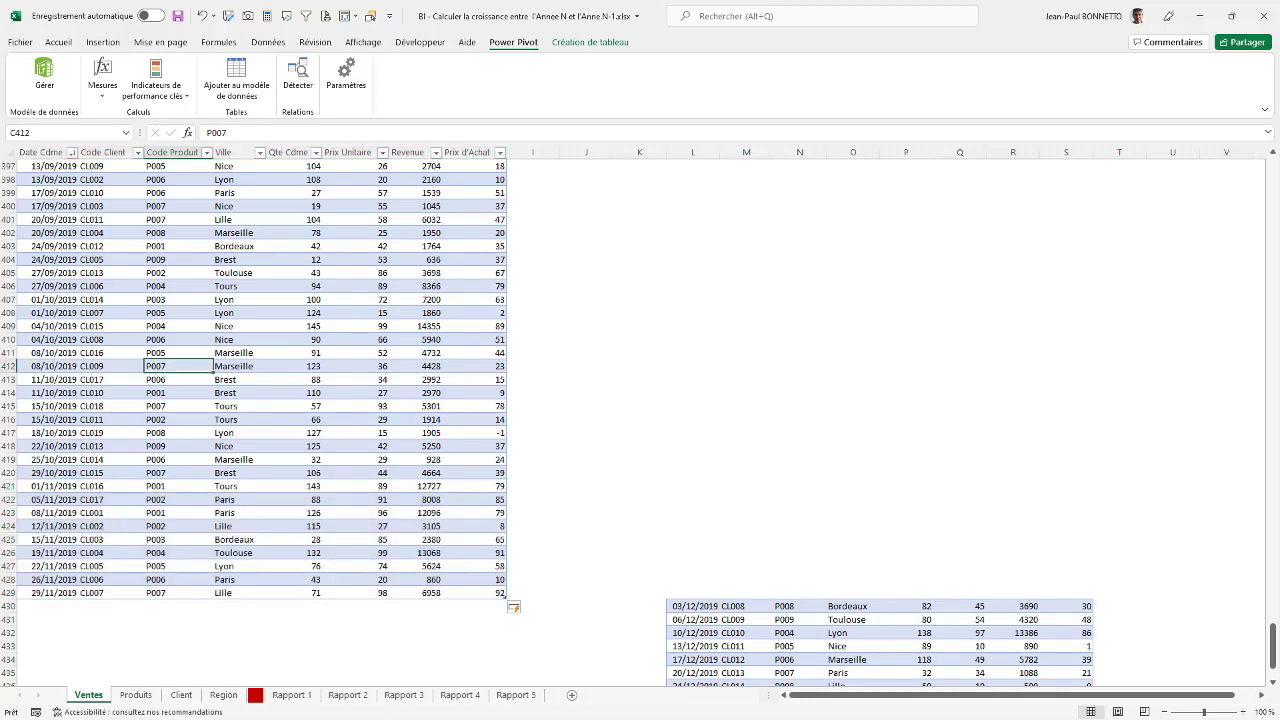
click(418, 697)
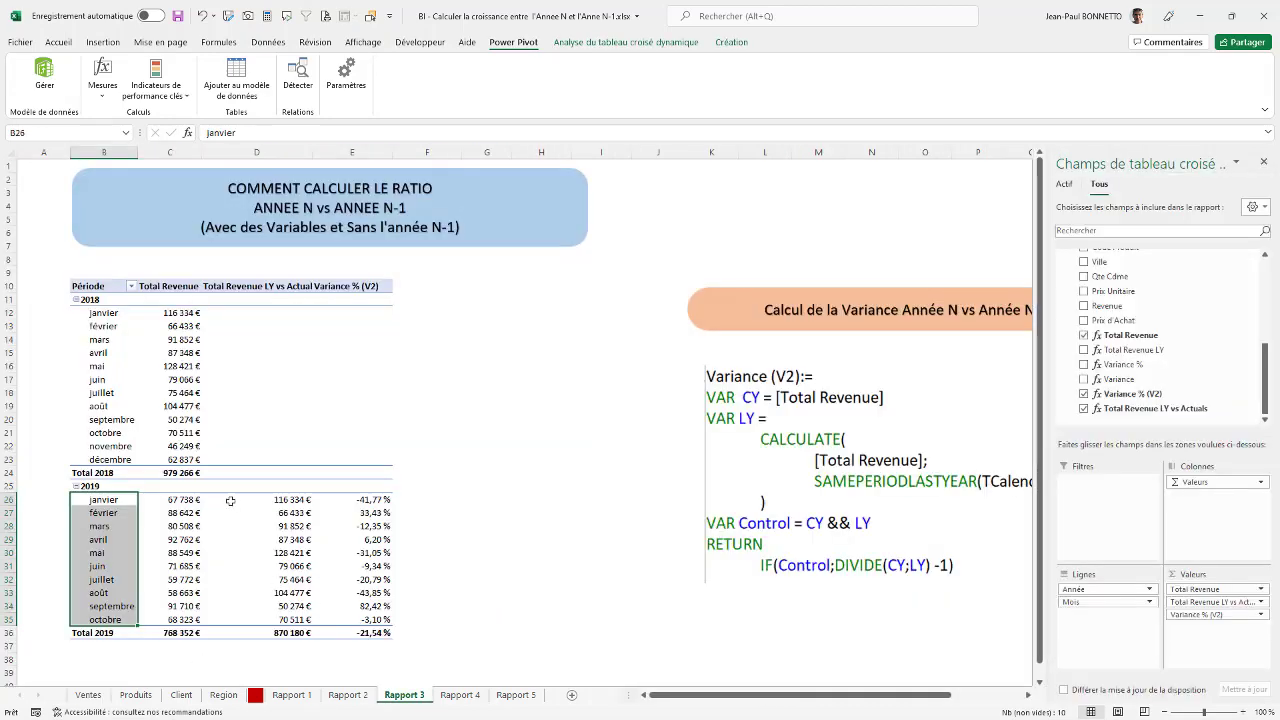
Step: Refresh the Rapport 3 pivot table so it includes the November 2019 sales rows
click(184, 528)
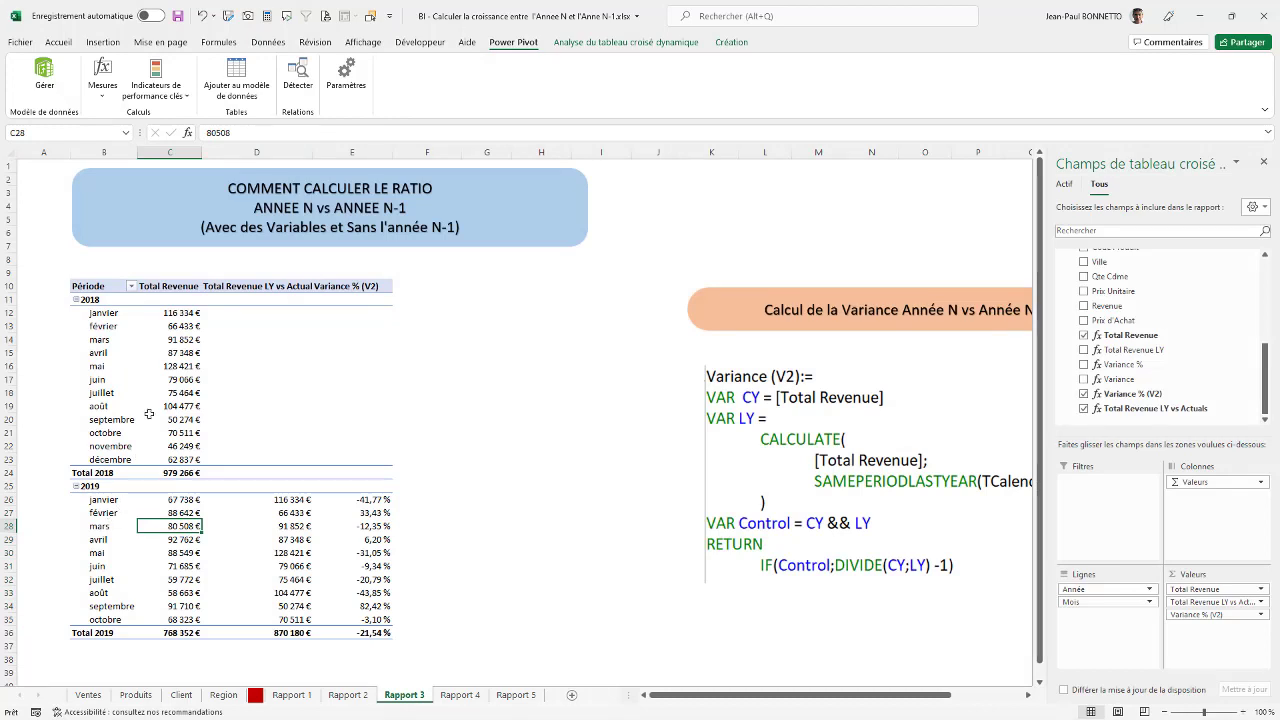
right_click(174, 350)
click(232, 417)
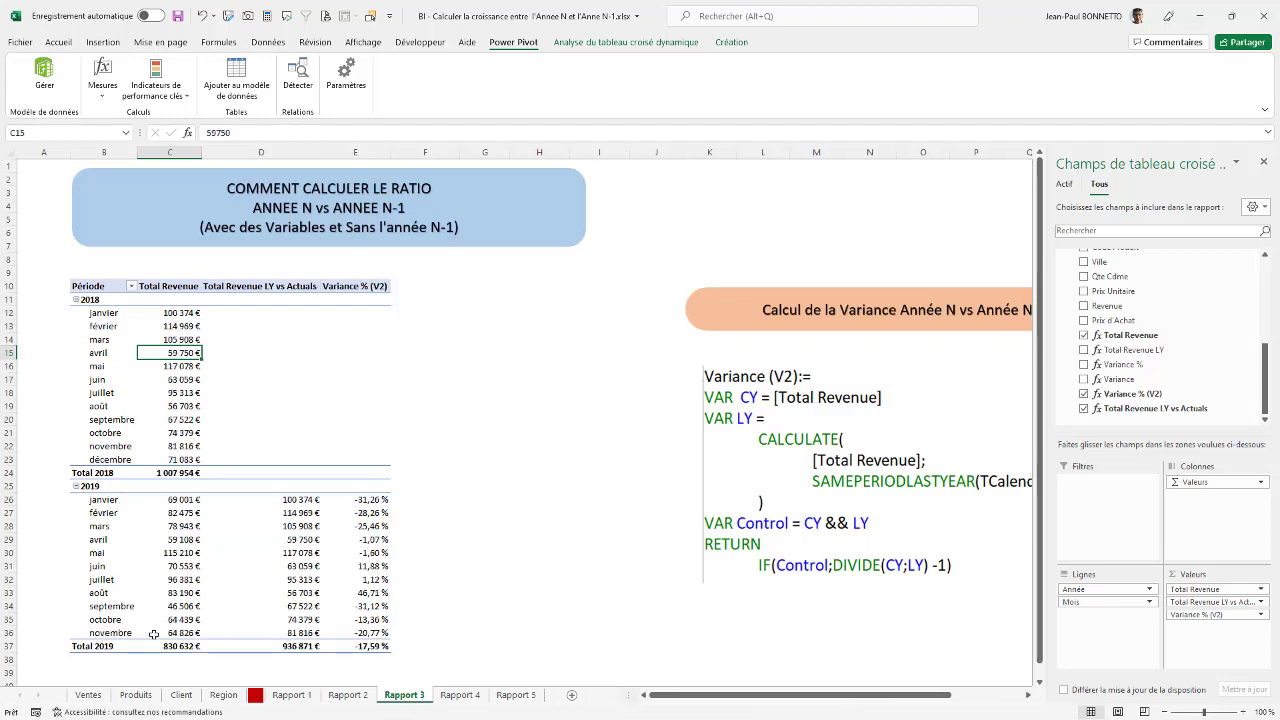
Step: Examine November 2019's Total Revenue LY vs Actuals and the Variance % (V2) values from January to November 2019
click(289, 633)
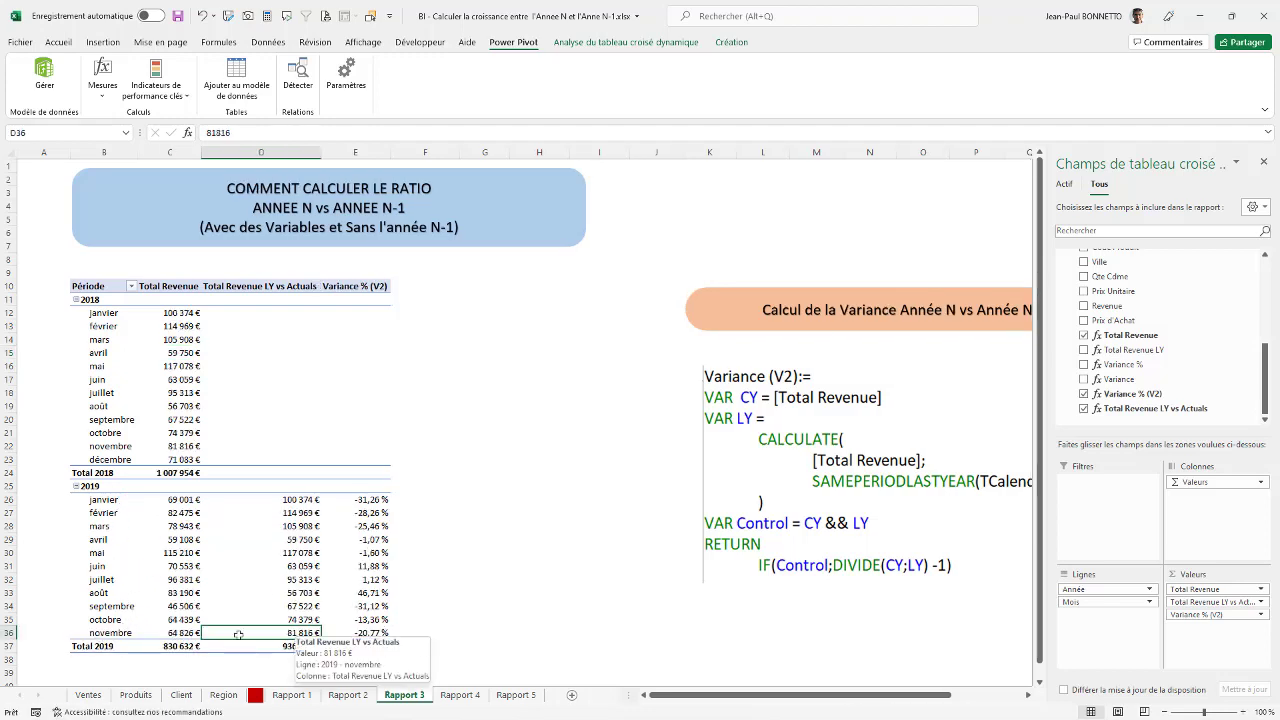
click(362, 633)
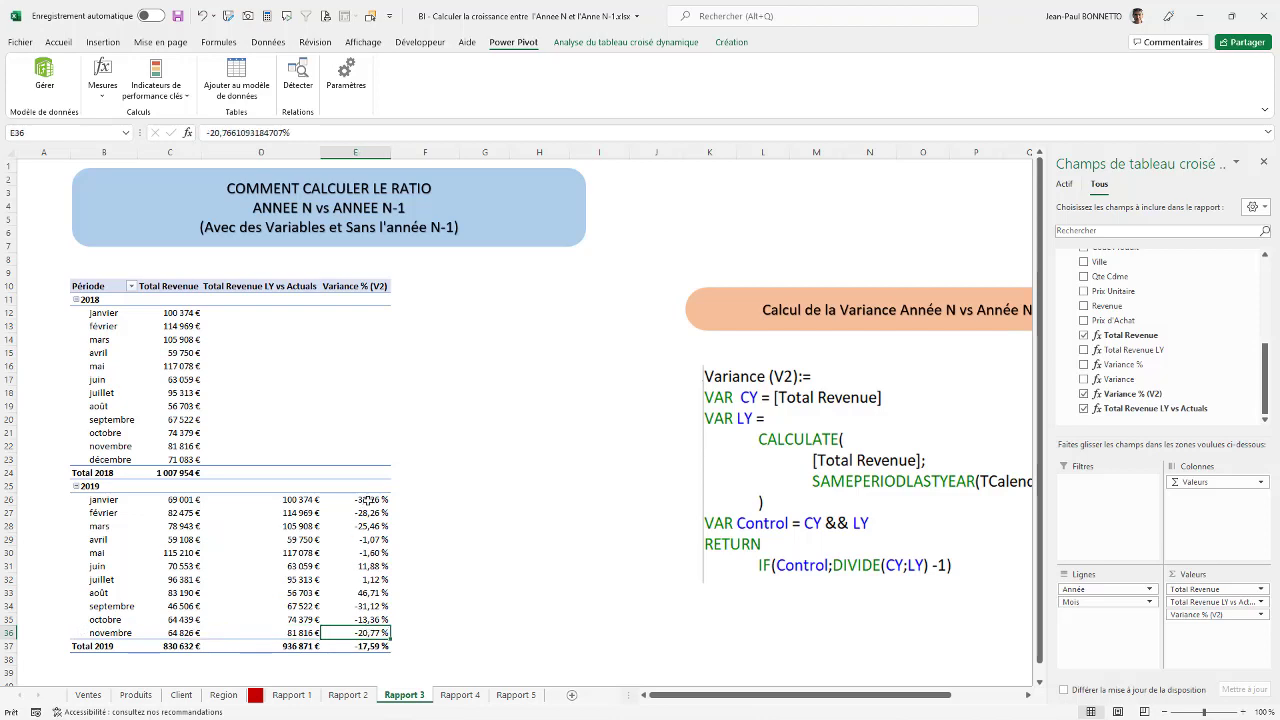
drag(368, 499, 362, 633)
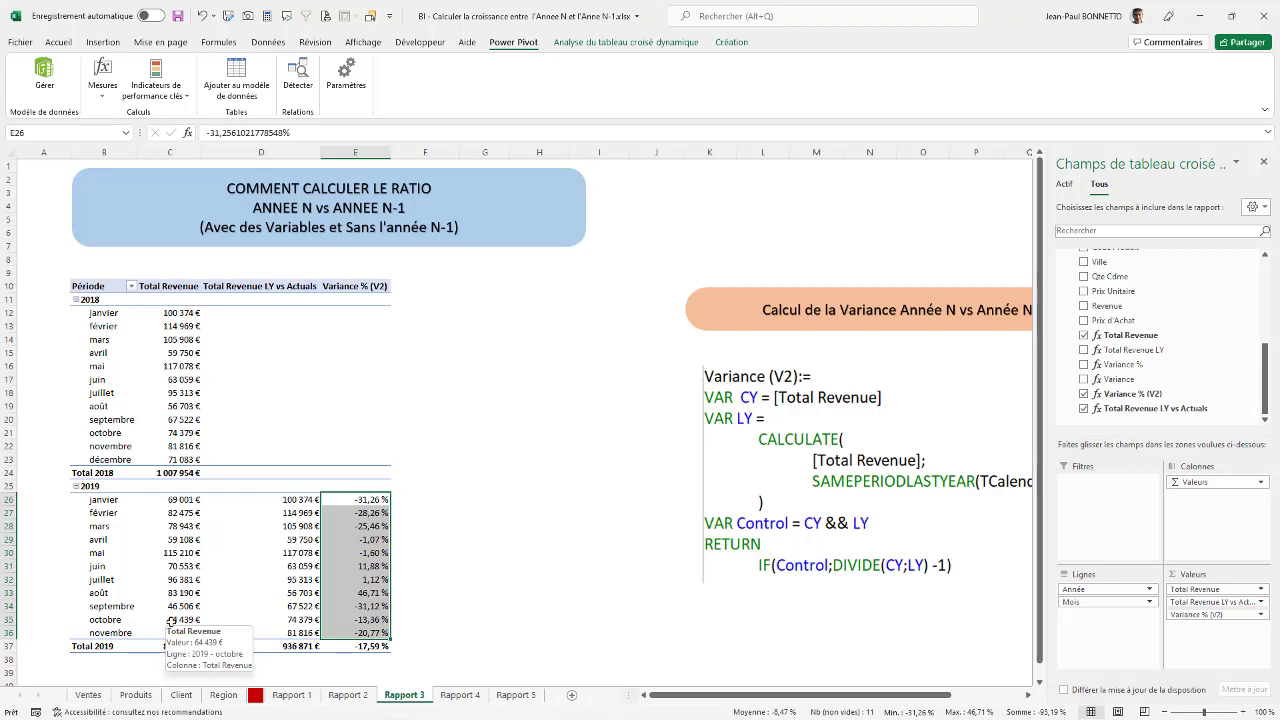
click(260, 577)
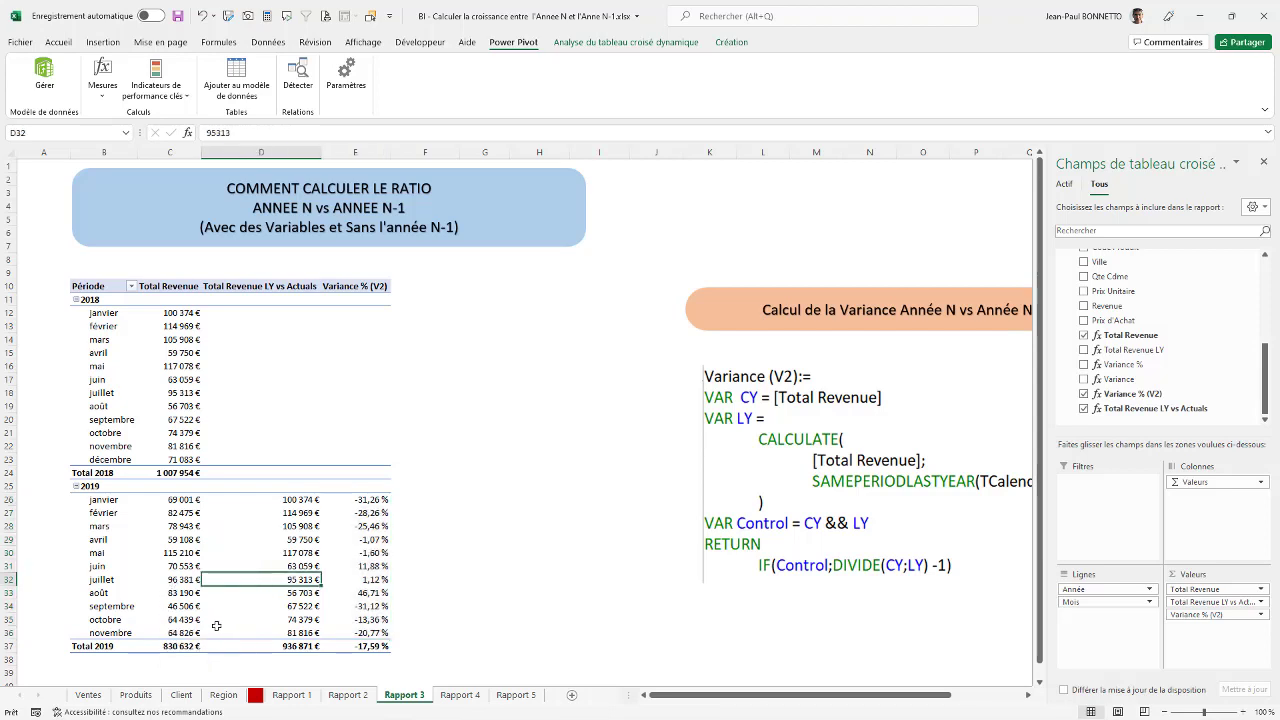
Step: Compare the 2019 totals for Total Revenue and Total Revenue LY vs Actuals with the sum of January to November 2018 revenue
drag(166, 645, 285, 647)
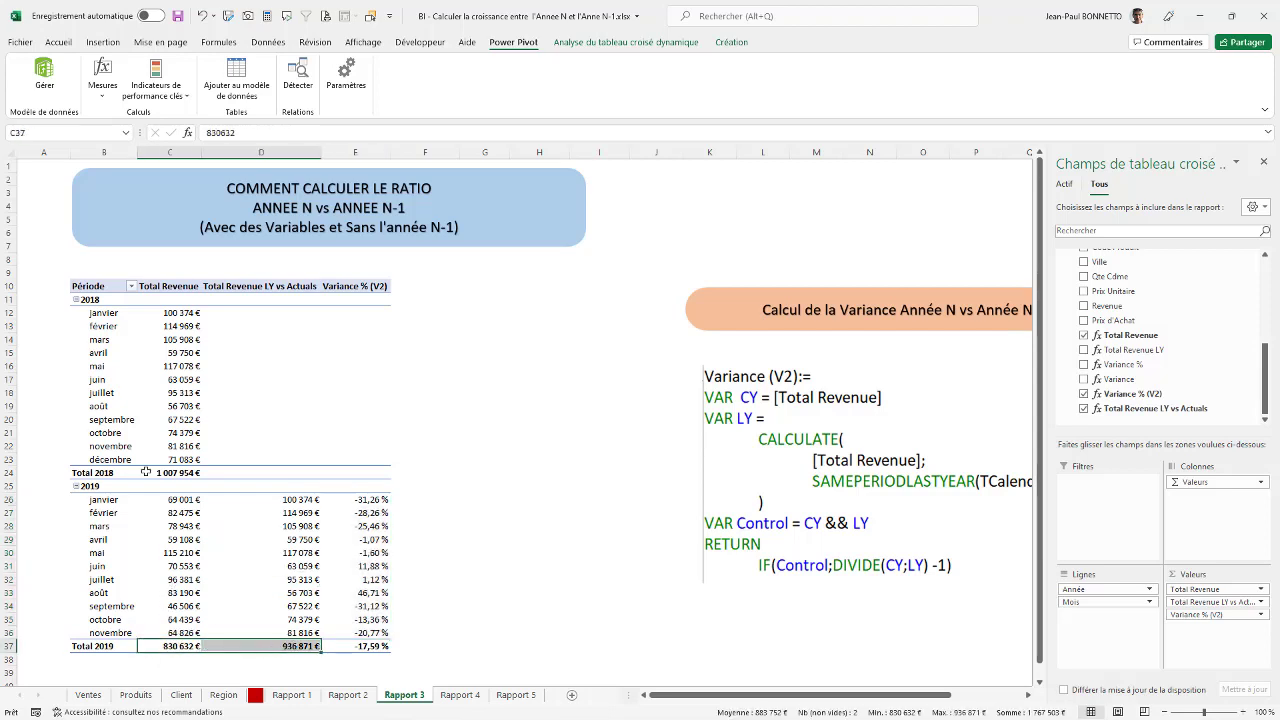
drag(170, 313, 182, 446)
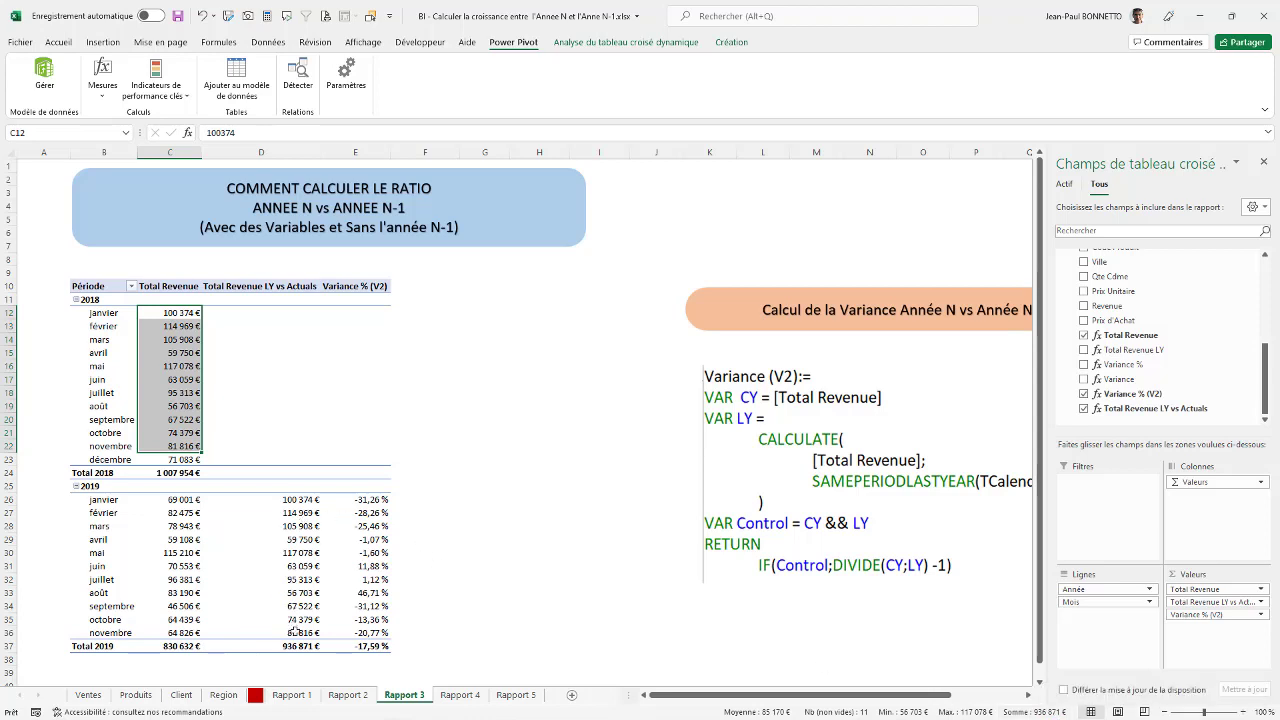
click(300, 645)
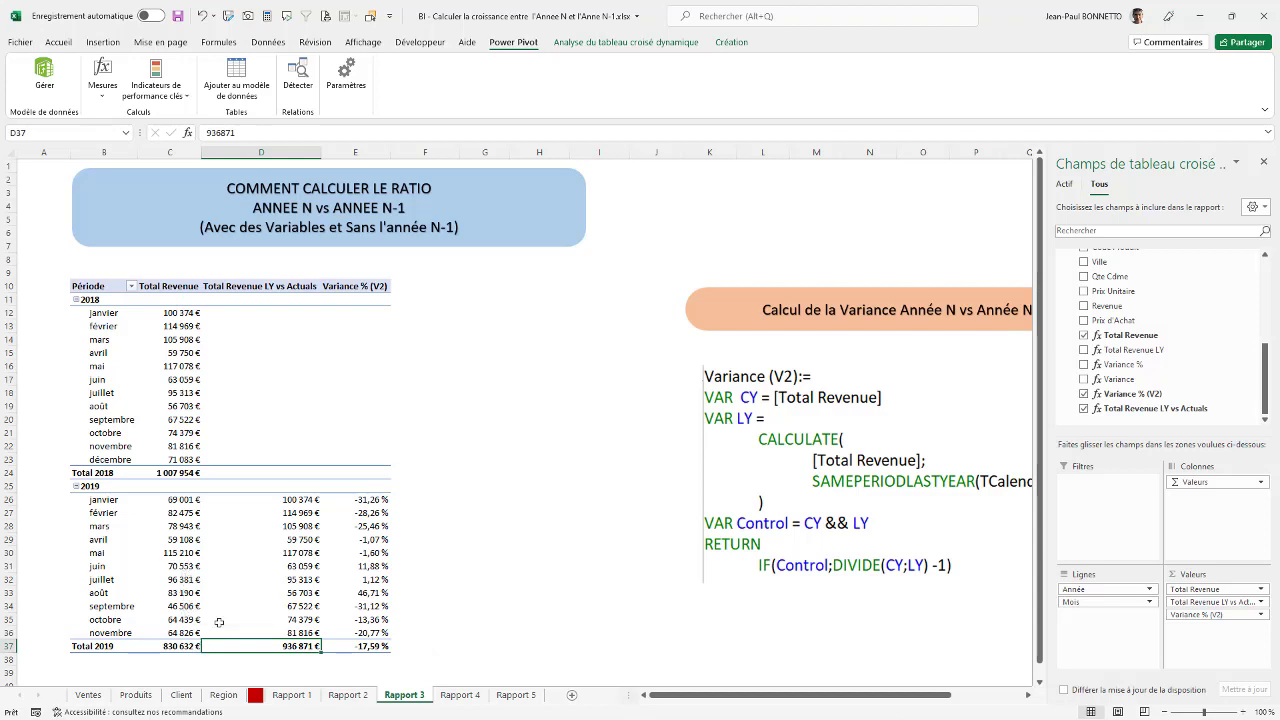
click(176, 642)
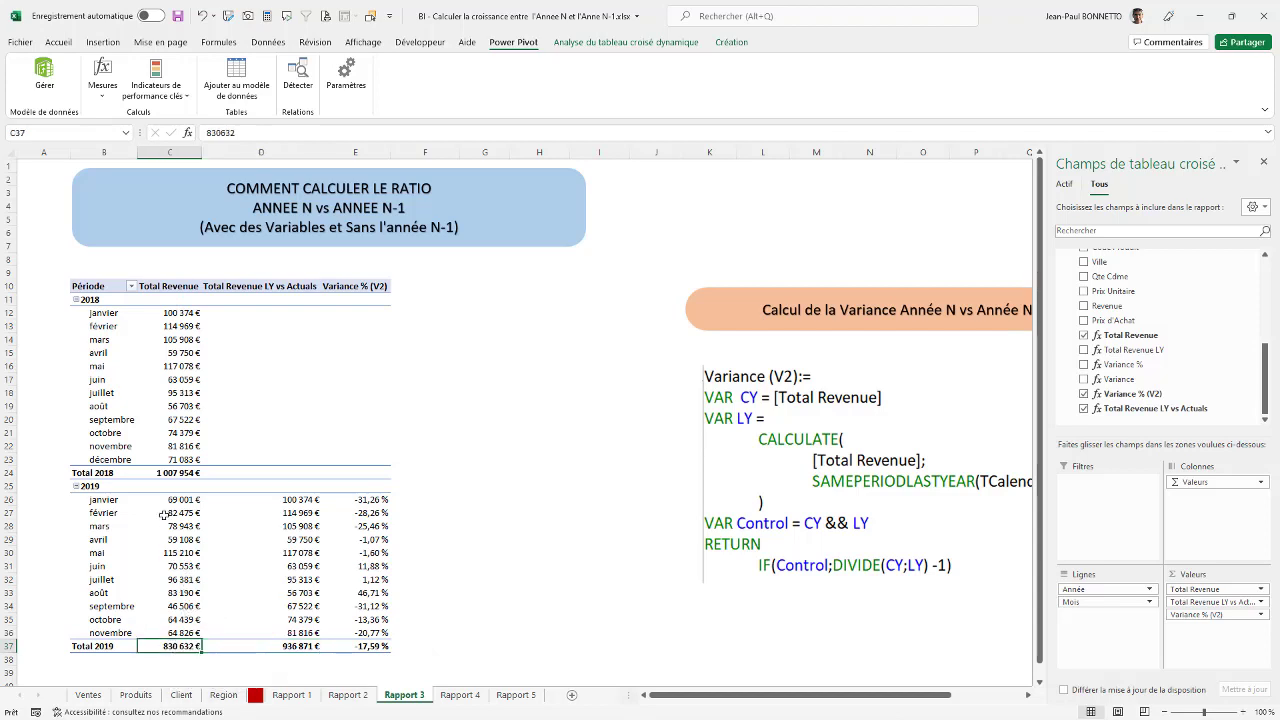
click(172, 471)
click(250, 647)
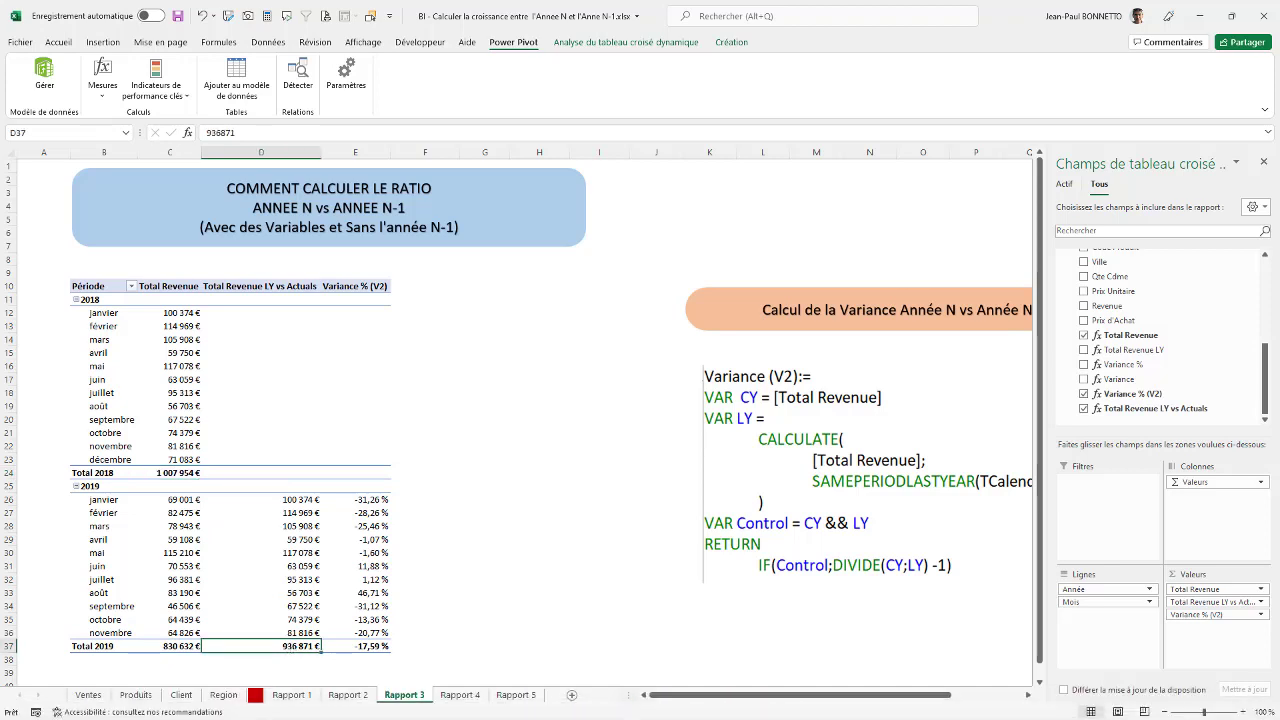
drag(305, 499, 318, 628)
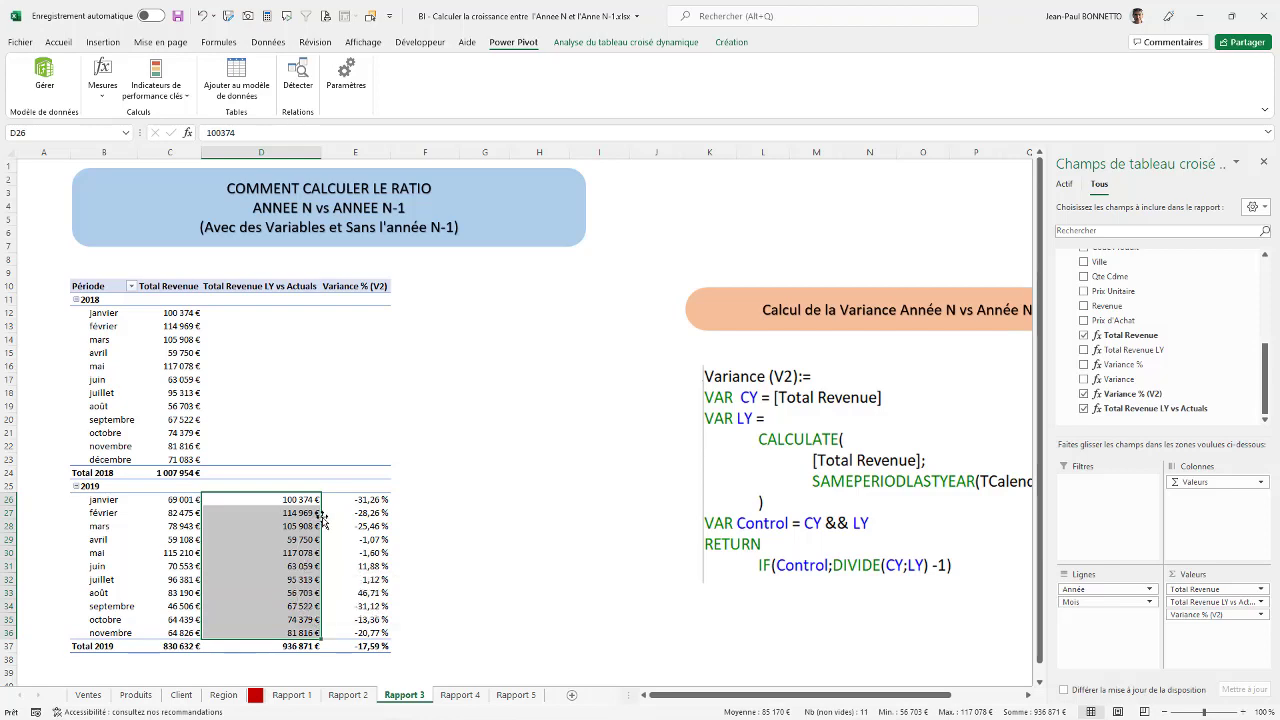
Step: Review the January and February 2019 Variance % (V2) values alongside the Total 2019 variance
click(352, 501)
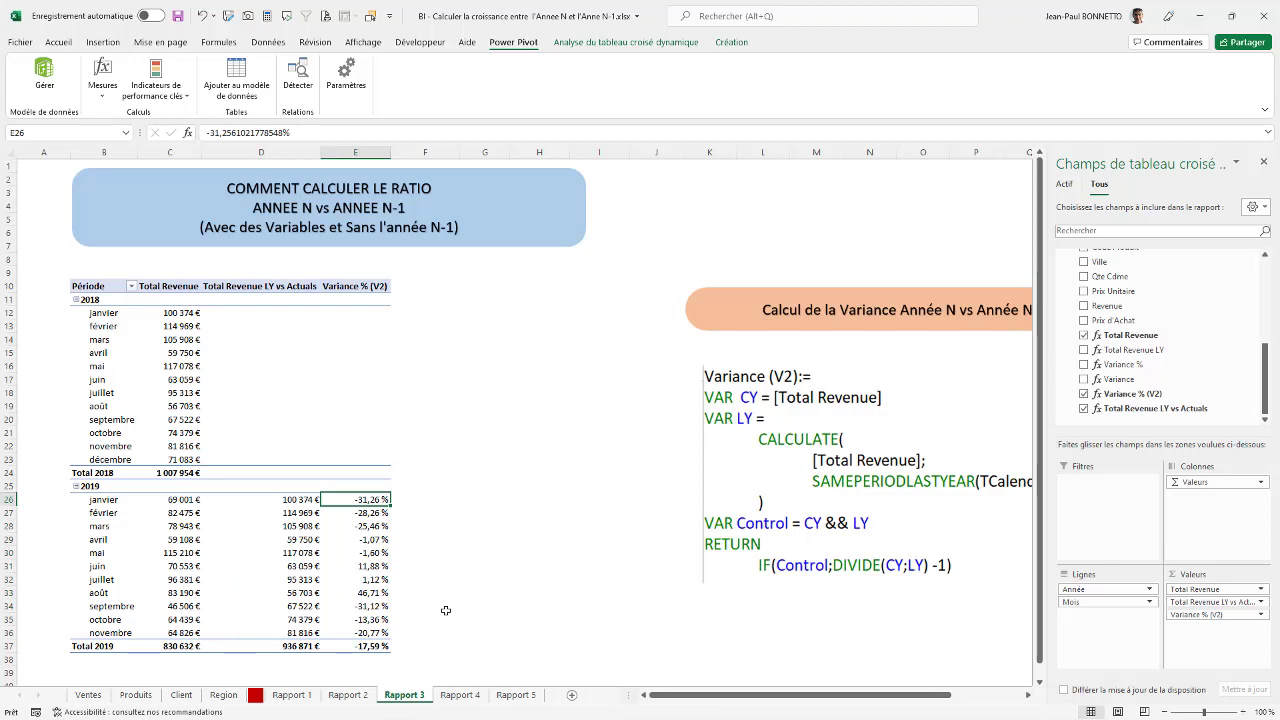
click(128, 527)
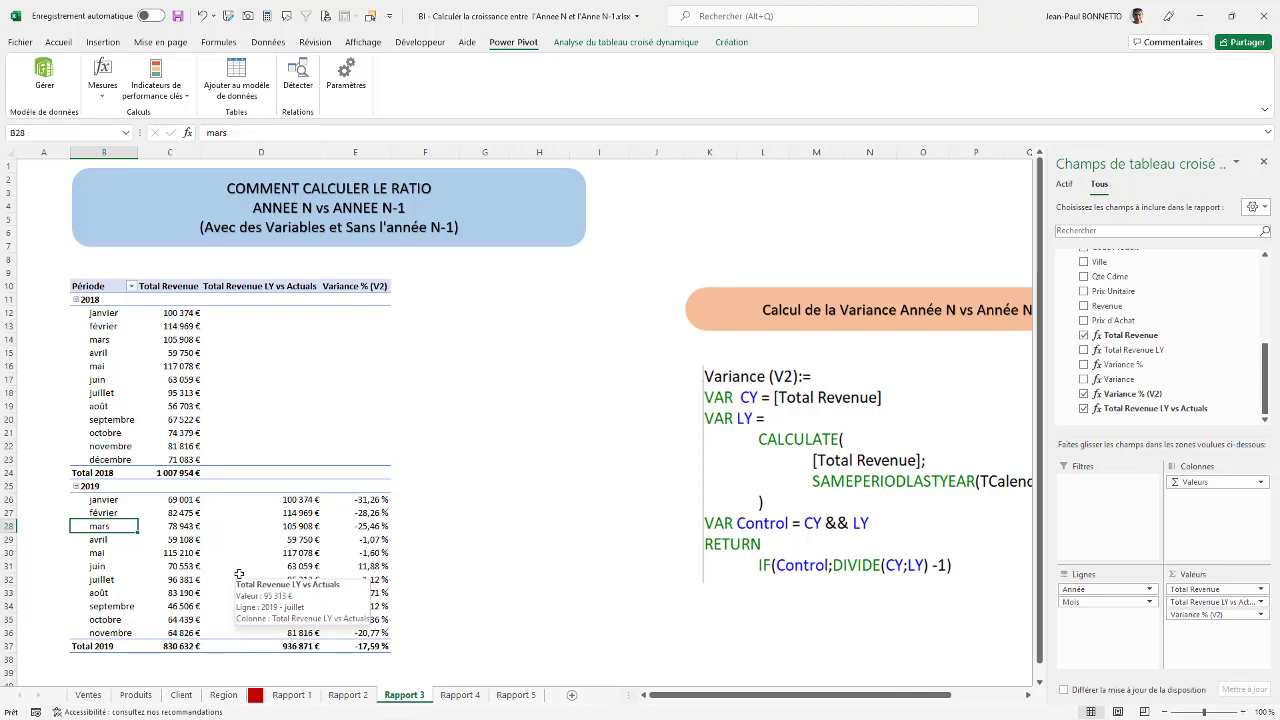
click(366, 646)
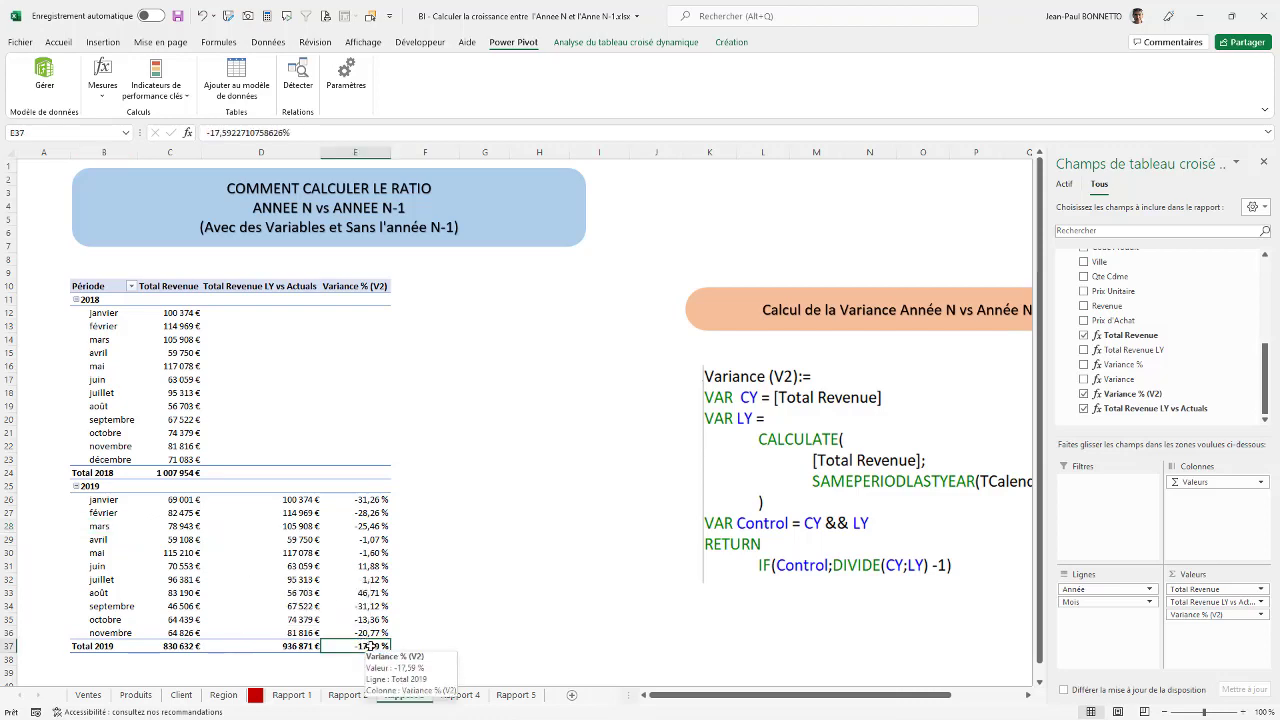
click(361, 514)
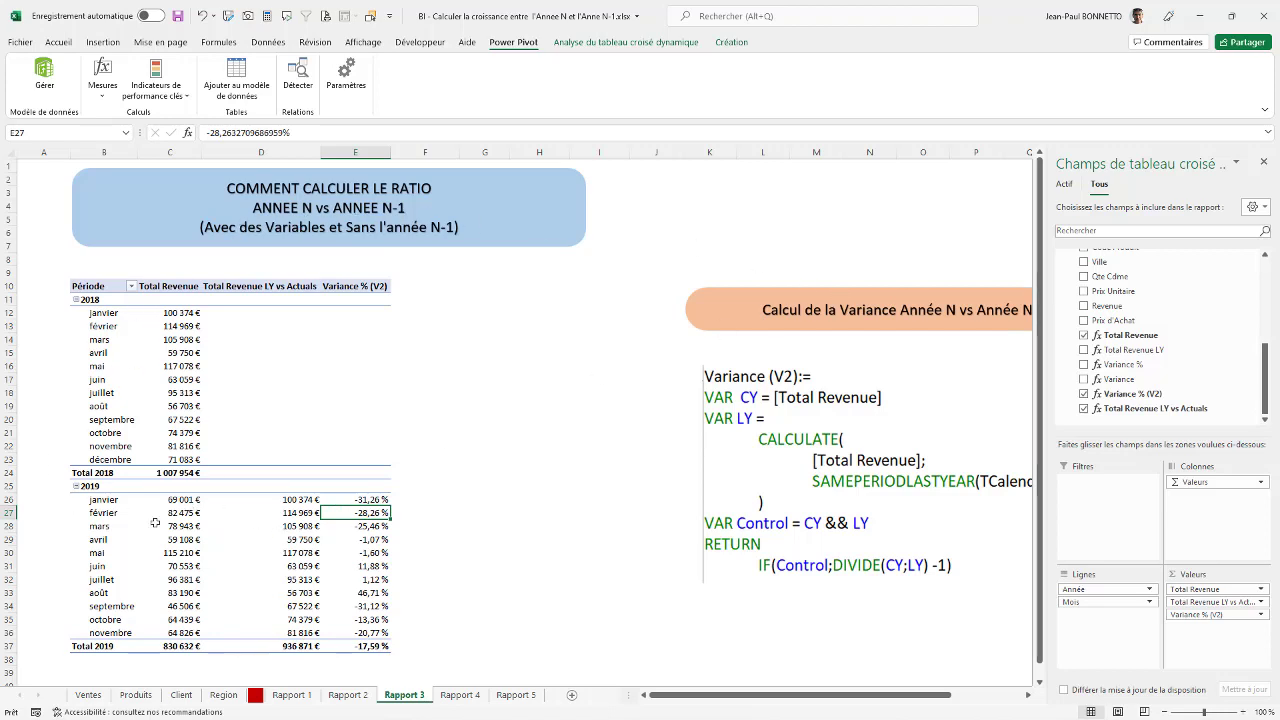
mouse_move(145, 582)
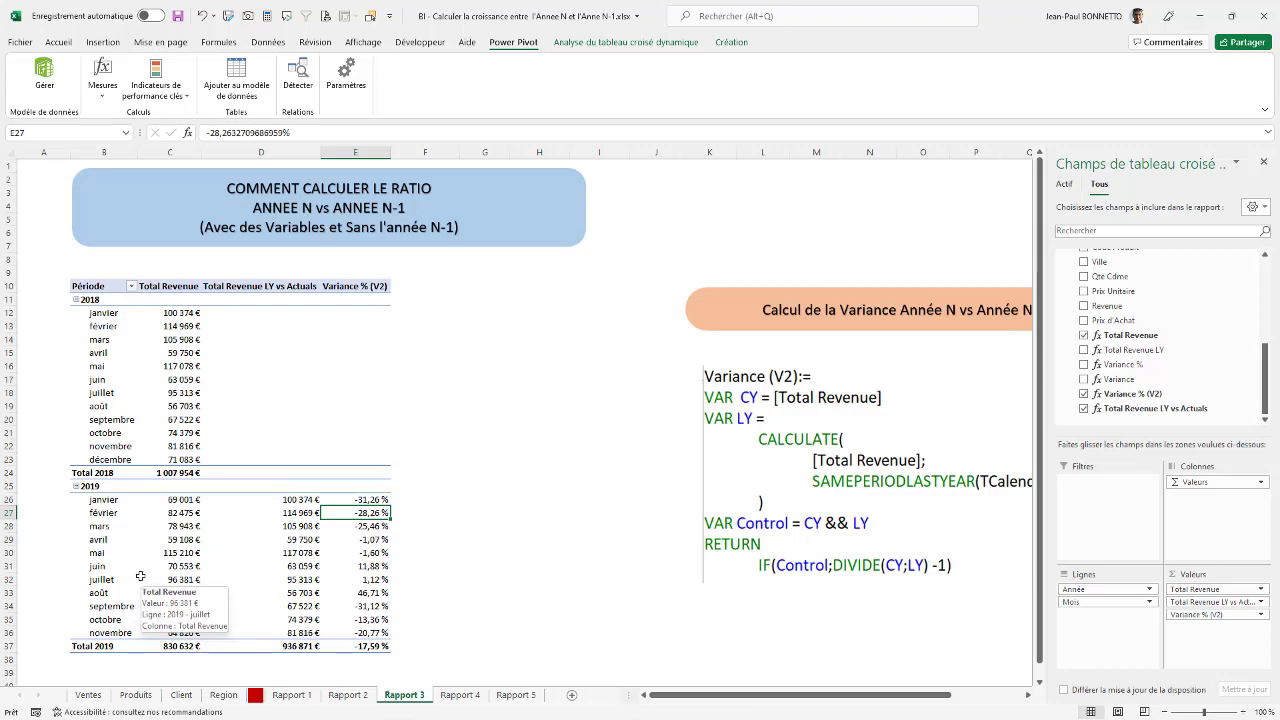